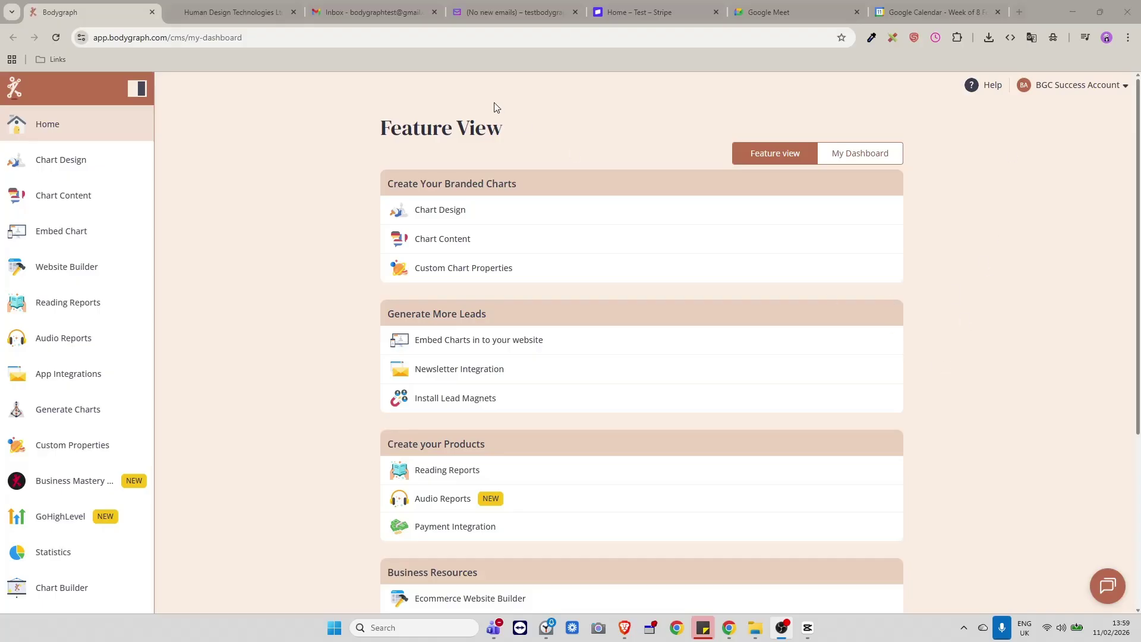
Pass through the empty Gmail inbox on the way to the Google Meet start page.
left_click(380, 12)
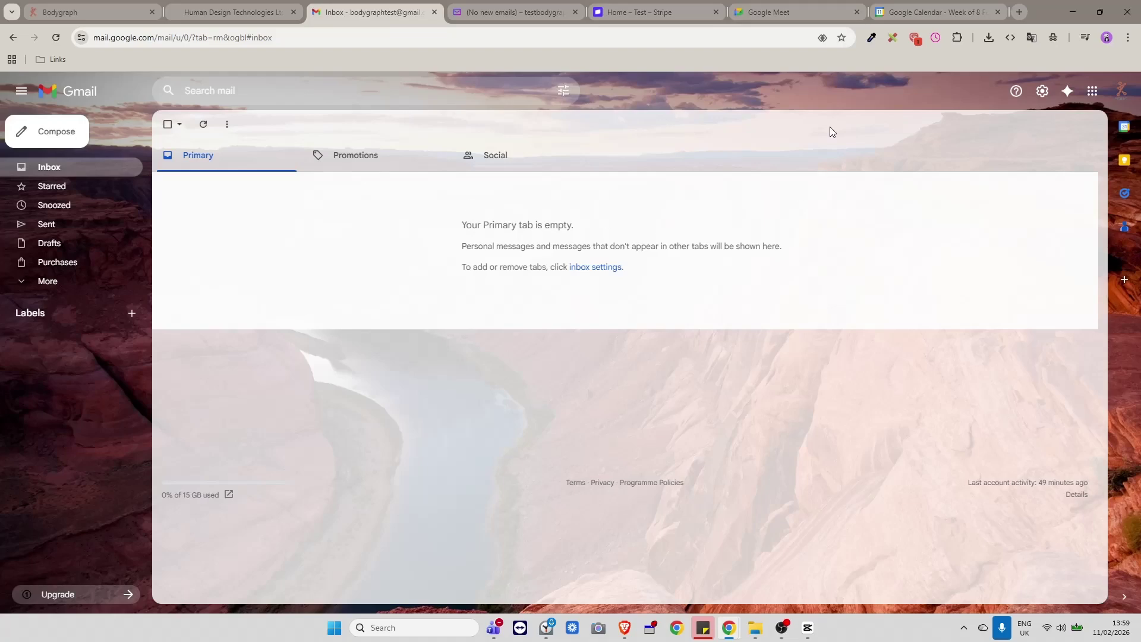
left_click(774, 14)
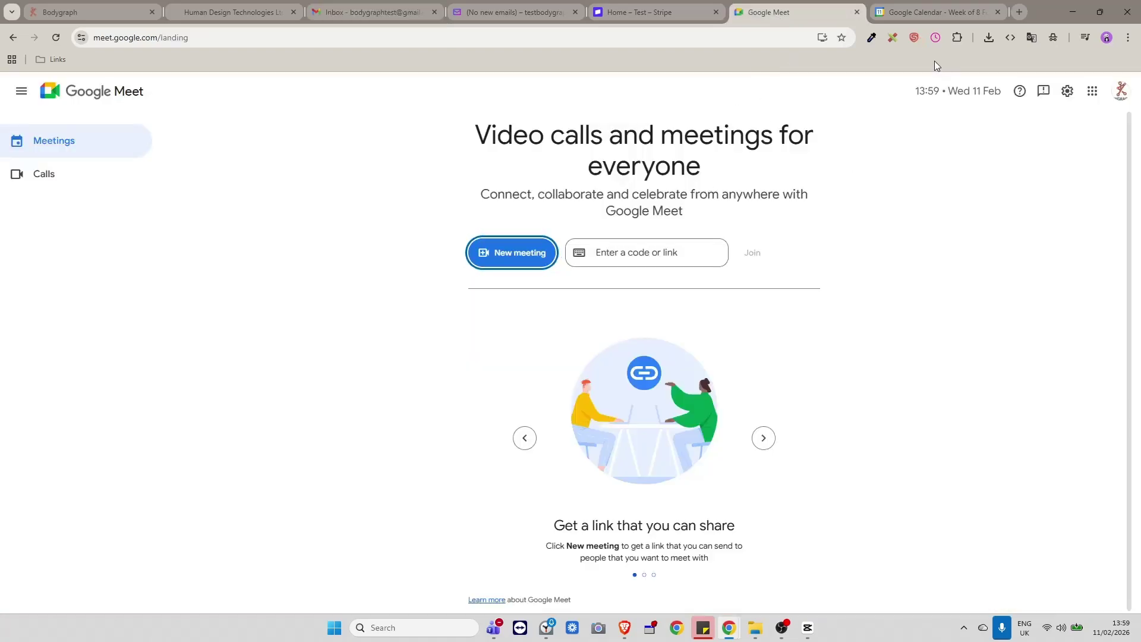
Bring up the Google Calendar week view for 8–14 February 2026.
left_click(906, 9)
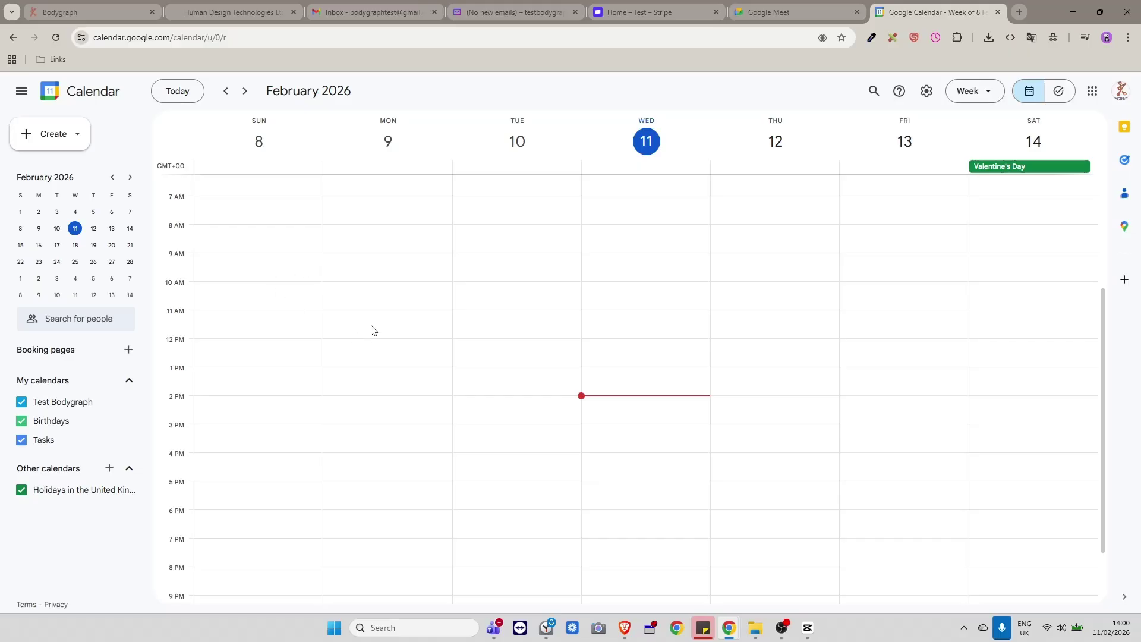
Look over the week's empty hours, then return to the Bodygraph Feature View dashboard.
scroll(370, 330, "up", 2)
scroll(371, 330, "down", 4)
scroll(374, 327, "up", 5)
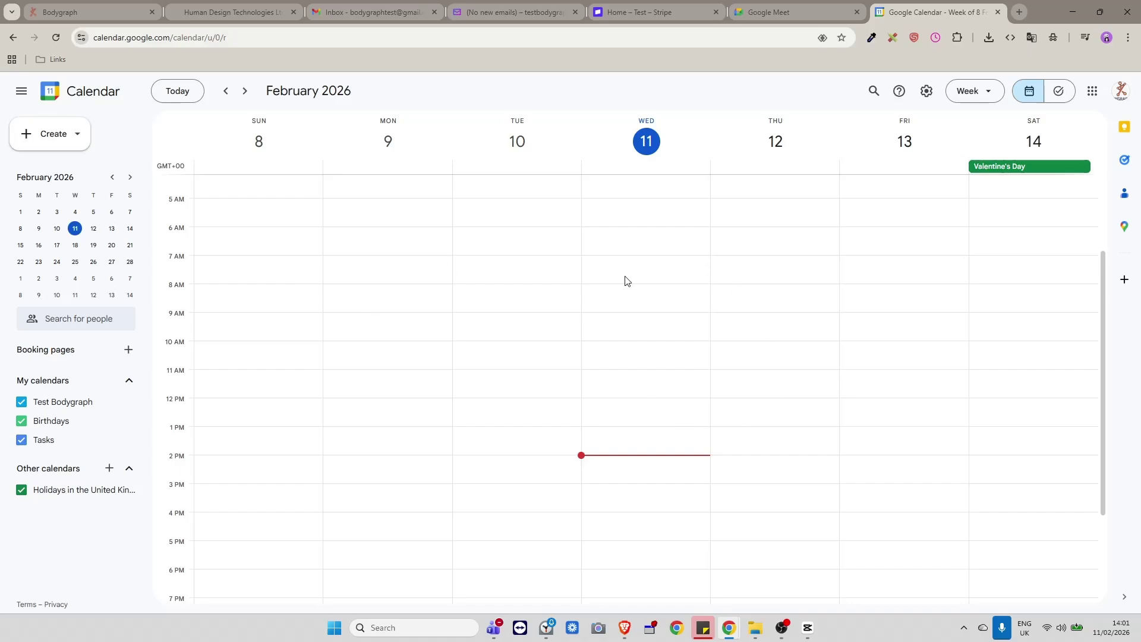
scroll(455, 318, "up", 4)
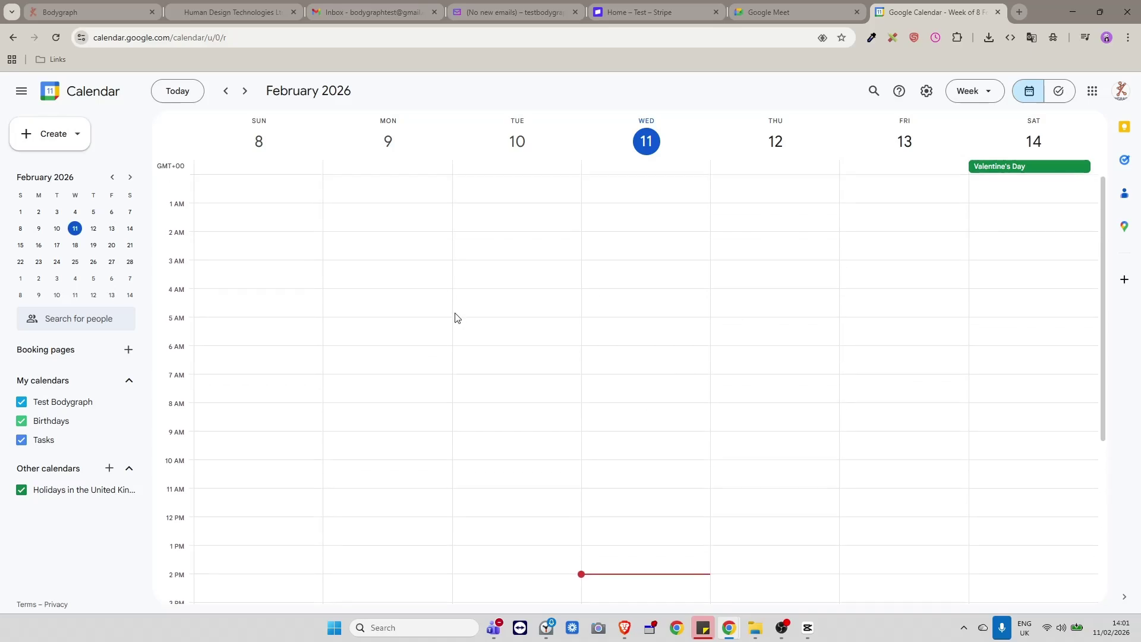
scroll(456, 318, "down", 4)
scroll(456, 318, "down", 2)
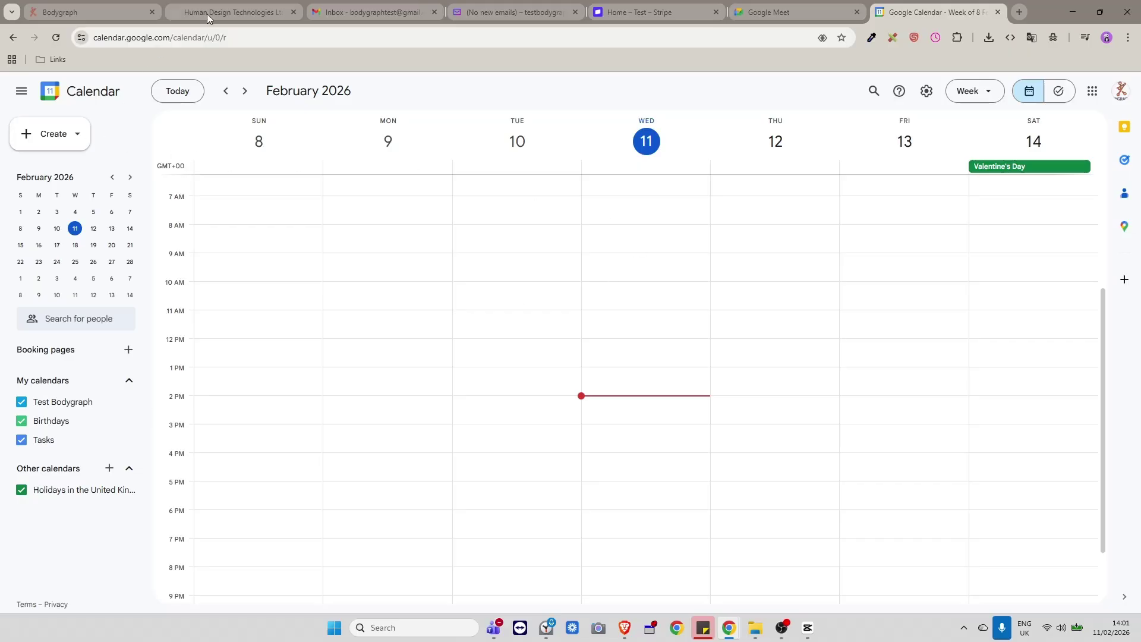
left_click(86, 14)
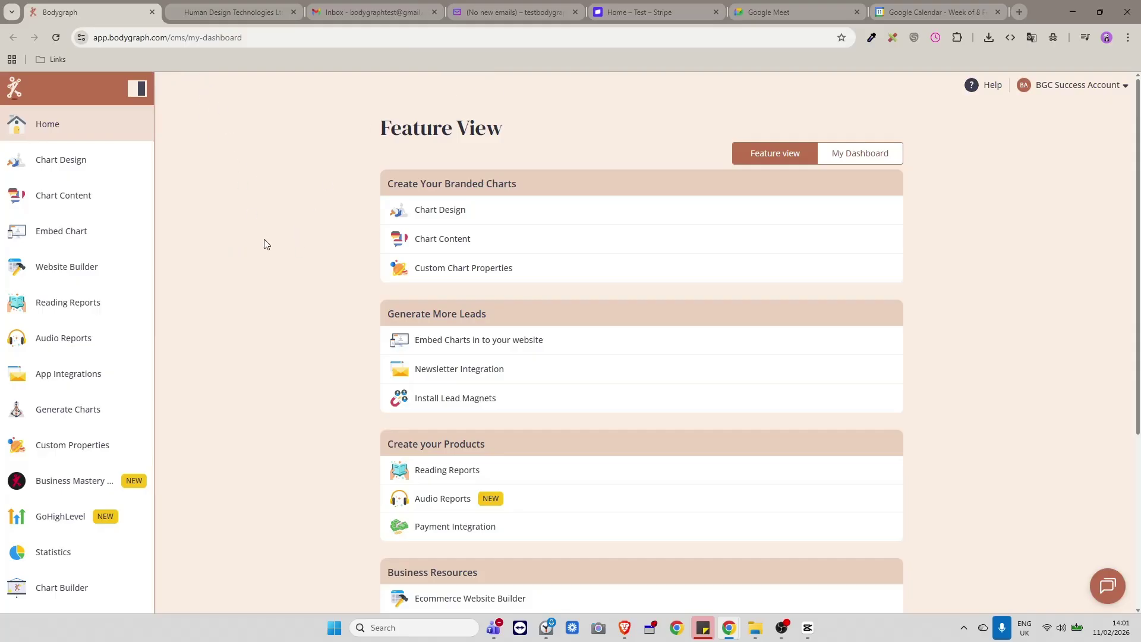
Glance at the Stripe dashboard and return to the CRM's empty Invoices page.
left_click(209, 2)
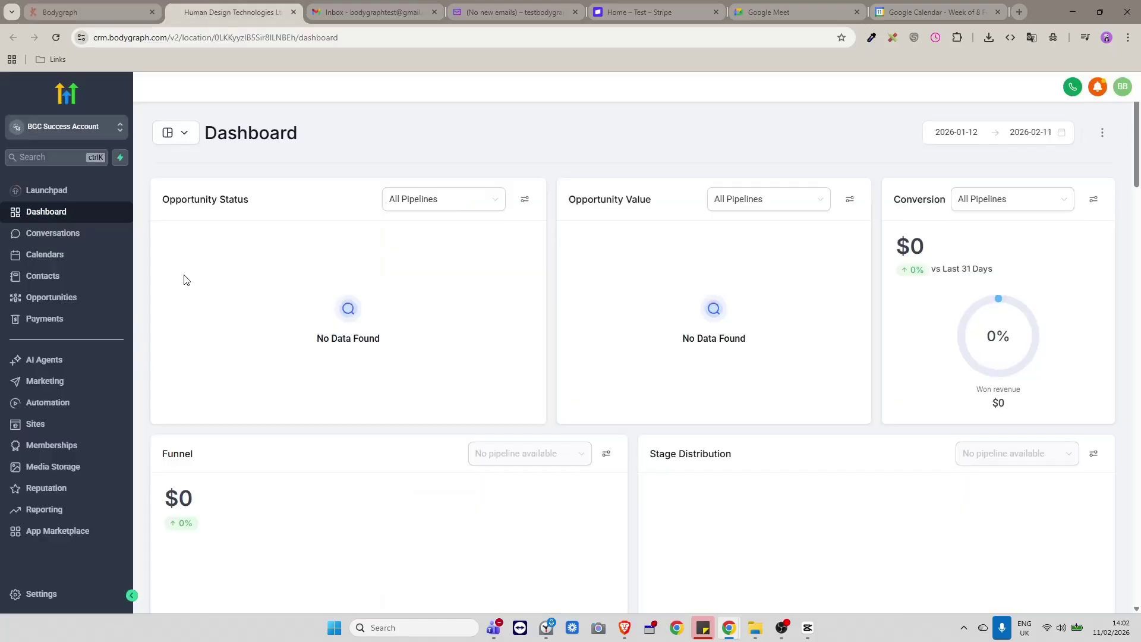
left_click(629, 7)
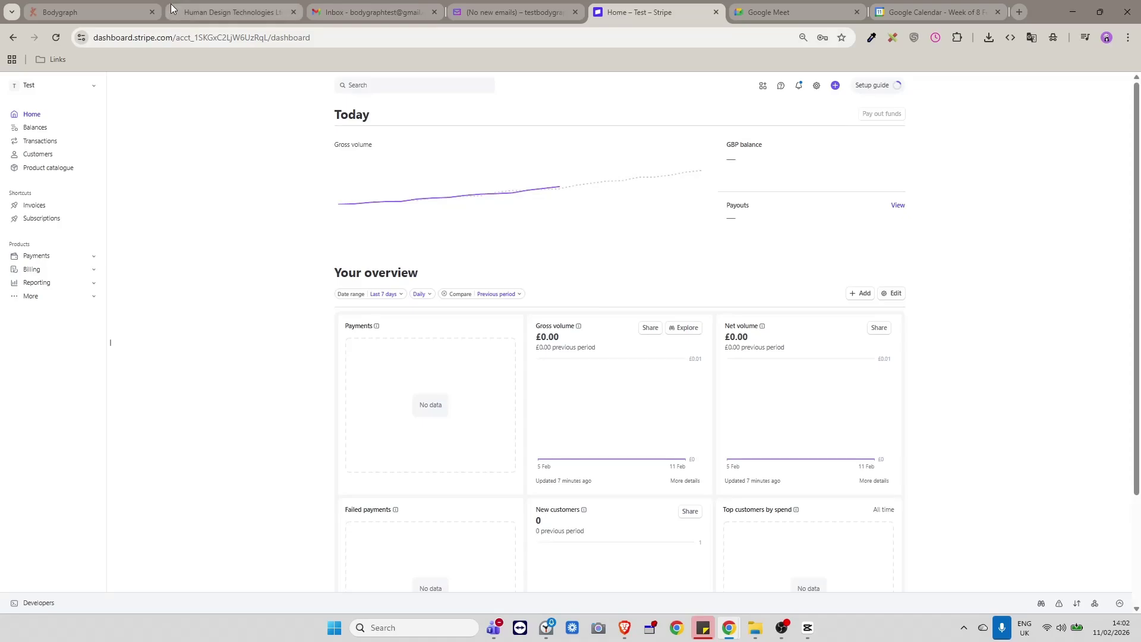
left_click(207, 13)
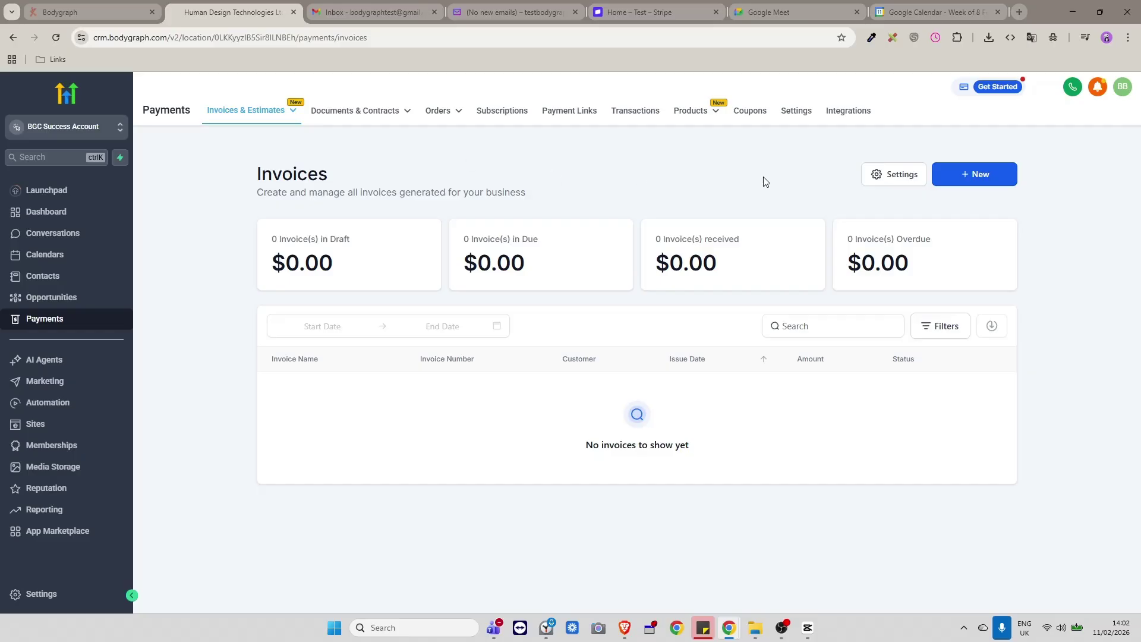
Open GoHighLevel's payment Integrations page from the Bodygraph dashboard.
left_click(848, 114)
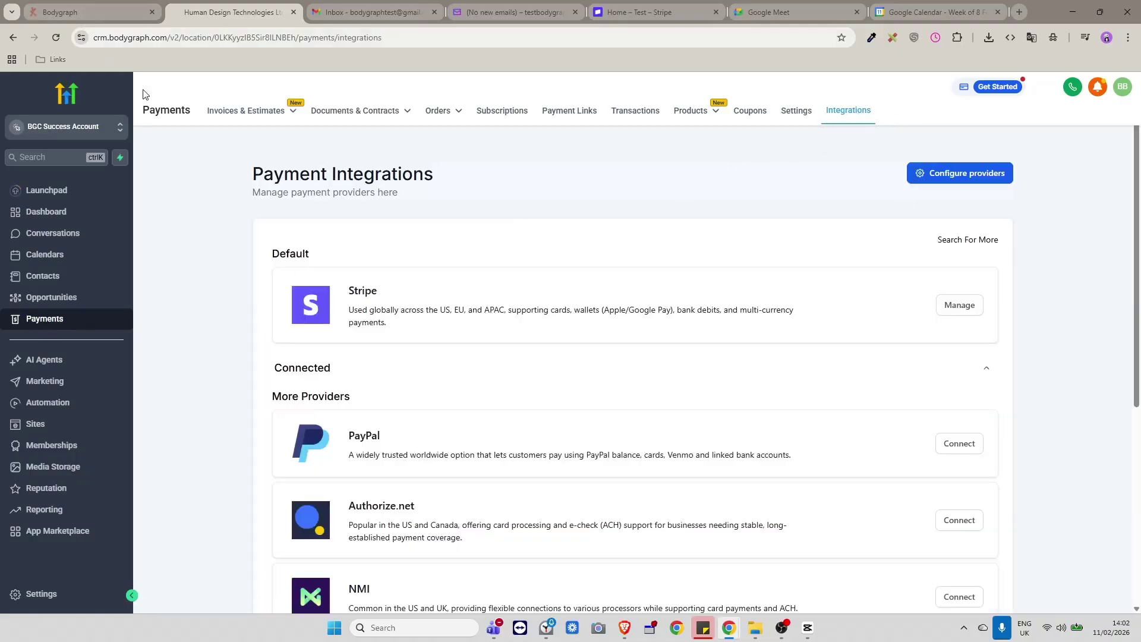
left_click(84, 5)
left_click(41, 520)
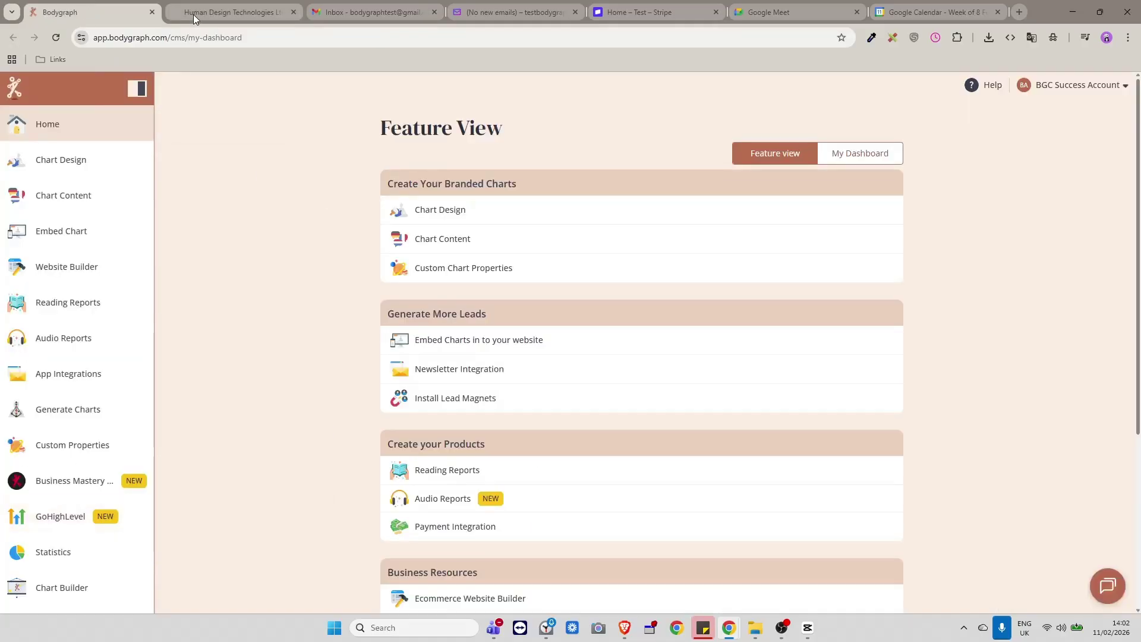
scroll(636, 419, "down", 1)
scroll(636, 419, "down", 5)
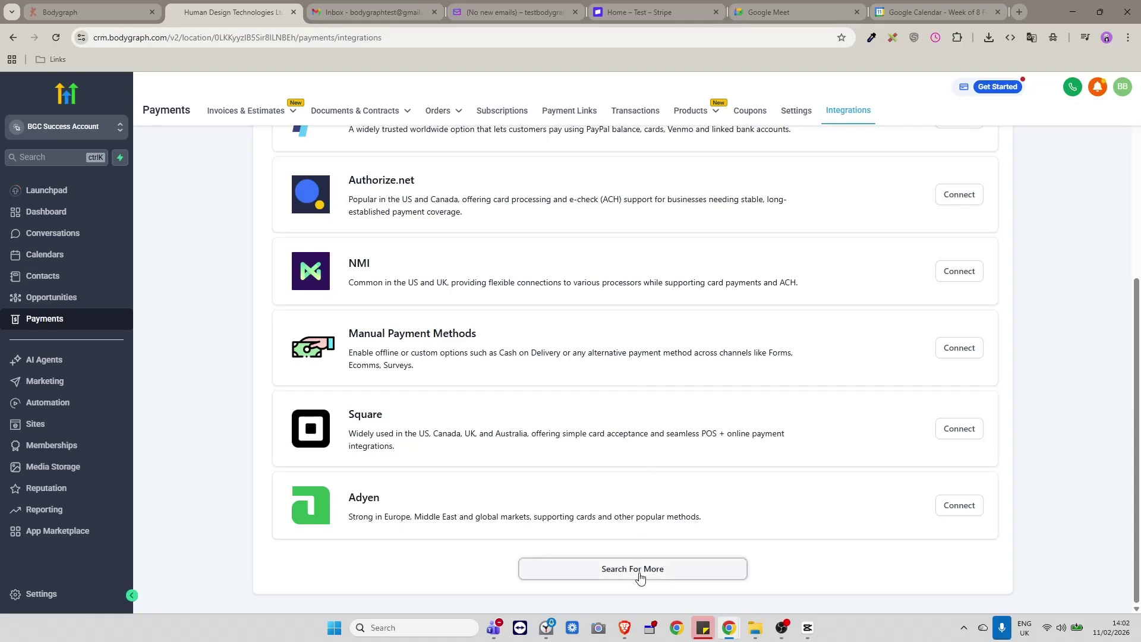
Open the All Integrations list and review Stripe, PayPal, Authorize.net, NMI and Square.
left_click(640, 572)
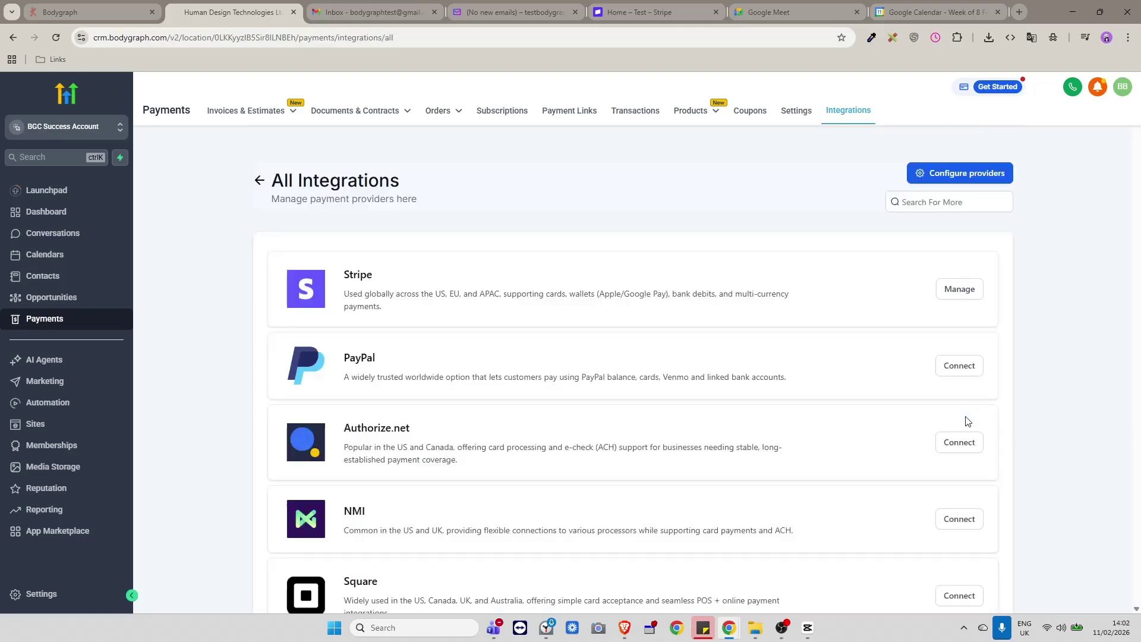
scroll(968, 422, "down", 13)
scroll(972, 429, "down", 13)
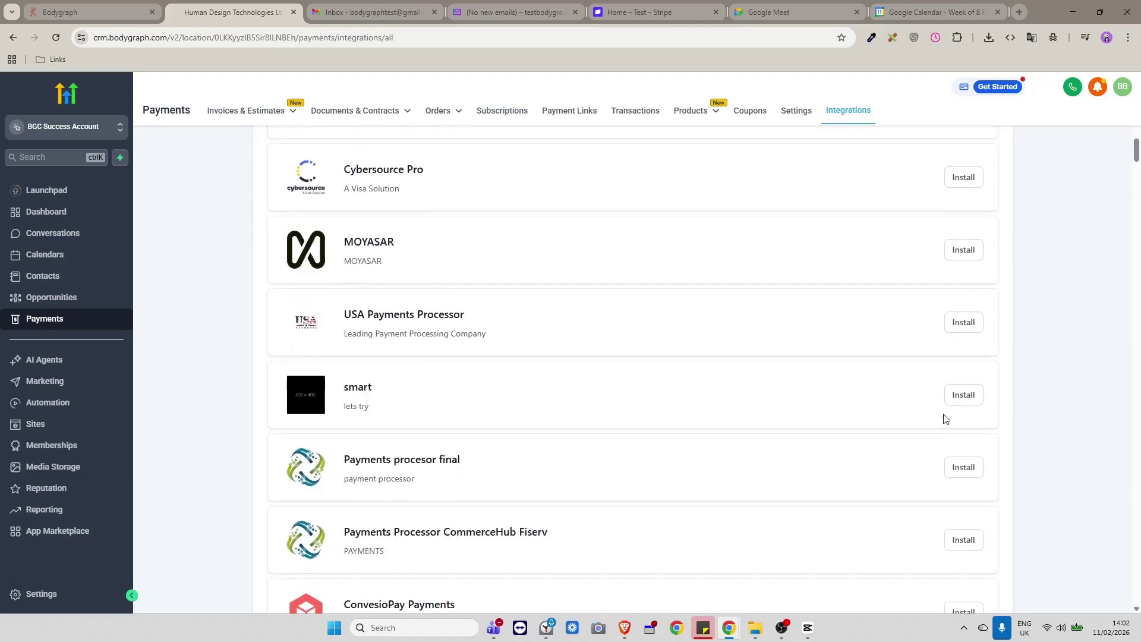
scroll(876, 399, "up", 8)
scroll(874, 398, "up", 15)
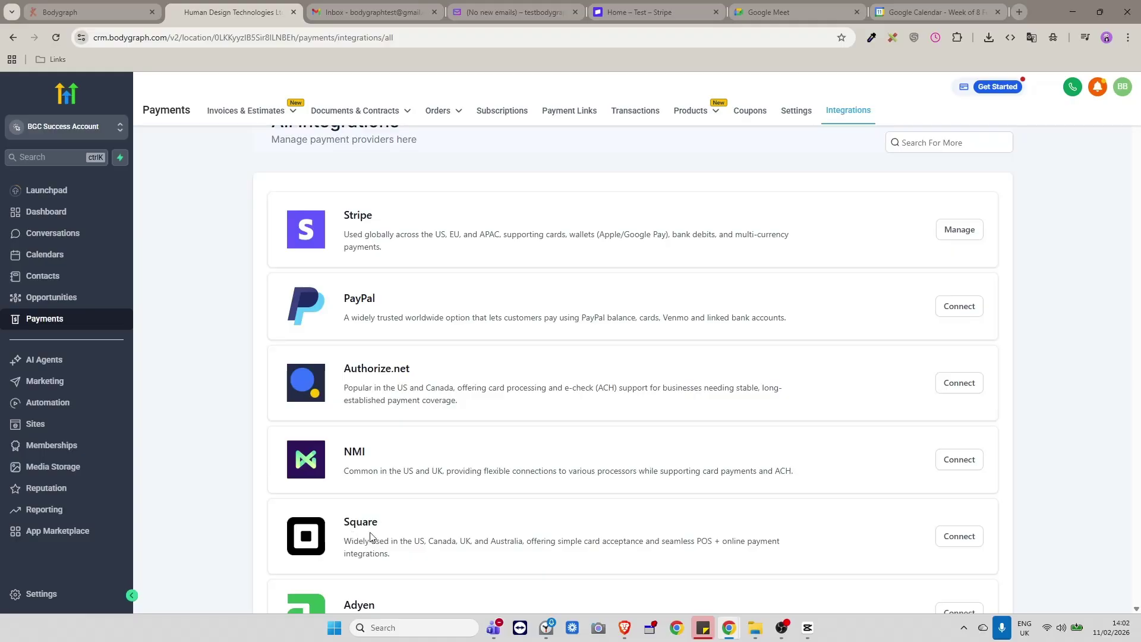
scroll(553, 416, "down", 2)
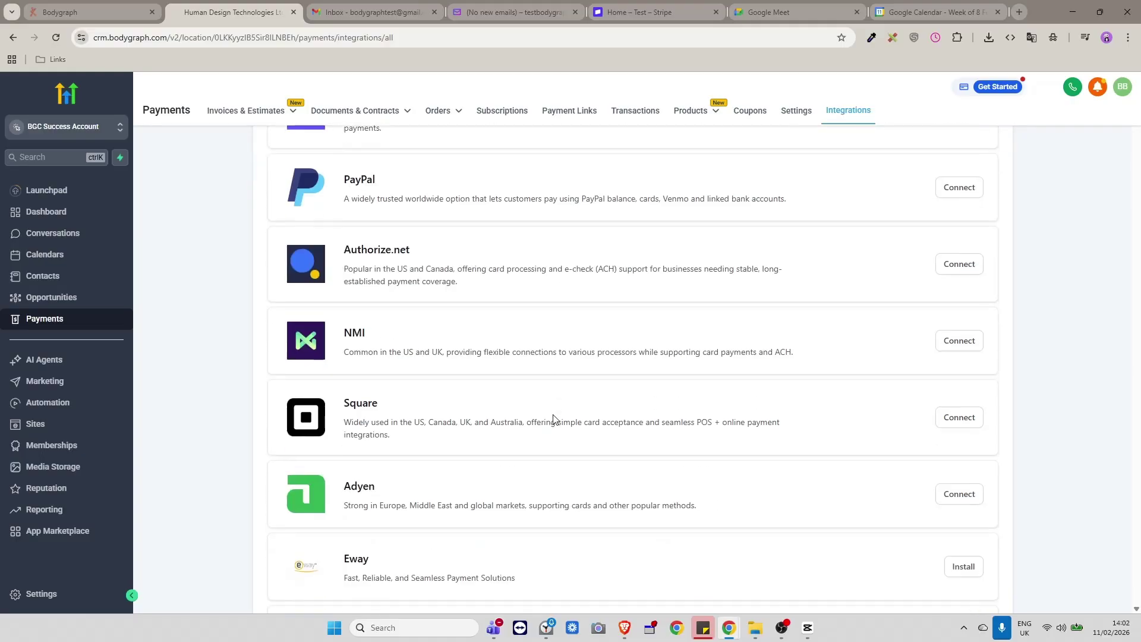
scroll(552, 414, "down", 3)
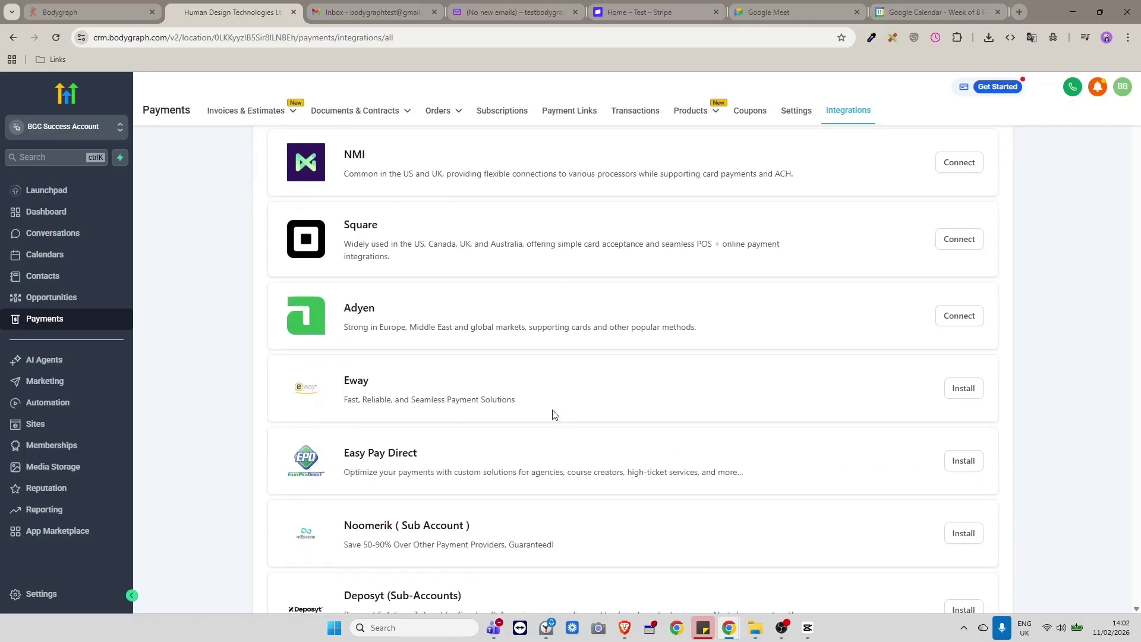
scroll(553, 414, "down", 8)
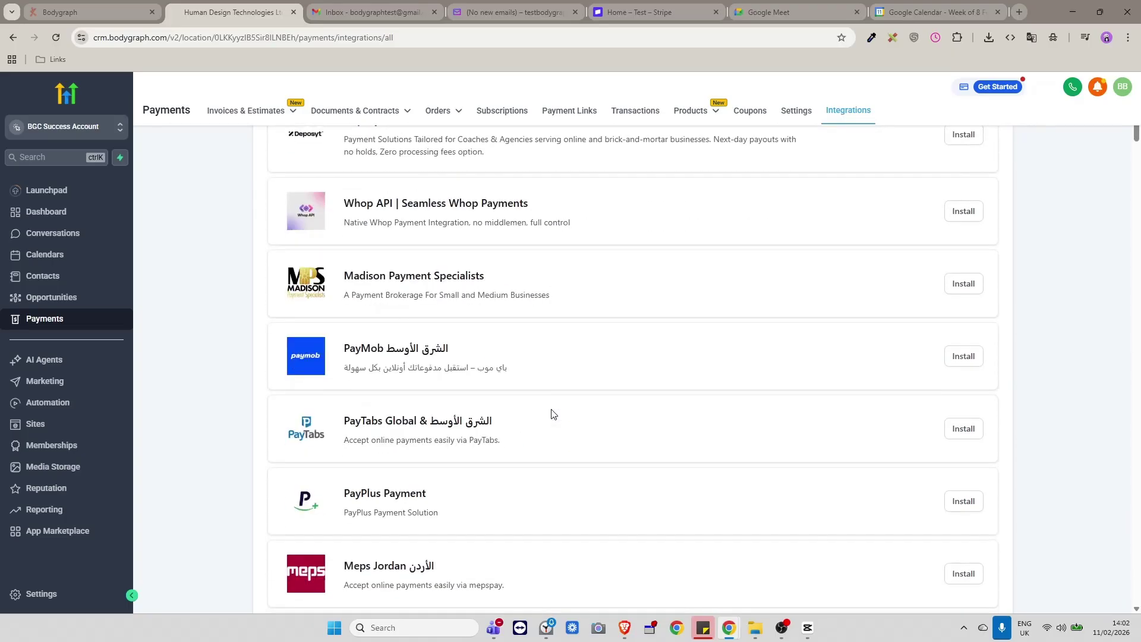
scroll(552, 414, "down", 3)
scroll(682, 414, "up", 14)
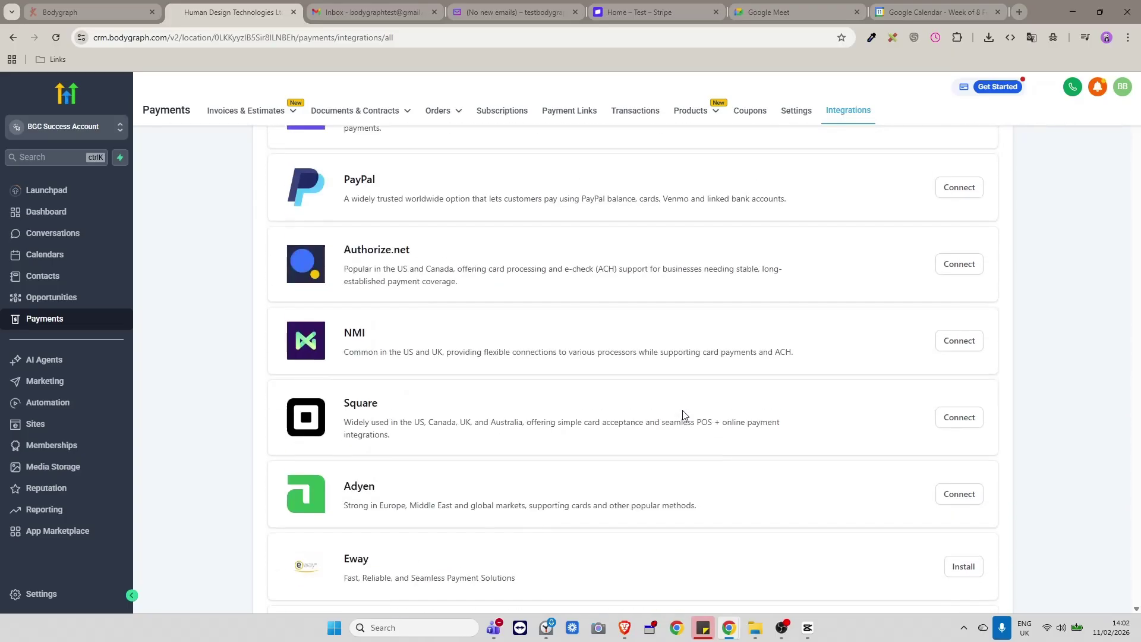
scroll(682, 415, "up", 3)
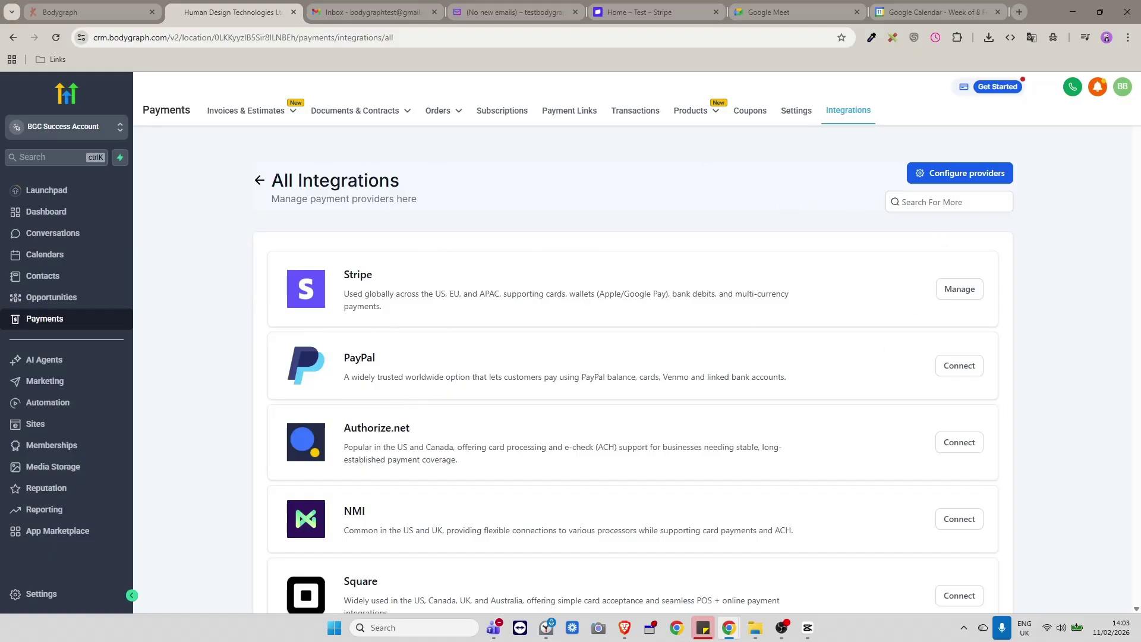
key("alt+Tab")
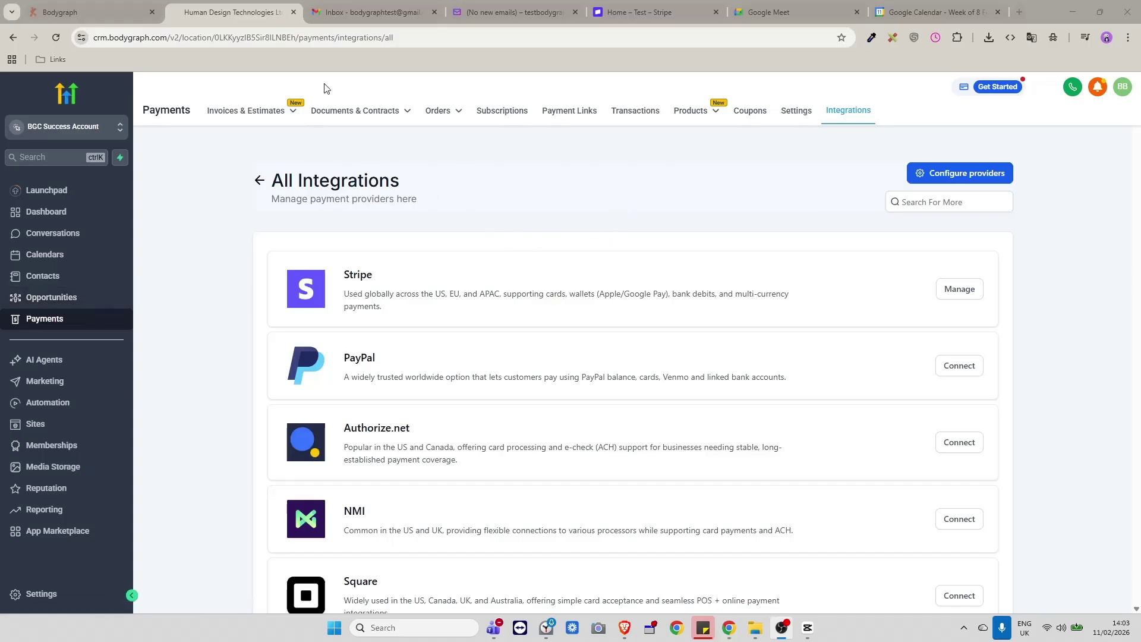
left_click(636, 12)
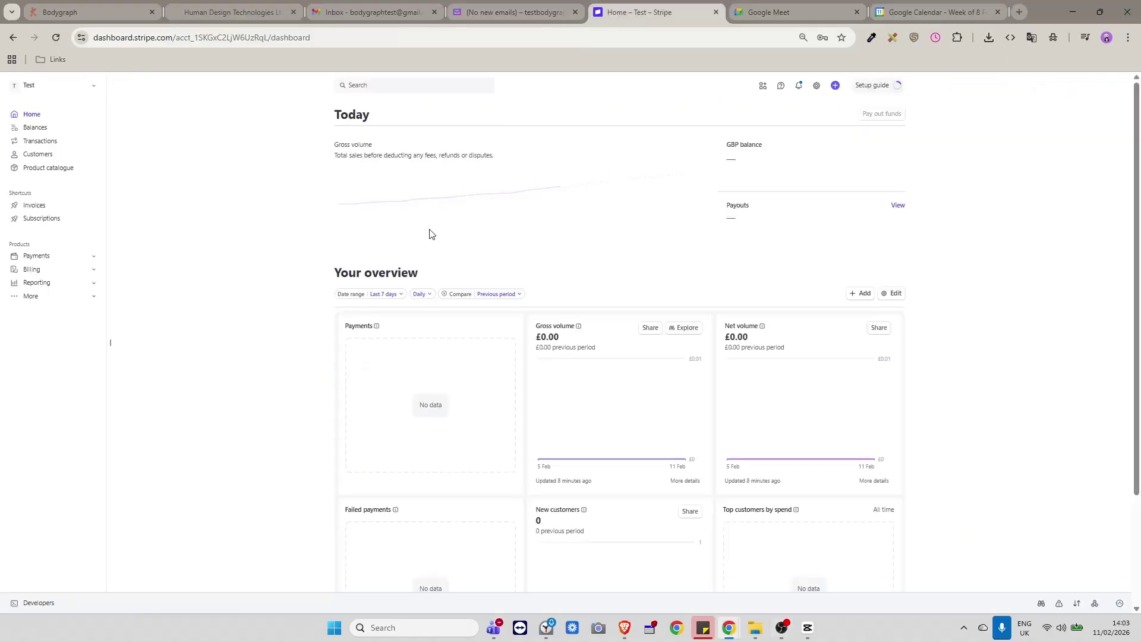
left_click(206, 13)
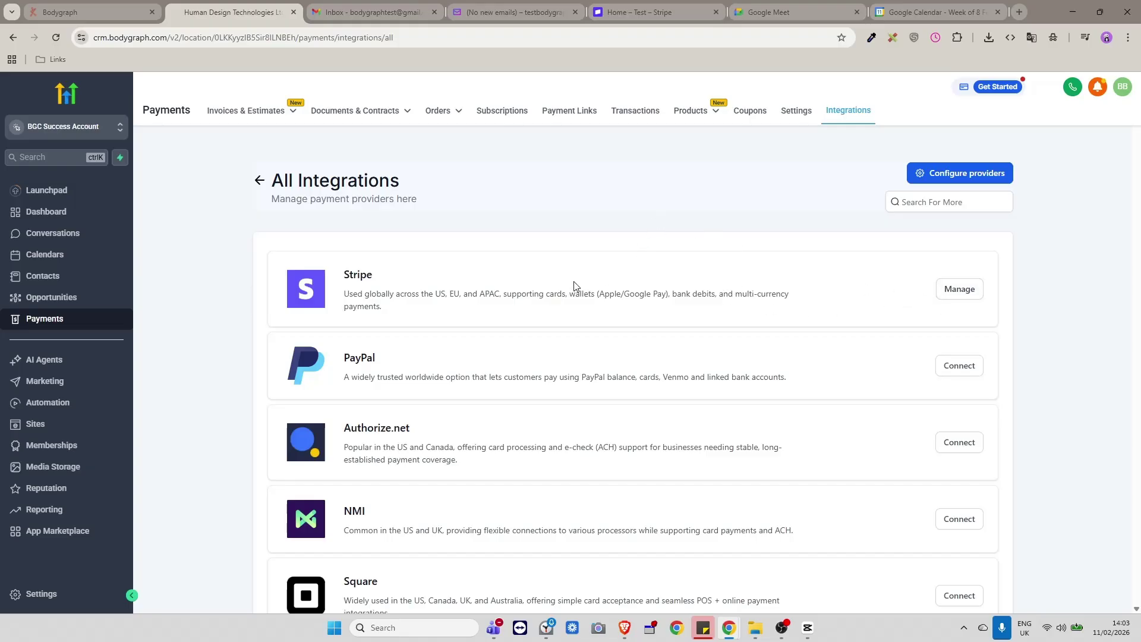
left_click(617, 13)
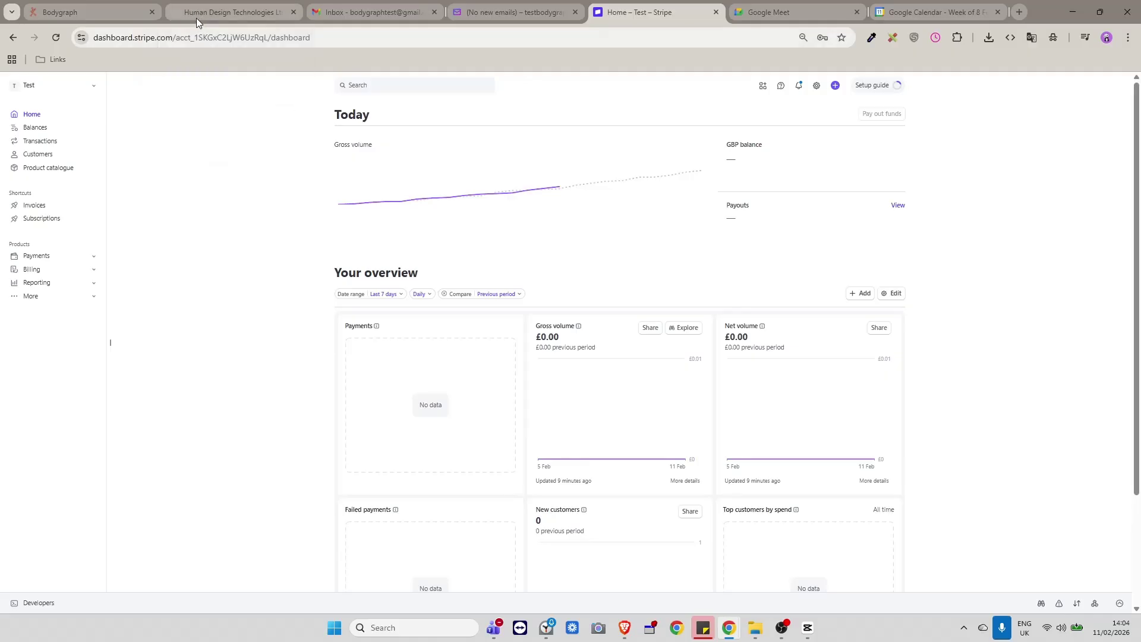
left_click(196, 13)
scroll(449, 341, "down", 3)
scroll(449, 340, "up", 3)
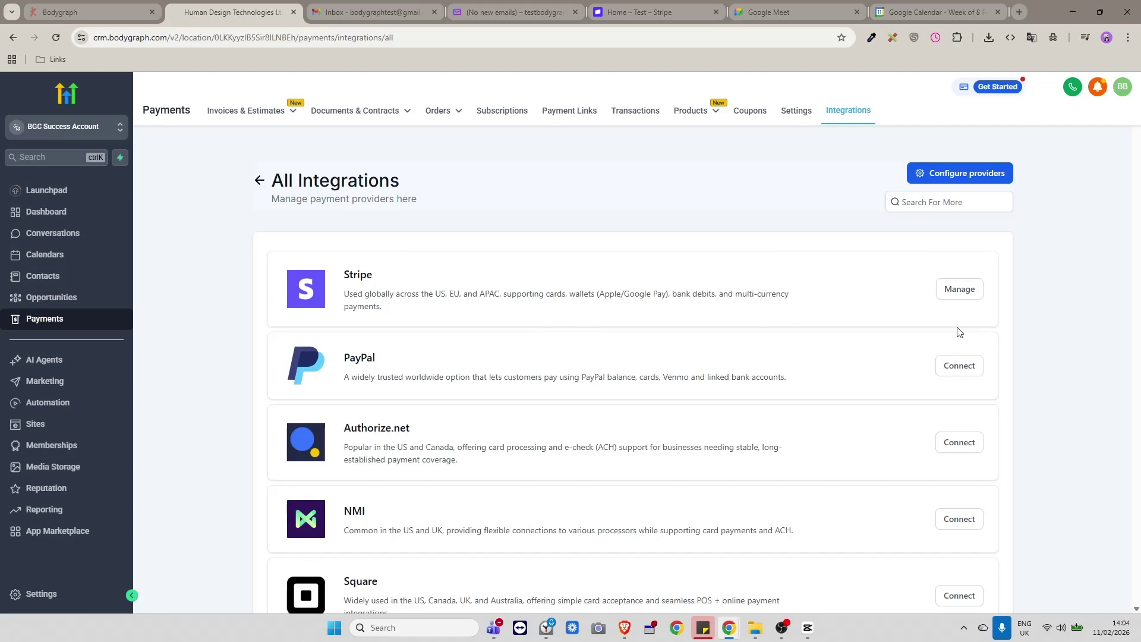
Start a PayPal connection, then back out to the All Integrations list.
left_click(957, 372)
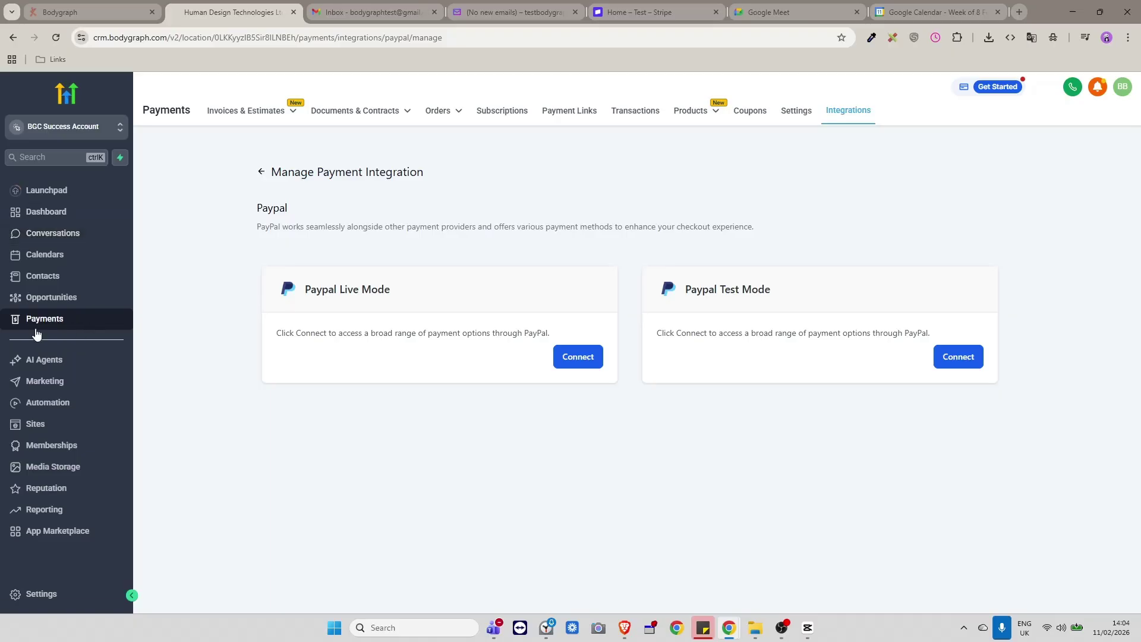
left_click(20, 43)
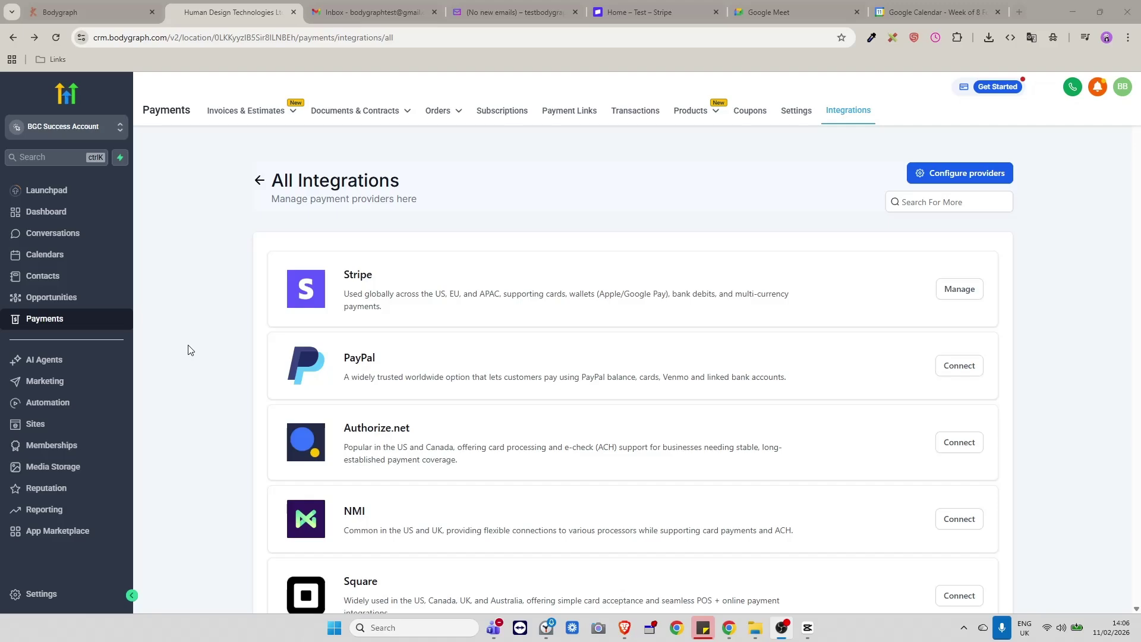
Return to the CRM payment integrations page where Stripe shows Manage.
left_click(86, 13)
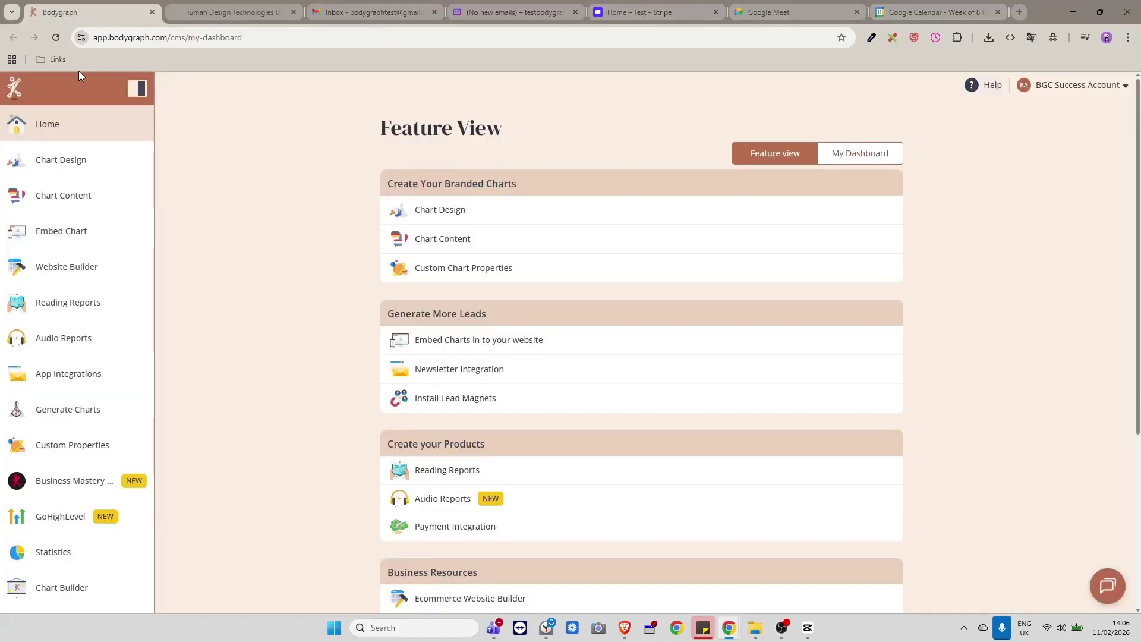
left_click(227, 9)
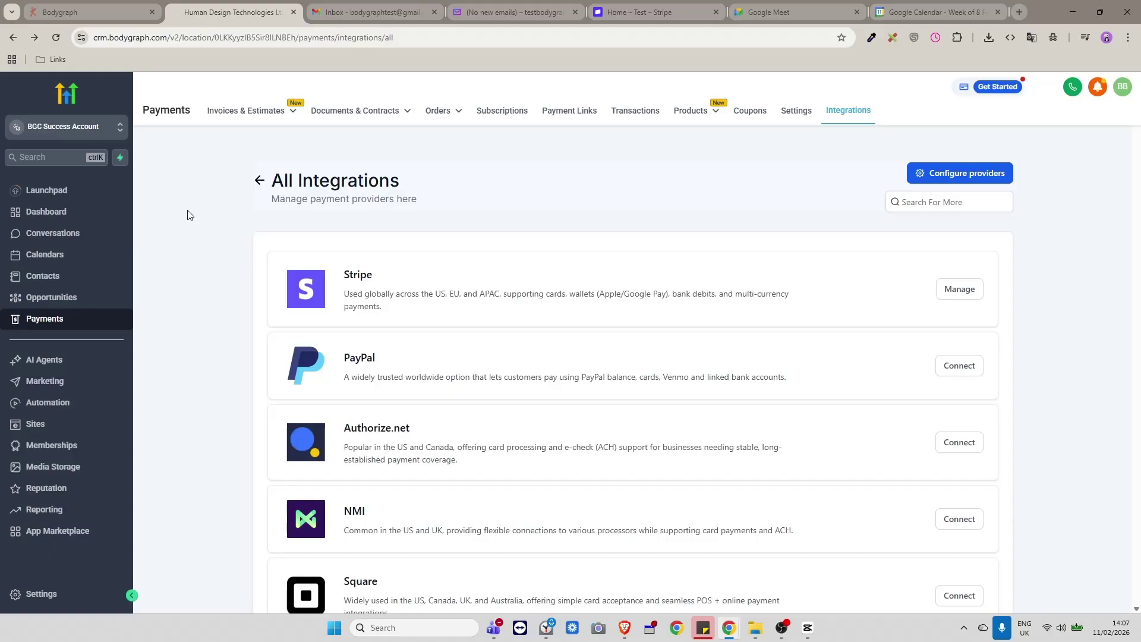
Open Settings > My Profile and scroll to Calendar Settings, which lists no connected calendars.
left_click(37, 594)
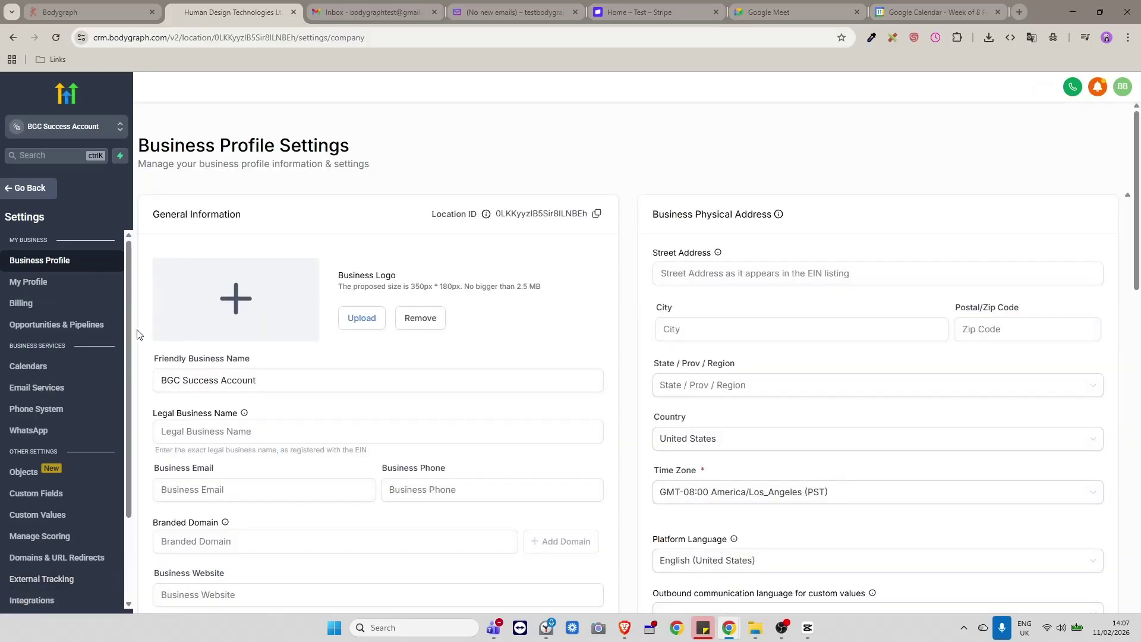
left_click(25, 188)
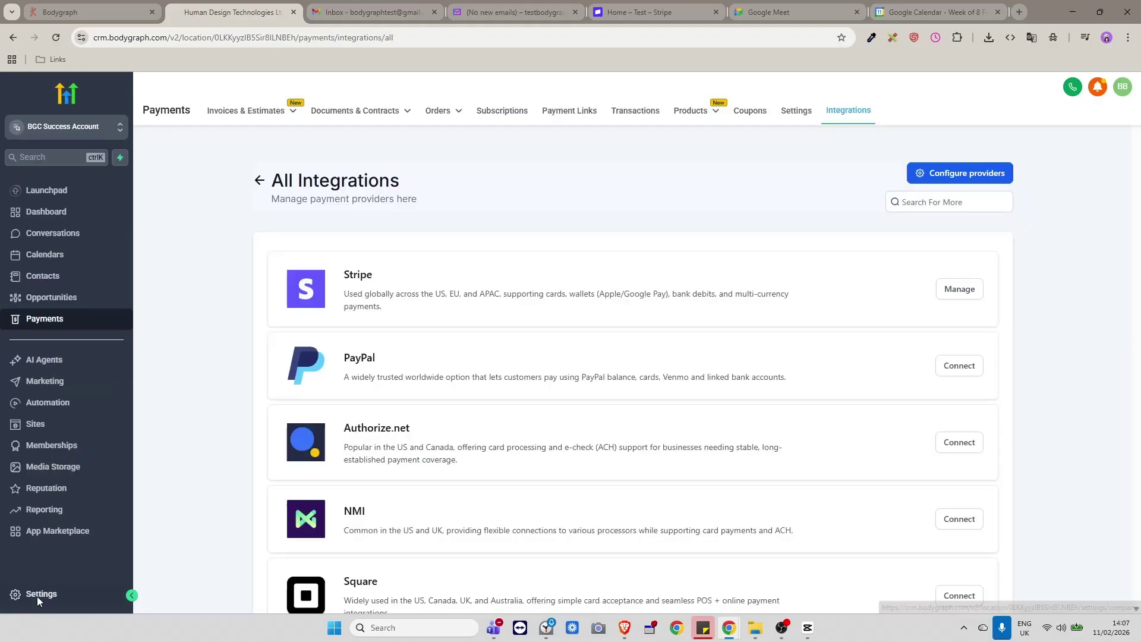
left_click(37, 596)
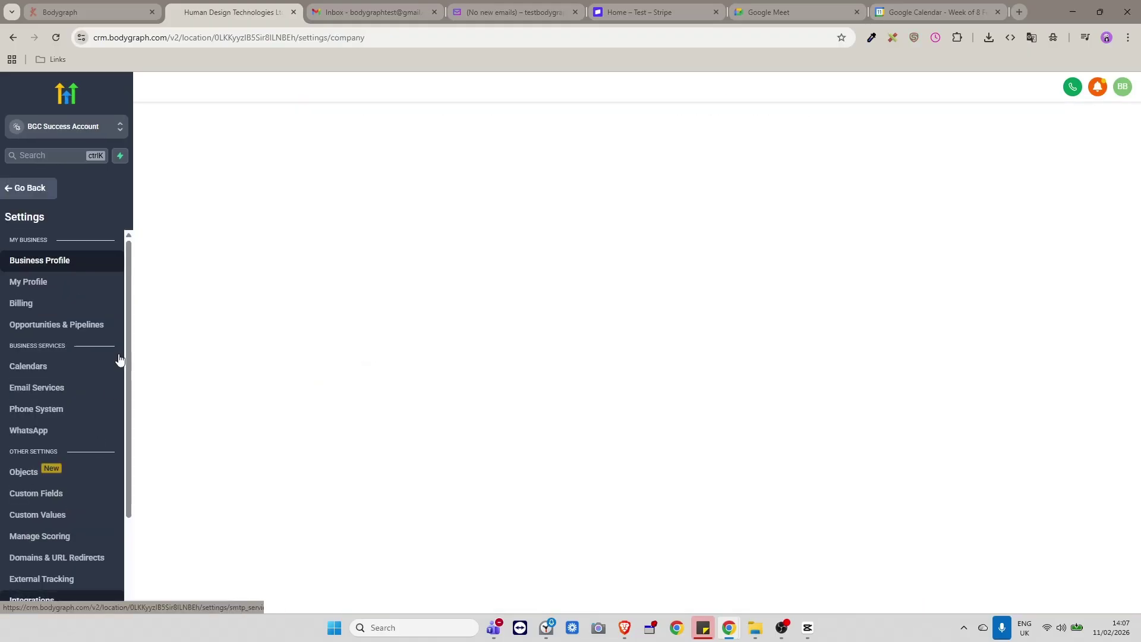
left_click(35, 283)
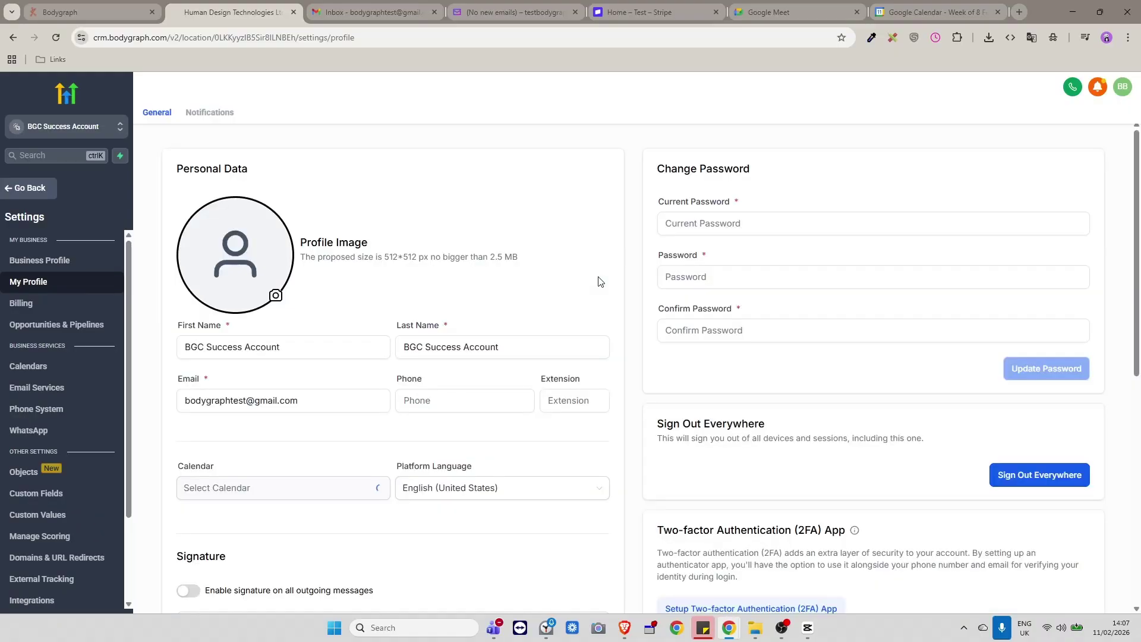
scroll(563, 359, "down", 10)
scroll(563, 359, "down", 1)
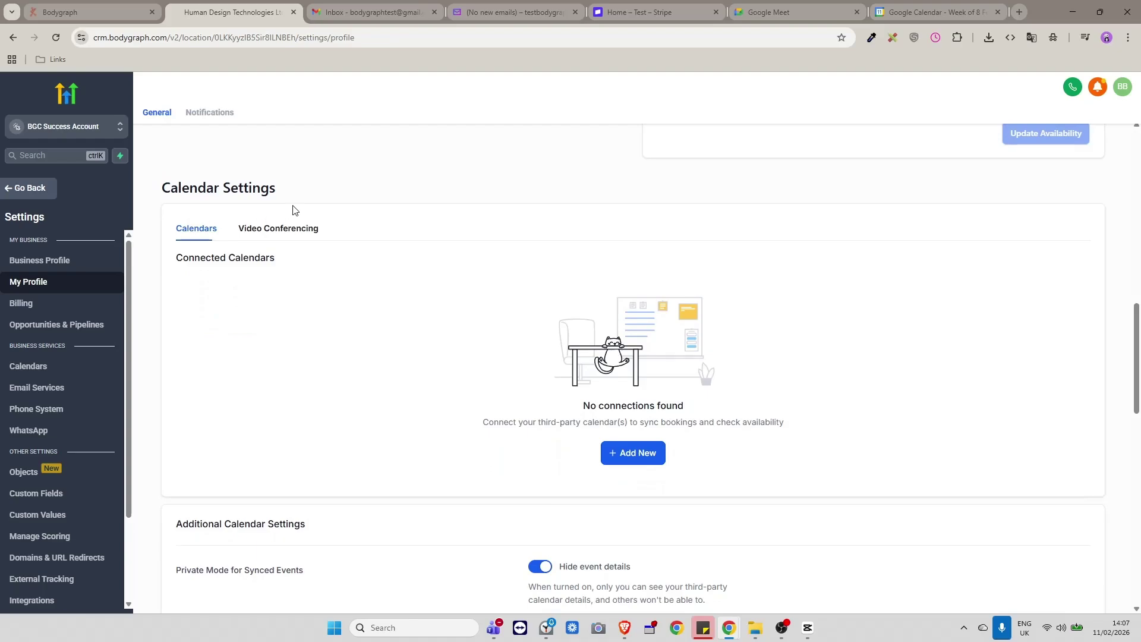
scroll(854, 348, "down", 1)
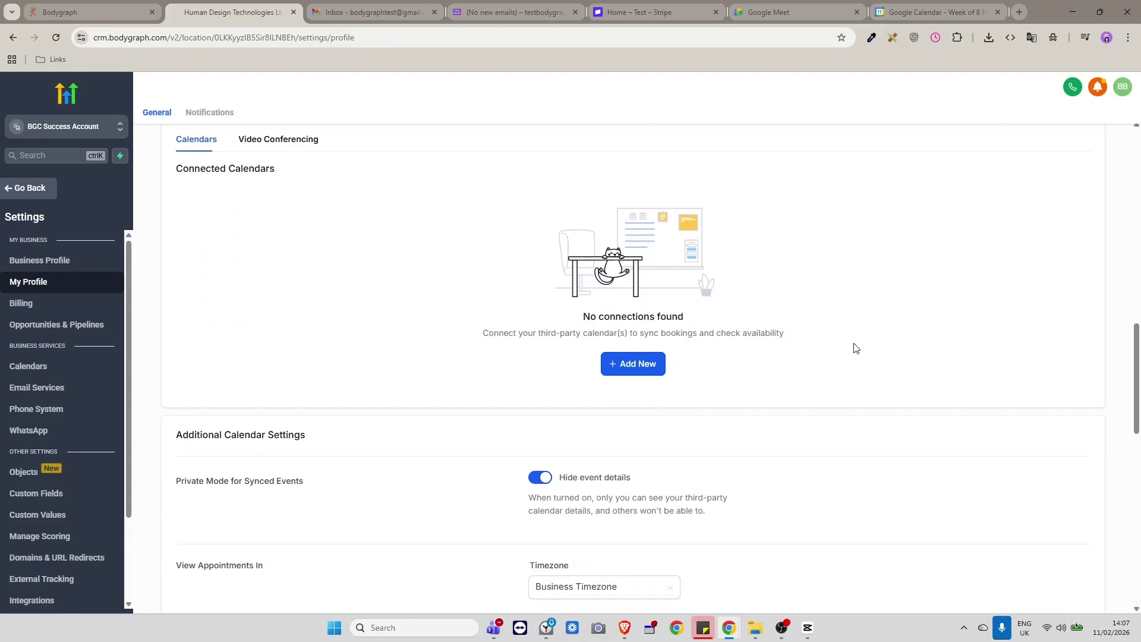
scroll(853, 349, "up", 1)
scroll(854, 350, "down", 1)
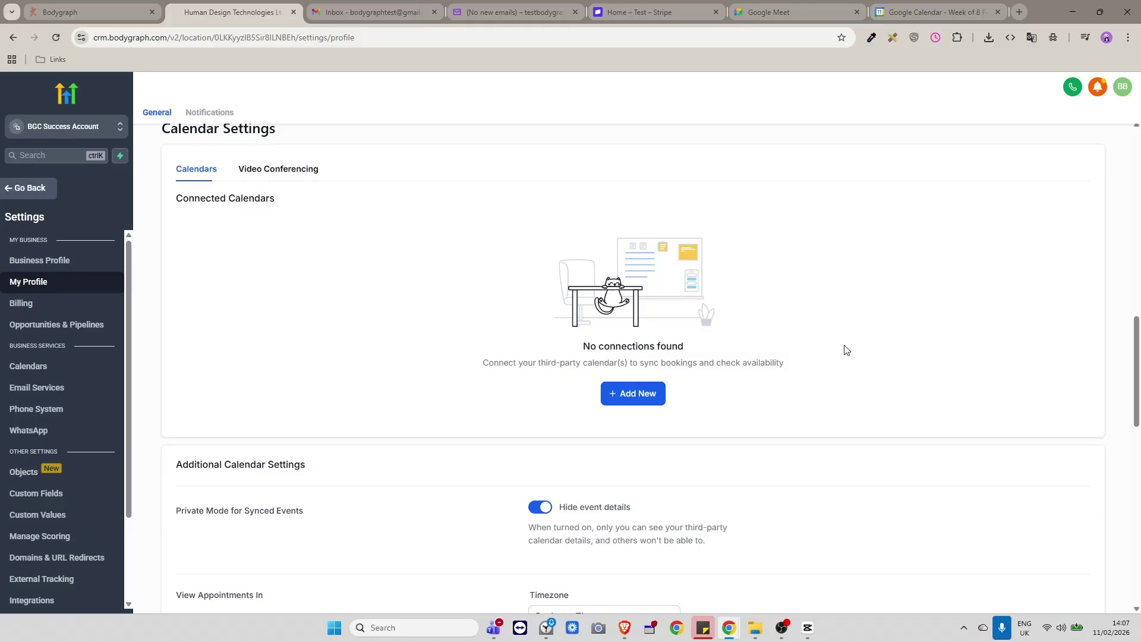
scroll(842, 350, "up", 1)
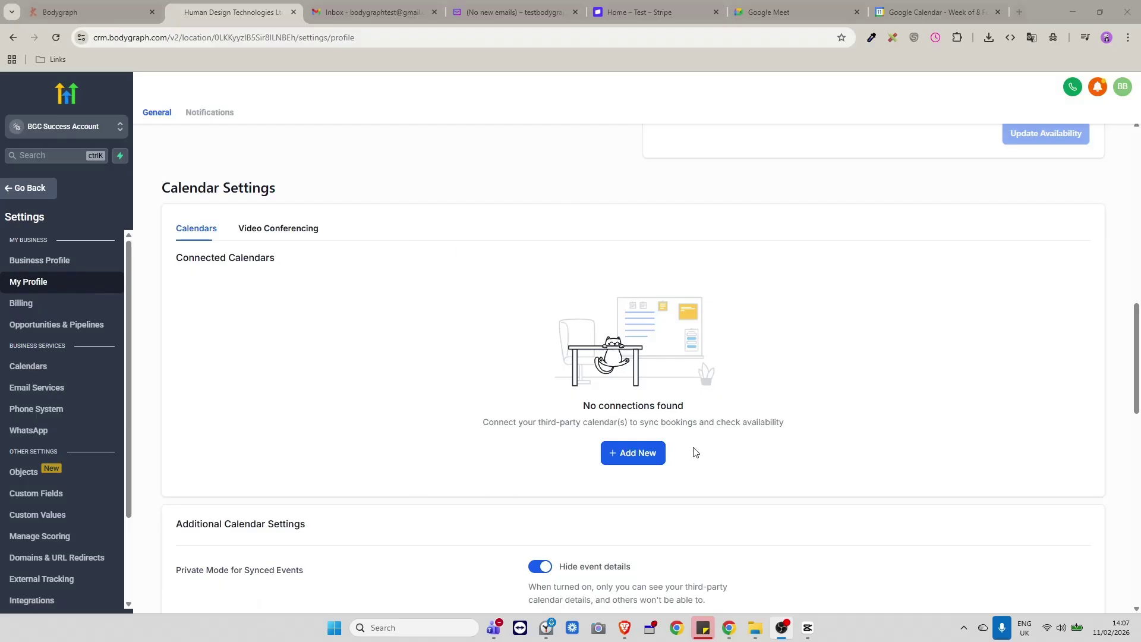
Add a new connected calendar and browse the Calendars and Video Conferencing options.
left_click(646, 457)
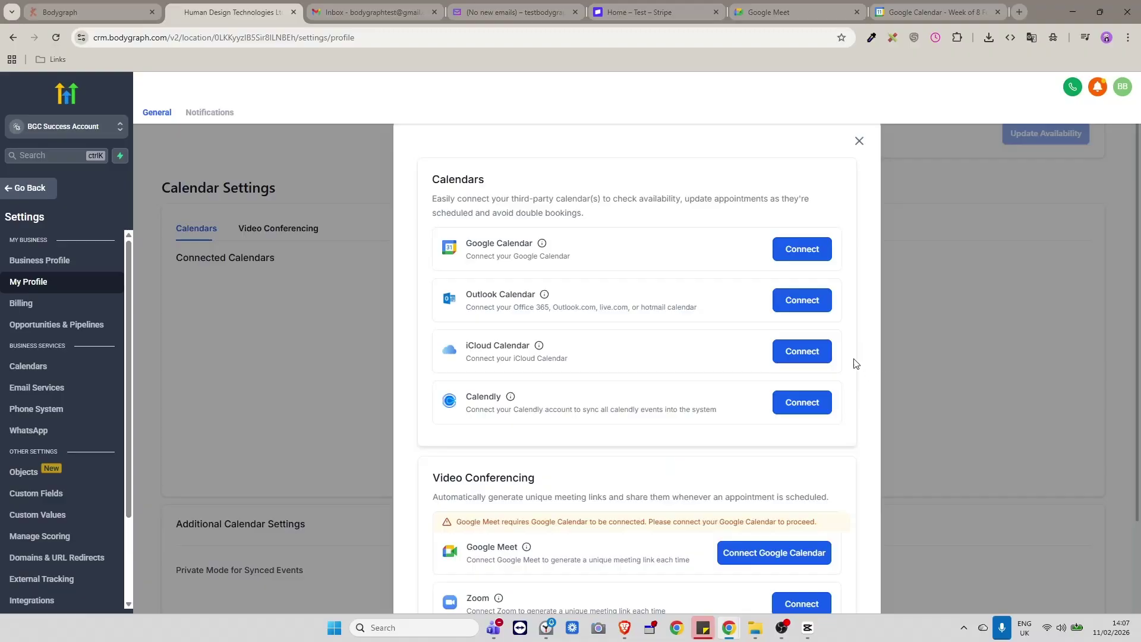
scroll(852, 363, "down", 1)
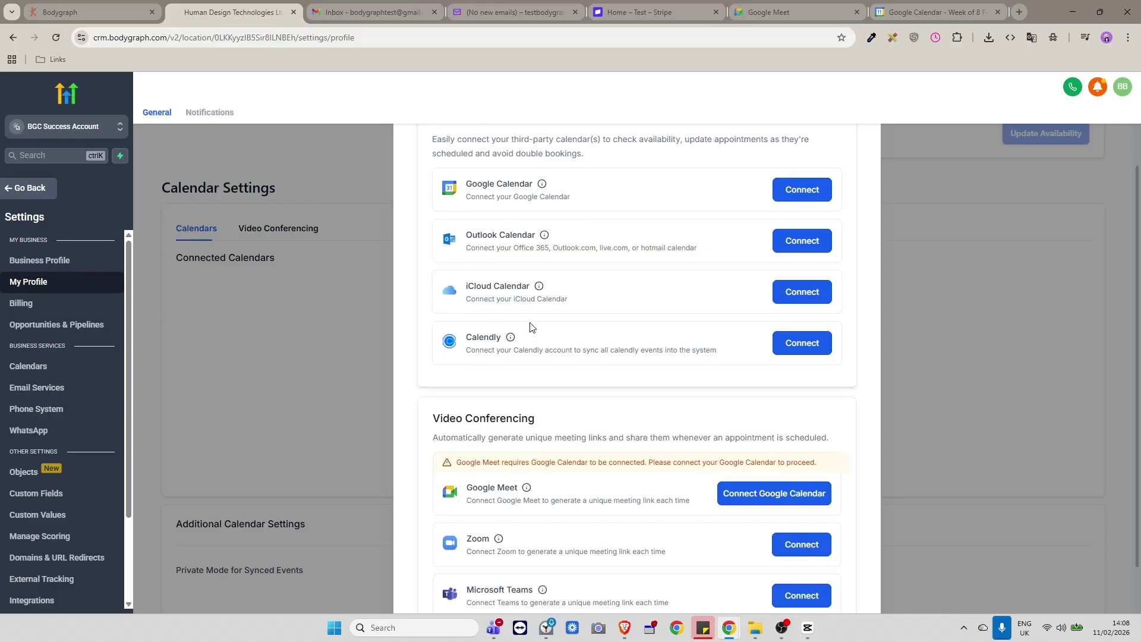
scroll(611, 364, "down", 1)
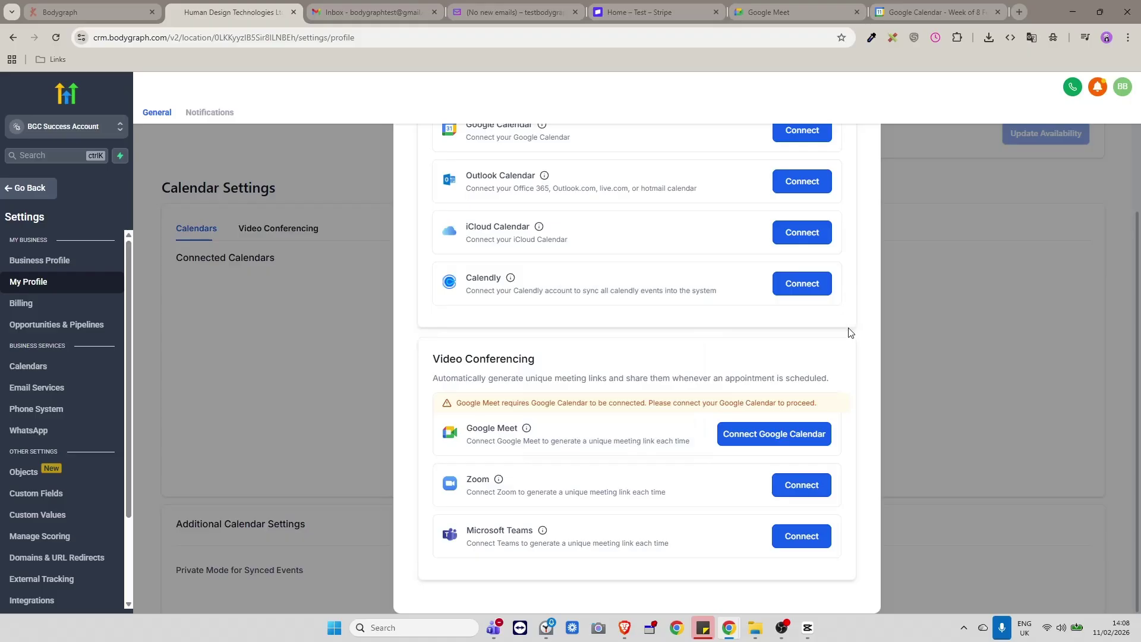
scroll(848, 333, "up", 1)
scroll(849, 332, "down", 1)
scroll(844, 353, "up", 1)
scroll(856, 382, "up", 1)
scroll(856, 382, "down", 2)
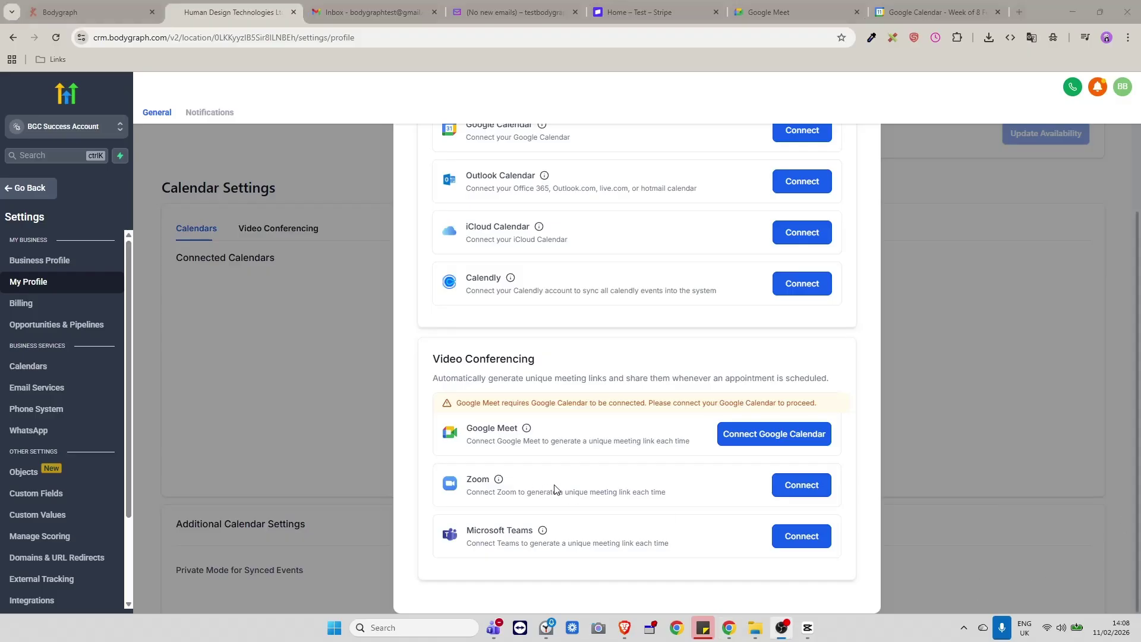
scroll(778, 508, "up", 1)
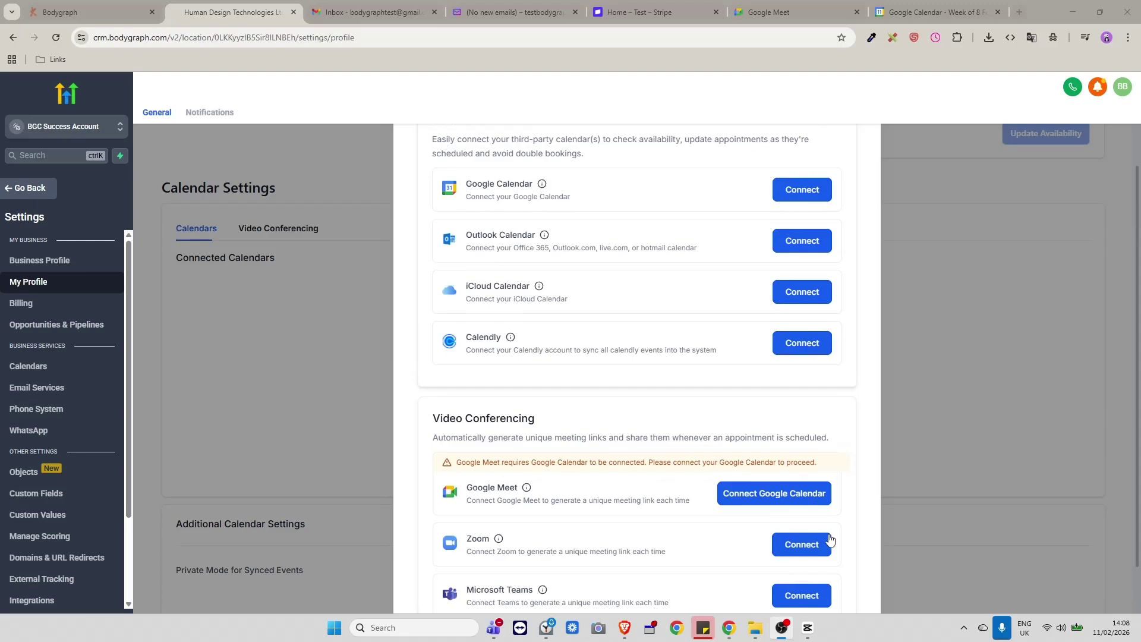
scroll(829, 443, "down", 1)
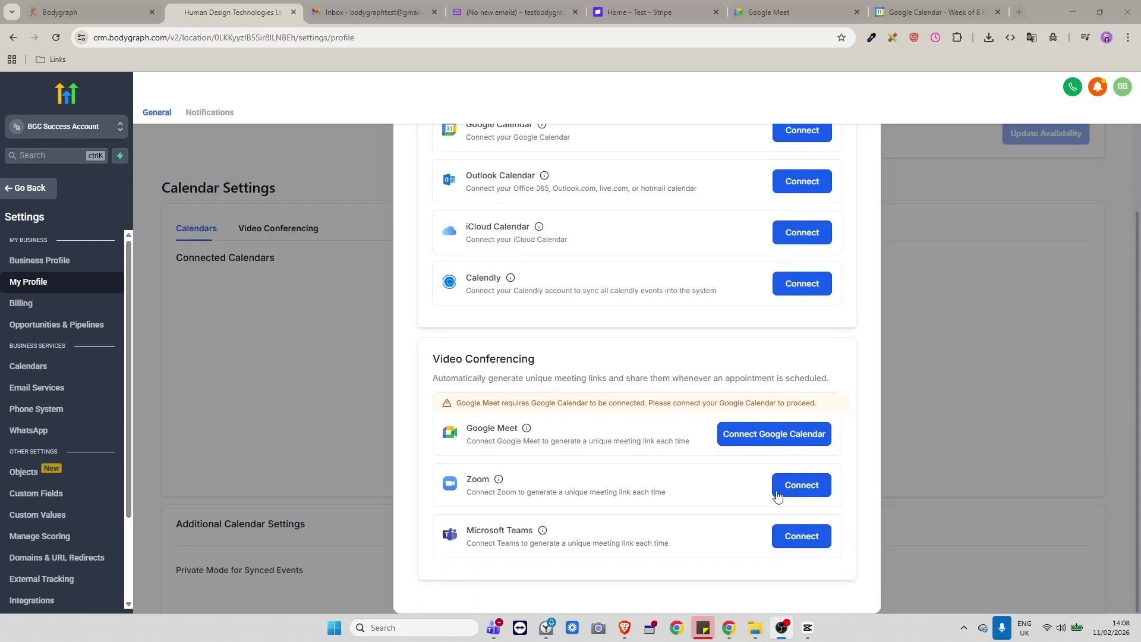
scroll(743, 482, "up", 2)
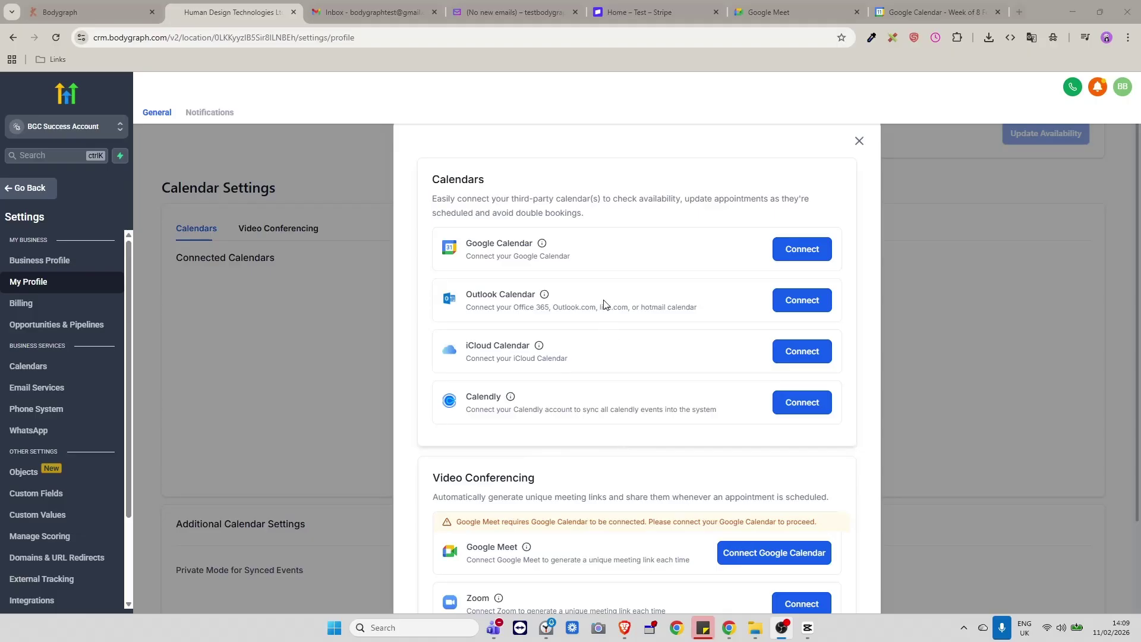
scroll(642, 318, "down", 1)
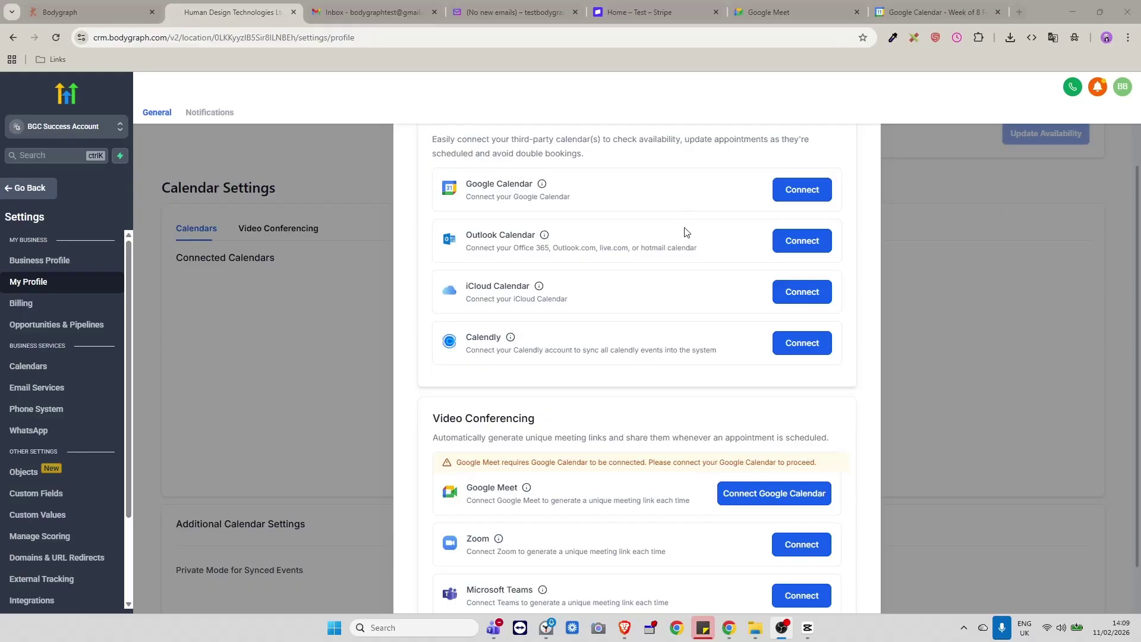
scroll(624, 211, "down", 1)
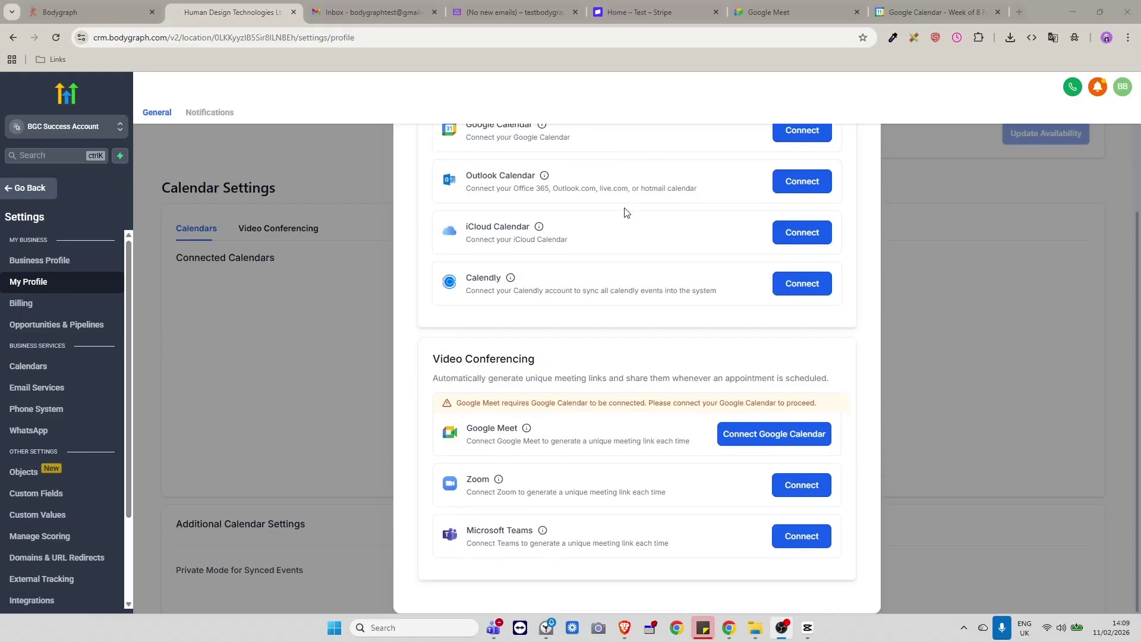
scroll(625, 212, "up", 1)
scroll(617, 213, "down", 1)
scroll(580, 293, "up", 1)
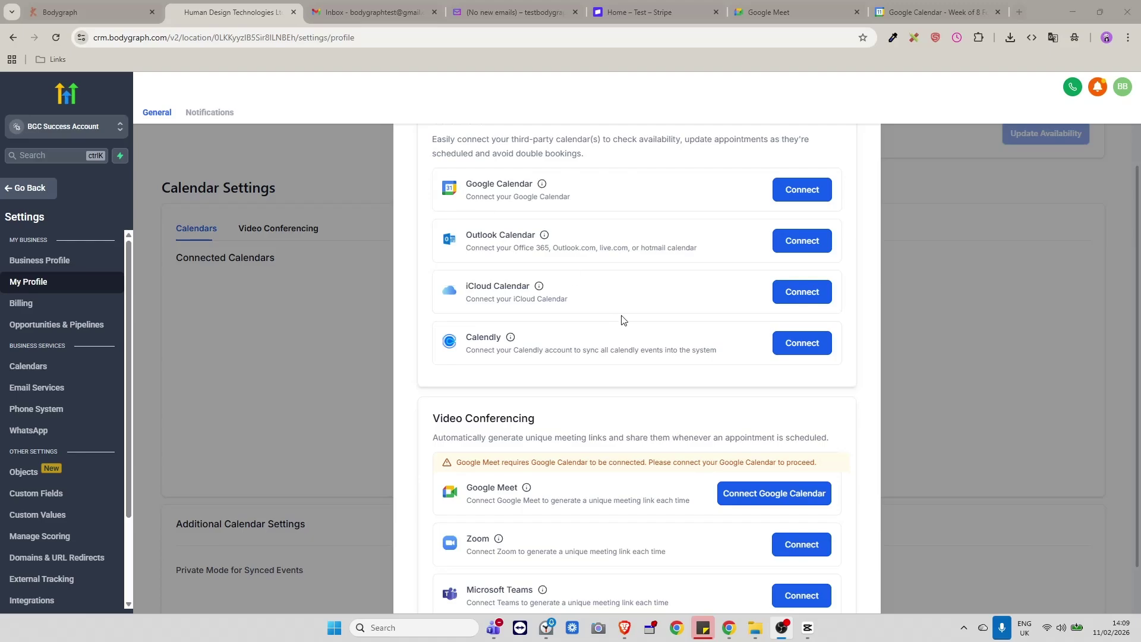
scroll(631, 315, "down", 1)
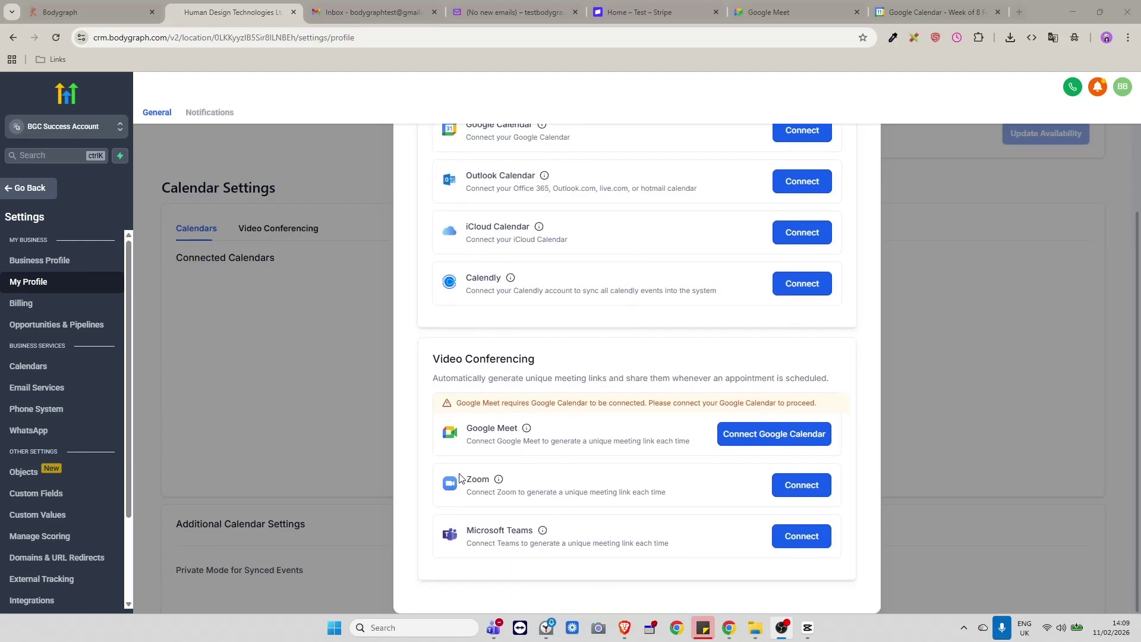
scroll(613, 440, "up", 2)
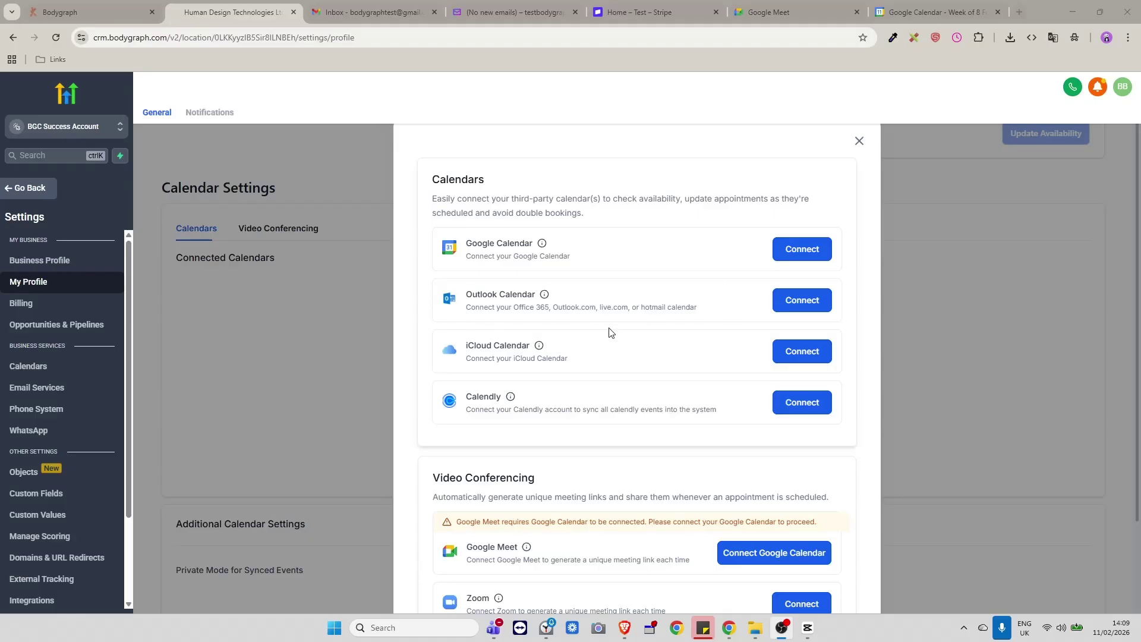
scroll(657, 340, "down", 2)
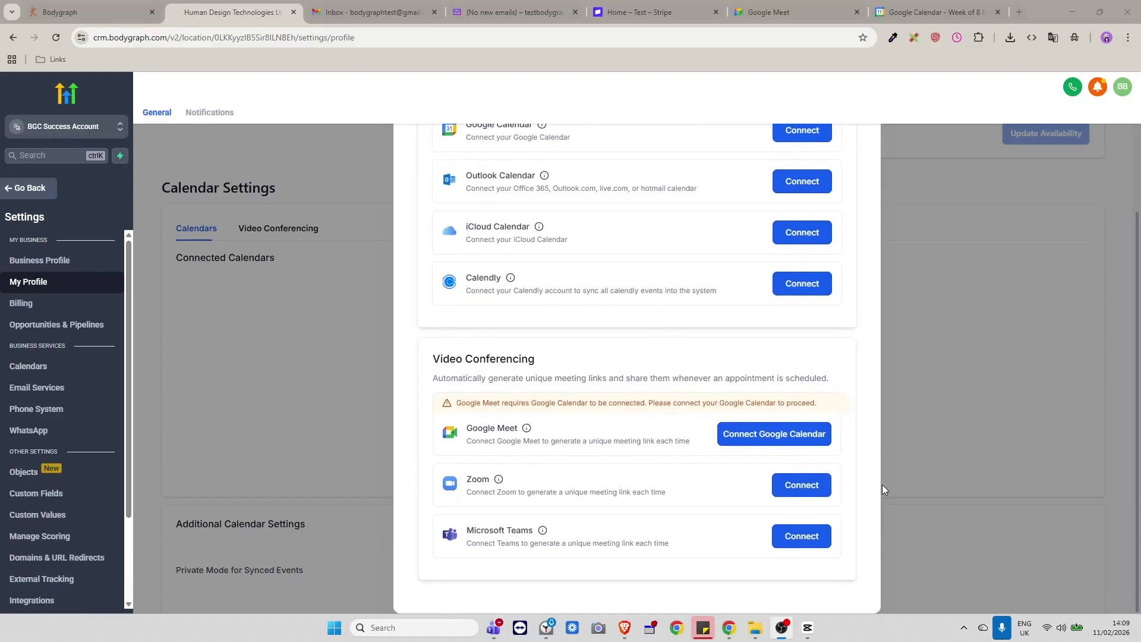
scroll(755, 461, "up", 1)
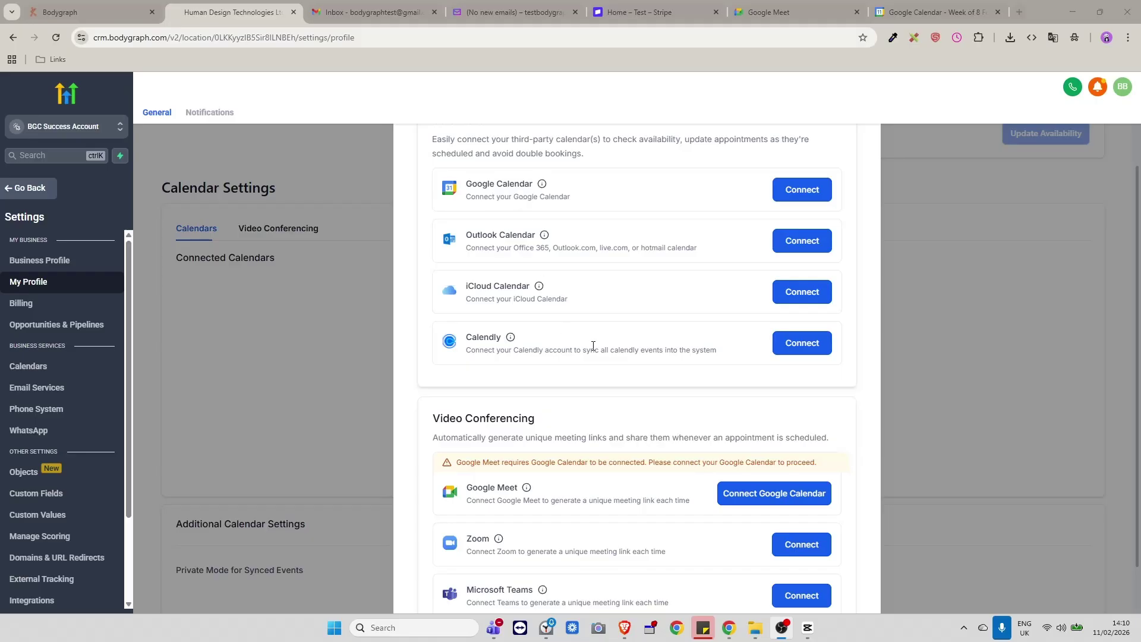
scroll(588, 344, "down", 1)
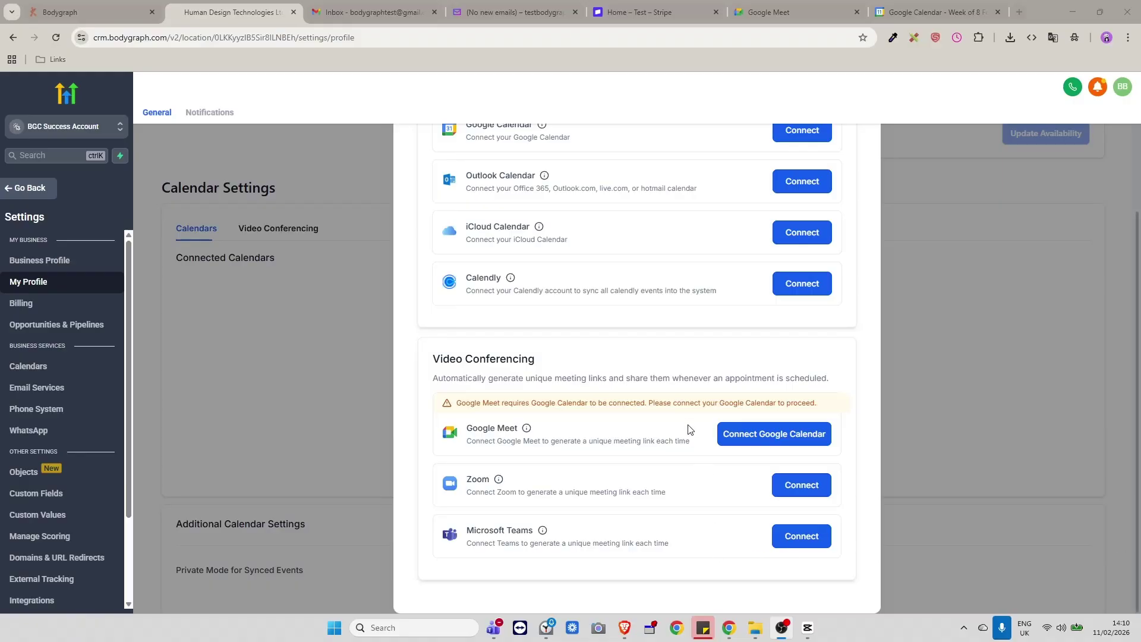
scroll(695, 416, "up", 2)
scroll(634, 272, "down", 2)
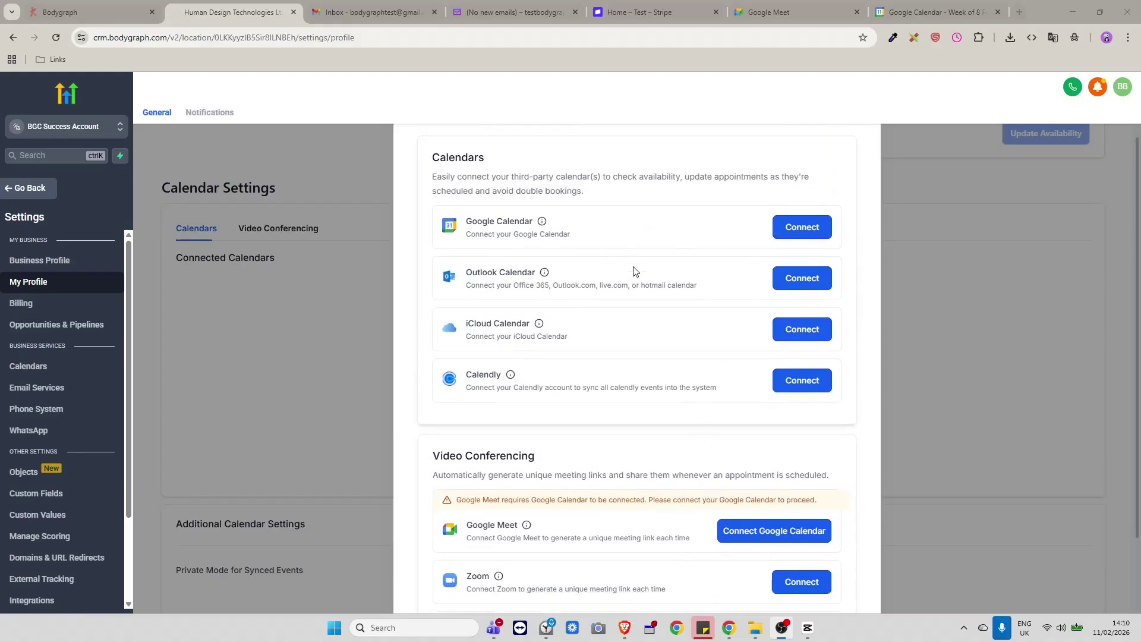
scroll(665, 471, "up", 2)
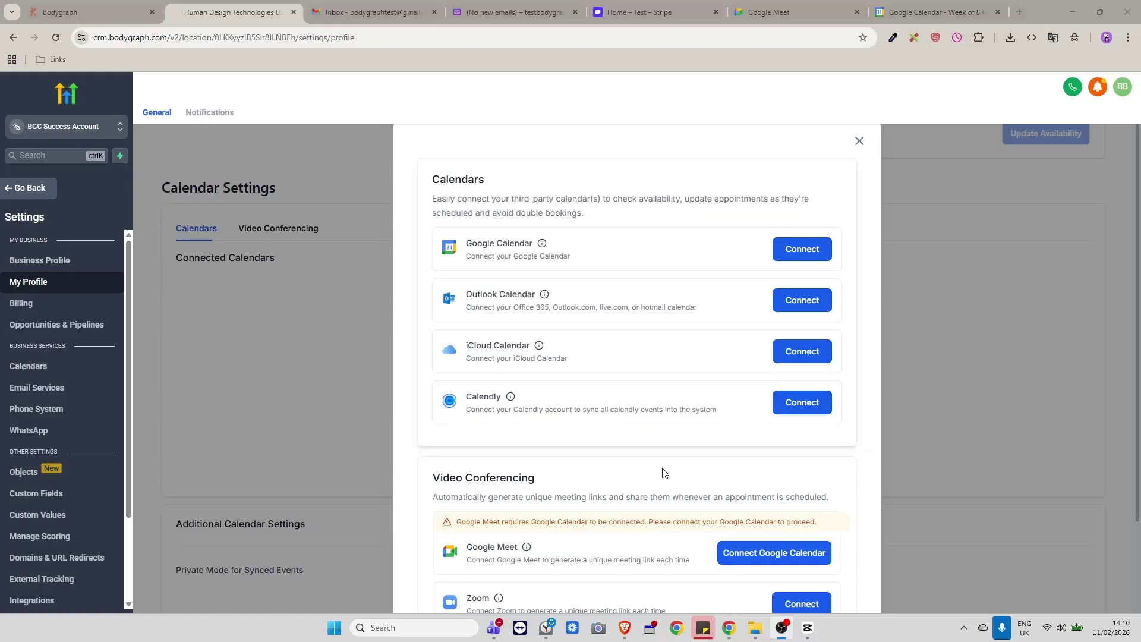
scroll(637, 344, "down", 2)
scroll(707, 324, "up", 2)
Connect Google Calendar by choosing the Google account and granting Lead Connector access.
left_click(798, 251)
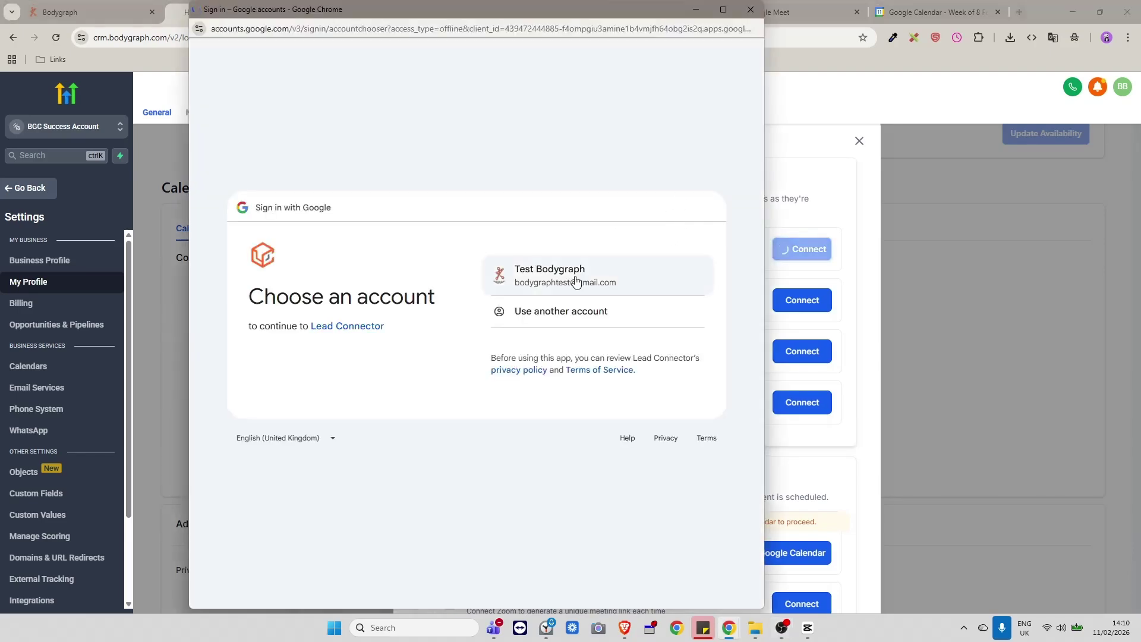
left_click(576, 281)
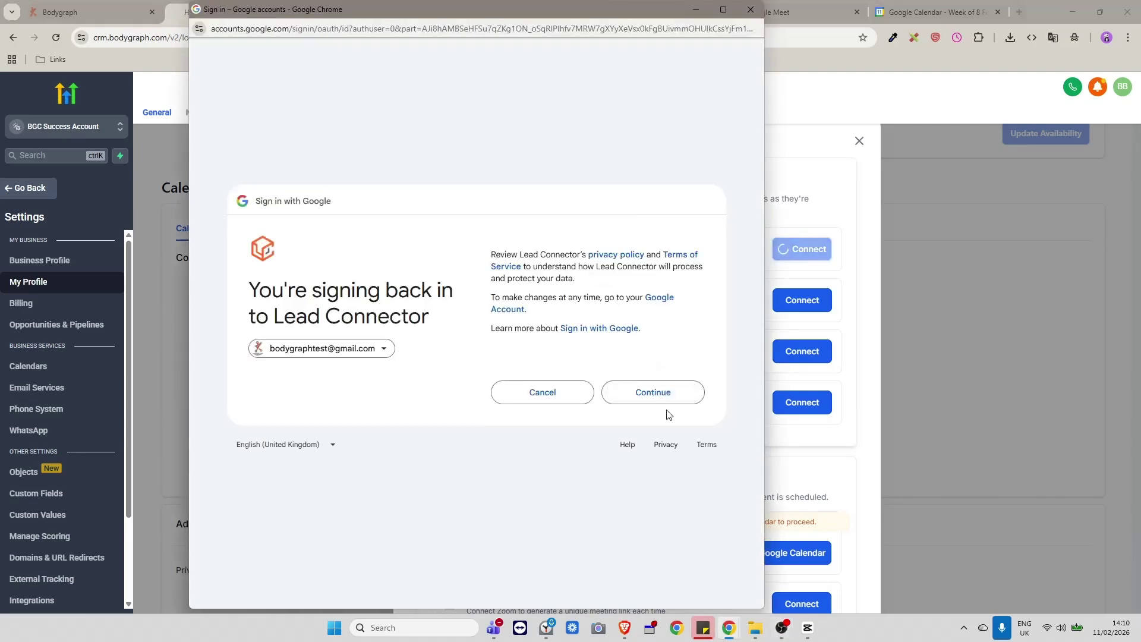
left_click(654, 392)
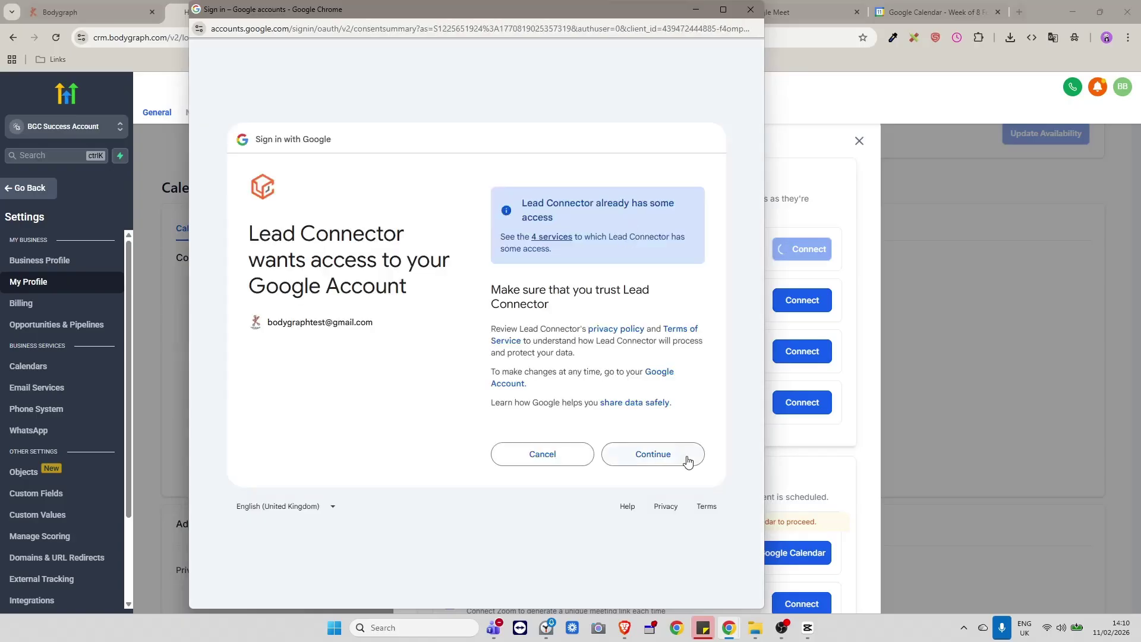
left_click(686, 460)
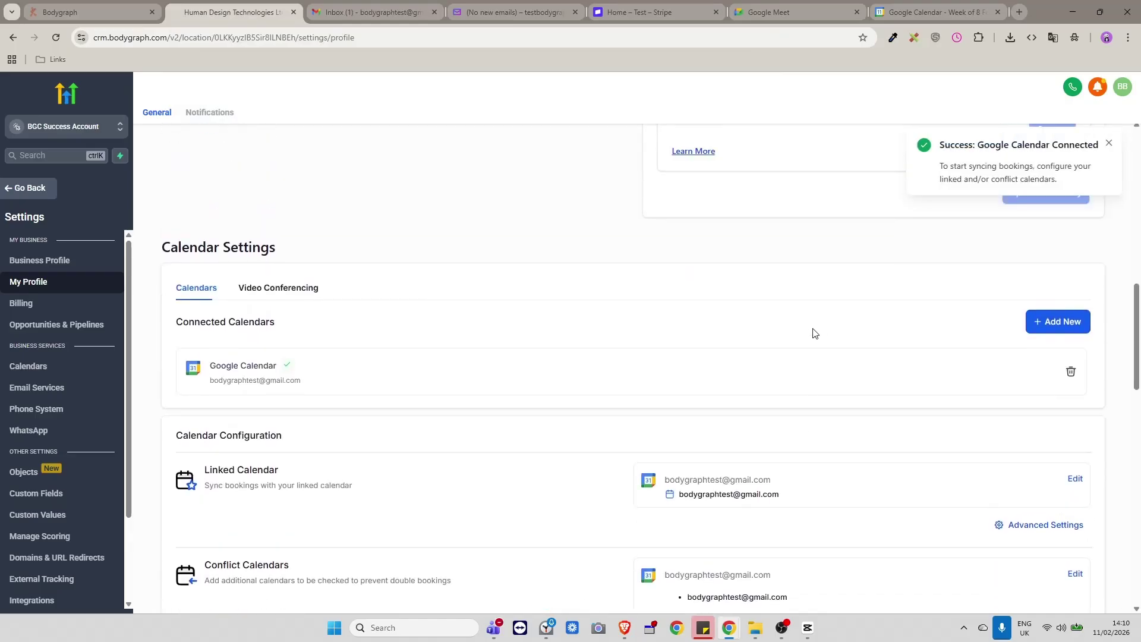
Scroll to Calendar Settings to review the connected Google Calendar and its linked and conflict calendar.
scroll(806, 336, "down", 1)
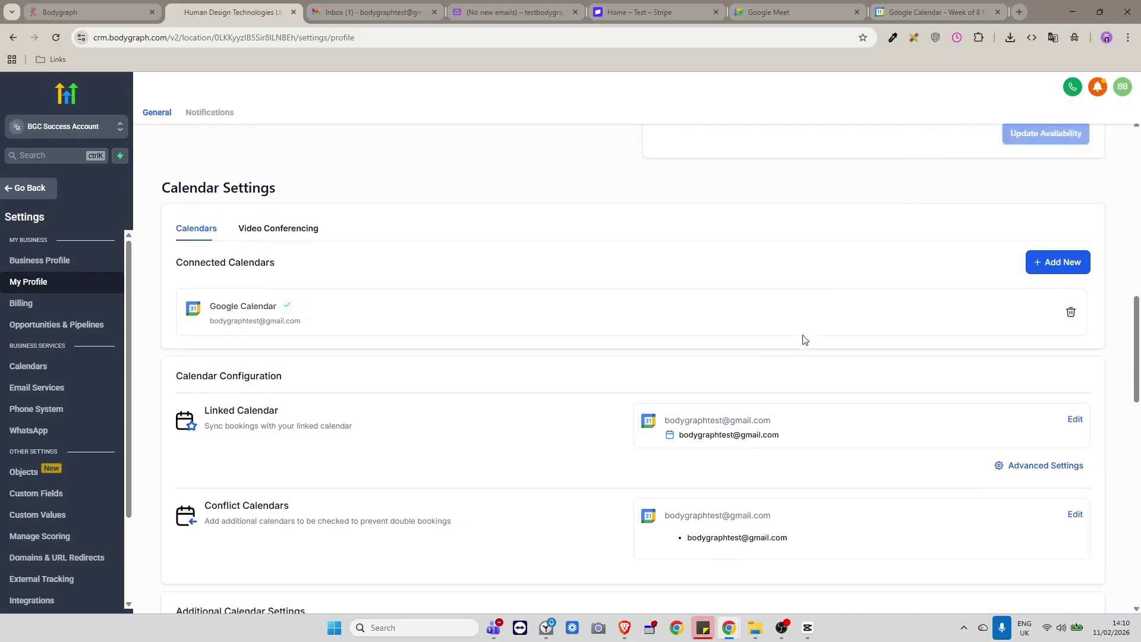
scroll(805, 340, "up", 1)
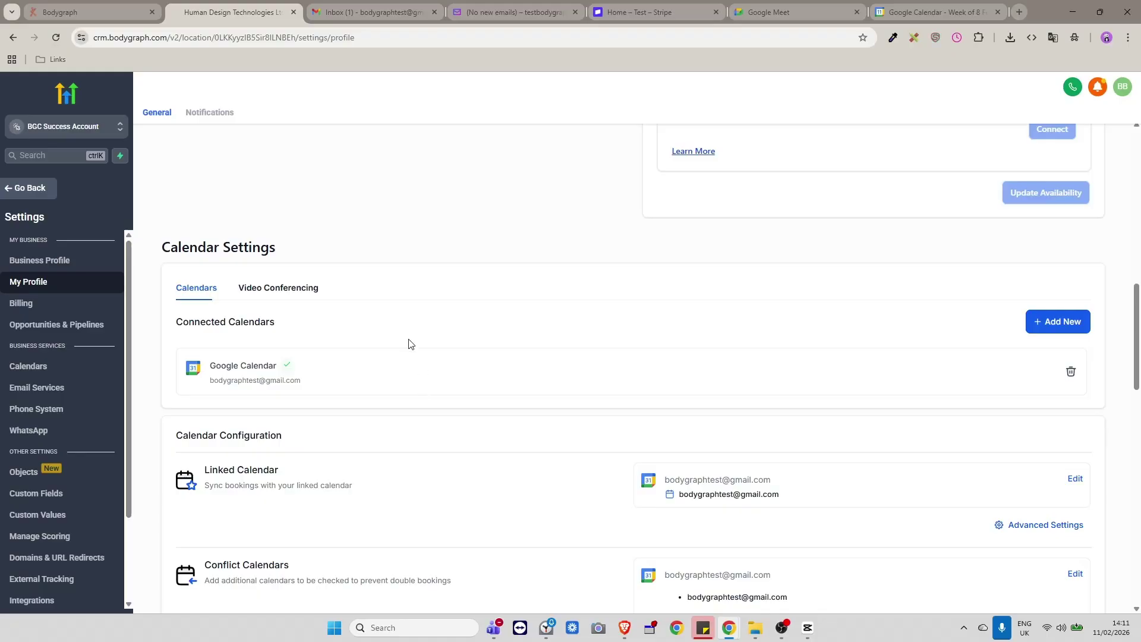
Show the Video Conferencing tab with Google Meet connected, then scroll through Schedules and the settings sidebar.
left_click(293, 296)
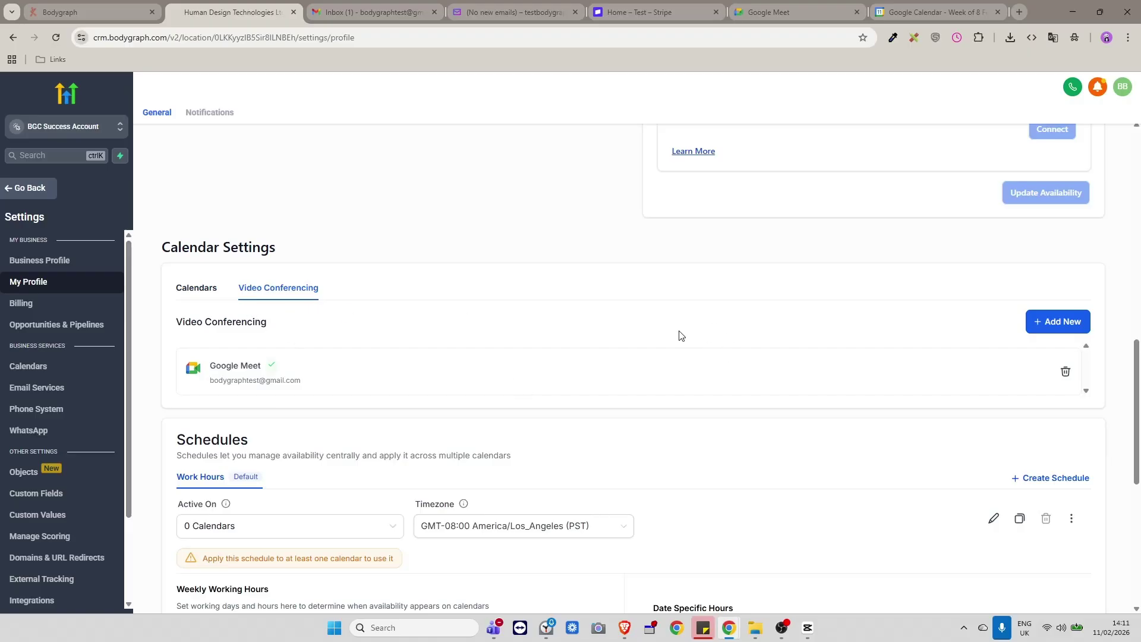
scroll(636, 368, "up", 3)
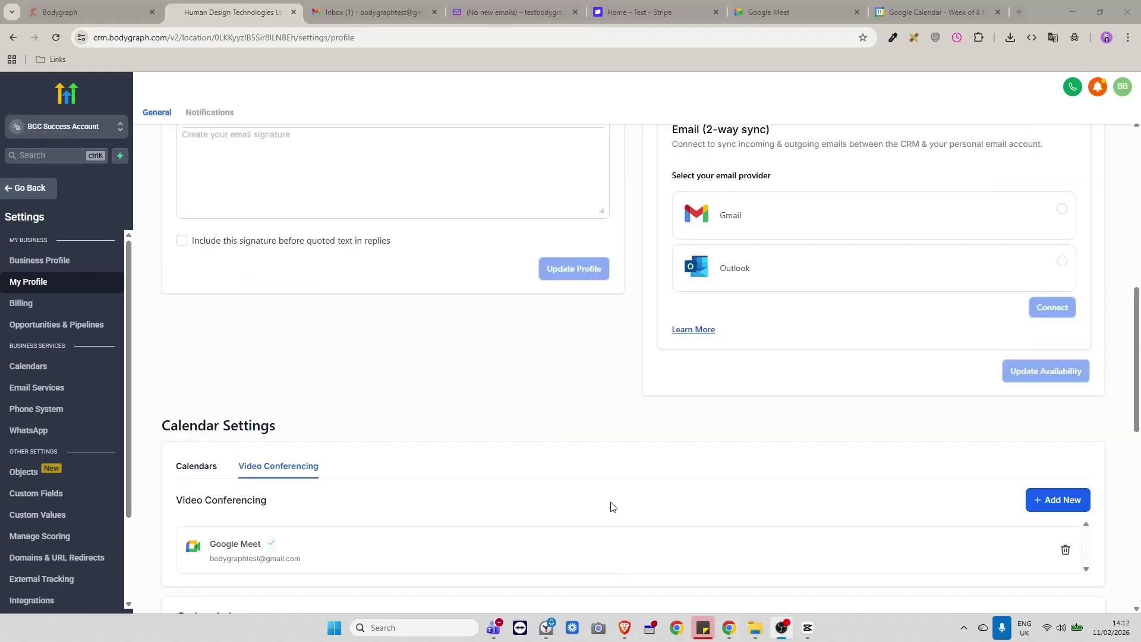
scroll(350, 429, "down", 2)
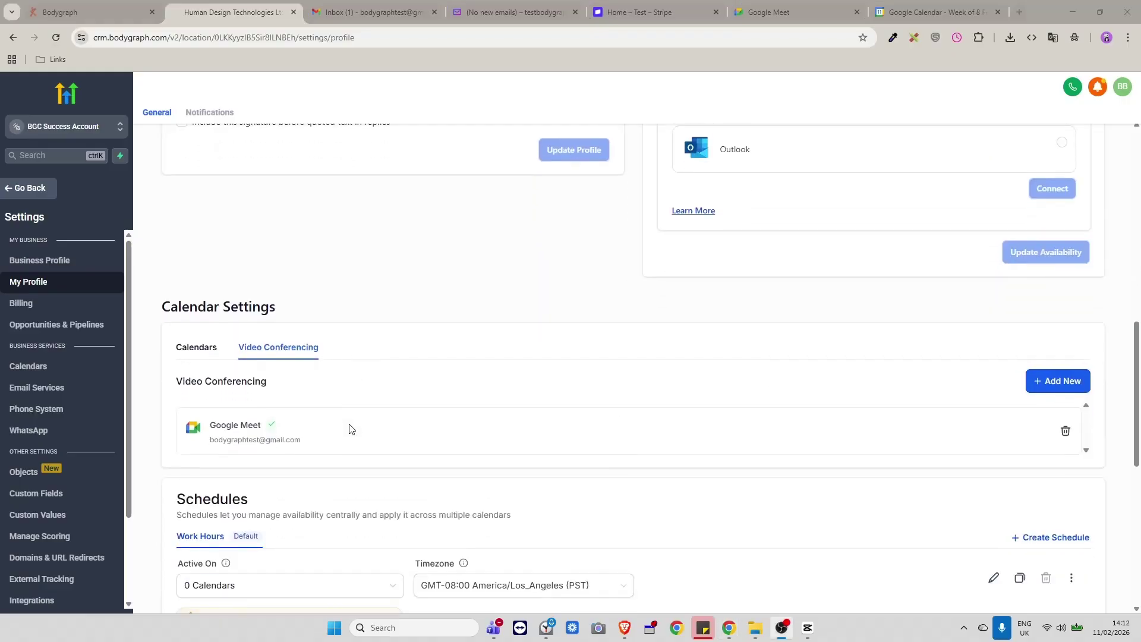
scroll(358, 417, "down", 1)
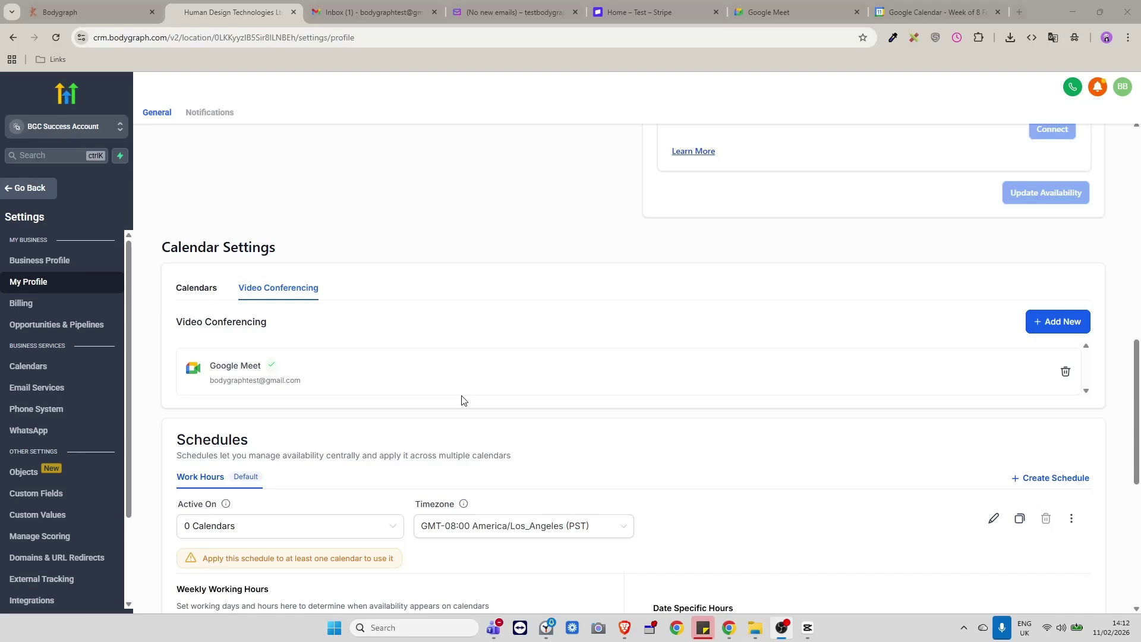
scroll(434, 360, "down", 2)
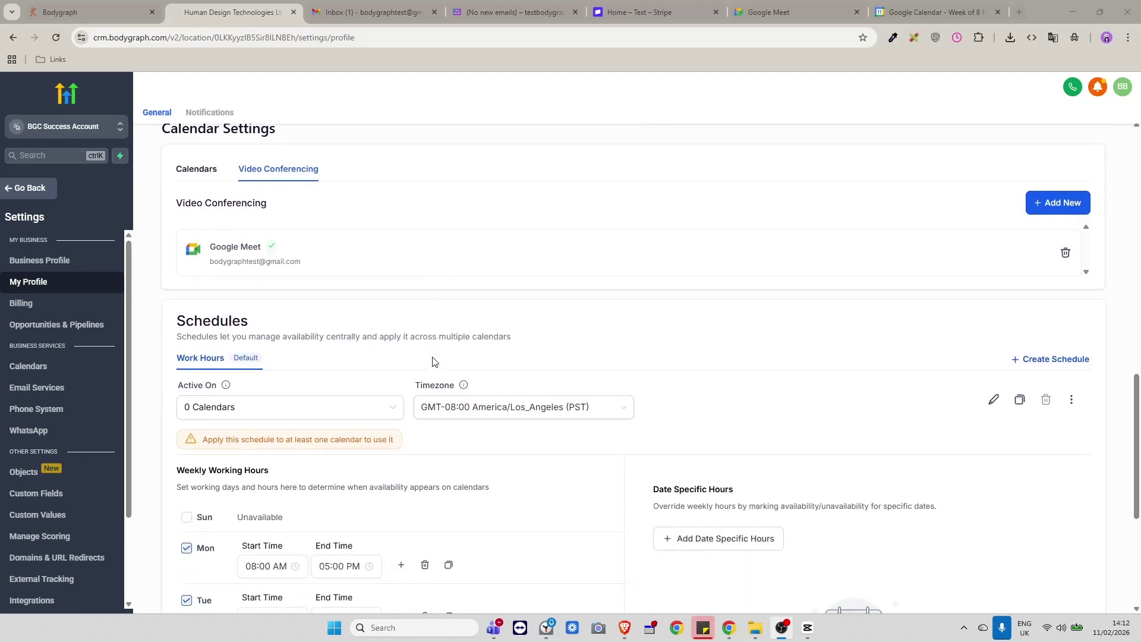
scroll(429, 351, "up", 1)
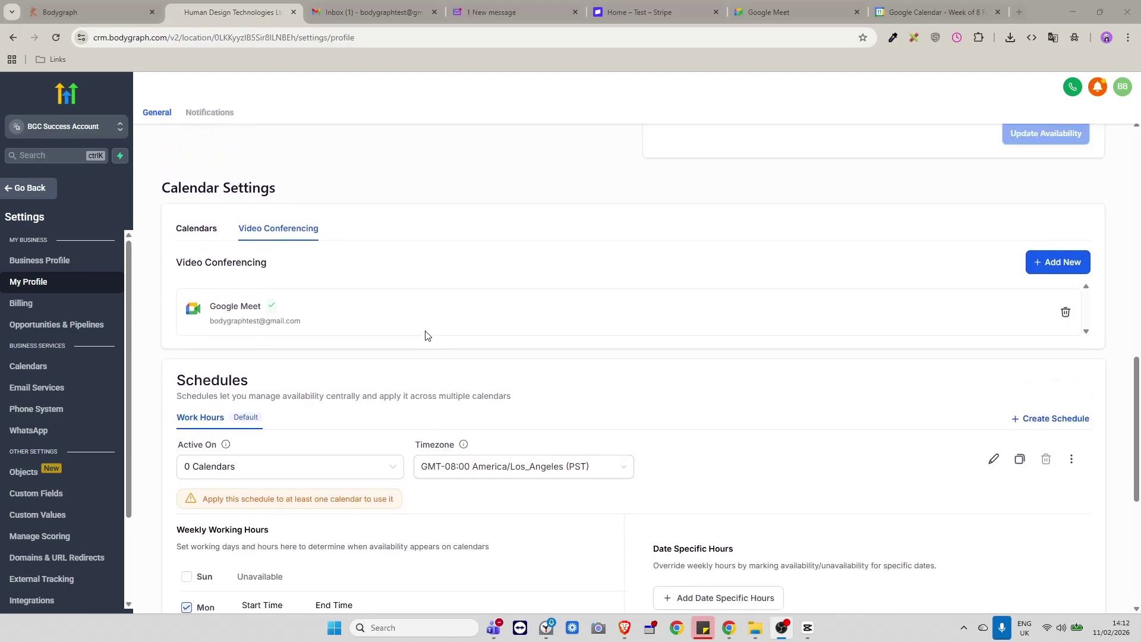
scroll(426, 335, "down", 1)
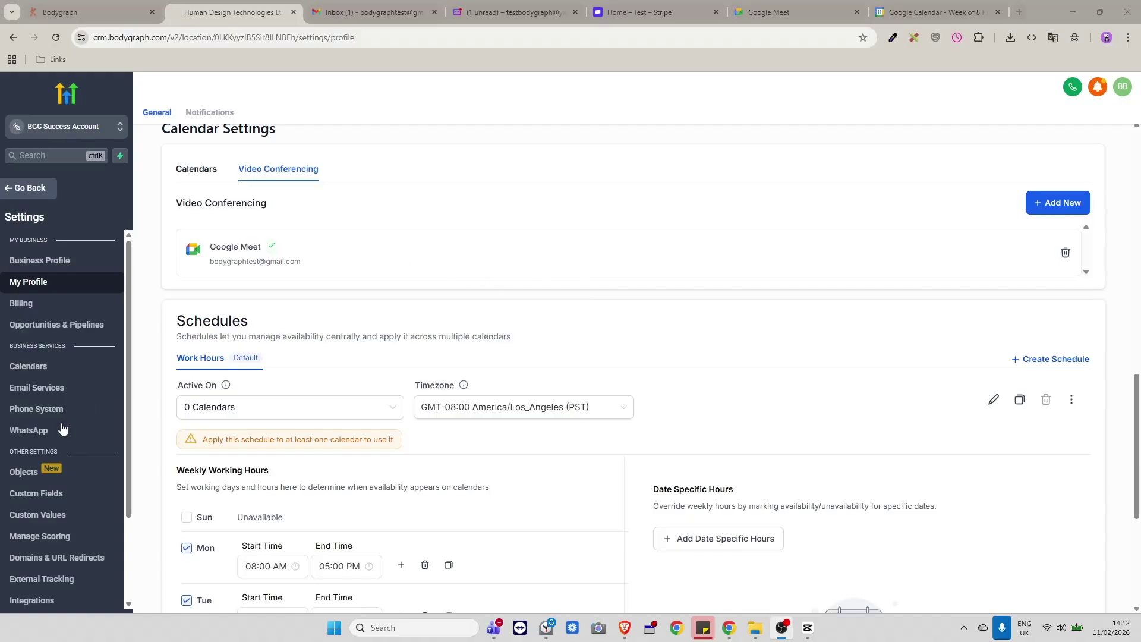
scroll(94, 419, "down", 1)
scroll(94, 419, "down", 3)
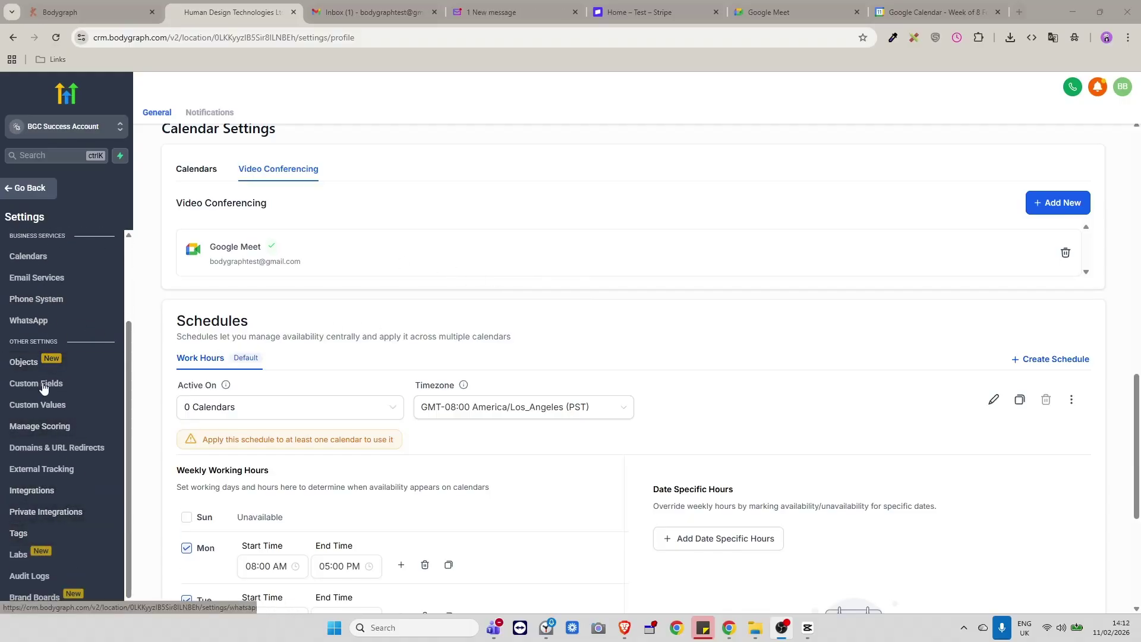
Open the Tags settings page, listing eight tags, and start a new tag.
left_click(21, 534)
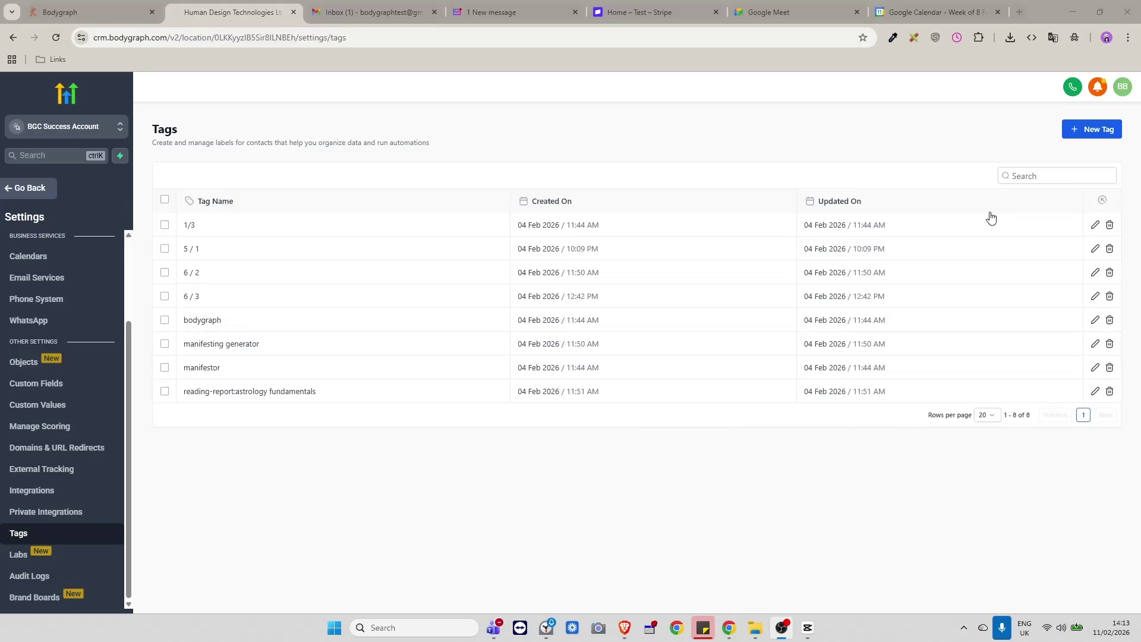
left_click(1092, 128)
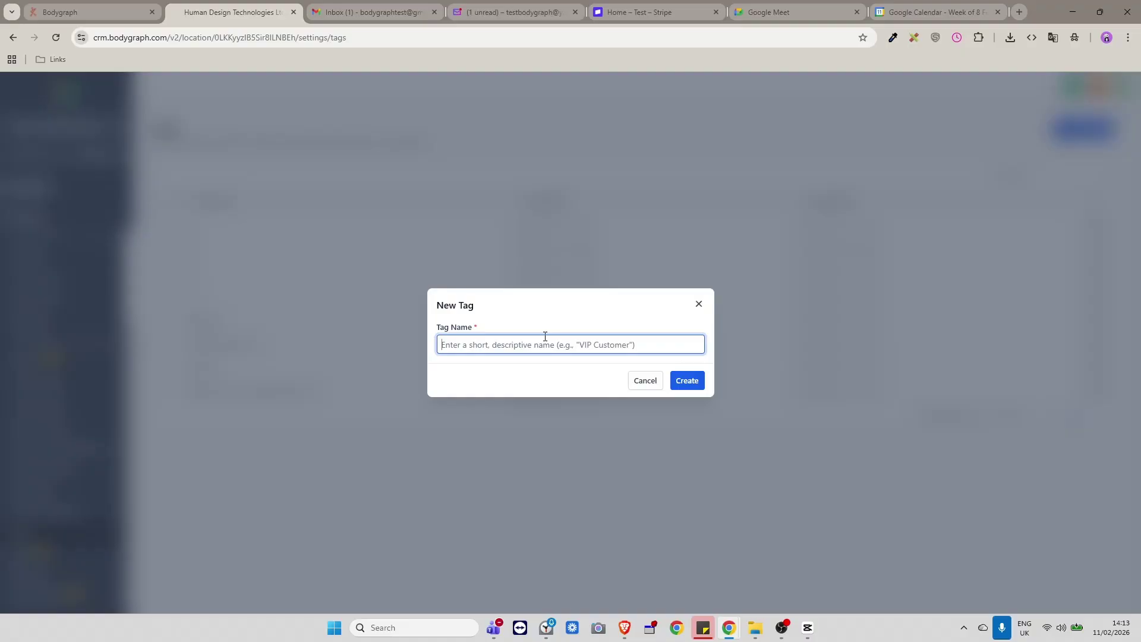
Create a tag named '45 min HD Fundamentals'.
type("30")
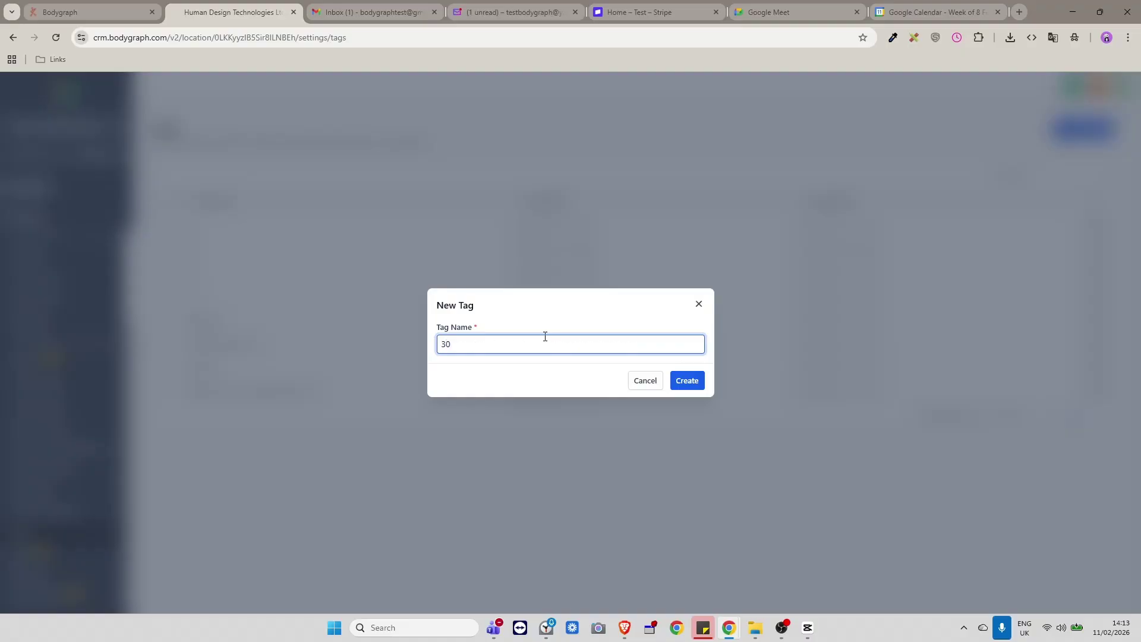
type(" m")
key("BackSpace")
key("BackSpace")
key("BackSpace")
key("BackSpace")
type("45 min H")
type("Fundamentals")
left_click(696, 386)
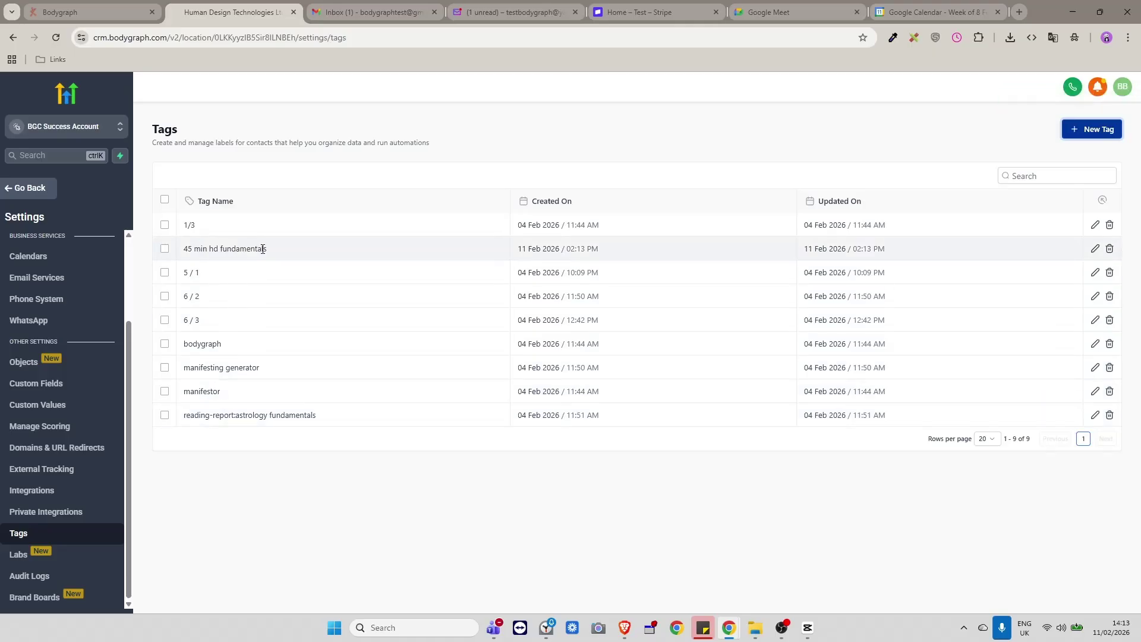
left_click_drag(282, 254, 186, 251)
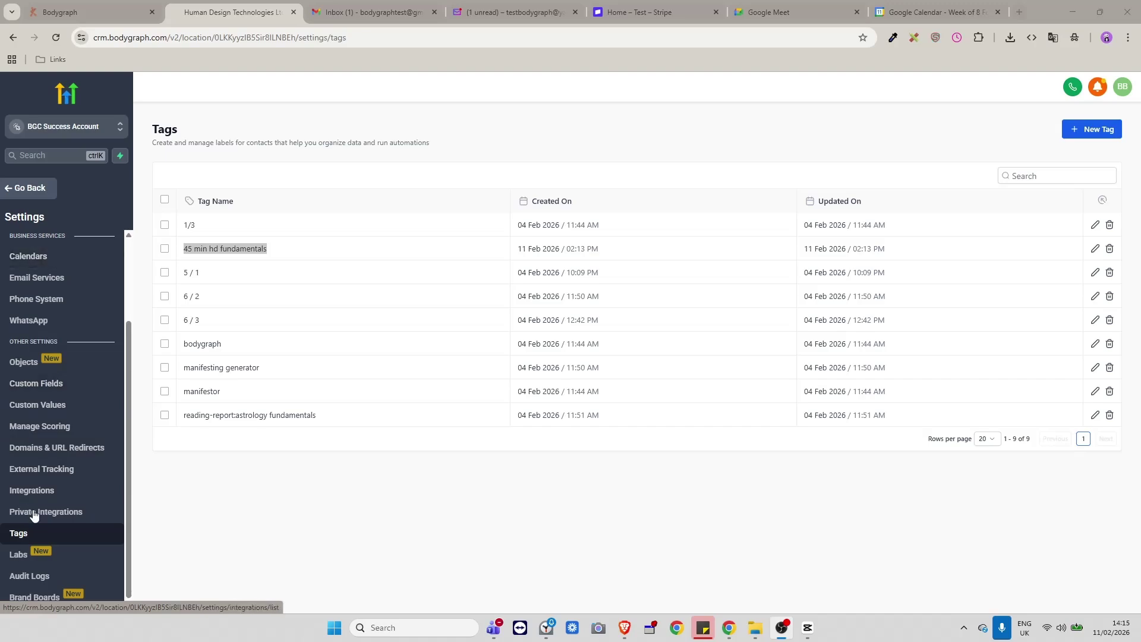
Open Custom Fields and scroll through the BGC contact and opportunity fields.
left_click(42, 383)
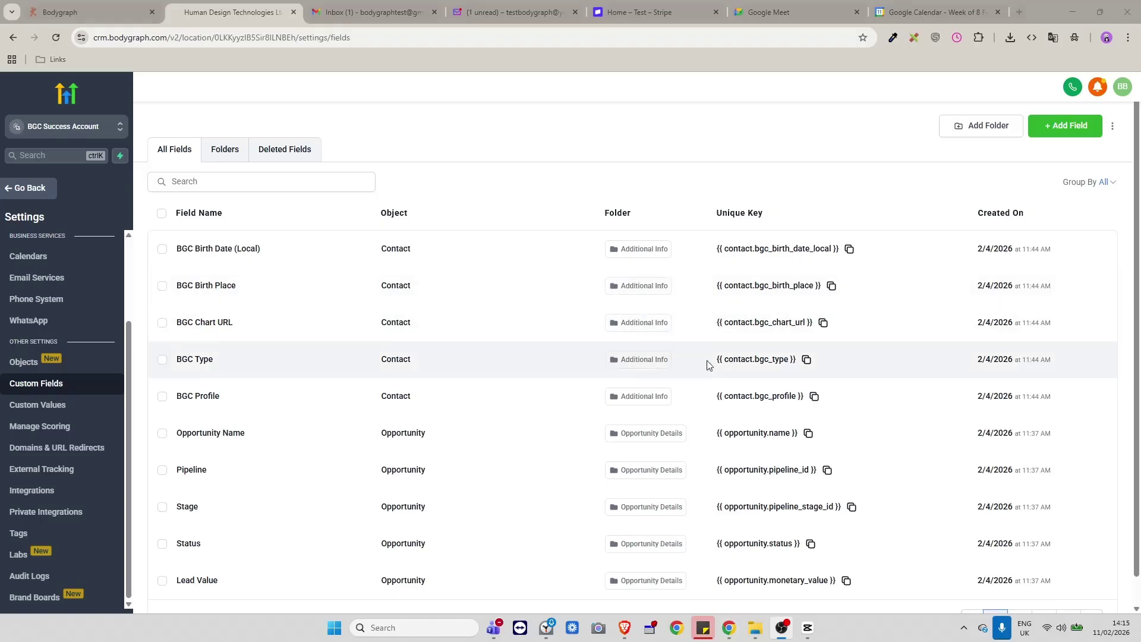
scroll(779, 392, "down", 1)
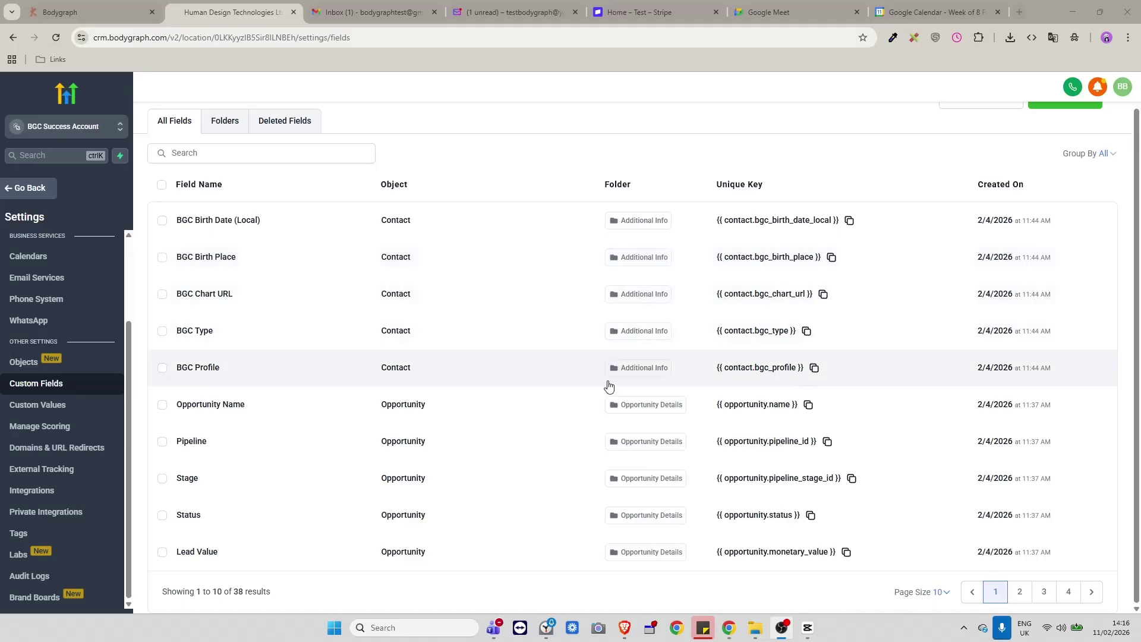
scroll(612, 415, "up", 1)
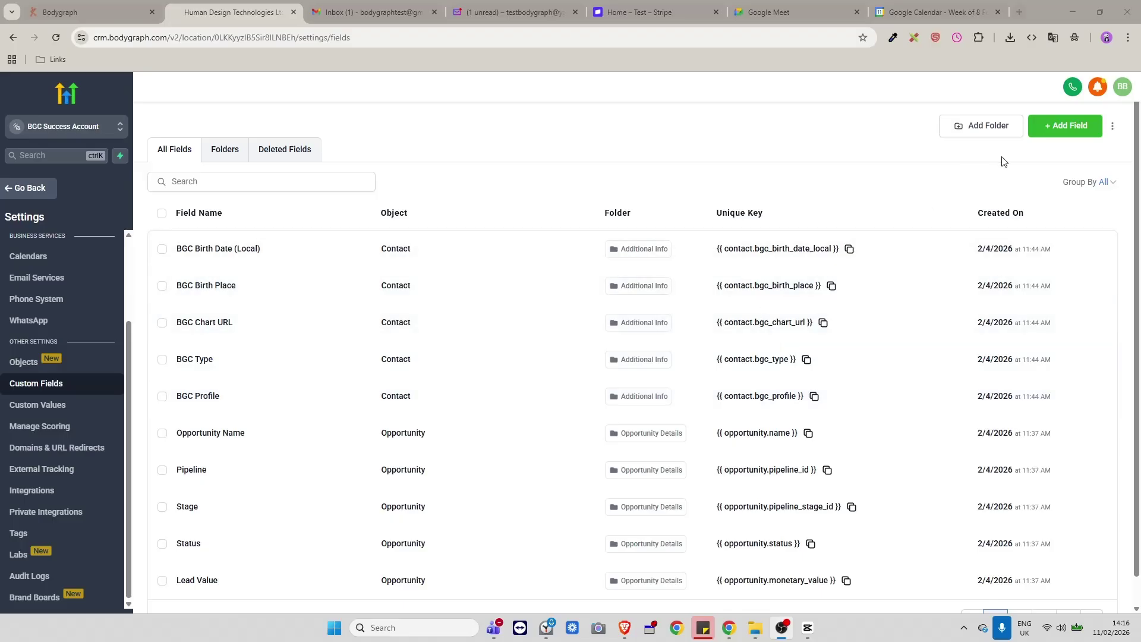
Add a single-line contact field 'Time of birth' in the Additional Info group.
left_click(1074, 127)
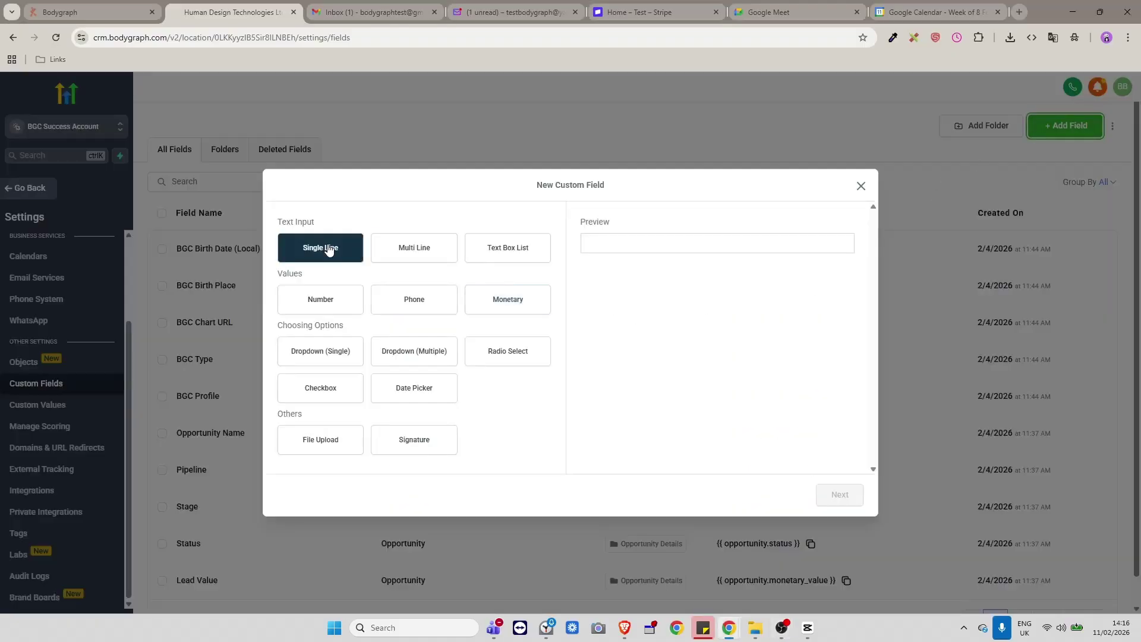
left_click(328, 250)
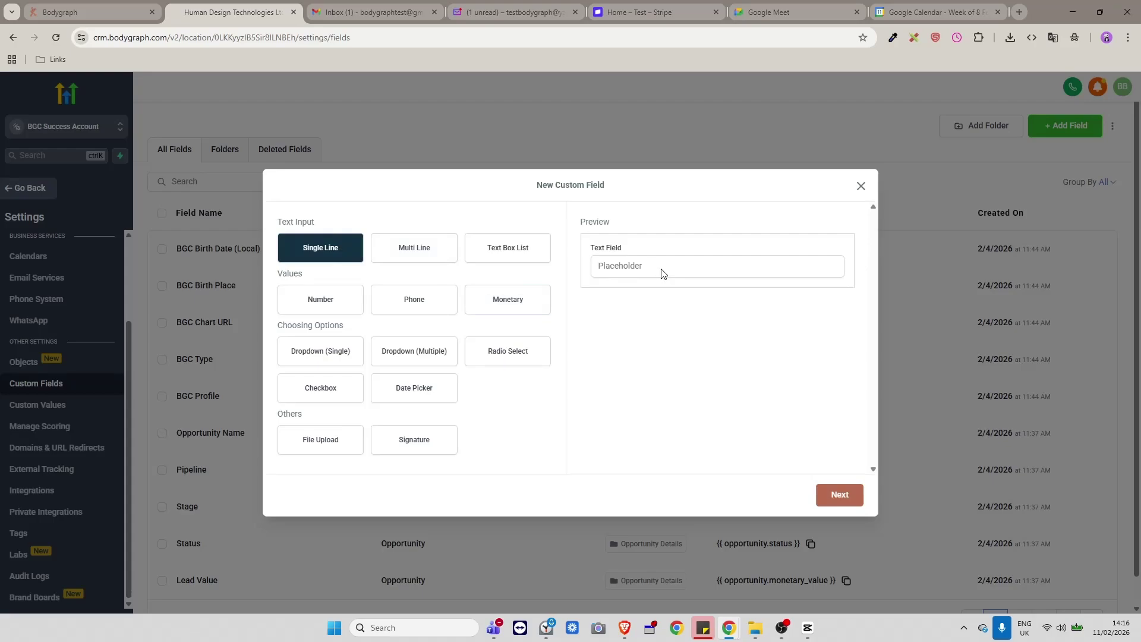
left_click(839, 494)
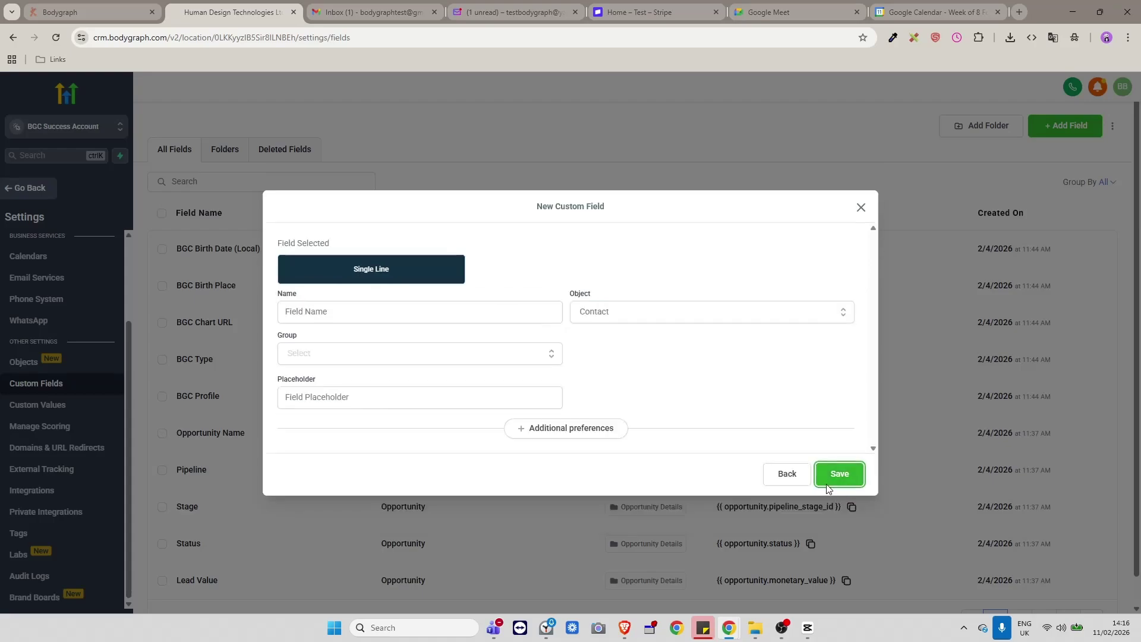
left_click(336, 310)
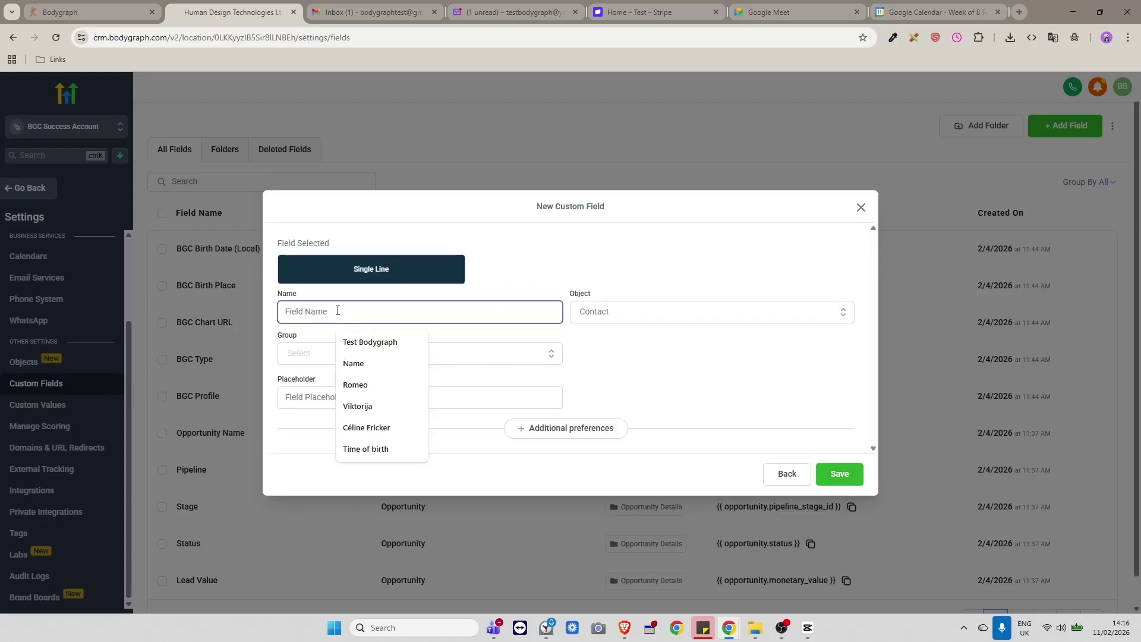
type("Time of ")
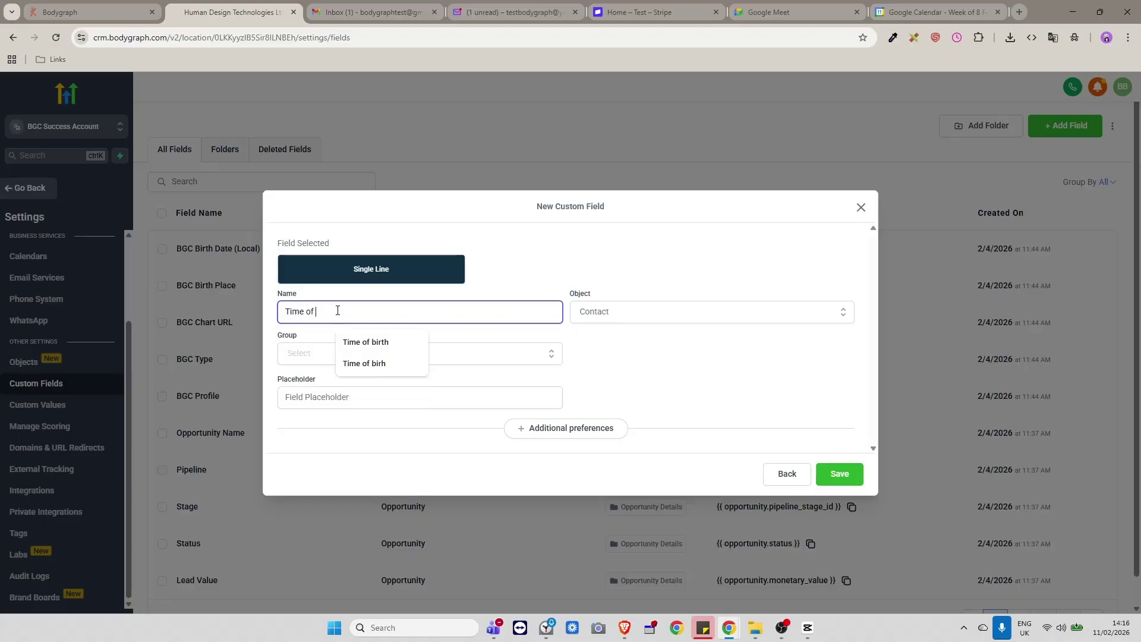
type("birth")
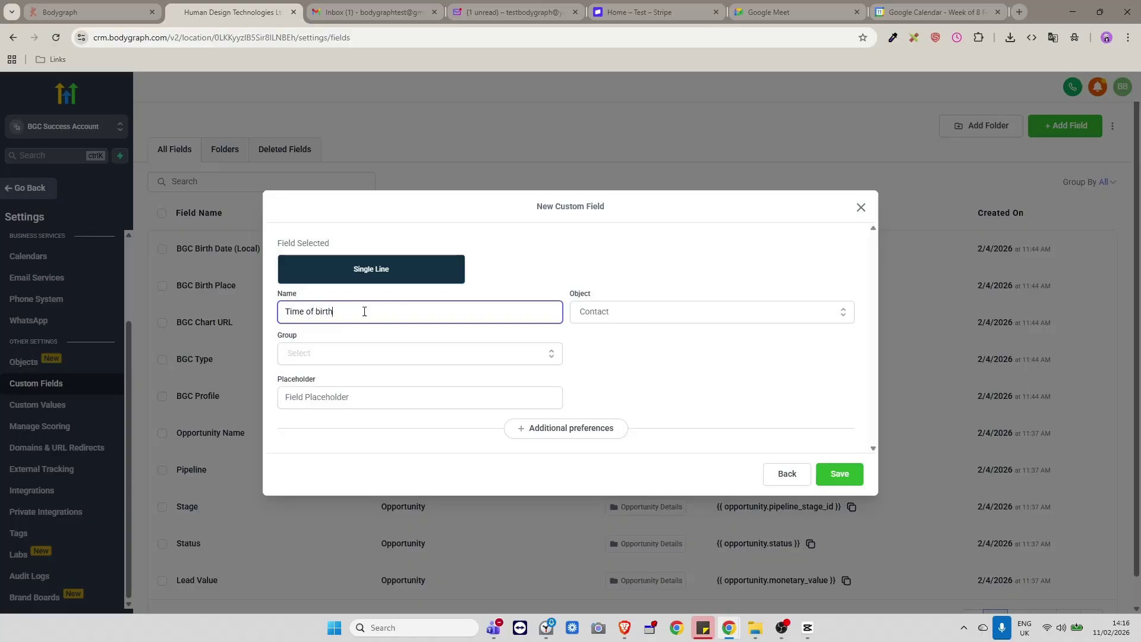
left_click(401, 396)
left_click(576, 333)
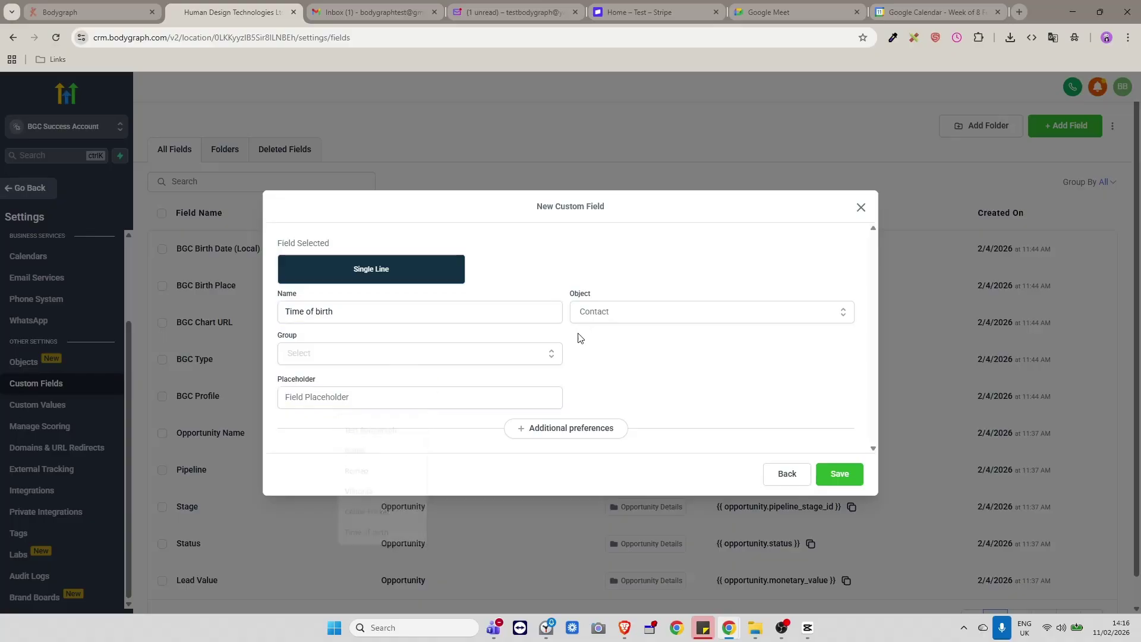
left_click(446, 354)
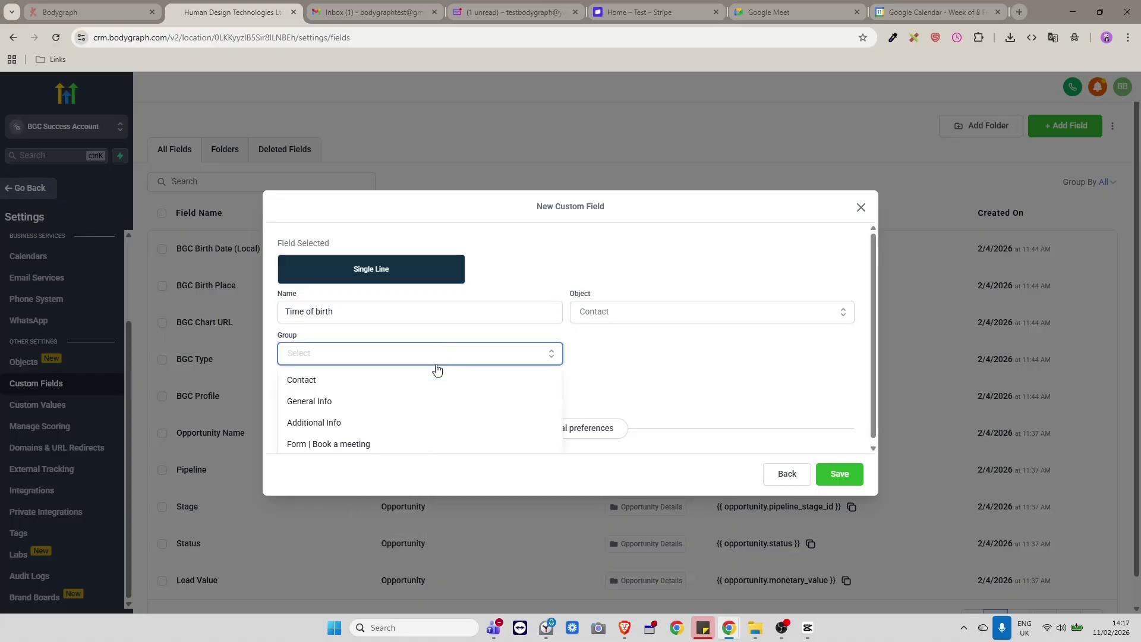
left_click(321, 423)
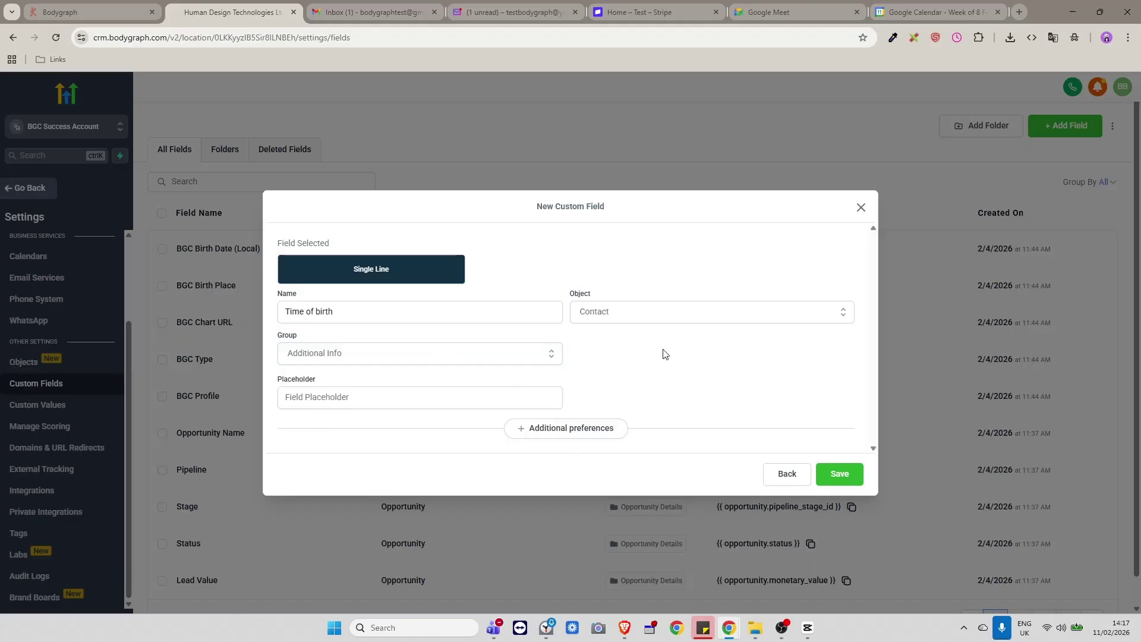
left_click(841, 479)
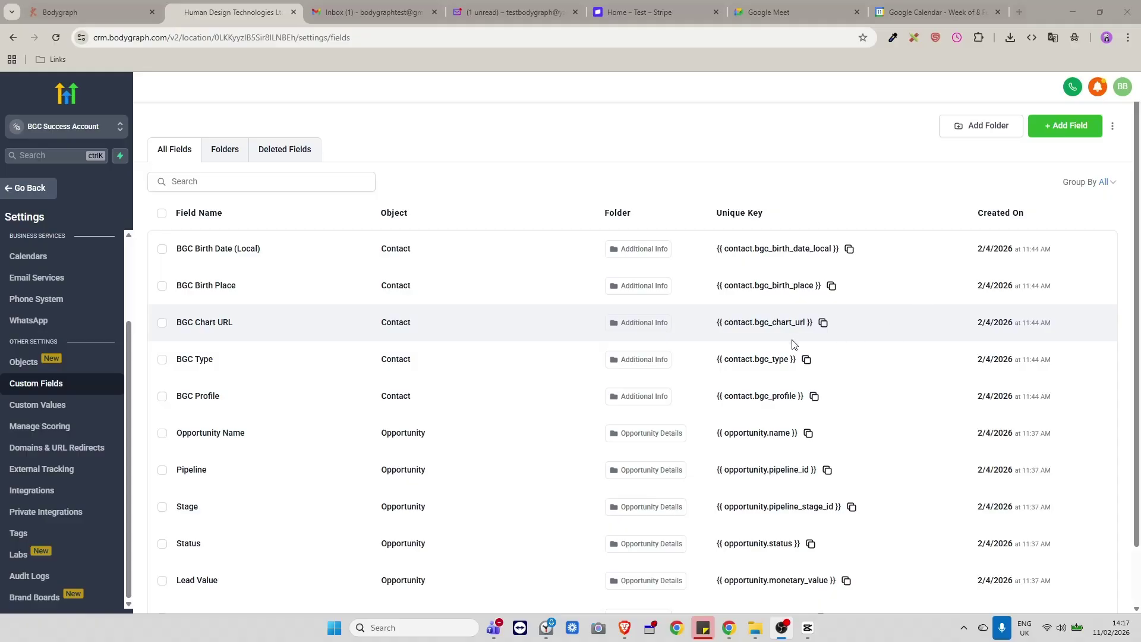
Start a multi-line custom field named 'Your Main Struggle', correcting the spelling of 'struggle'.
left_click(1047, 131)
left_click(414, 248)
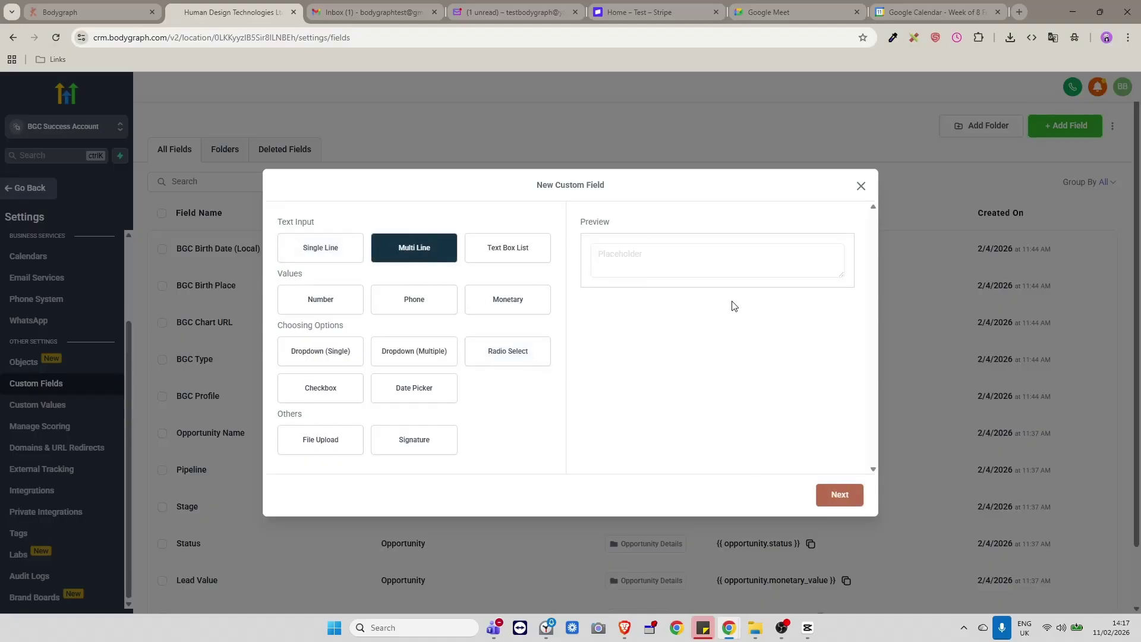
left_click(839, 493)
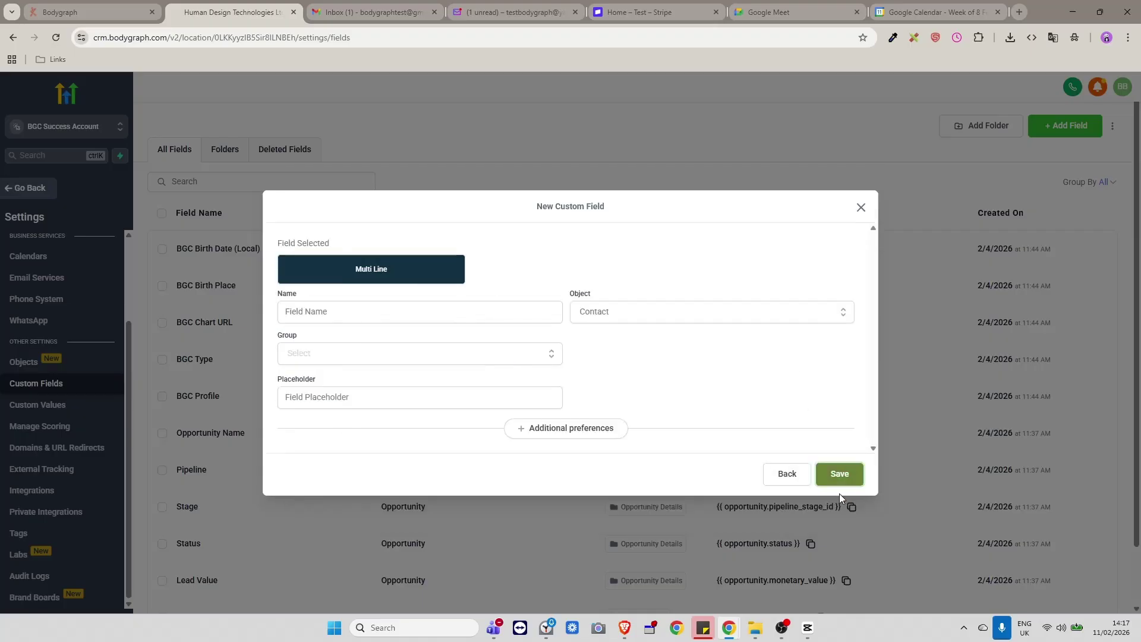
left_click(328, 310)
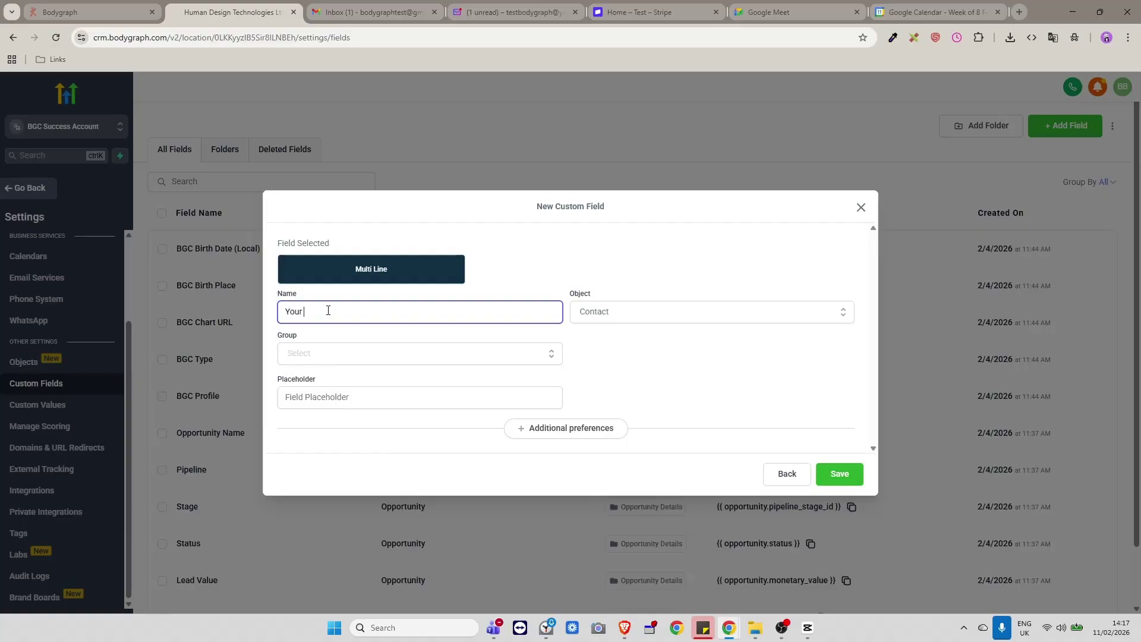
type("main struglle")
right_click(339, 312)
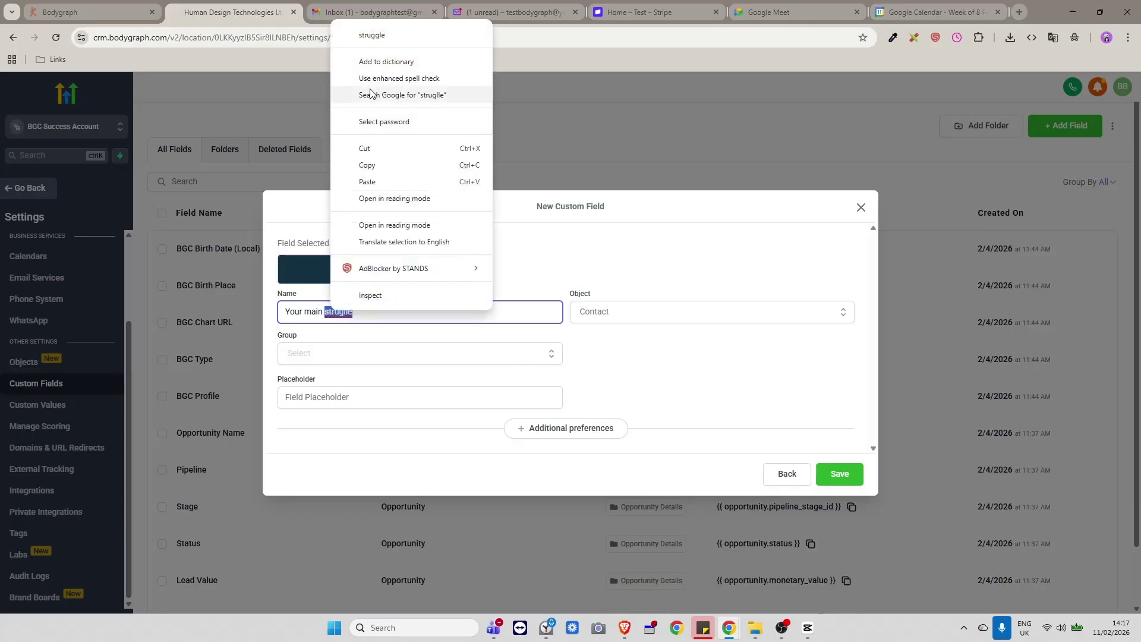
left_click(380, 33)
Keep the field on the Contact object, place it in Additional Info, and save it.
left_click(638, 339)
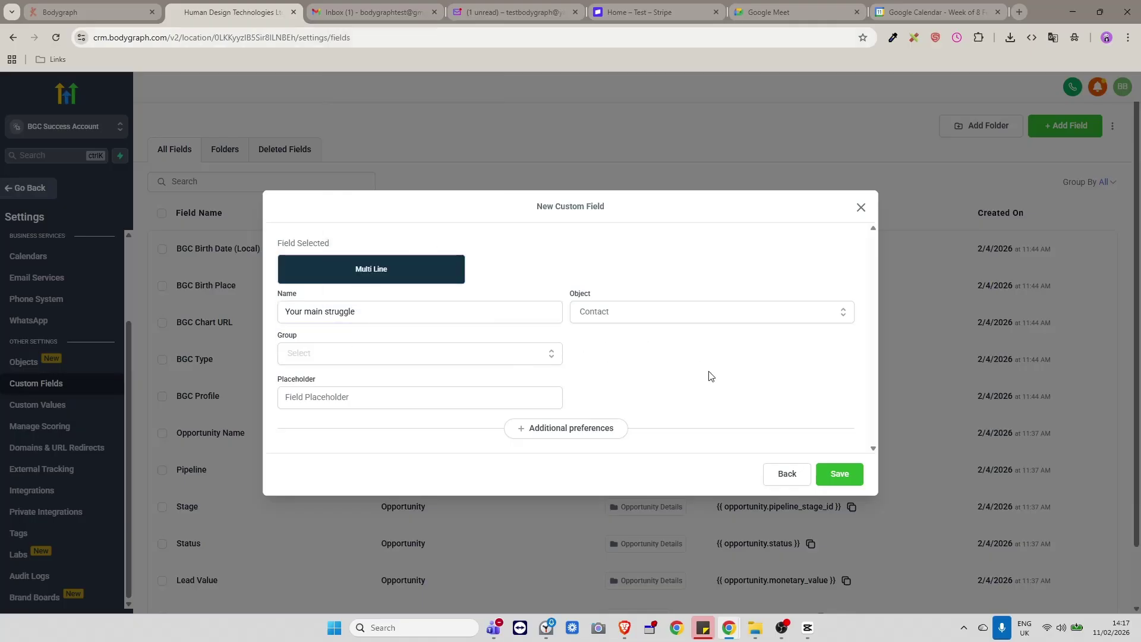
left_click(589, 316)
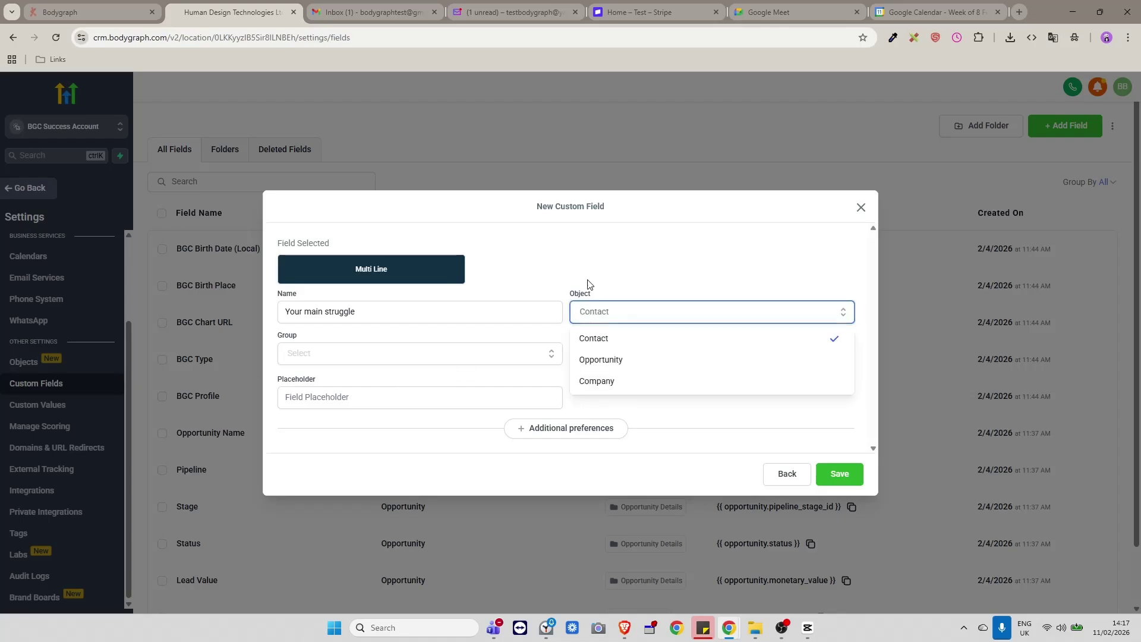
left_click(588, 284)
left_click(349, 360)
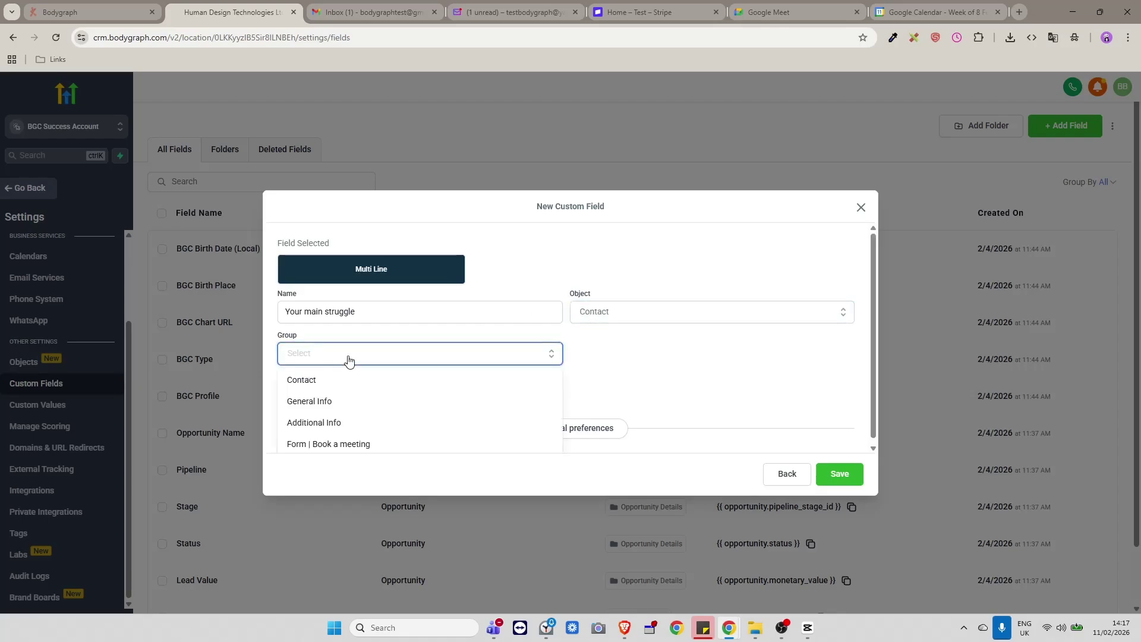
left_click(321, 422)
left_click(850, 474)
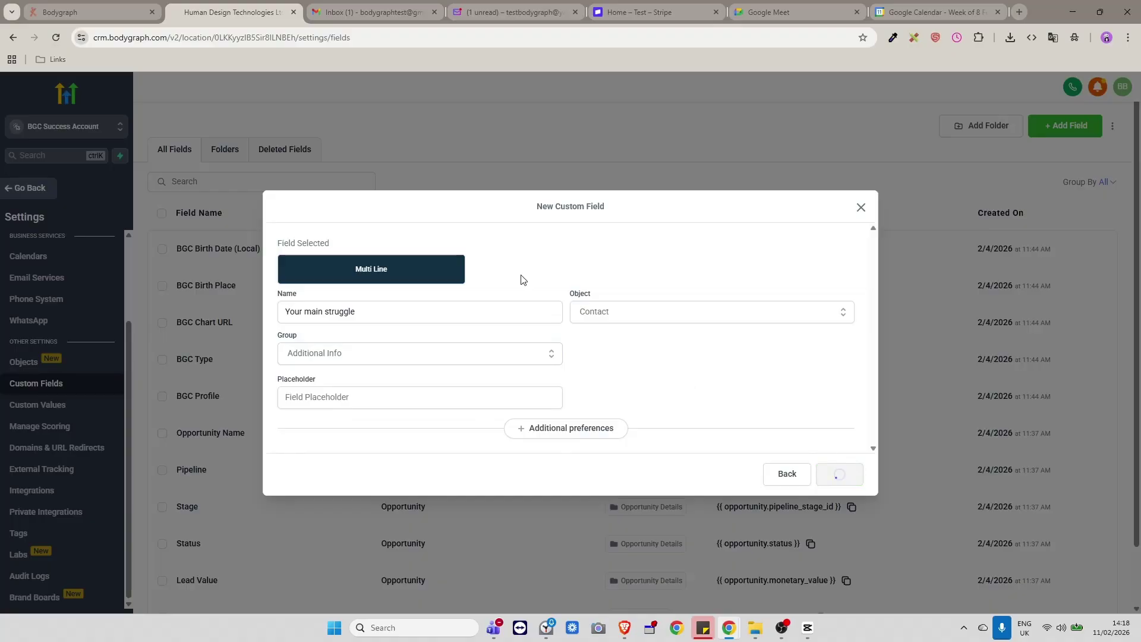
scroll(716, 377, "down", 2)
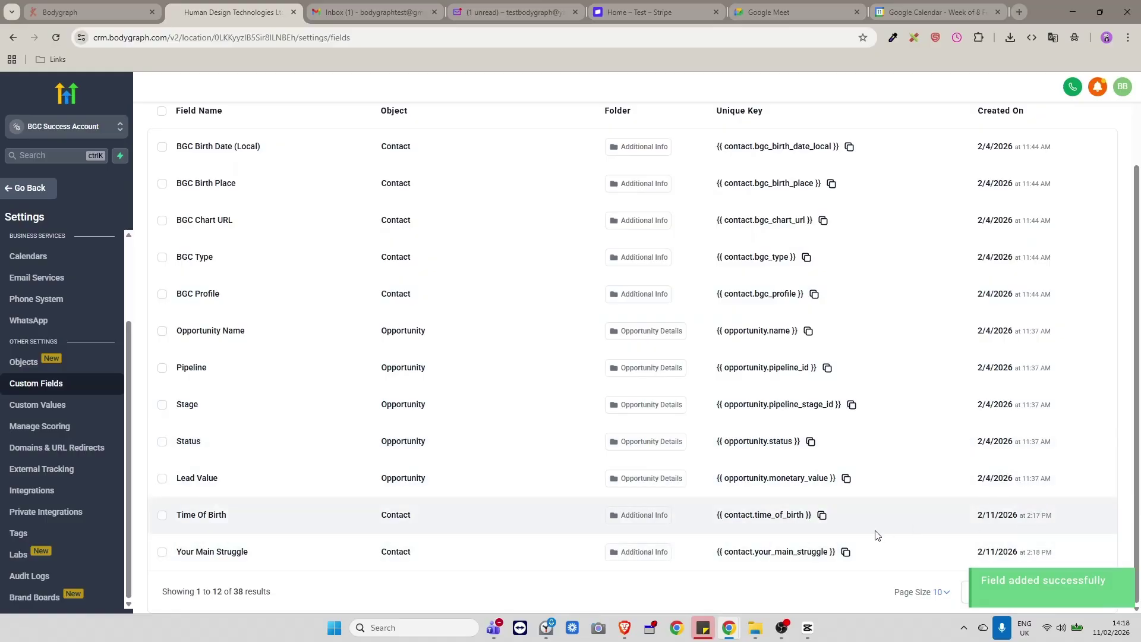
left_click(1026, 604)
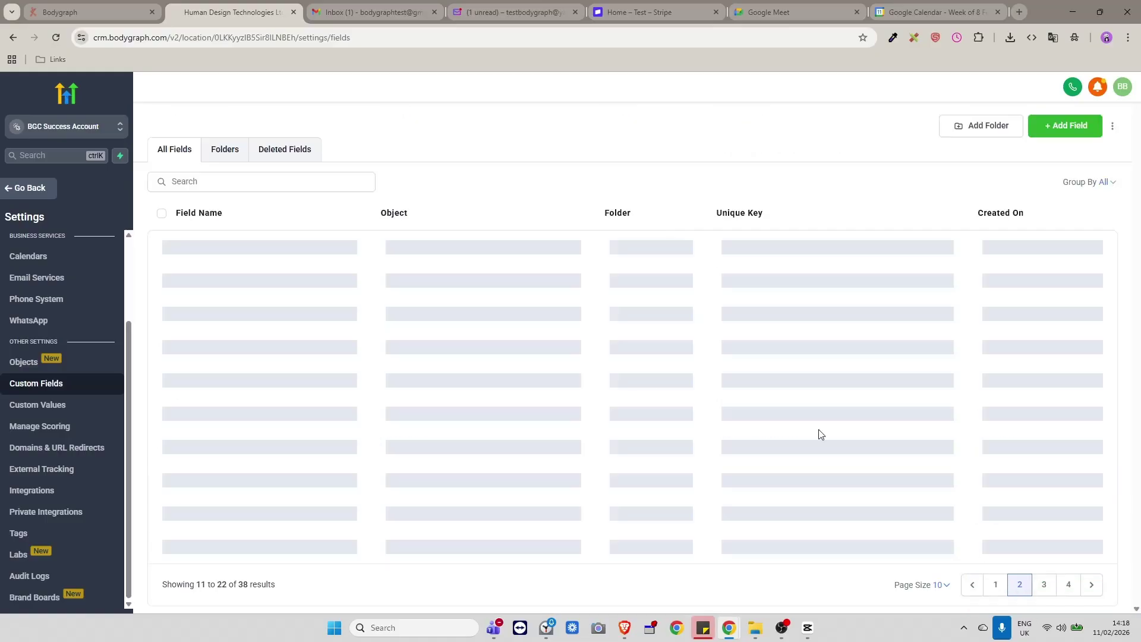
scroll(357, 365, "down", 1)
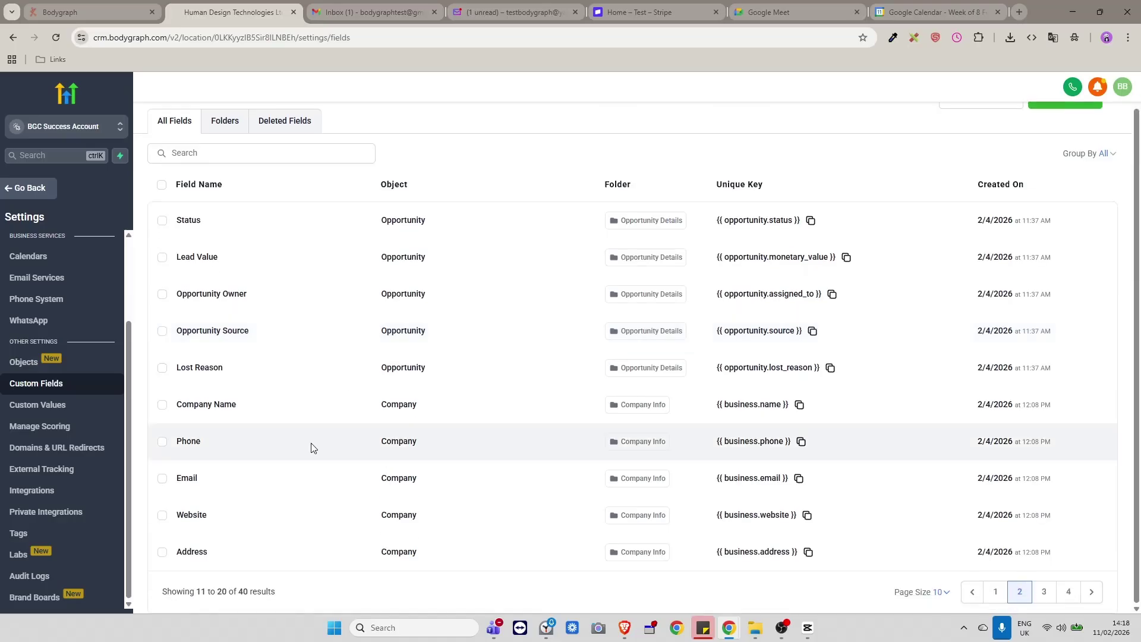
left_click(1042, 593)
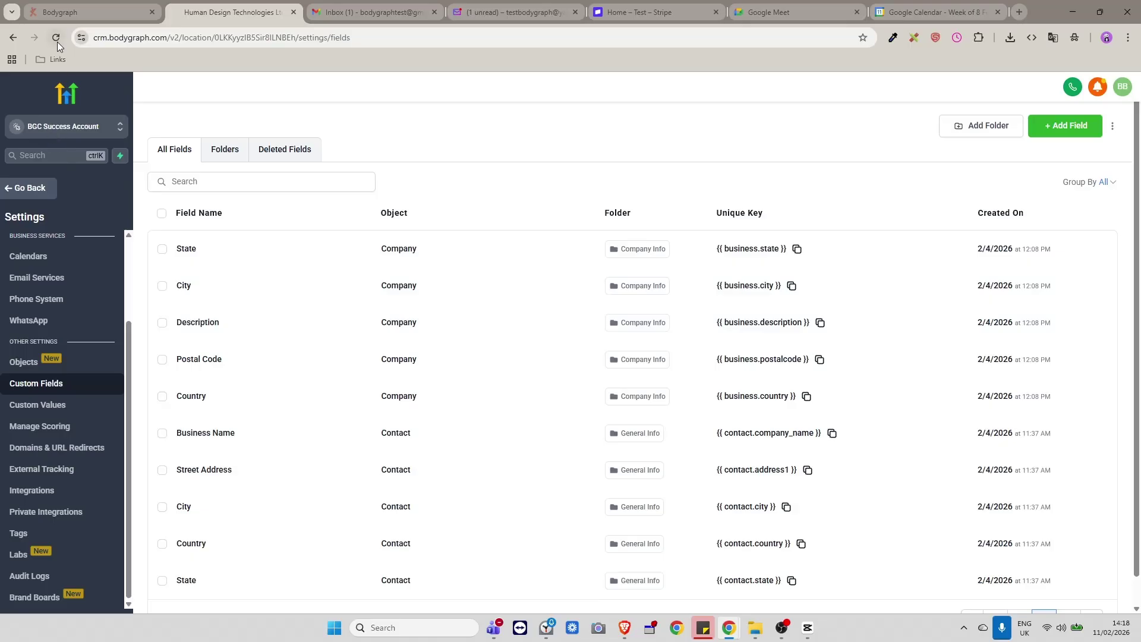
left_click(57, 42)
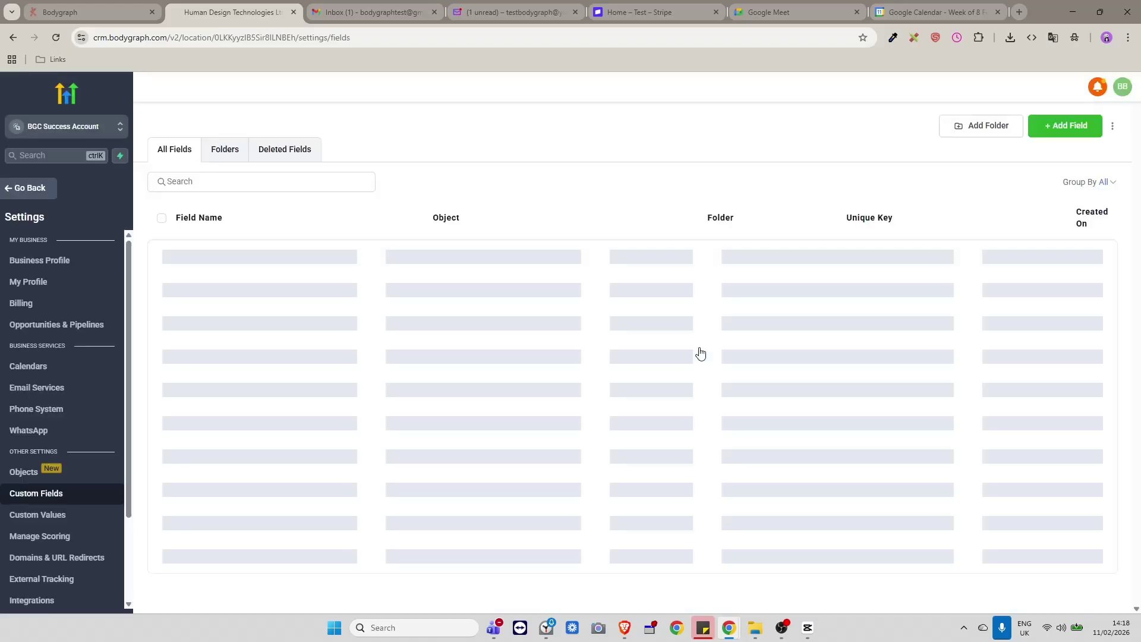
Copy the {{ contact.time_of_birth }} unique key and return to the main Dashboard.
scroll(750, 441, "down", 1)
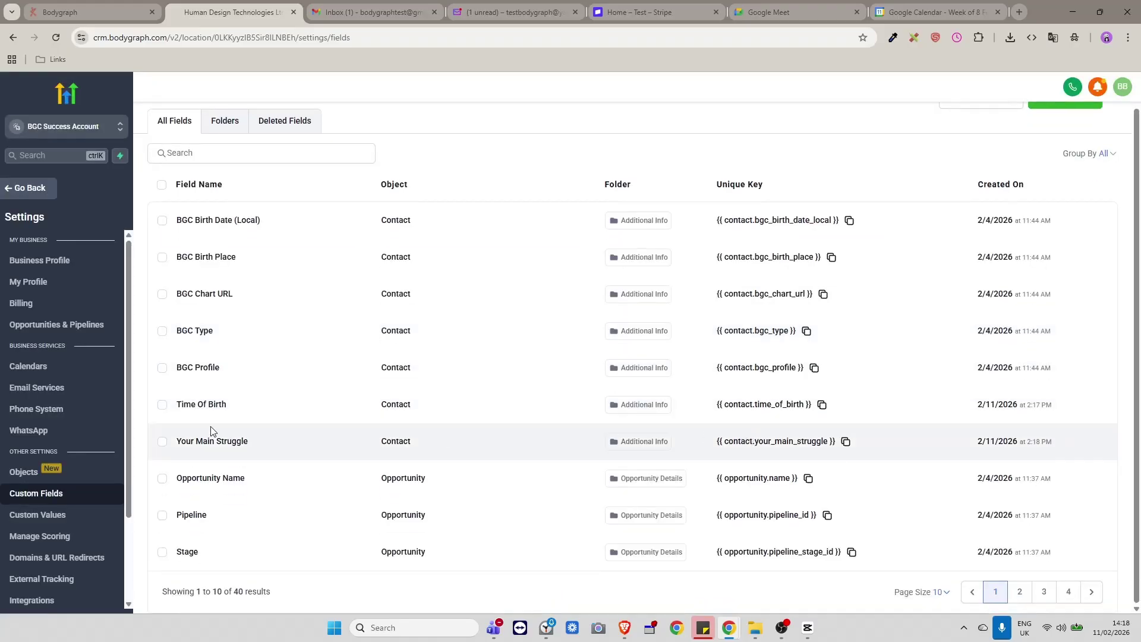
left_click_drag(233, 405, 154, 407)
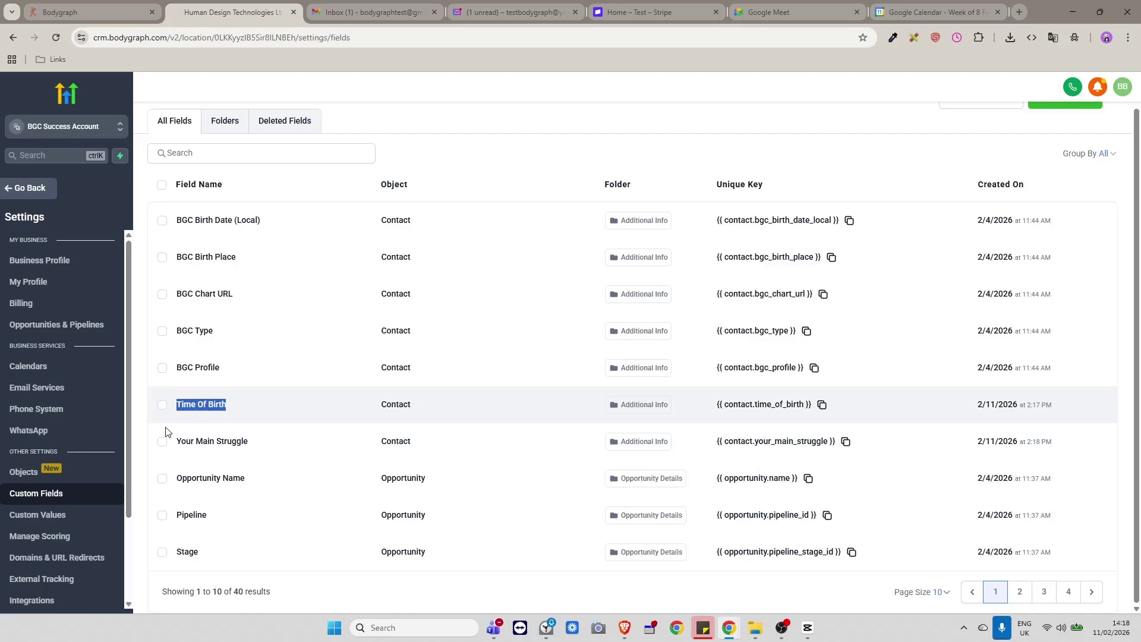
left_click_drag(265, 451, 143, 446)
left_click(314, 446)
left_click_drag(712, 408, 813, 406)
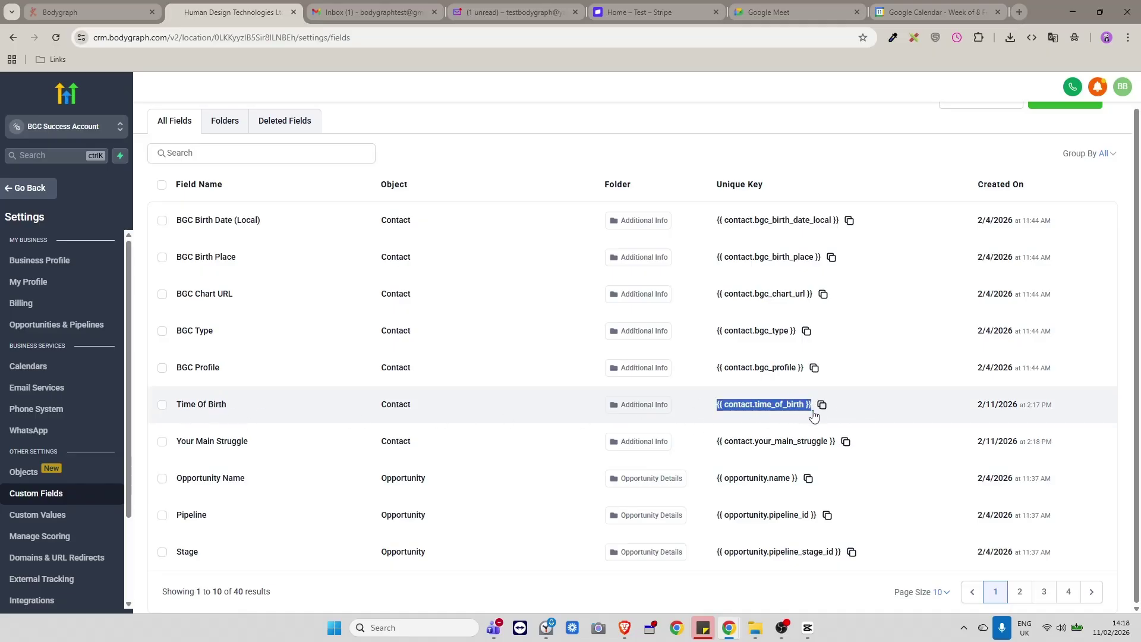
left_click(822, 404)
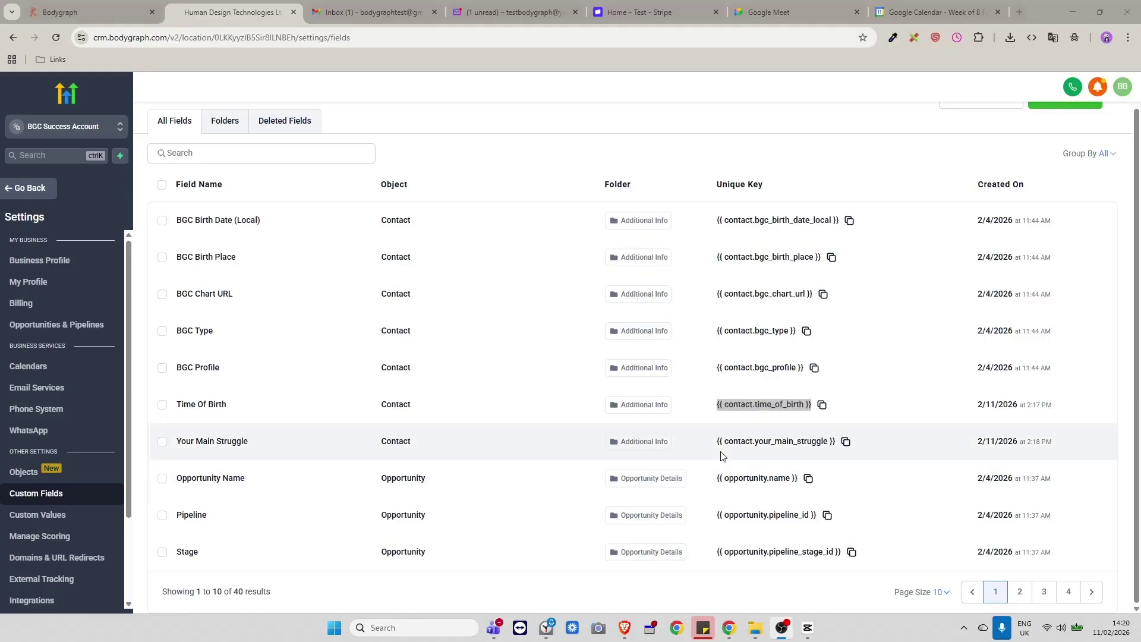
left_click(25, 189)
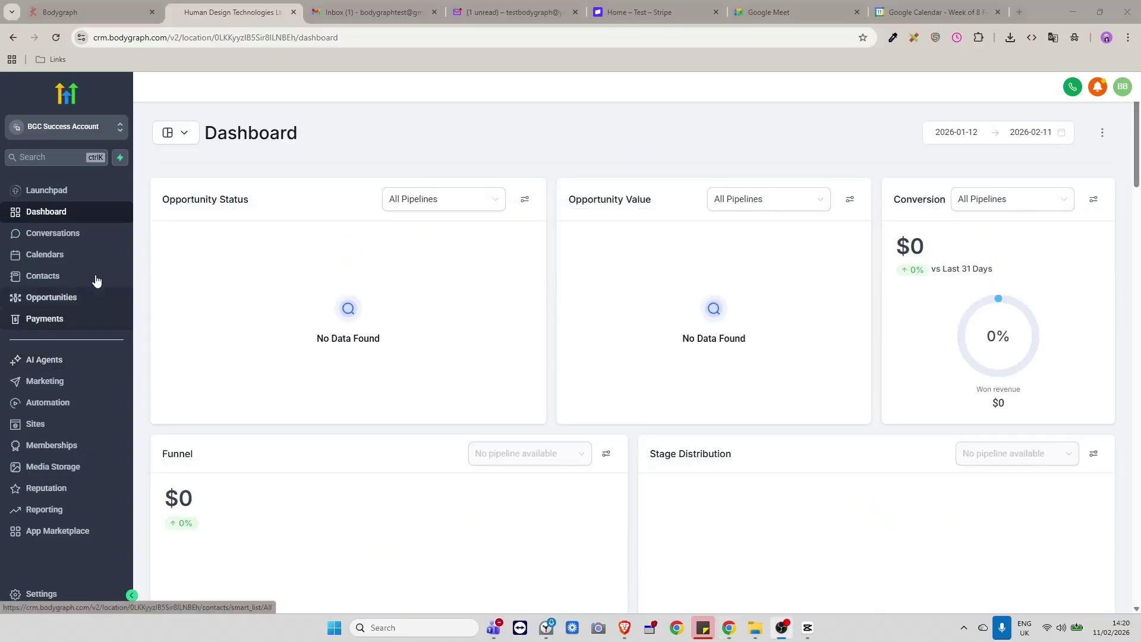
Open Sites > Forms > Builder and start a new form from a template.
left_click(32, 425)
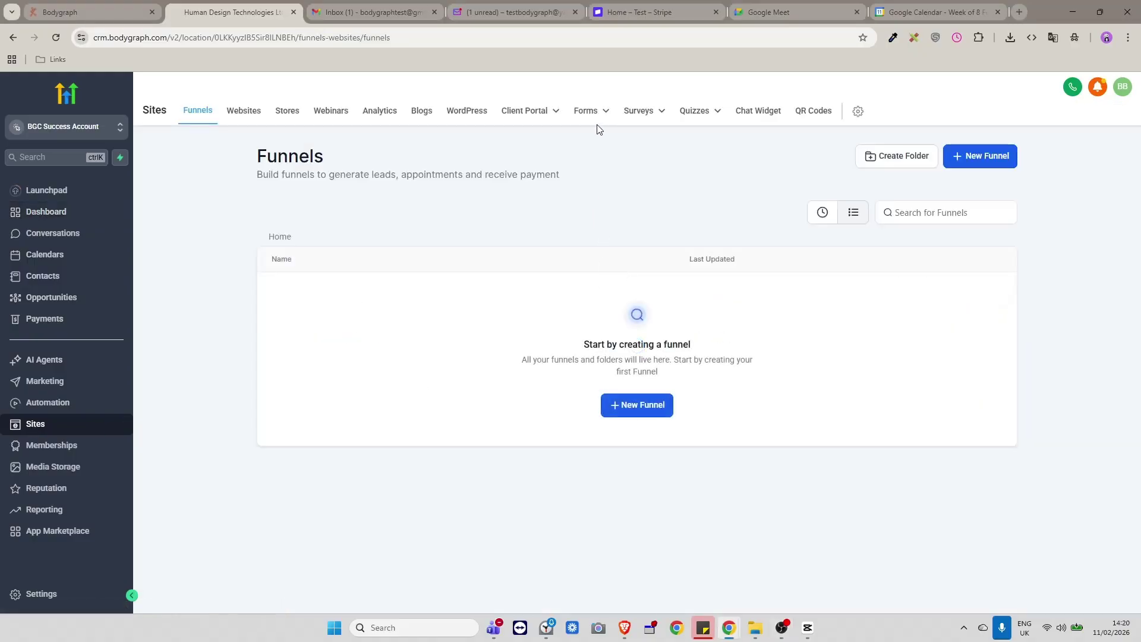
mouse_move(595, 113)
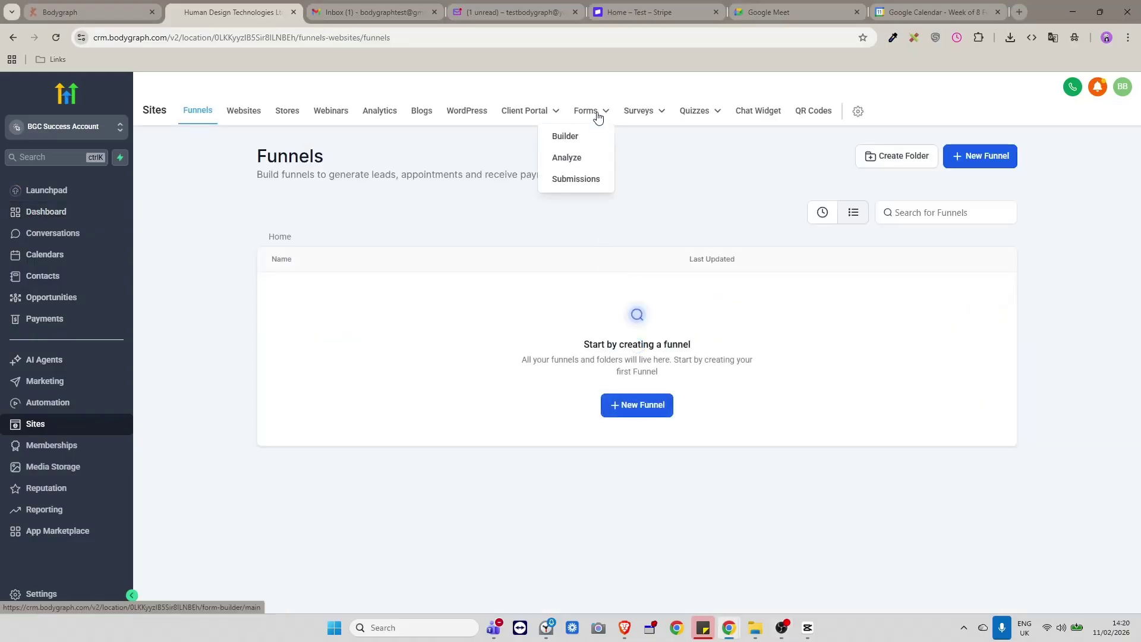
left_click(569, 138)
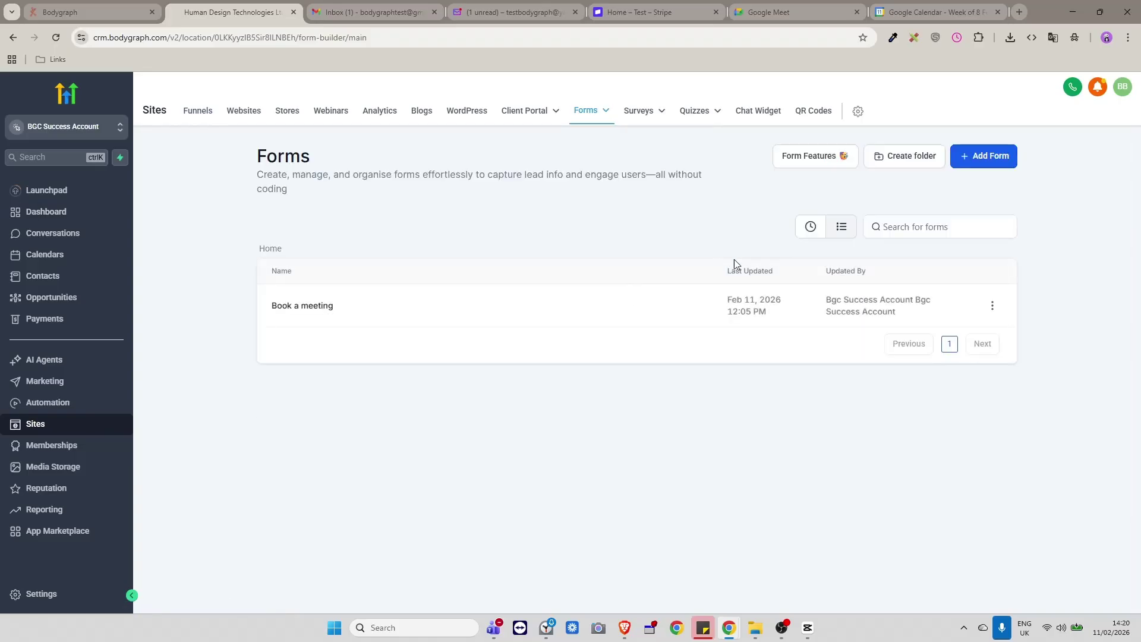
left_click(991, 161)
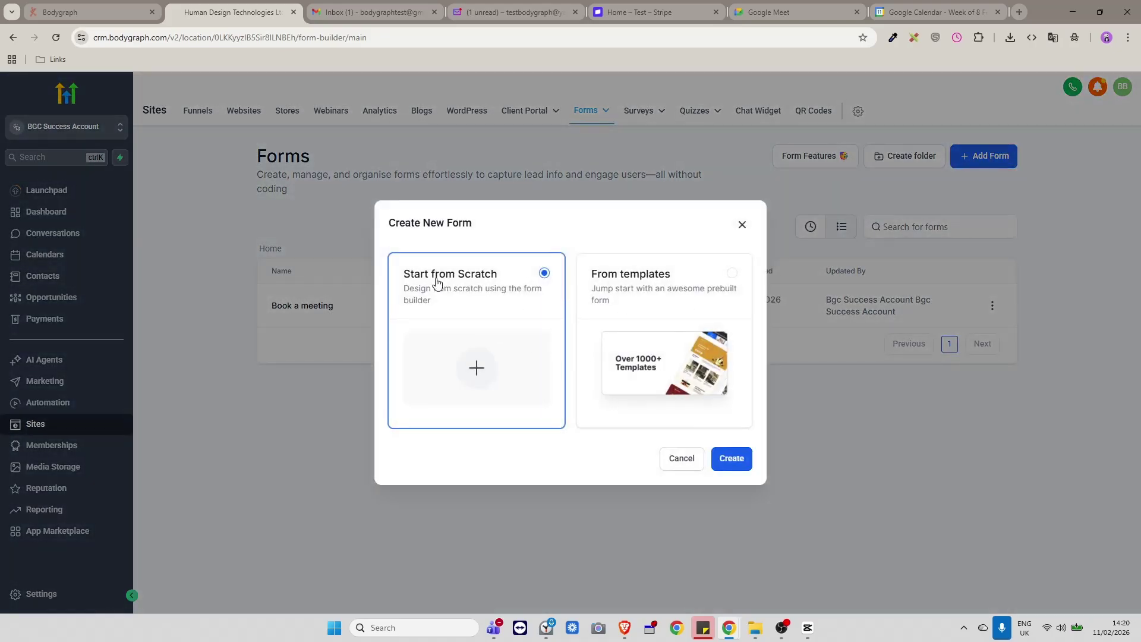
left_click(698, 298)
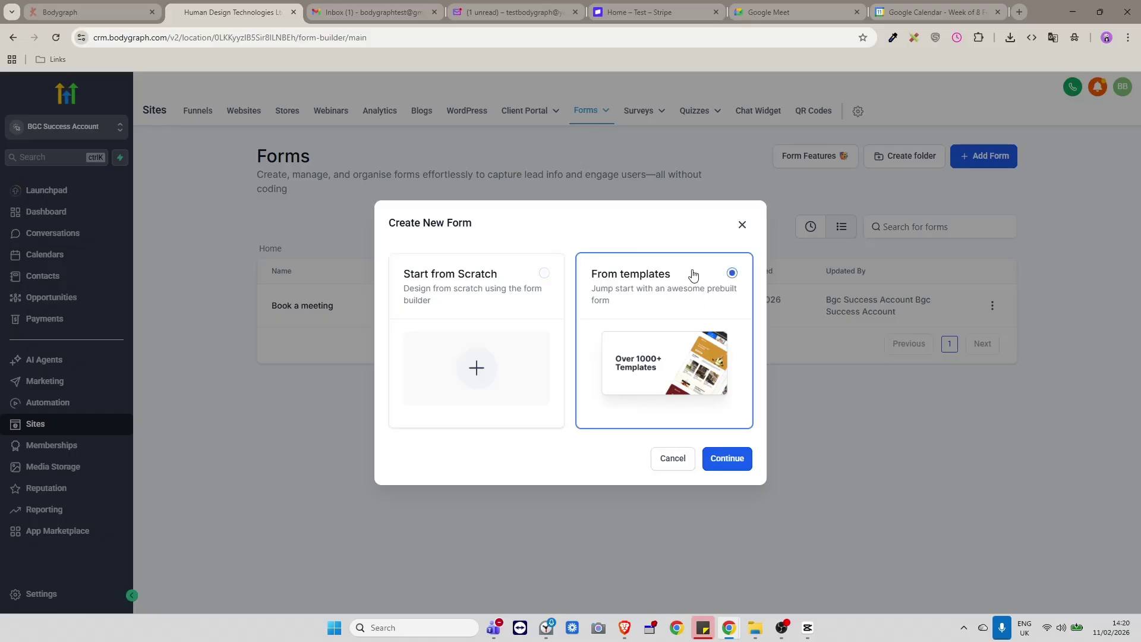
Create a new form from the Travel Insurance Request template in the Template Library.
left_click(727, 458)
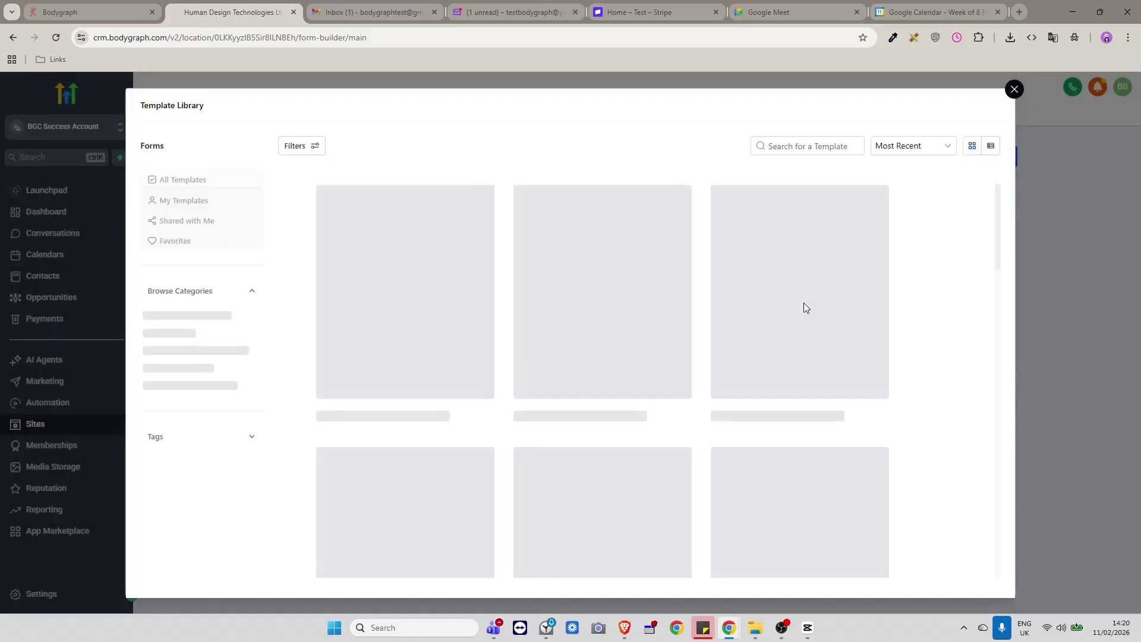
mouse_move(802, 305)
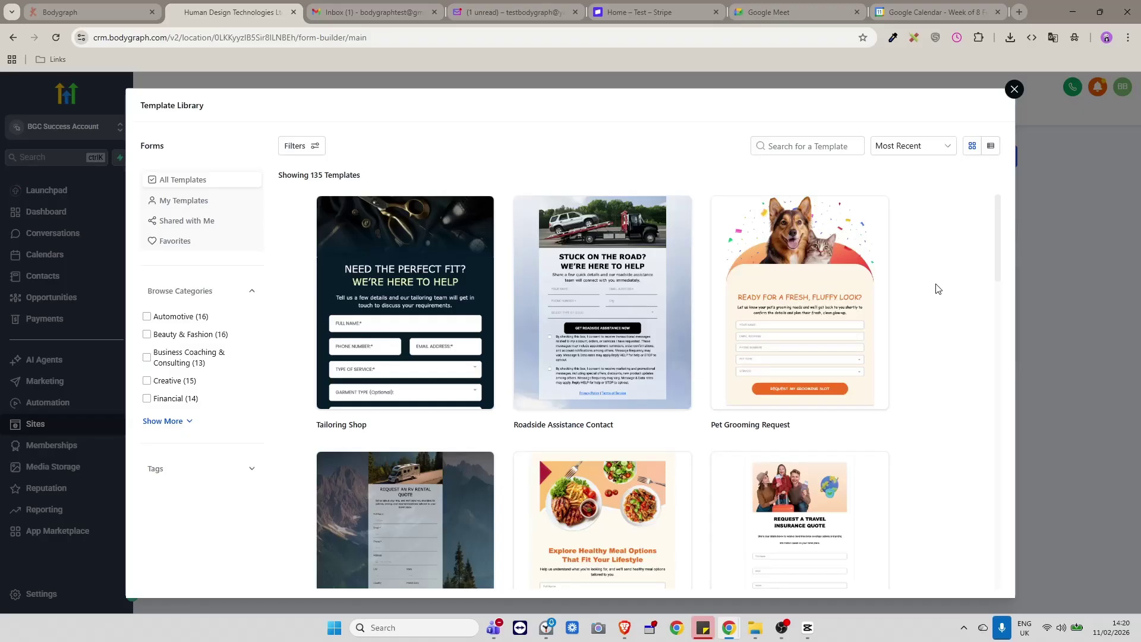
scroll(937, 288, "down", 6)
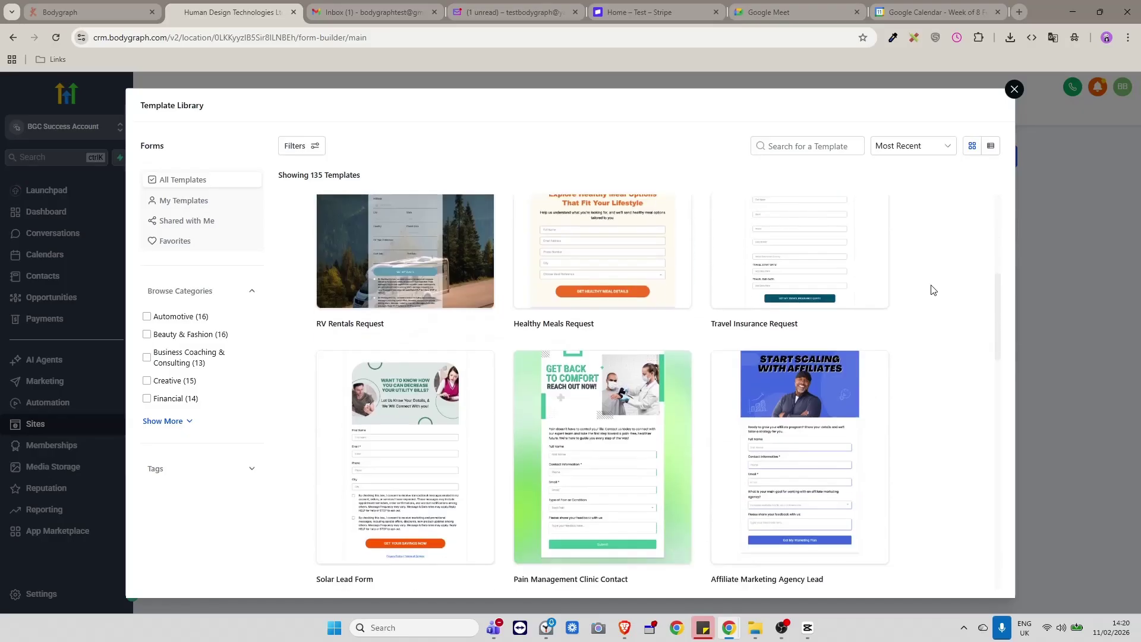
scroll(931, 290, "down", 2)
scroll(926, 290, "down", 1)
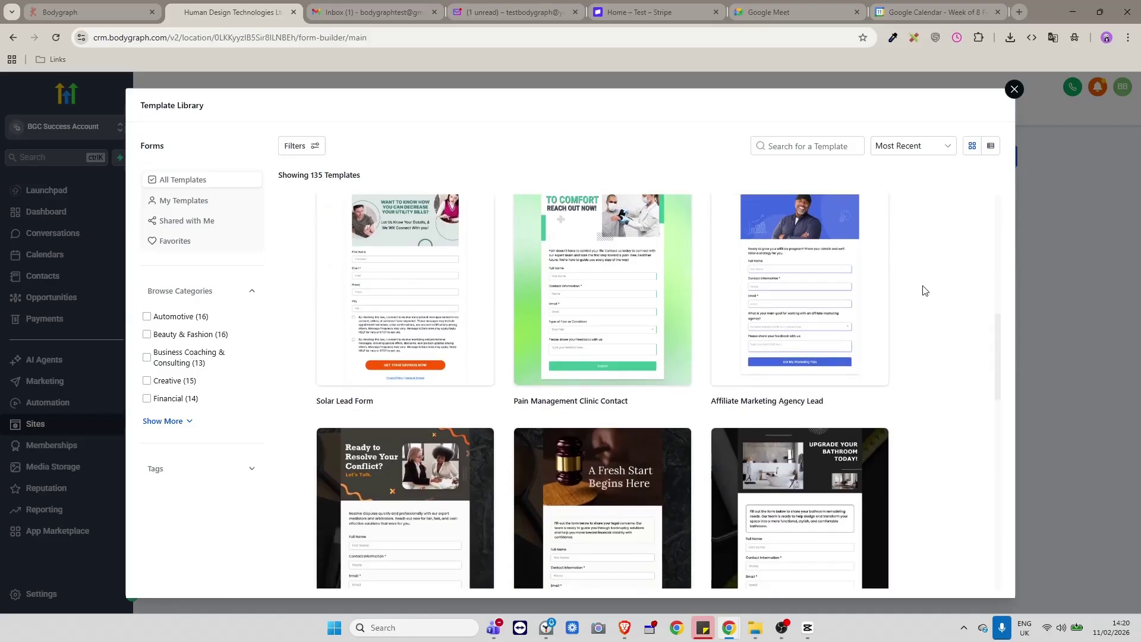
scroll(926, 290, "down", 1)
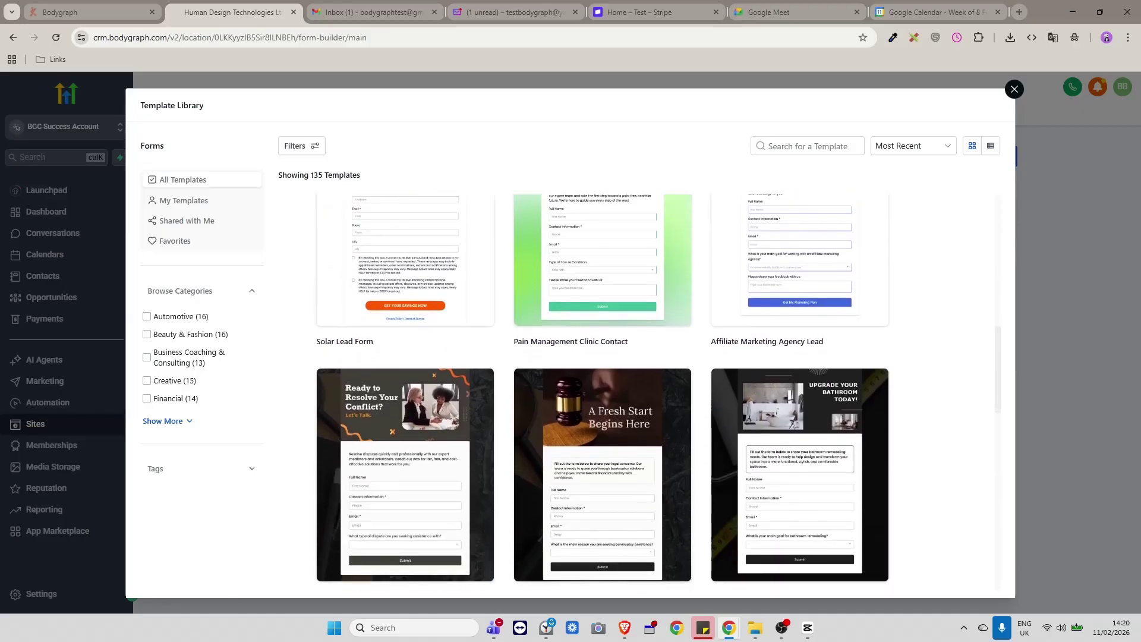
scroll(990, 543, "up", 5)
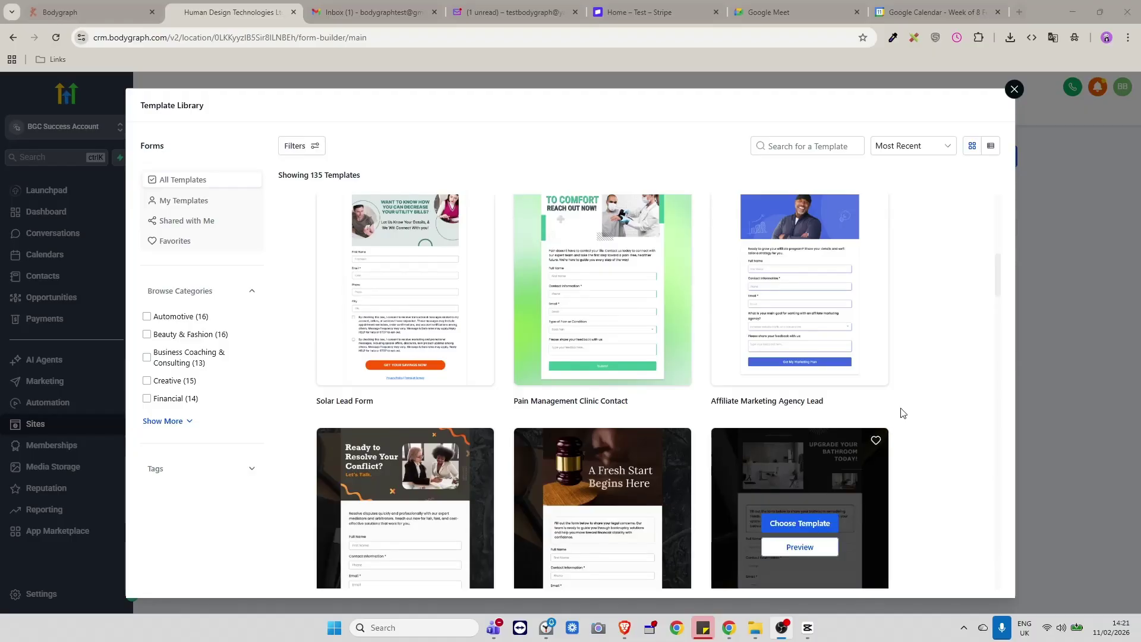
scroll(906, 383, "up", 3)
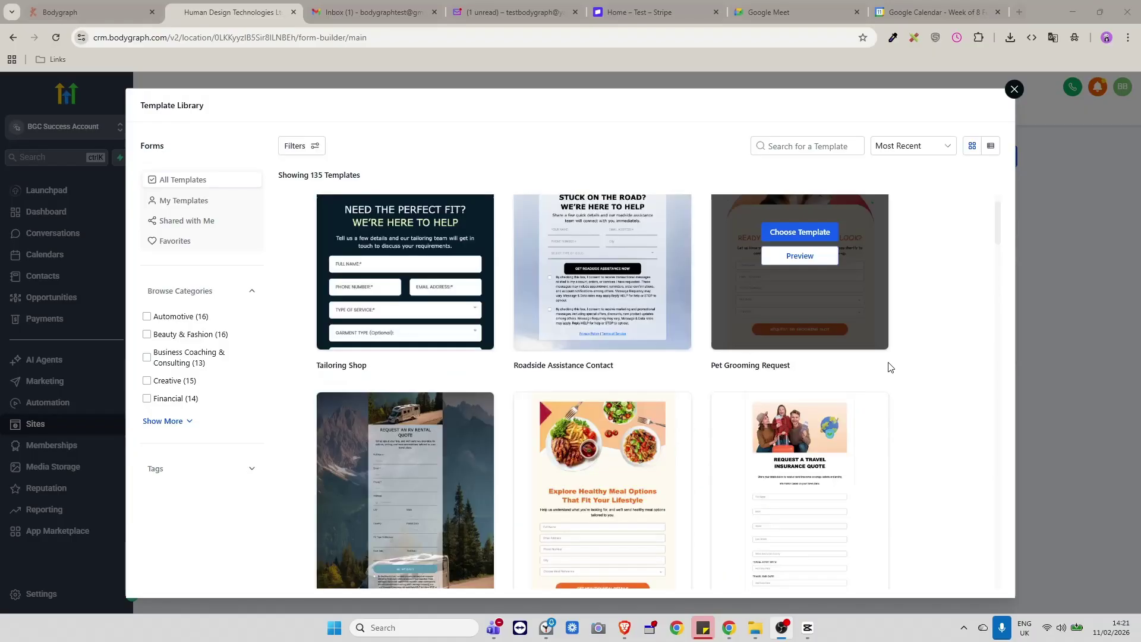
scroll(911, 438, "down", 2)
left_click(800, 371)
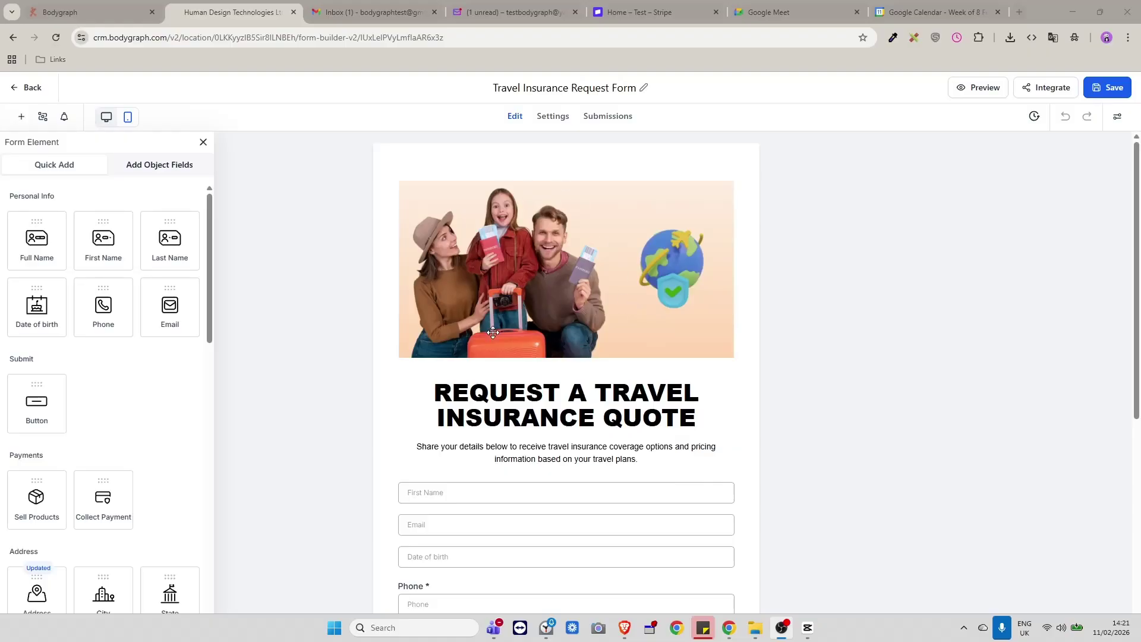
Replace the form title with '45 min Fundamentals reading'.
scroll(494, 331, "down", 2)
scroll(493, 333, "up", 2)
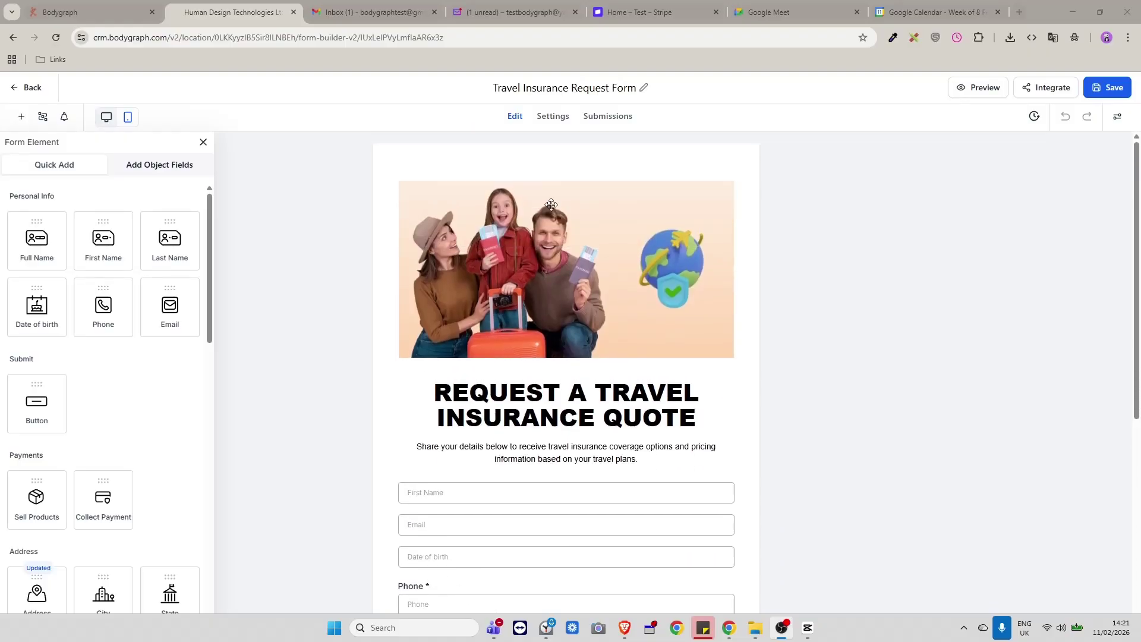
left_click(607, 88)
triple_click(608, 88)
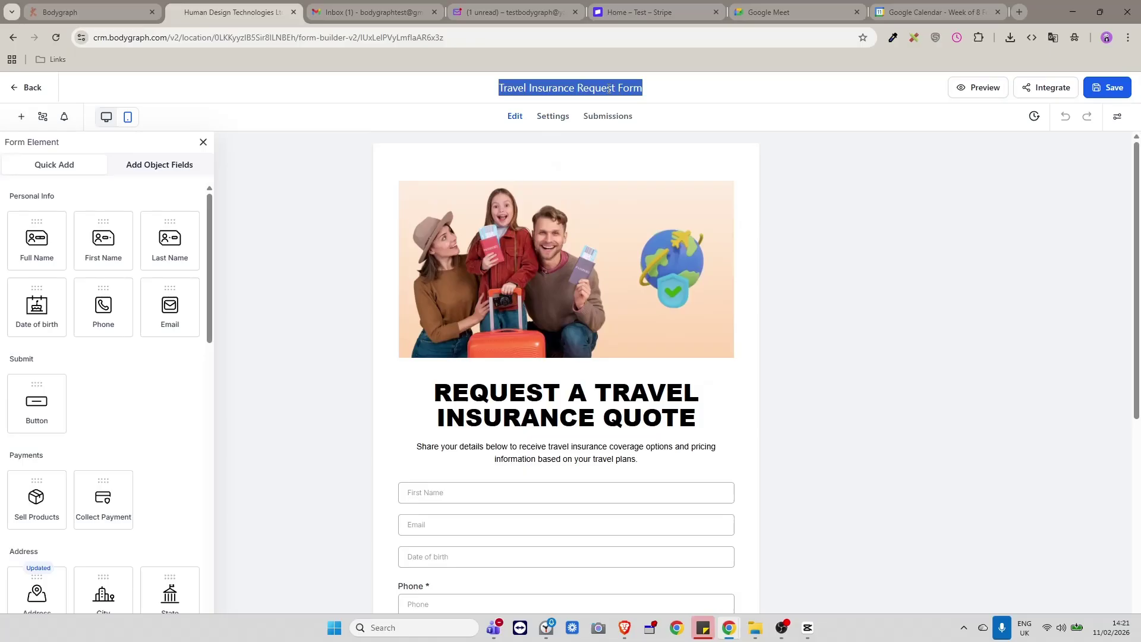
type("4")
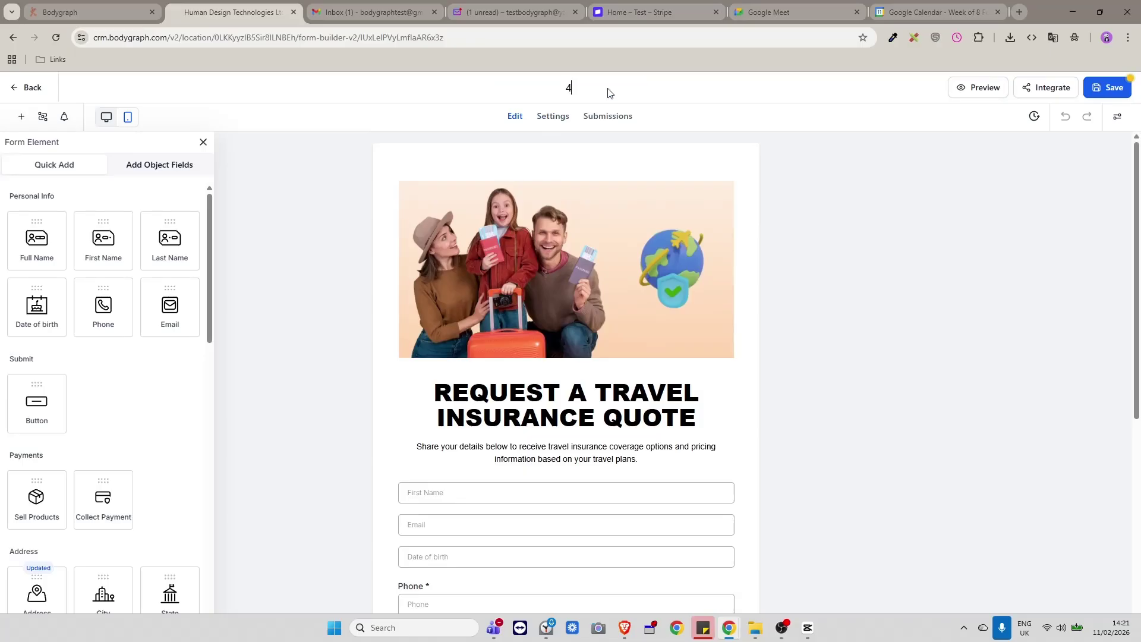
type("5 min Fundamentals")
type("reading")
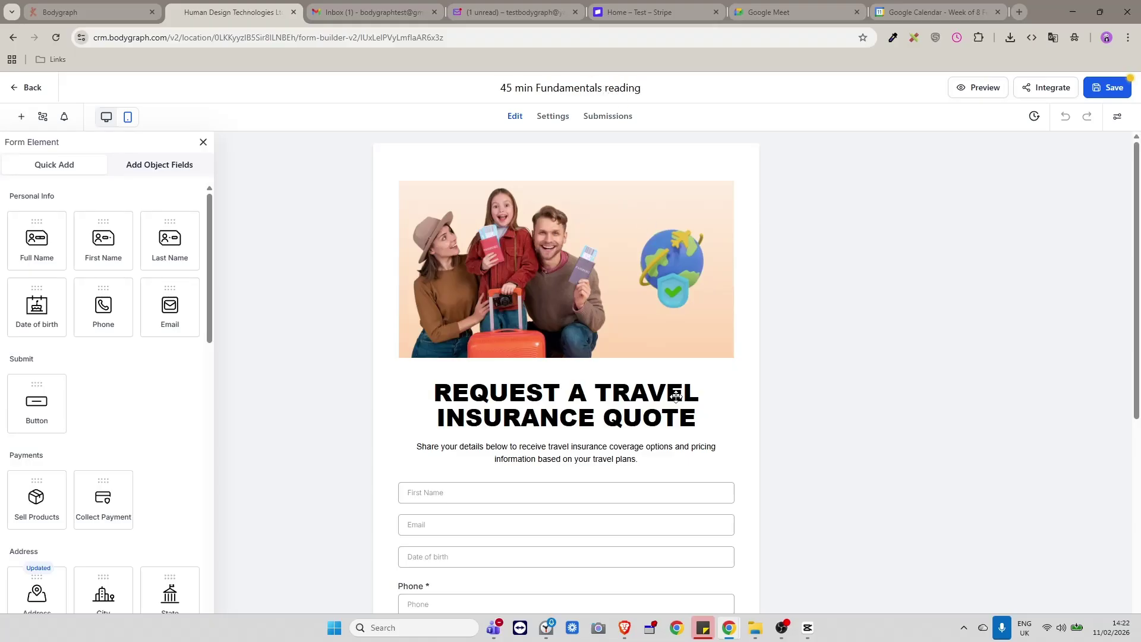
left_click(740, 417)
Select all of the form heading's text.
scroll(589, 378, "down", 3)
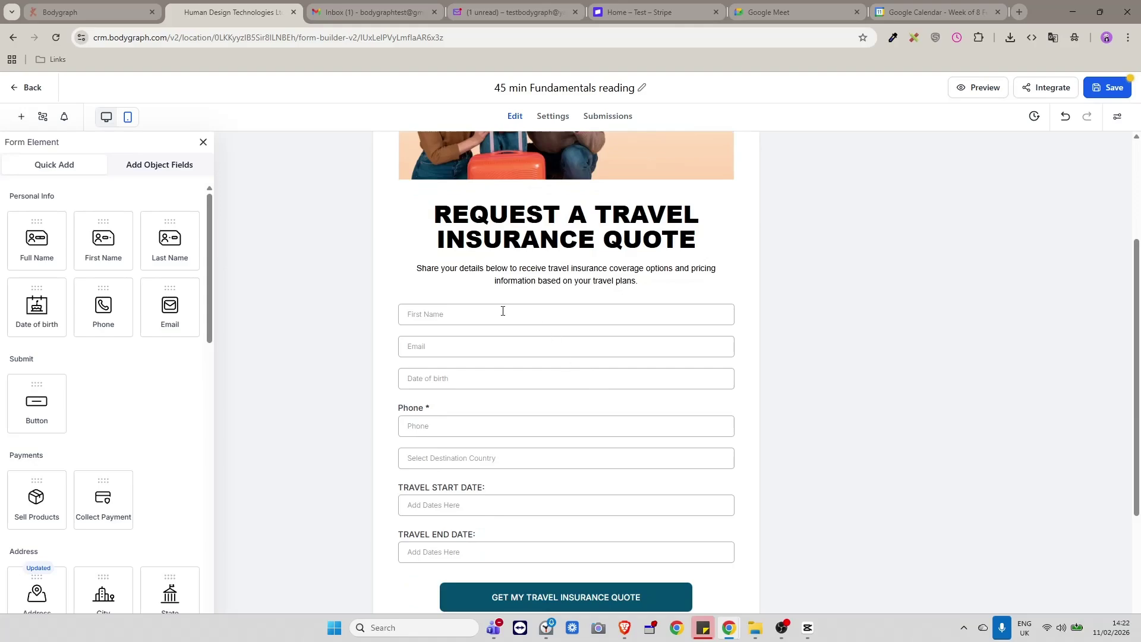
scroll(514, 255, "up", 2)
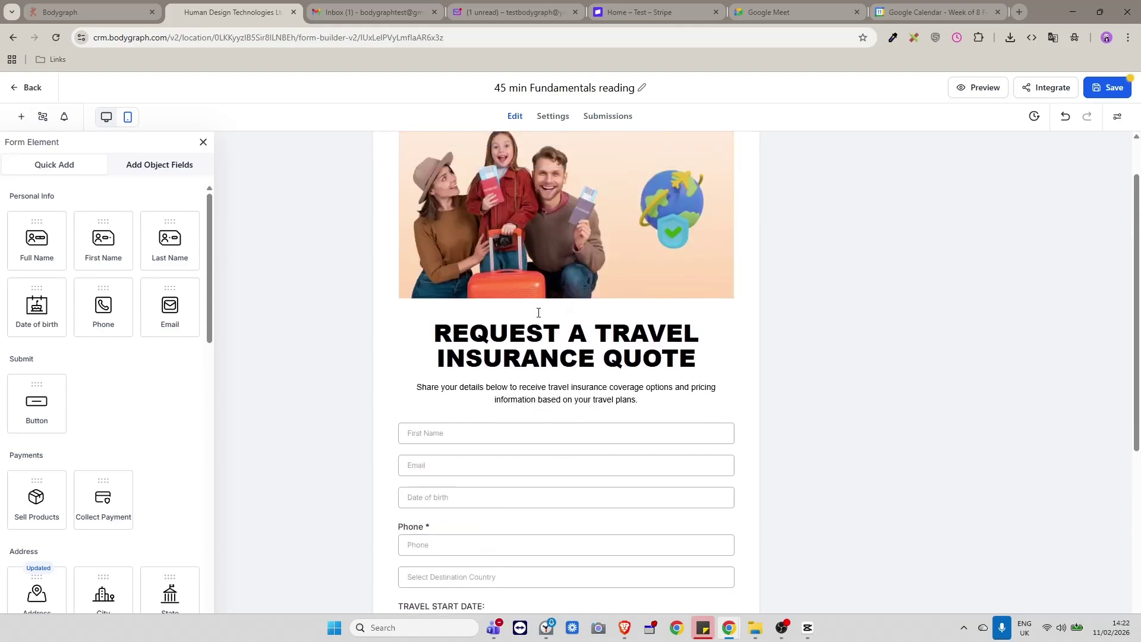
left_click(525, 347)
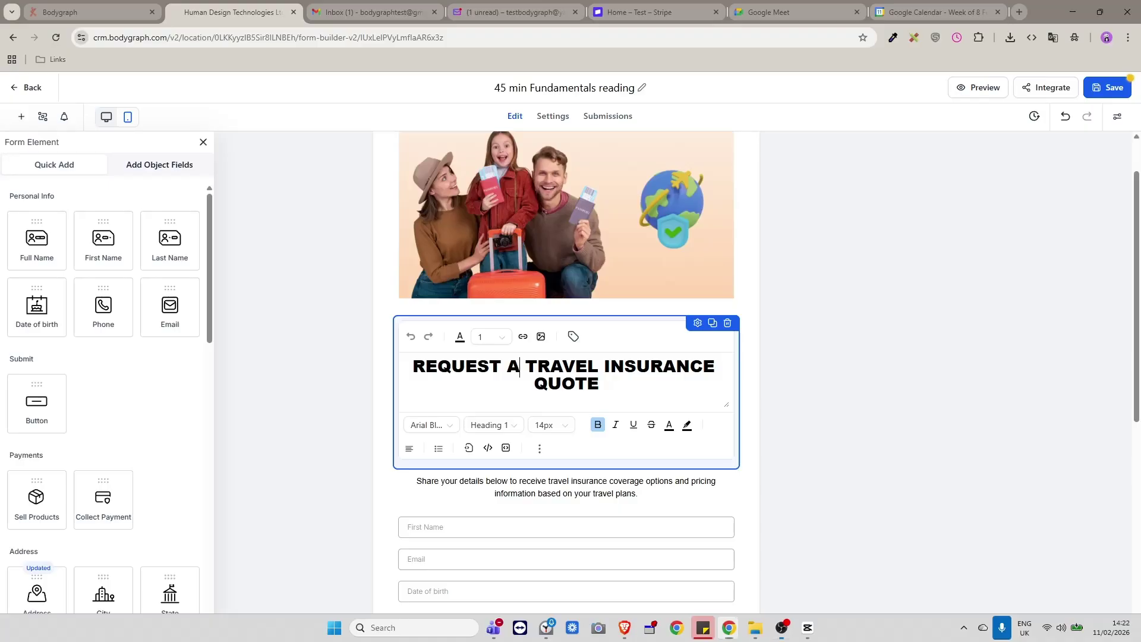
key("ctrl+a")
scroll(665, 343, "up", 1)
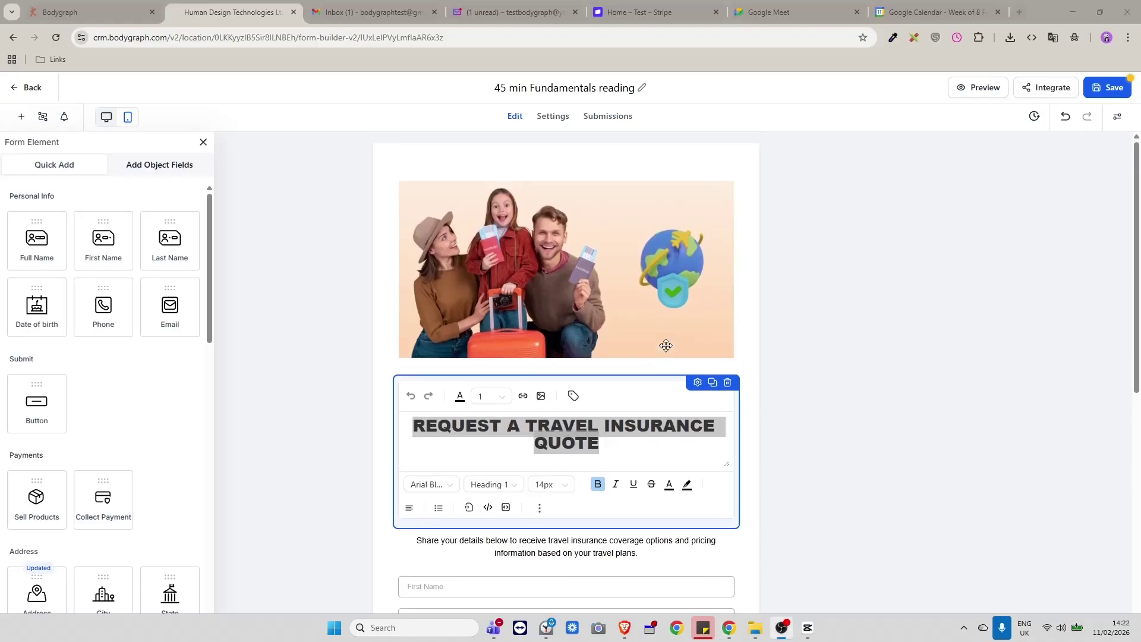
Open the image's settings, then the heading's text settings, and clear the selection.
left_click(553, 257)
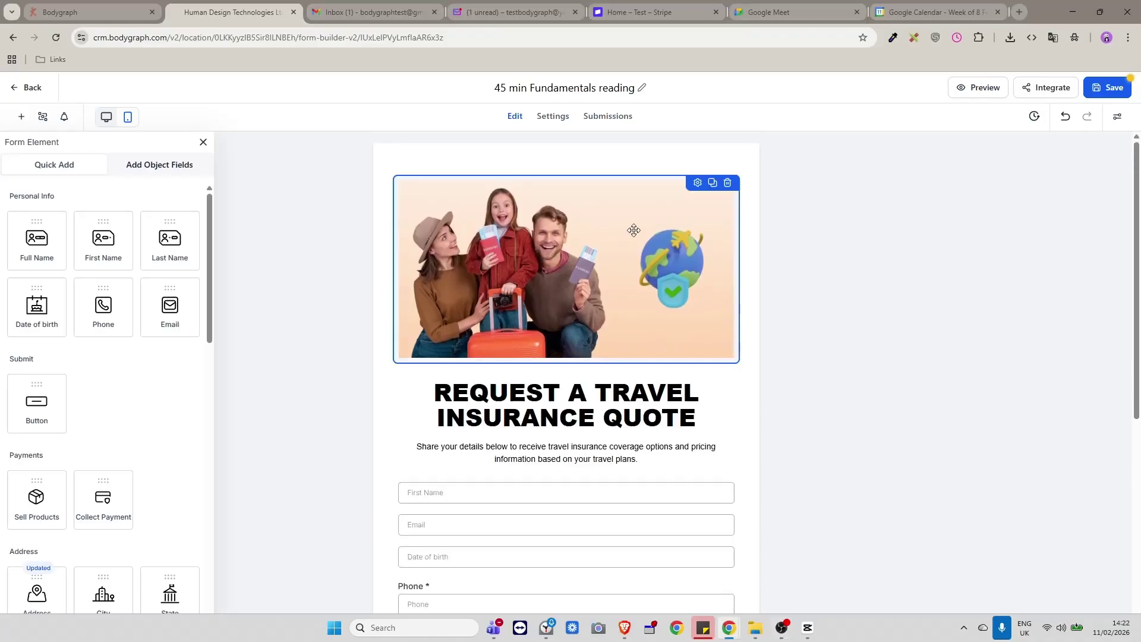
left_click(697, 183)
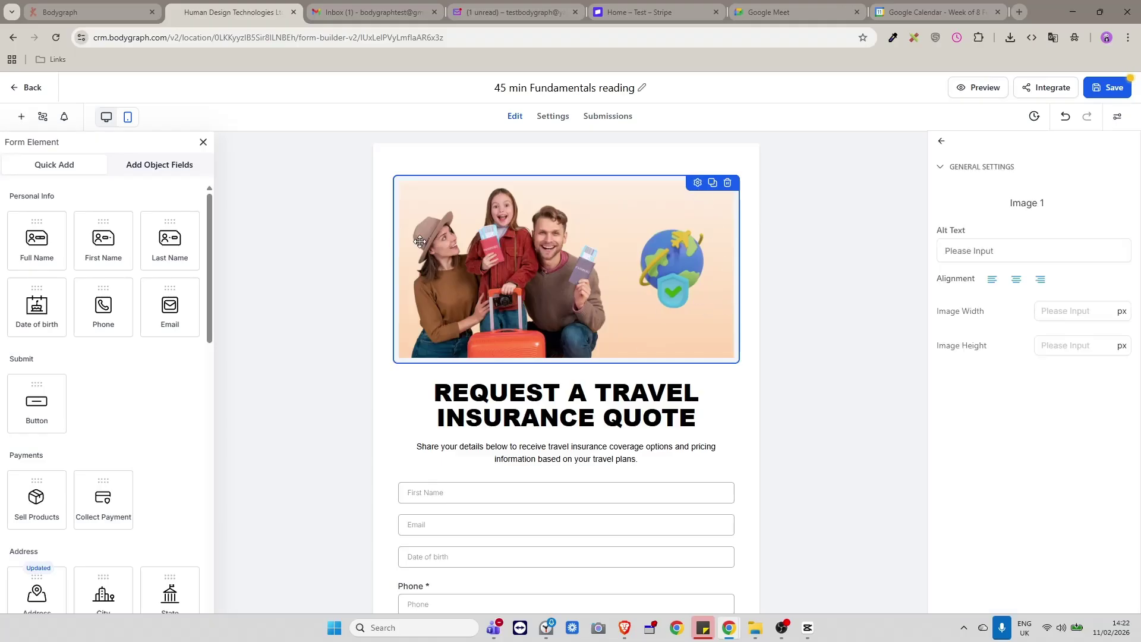
scroll(408, 252, "down", 3)
scroll(526, 282, "up", 2)
scroll(525, 283, "up", 1)
left_click(516, 405)
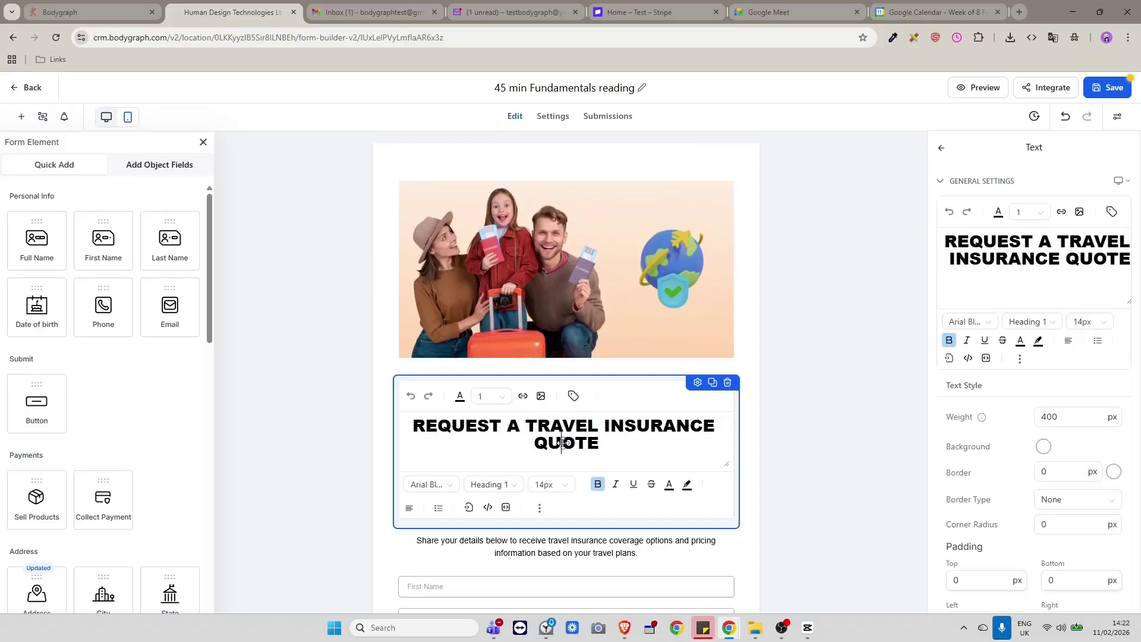
left_click(746, 422)
scroll(622, 399, "down", 1)
scroll(622, 399, "down", 2)
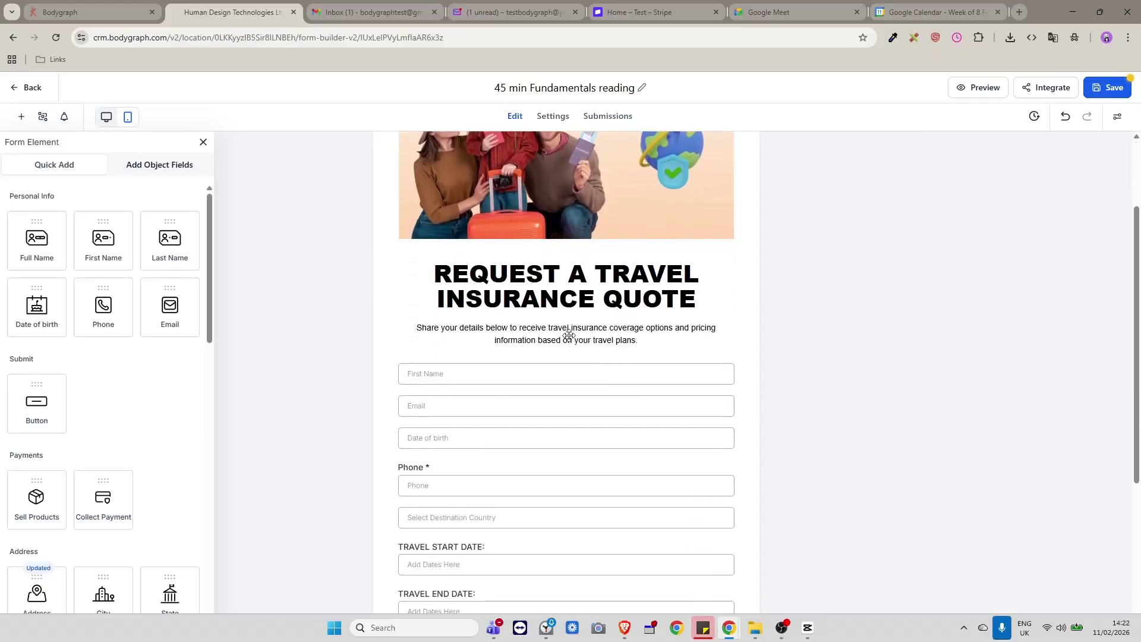
scroll(570, 336, "down", 2)
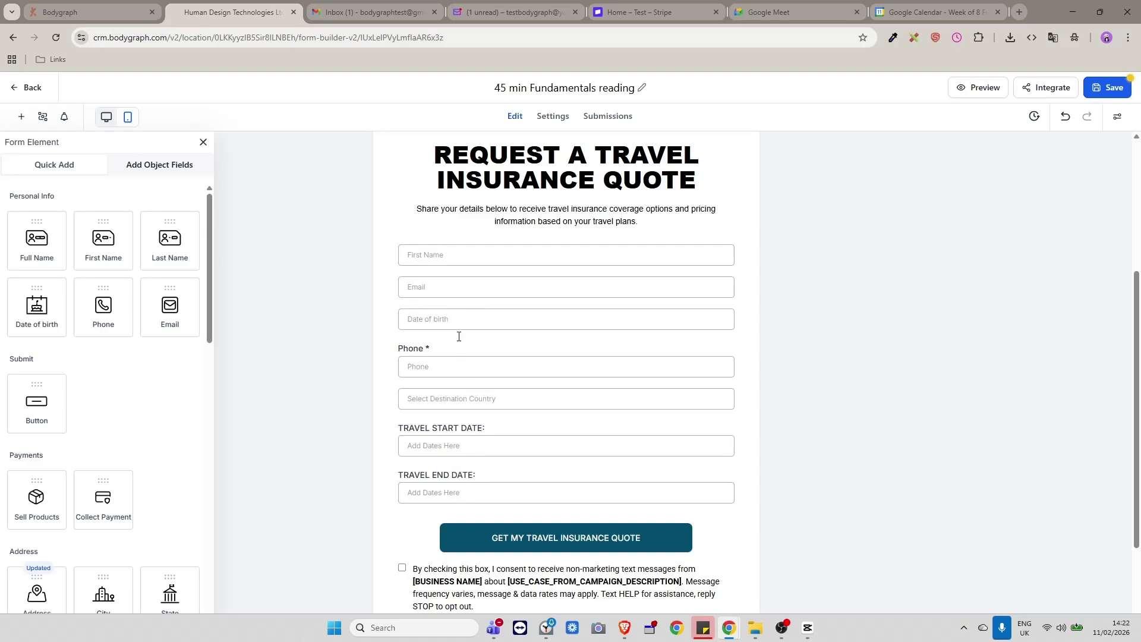
Delete the Phone, destination country and Date of birth fields.
left_click(507, 377)
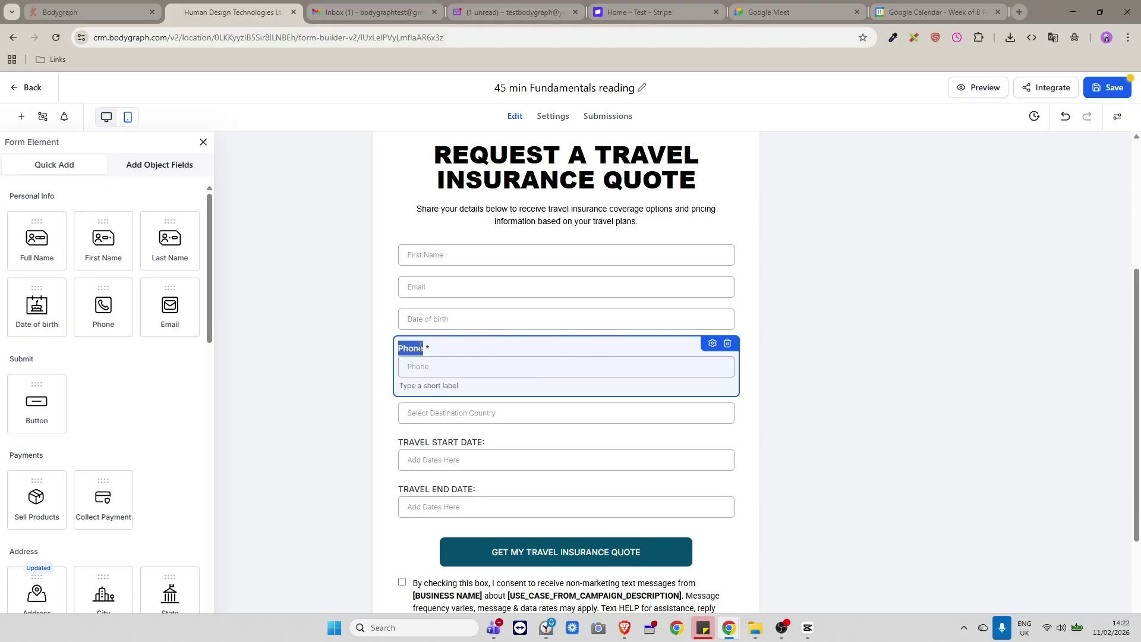
left_click(727, 344)
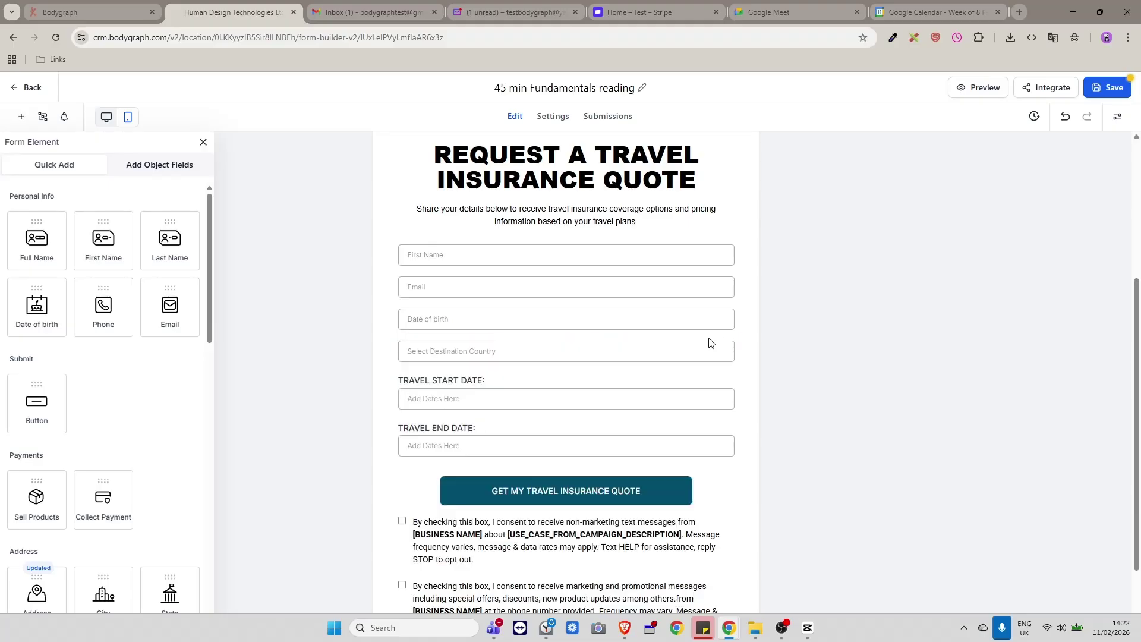
left_click(438, 351)
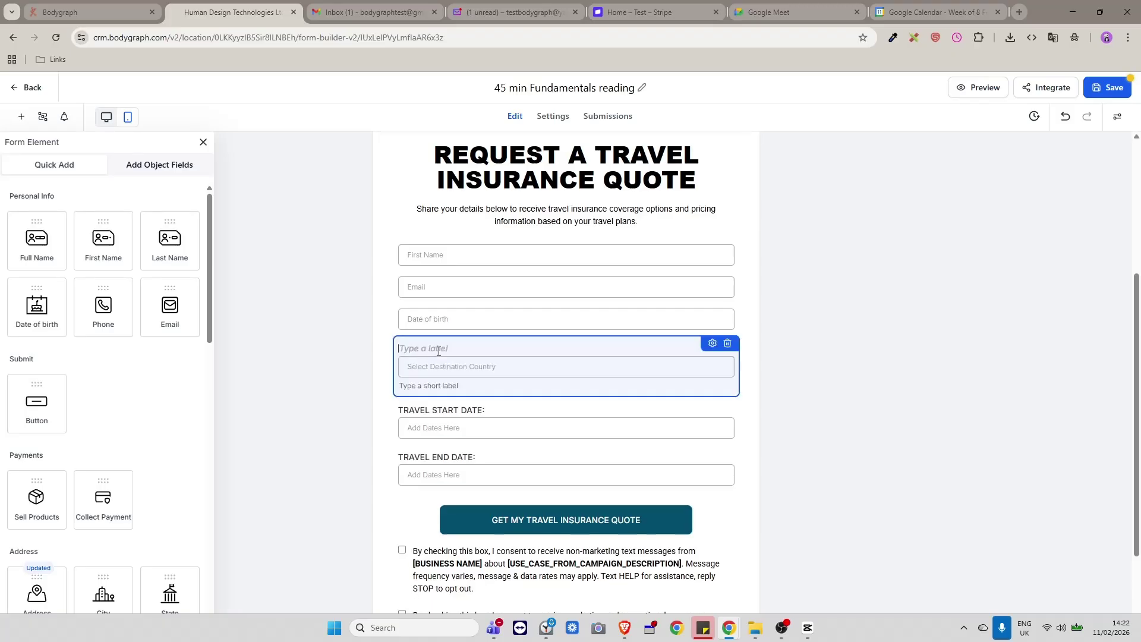
left_click(727, 344)
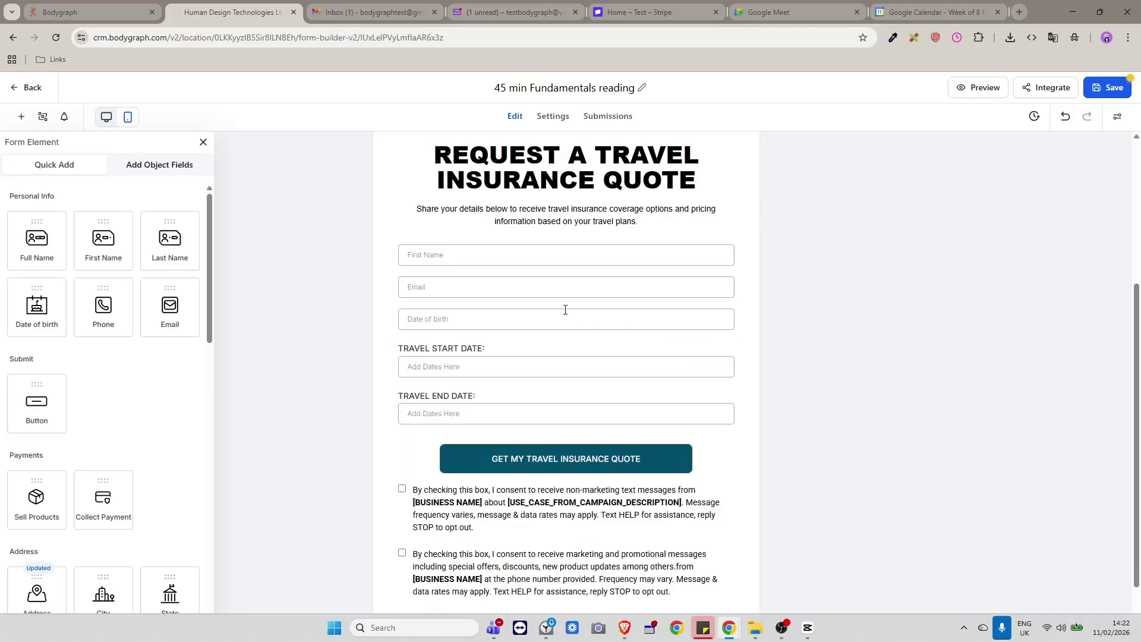
triple_click(637, 317)
left_click(727, 312)
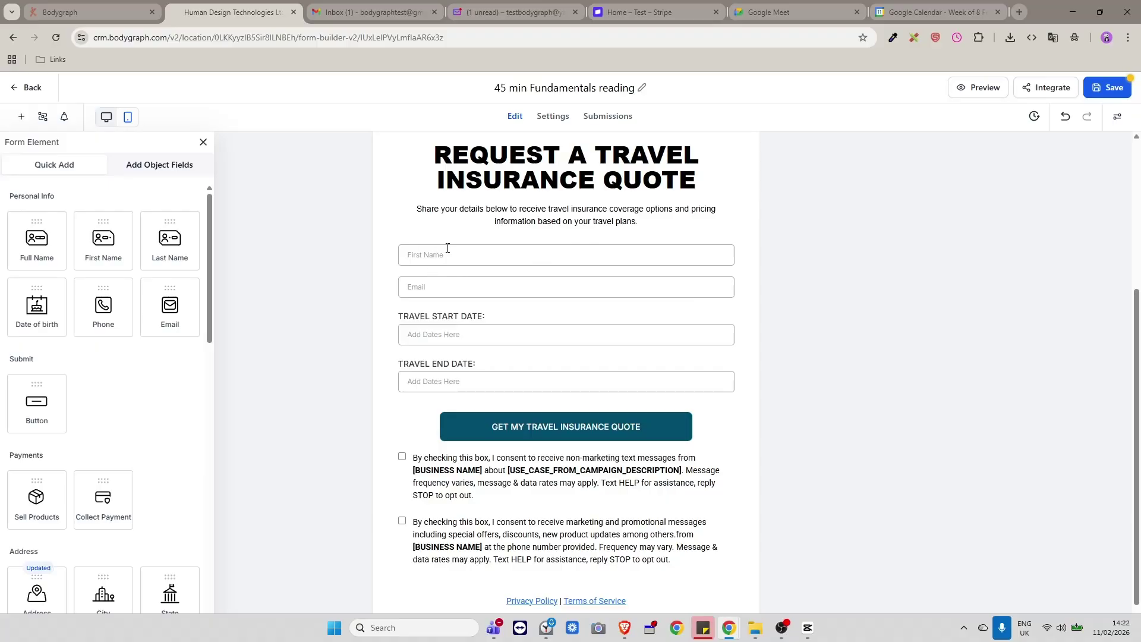
Make the First Name and Email fields required.
left_click(608, 254)
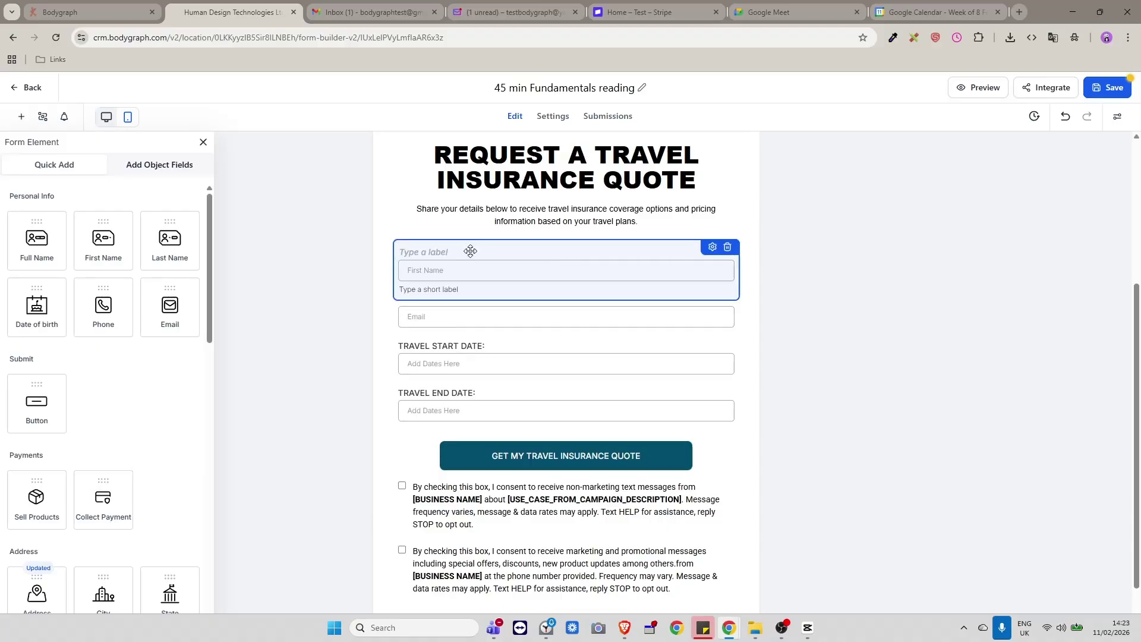
left_click(713, 248)
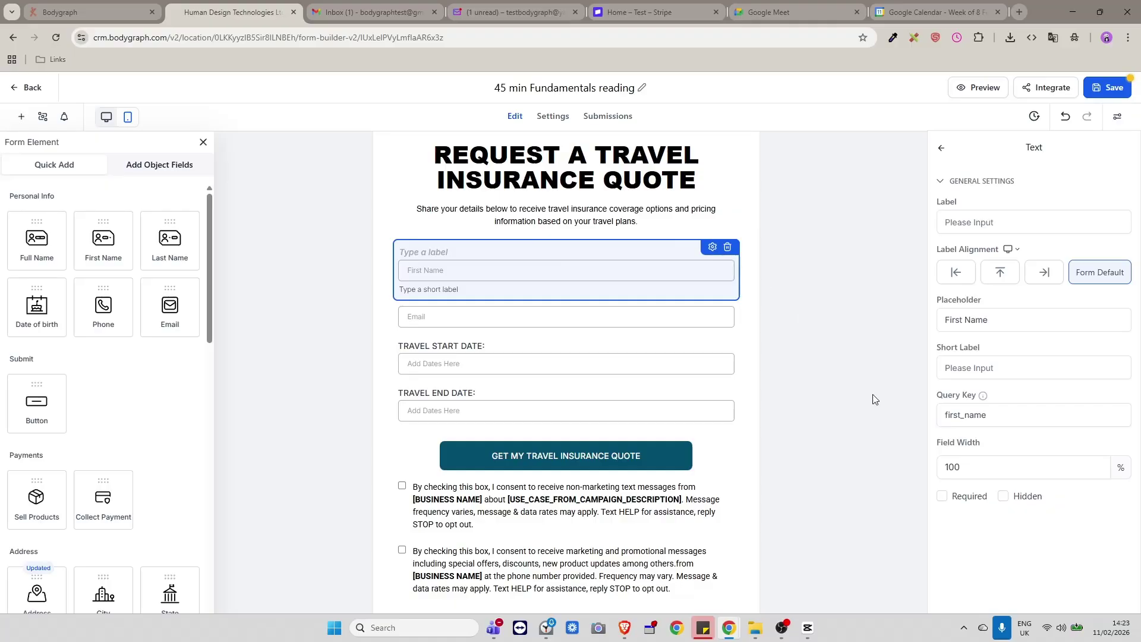
left_click(942, 497)
left_click(476, 317)
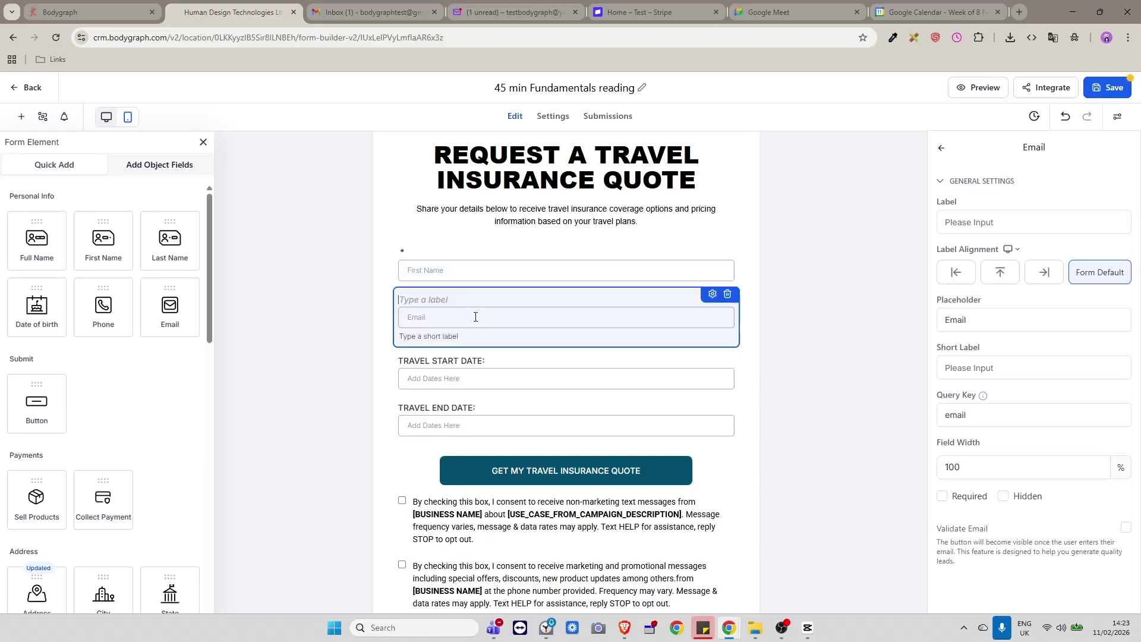
left_click(942, 496)
left_click(748, 361)
Relabel the two fields 'Name' and 'Email'.
left_click(421, 250)
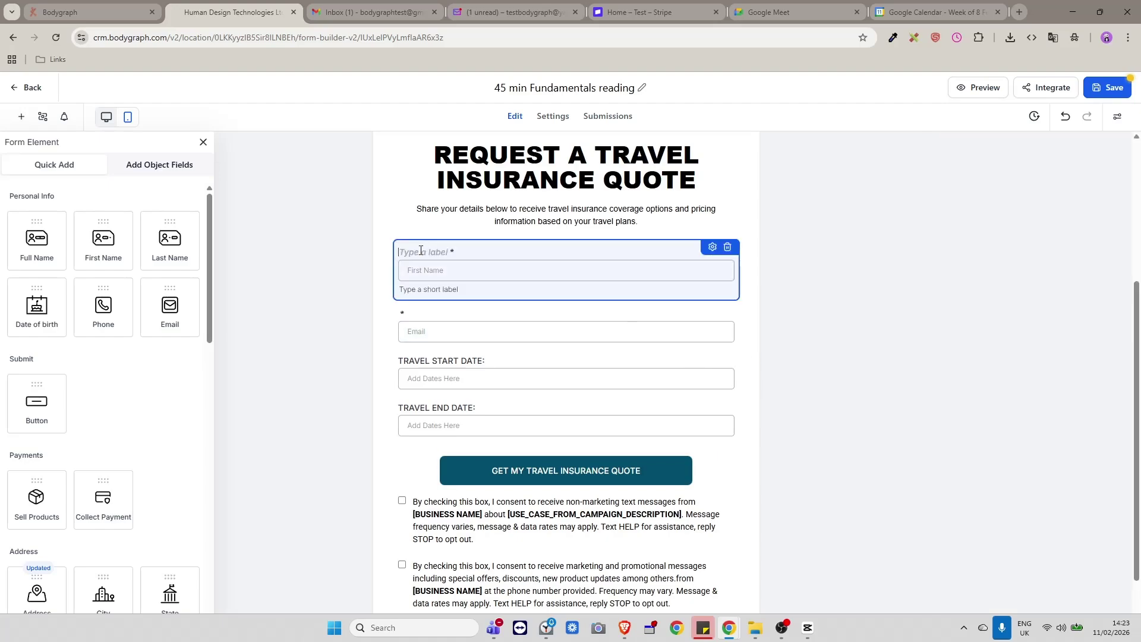
type("Name")
left_click(426, 315)
type("Email")
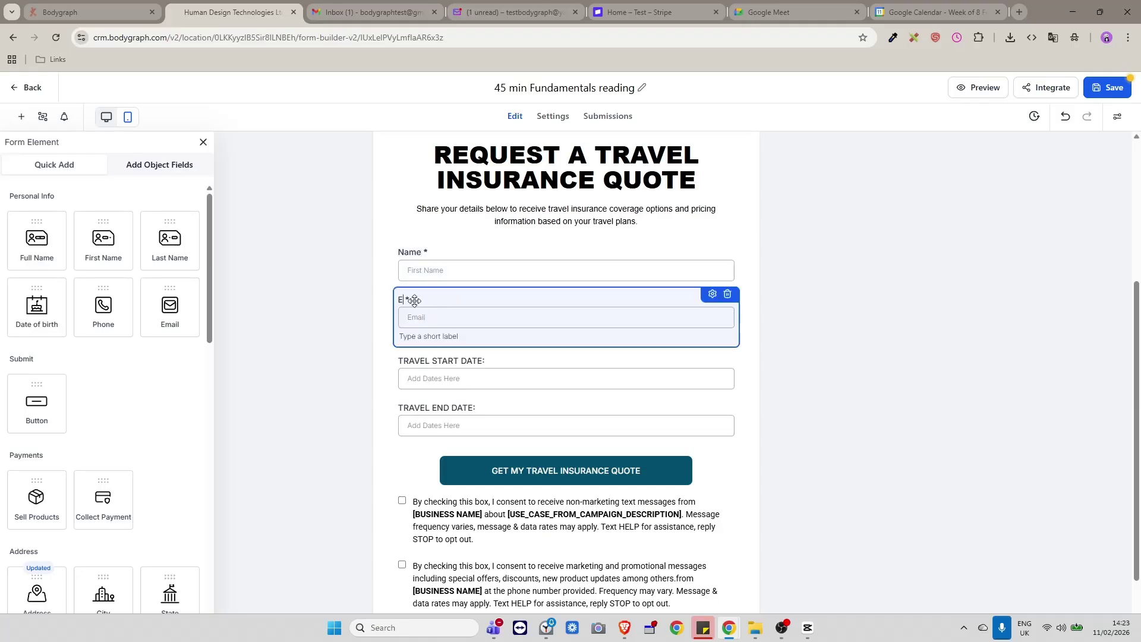
left_click(743, 368)
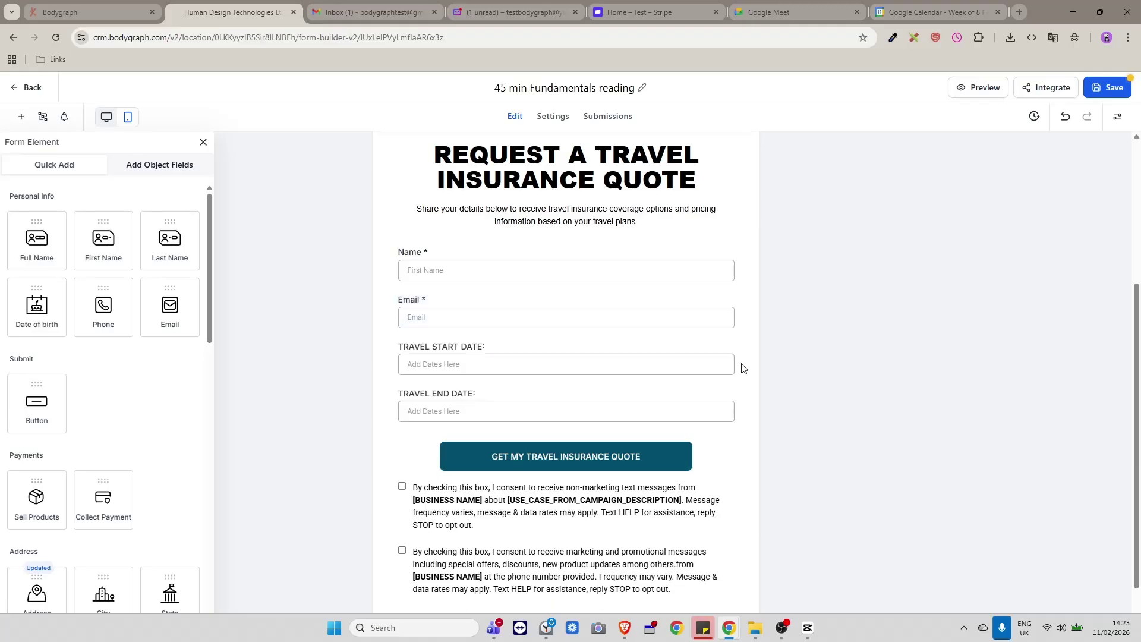
left_click(502, 355)
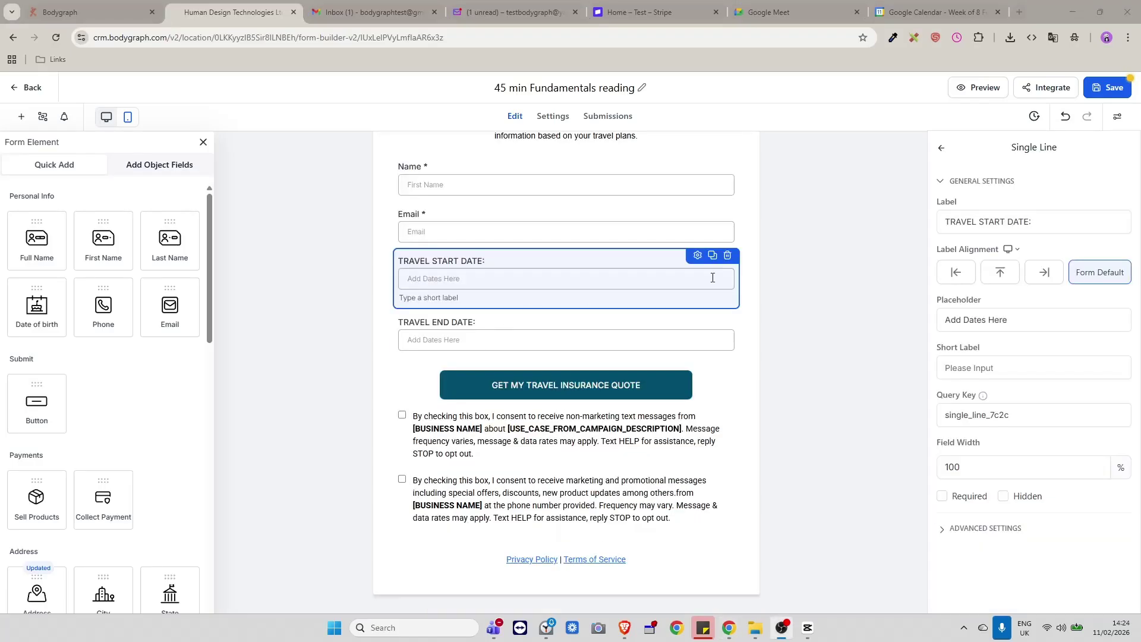
Delete the TRAVEL START DATE and TRAVEL END DATE fields.
left_click(727, 255)
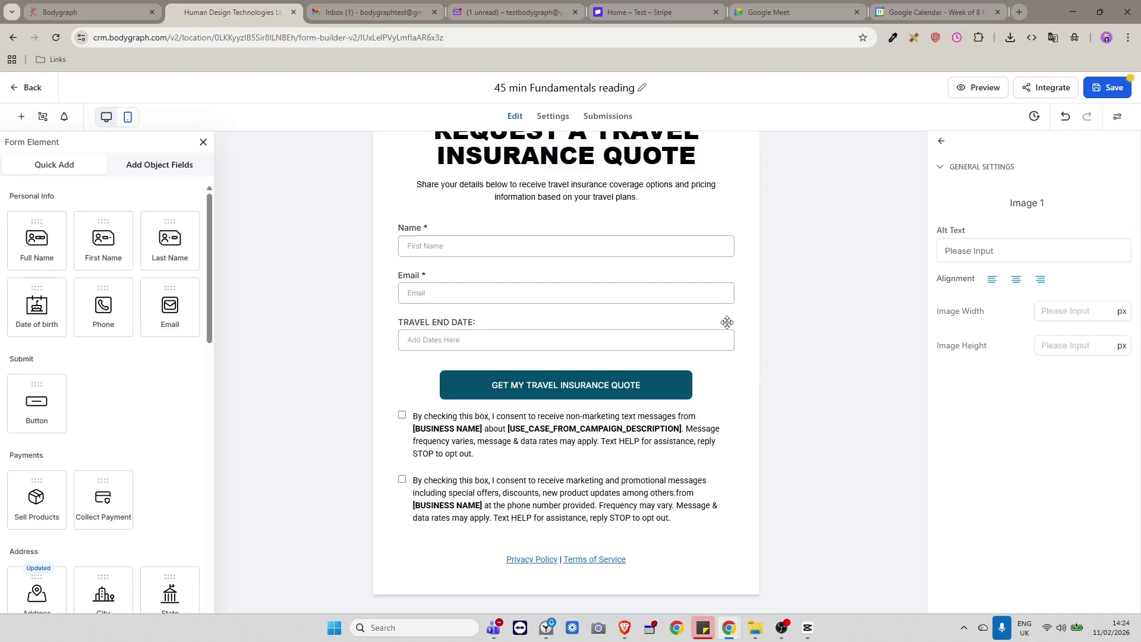
left_click(688, 338)
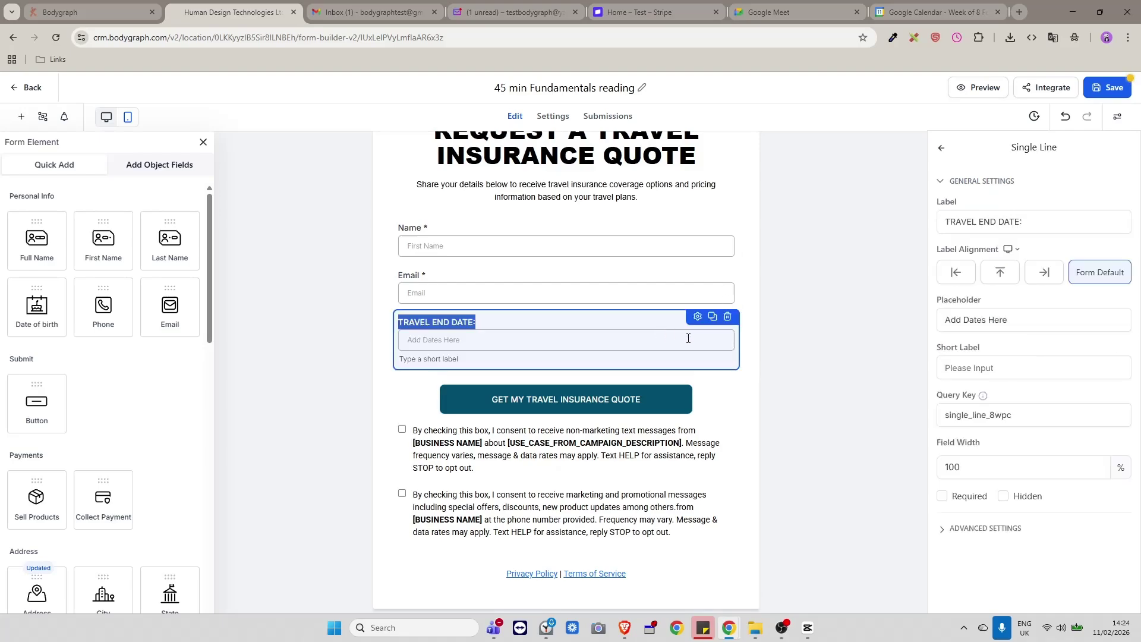
left_click(727, 316)
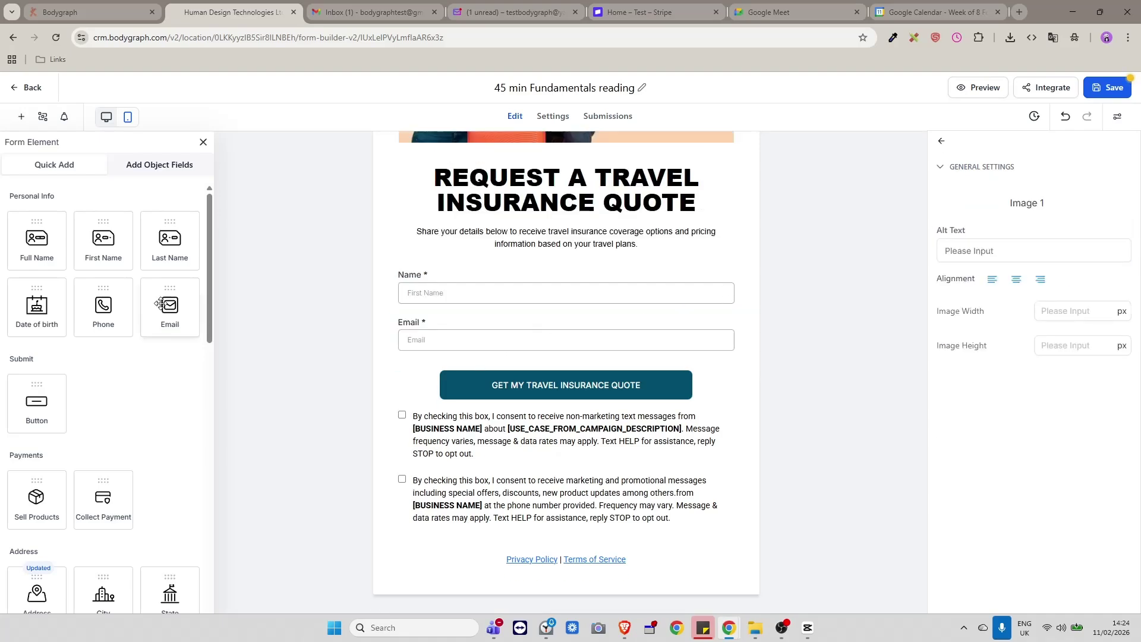
Add required Time of birth and Your main struggle fields from Additional Info.
left_click(145, 170)
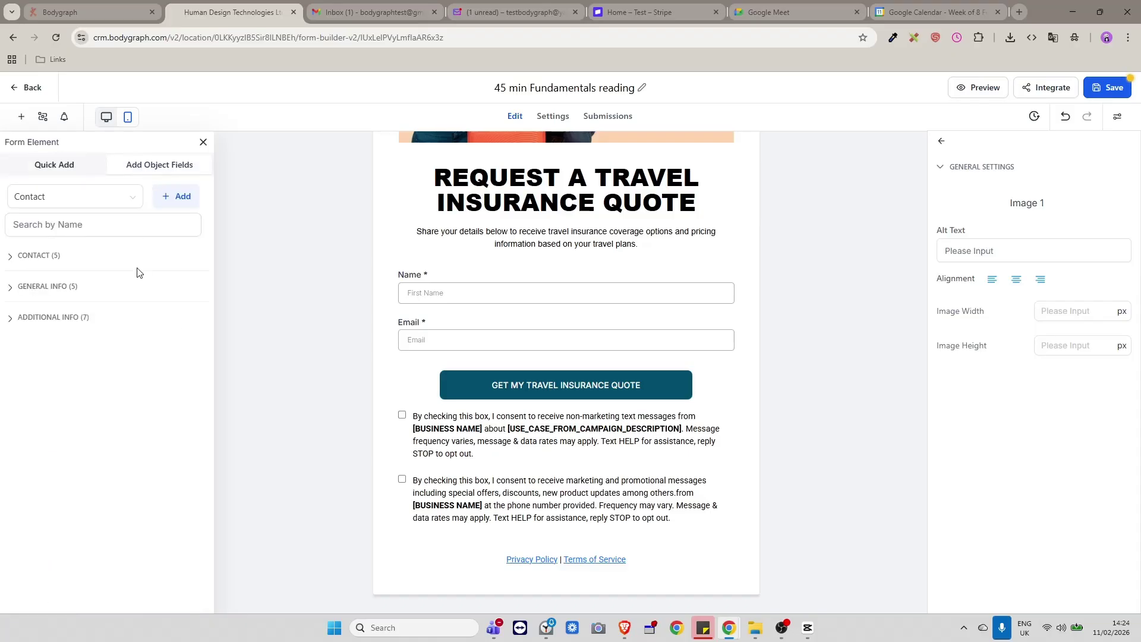
left_click(12, 321)
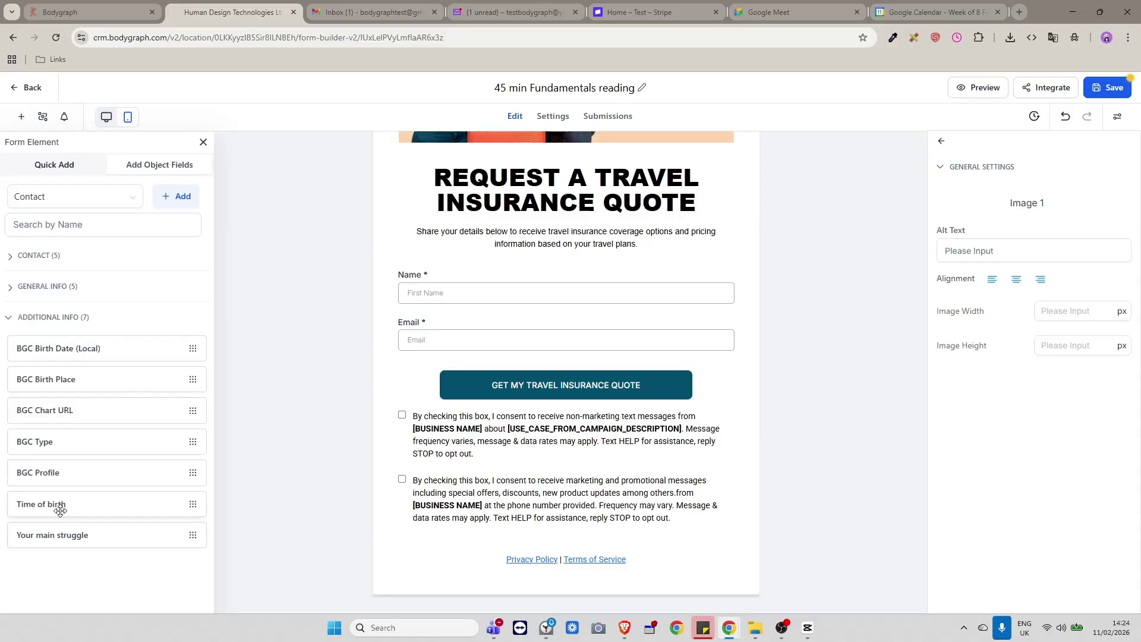
left_click_drag(59, 504, 445, 350)
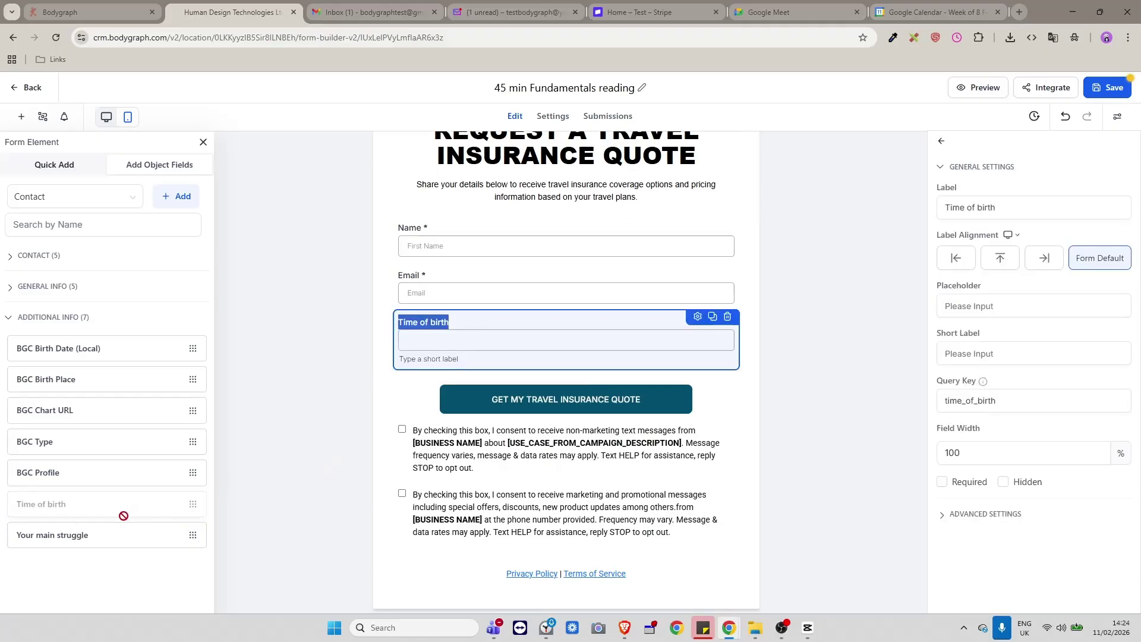
left_click(944, 482)
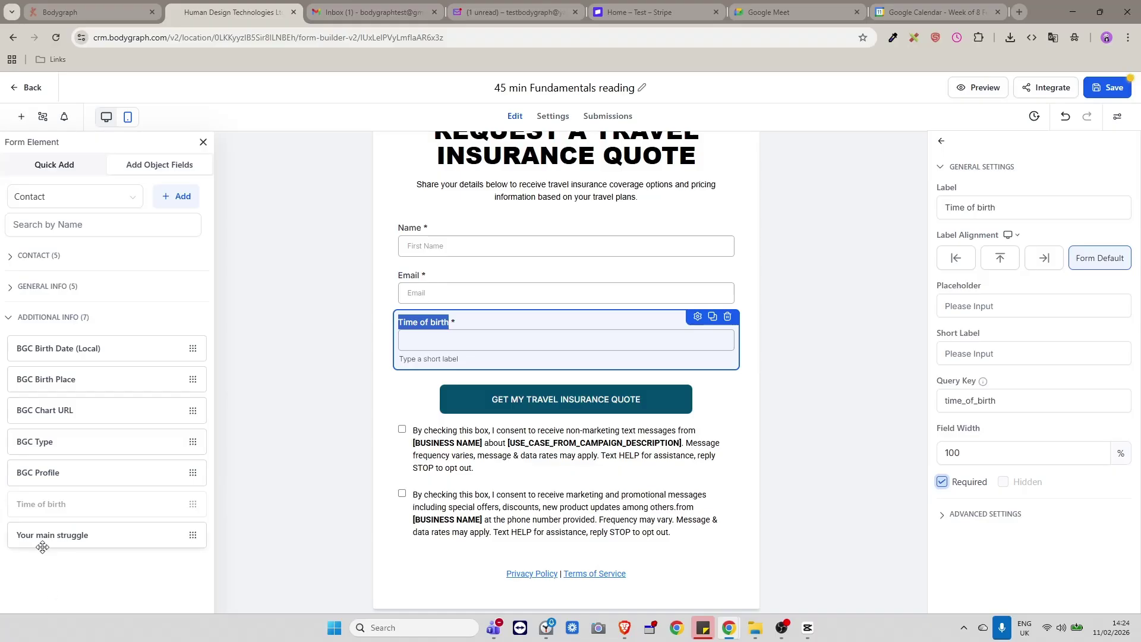
left_click_drag(46, 534, 484, 416)
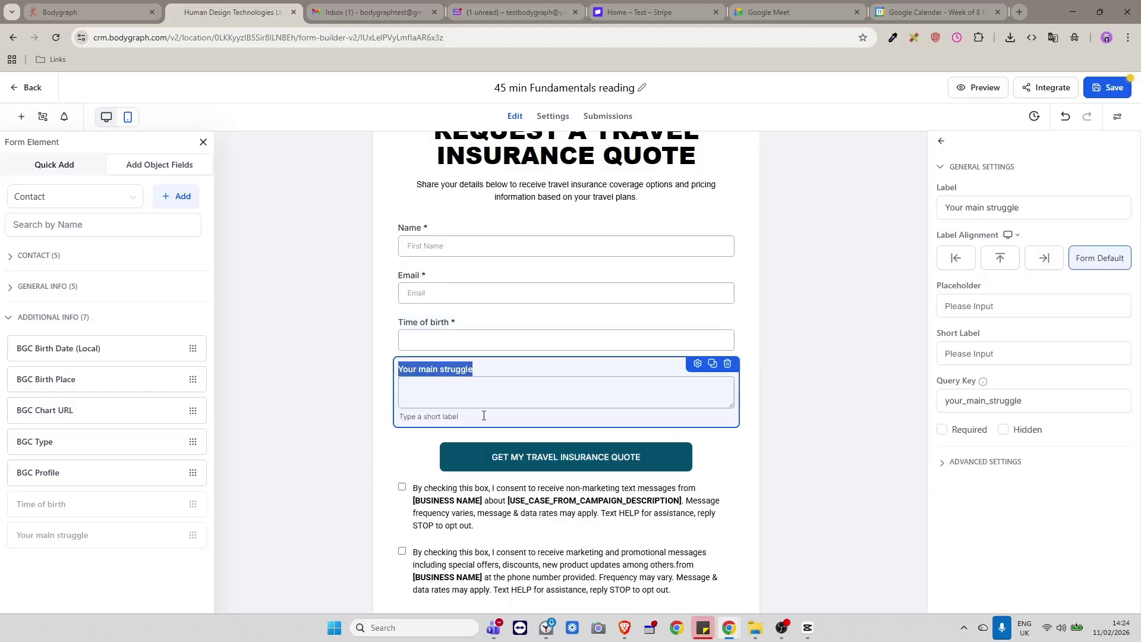
left_click(941, 429)
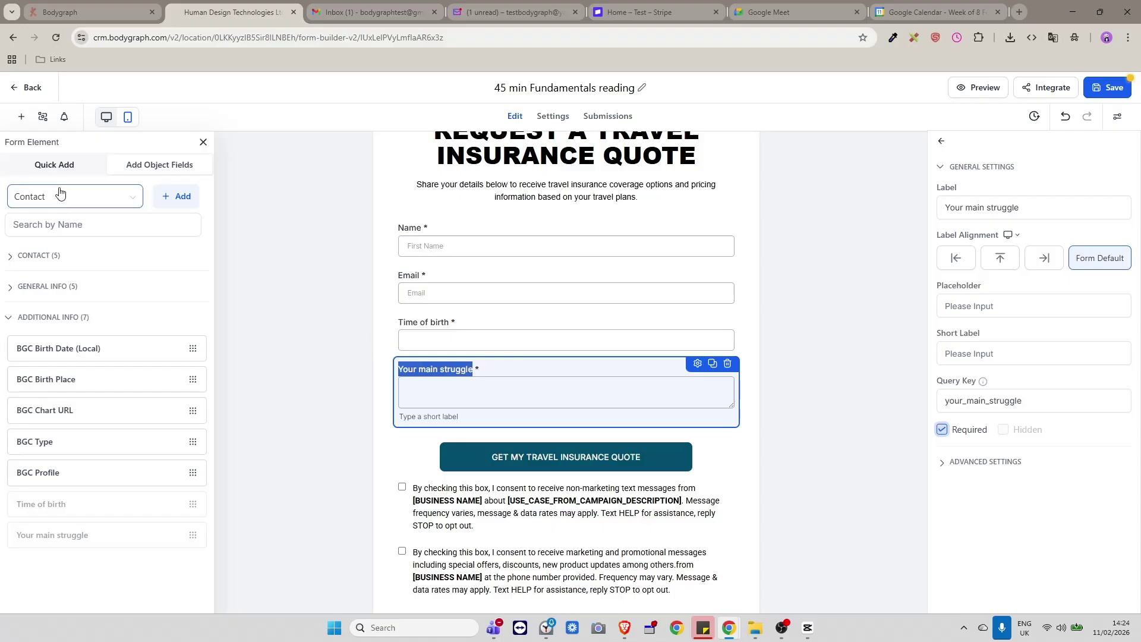
Add a required Date Of Birth field above Time of birth.
left_click(11, 287)
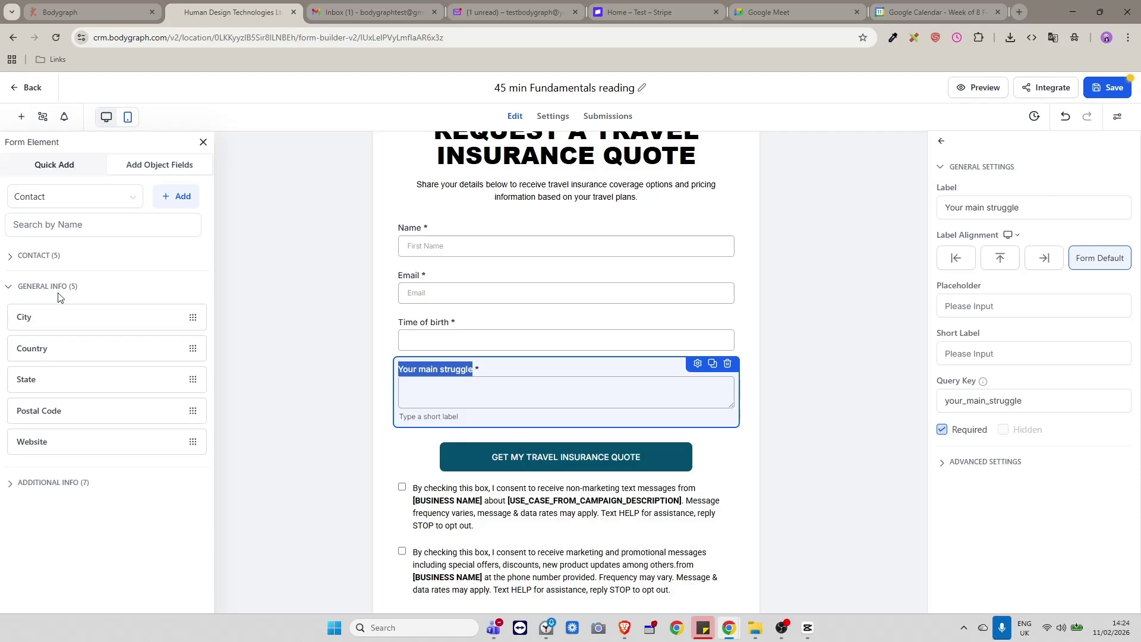
left_click(16, 262)
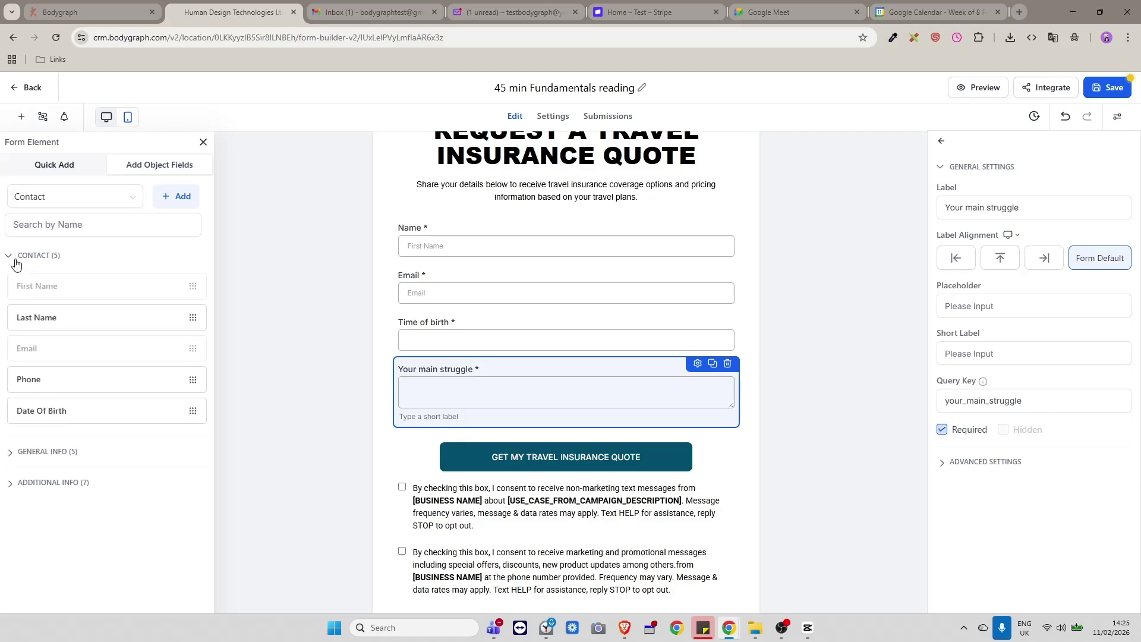
left_click_drag(66, 411, 485, 338)
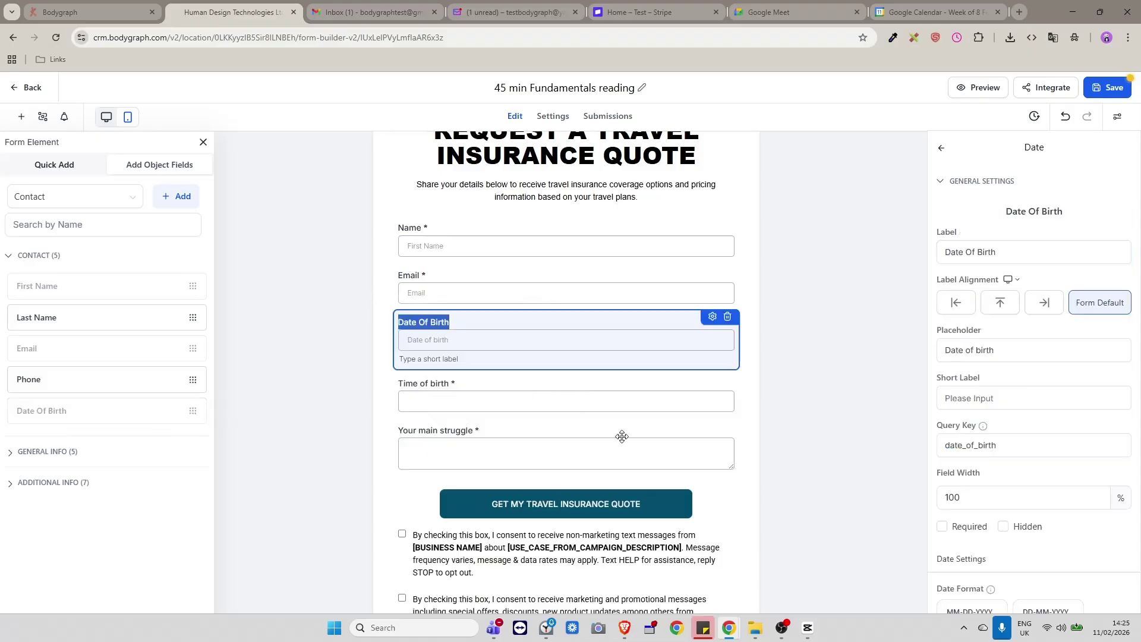
left_click(733, 387)
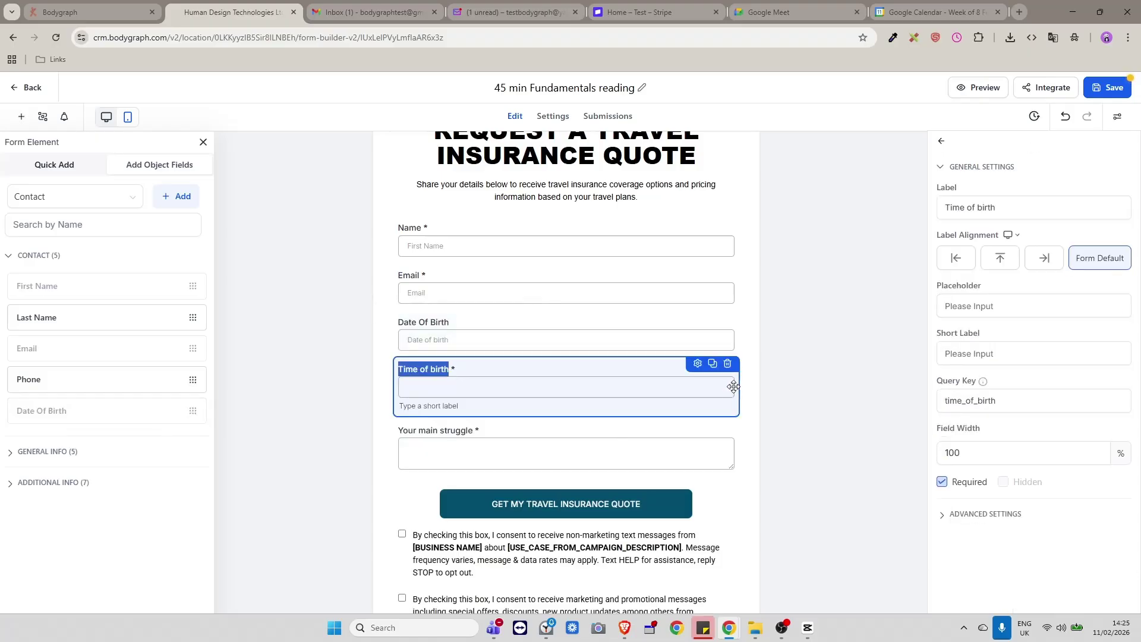
left_click(406, 326)
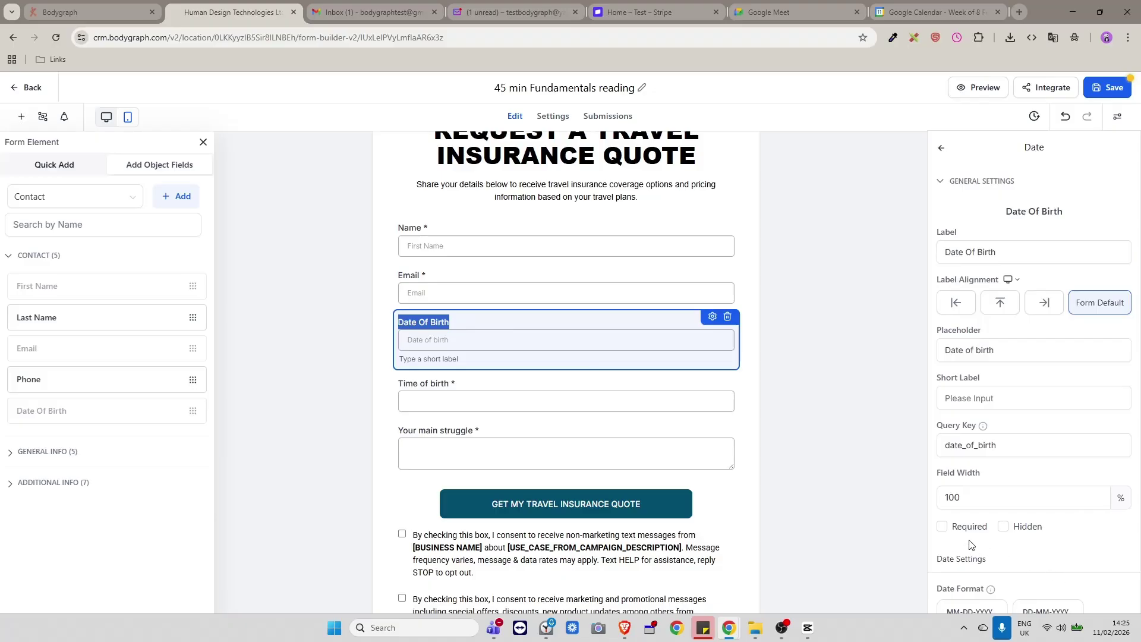
left_click(942, 527)
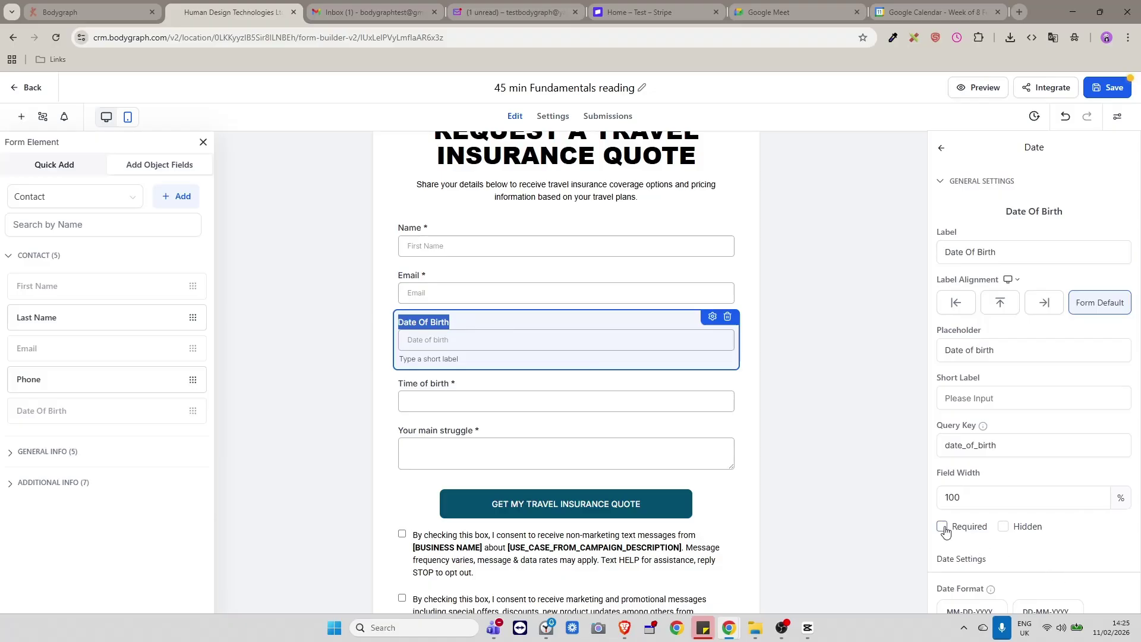
left_click(742, 400)
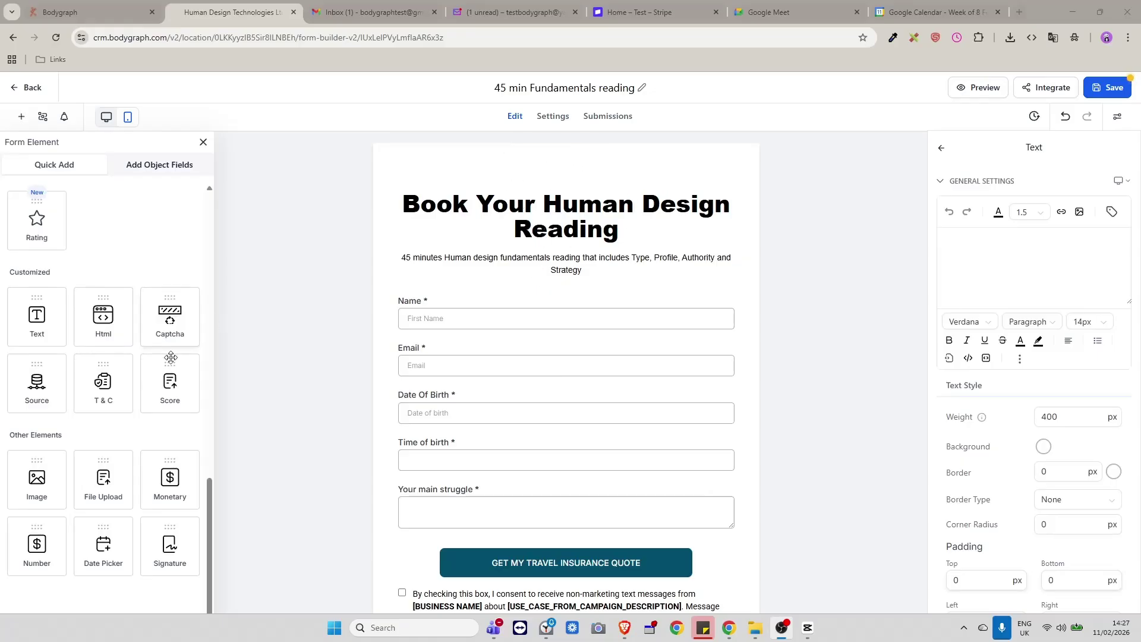
Drag an Image element to the top of the form, above the heading.
left_click_drag(37, 478, 506, 198)
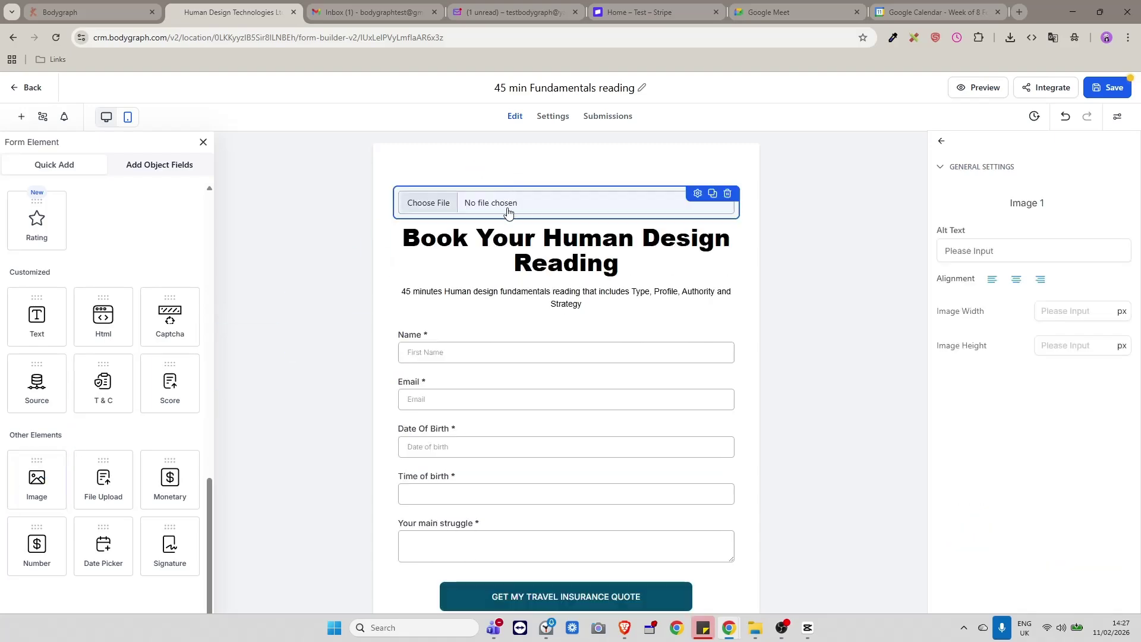
Upload the Gold Elegant Wedding Monogram Logo from Downloads into the image block.
left_click(446, 198)
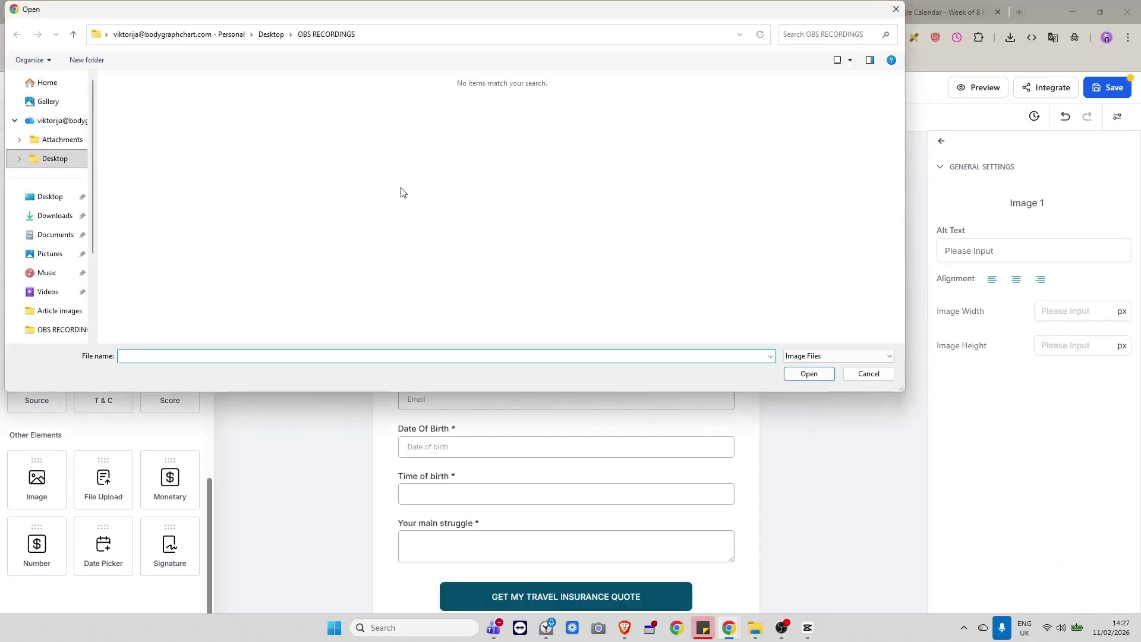
left_click(54, 215)
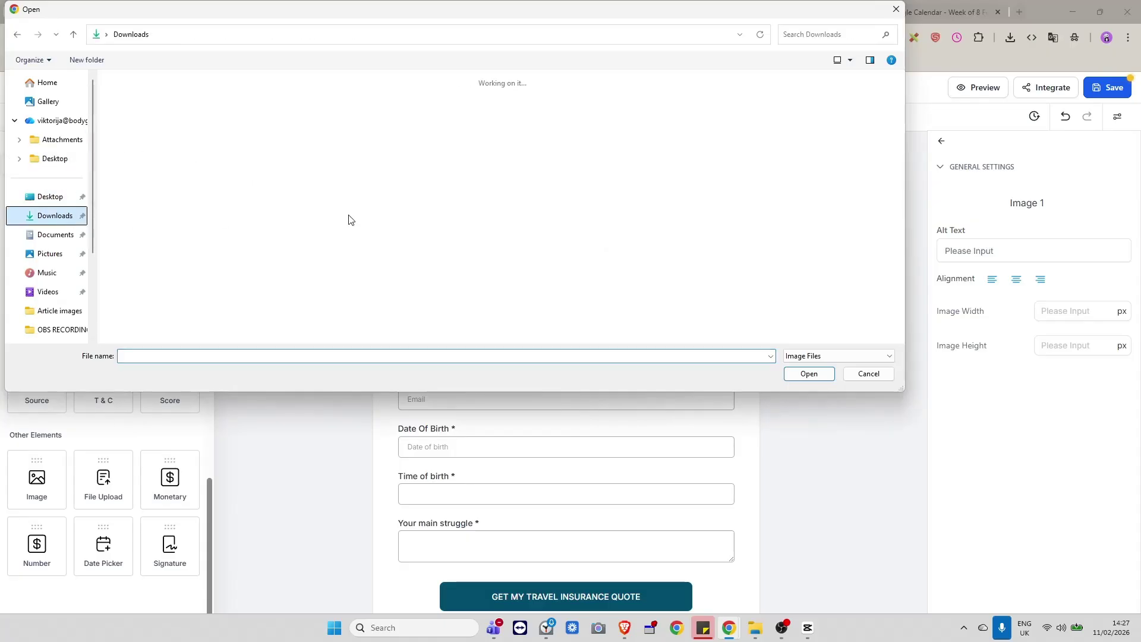
left_click(493, 158)
left_click(809, 374)
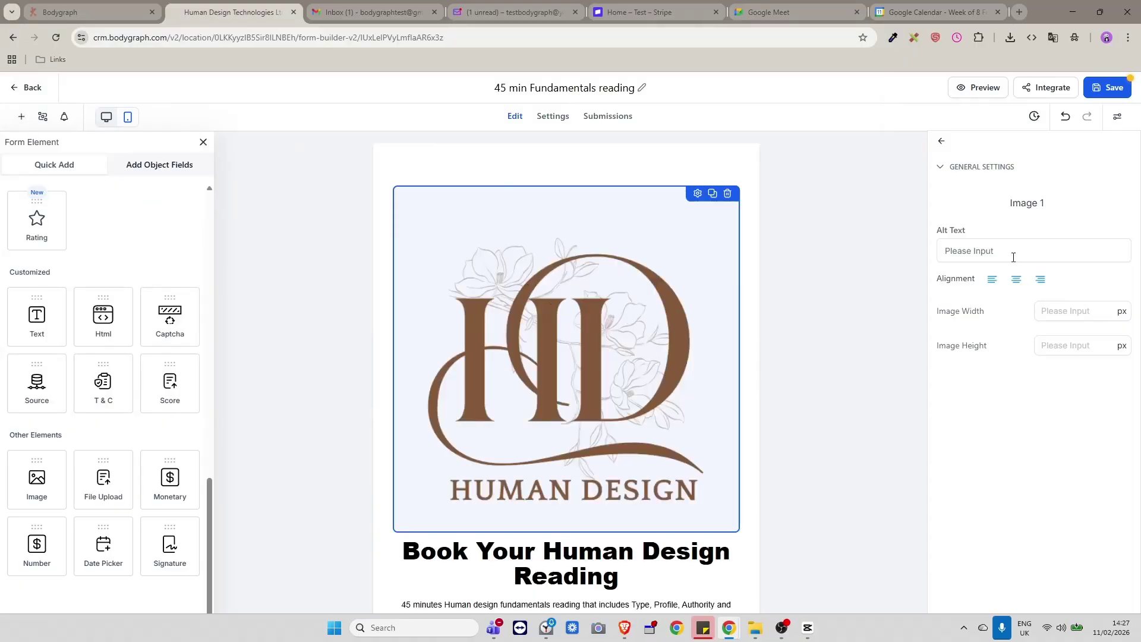
Set the logo's image height and width to 250 px each.
left_click(1070, 312)
left_click(1058, 345)
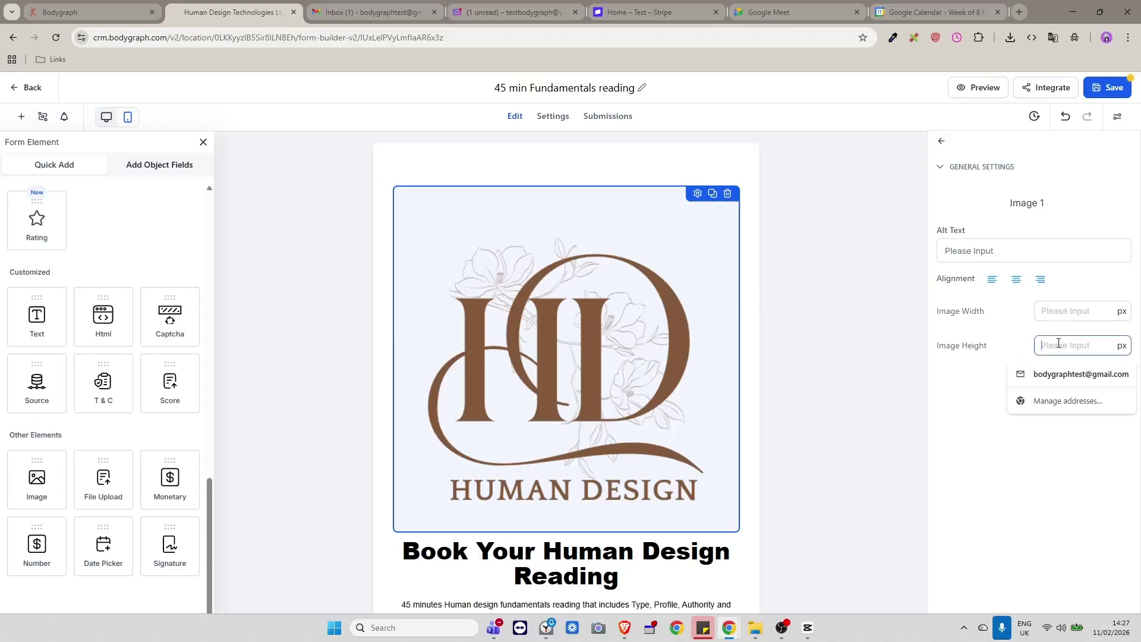
left_click(1064, 344)
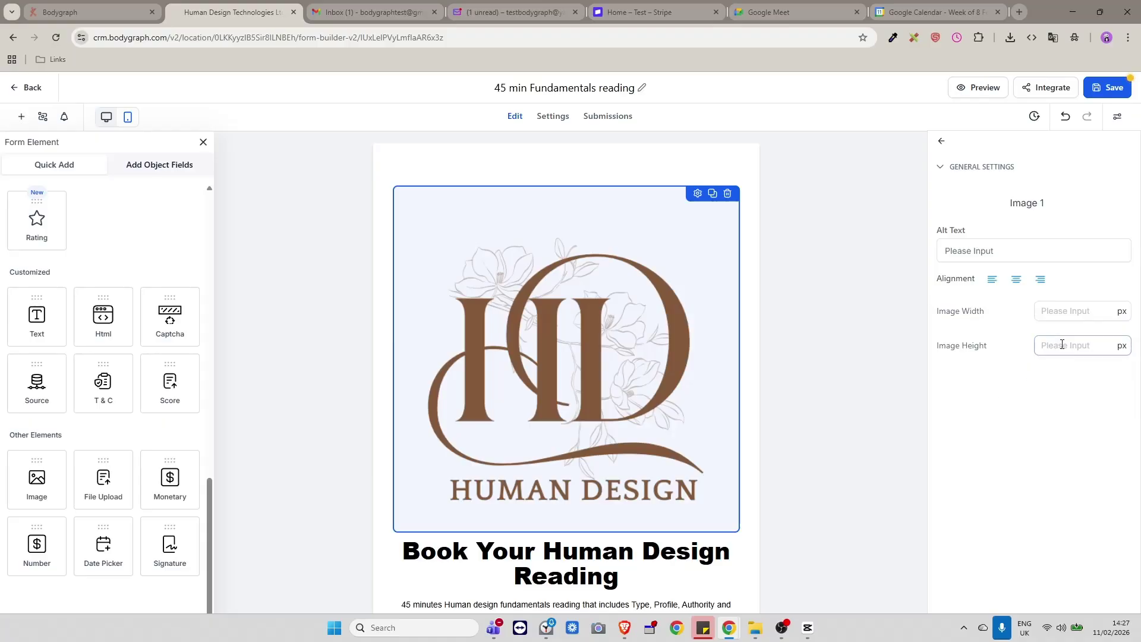
type("250")
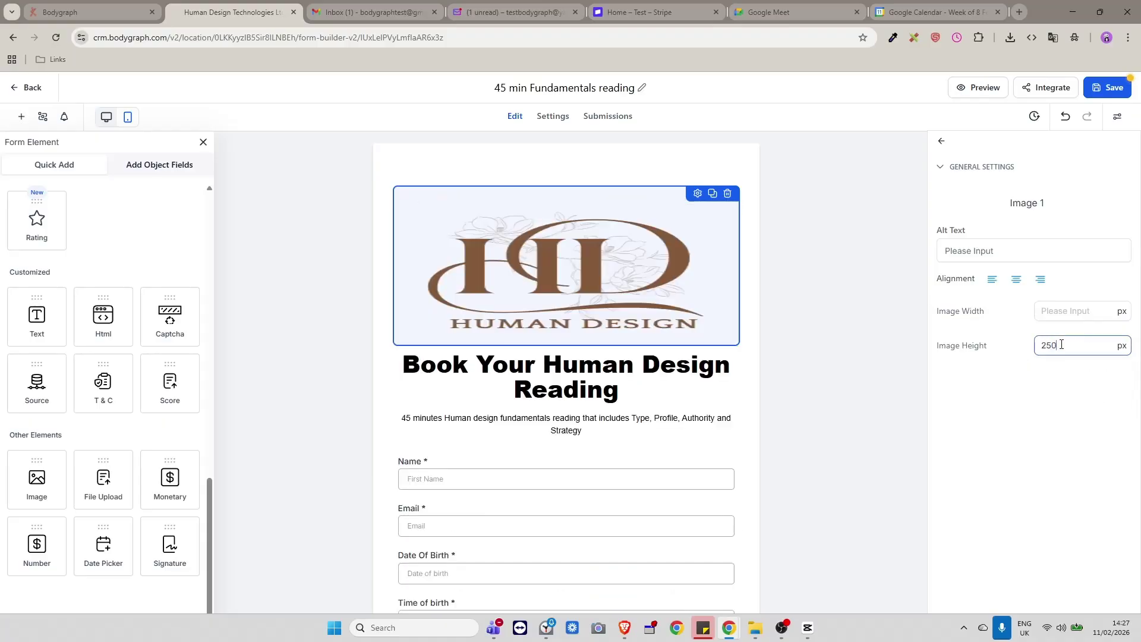
left_click(1058, 310)
type("250")
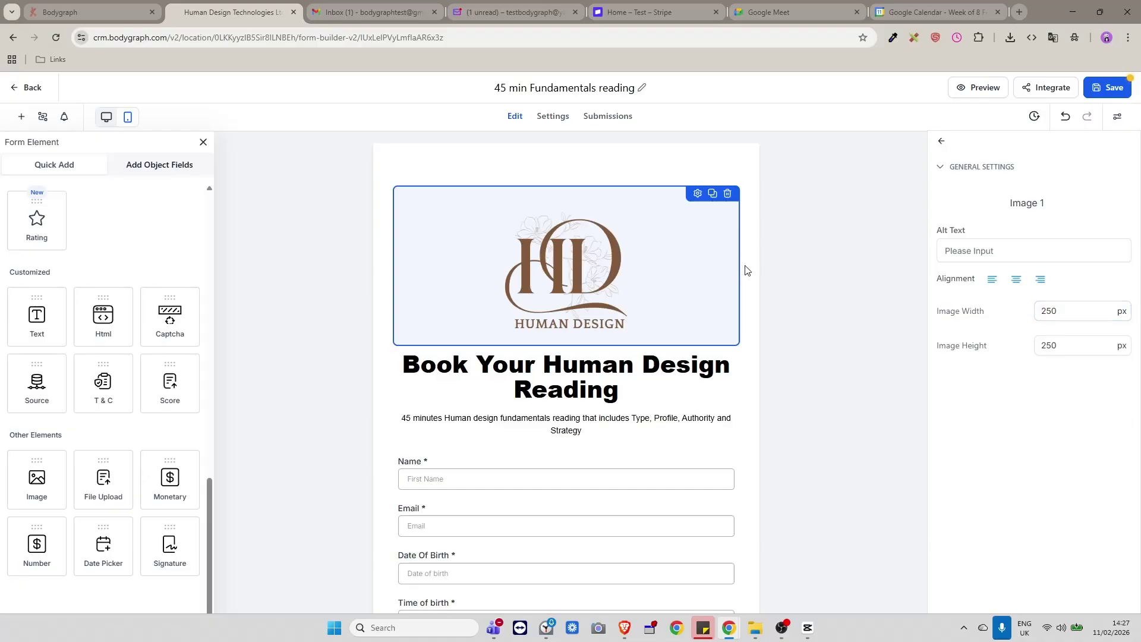
left_click(747, 353)
Scroll to the bottom of the form and select the SMS consent text block.
scroll(747, 372, "down", 4)
scroll(742, 369, "up", 3)
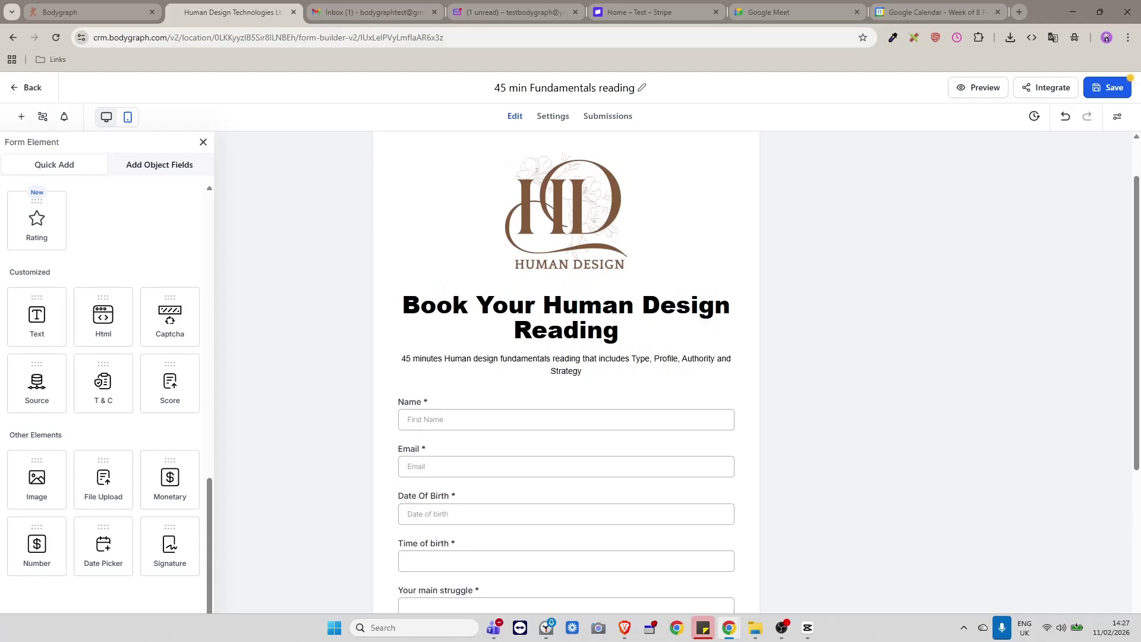
scroll(639, 371, "down", 5)
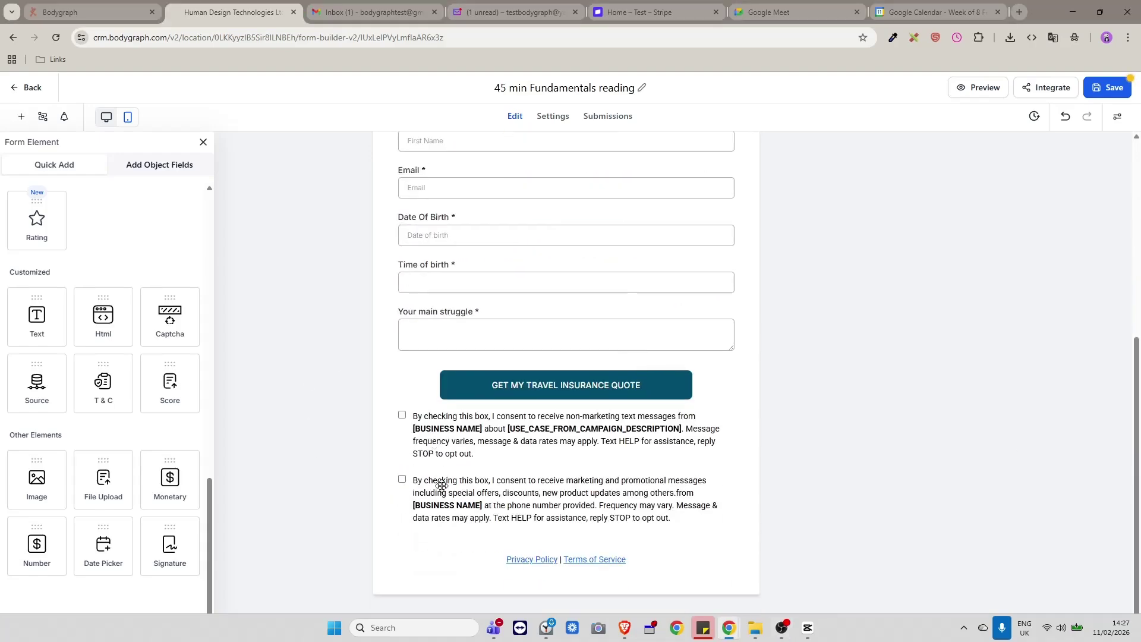
left_click(438, 481)
scroll(604, 490, "down", 3)
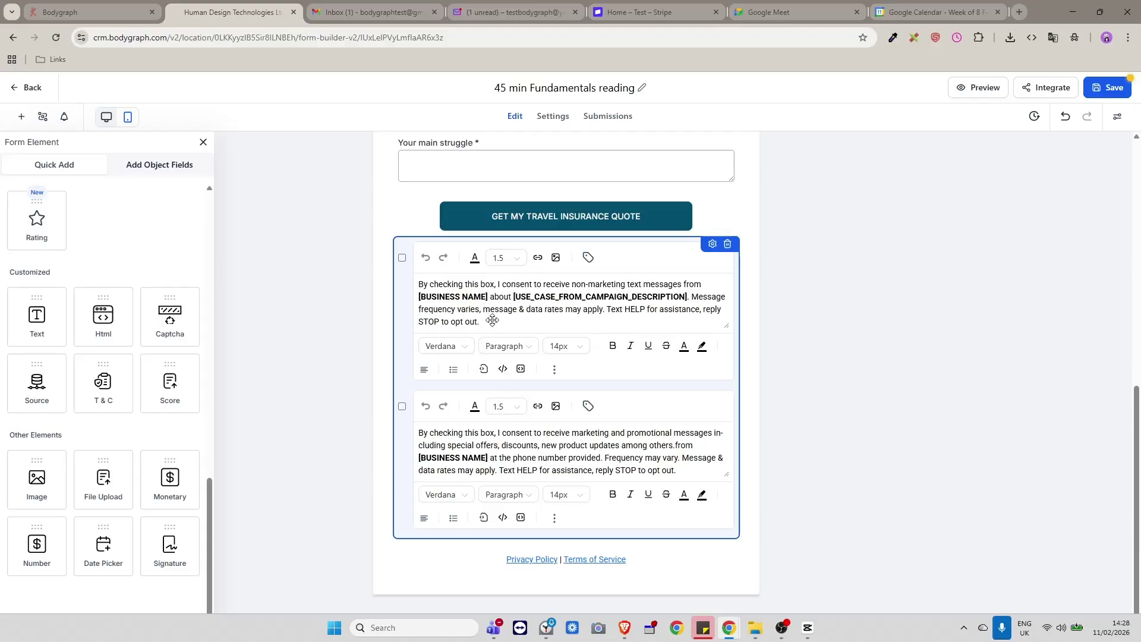
scroll(653, 284, "up", 4)
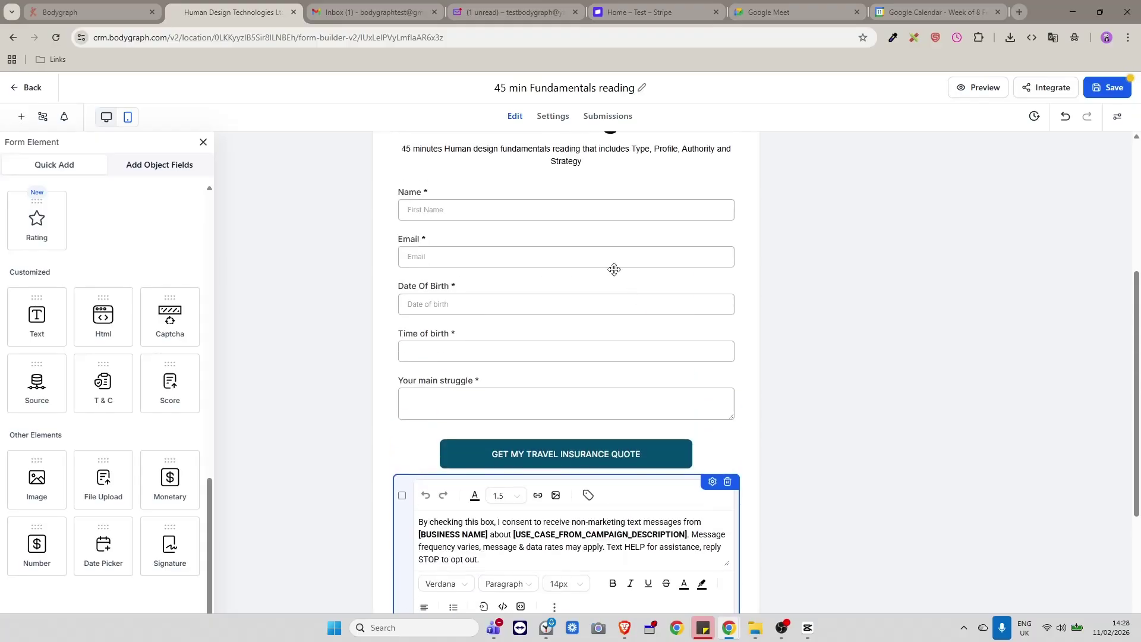
scroll(612, 395, "up", 4)
scroll(613, 400, "down", 7)
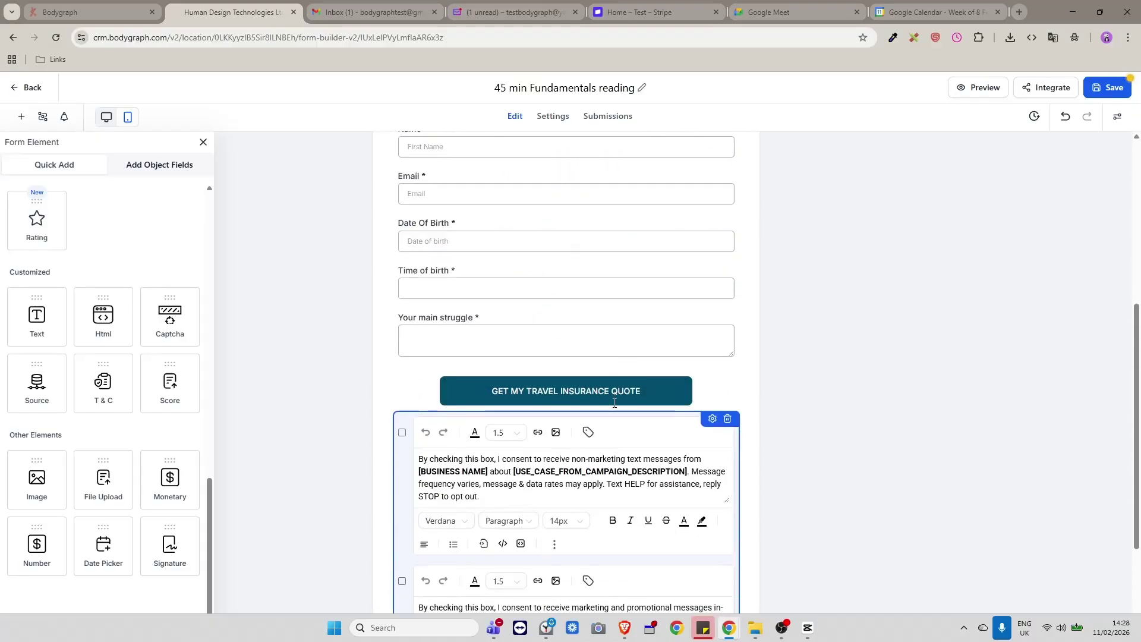
scroll(594, 395, "up", 1)
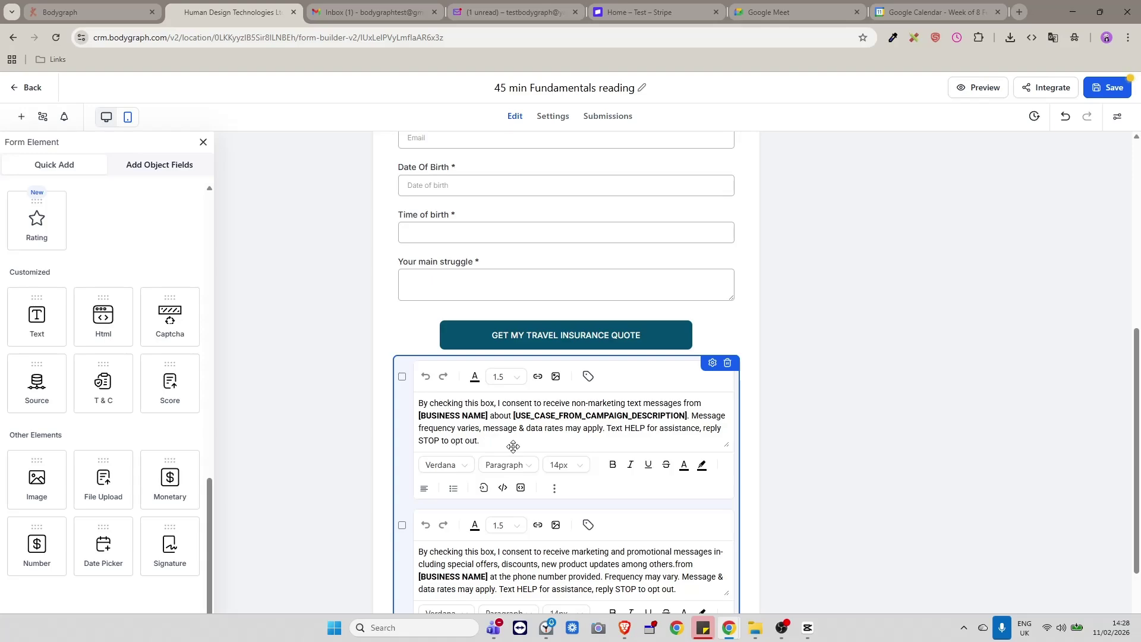
scroll(514, 446, "down", 2)
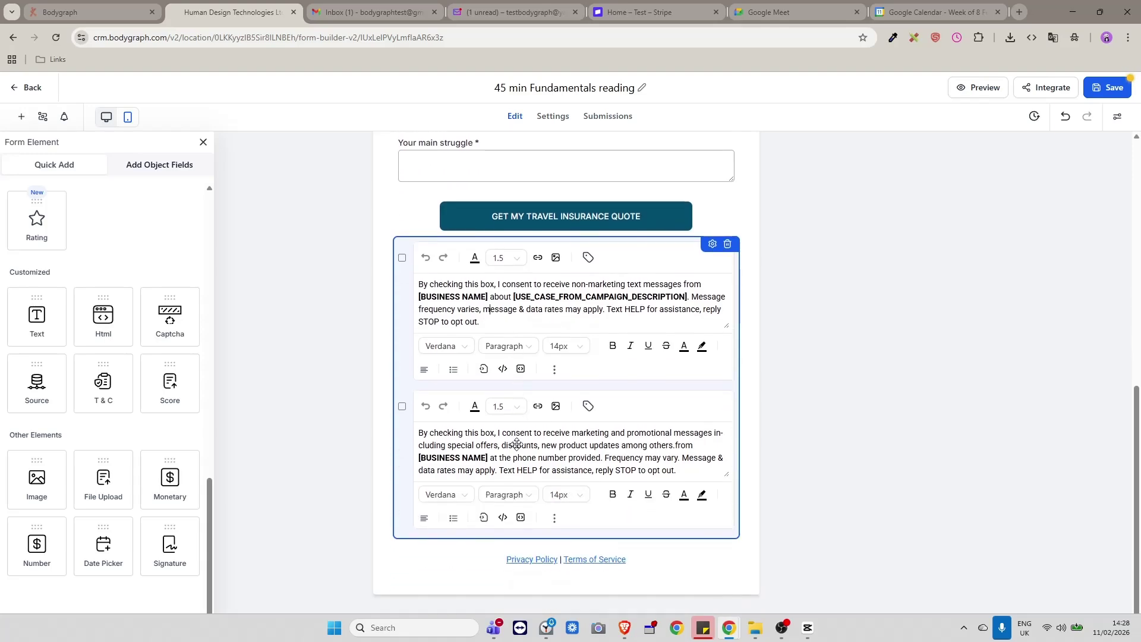
left_click(688, 556)
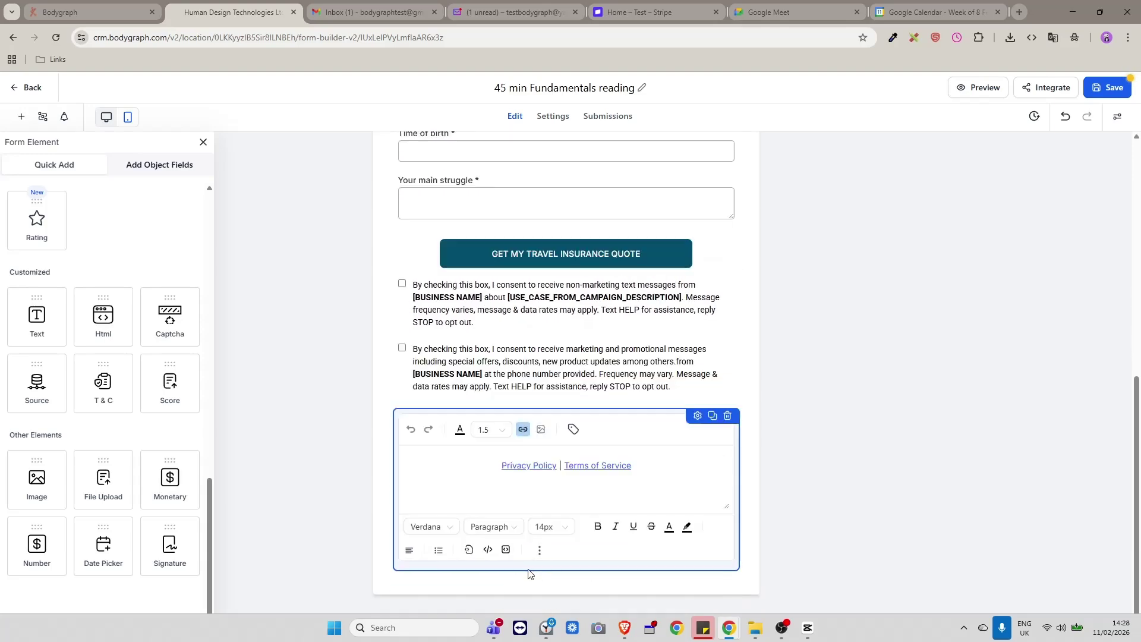
triple_click(536, 469)
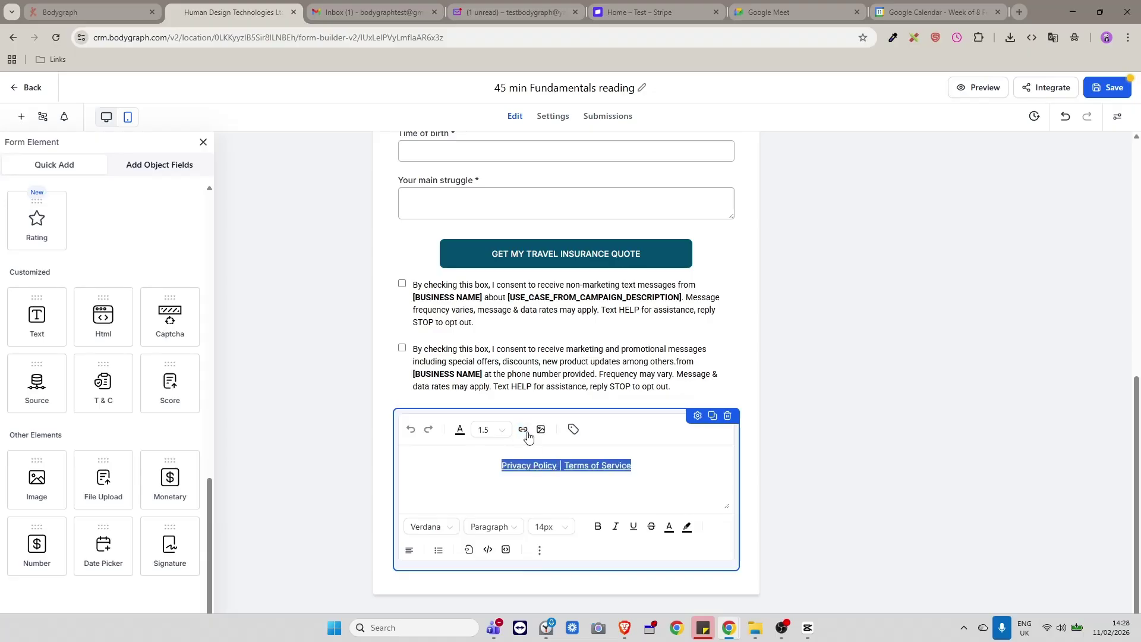
left_click(529, 469)
left_click(622, 501)
left_click(523, 429)
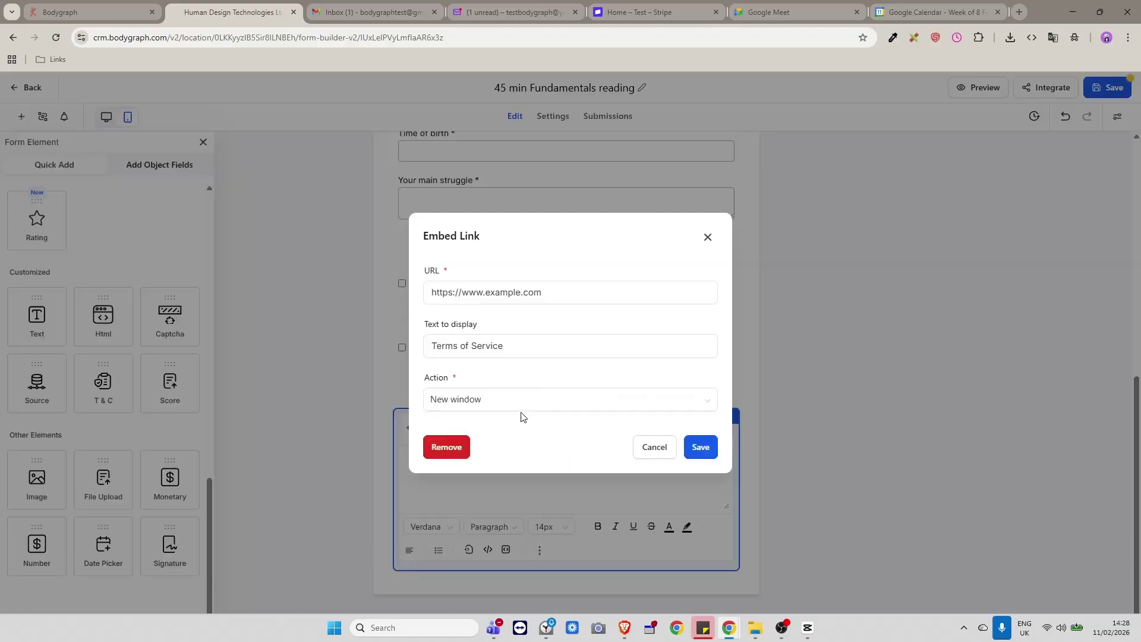
left_click_drag(575, 295, 426, 294)
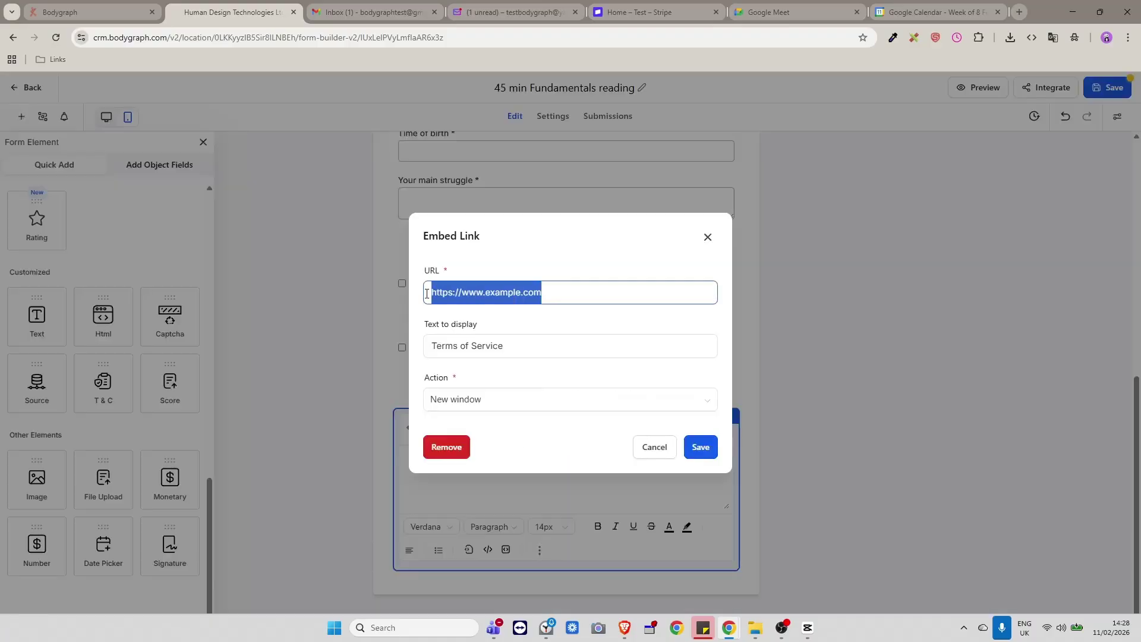
left_click(707, 237)
left_click(602, 468)
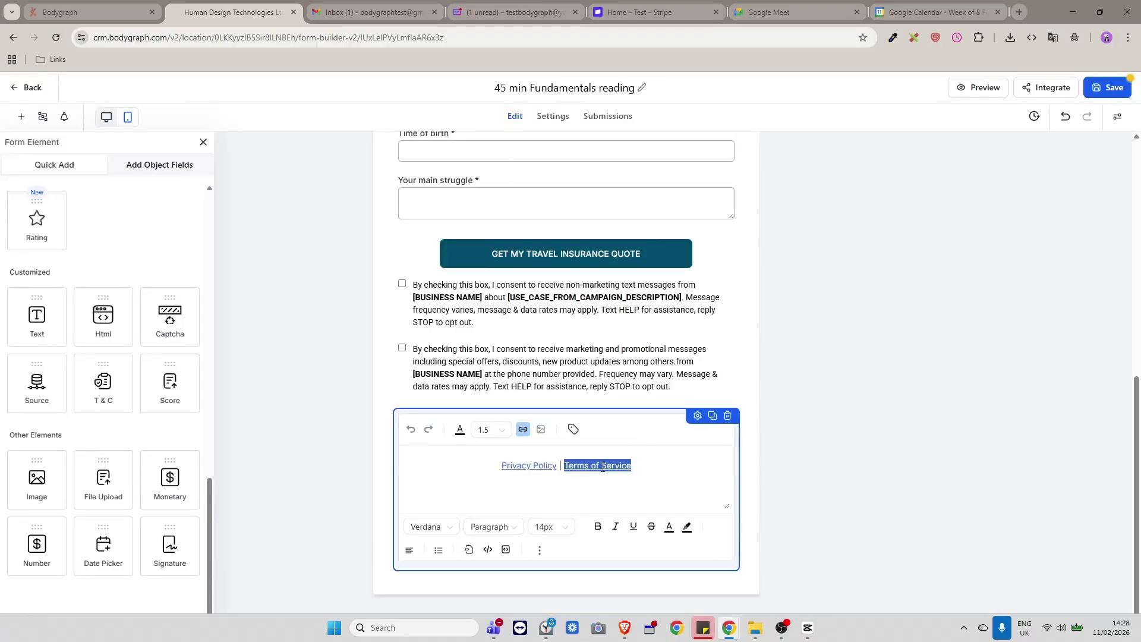
left_click(523, 429)
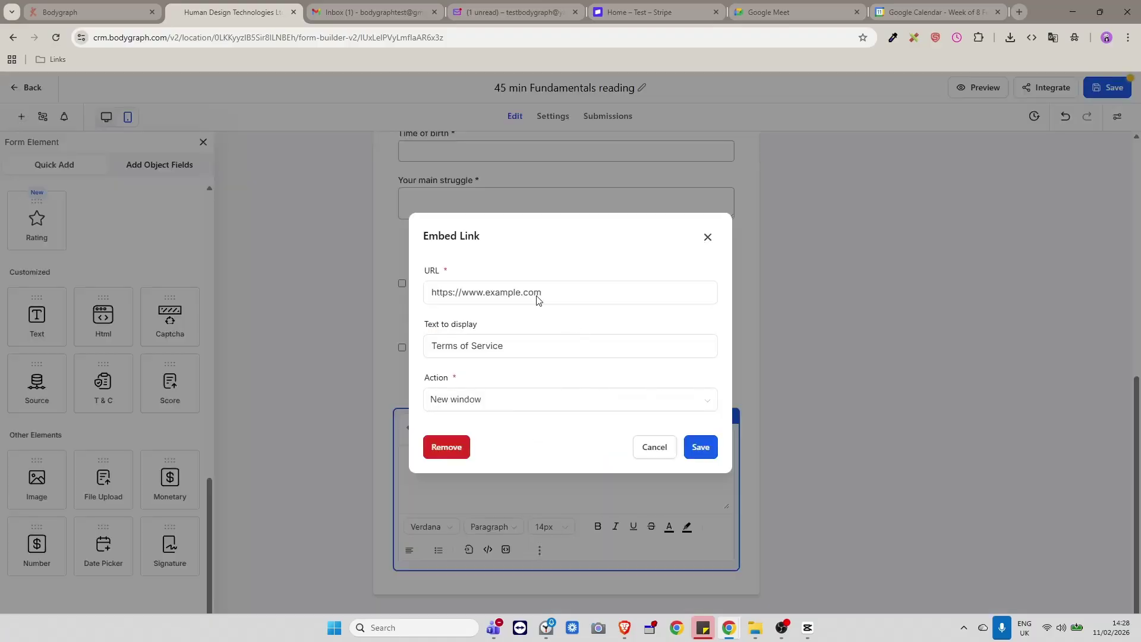
left_click(707, 237)
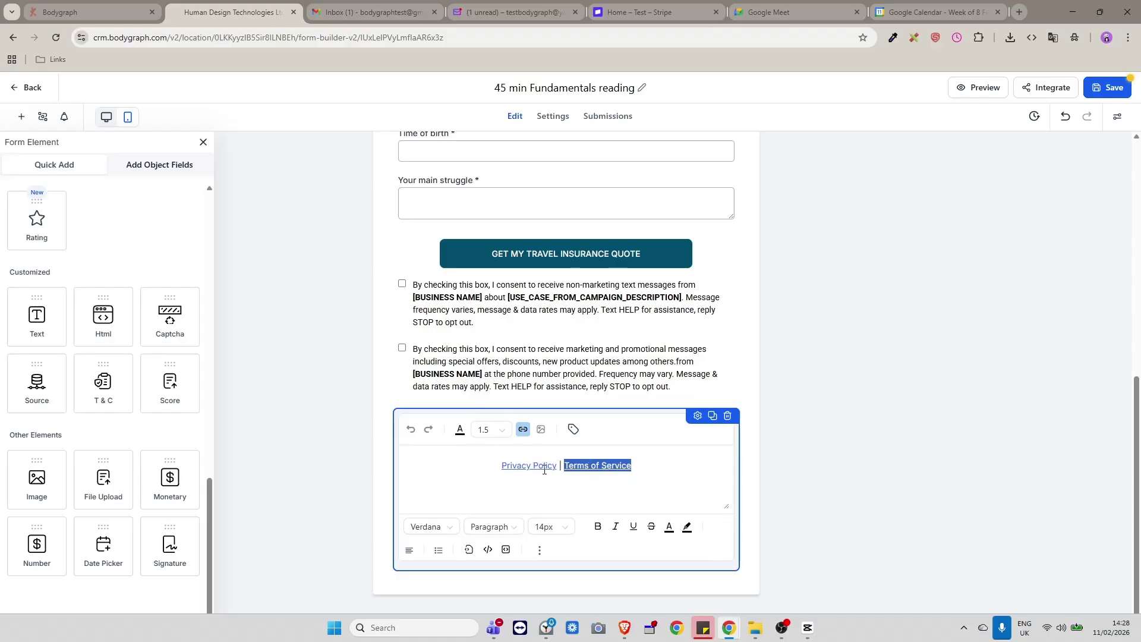
left_click(633, 464)
double_click(609, 470)
left_click(523, 429)
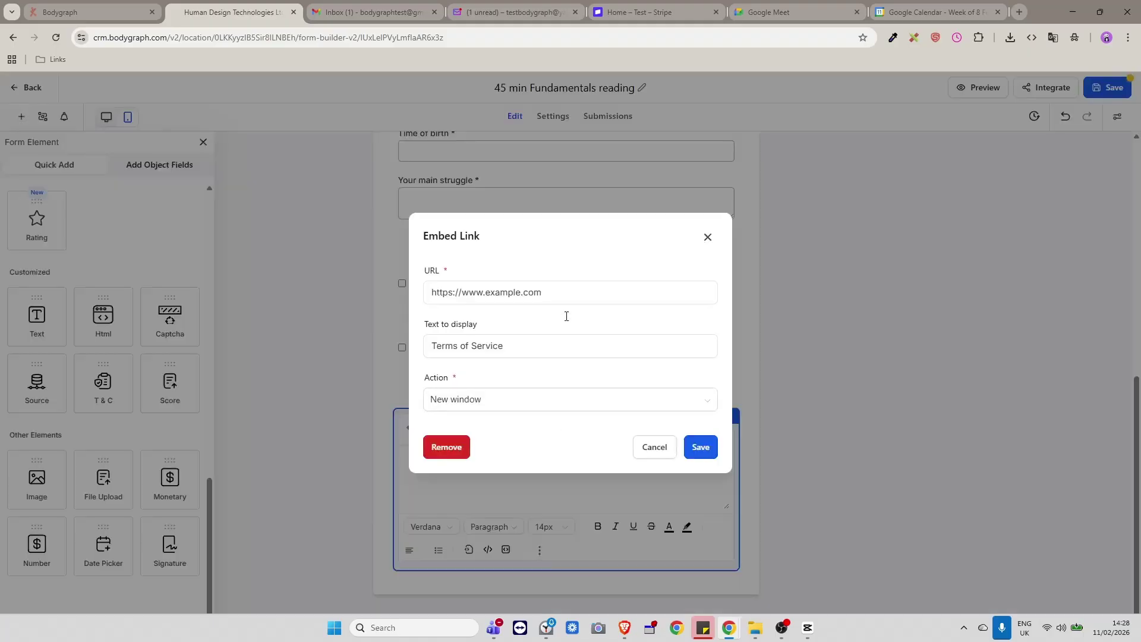
left_click(707, 238)
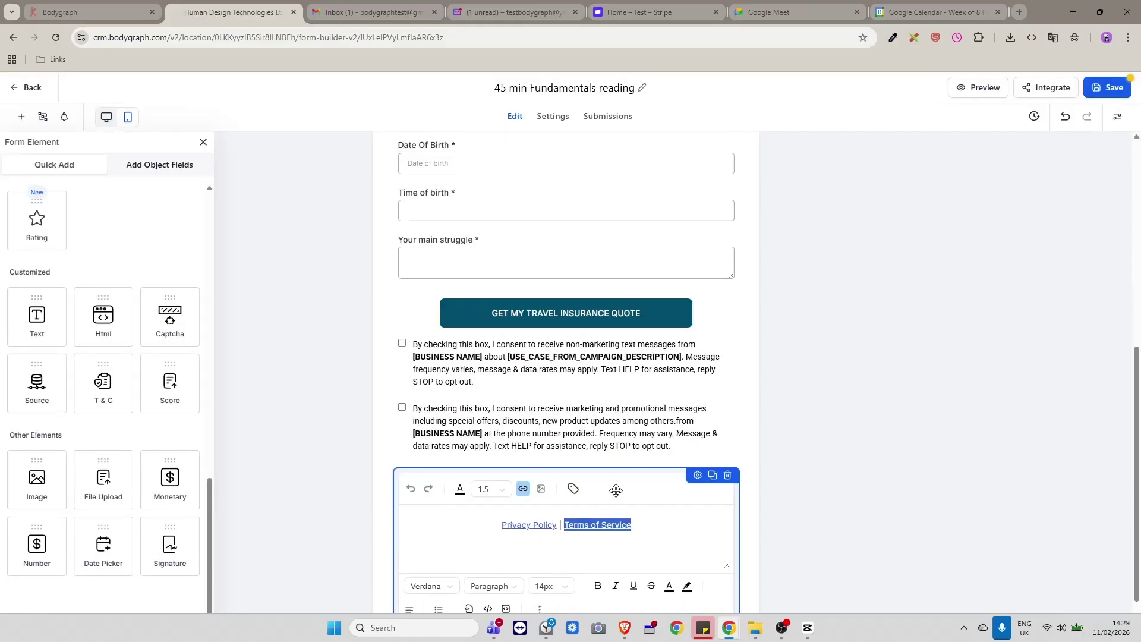
scroll(615, 490, "down", 1)
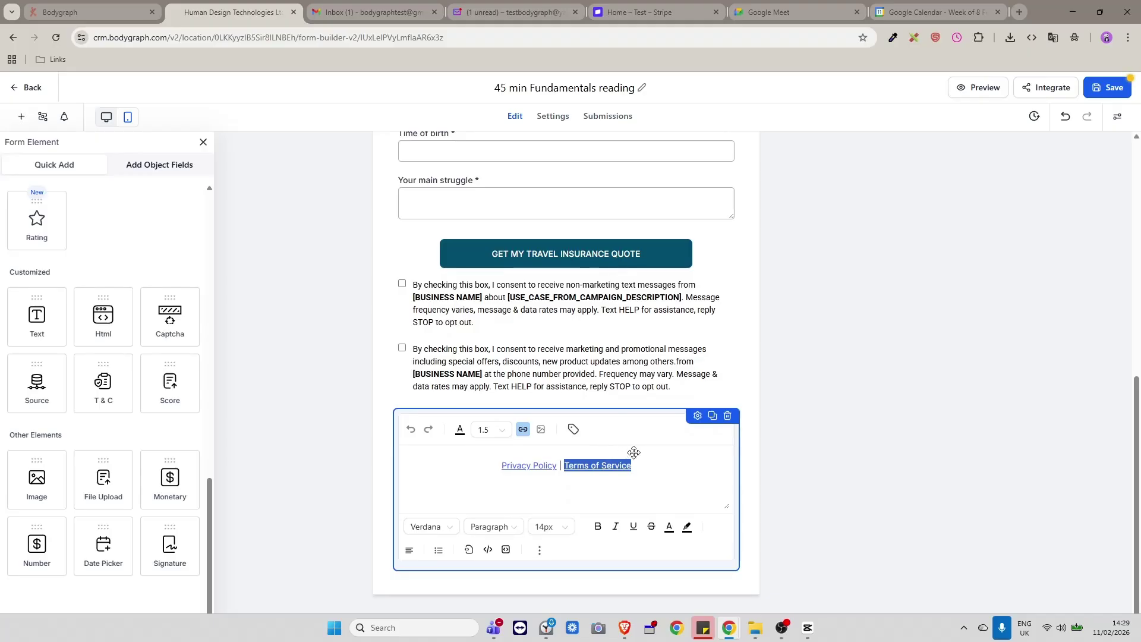
scroll(629, 452, "up", 1)
scroll(594, 487, "down", 1)
scroll(562, 399, "up", 4)
scroll(535, 371, "down", 1)
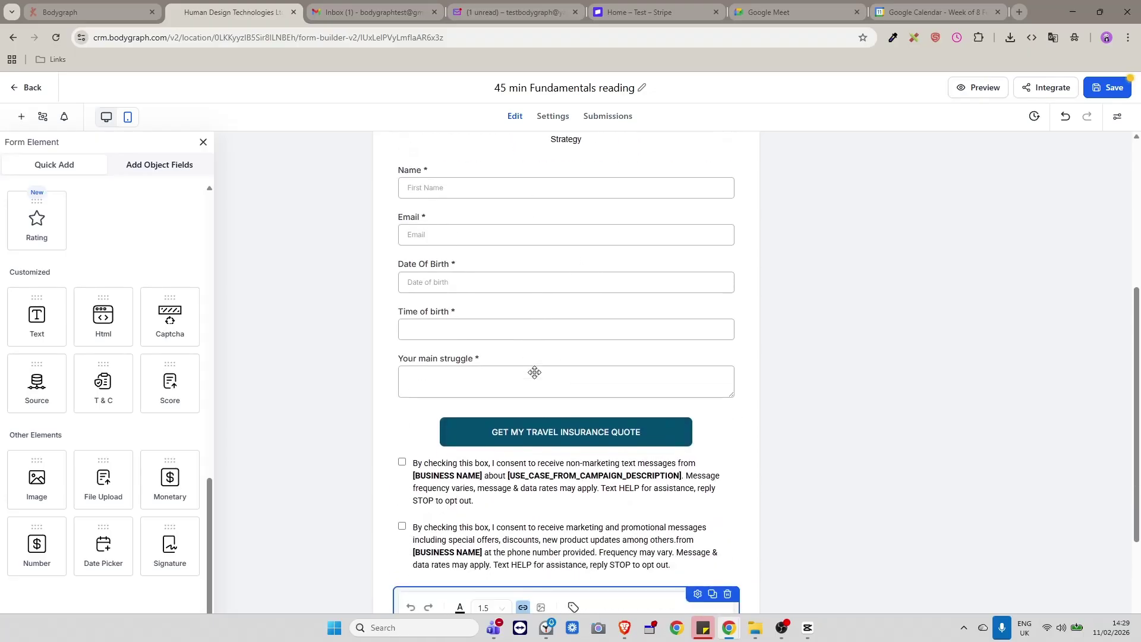
scroll(535, 372, "down", 3)
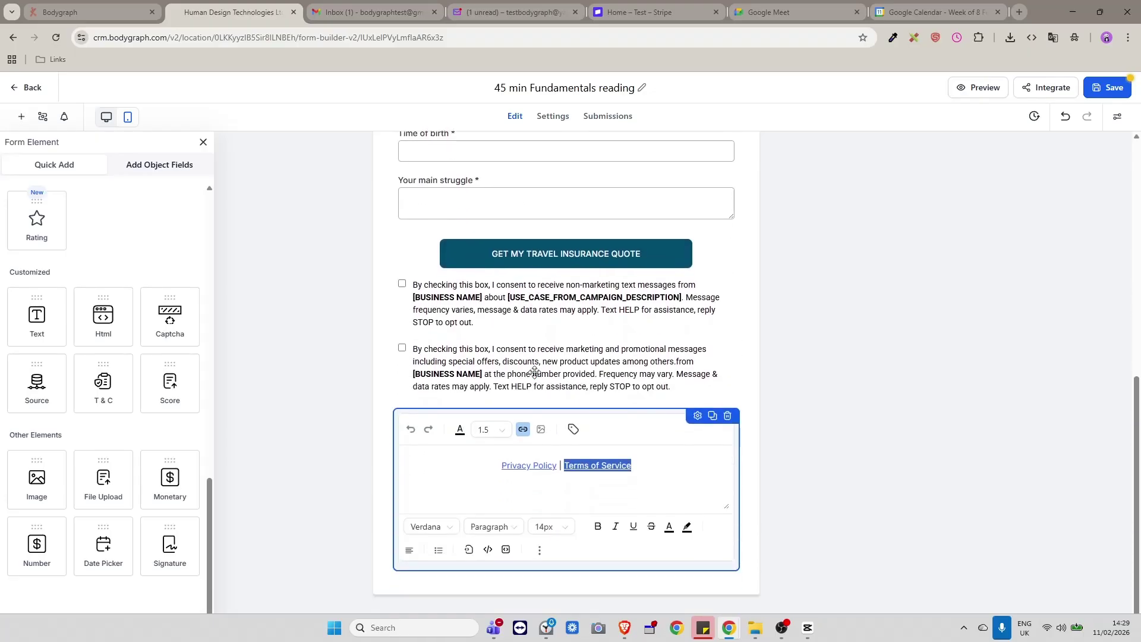
scroll(535, 372, "up", 2)
scroll(553, 364, "down", 2)
scroll(681, 488, "up", 4)
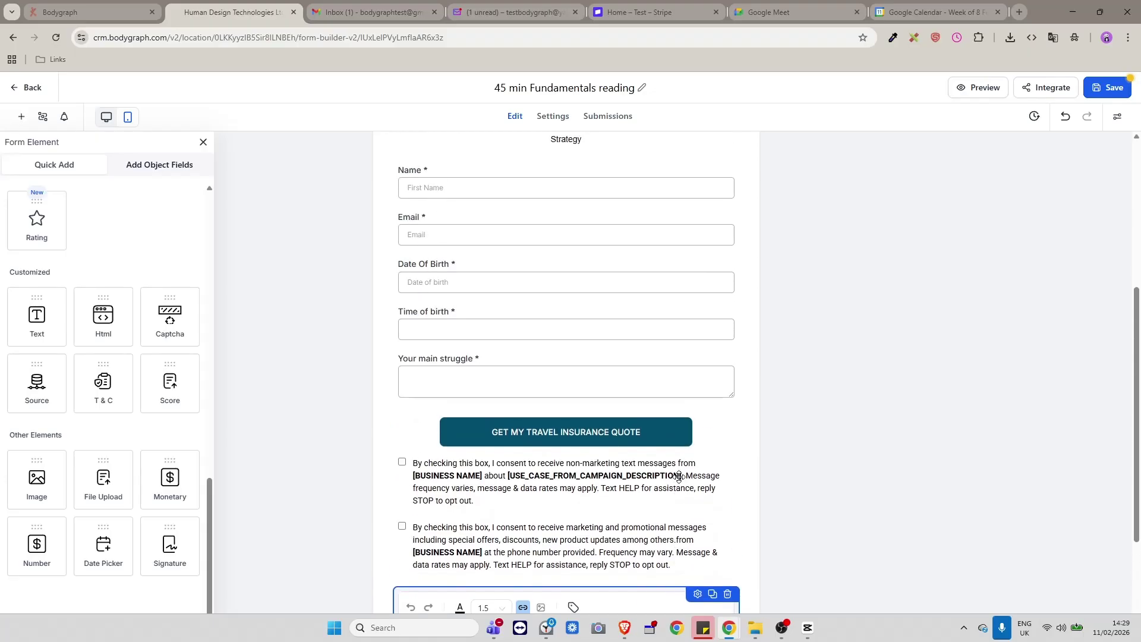
scroll(679, 478, "down", 1)
scroll(678, 478, "down", 2)
scroll(653, 428, "down", 1)
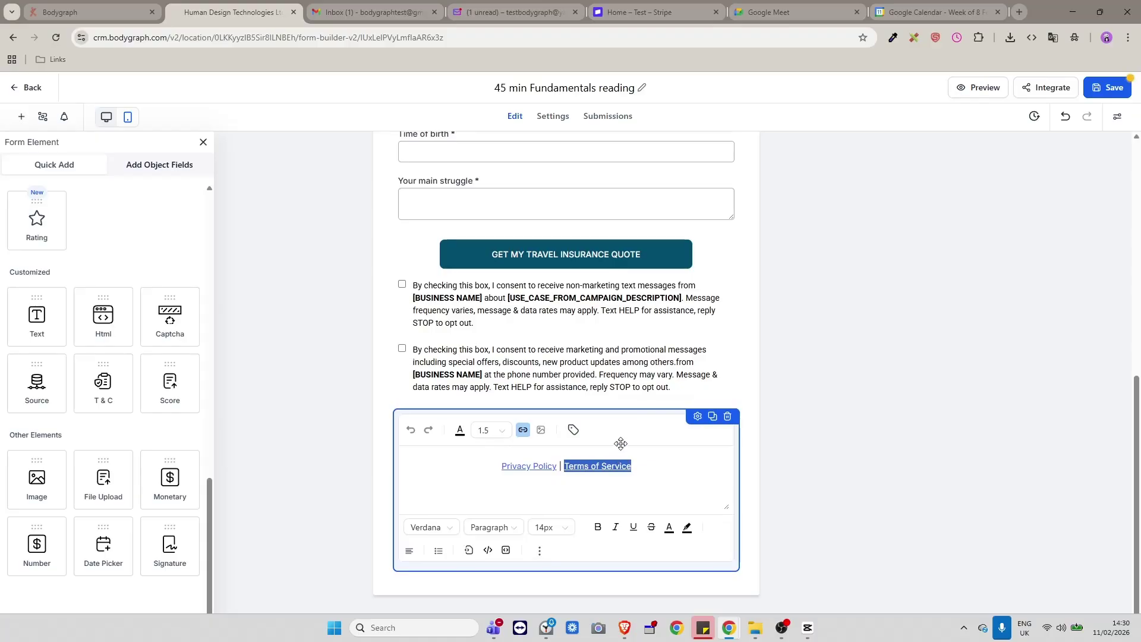
scroll(624, 455, "up", 3)
scroll(627, 454, "up", 1)
scroll(627, 459, "down", 4)
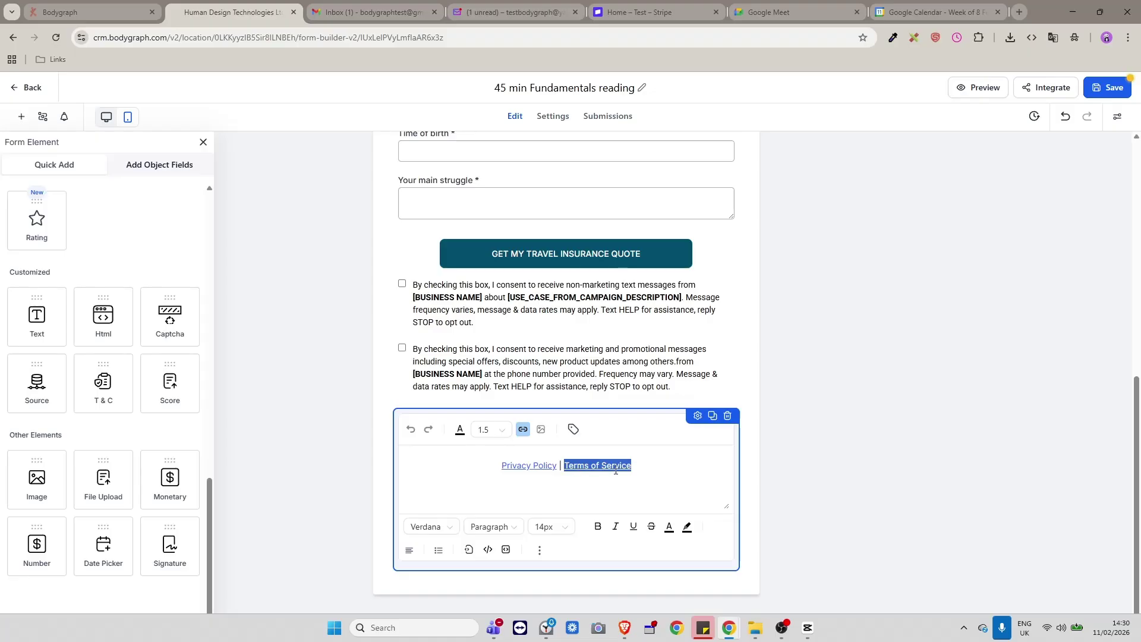
scroll(584, 464, "up", 1)
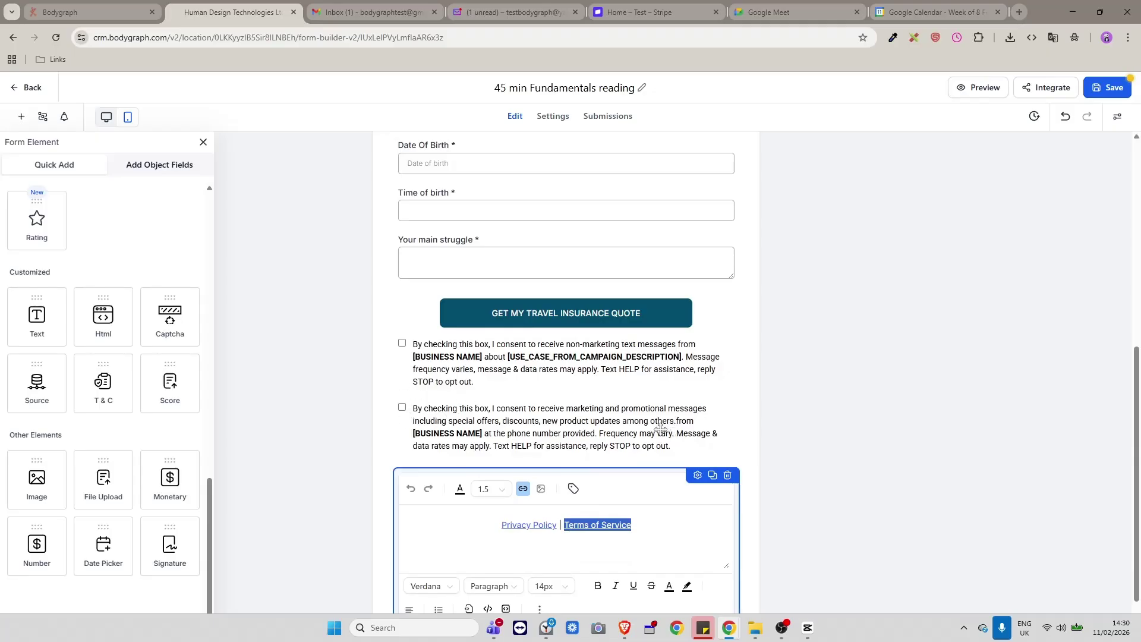
scroll(660, 430, "up", 1)
scroll(649, 448, "down", 1)
scroll(643, 410, "down", 1)
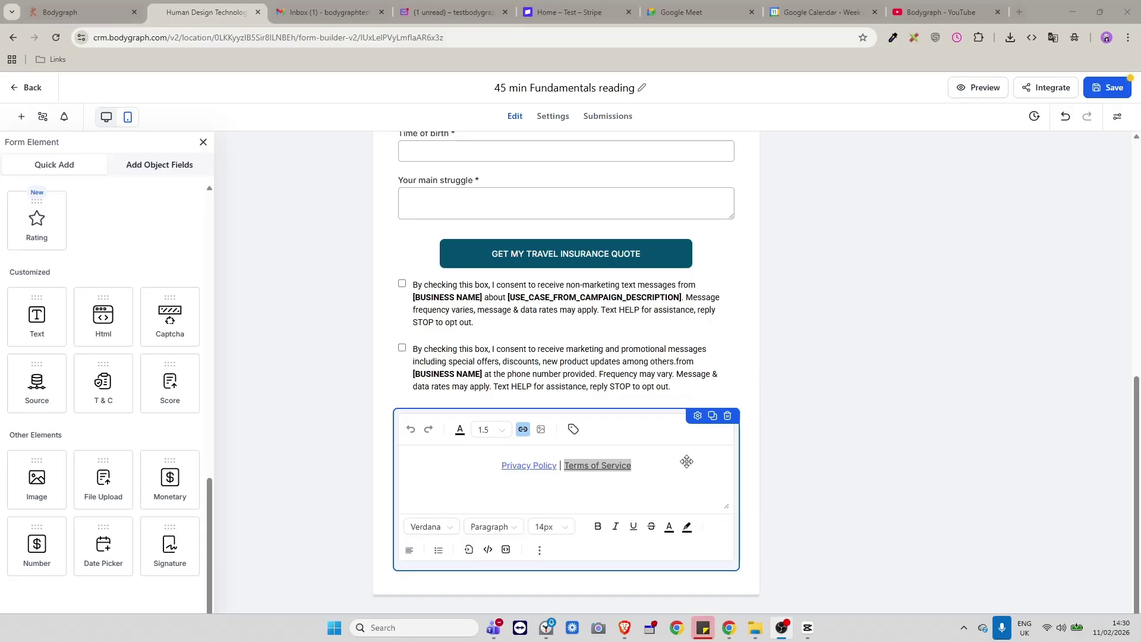
scroll(681, 457, "up", 1)
scroll(680, 457, "up", 2)
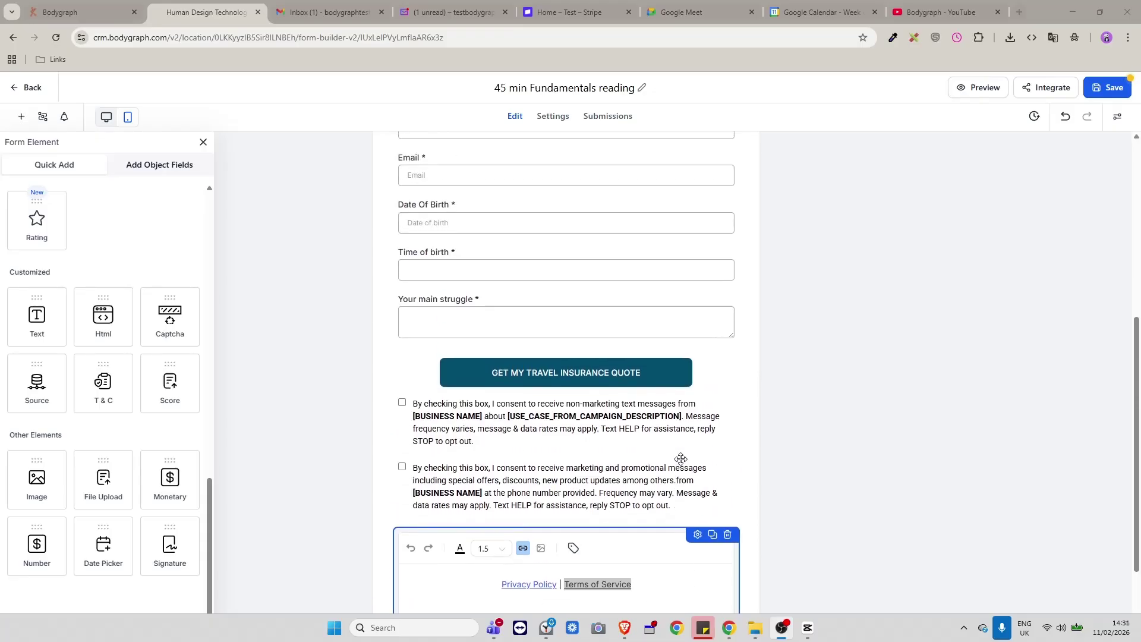
scroll(681, 457, "down", 2)
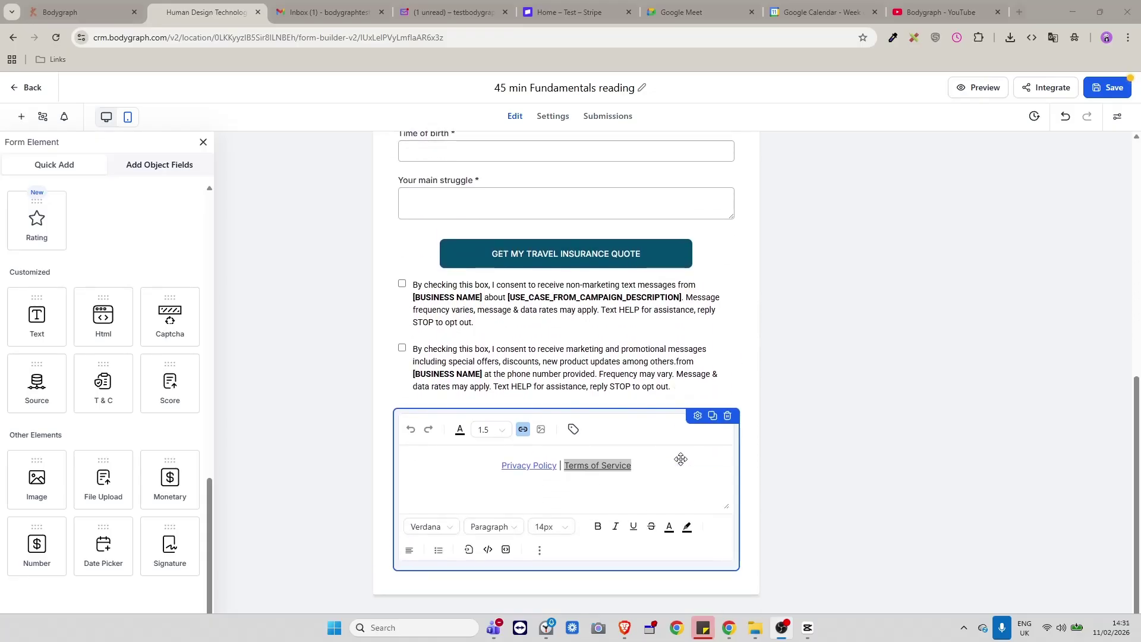
scroll(680, 459, "up", 1)
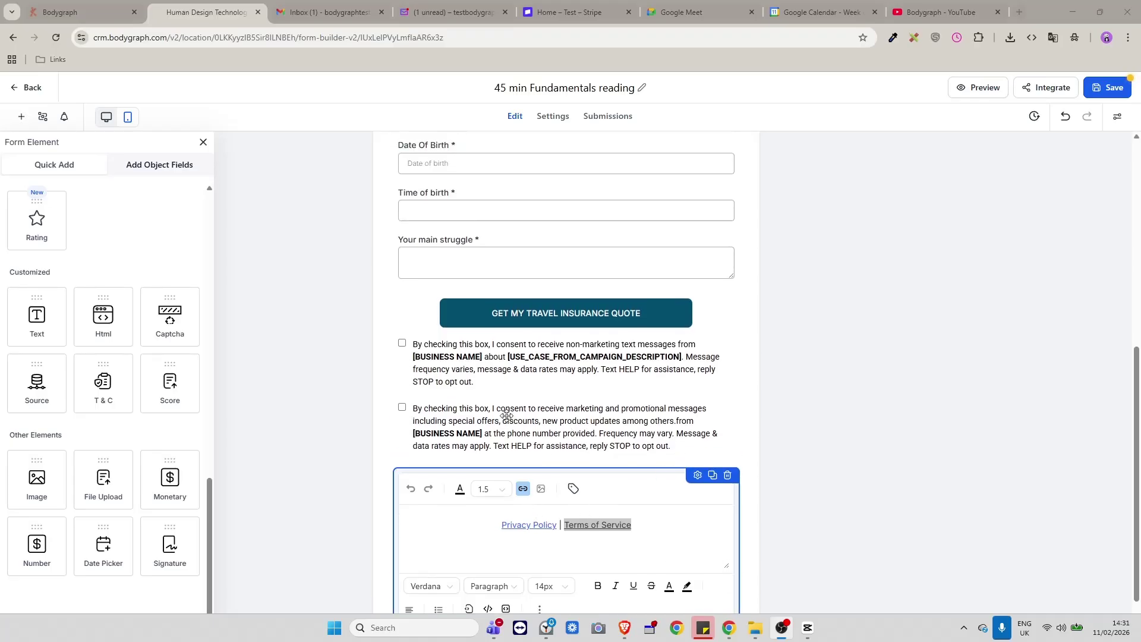
scroll(506, 414, "up", 2)
scroll(506, 414, "up", 2)
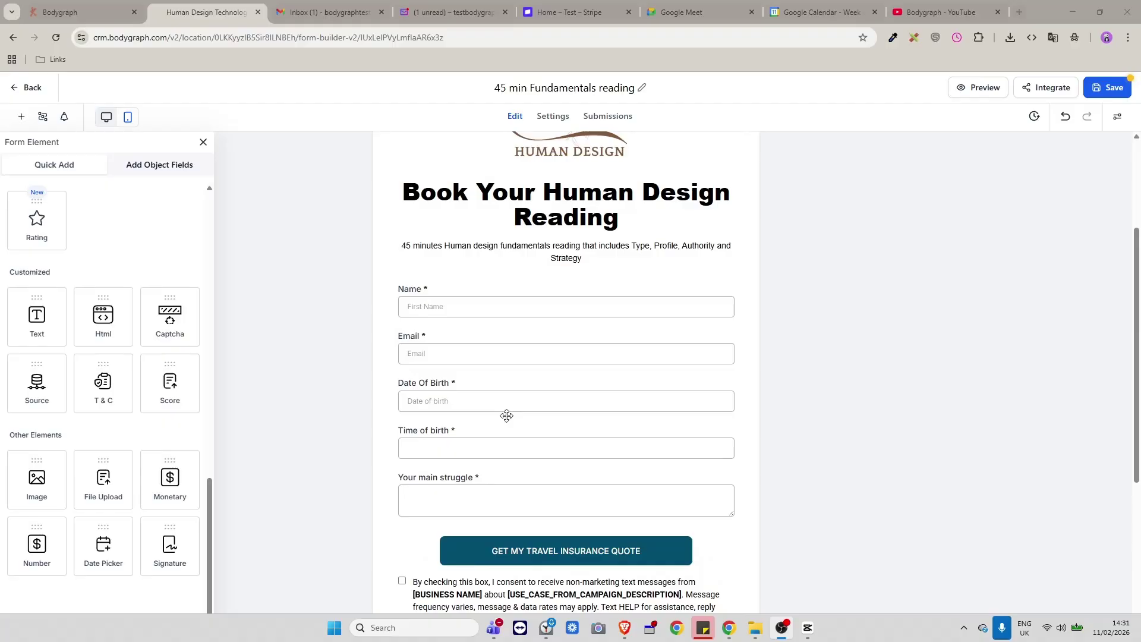
scroll(506, 415, "up", 2)
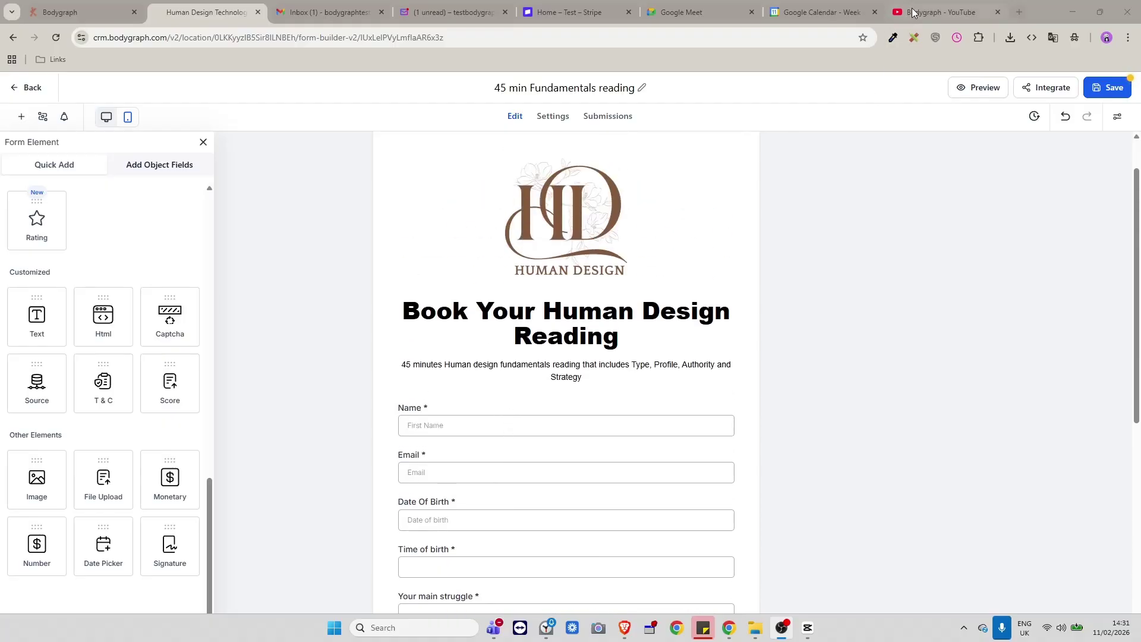
left_click(913, 12)
scroll(716, 224, "down", 2)
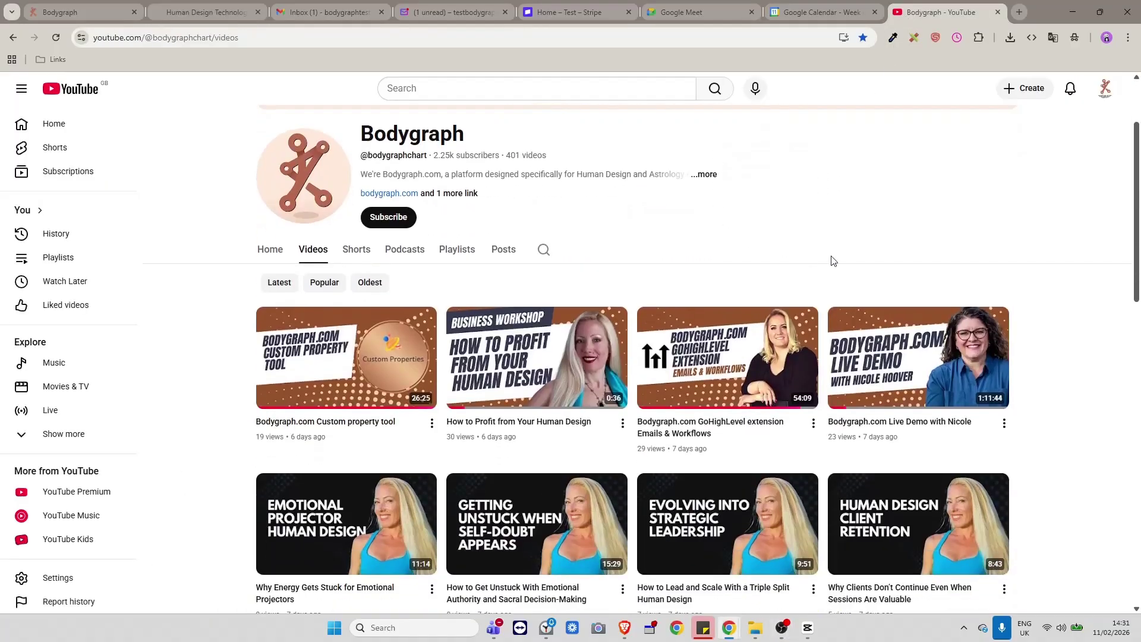
scroll(833, 261, "down", 5)
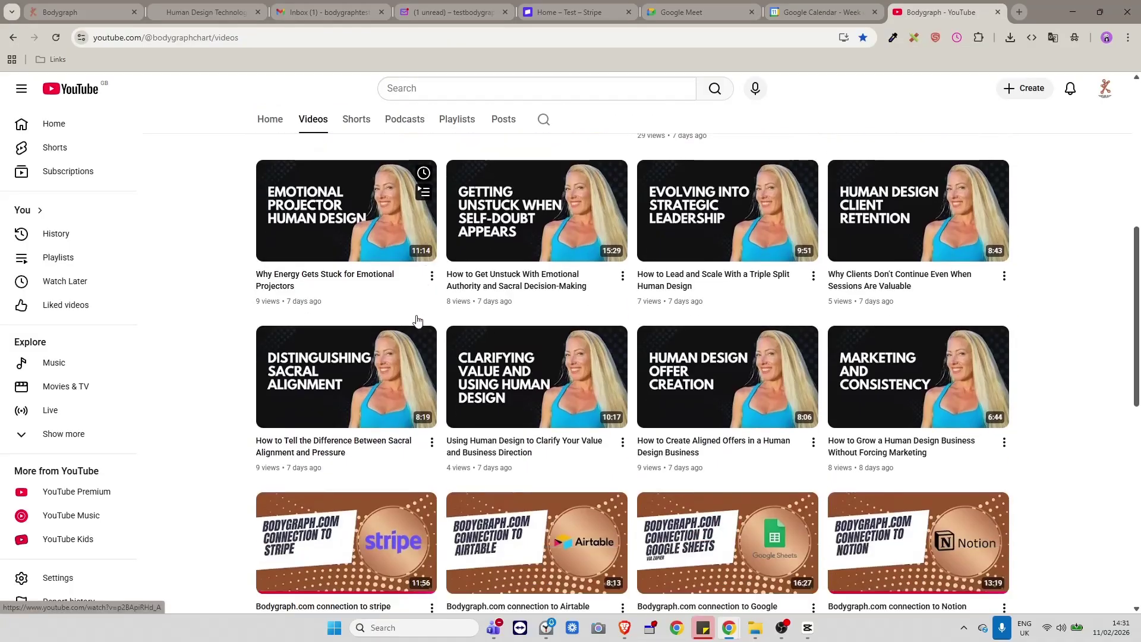
scroll(416, 321, "down", 5)
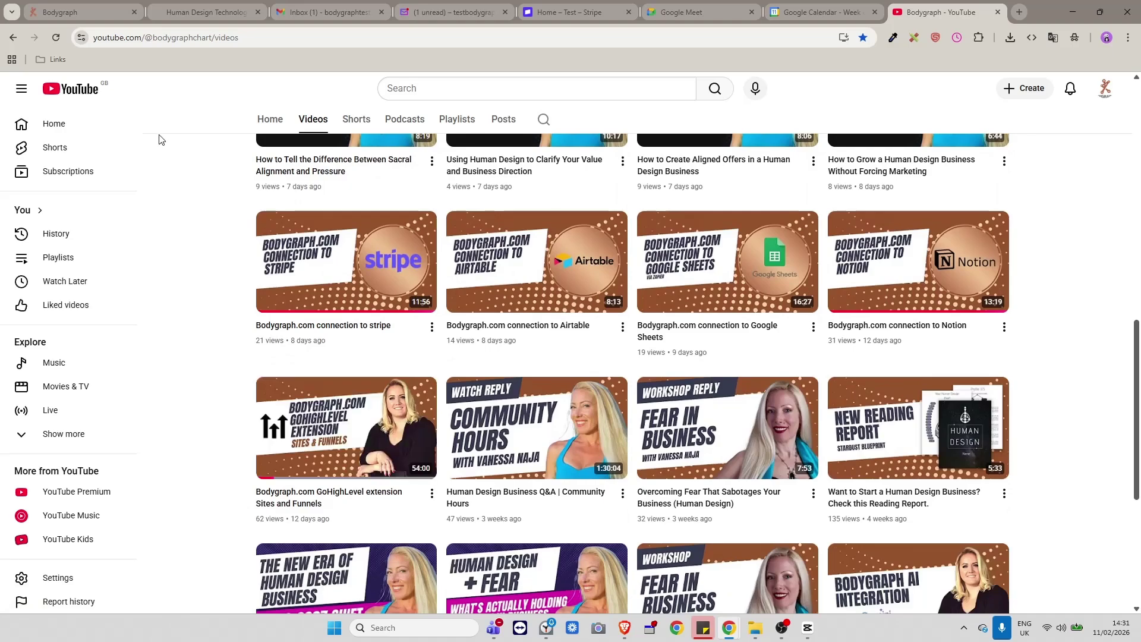
left_click(172, 6)
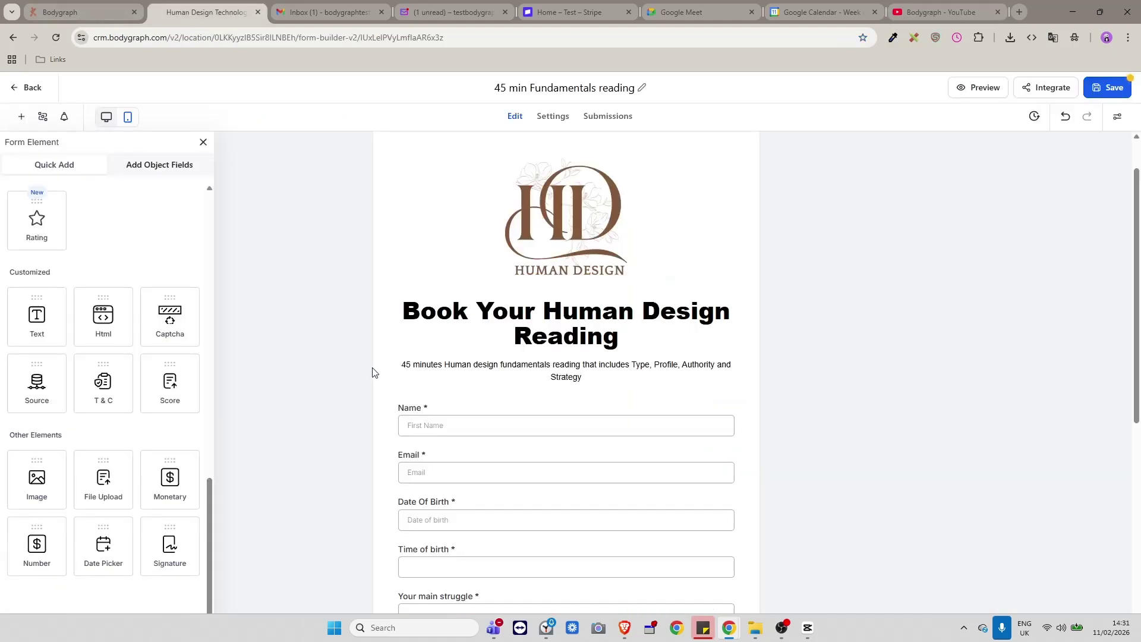
Deselect the new T&C consent checkbox and review the bottom of the form.
scroll(374, 371, "down", 3)
scroll(377, 386, "down", 2)
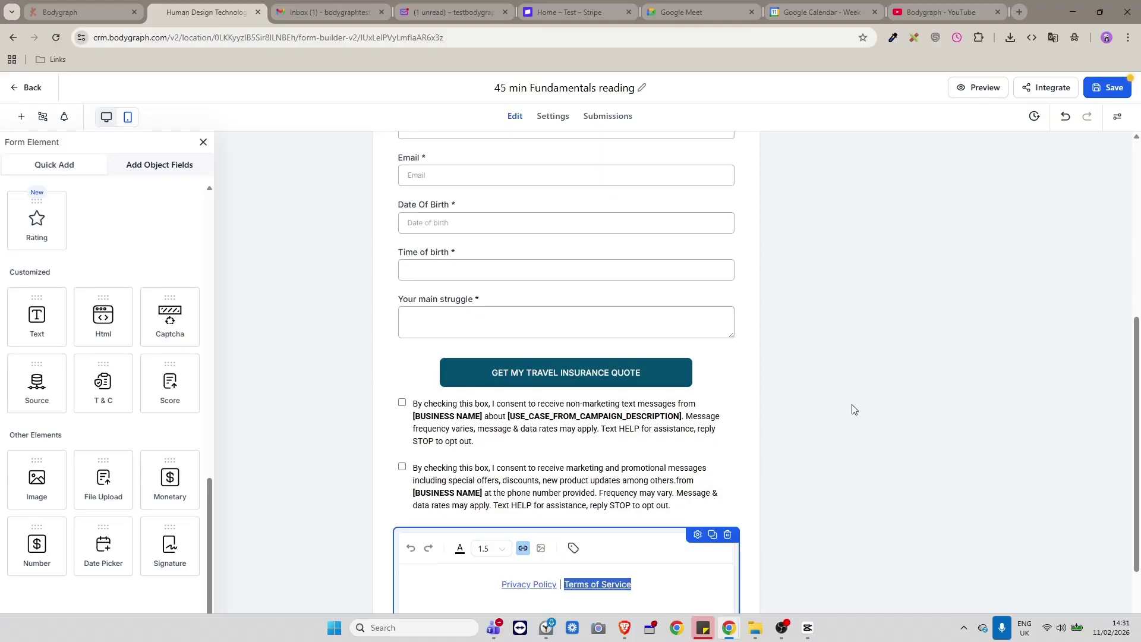
scroll(847, 372, "down", 1)
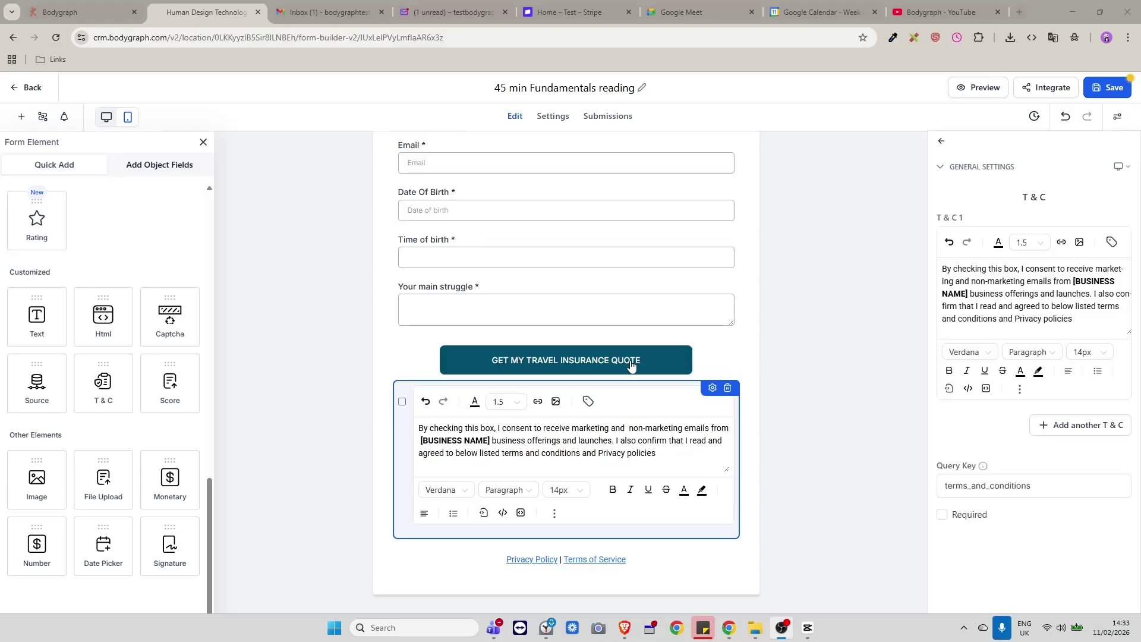
left_click(748, 426)
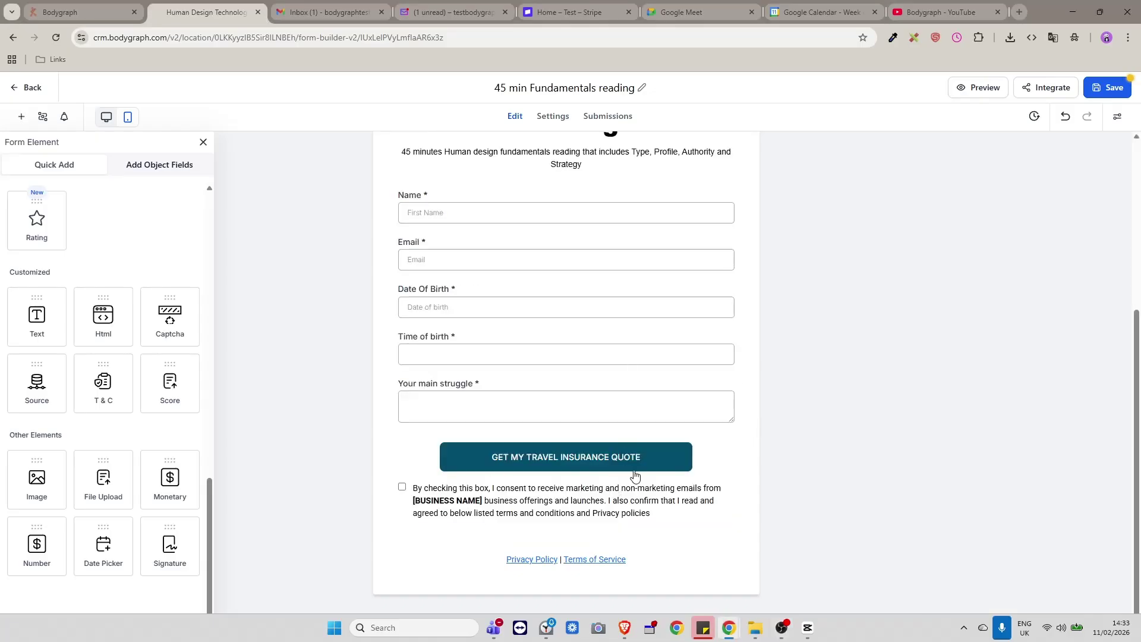
scroll(650, 394, "up", 4)
scroll(652, 398, "up", 1)
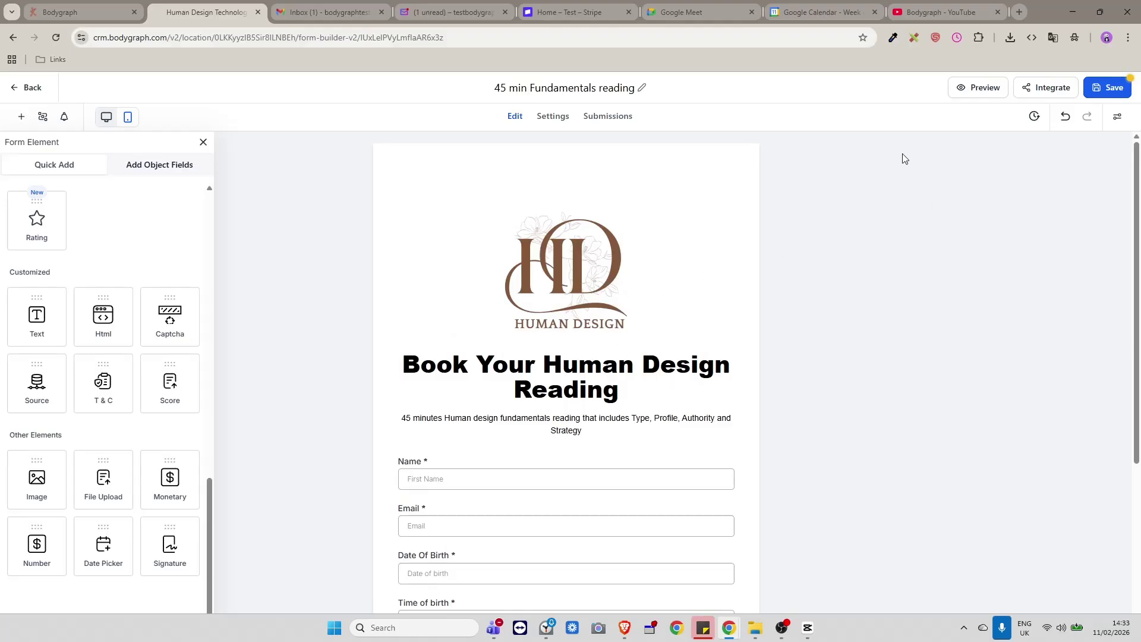
scroll(628, 303, "down", 5)
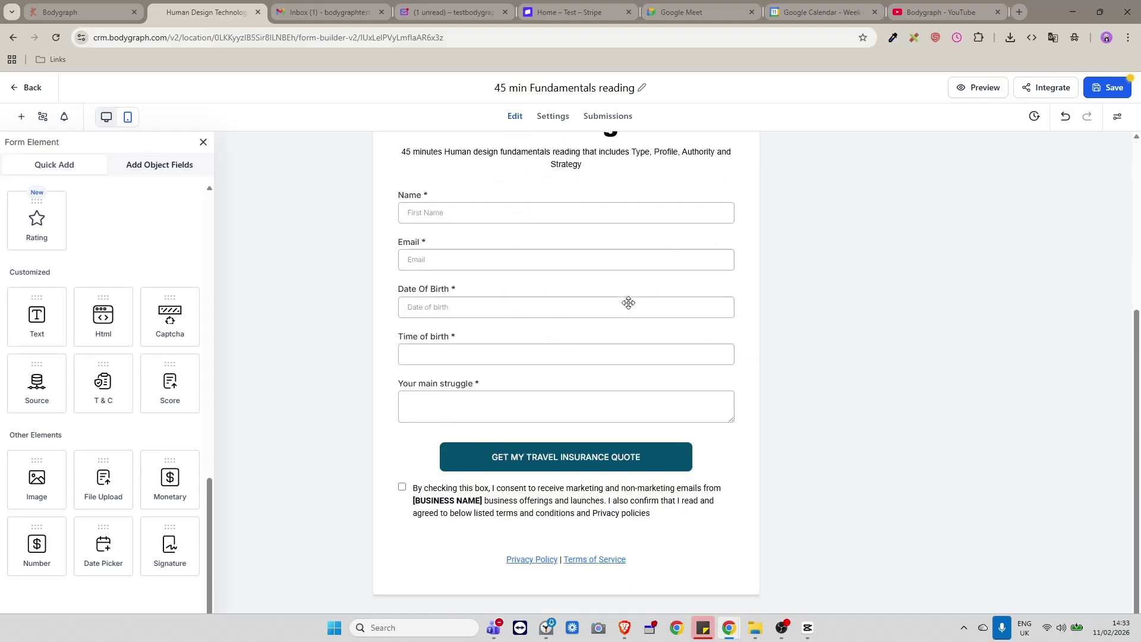
Save '45 min Fundamentals reading', look it over, and go back to Sites > Forms.
left_click(1114, 94)
scroll(564, 294, "up", 1)
scroll(564, 295, "up", 3)
scroll(563, 291, "down", 4)
scroll(615, 328, "up", 4)
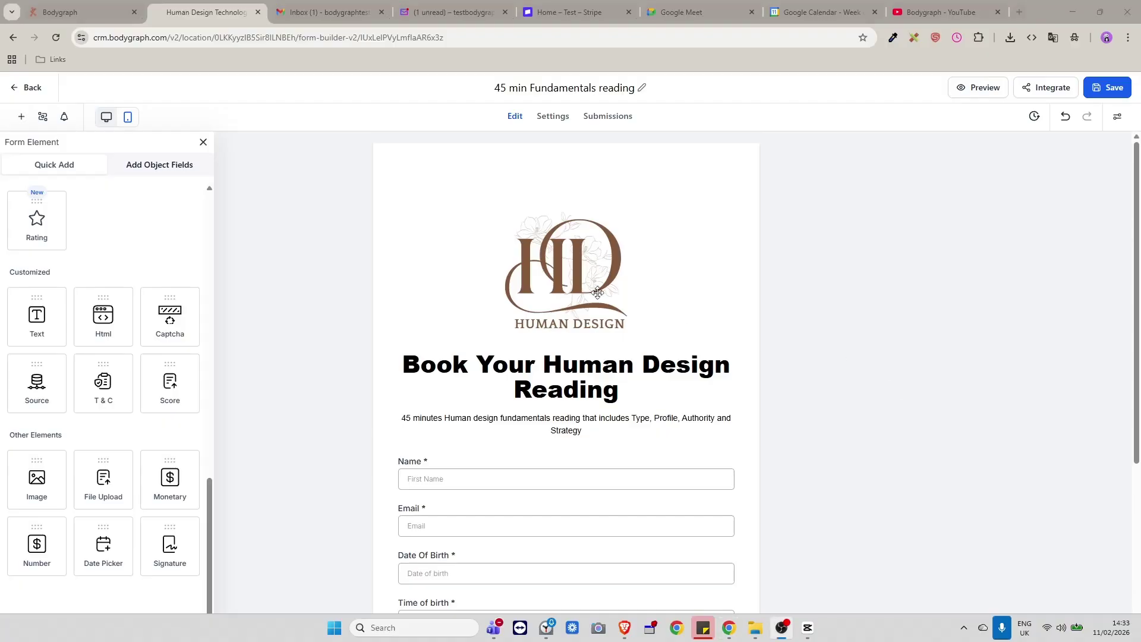
left_click(15, 90)
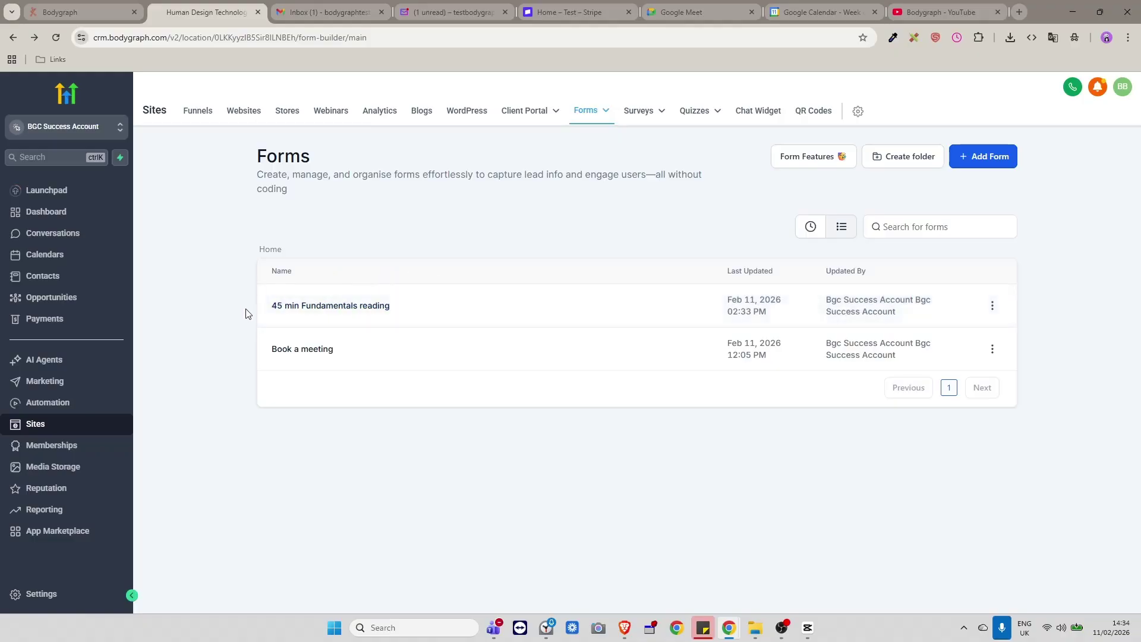
left_click(992, 307)
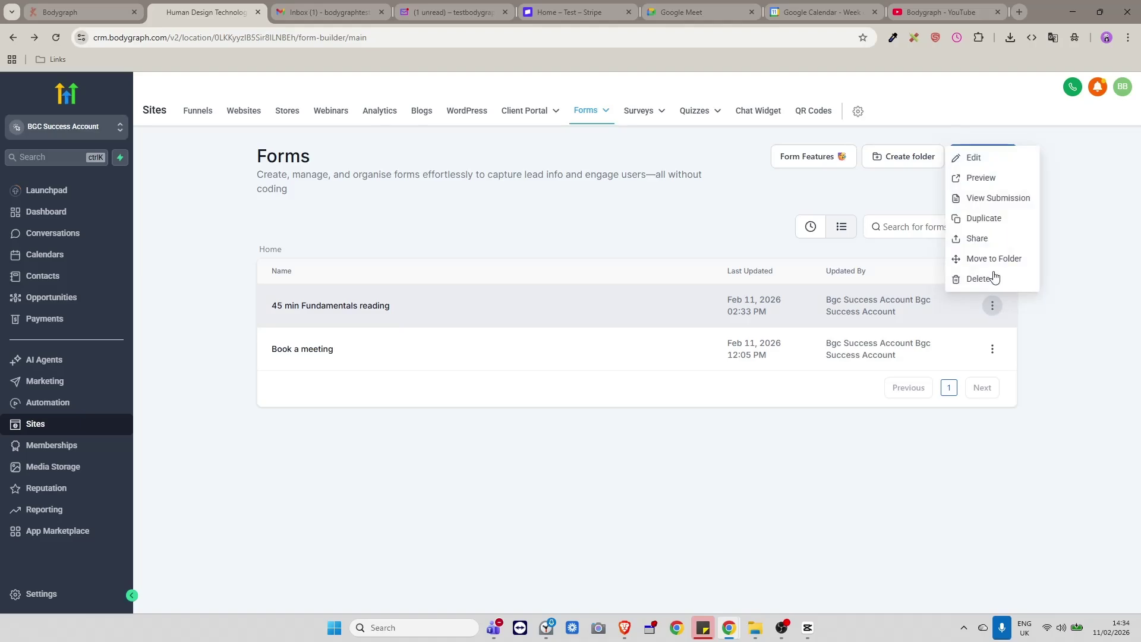
left_click(613, 458)
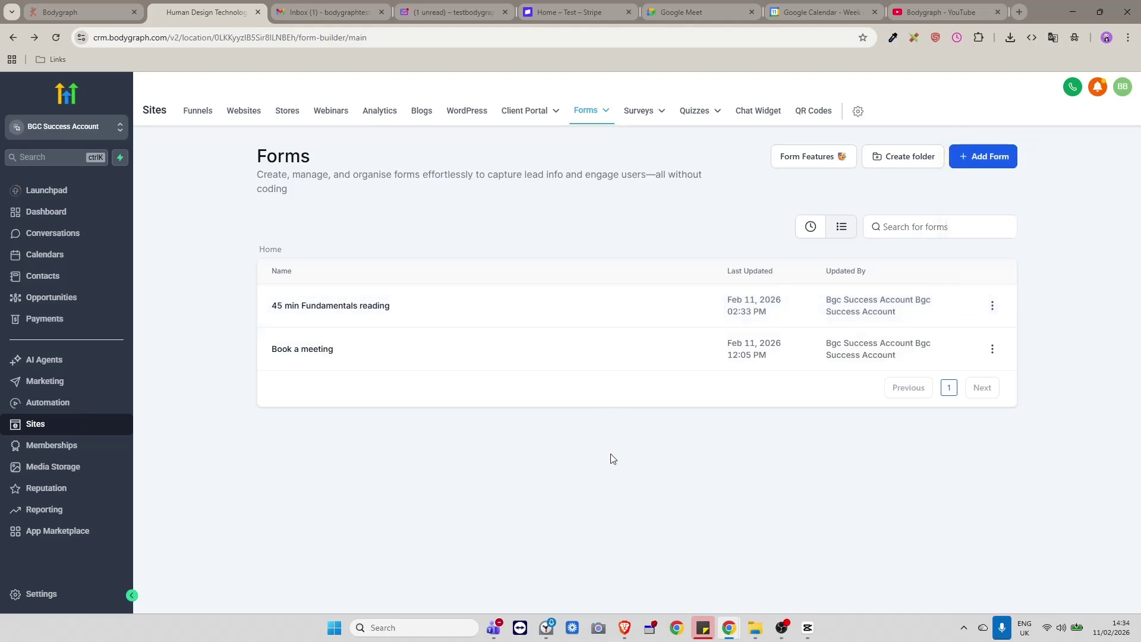
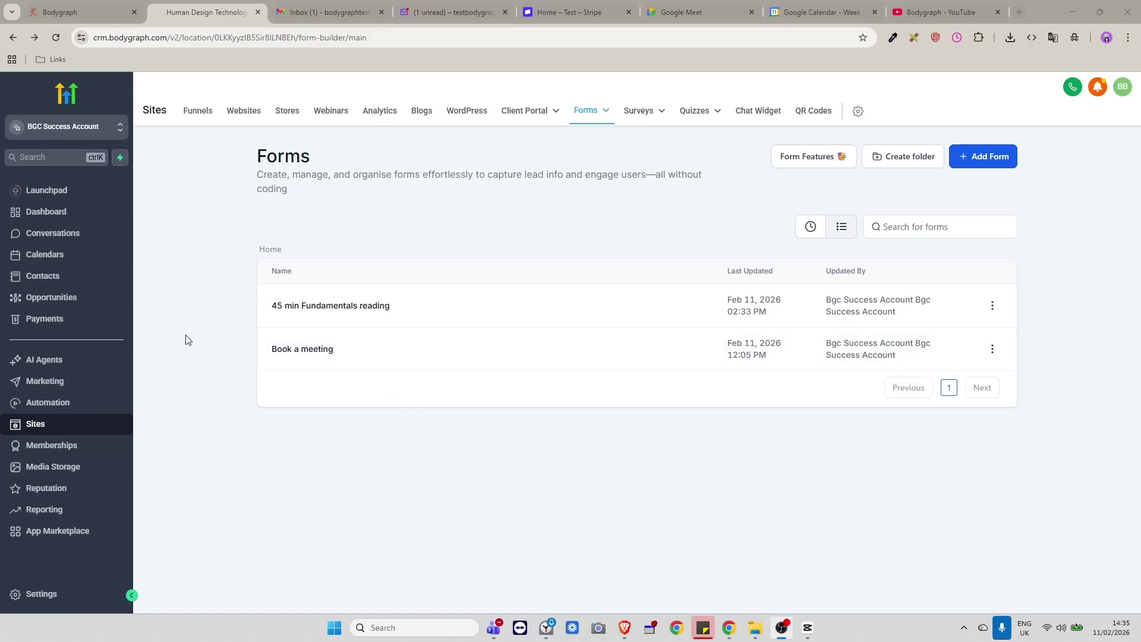
Go to the Marketing section, landing on the Social Planner page.
left_click(46, 381)
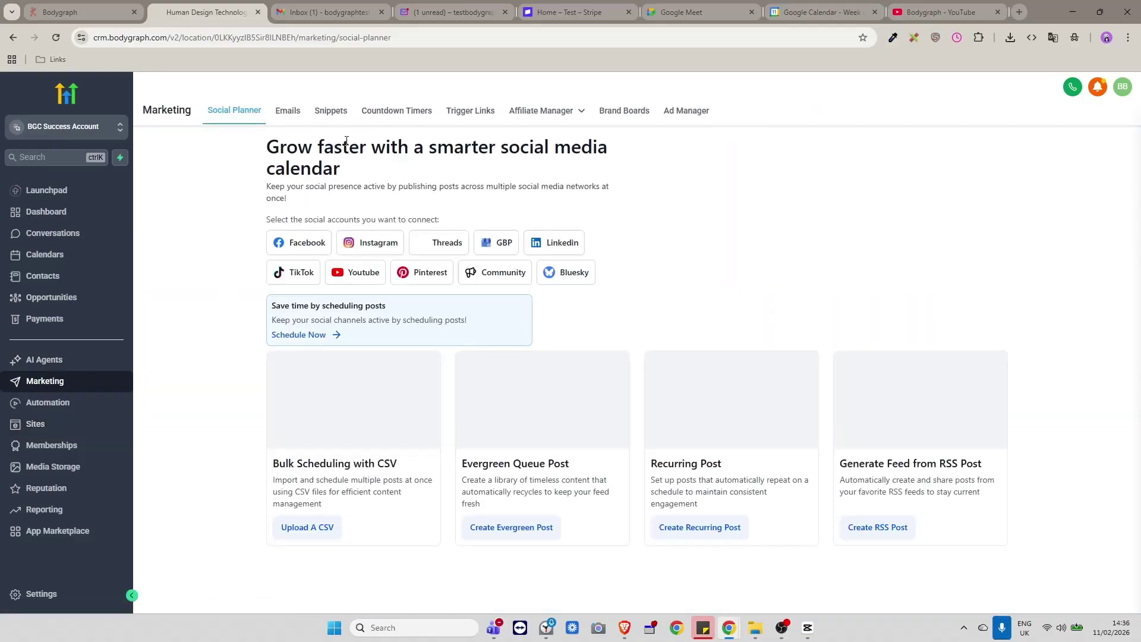
Show the Emails > Templates list and check the Welcome template's actions menu.
left_click(290, 113)
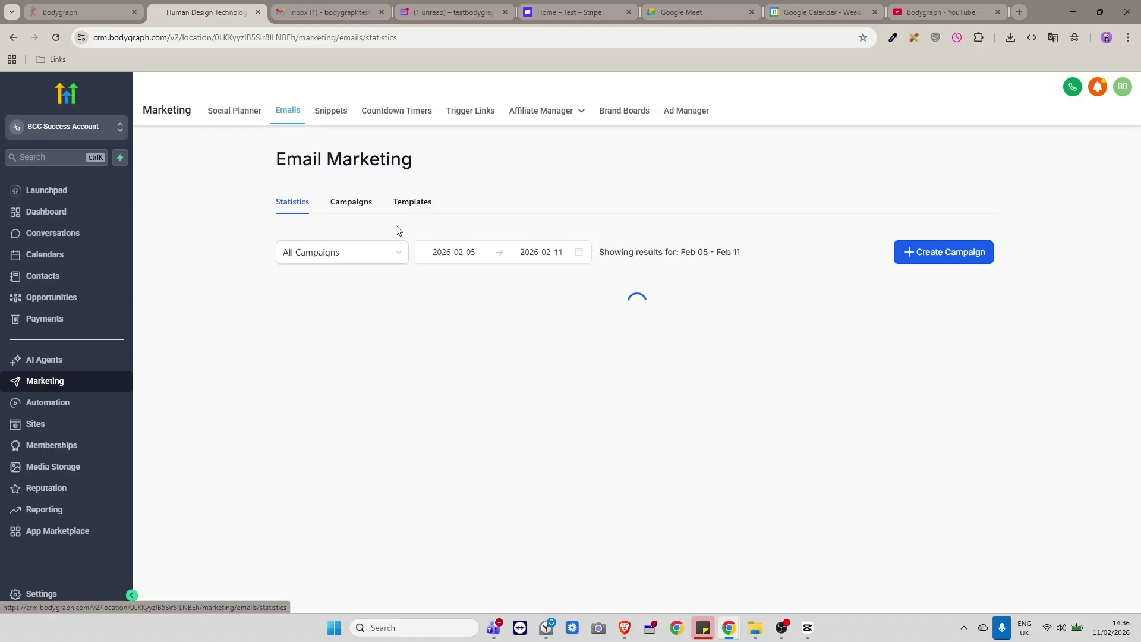
left_click(409, 205)
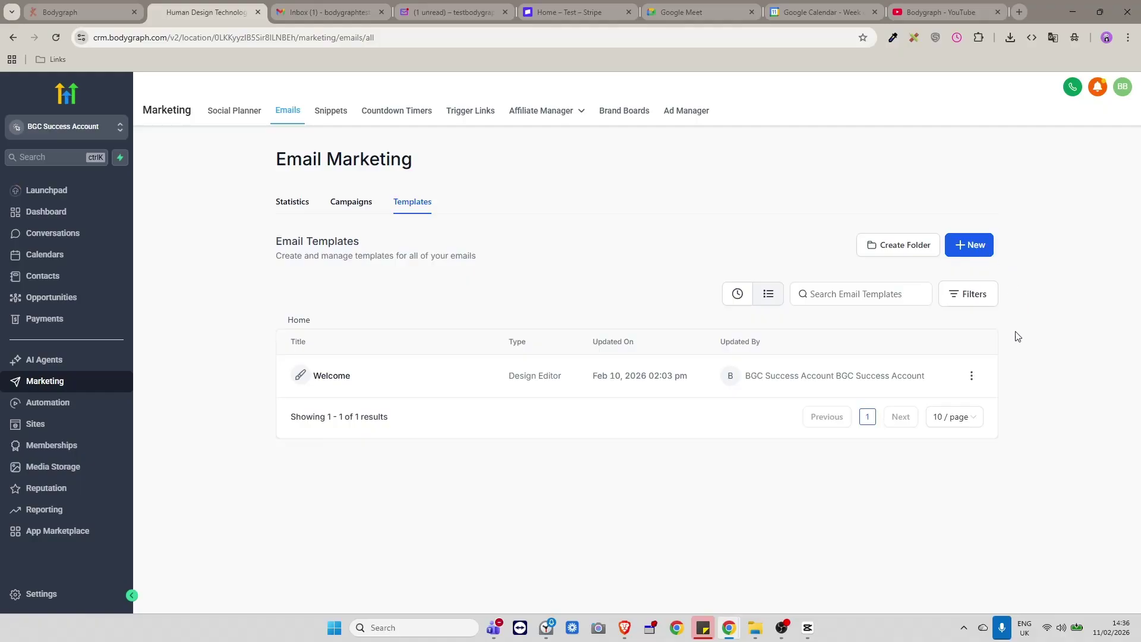
left_click(971, 377)
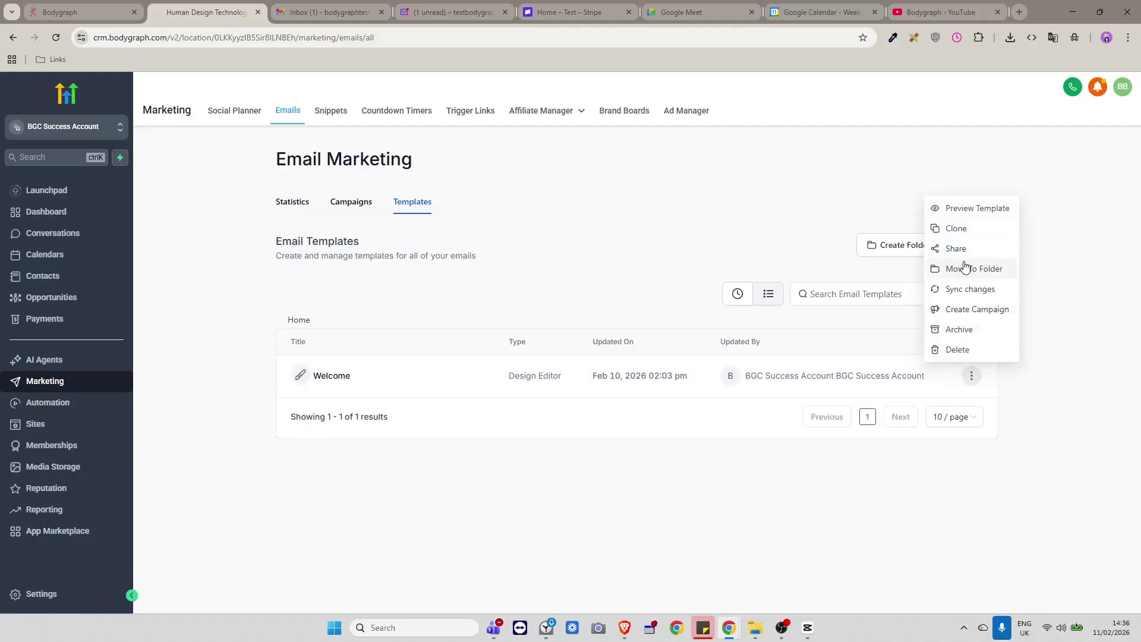
left_click(1015, 365)
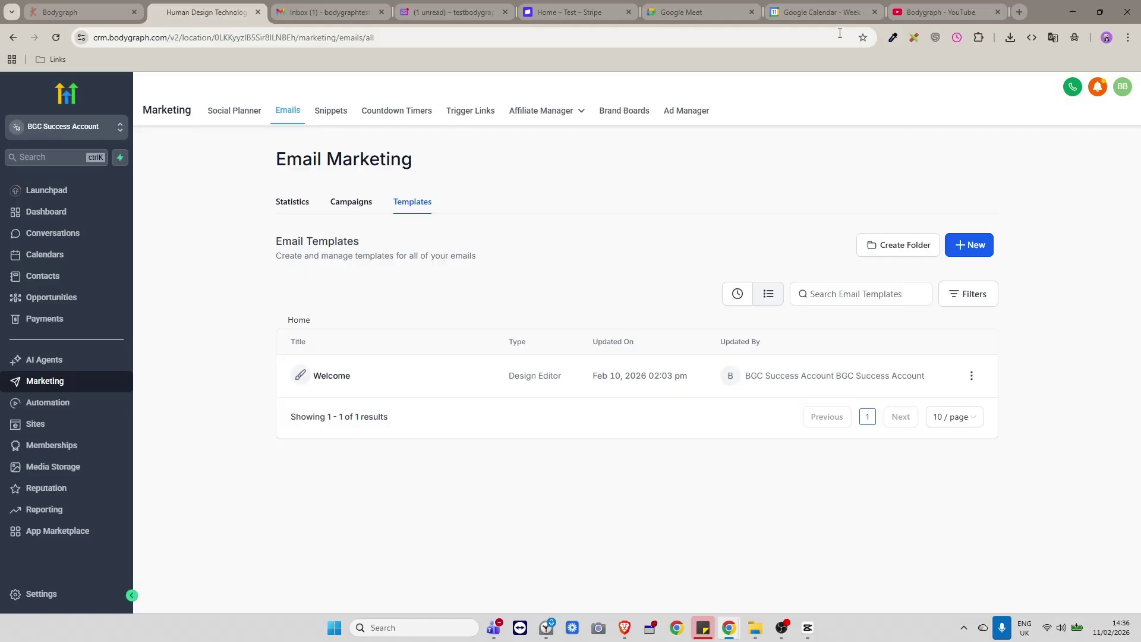
Switch to the Bodygraph YouTube tab and scroll to the top of its Videos page.
left_click(931, 11)
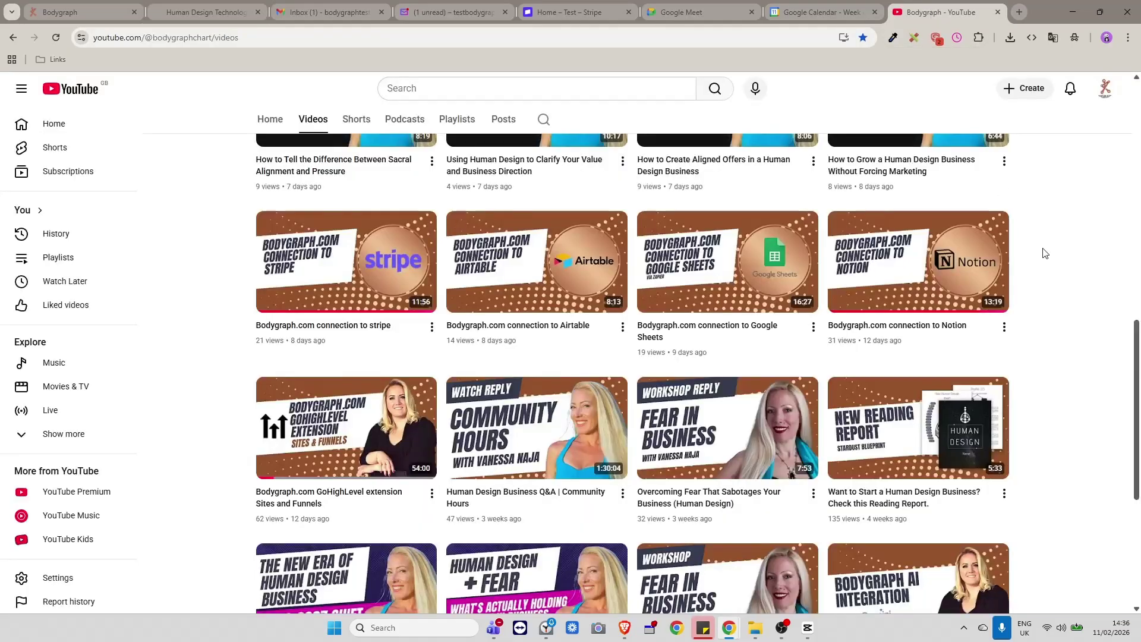
scroll(1044, 253, "up", 9)
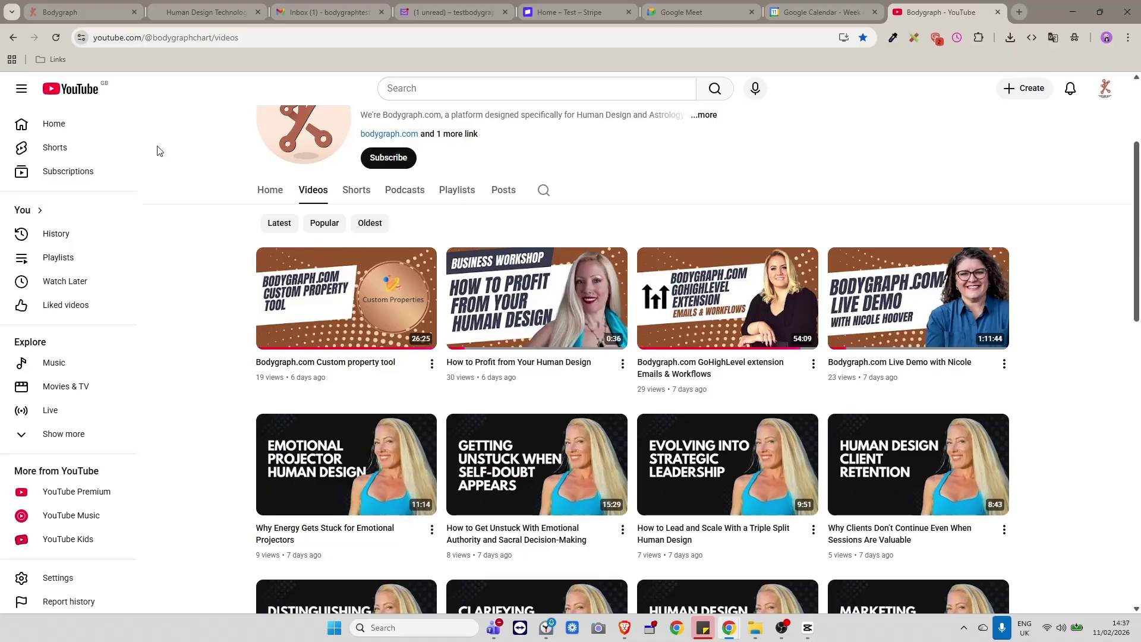
Back in the CRM, open the Email Marketing Templates library from + New.
left_click(183, 12)
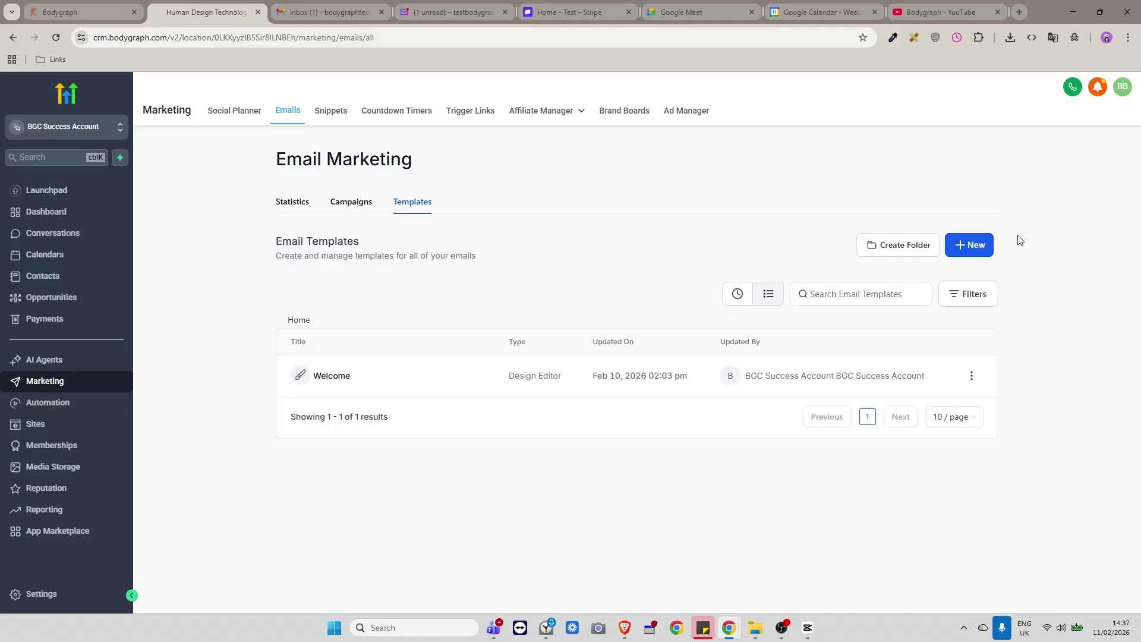
left_click(966, 248)
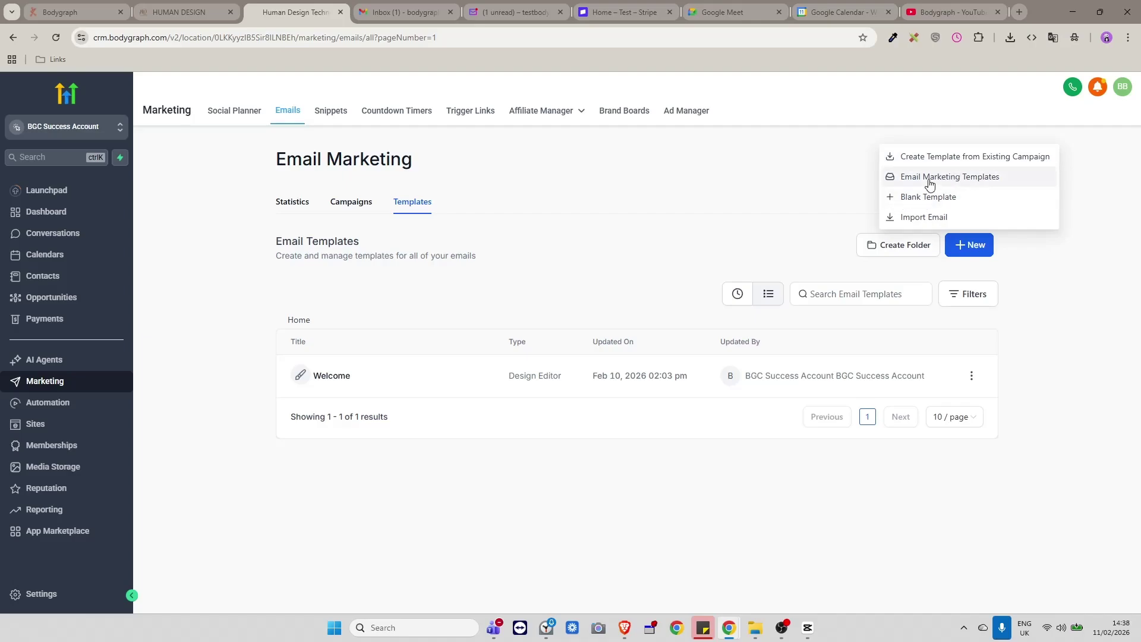
left_click(930, 184)
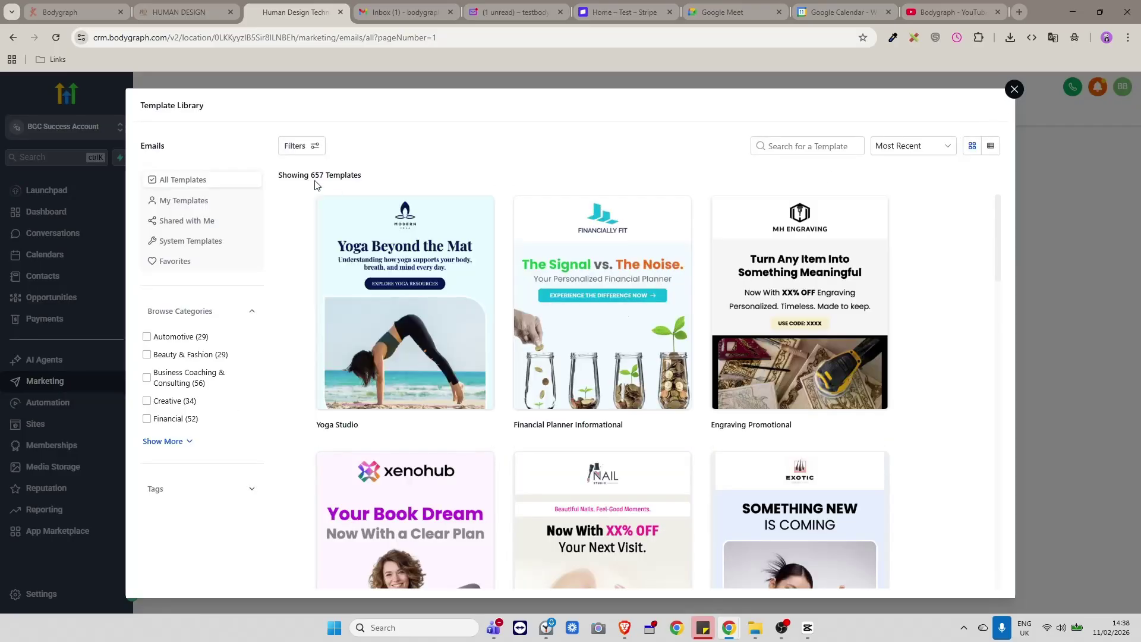
Scroll through the 657 ready-made templates in the library.
scroll(920, 377, "down", 3)
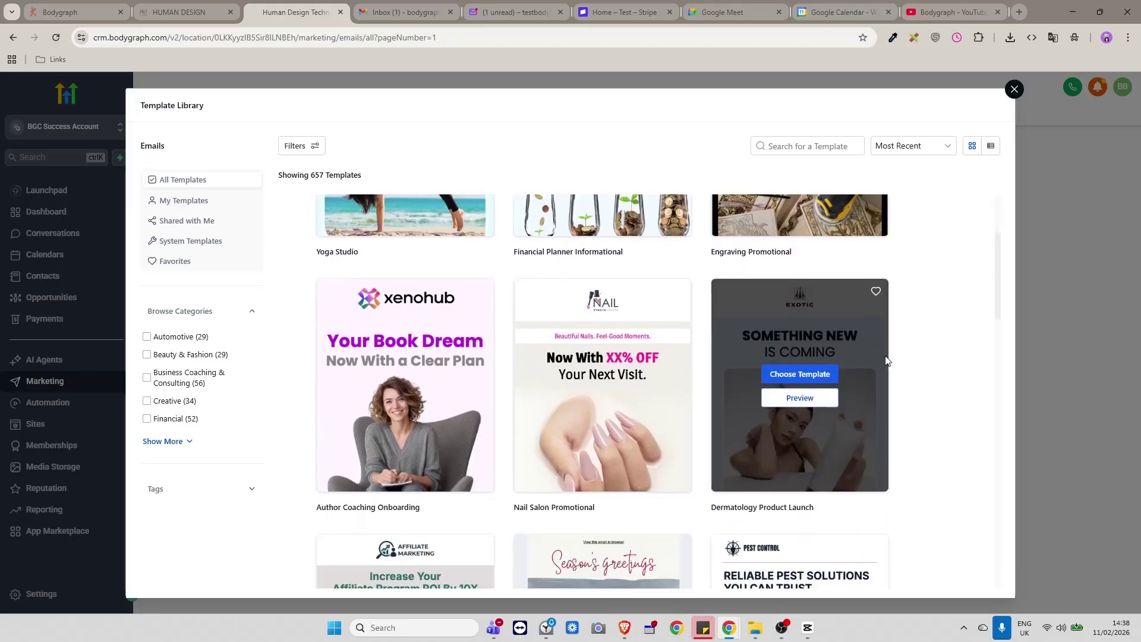
scroll(885, 360, "down", 12)
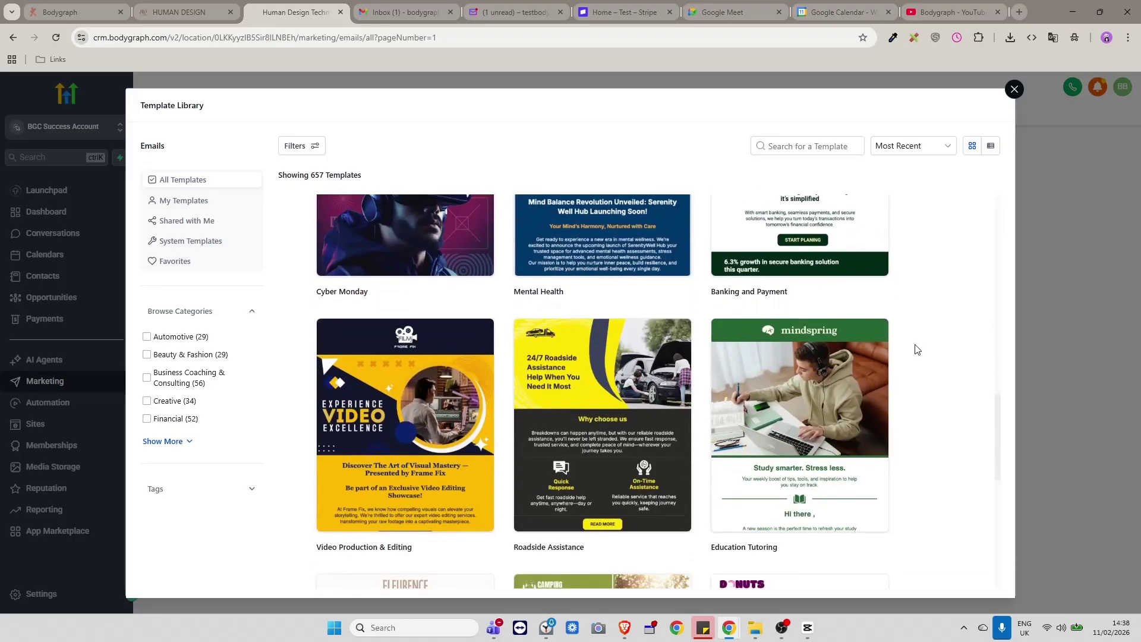
scroll(915, 349, "down", 7)
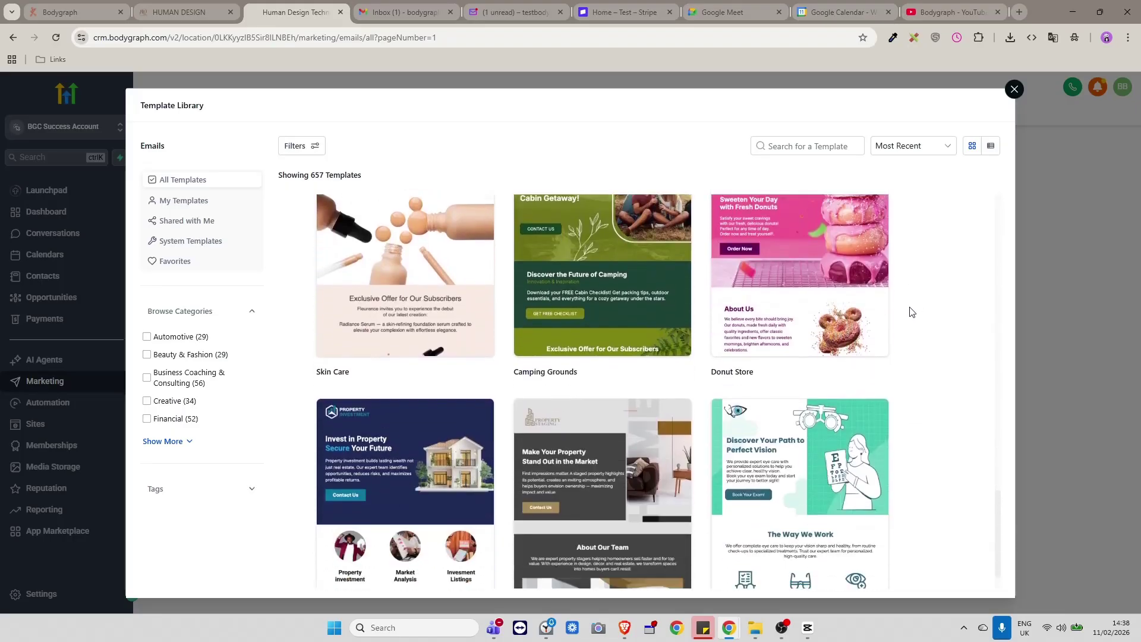
scroll(913, 312, "down", 5)
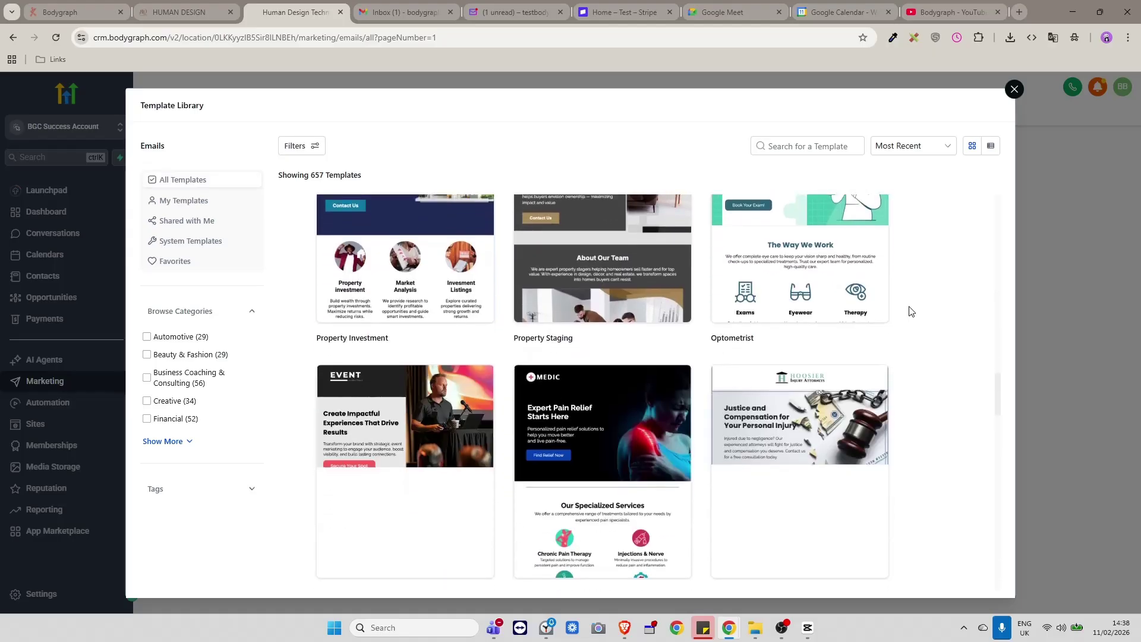
scroll(909, 311, "down", 3)
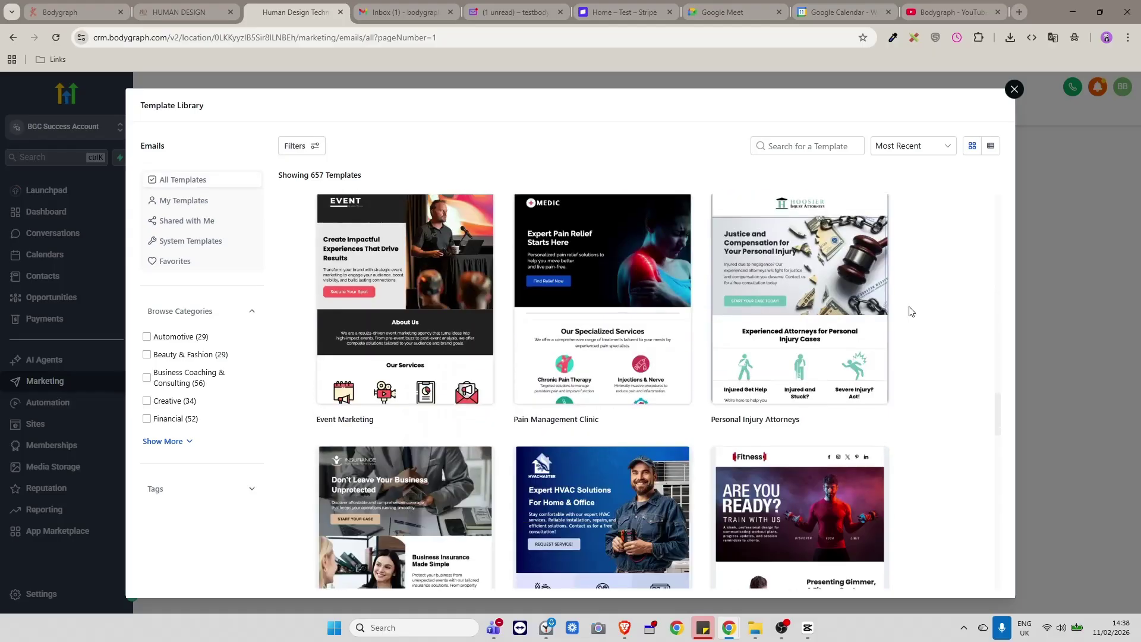
scroll(911, 311, "down", 7)
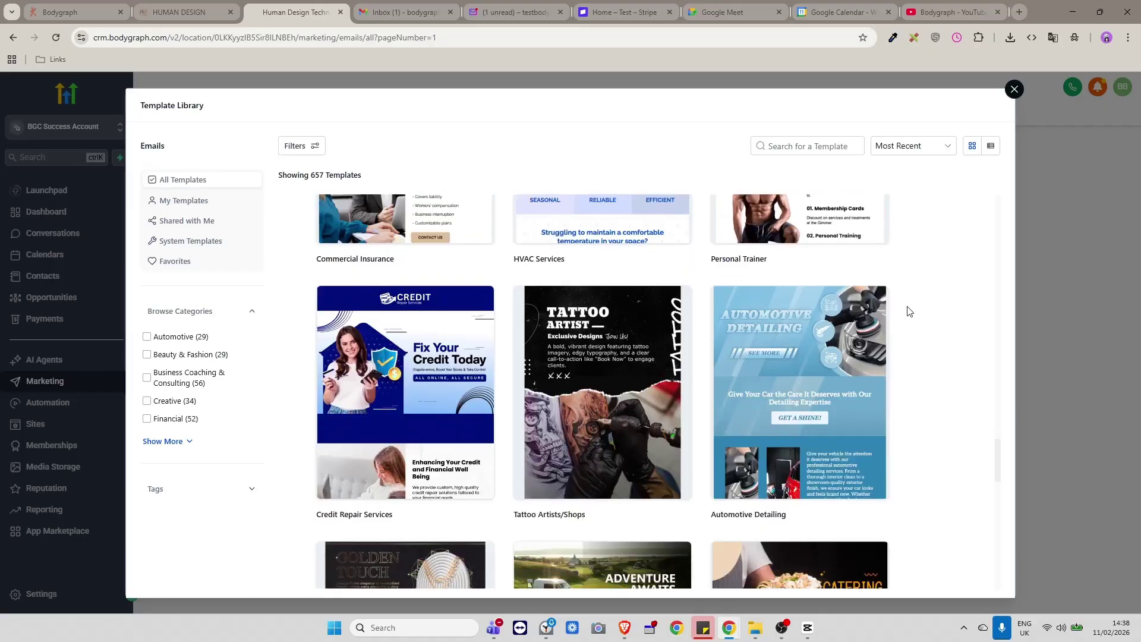
scroll(907, 311, "down", 4)
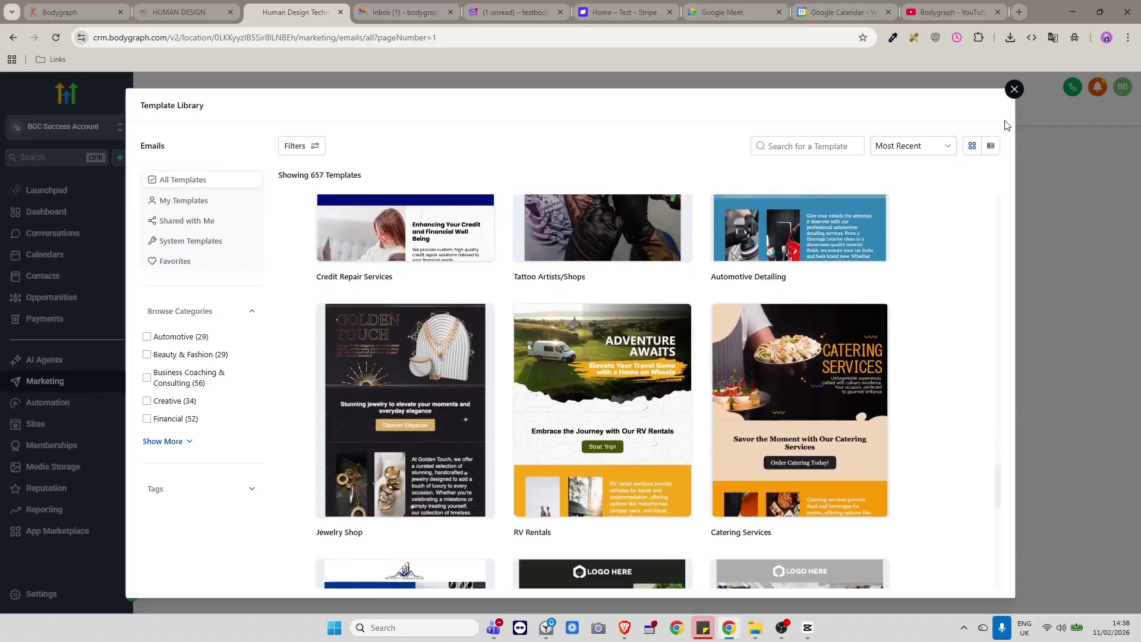
scroll(955, 320, "up", 4)
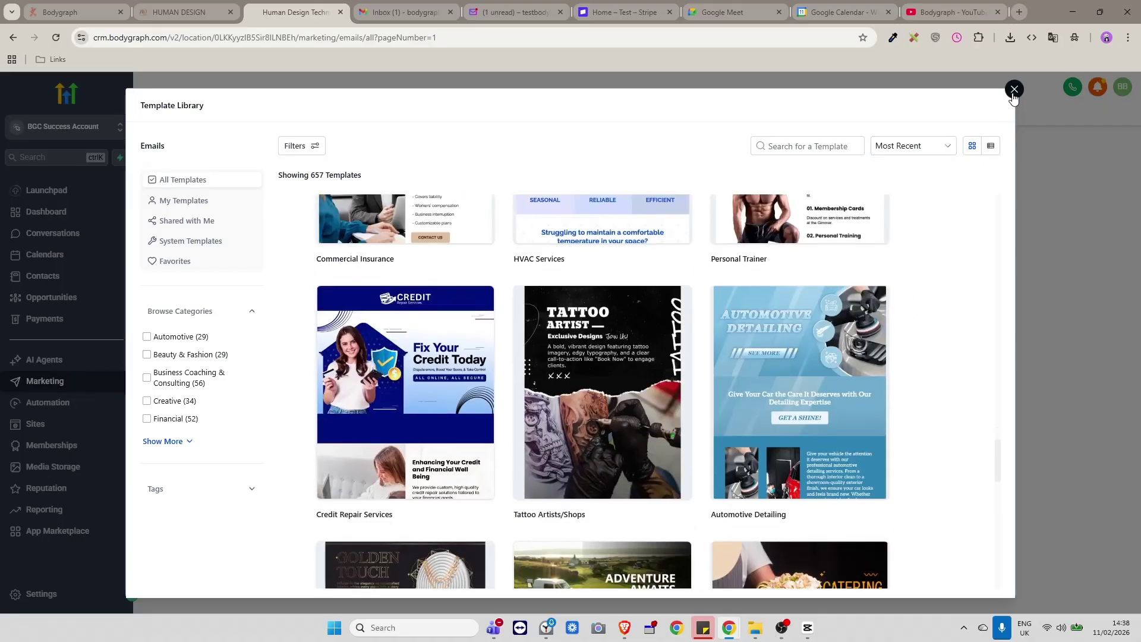
Close the library and clone the Welcome template as 'Booking Confirmation'.
left_click(1013, 90)
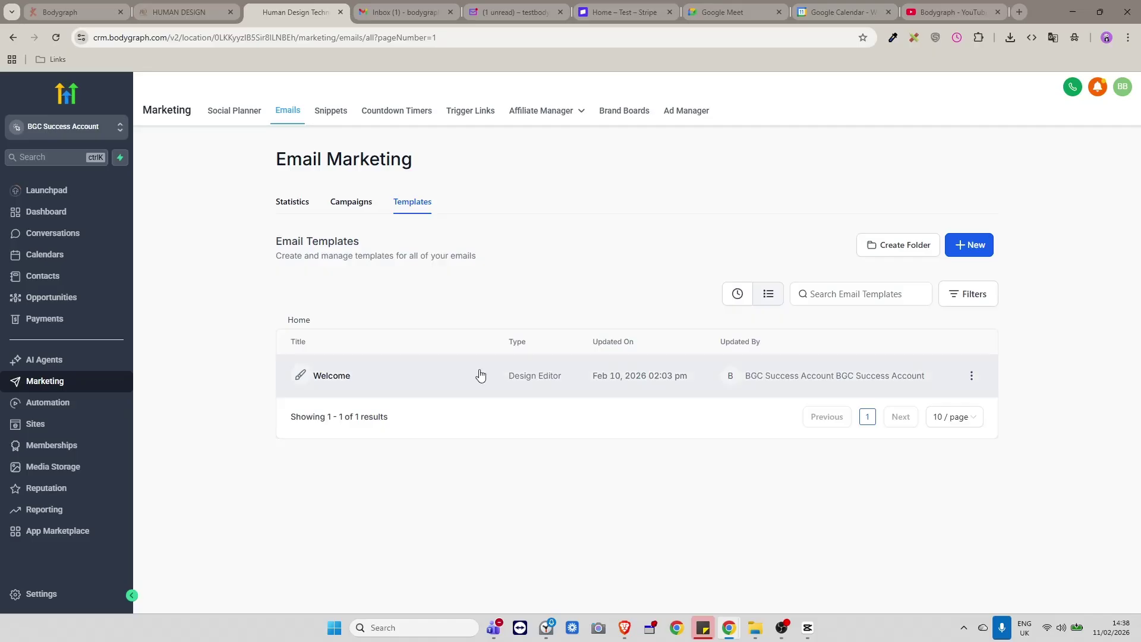
left_click(971, 376)
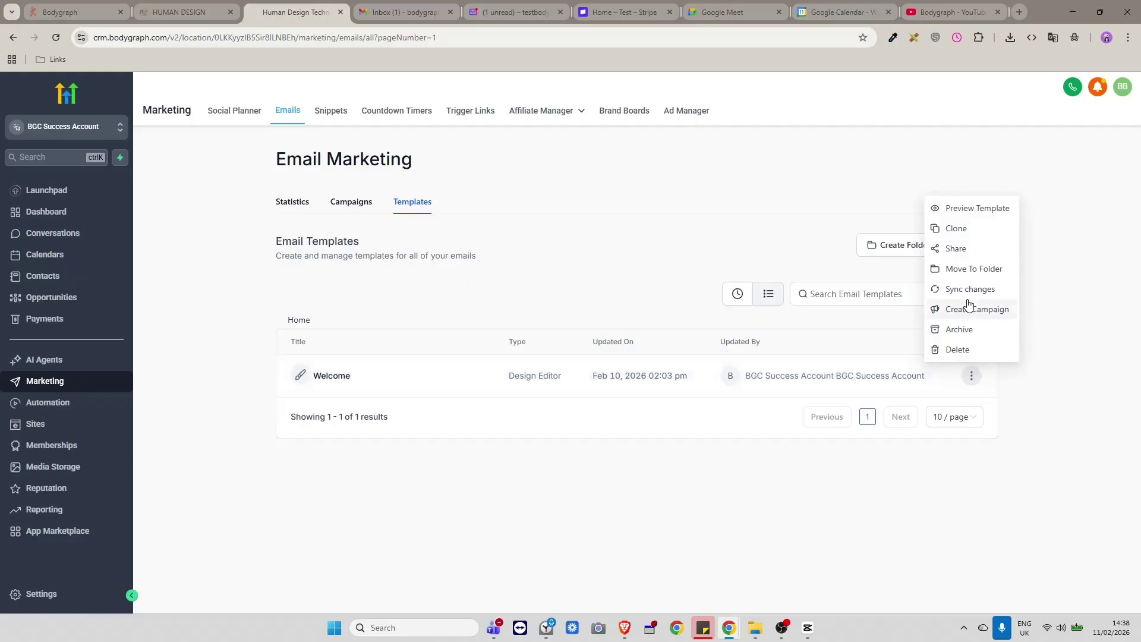
left_click(954, 230)
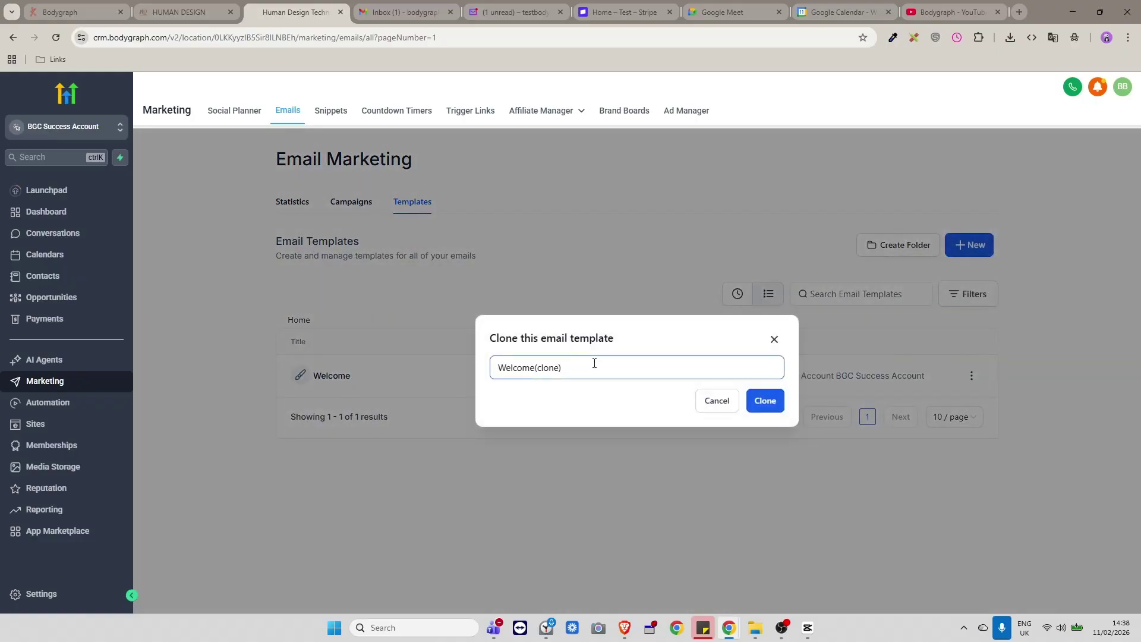
left_click_drag(562, 368, 466, 362)
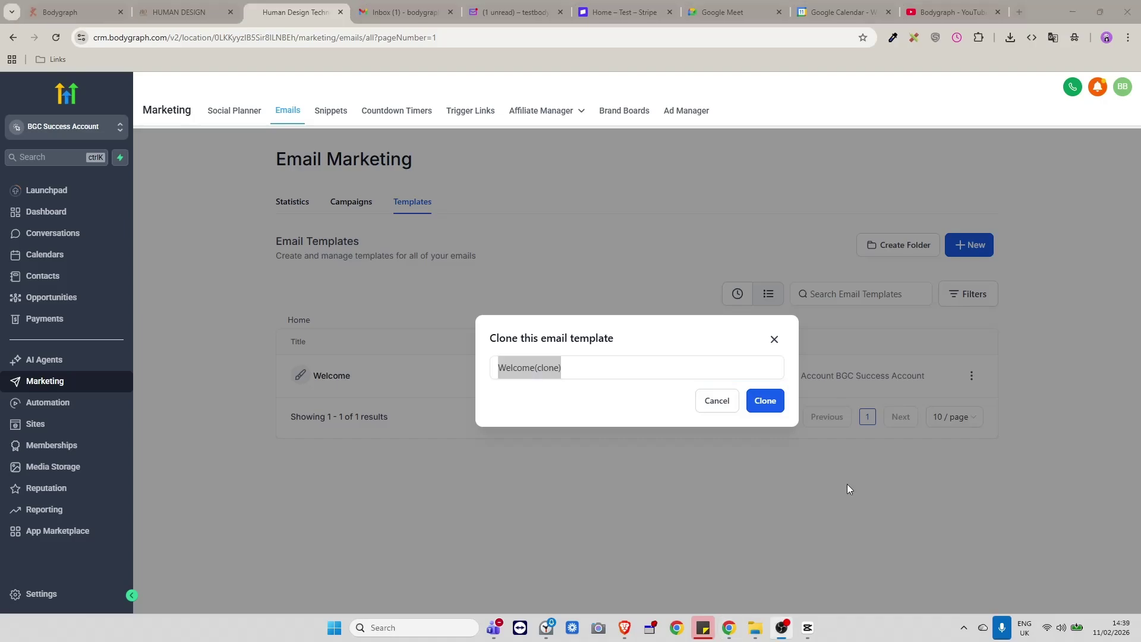
mouse_move(571, 358)
left_mouse_down()
mouse_move(586, 362)
mouse_move(496, 365)
left_mouse_up()
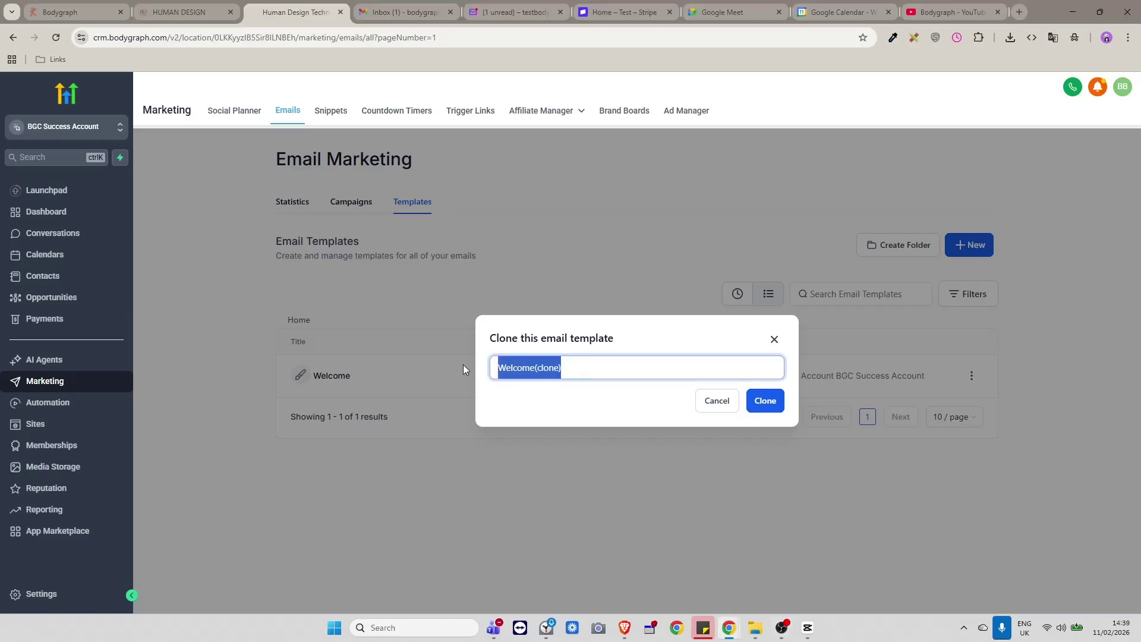
type("Booking ")
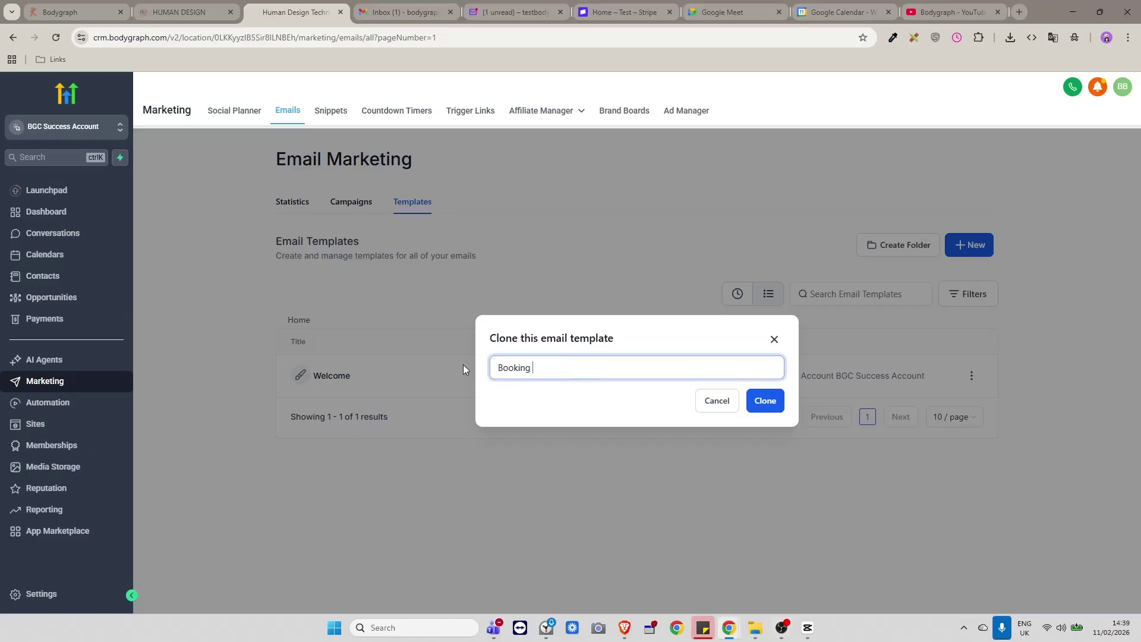
type("Confirmation")
left_click(764, 400)
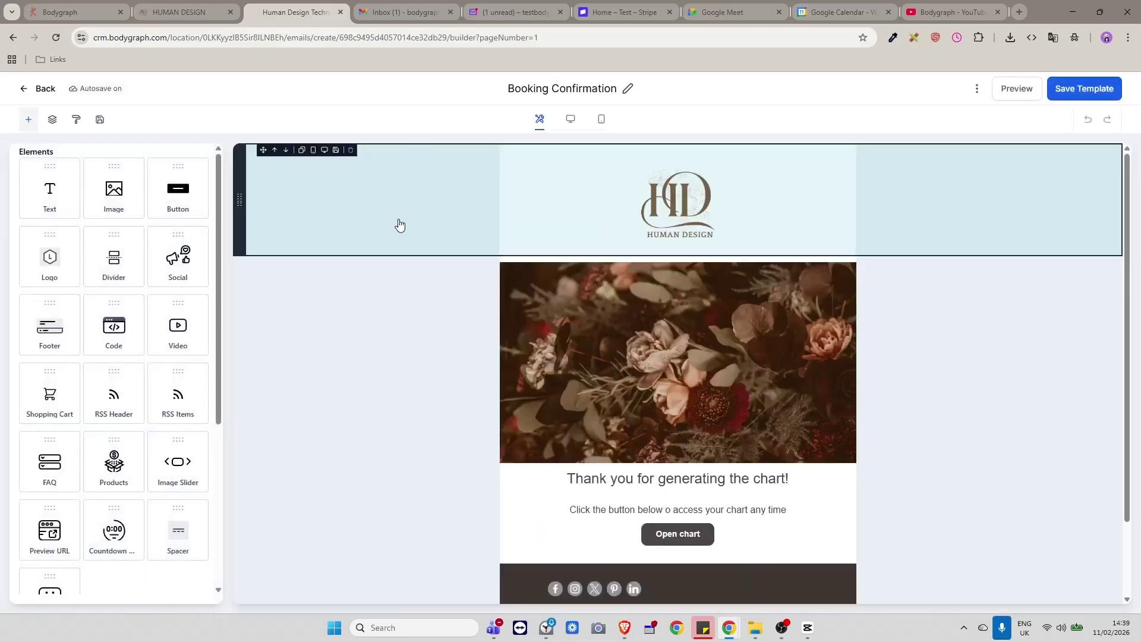
Clone Booking Confirmation as 'Booking Cancelation' and return to the templates list.
left_click(27, 90)
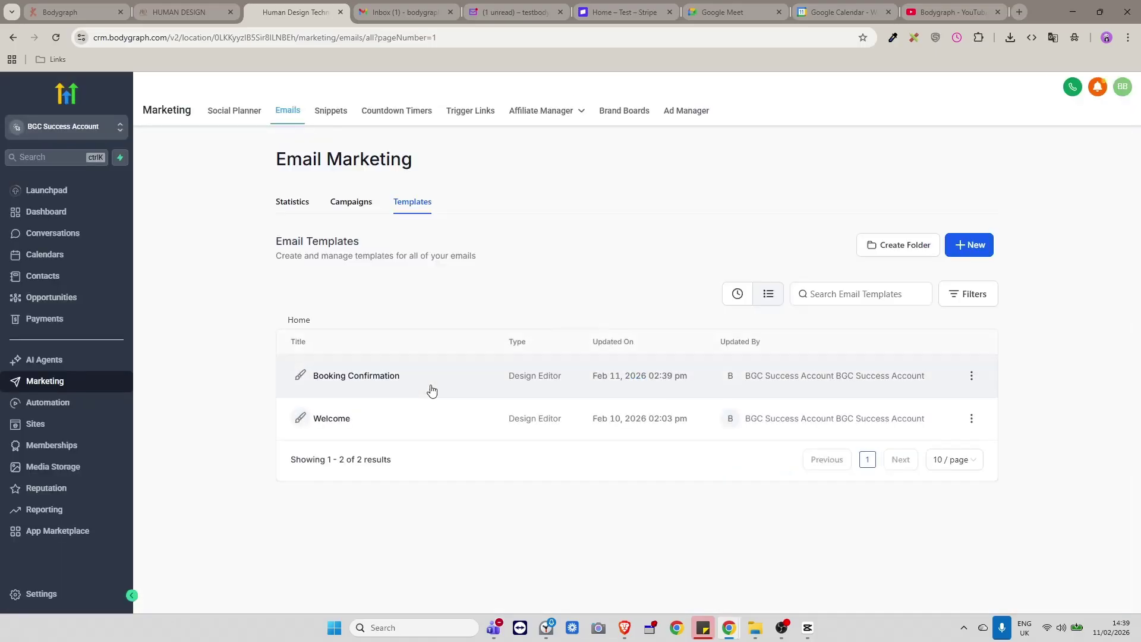
left_click(972, 376)
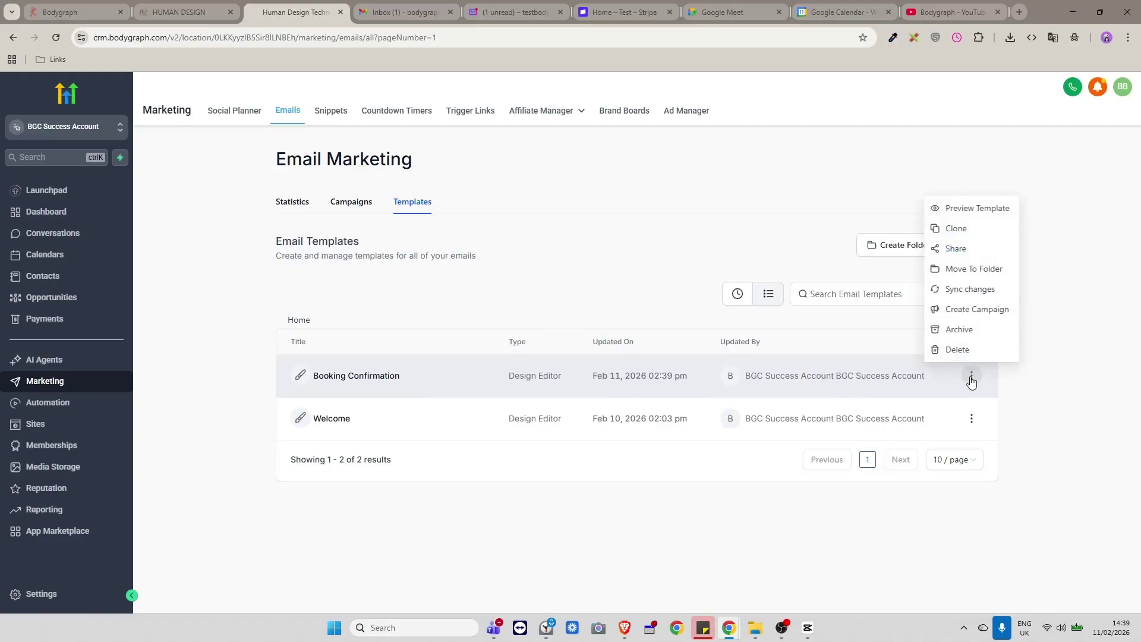
left_click(953, 229)
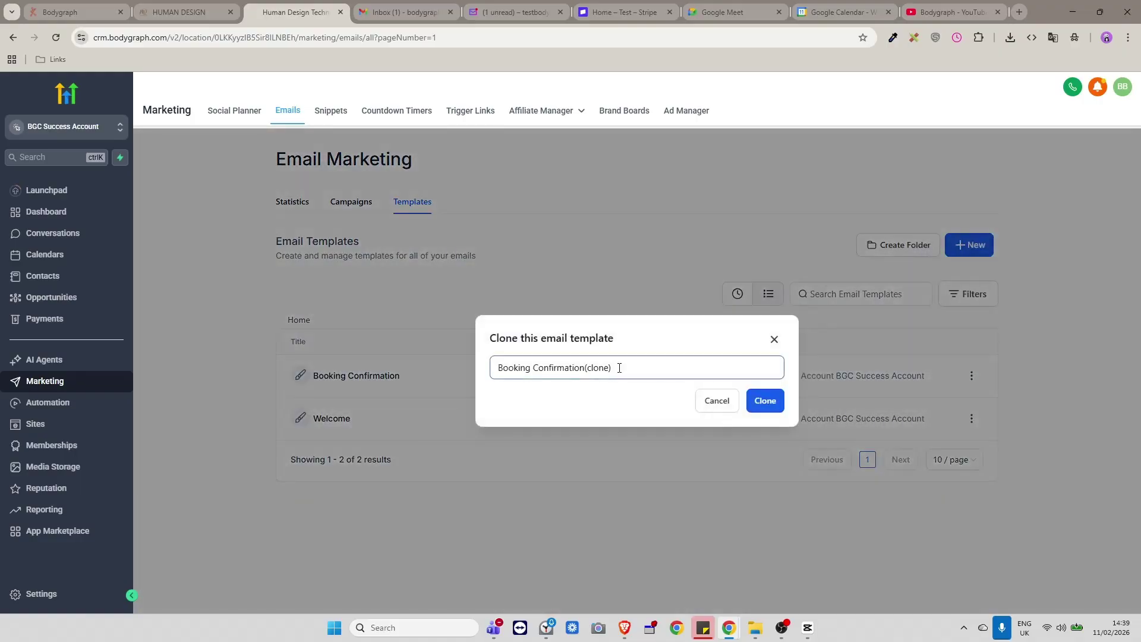
left_click_drag(632, 366, 499, 367)
left_click_drag(703, 366, 551, 372)
type("Cancelatio")
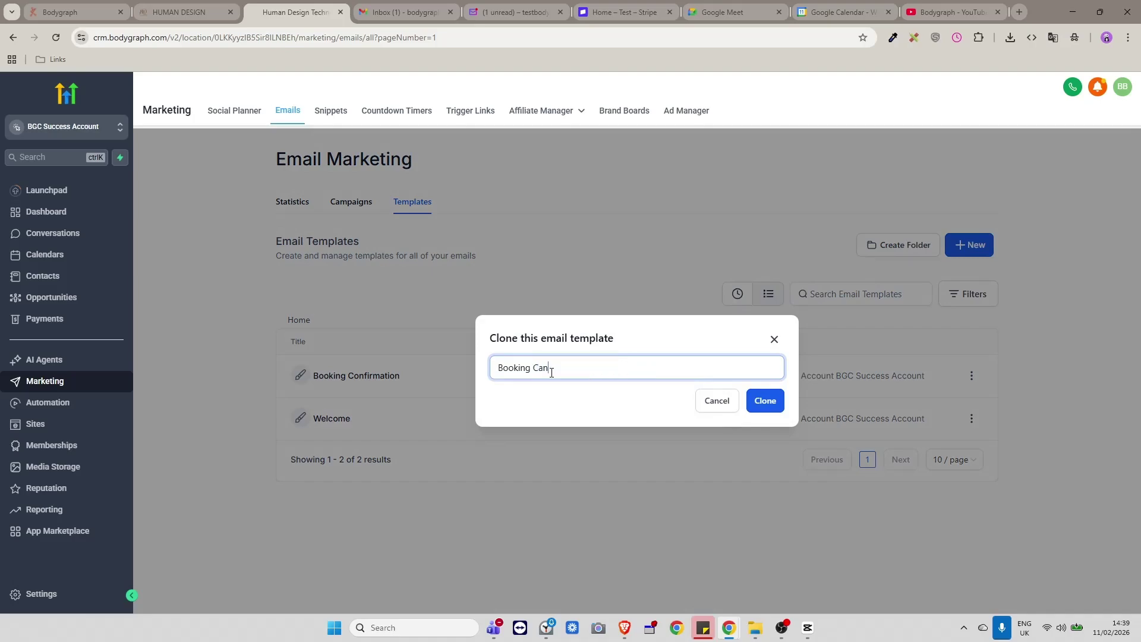
type("n")
left_click(763, 401)
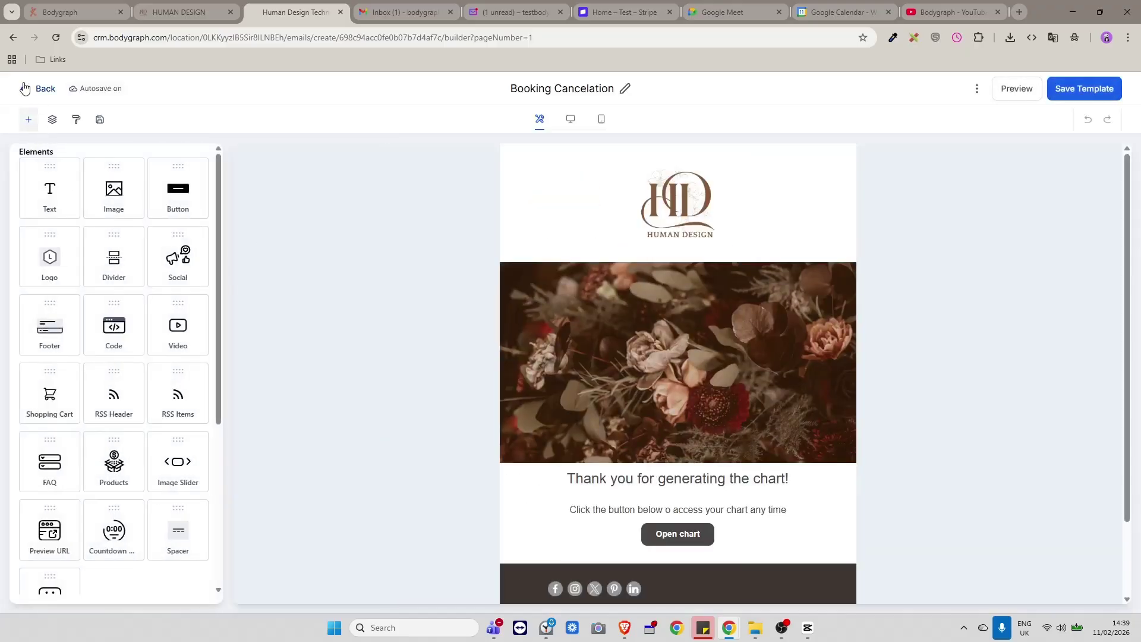
left_click(27, 89)
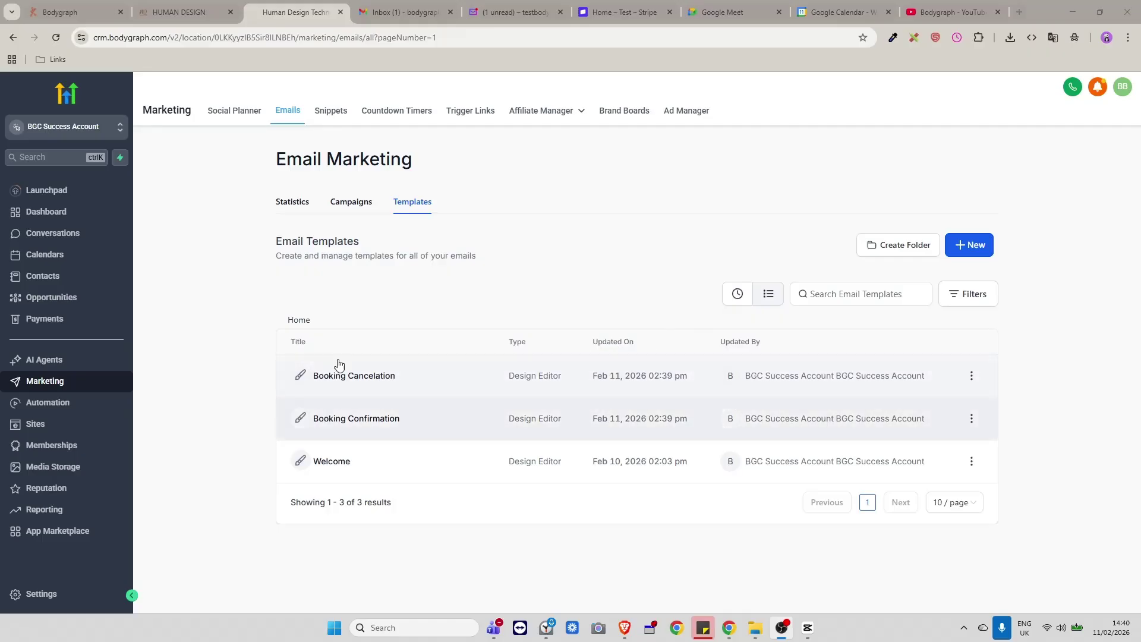
Open Booking Confirmation in the Design Editor and scroll through its Human Design layout.
left_click(366, 416)
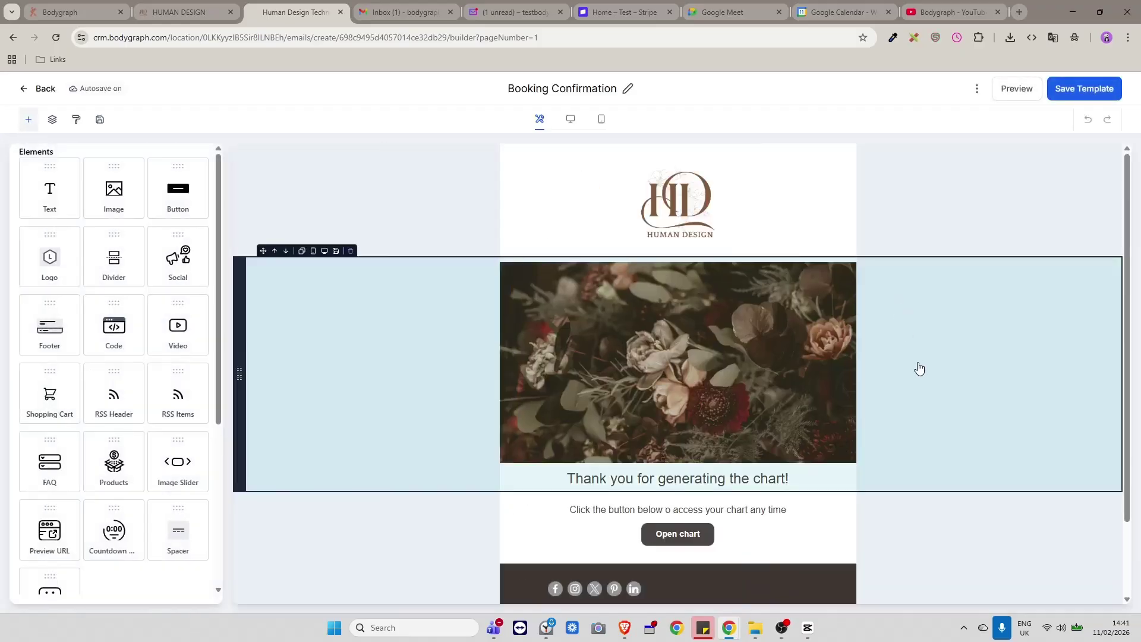
scroll(909, 410, "down", 1)
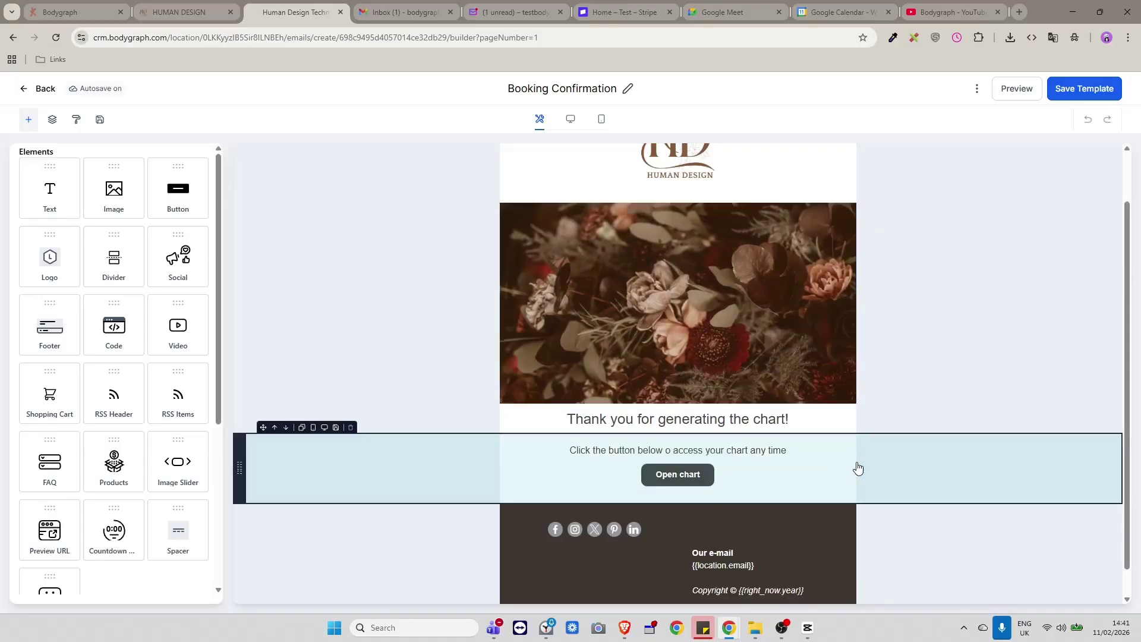
scroll(873, 469, "up", 1)
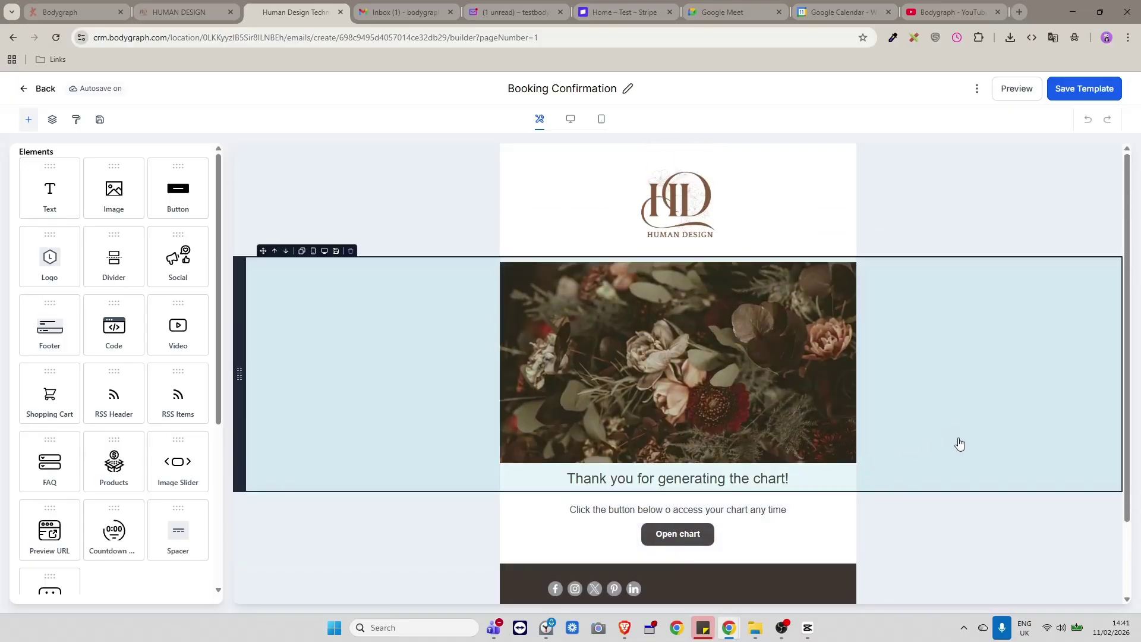
scroll(966, 451, "down", 1)
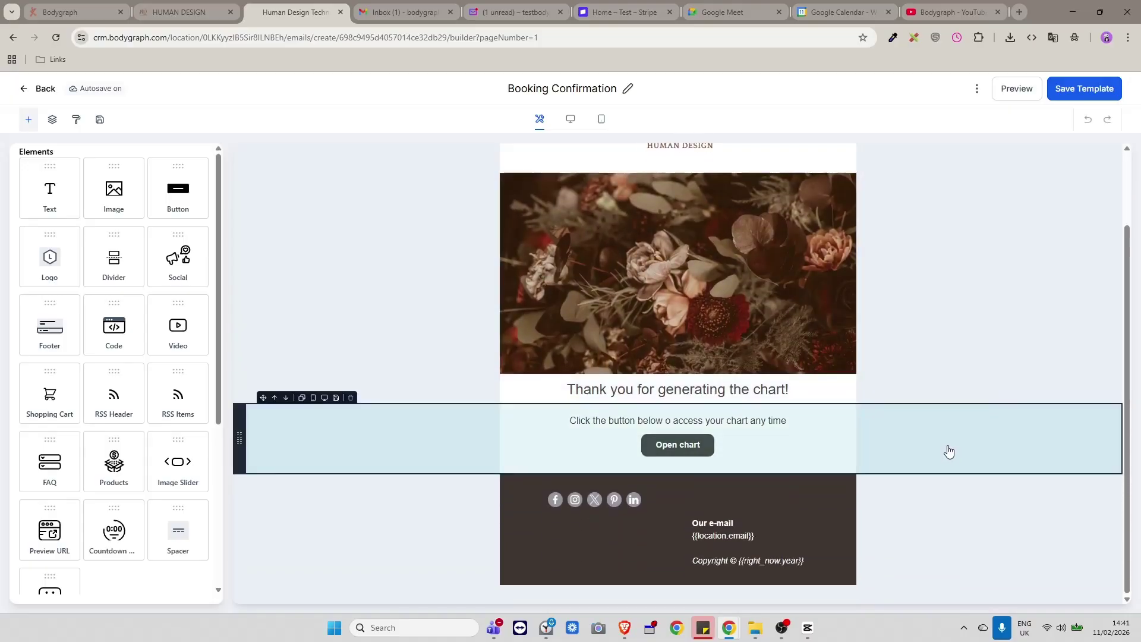
scroll(947, 450, "up", 1)
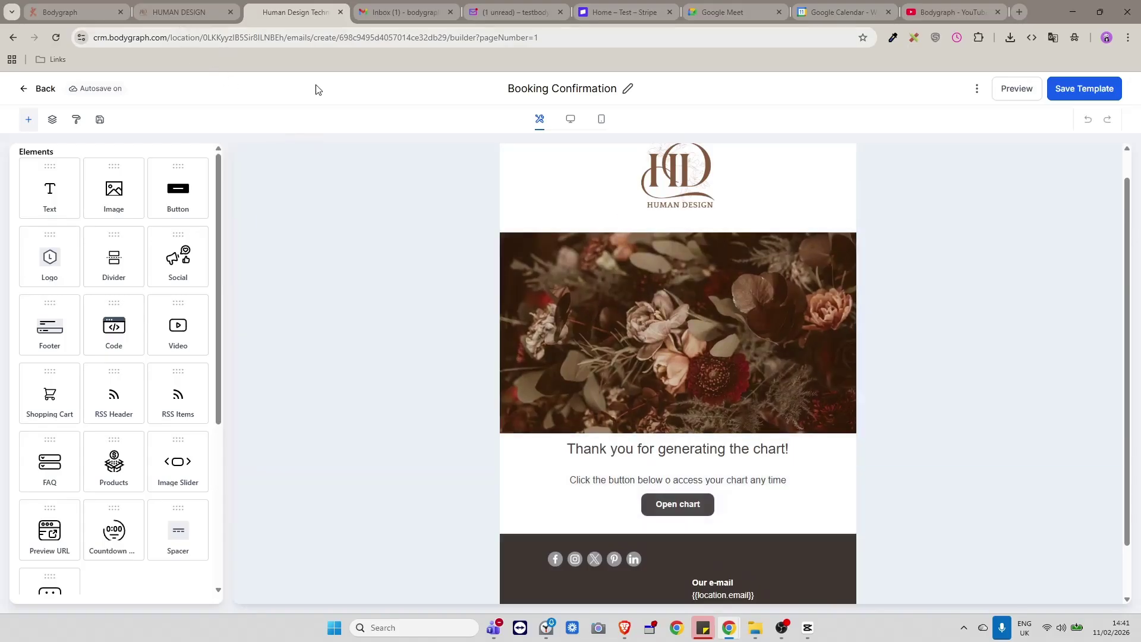
scroll(678, 196, "up", 1)
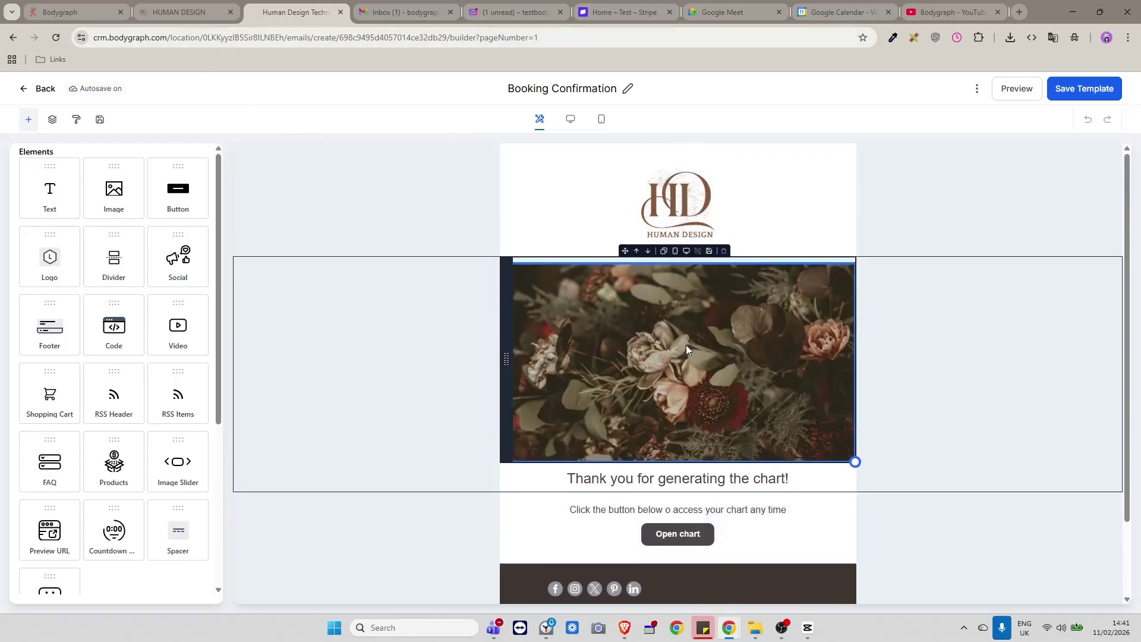
left_click(187, 11)
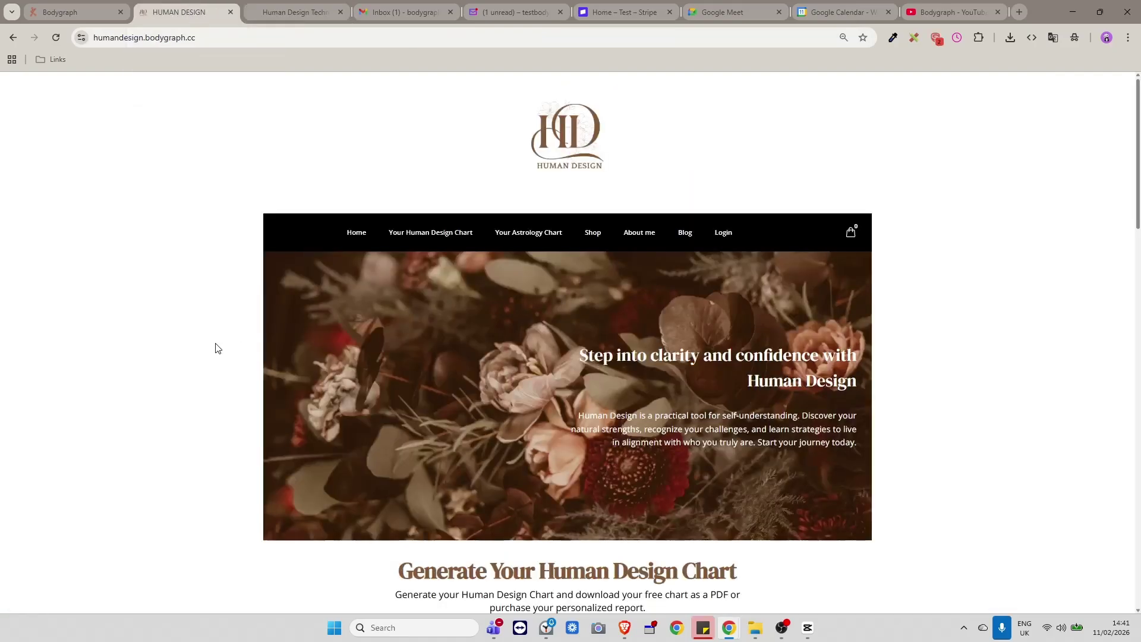
scroll(165, 336, "down", 2)
scroll(164, 336, "down", 6)
scroll(165, 330, "up", 8)
scroll(969, 403, "down", 2)
scroll(969, 403, "down", 3)
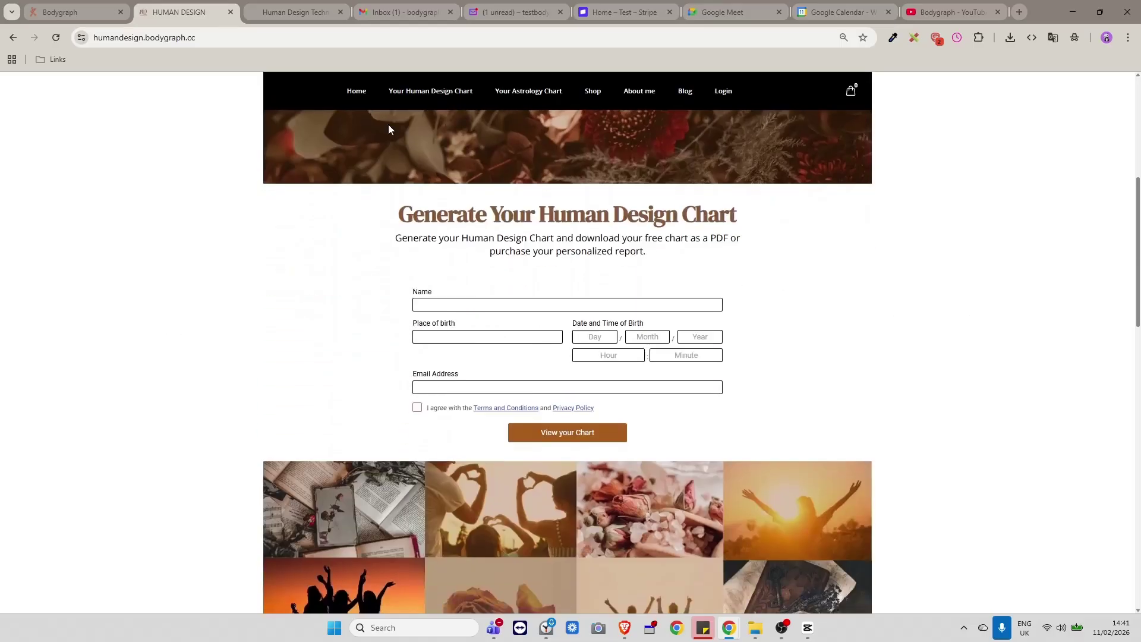
left_click(293, 9)
scroll(636, 285, "down", 2)
Select the image-and-heading row and scroll through the Booking Confirmation email.
scroll(684, 309, "up", 2)
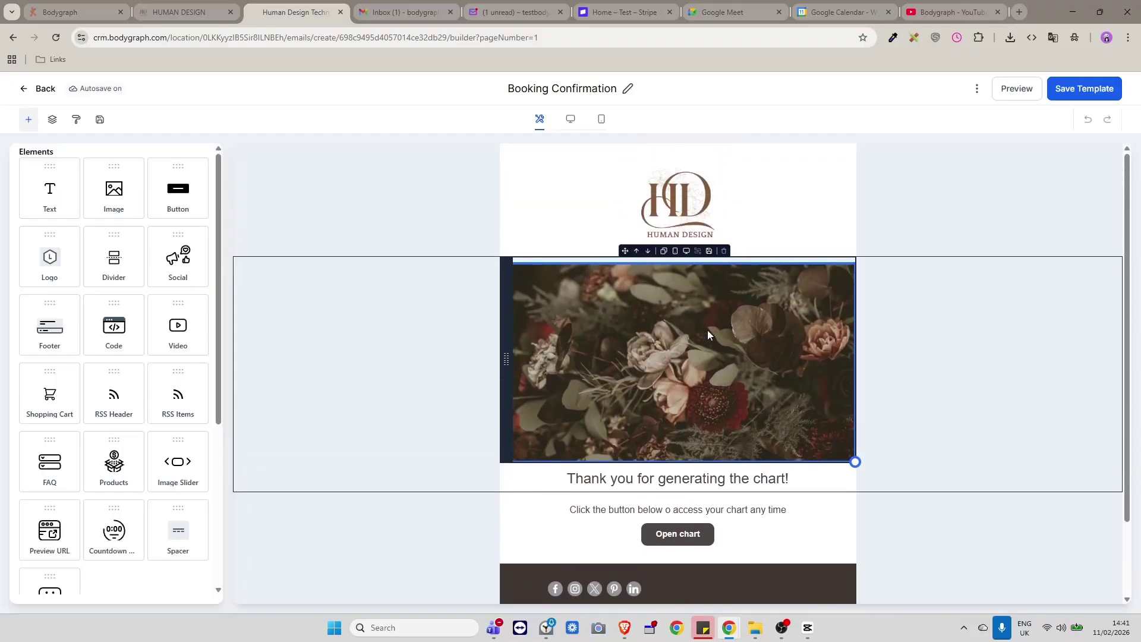
left_click(986, 369)
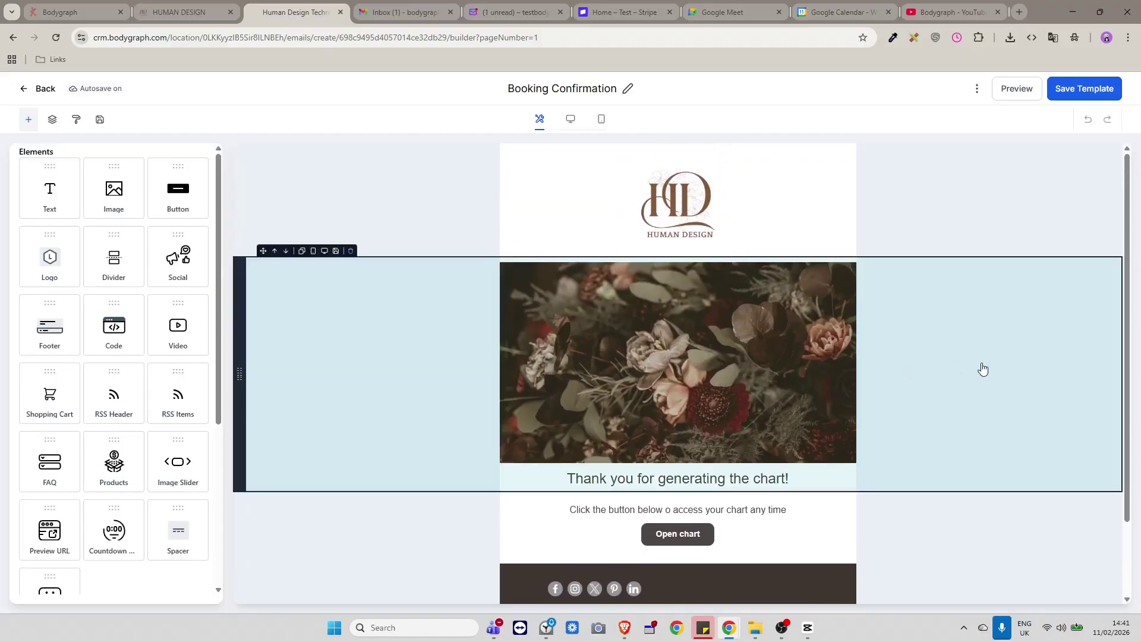
scroll(981, 370, "down", 1)
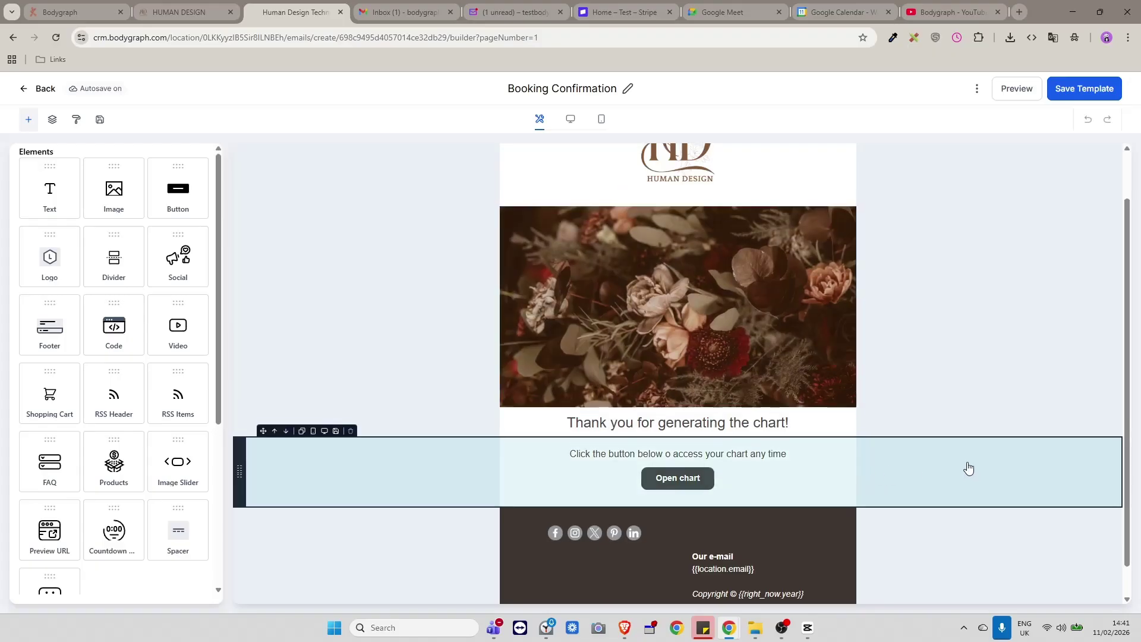
scroll(968, 466, "up", 1)
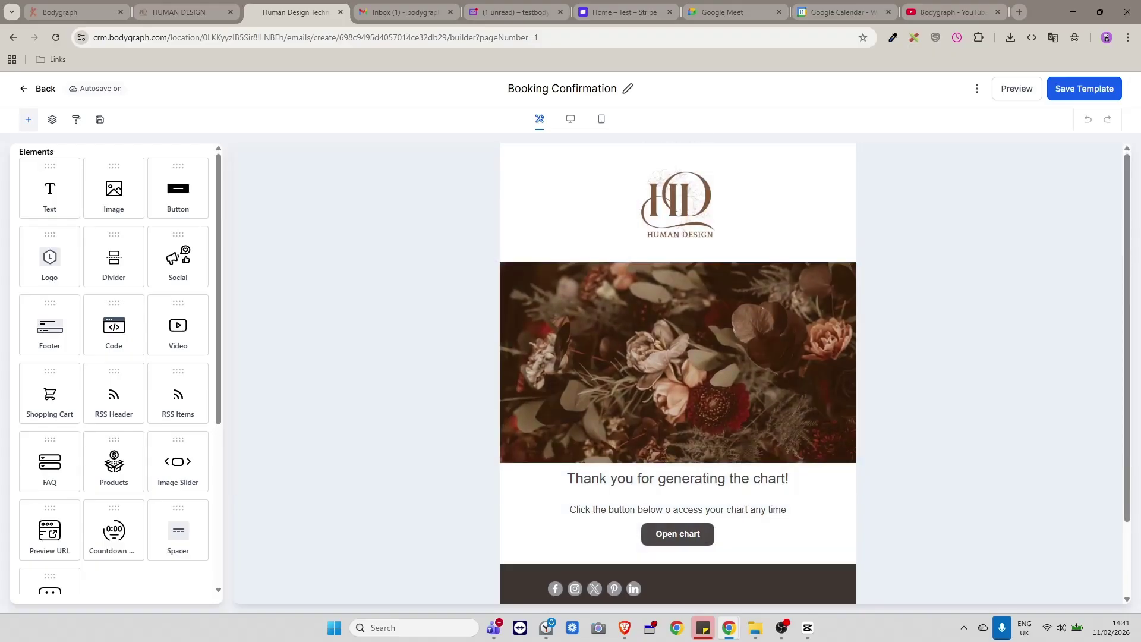
scroll(1076, 386, "down", 2)
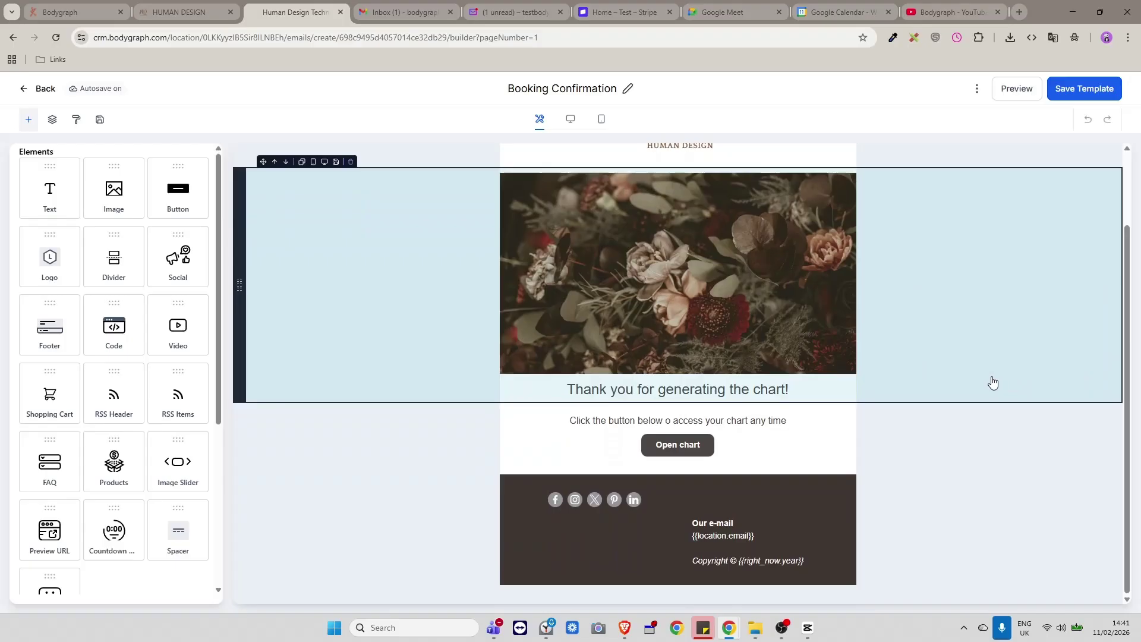
scroll(991, 382, "up", 1)
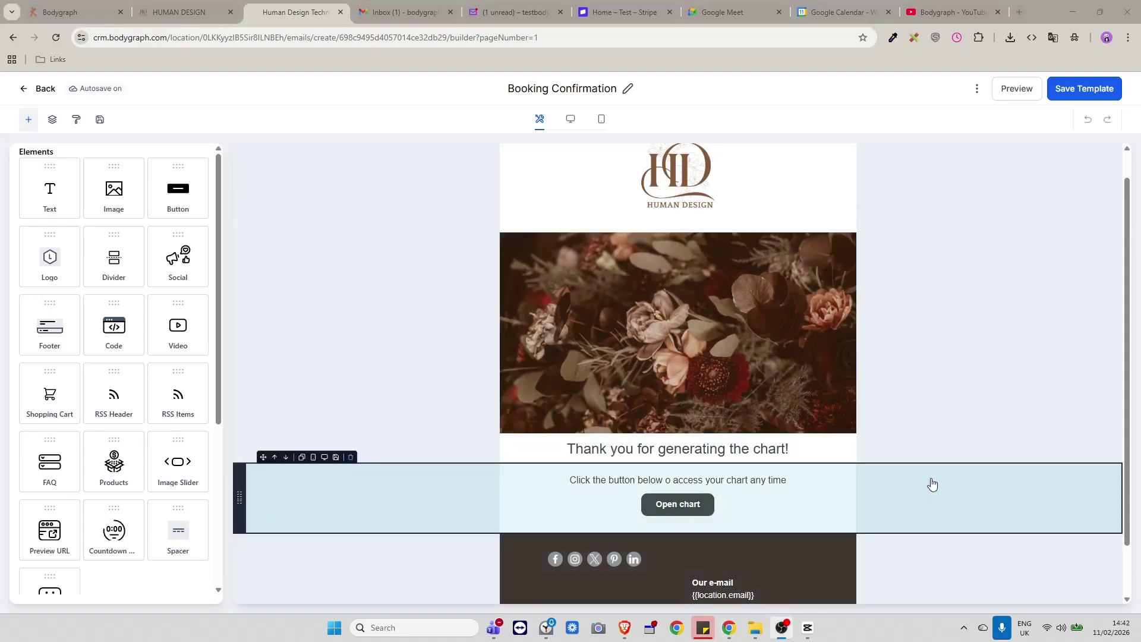
scroll(927, 481, "up", 1)
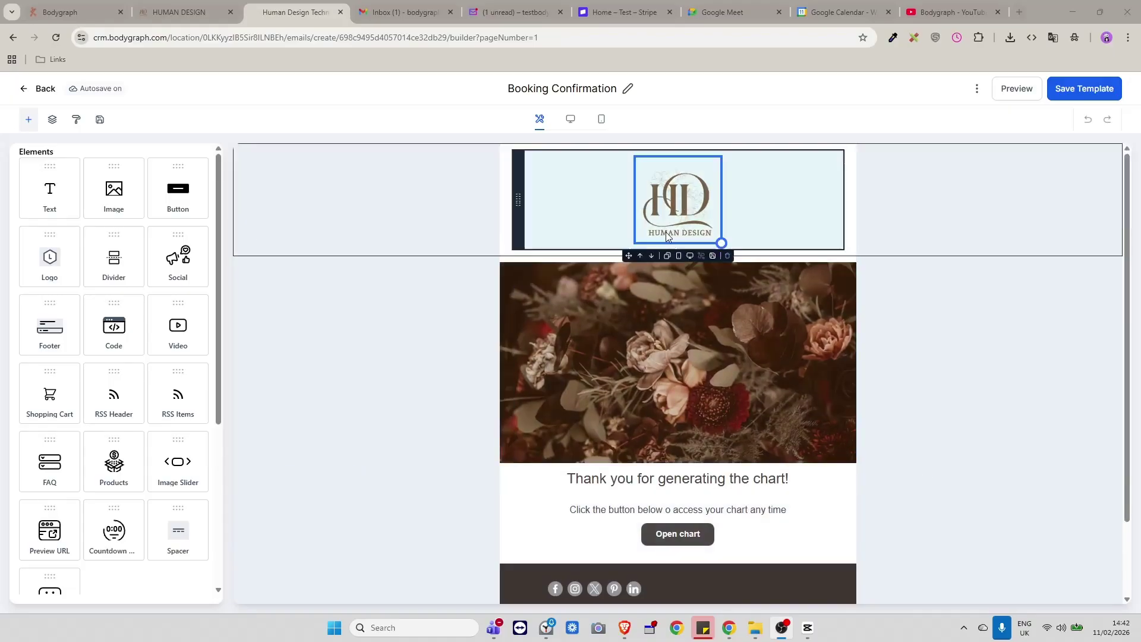
scroll(748, 387, "down", 3)
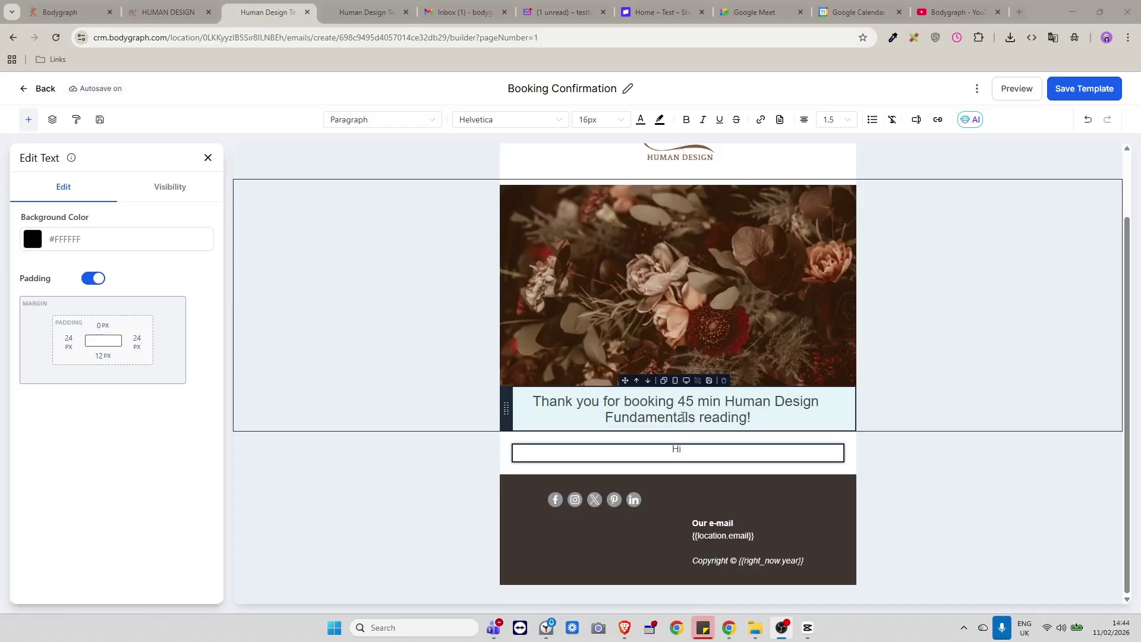
left_click(710, 455)
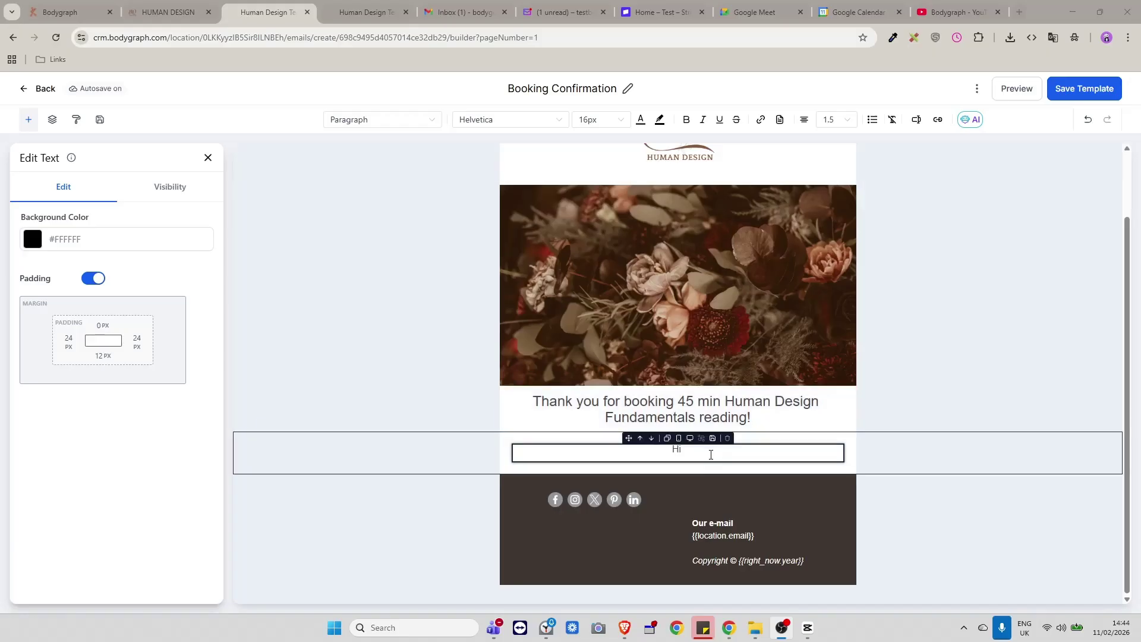
left_click(359, 16)
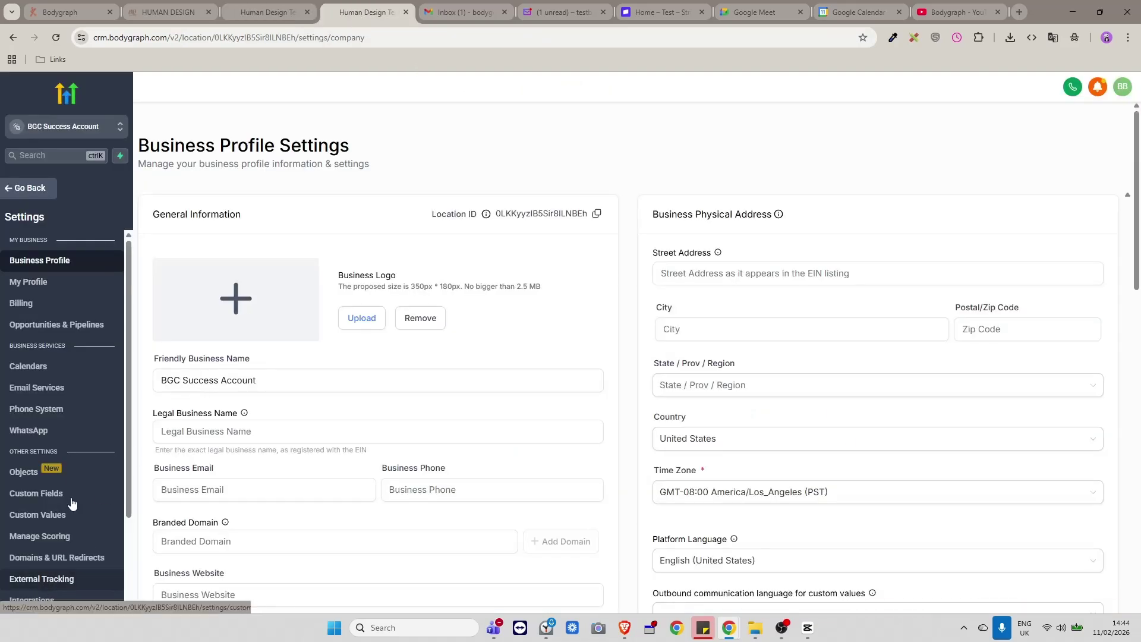
scroll(61, 530, "down", 2)
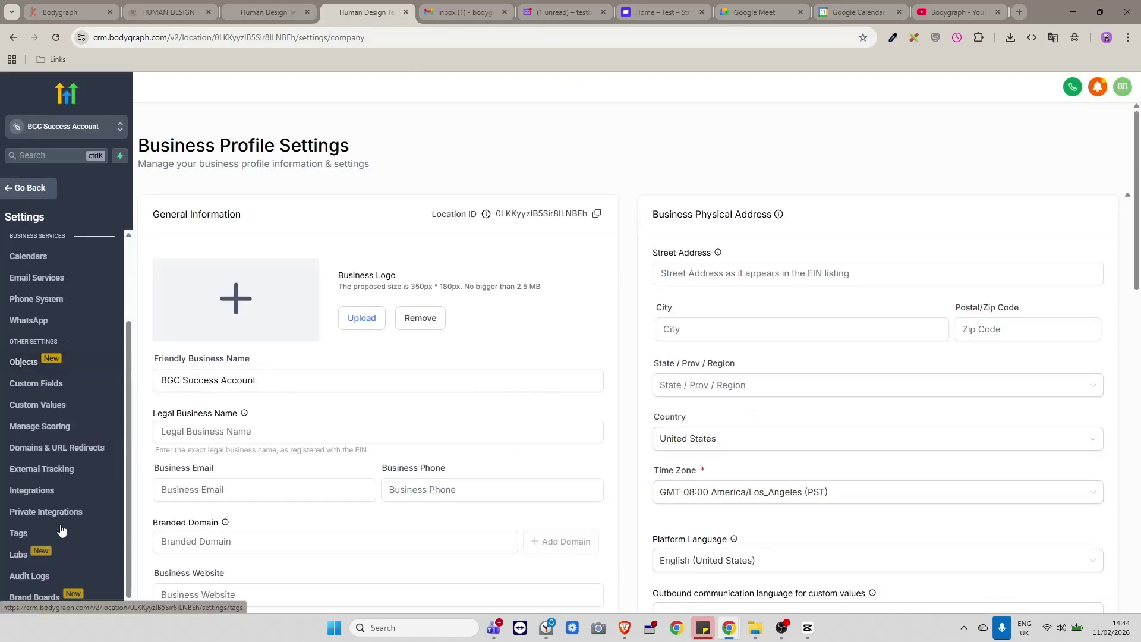
left_click(60, 391)
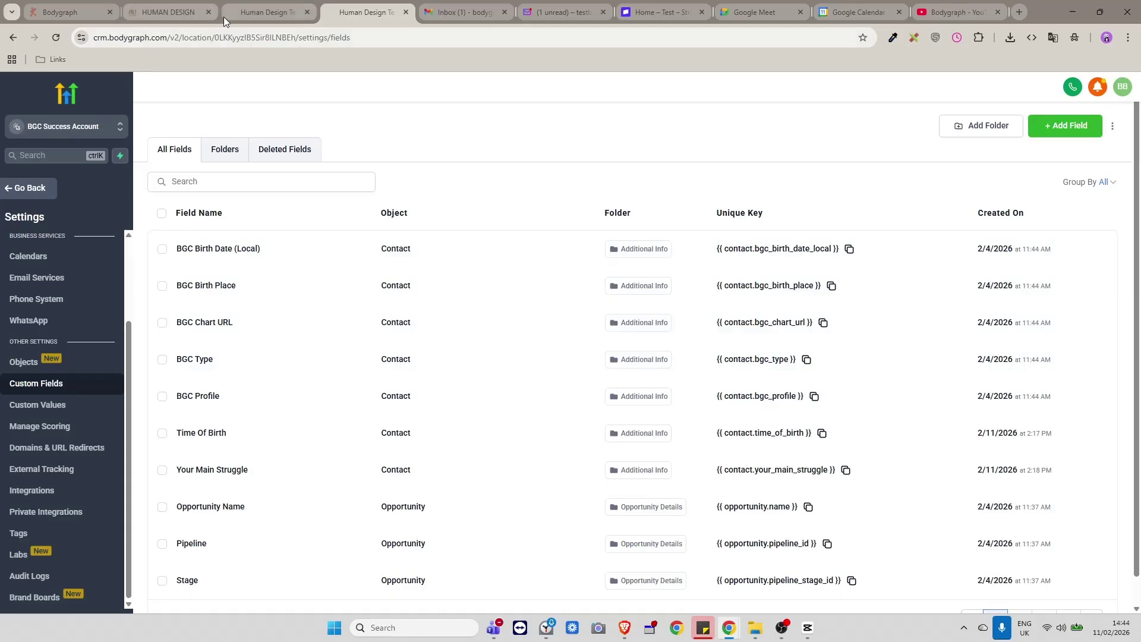
left_click(251, 13)
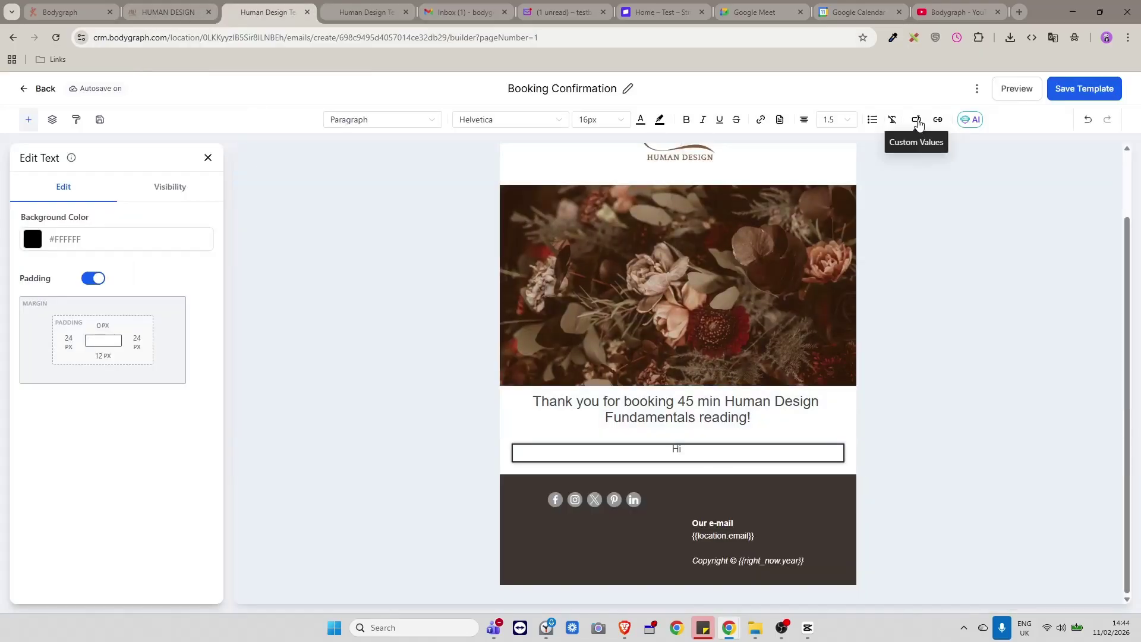
Change the greeting to 'Hi {{contact.name}},' with a new line, then switch to the form builder.
left_click(916, 120)
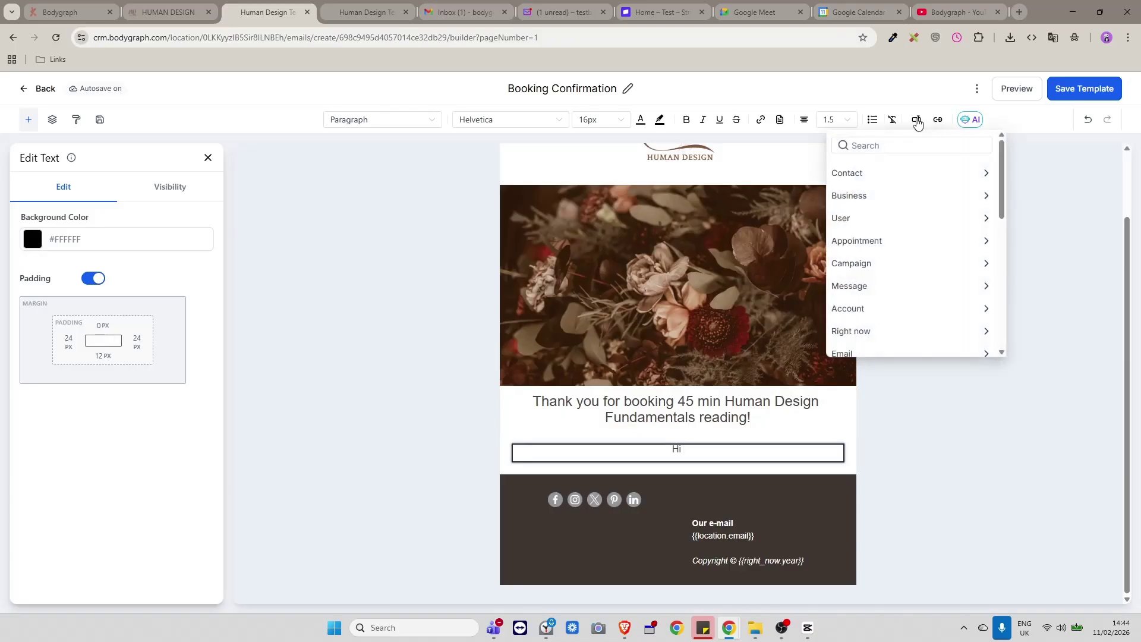
left_click(911, 172)
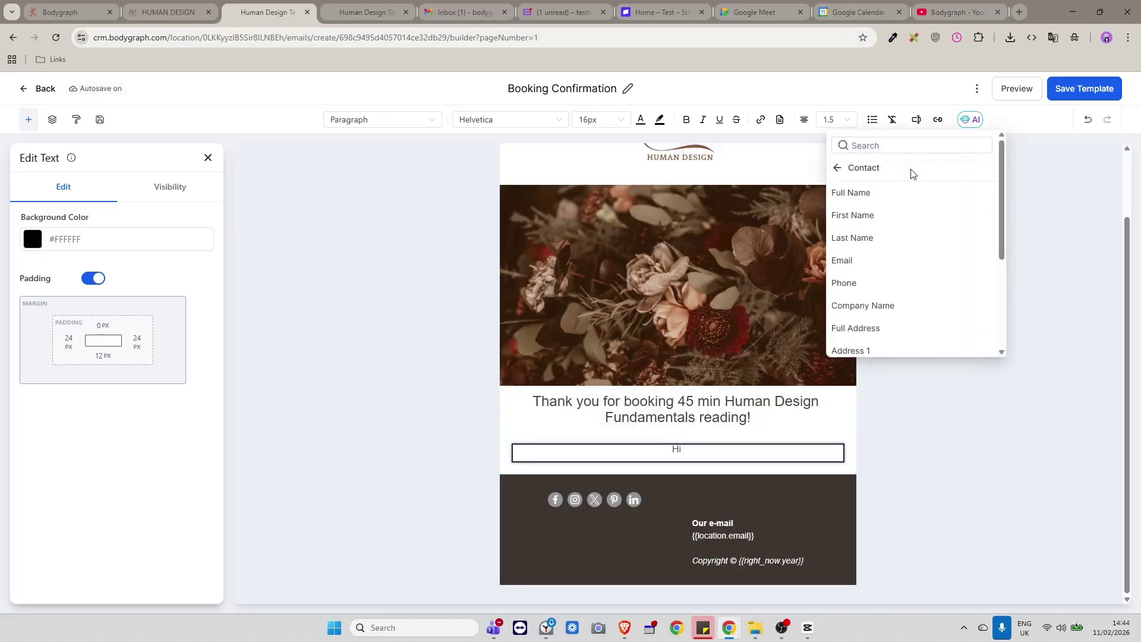
left_click(865, 194)
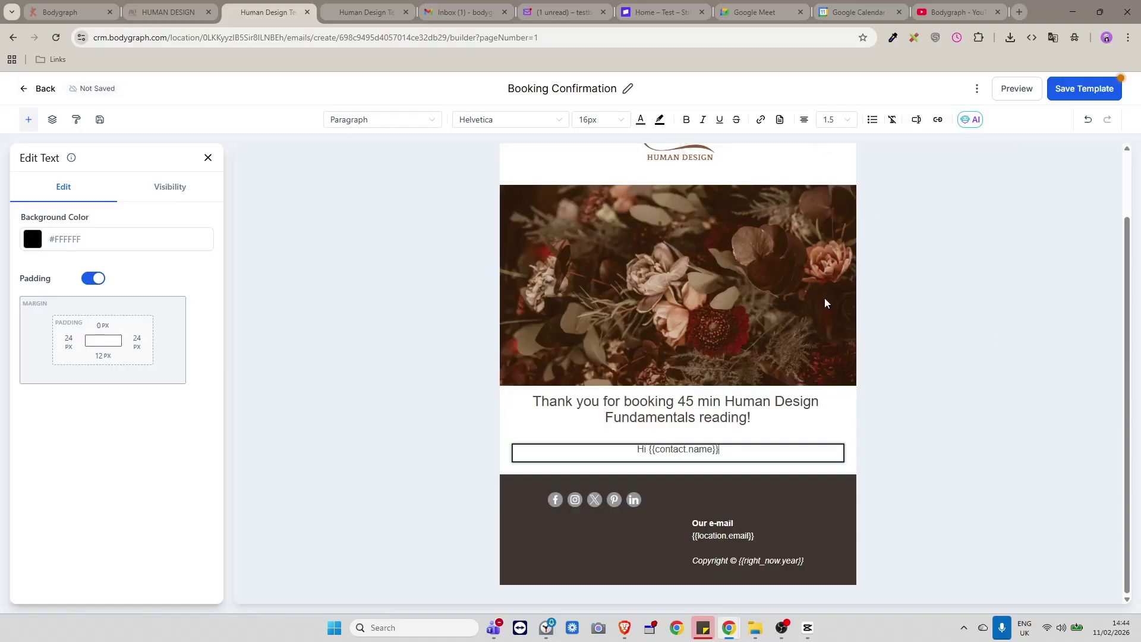
type(",")
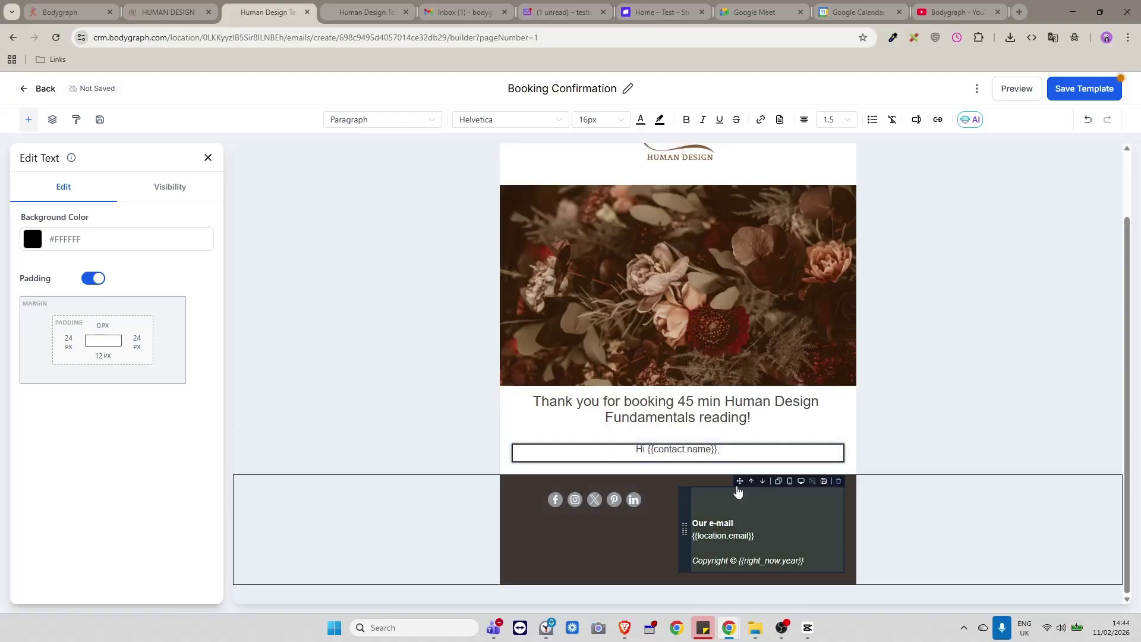
left_click(796, 463)
key("Return")
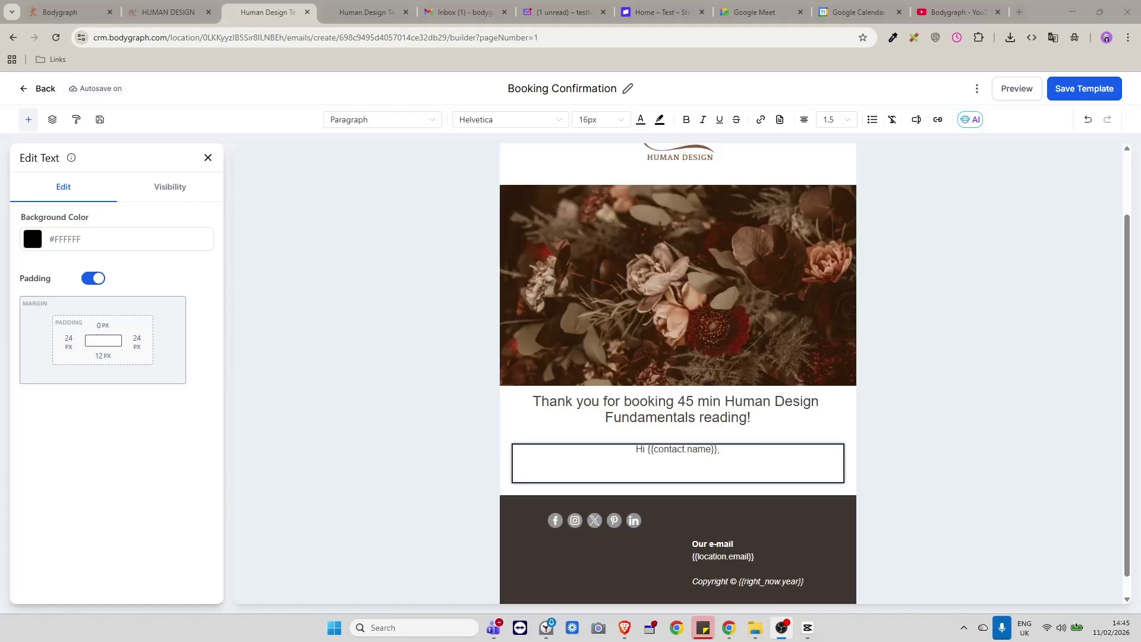
key("ctrl+Tab")
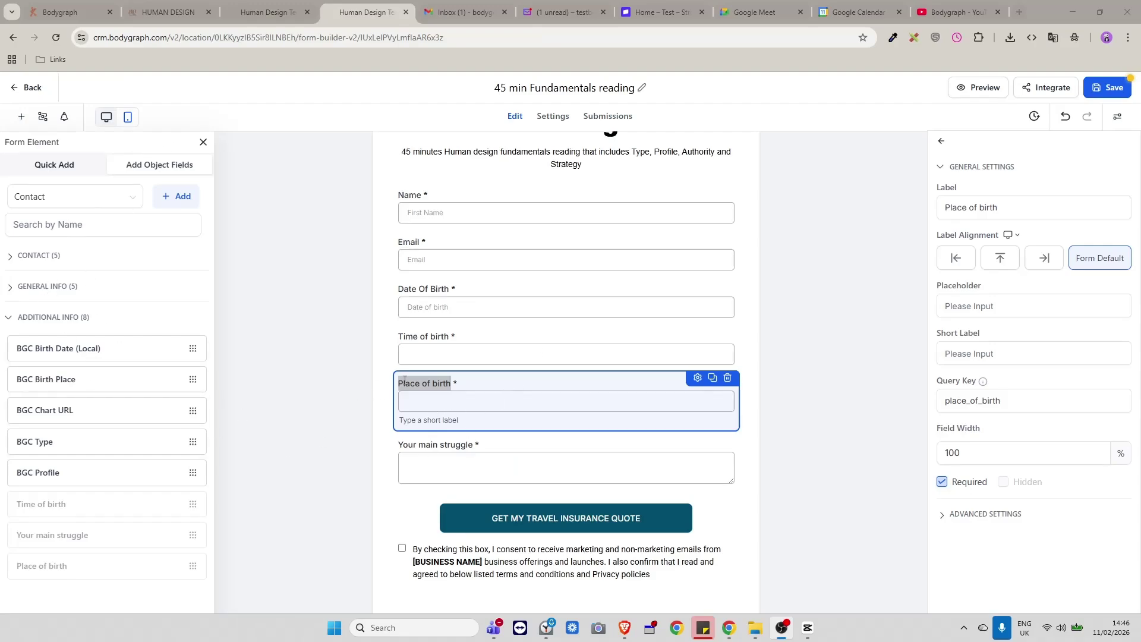
Scroll the booking form and deselect the Place of birth field.
scroll(619, 448, "up", 3)
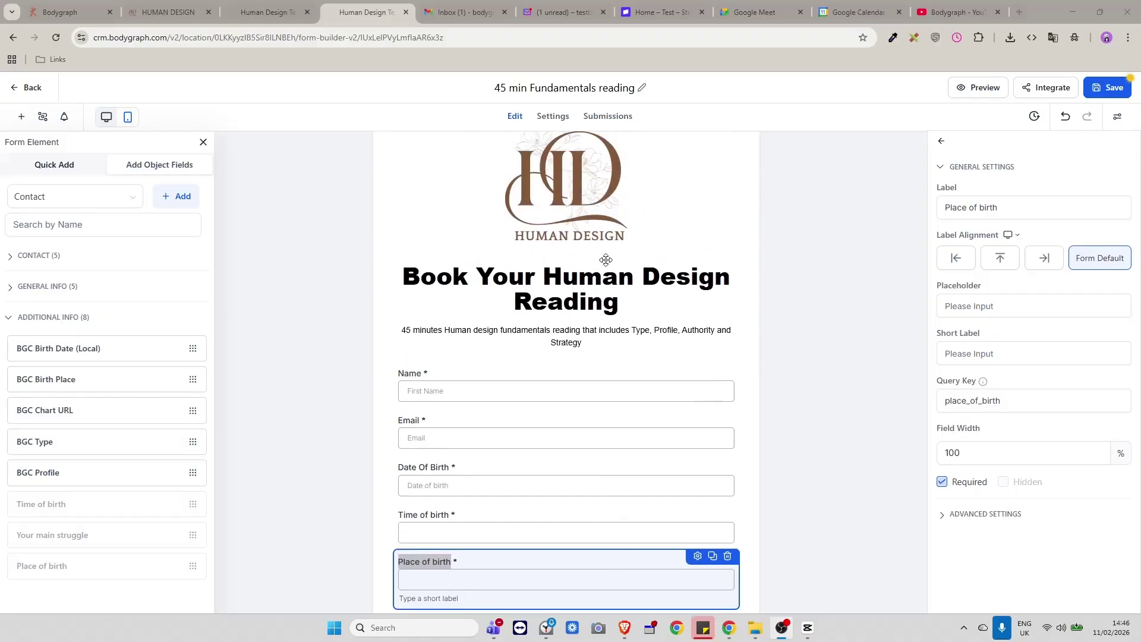
scroll(632, 400, "down", 3)
scroll(634, 400, "up", 2)
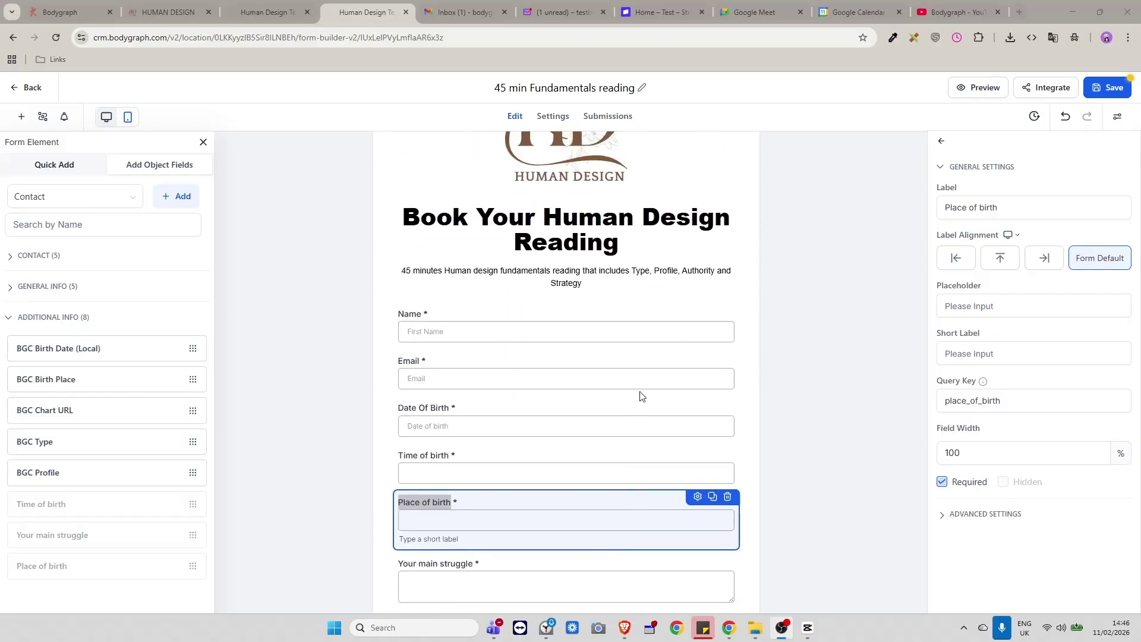
scroll(640, 395, "down", 1)
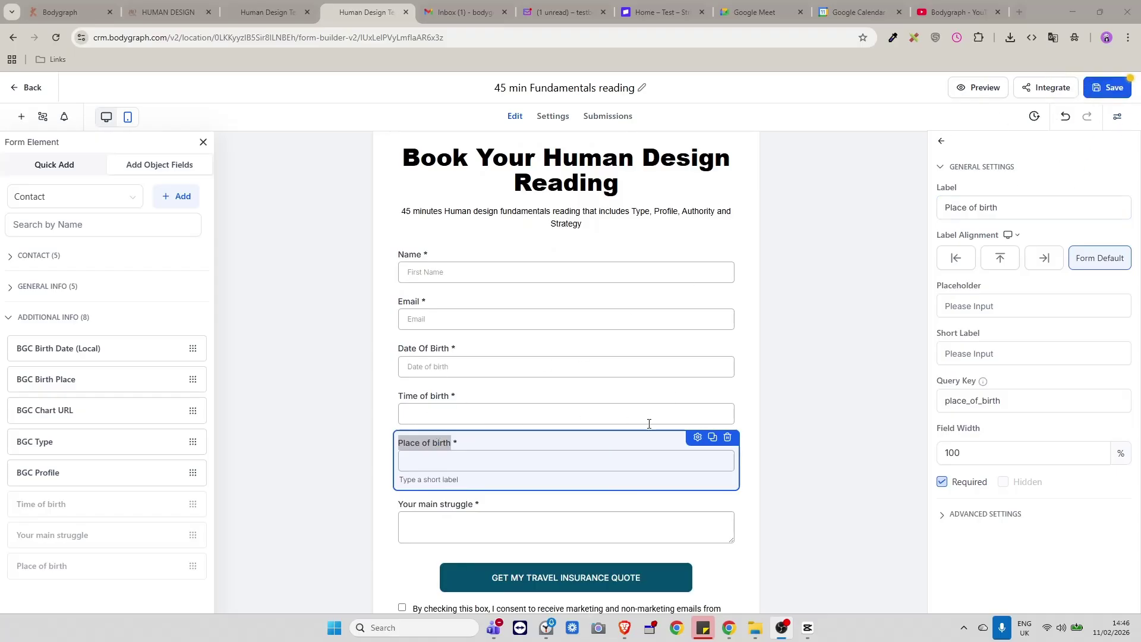
left_click(750, 427)
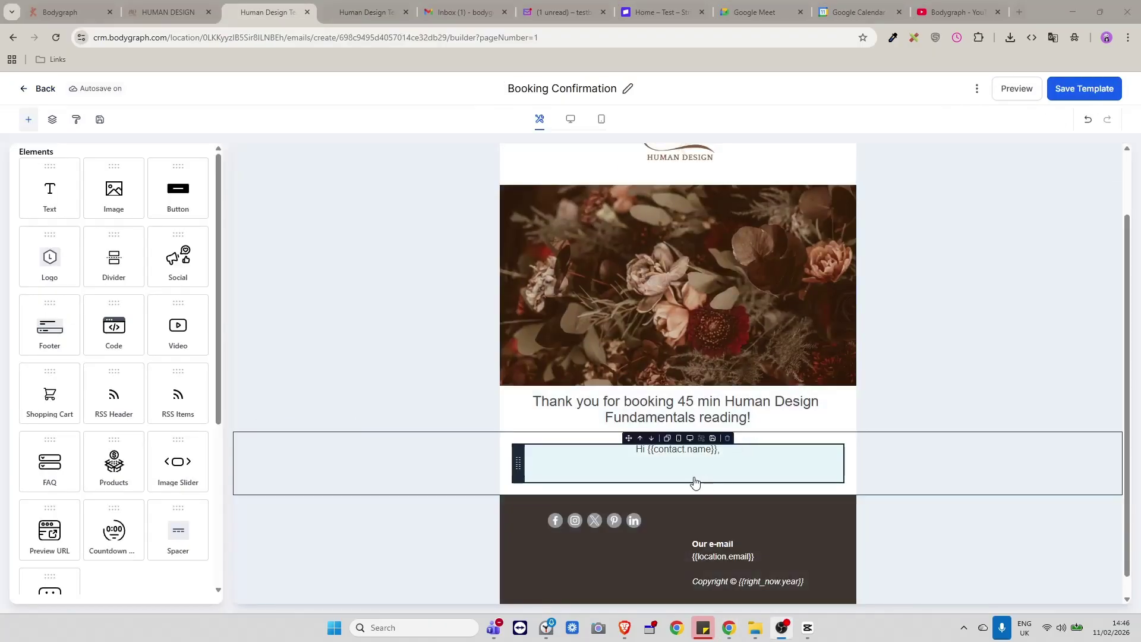
Below 'Hi {{contact.name}},' add a thank-you line, 'Meeting details:' heading, birth-details check request and sign-off.
left_click(743, 457)
key("Return")
key("Return")
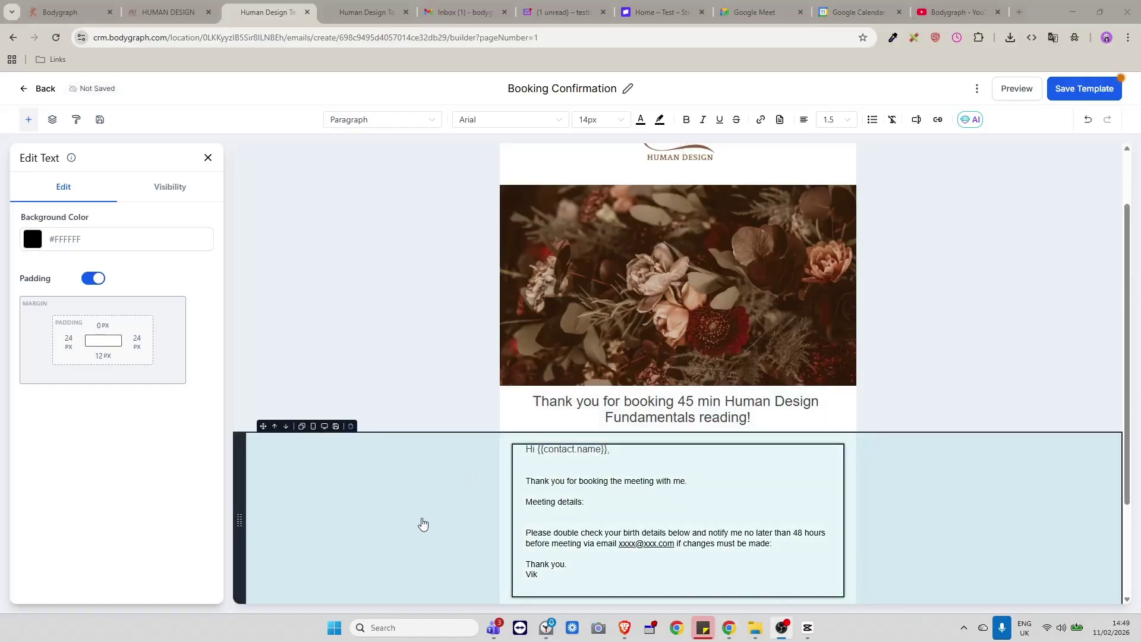
scroll(629, 494, "down", 1)
scroll(629, 494, "down", 1)
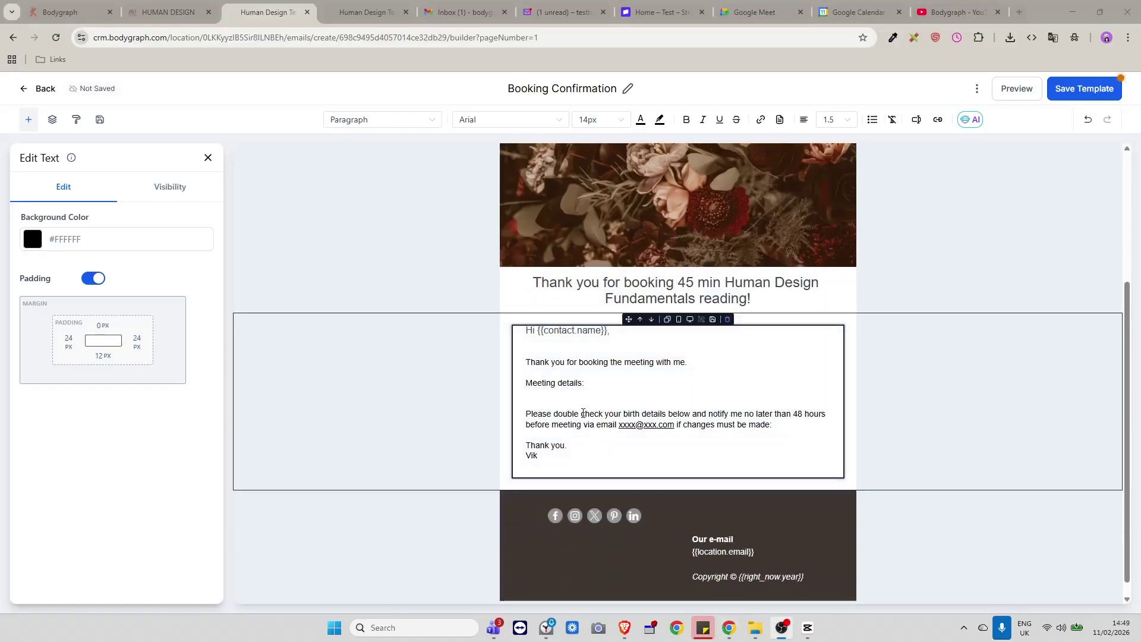
left_click(560, 393)
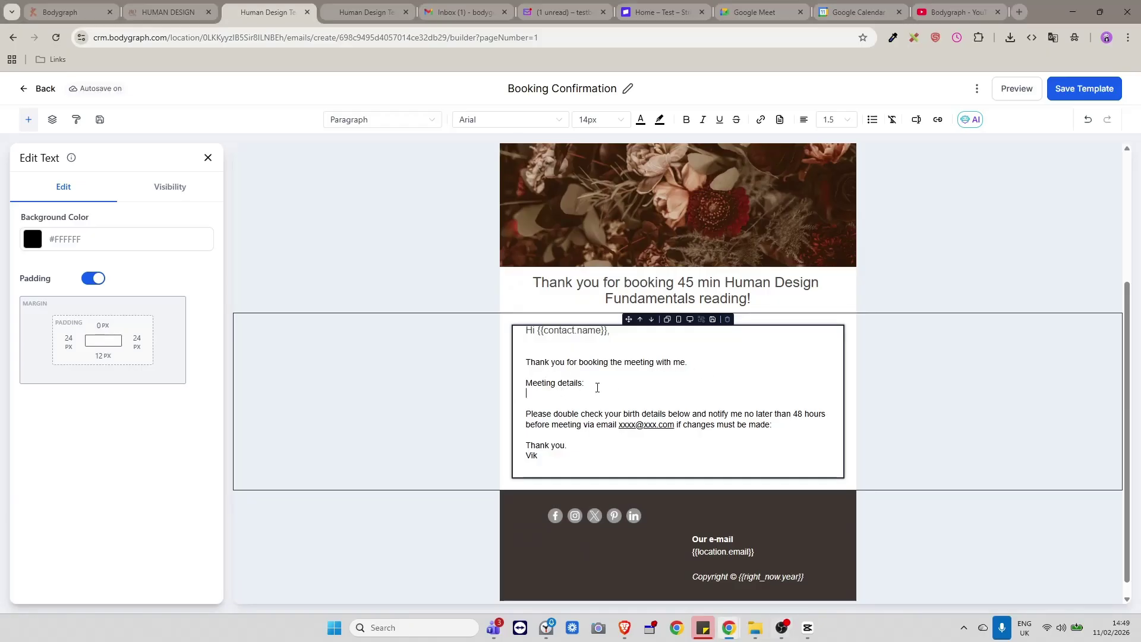
Insert an Appointment start time placeholder, then select and delete it again.
left_click(918, 121)
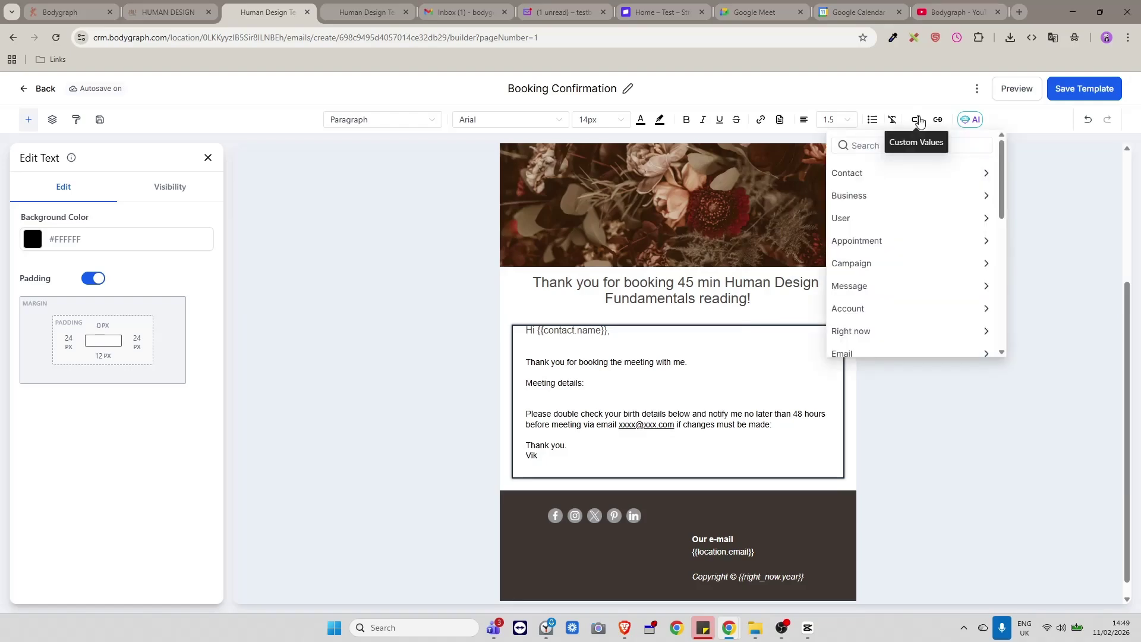
left_click(891, 242)
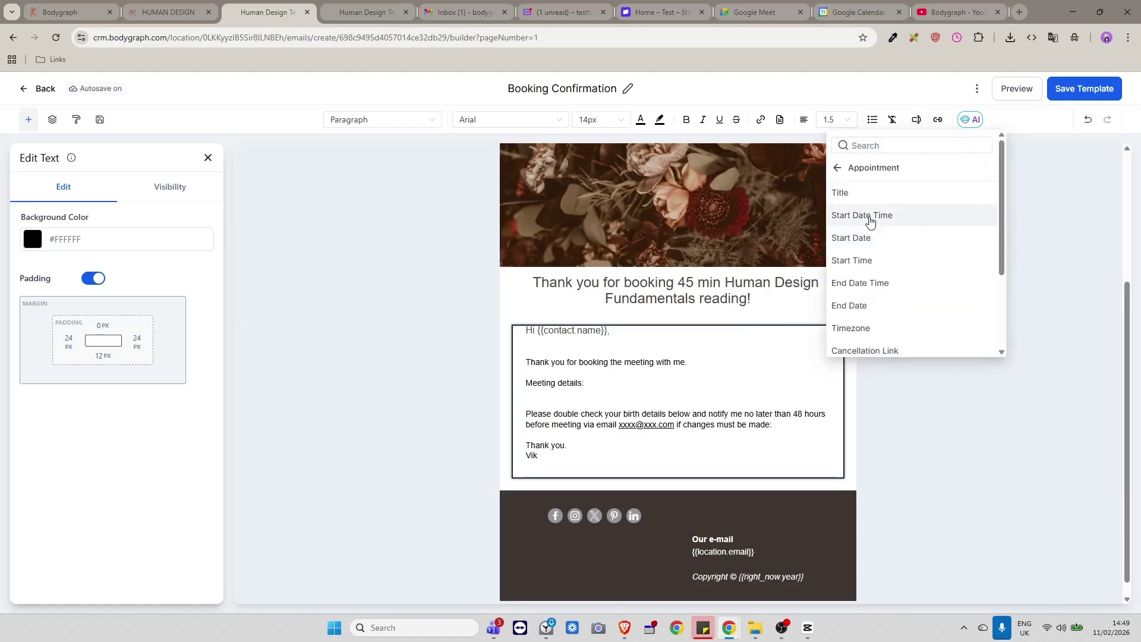
left_click(874, 221)
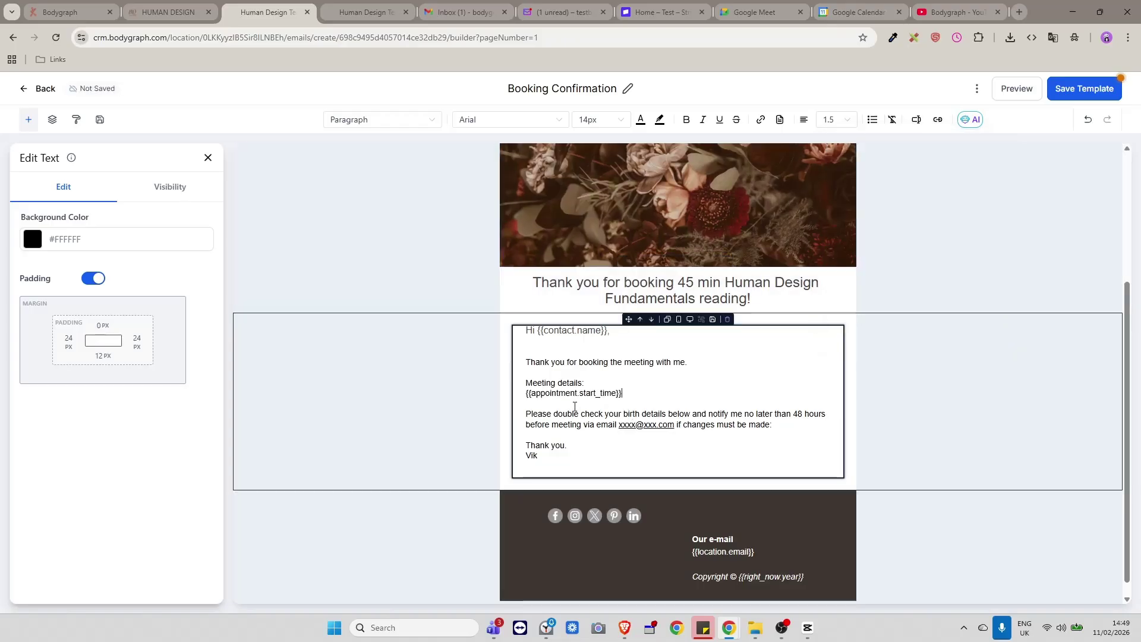
left_click(933, 122)
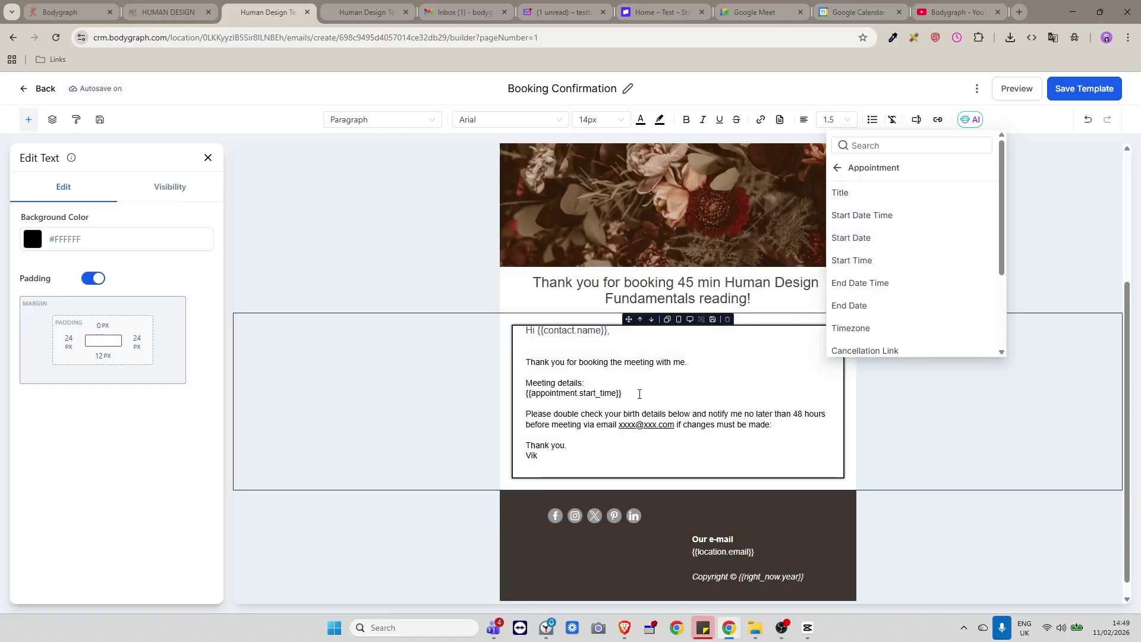
left_click_drag(622, 393, 526, 401)
key("Escape")
key("BackSpace")
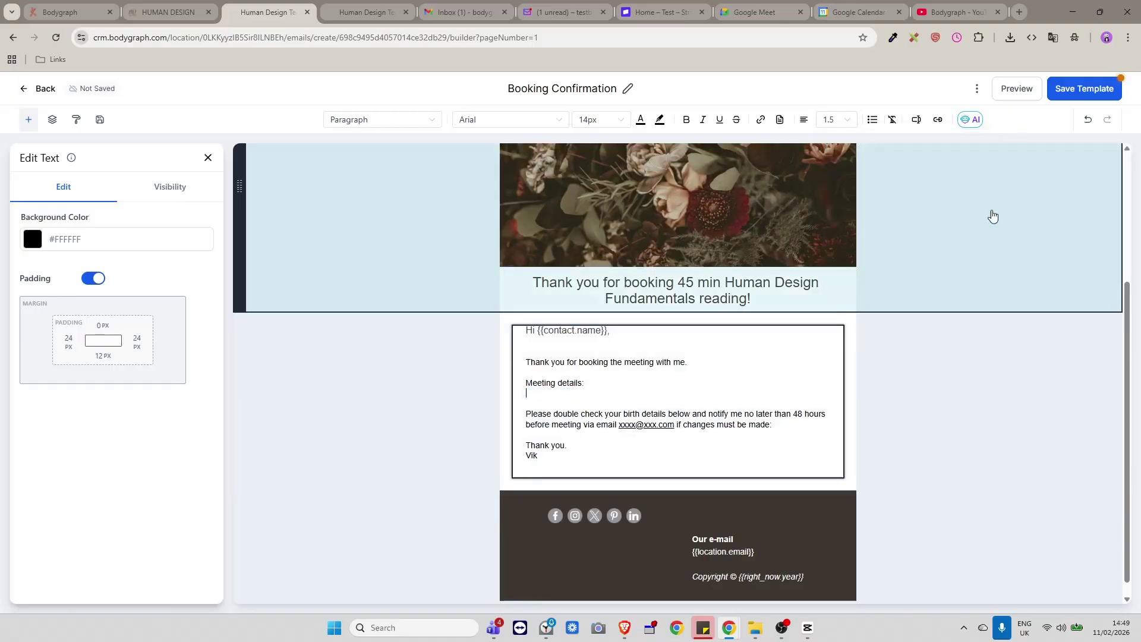
Insert the Appointment Start Date and Start Time placeholders on separate lines under Meeting details.
left_click(916, 122)
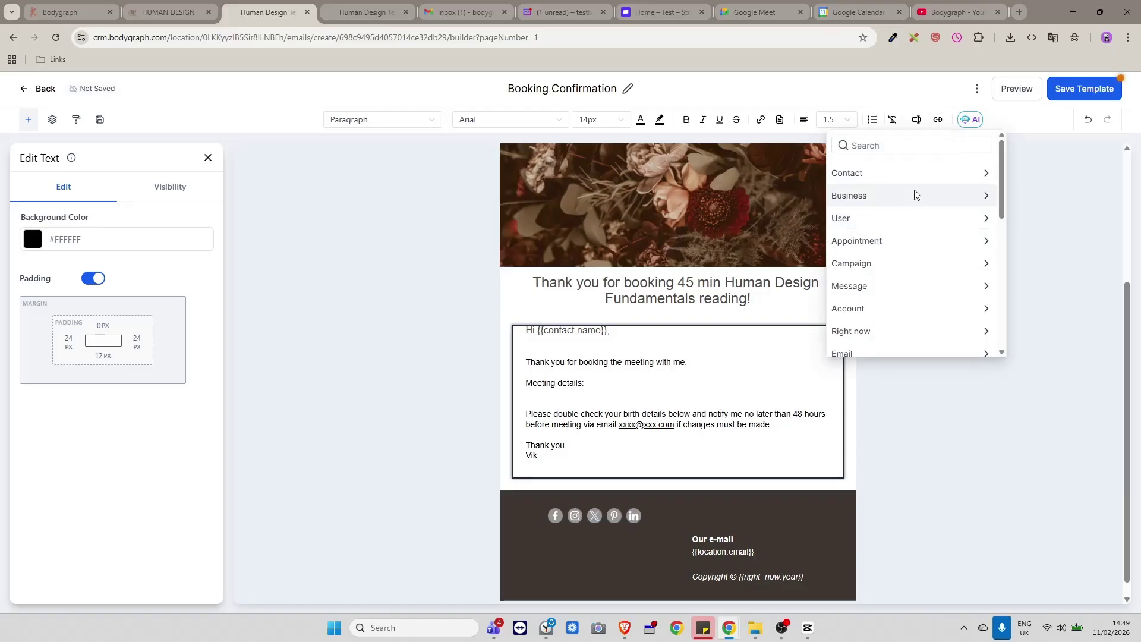
left_click(910, 249)
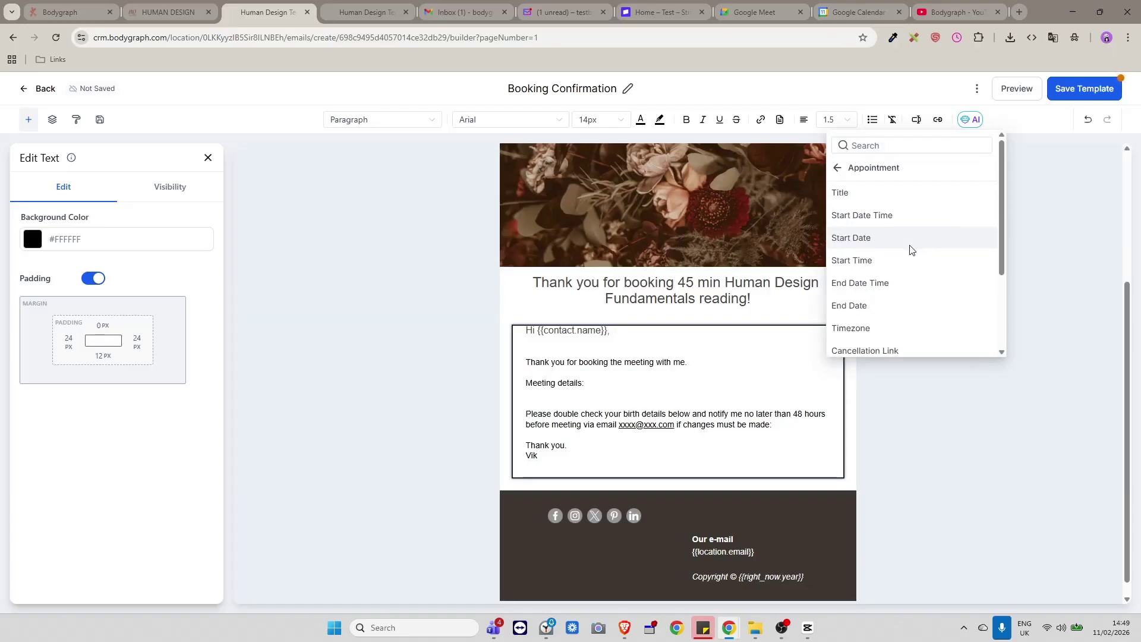
left_click(859, 245)
key("Return")
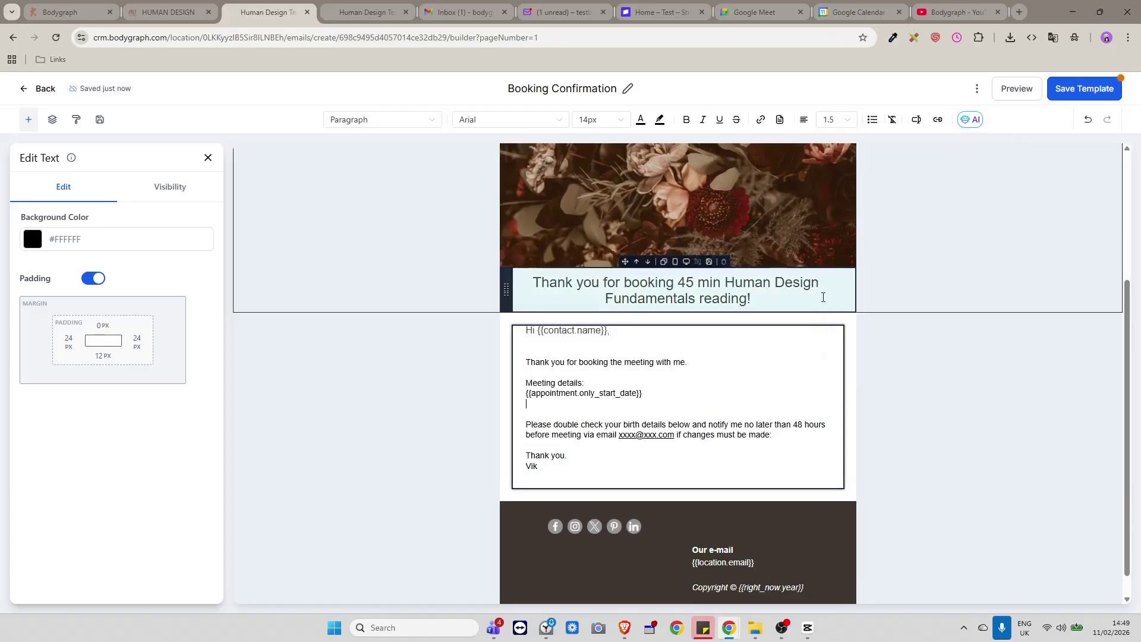
left_click(916, 121)
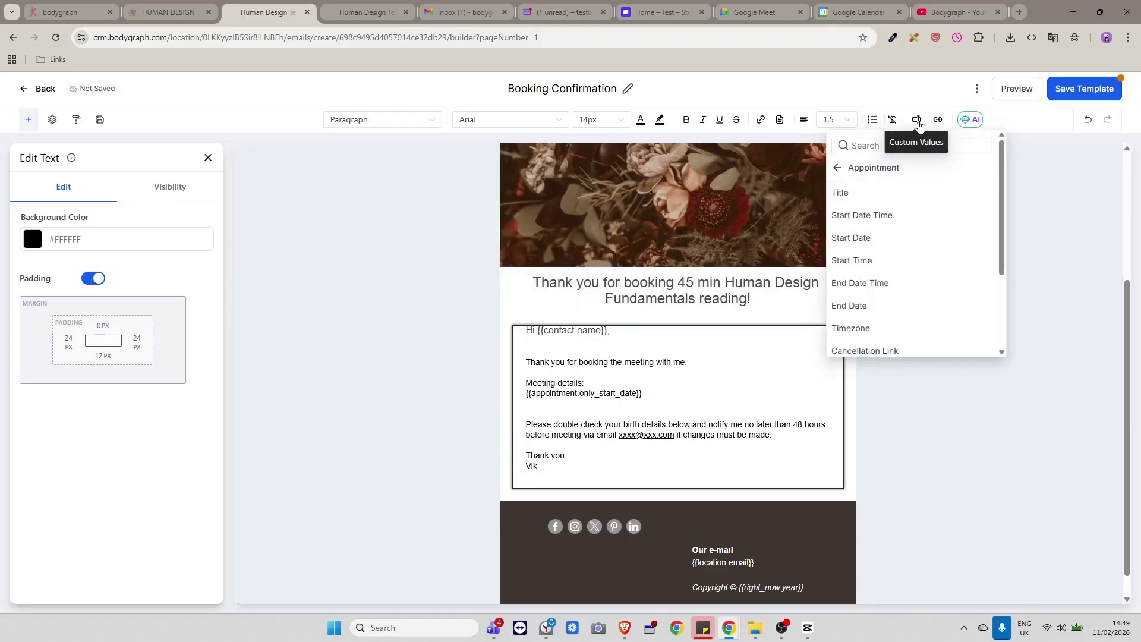
left_click(864, 262)
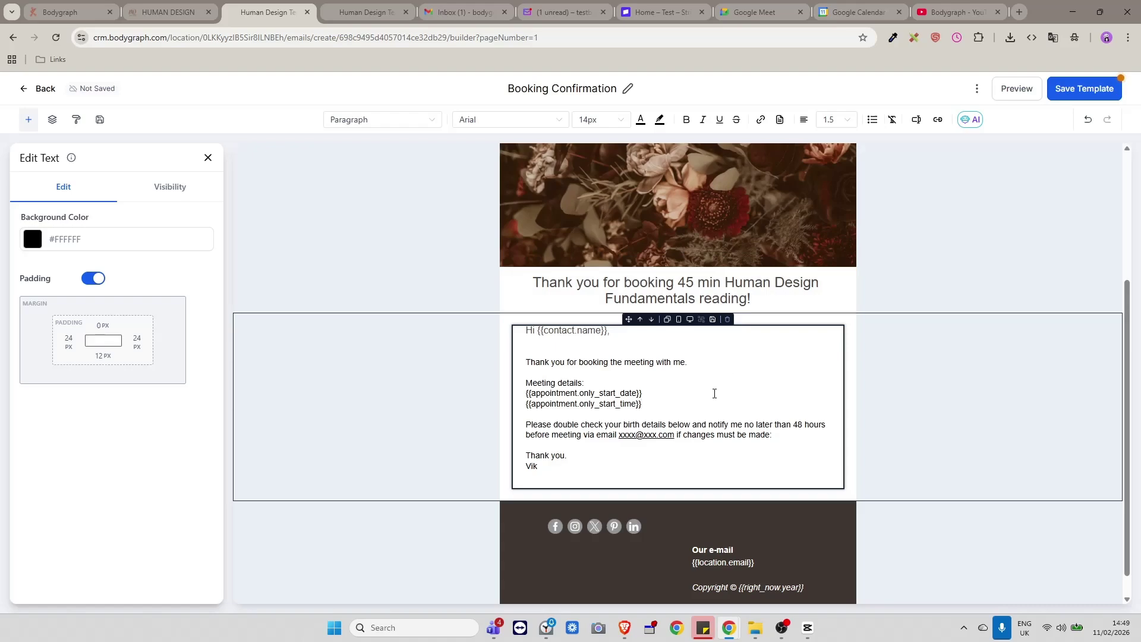
key("Return")
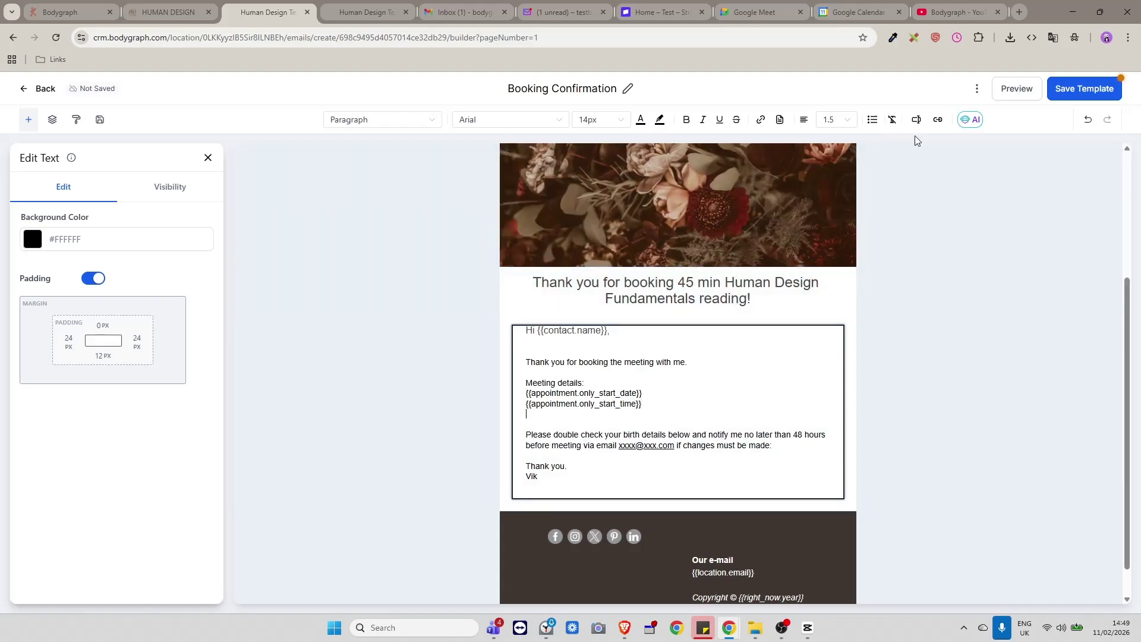
Add the Appointment Cancellation Link and Reschedule Link placeholders, each on its own line.
left_click(916, 122)
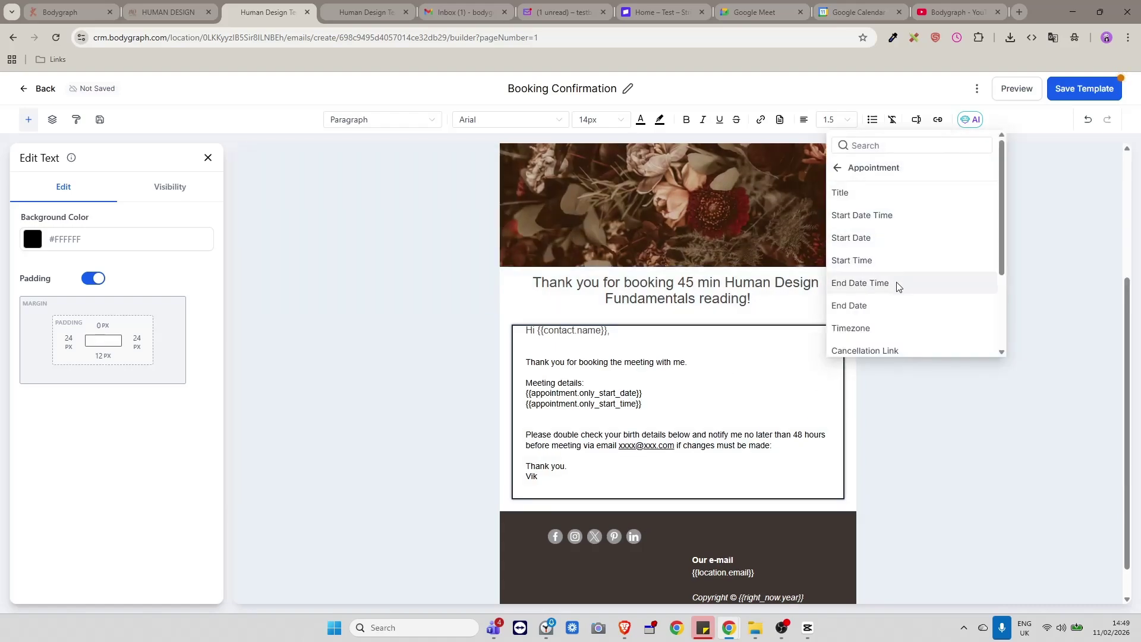
scroll(899, 287, "down", 1)
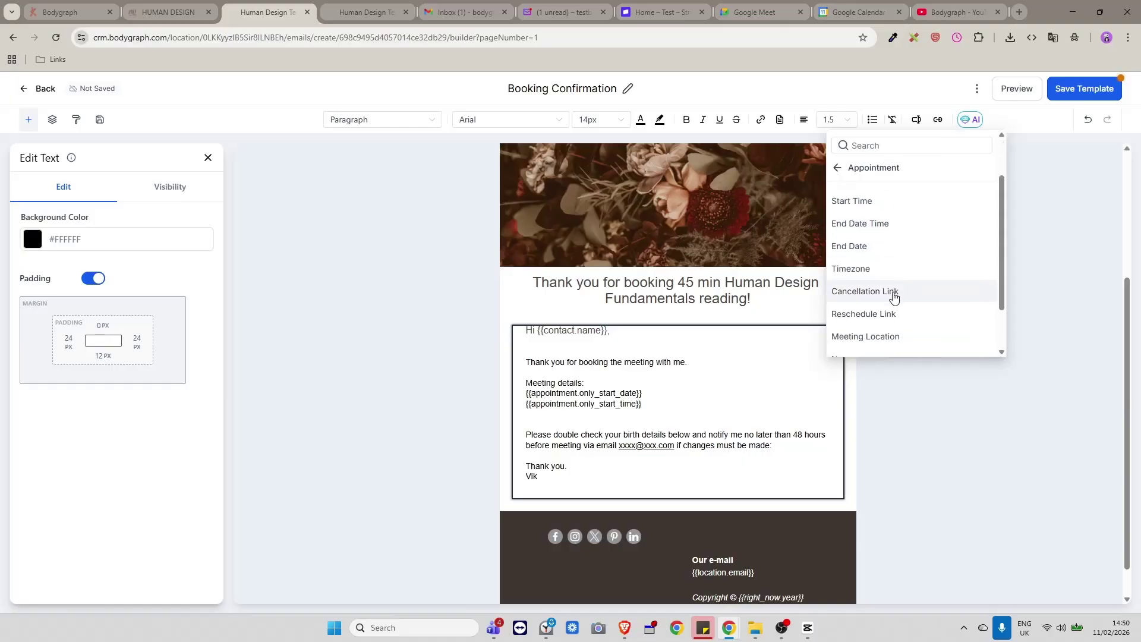
left_click(897, 291)
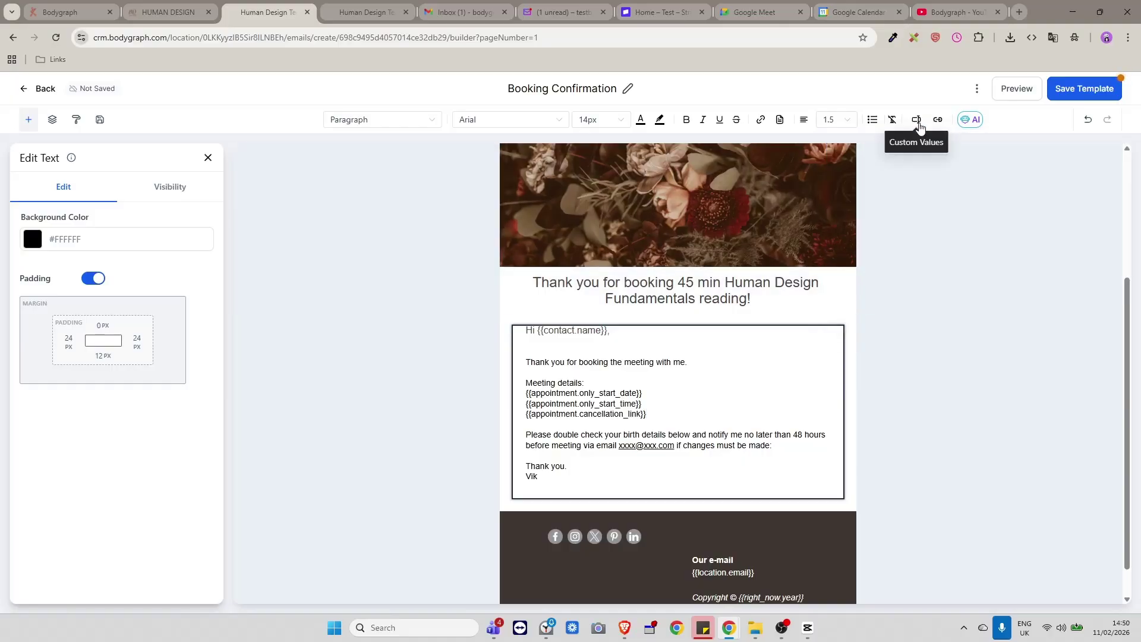
key("Return")
left_click(918, 122)
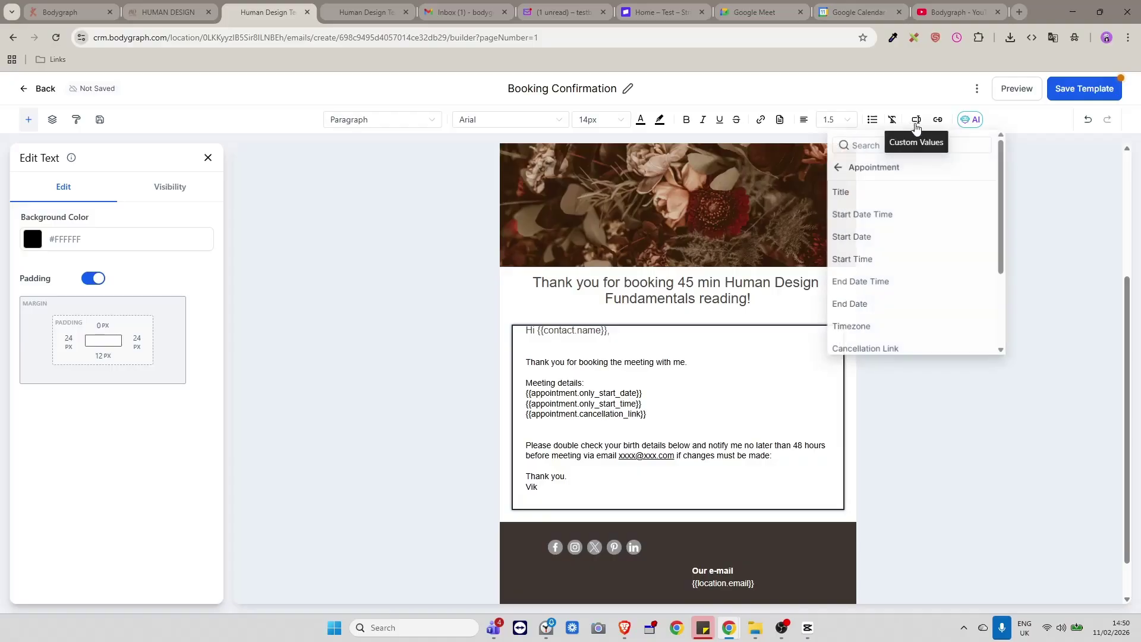
scroll(951, 280, "down", 2)
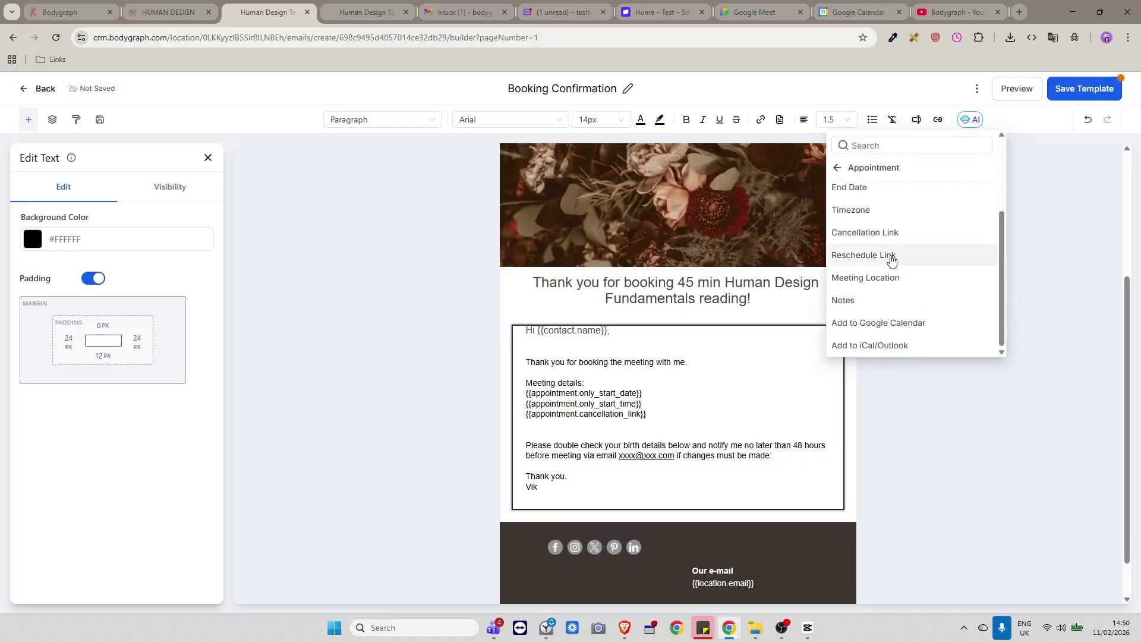
left_click(891, 260)
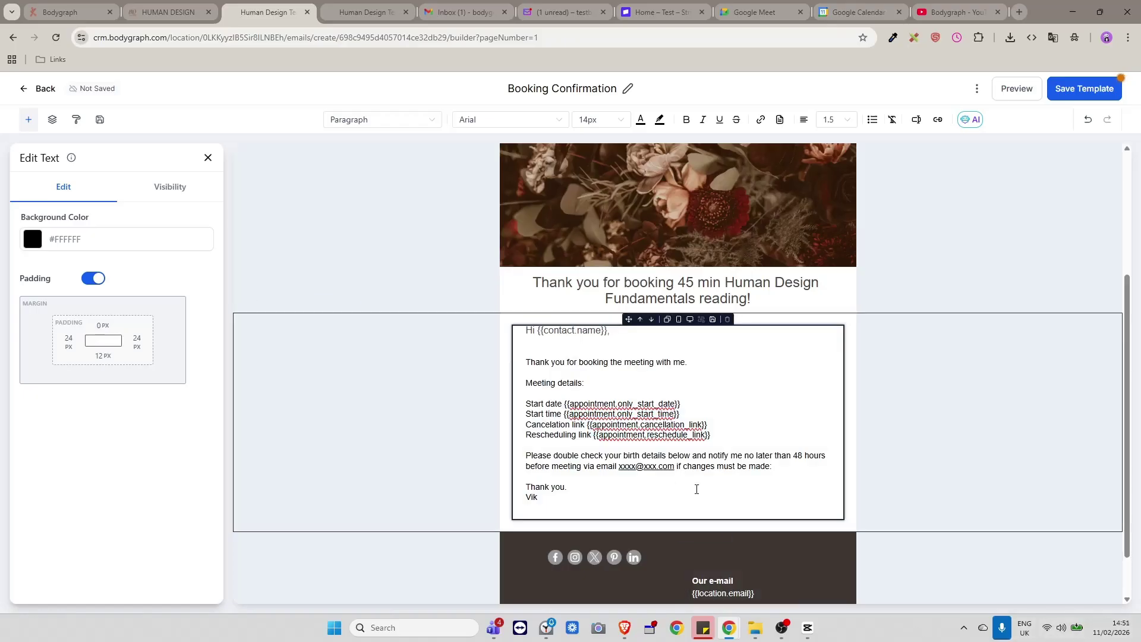
Label the placeholder lines Start date, Start time, Cancelation link and Rescheduling link, adding blank lines after.
left_click(731, 437)
key("Return")
key("Return")
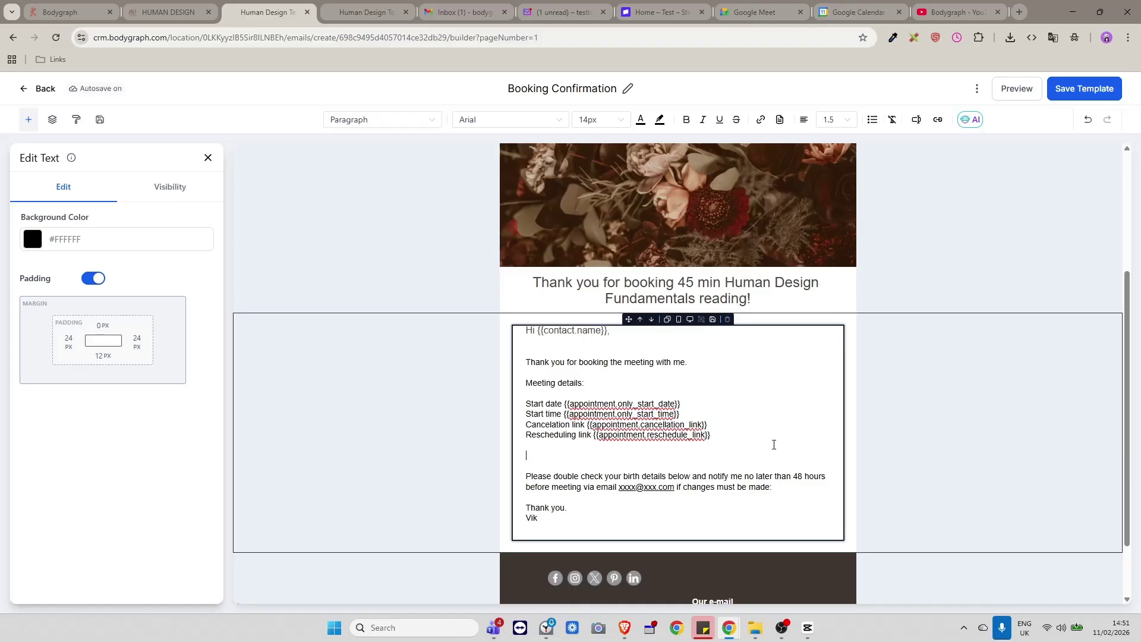
scroll(771, 444, "down", 1)
scroll(767, 444, "up", 2)
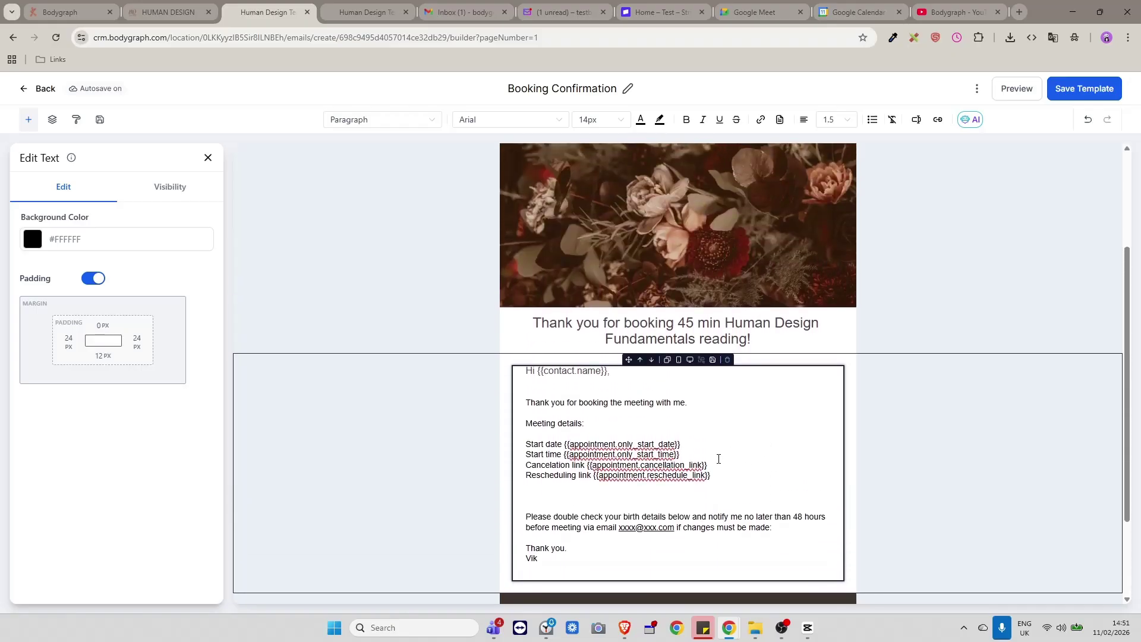
scroll(719, 459, "down", 1)
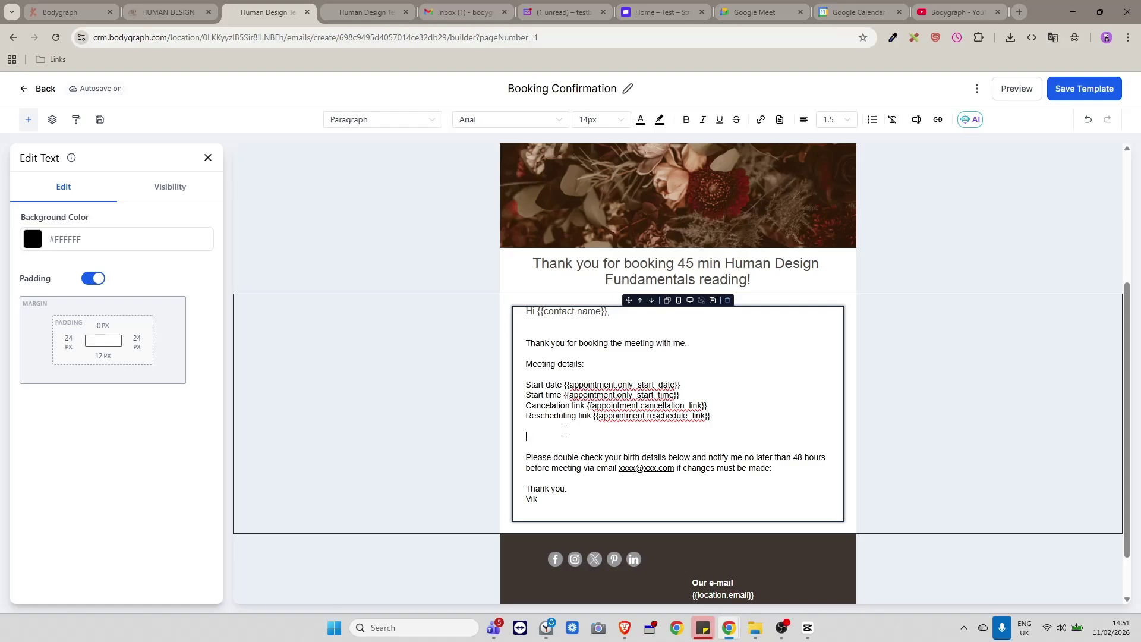
scroll(571, 432, "down", 1)
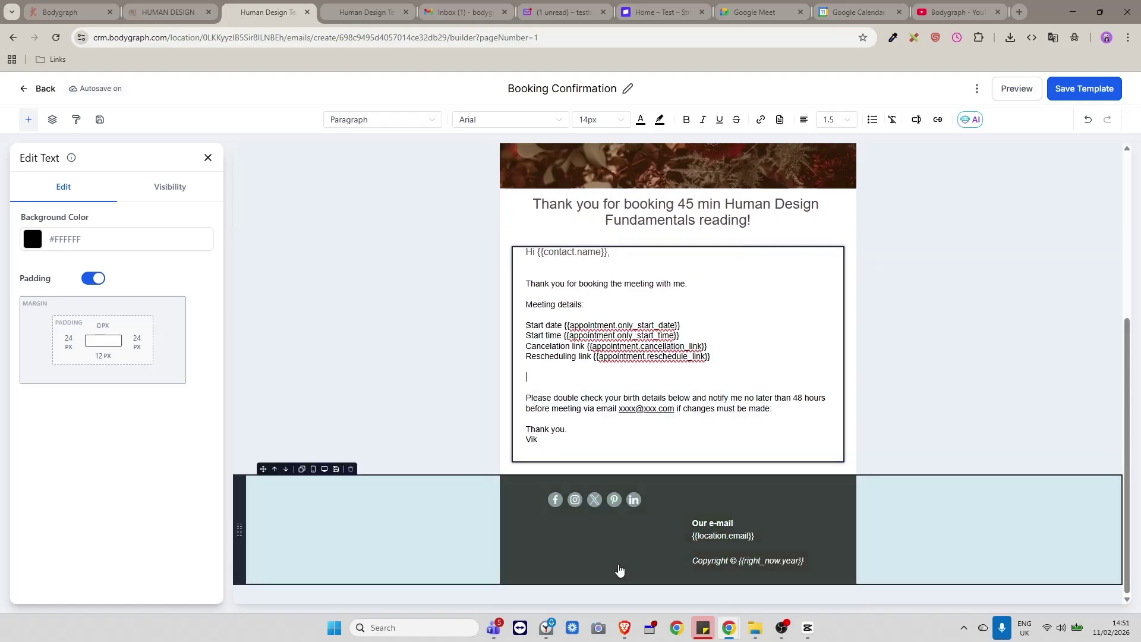
scroll(710, 425, "up", 1)
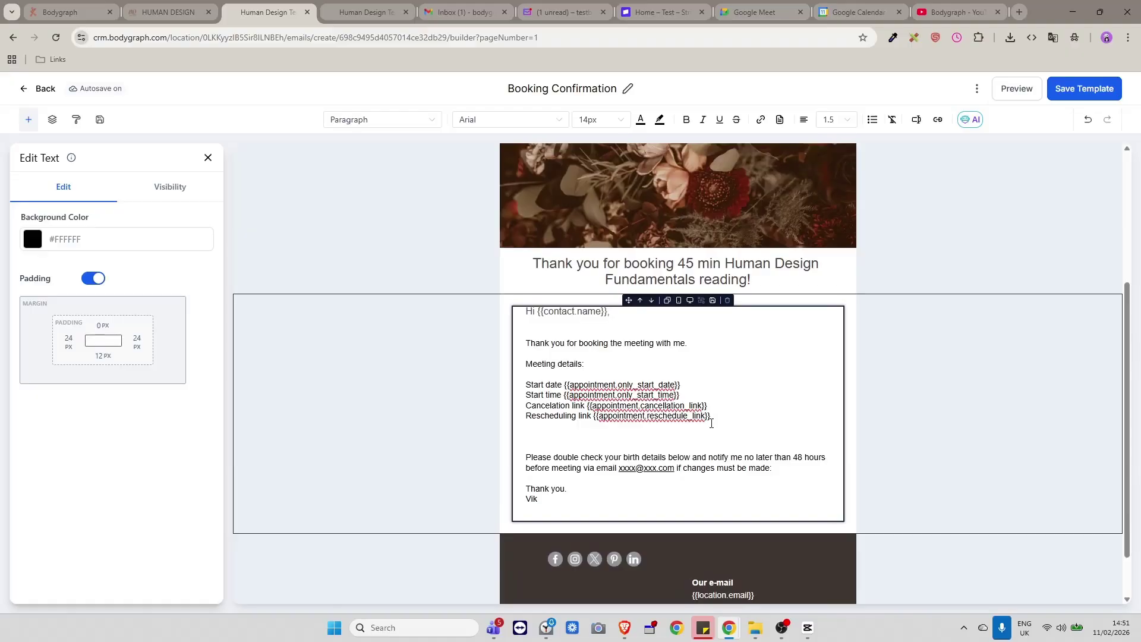
scroll(710, 423, "down", 1)
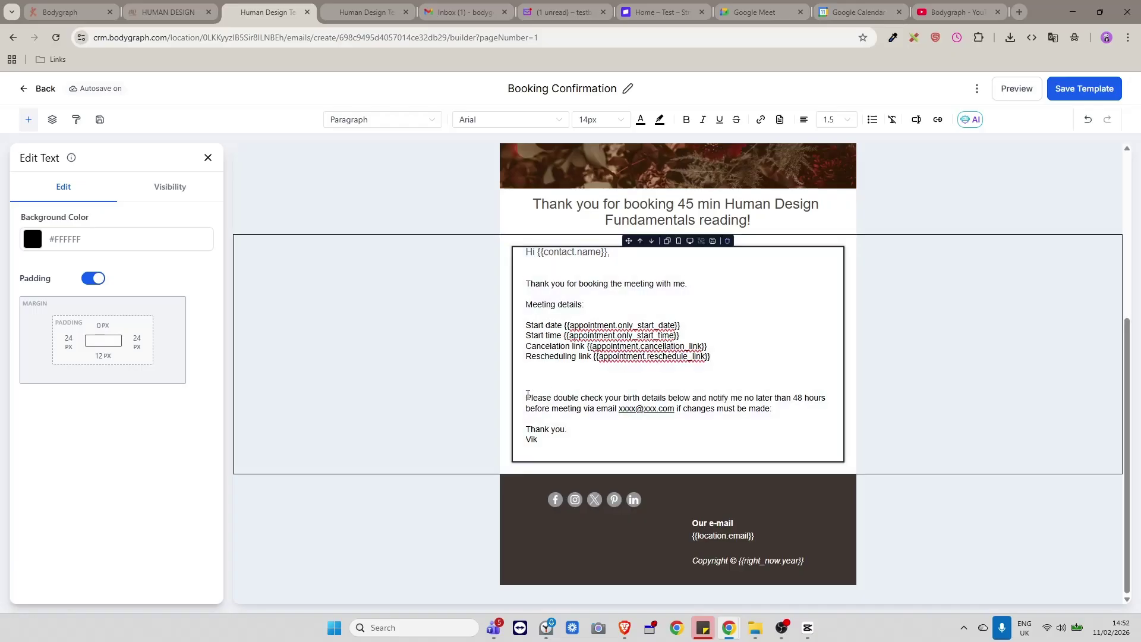
Below the birth-details request, insert the BGC Birth Place placeholder from Contact custom fields.
left_click(774, 409)
key("Return")
key("Return")
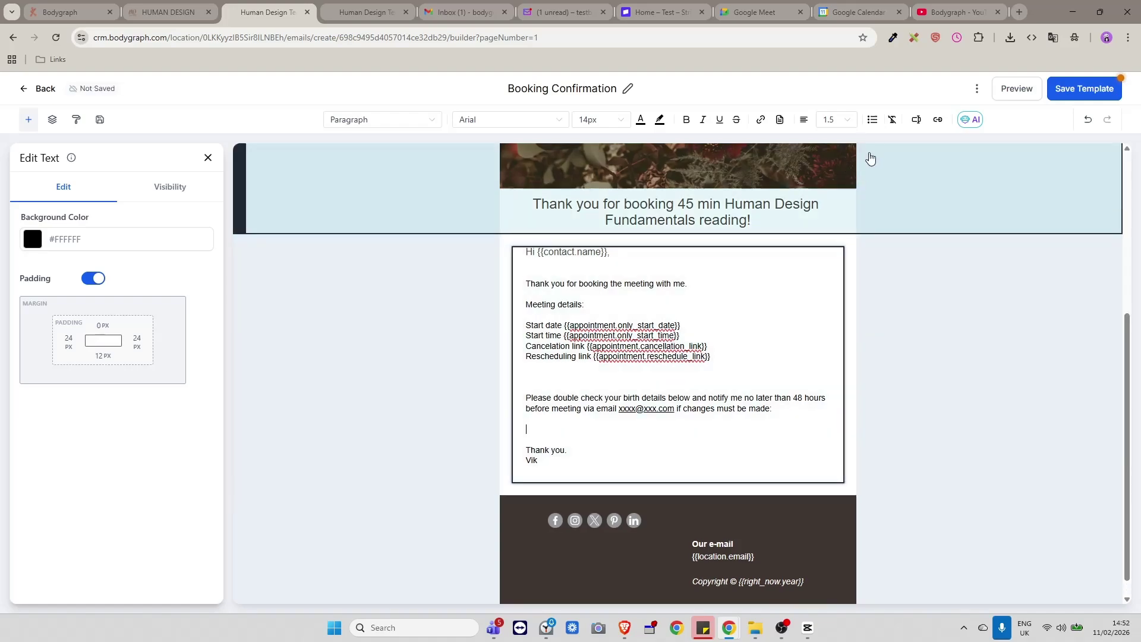
left_click(911, 124)
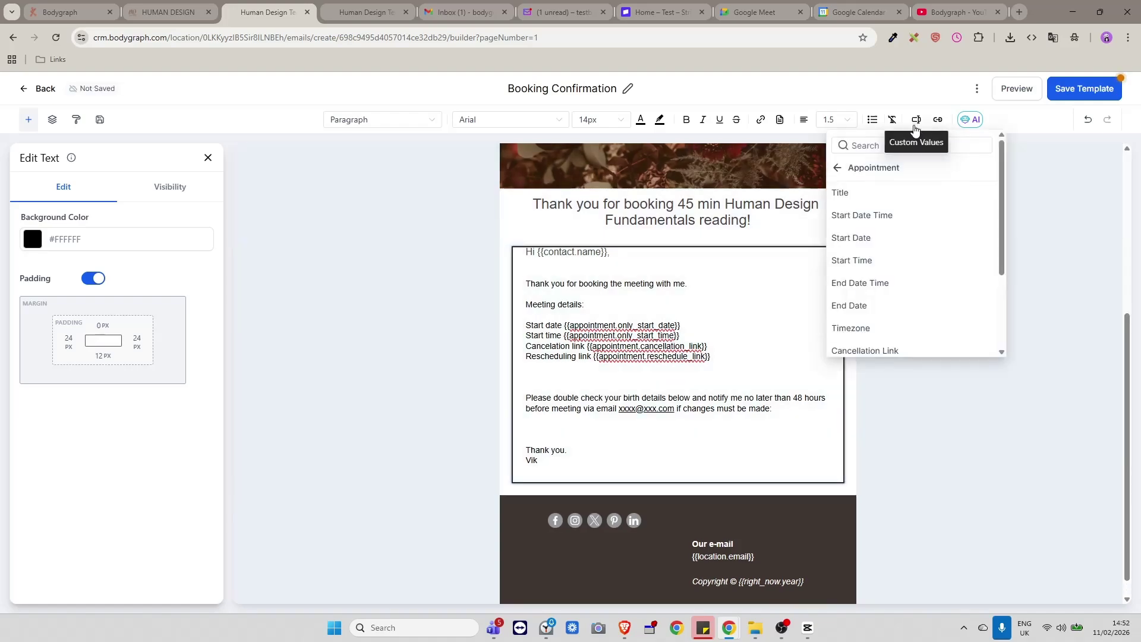
left_click(837, 169)
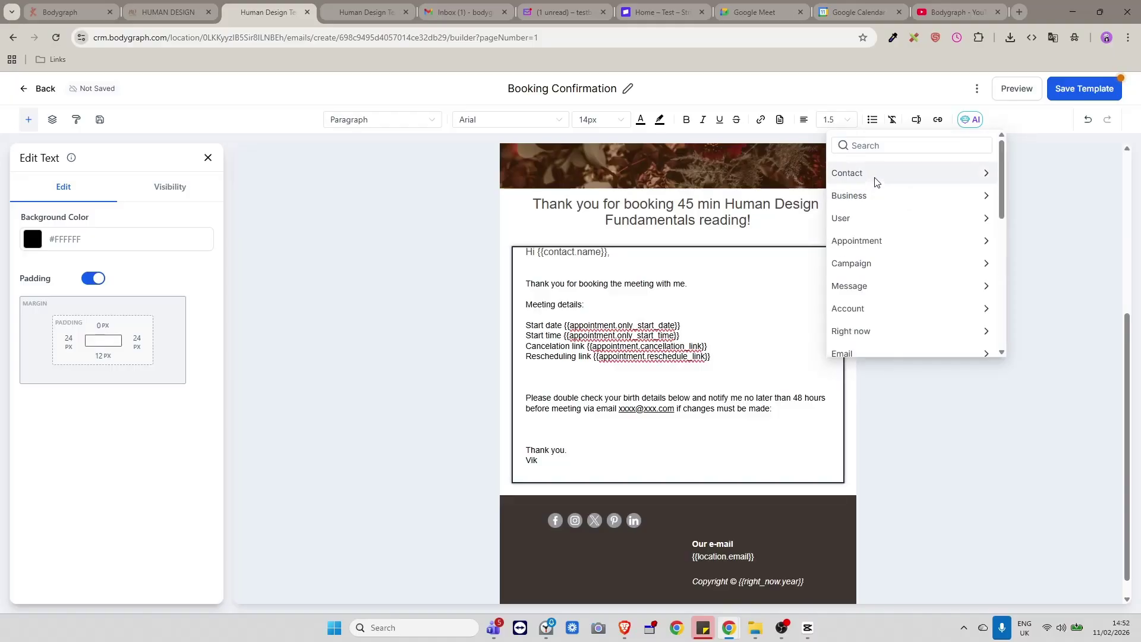
scroll(927, 273, "down", 4)
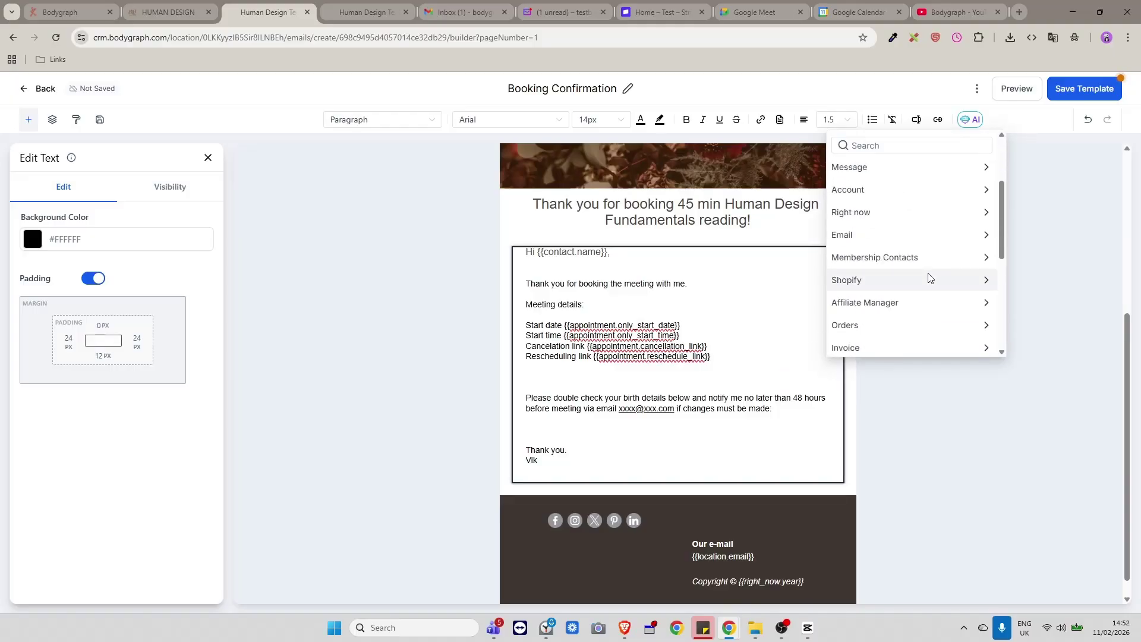
scroll(925, 285, "down", 3)
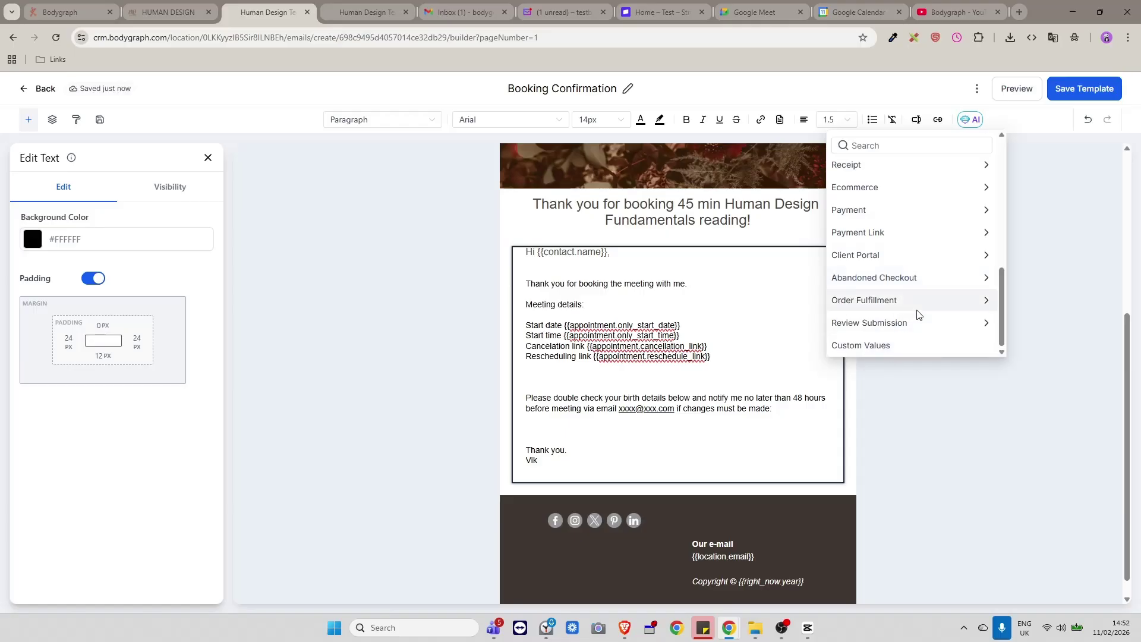
scroll(914, 316, "up", 5)
scroll(915, 267, "up", 3)
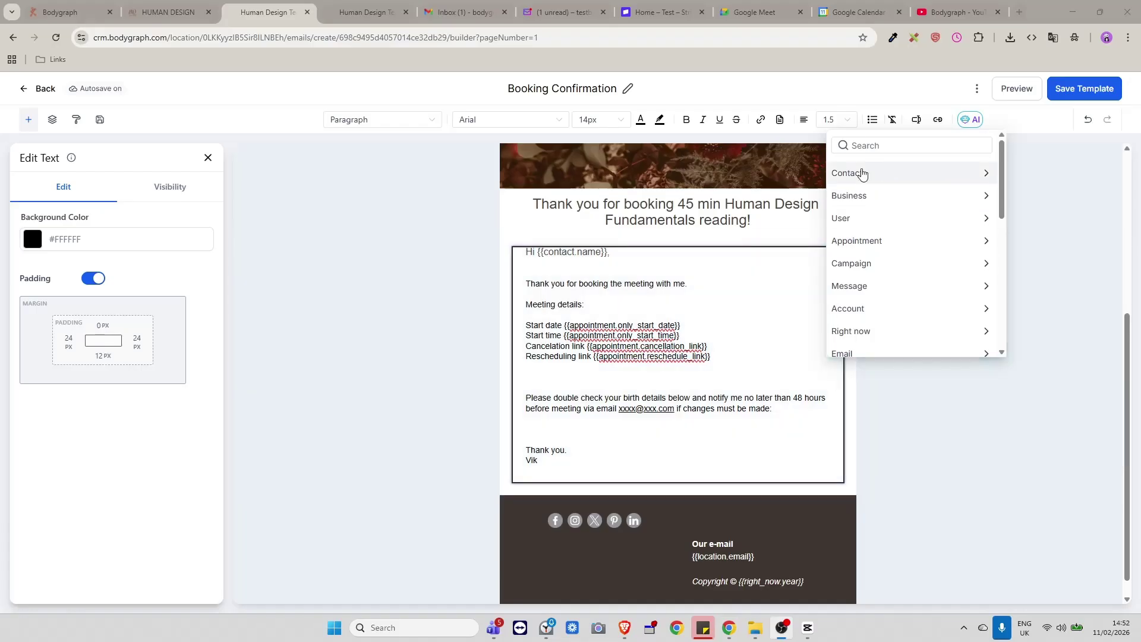
left_click(861, 173)
scroll(906, 313, "down", 3)
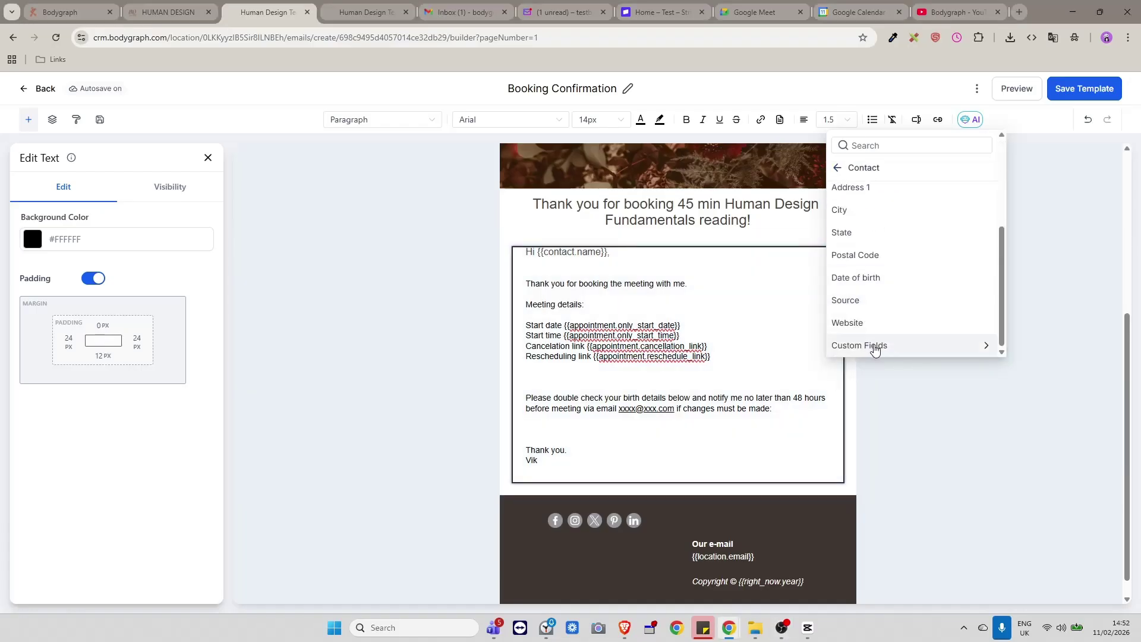
left_click(874, 350)
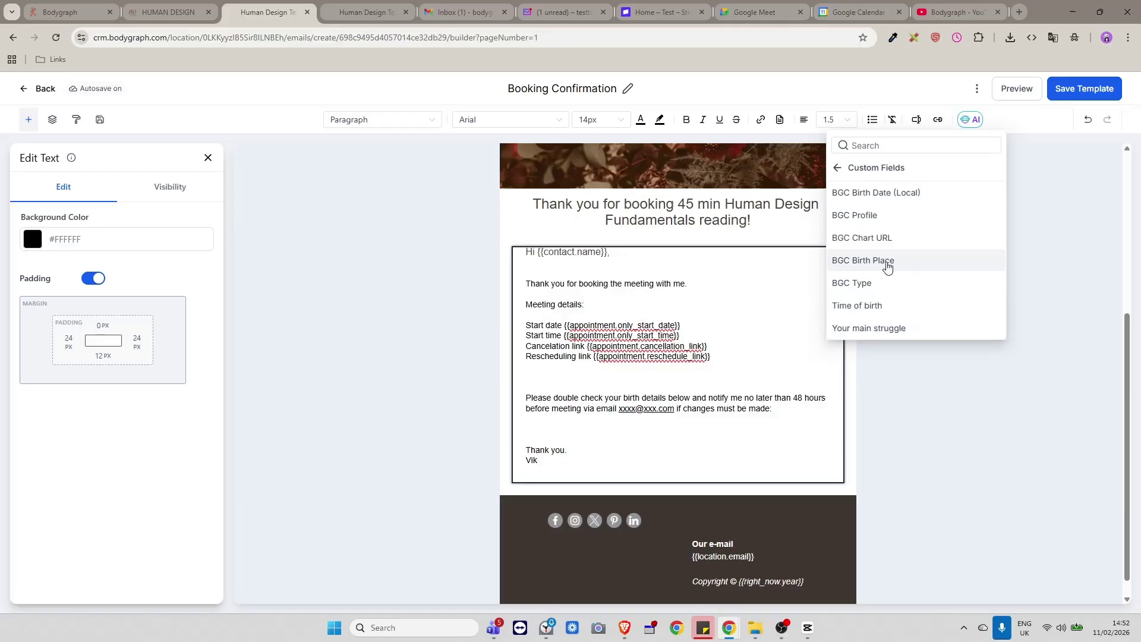
left_click(888, 266)
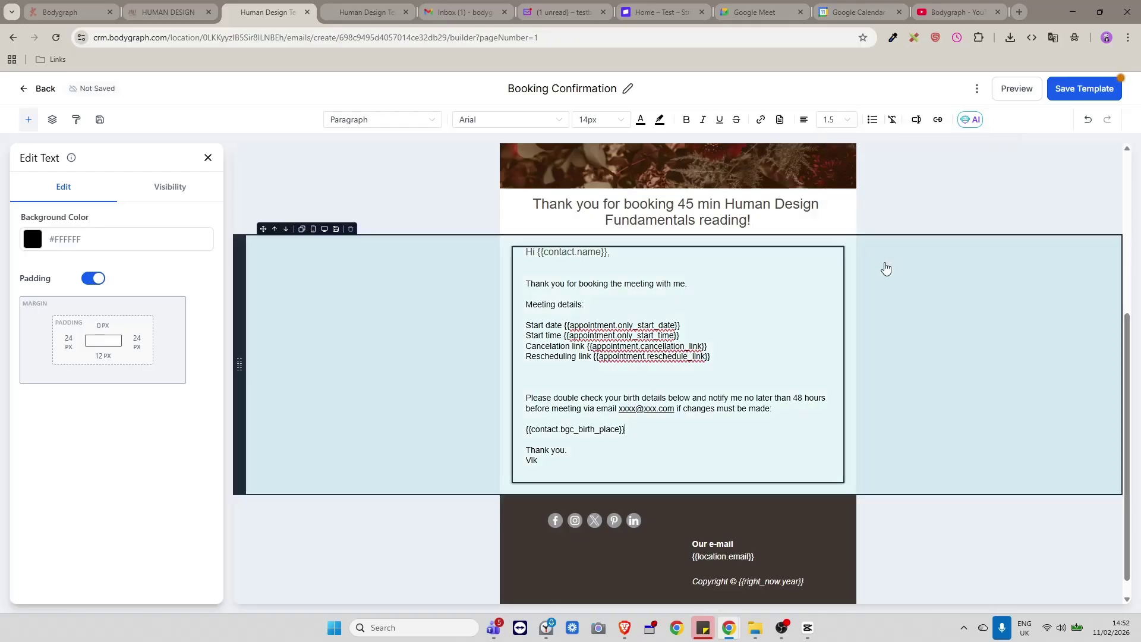
Add the BGC Birth Date (Local) and Time of birth placeholders on new lines.
key("Return")
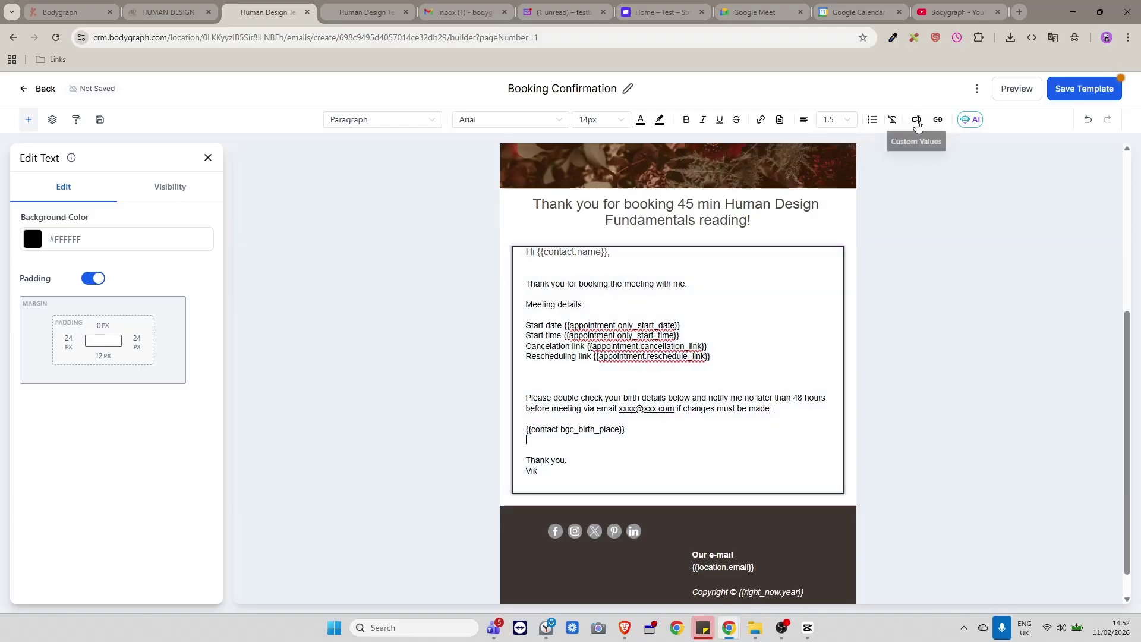
left_click(917, 120)
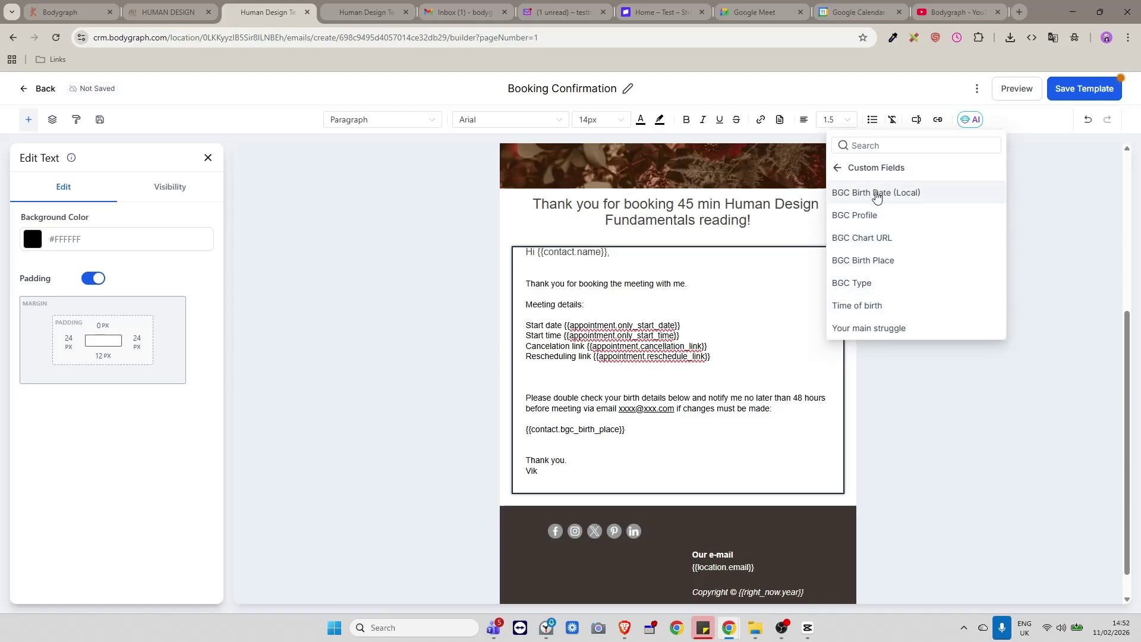
left_click(877, 193)
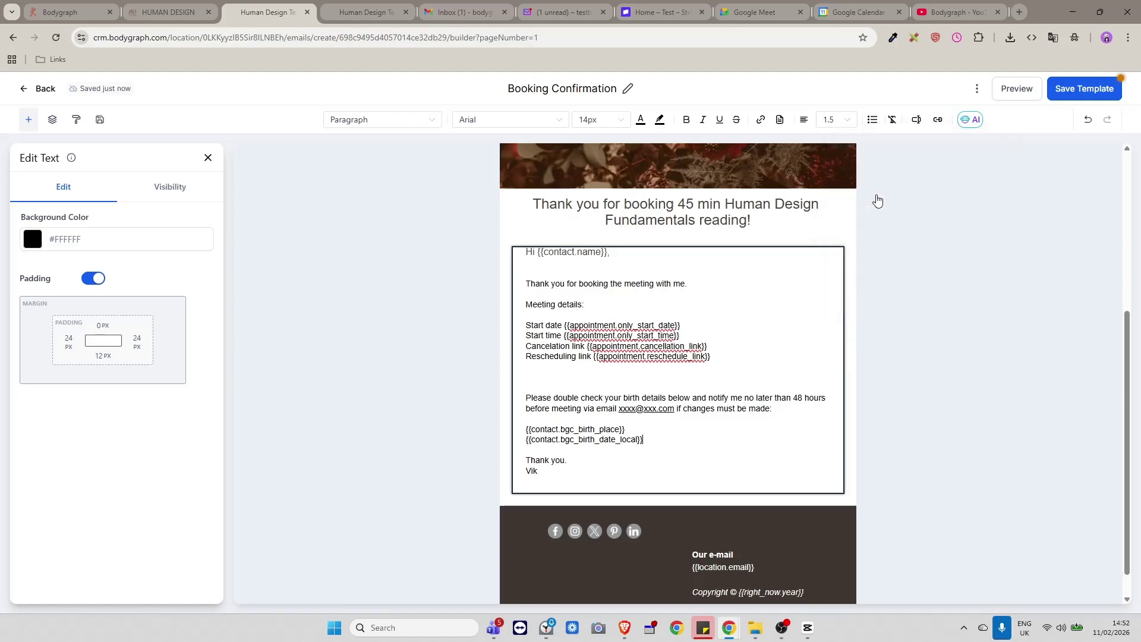
key("Return")
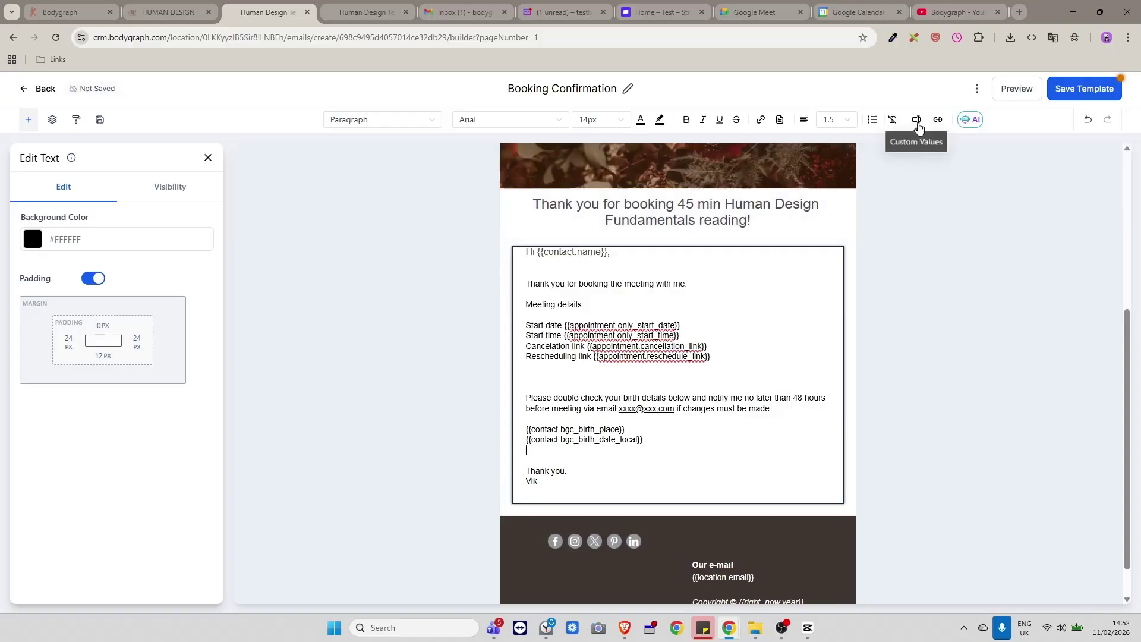
left_click(918, 121)
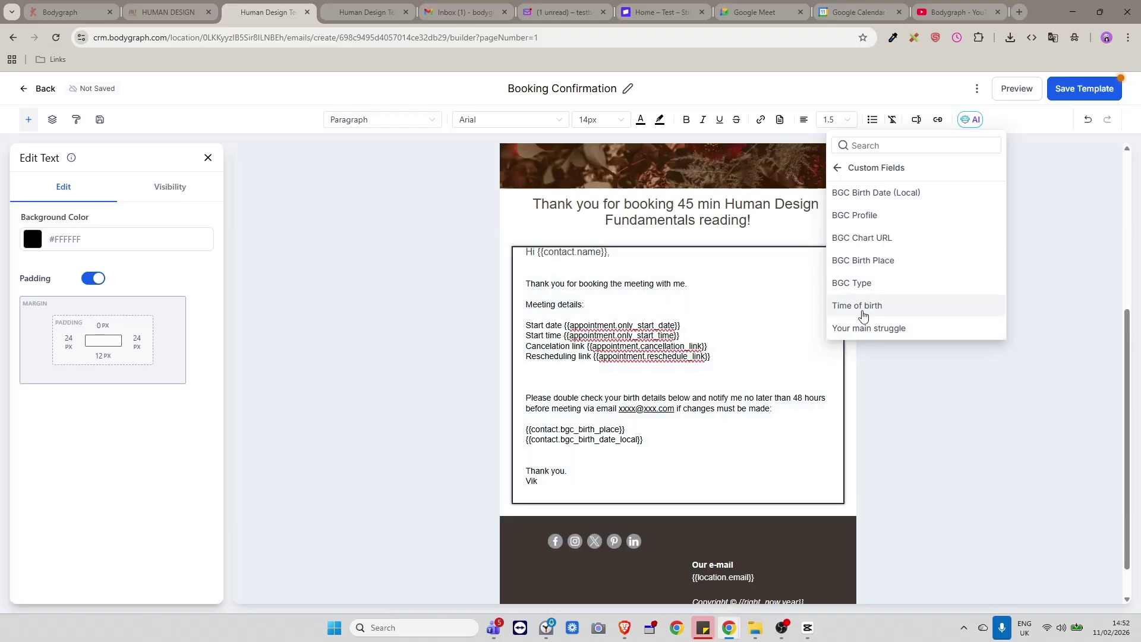
left_click(861, 307)
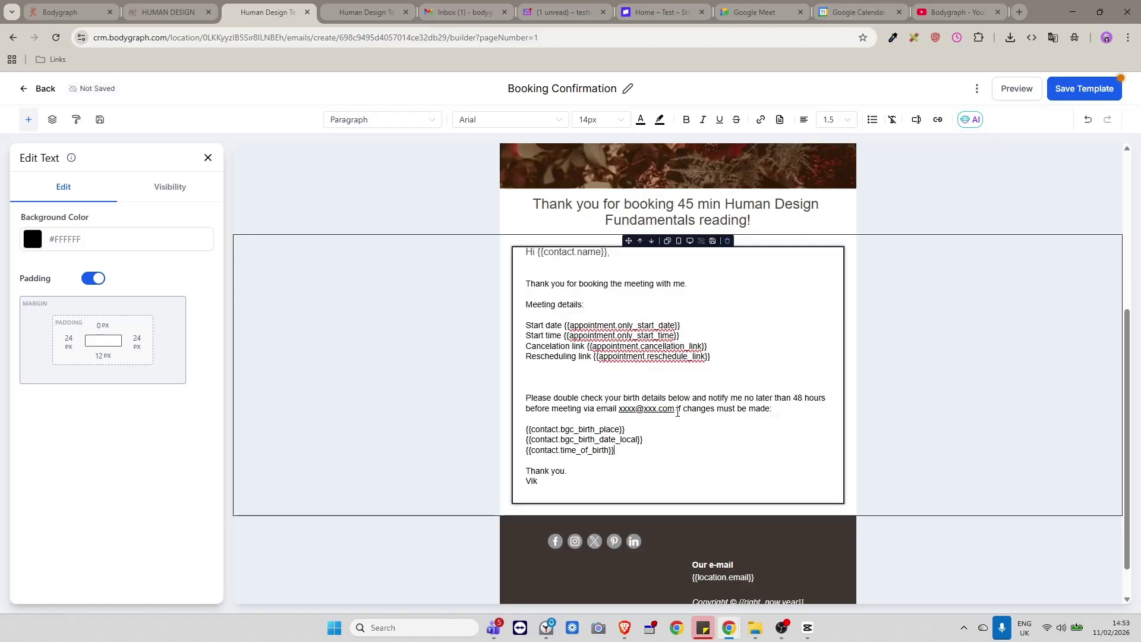
left_click_drag(676, 410, 619, 410)
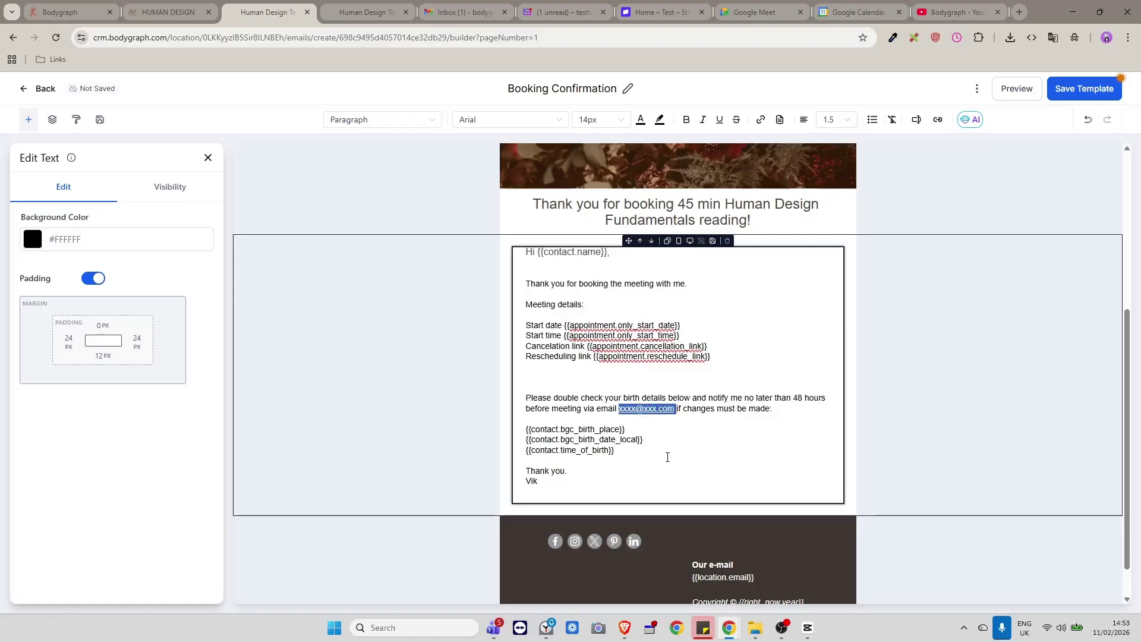
Label the birth placeholders, add the Google Meet joining paragraph, and save the Booking Confirmation template.
left_click(656, 455)
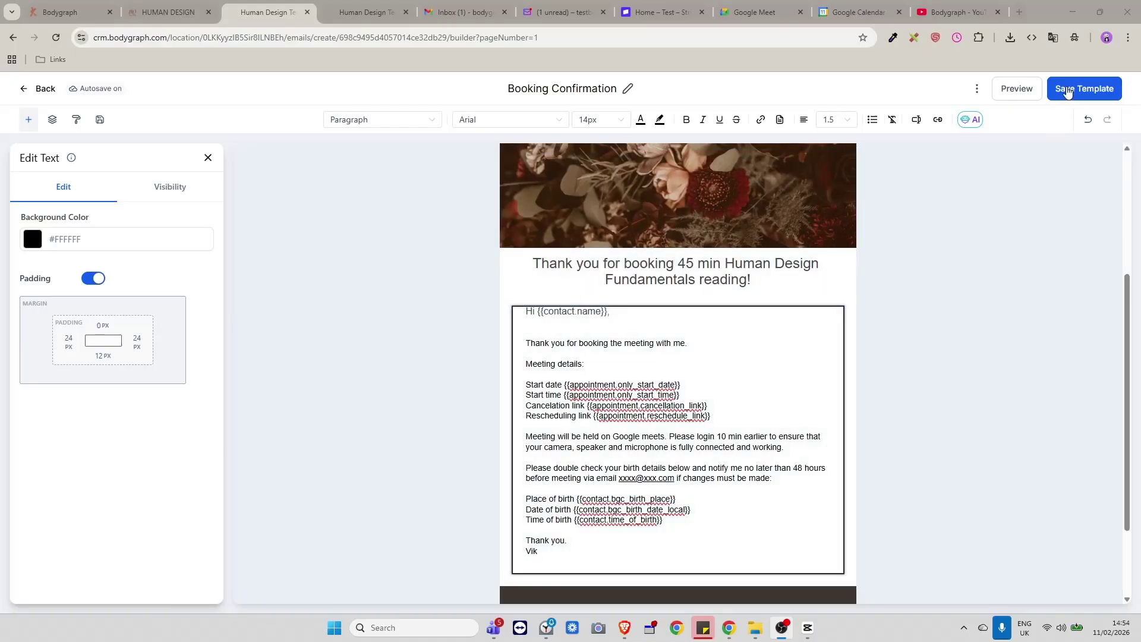
left_click(1067, 91)
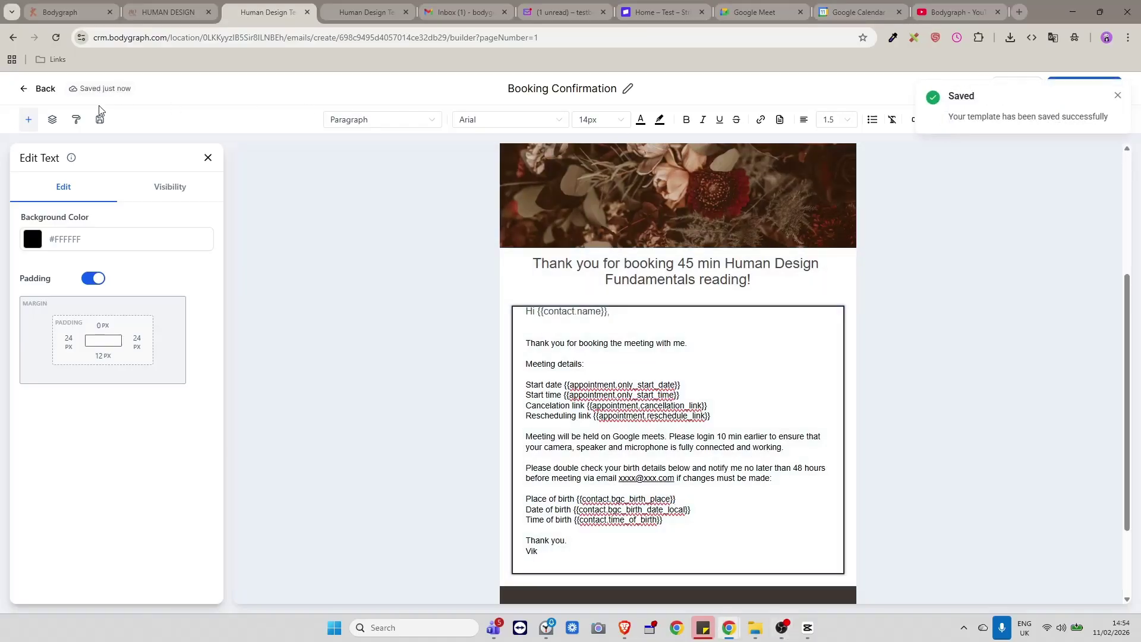
left_click(29, 119)
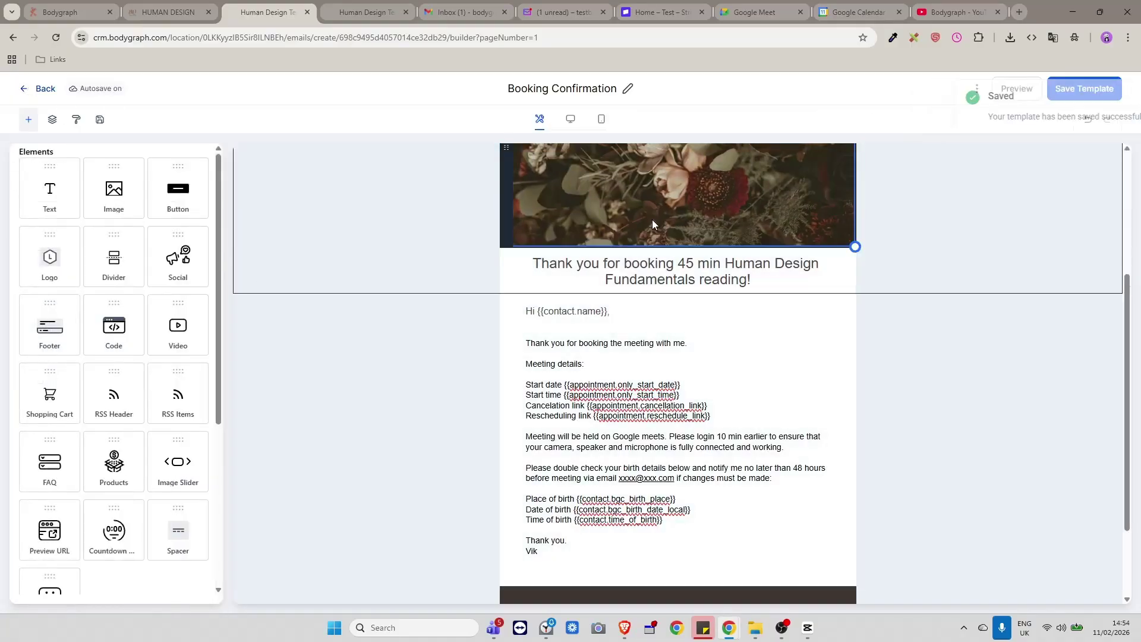
Go back from the email builder to the Email Templates list.
left_click(27, 89)
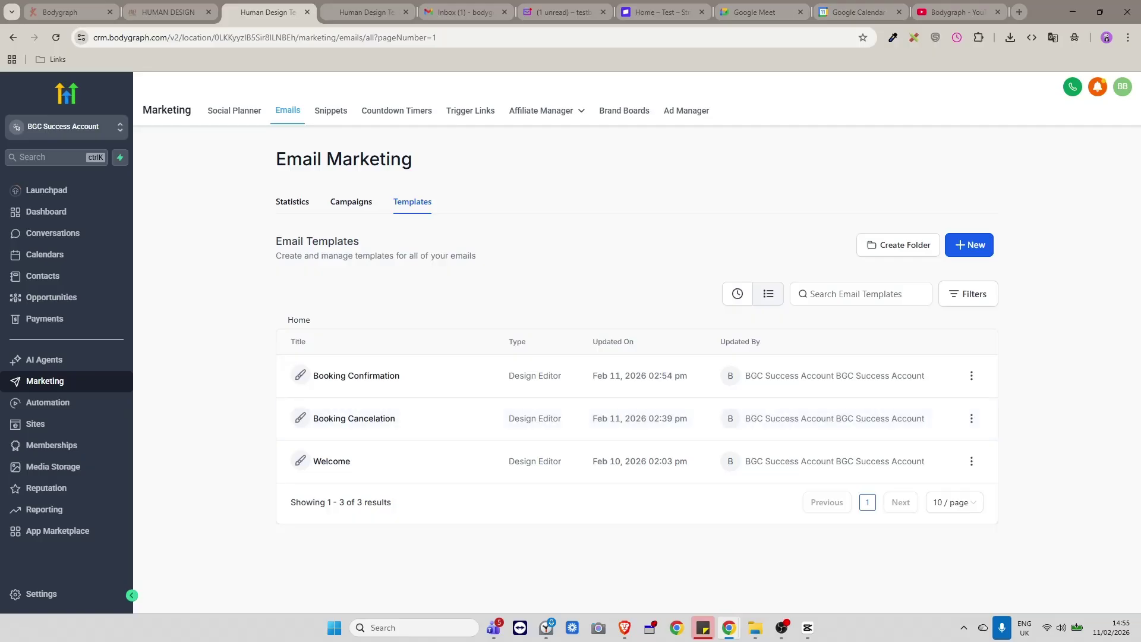
key("alt+Tab")
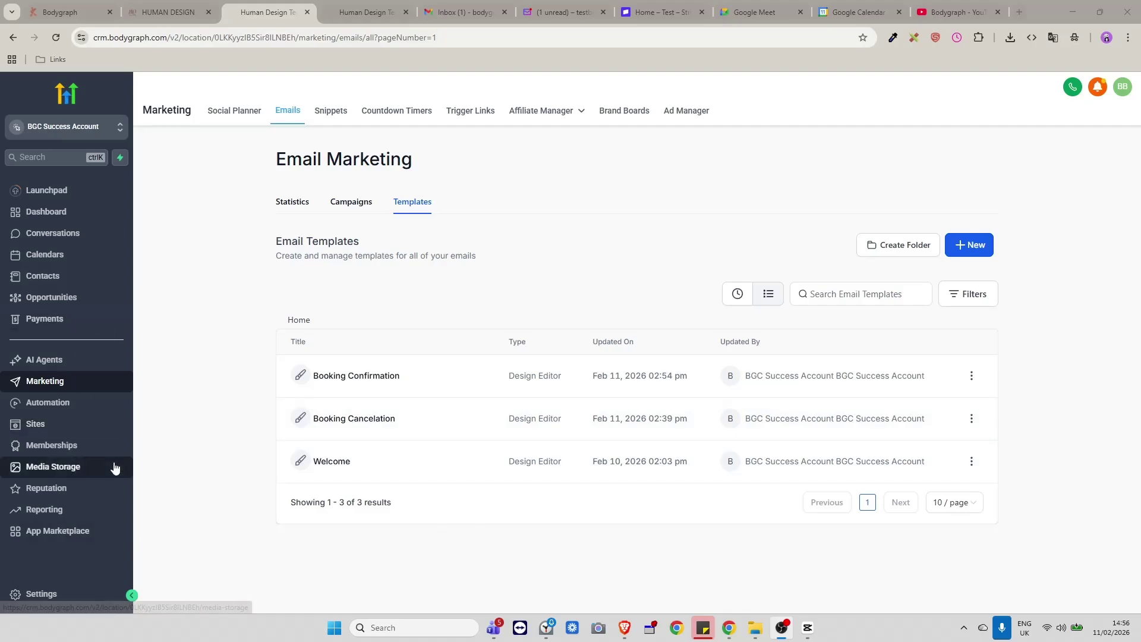
Open Calendars, check Calendar Settings, and return to the empty Feb 8–14 week view.
left_click(59, 259)
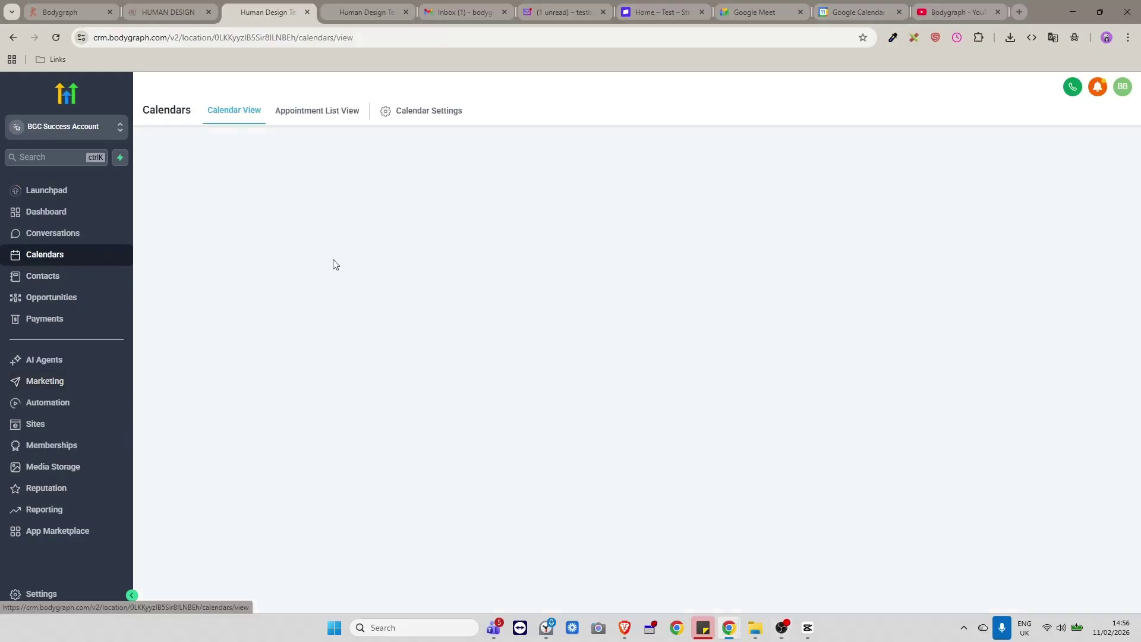
left_click(44, 255)
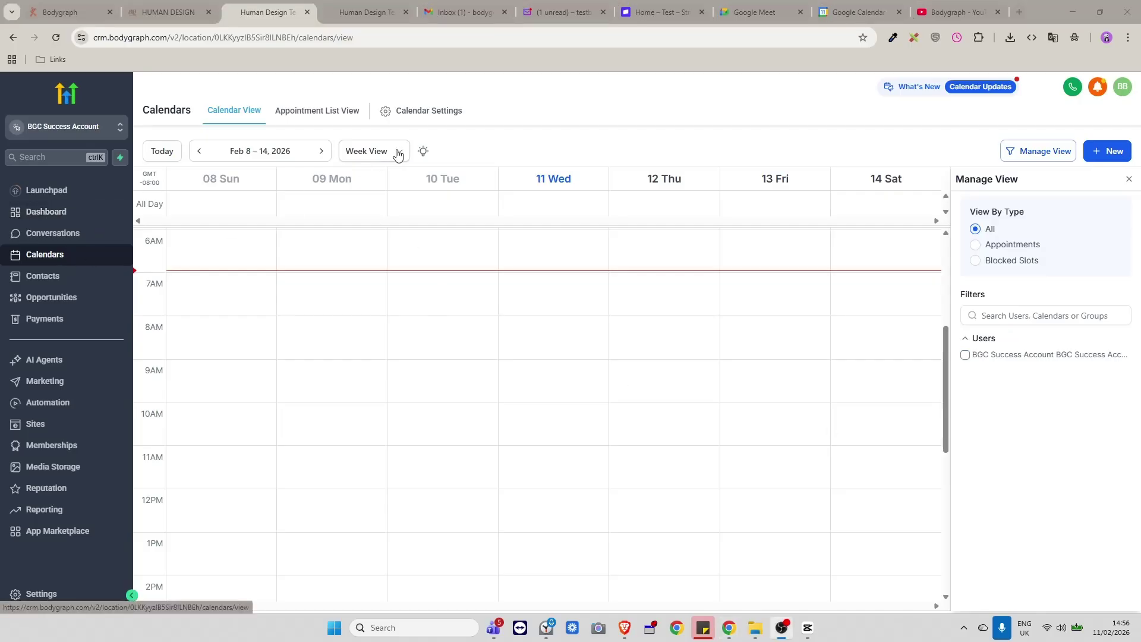
left_click(410, 112)
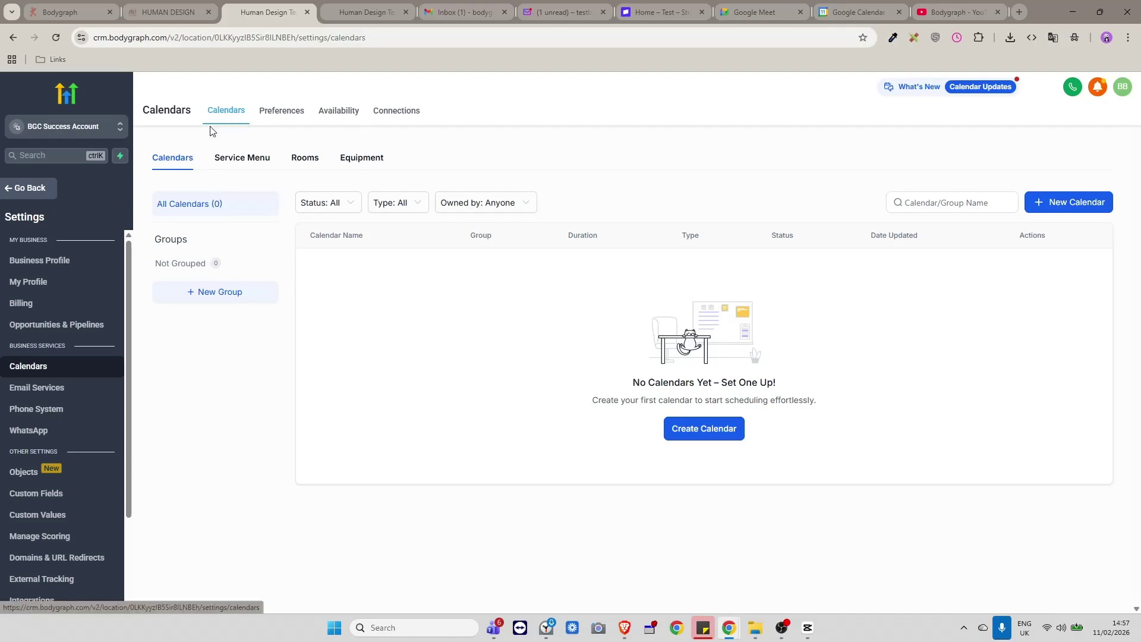
left_click(41, 191)
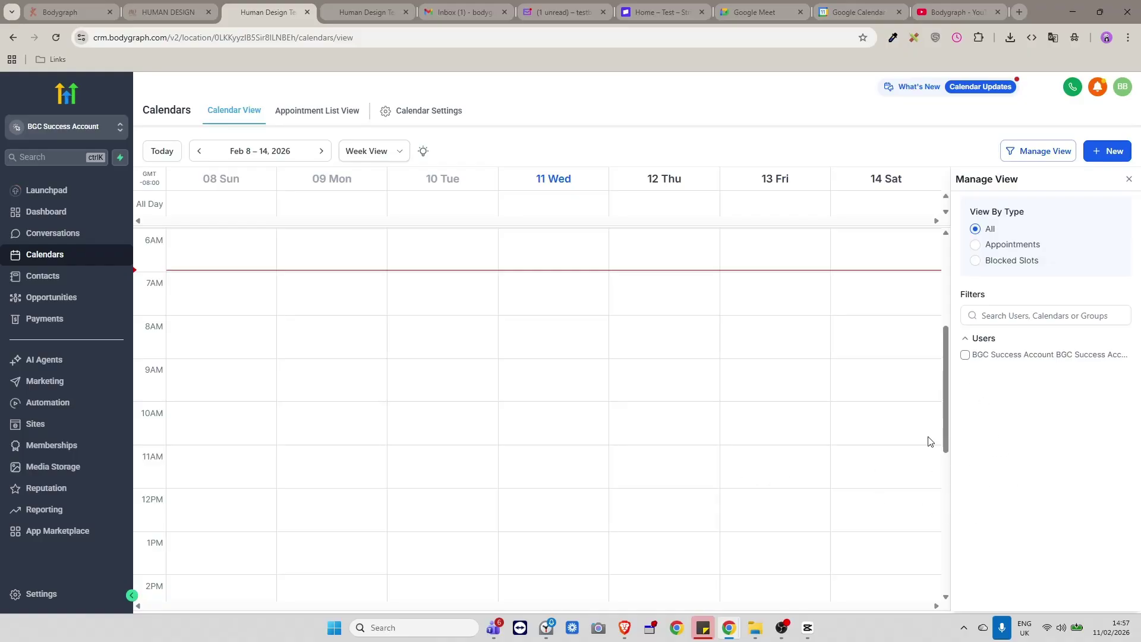
scroll(672, 252, "up", 5)
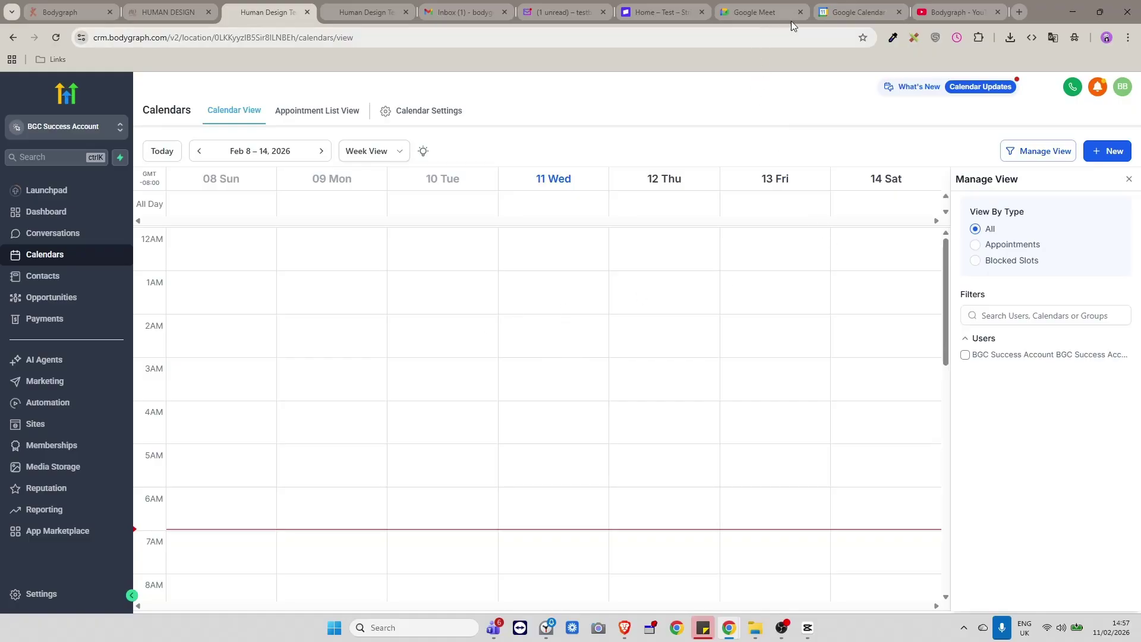
left_click(858, 13)
scroll(737, 412, "up", 3)
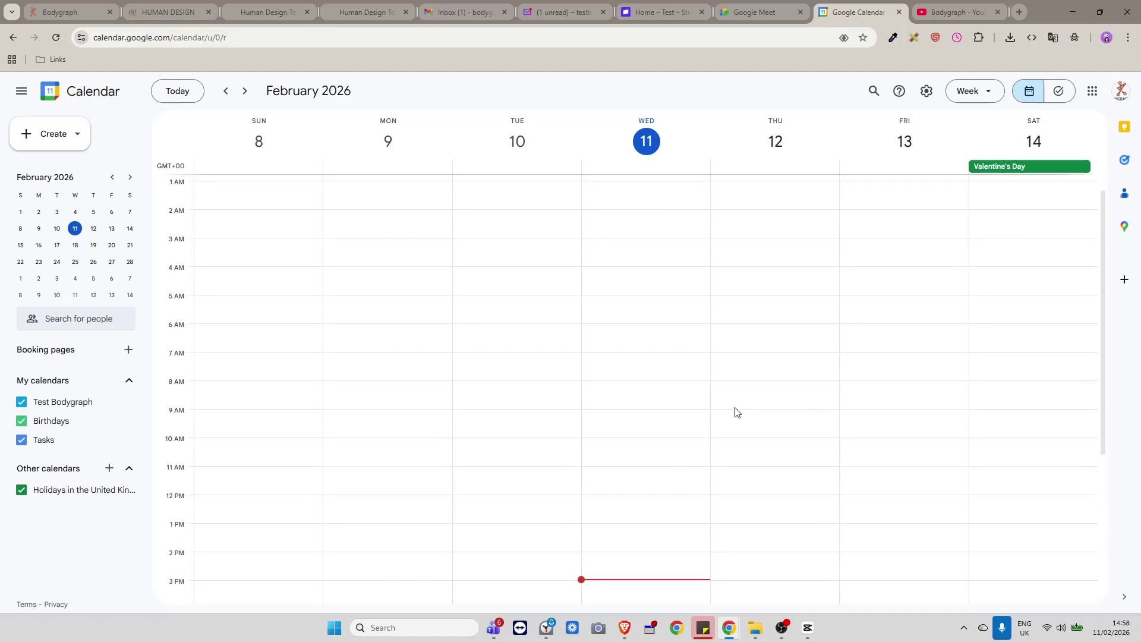
scroll(736, 410, "down", 4)
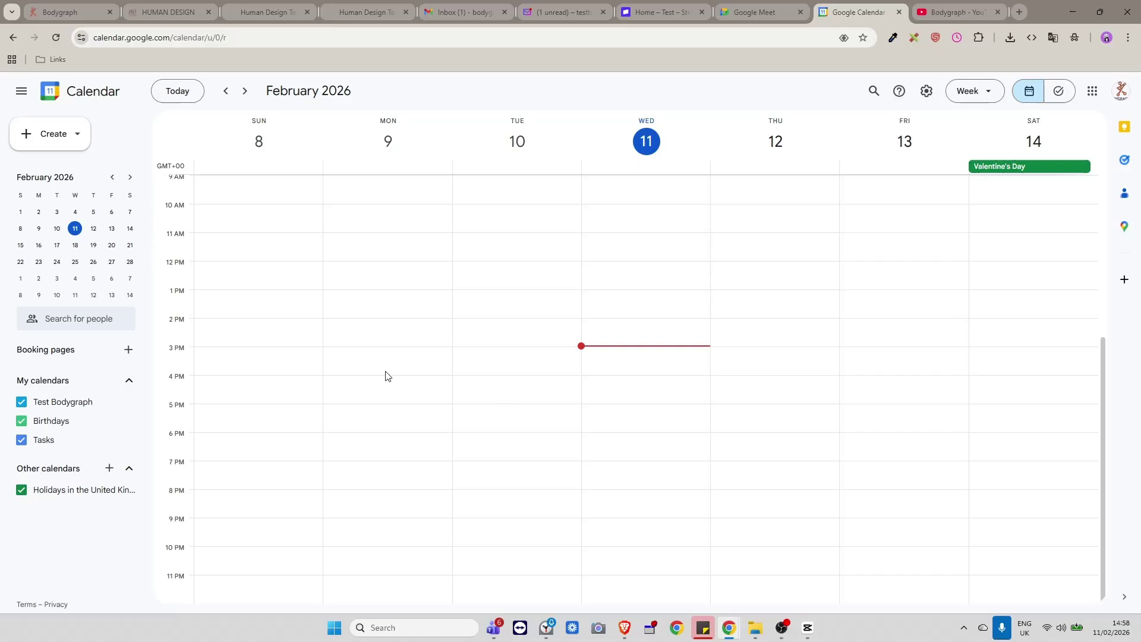
scroll(385, 377, "up", 1)
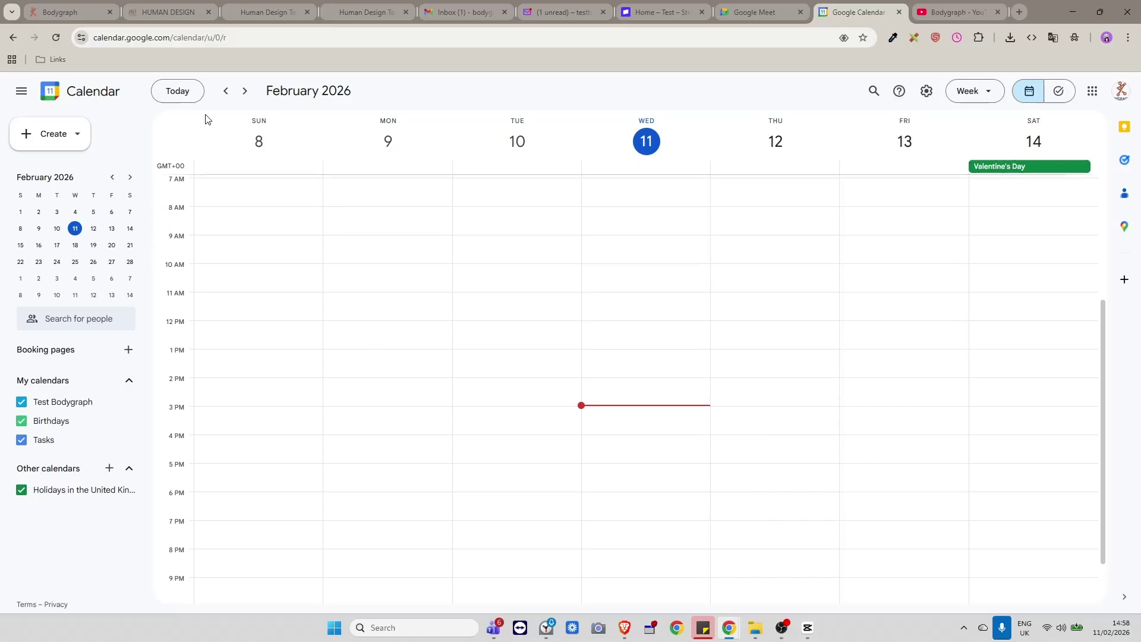
left_click(252, 10)
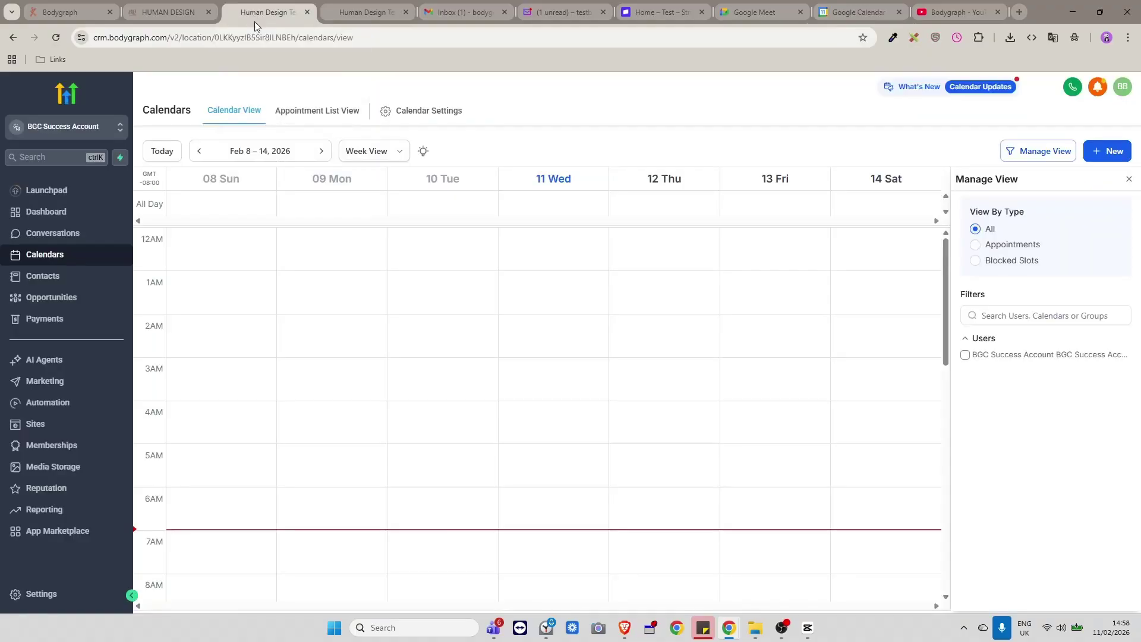
Create a new Personal Booking calendar and name it '45 min Fundamental reading'.
left_click(410, 116)
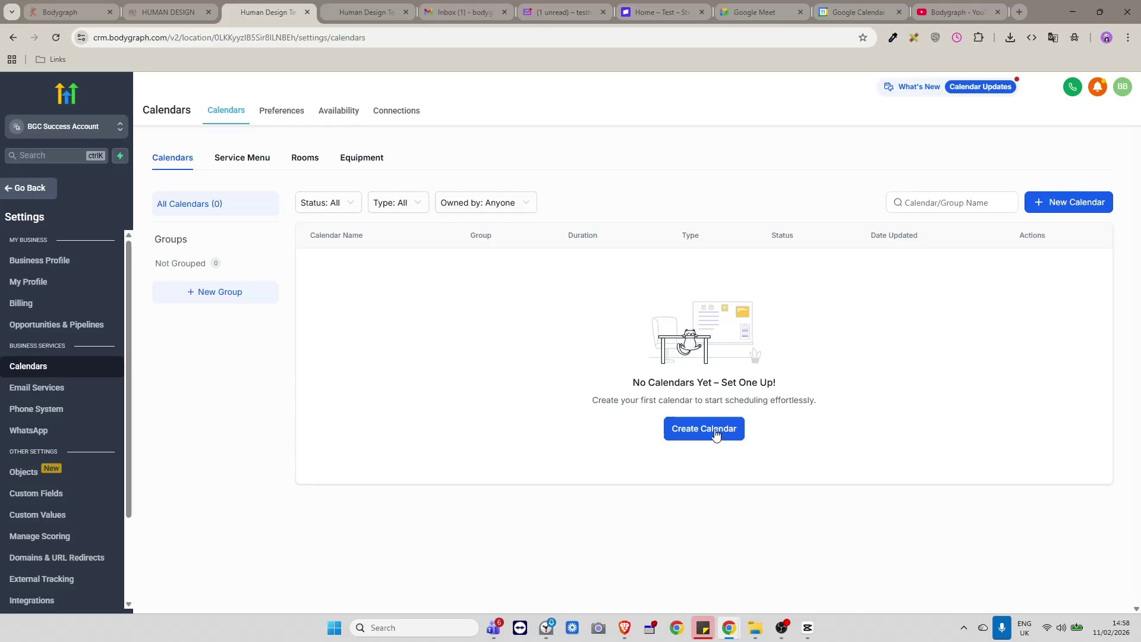
left_click(716, 435)
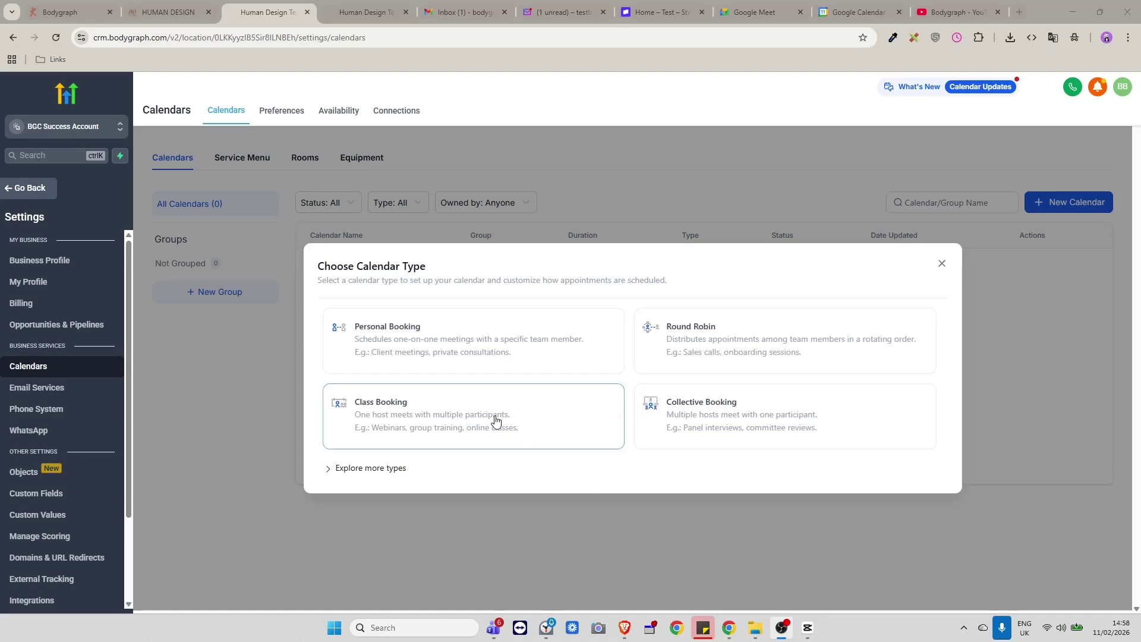
left_click(736, 328)
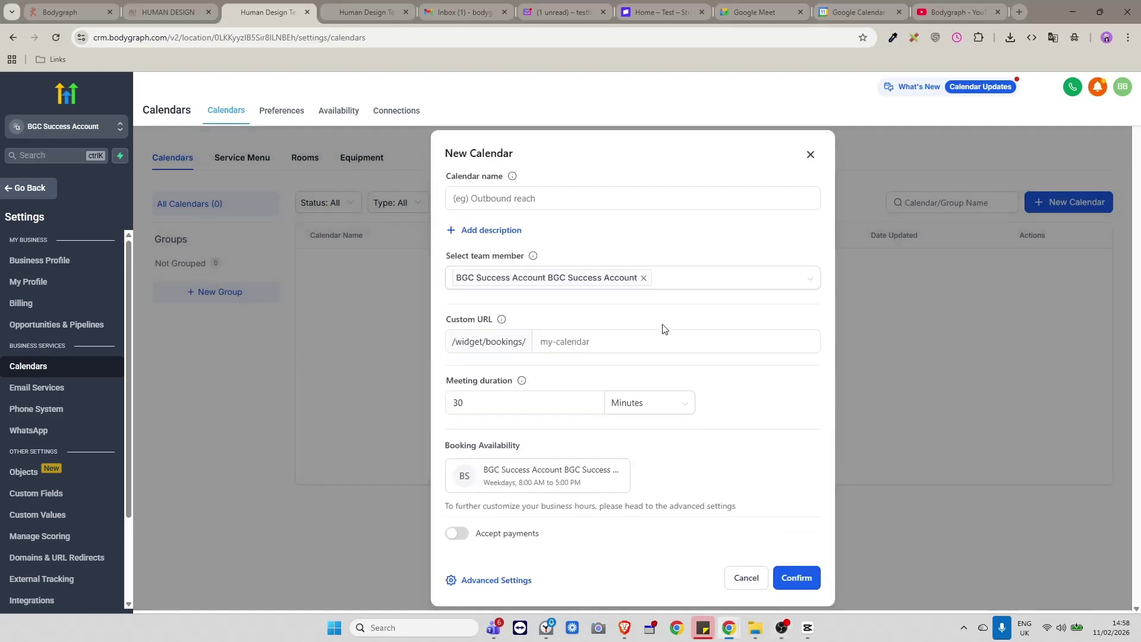
left_click(501, 196)
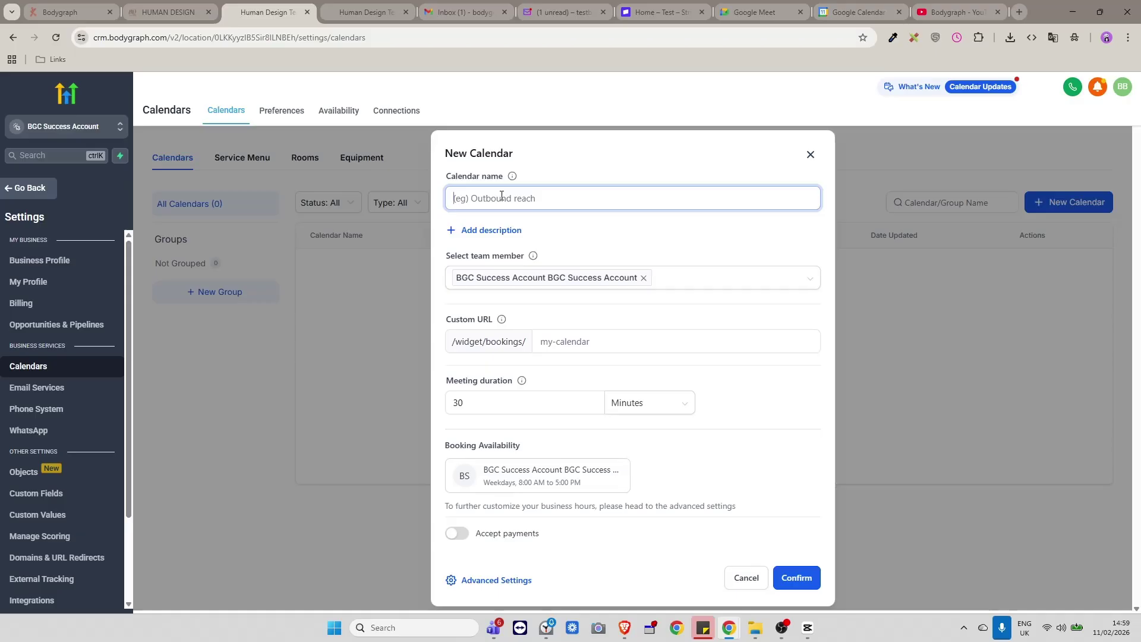
type("45 min")
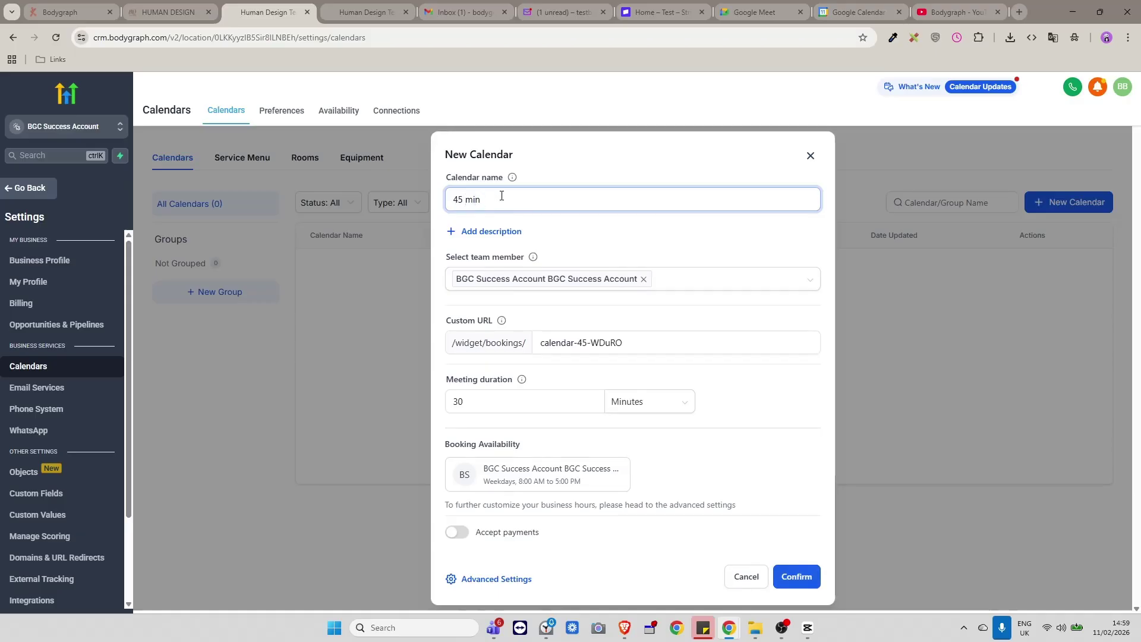
type(" Fundamental reading")
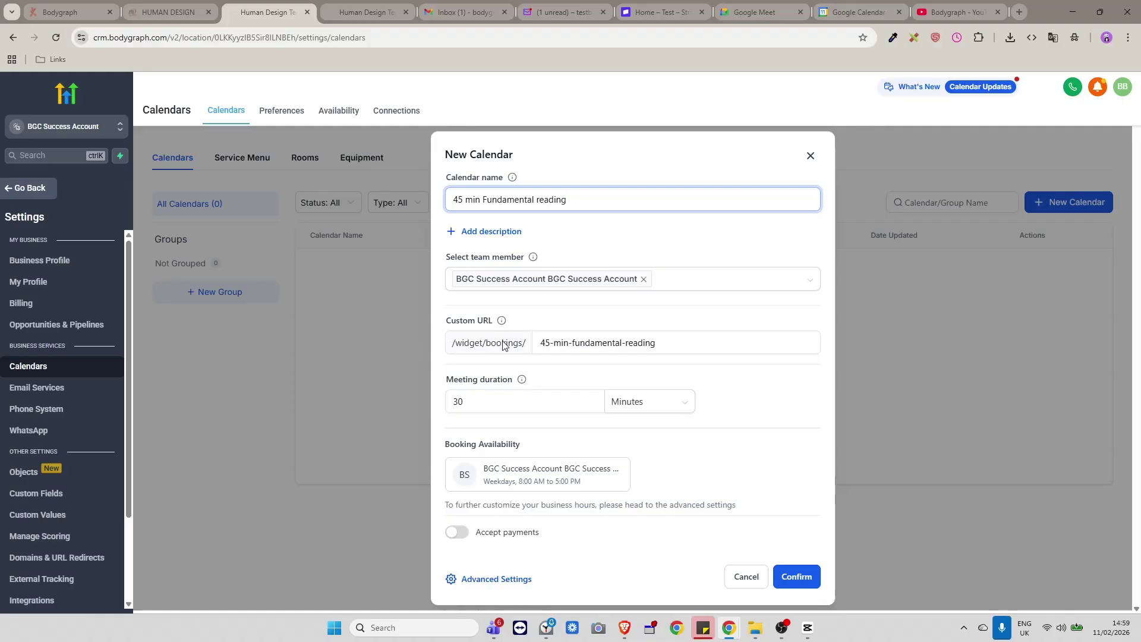
left_click(348, 12)
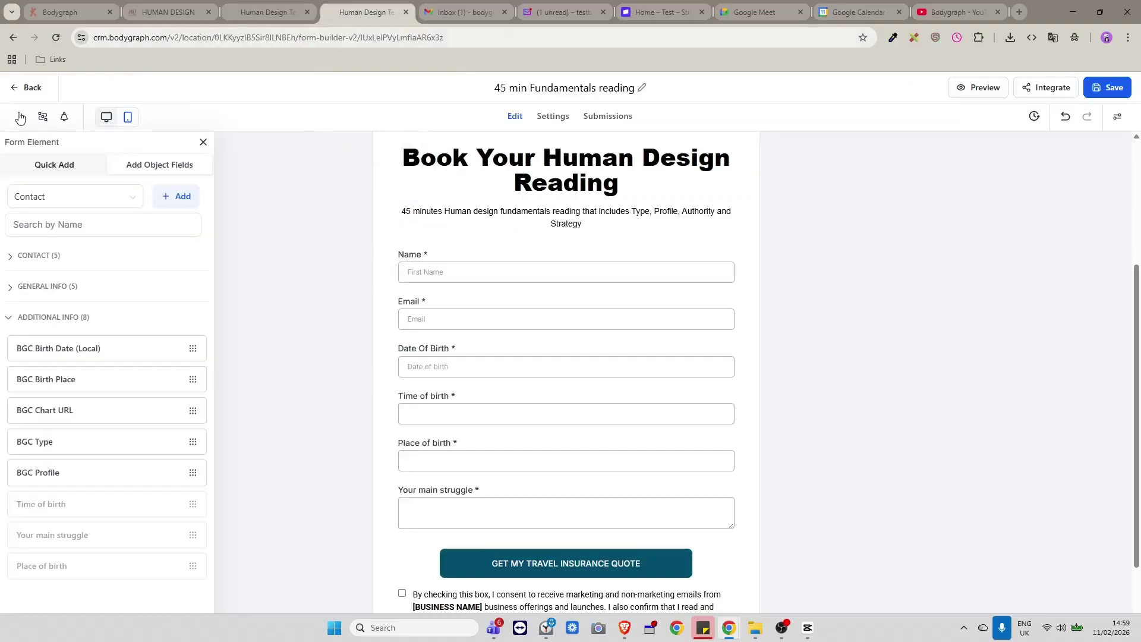
left_click(14, 92)
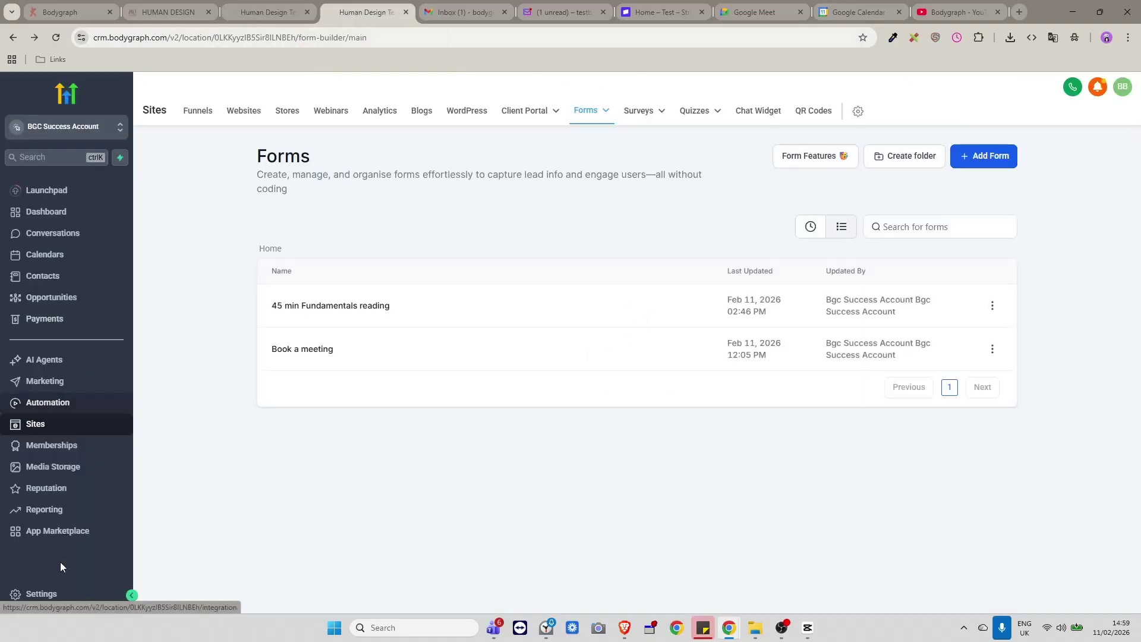
left_click(45, 594)
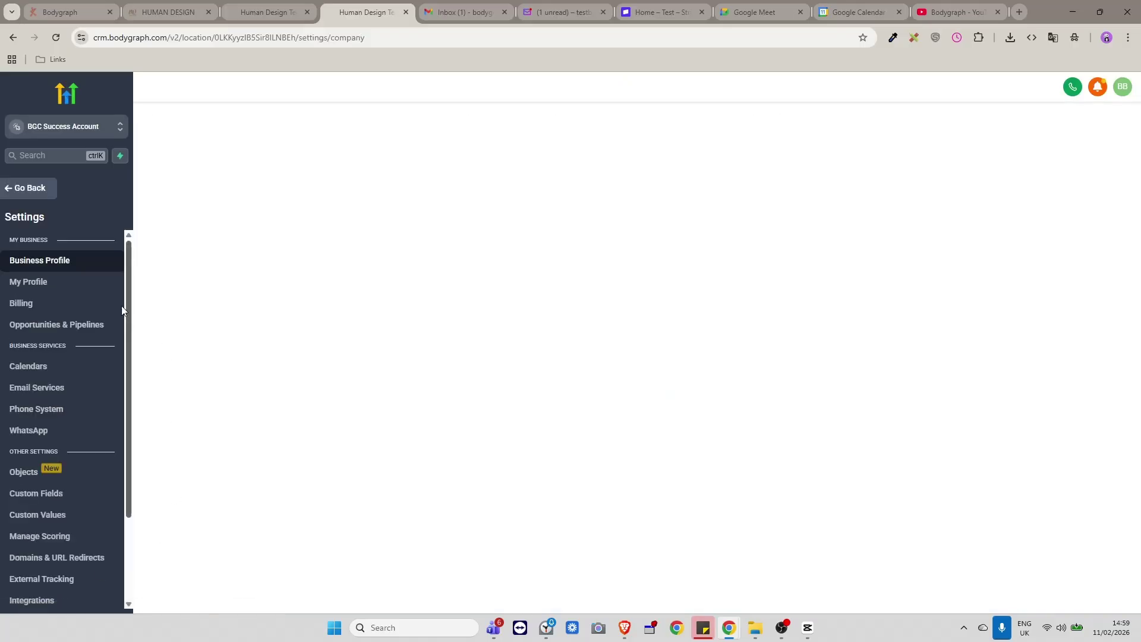
left_click(59, 556)
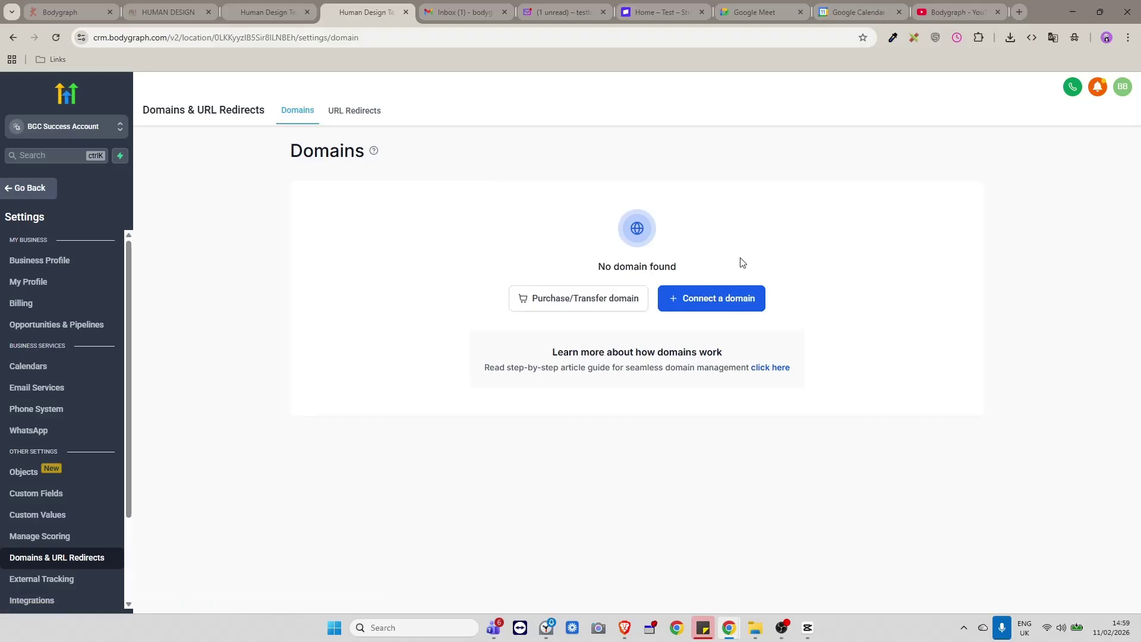
left_click(251, 15)
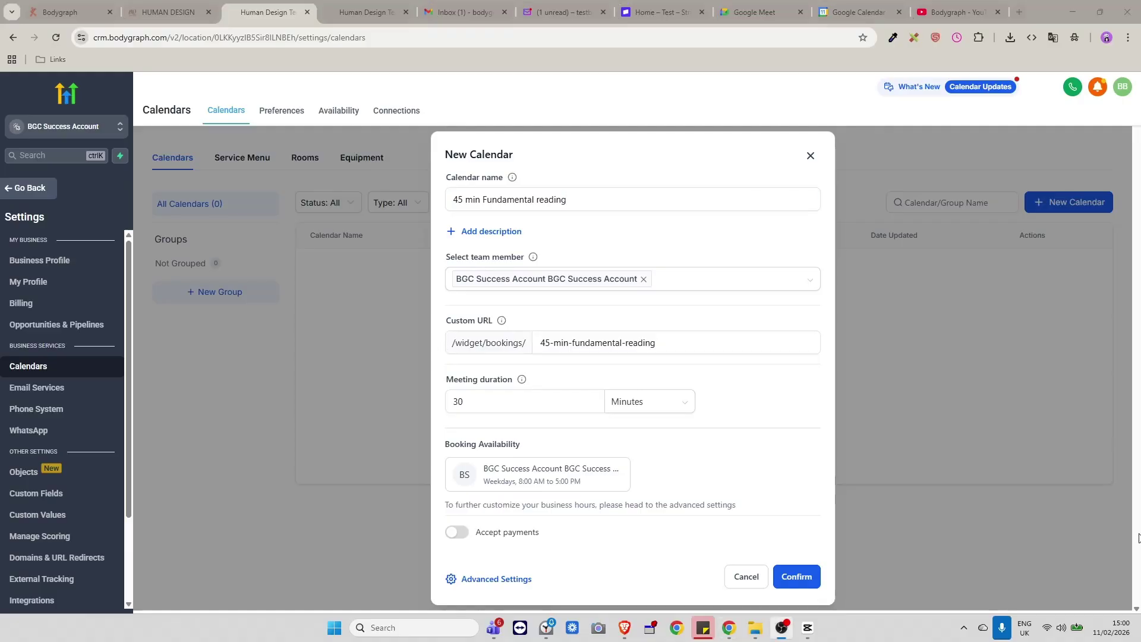
Set a 45-minute meeting duration and 1 USD payment amount, then create the calendar.
left_click(469, 401)
left_click_drag(470, 401, 454, 401)
type("45")
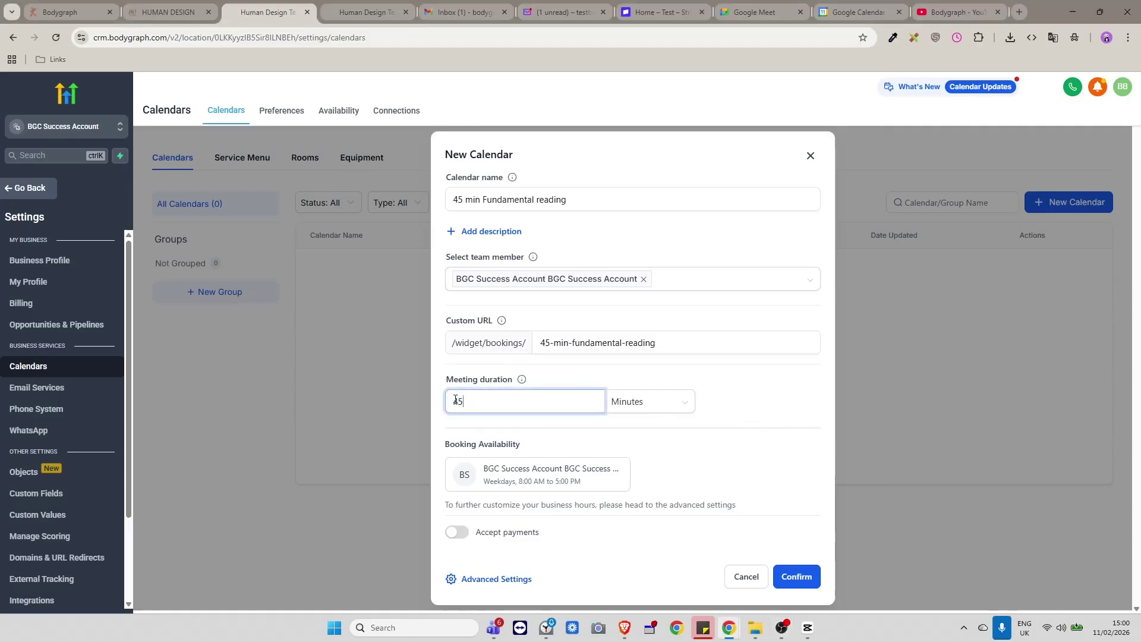
left_click(688, 449)
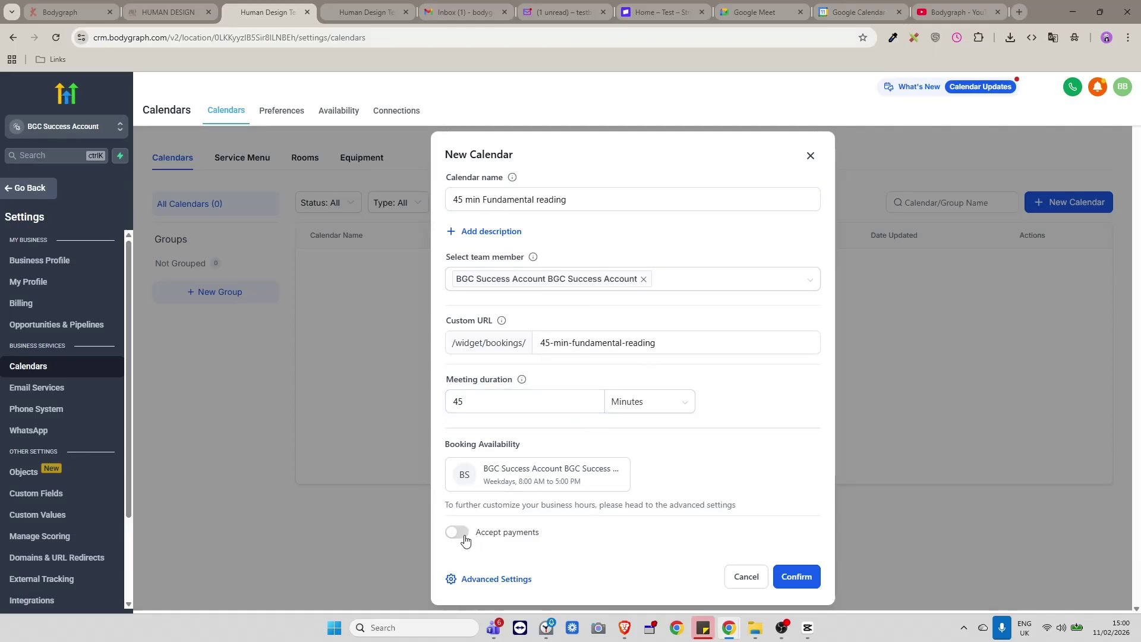
scroll(603, 391, "down", 3)
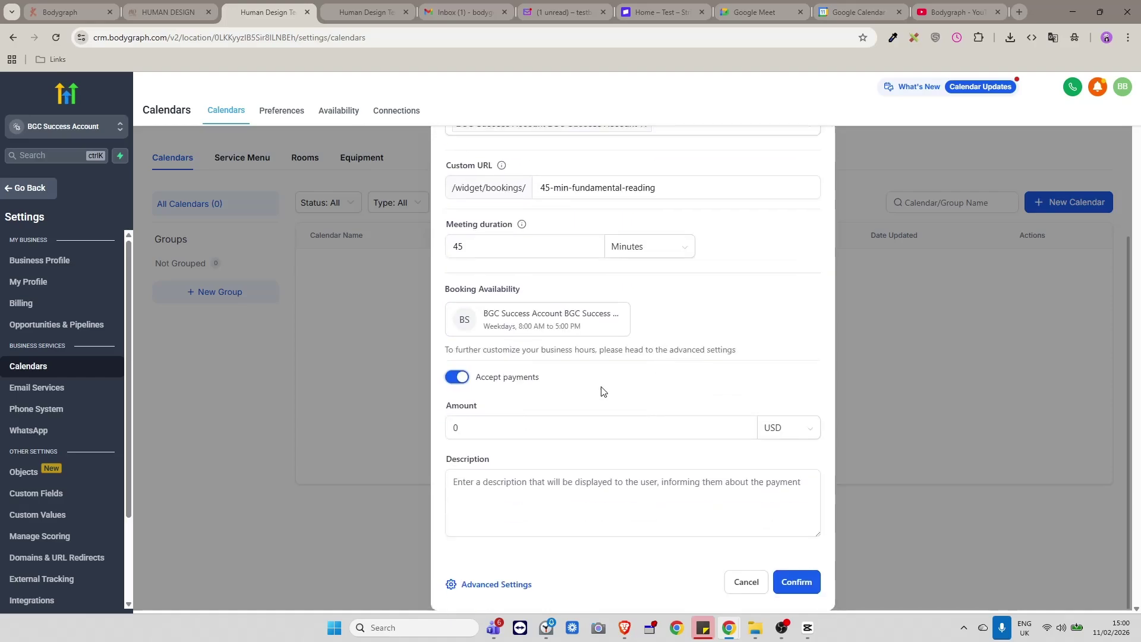
left_click(489, 418)
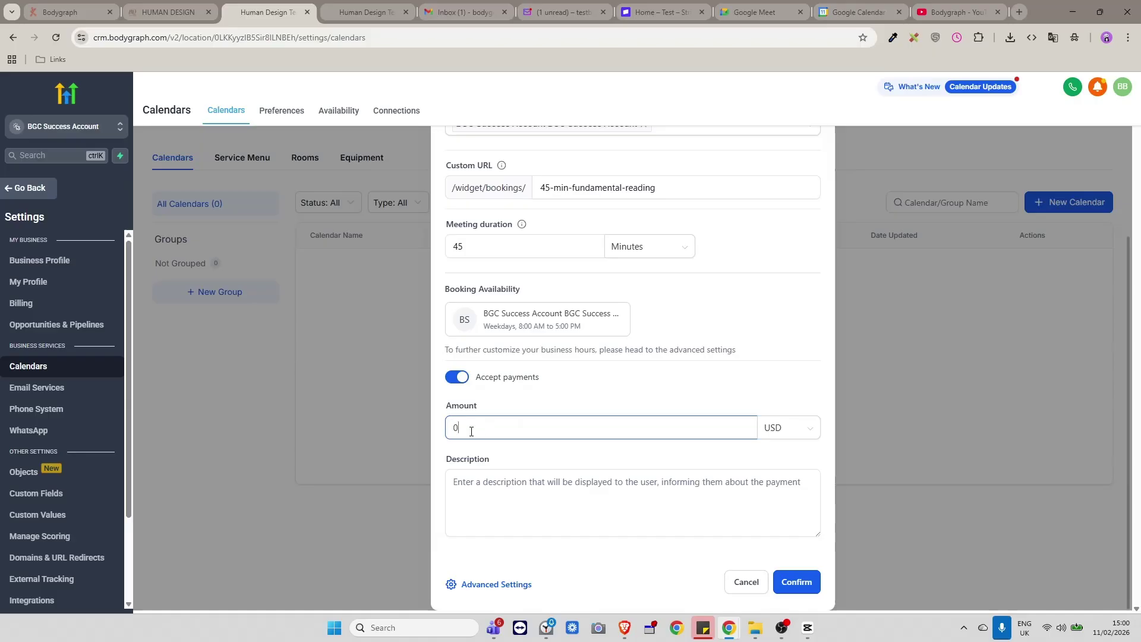
left_click_drag(471, 431, 447, 429)
type("1")
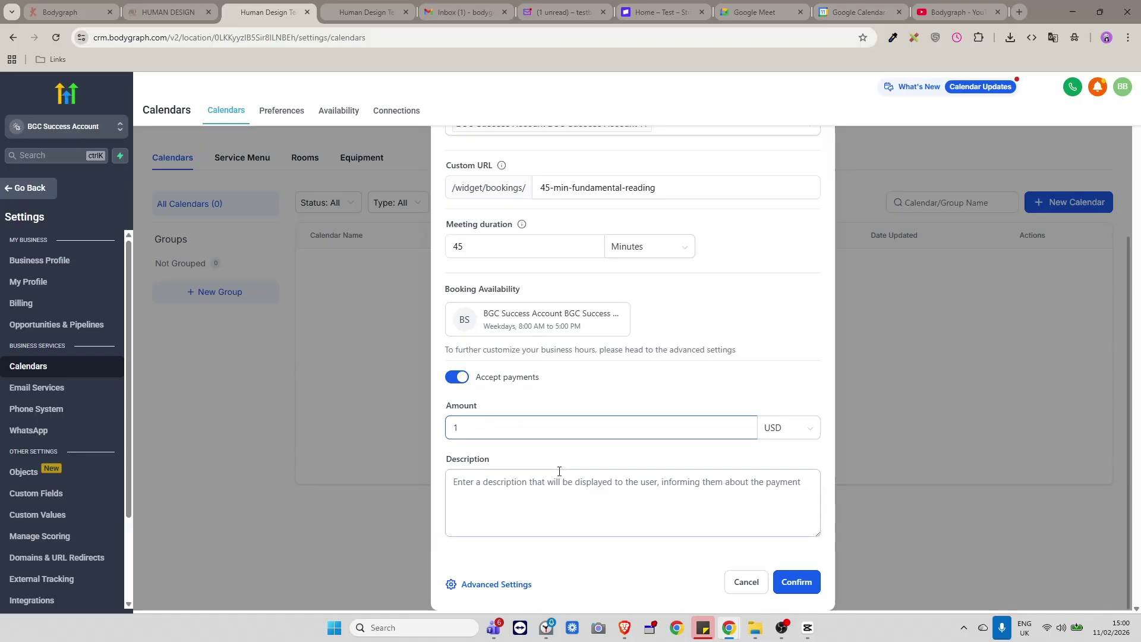
left_click(499, 474)
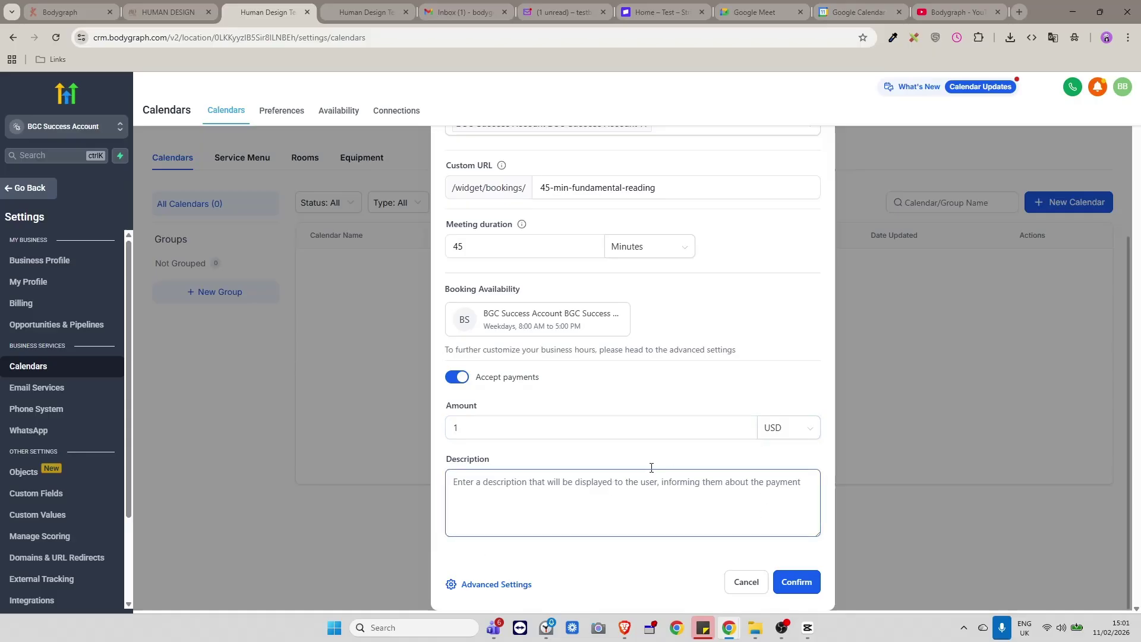
left_click(780, 580)
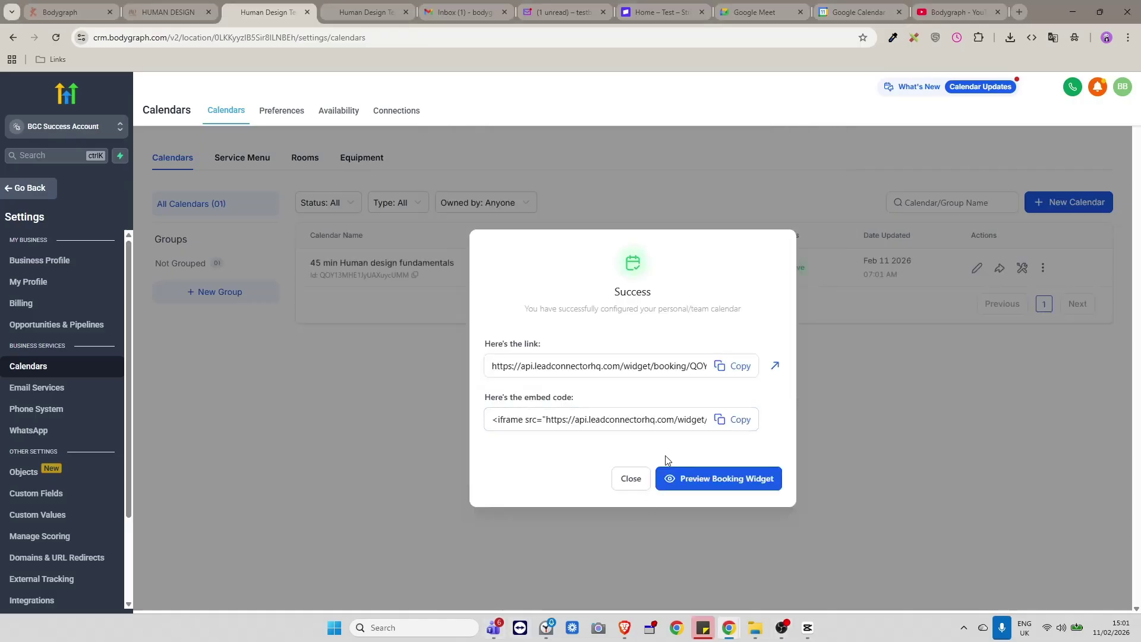
left_click(630, 478)
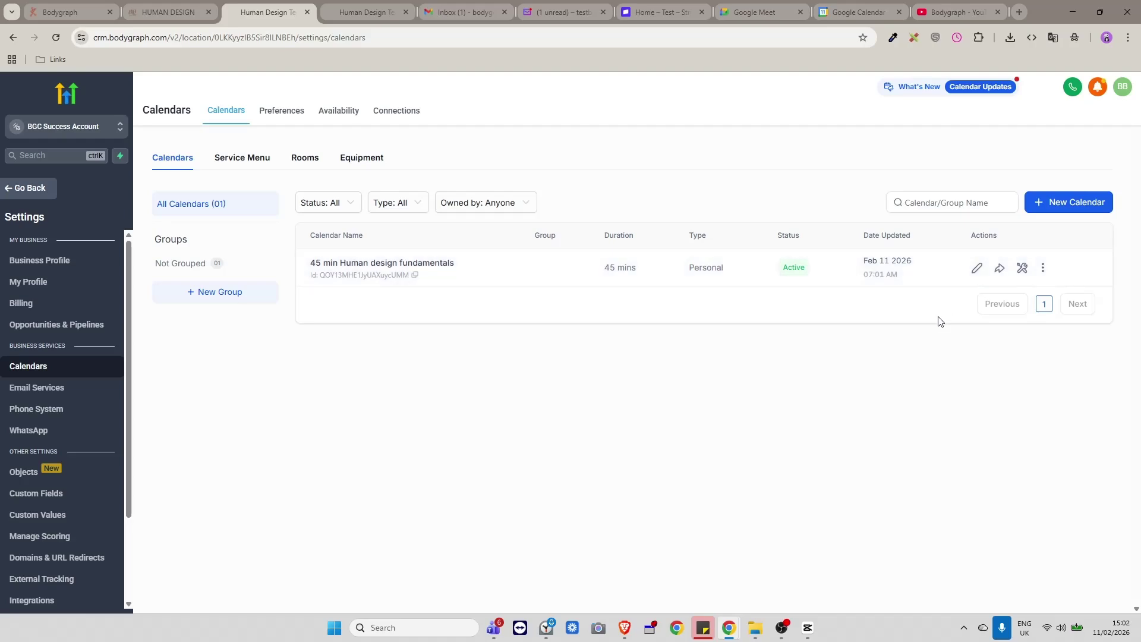
Open the 45 min Human design fundamentals calendar for editing and make its meeting colour grey.
left_click(976, 269)
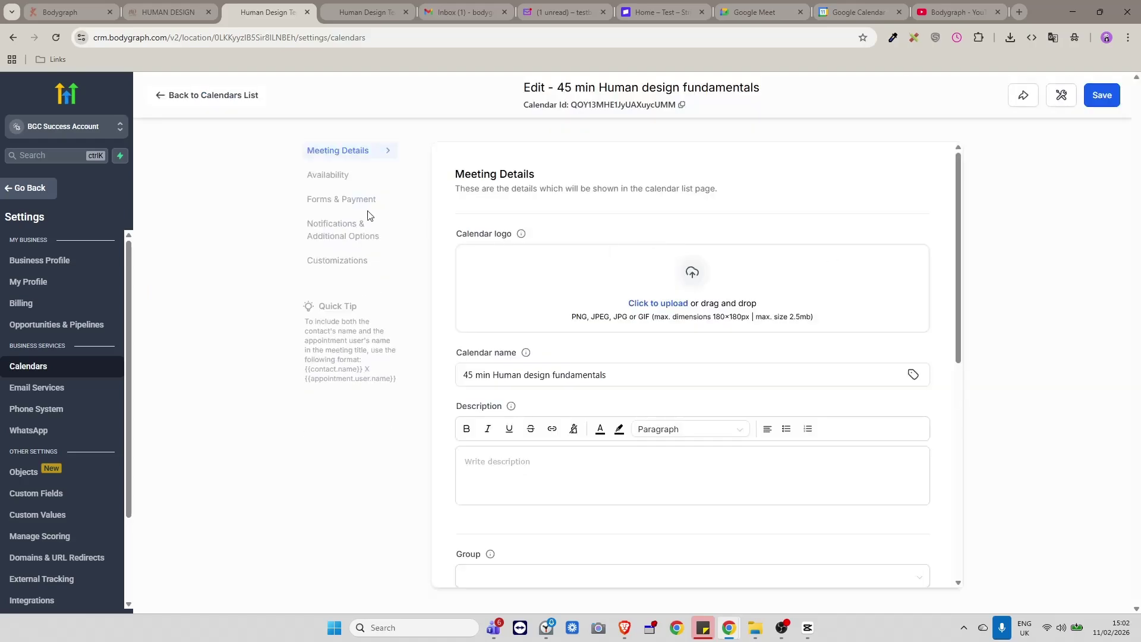
scroll(631, 370, "down", 8)
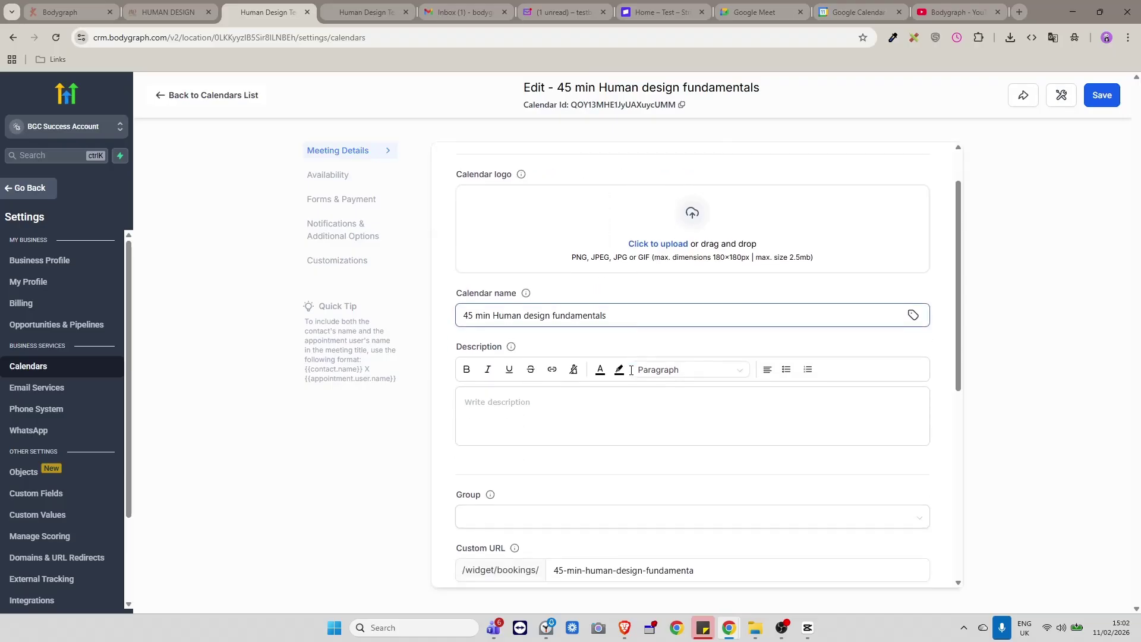
scroll(625, 368, "up", 8)
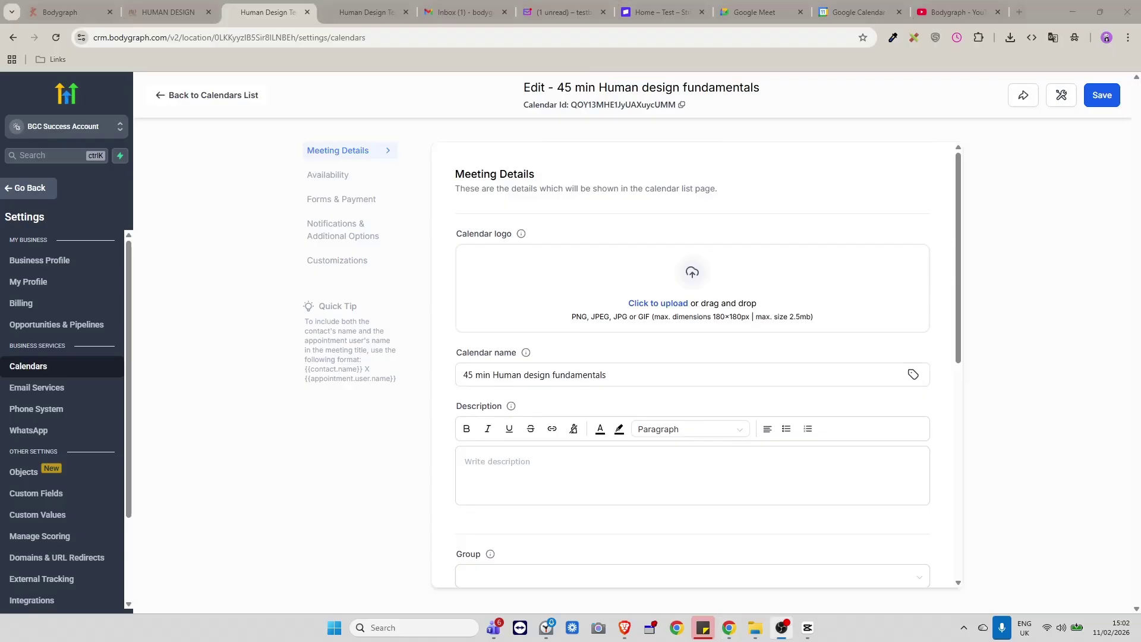
left_click(670, 304)
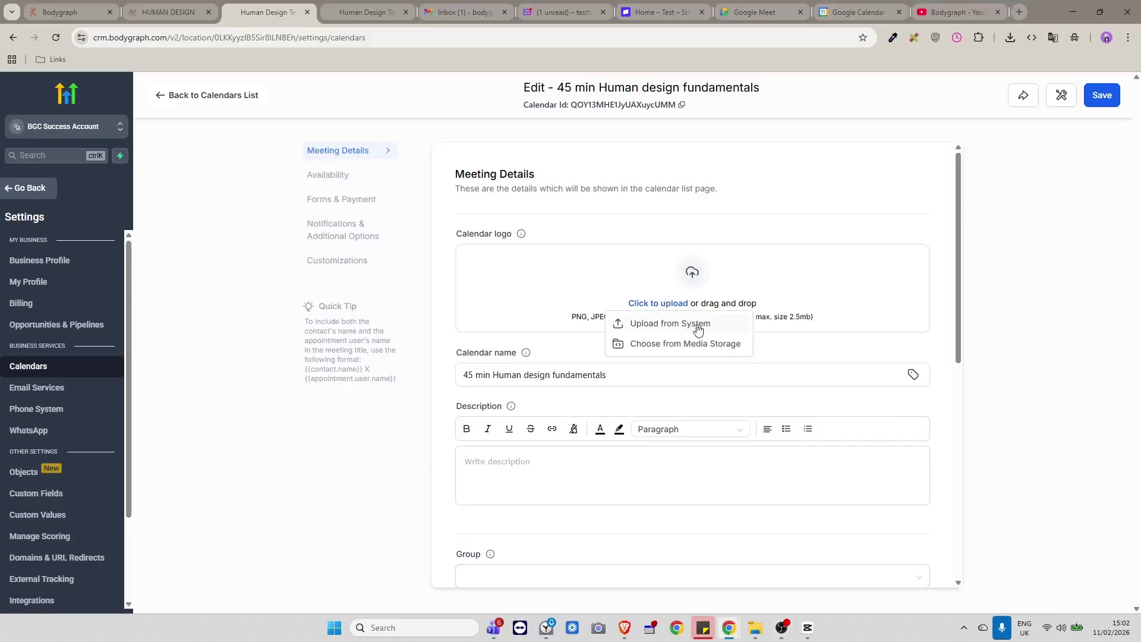
left_click(540, 255)
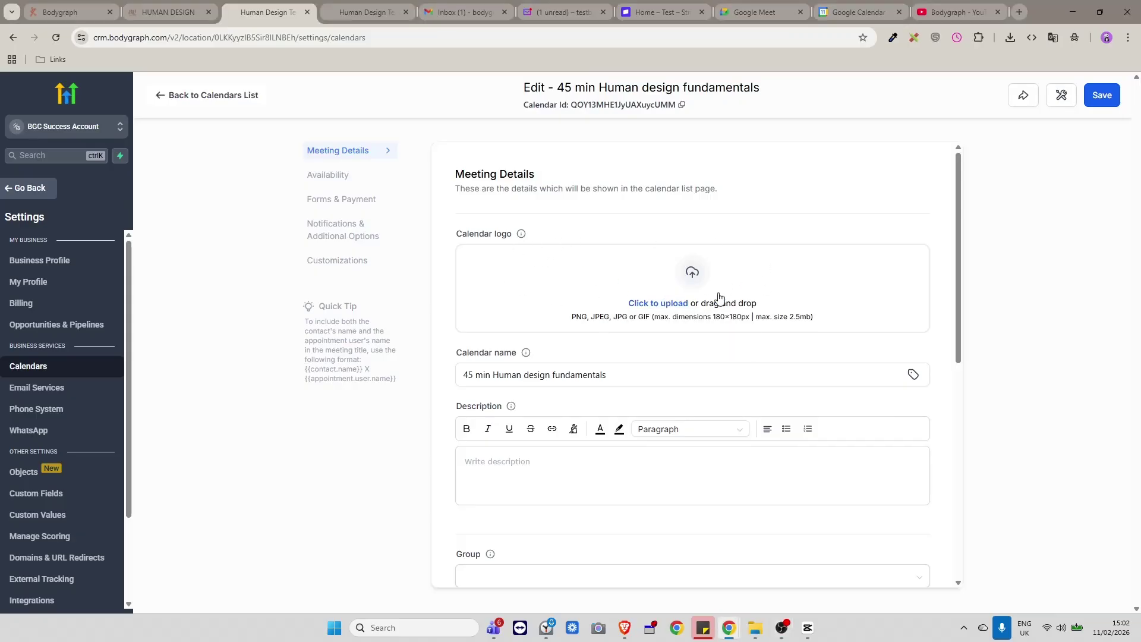
scroll(685, 351, "down", 3)
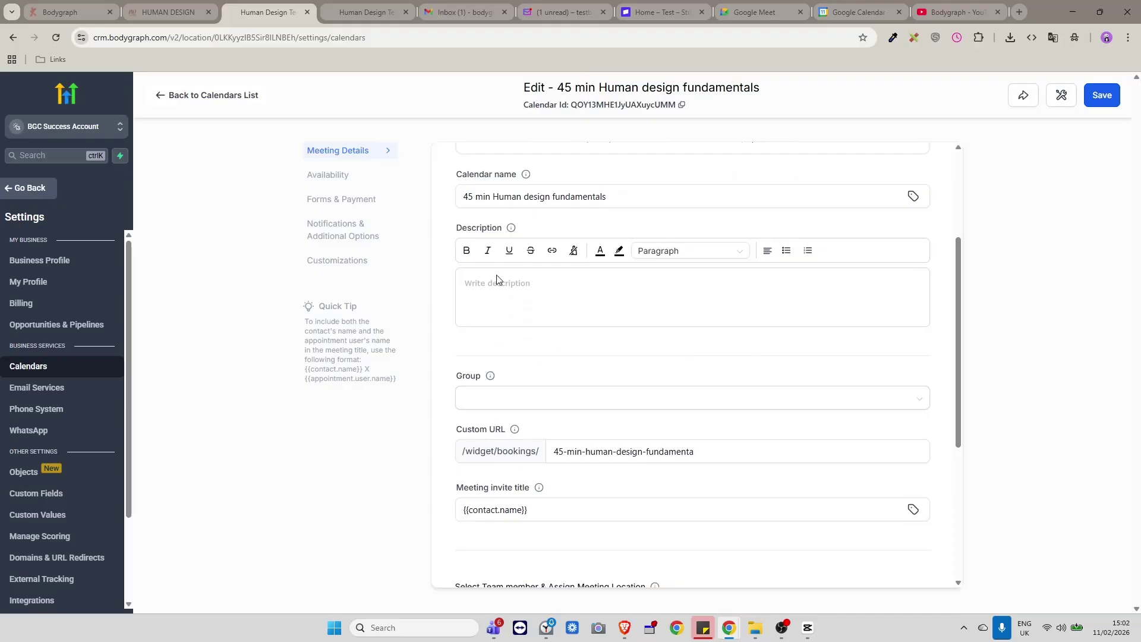
scroll(772, 350, "down", 2)
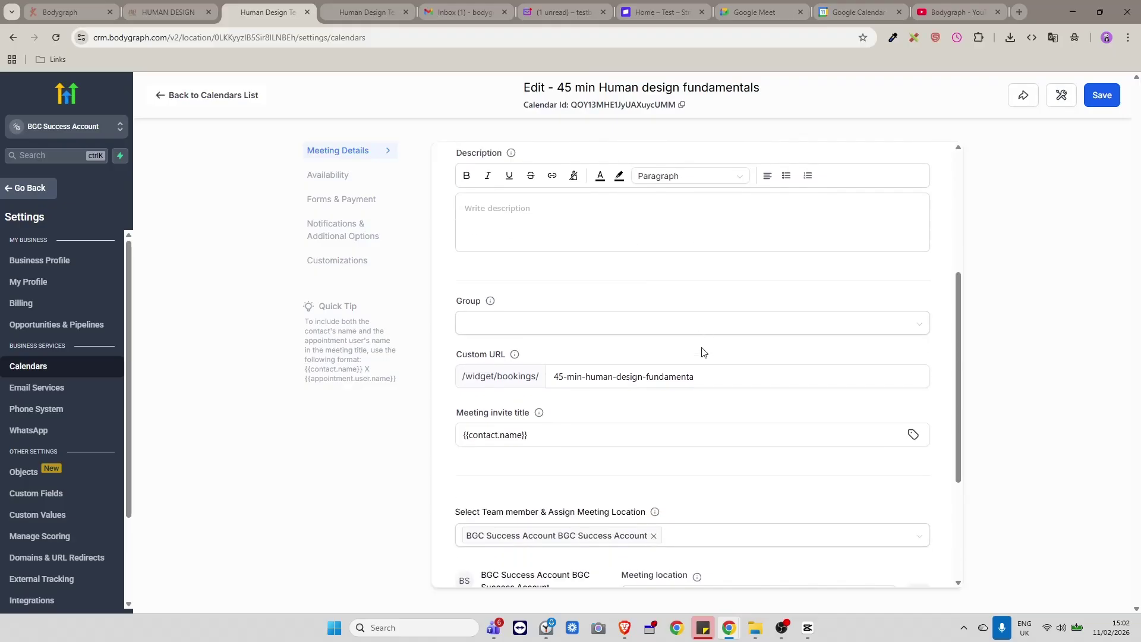
scroll(563, 446, "down", 2)
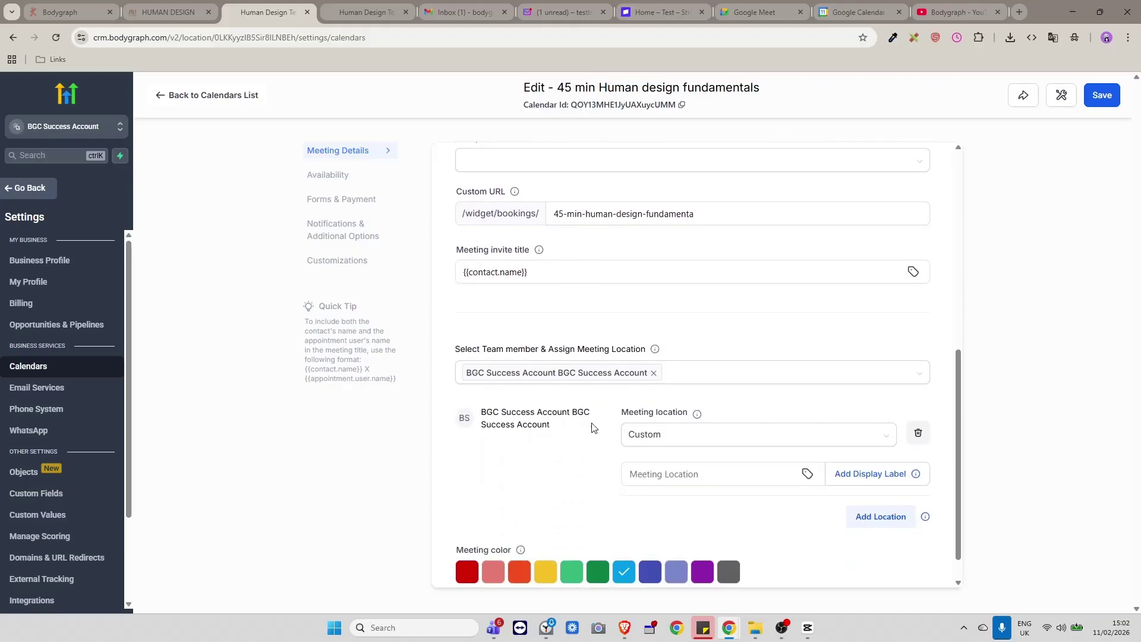
scroll(600, 422, "up", 2)
scroll(504, 430, "down", 3)
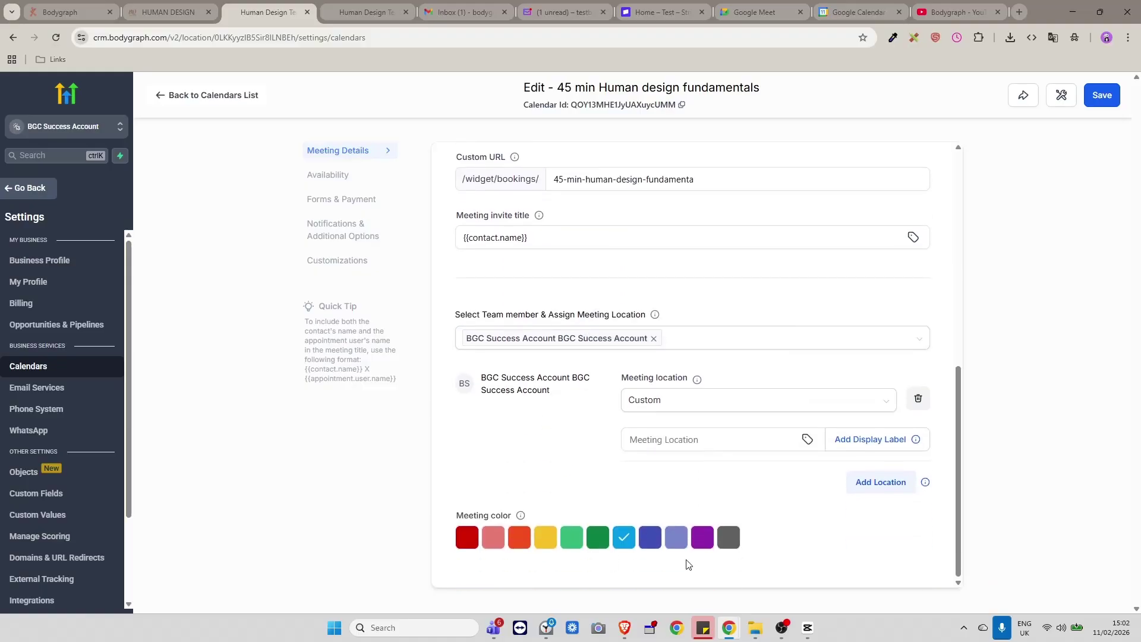
left_click(730, 539)
Enter the placeholder description 'test' and set the meeting location to Custom.
scroll(800, 501, "up", 5)
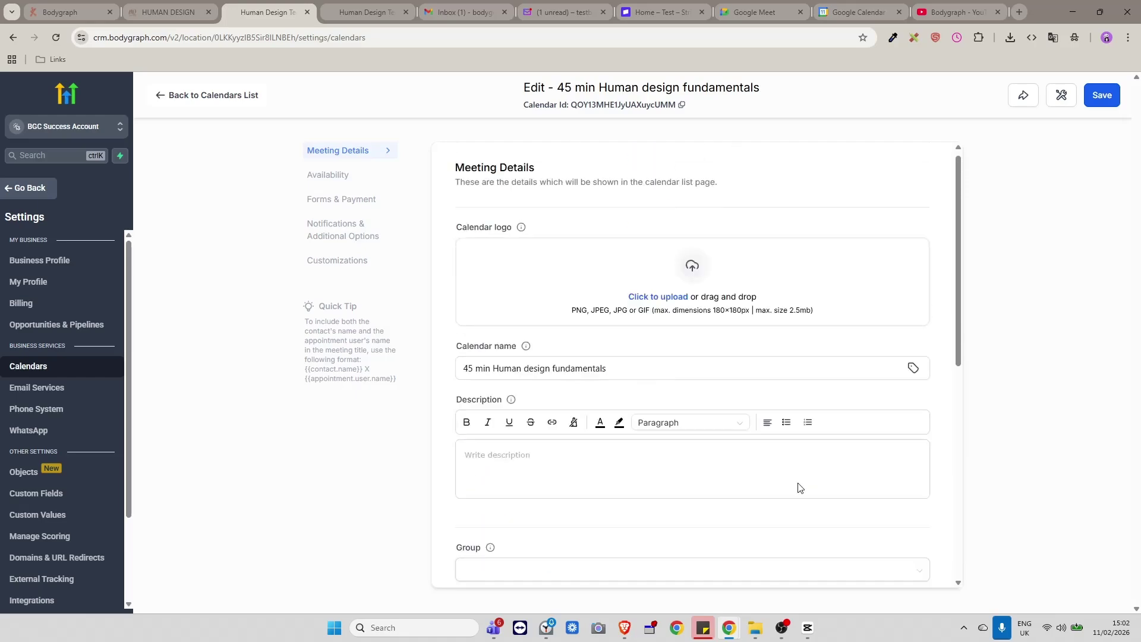
scroll(684, 422, "down", 2)
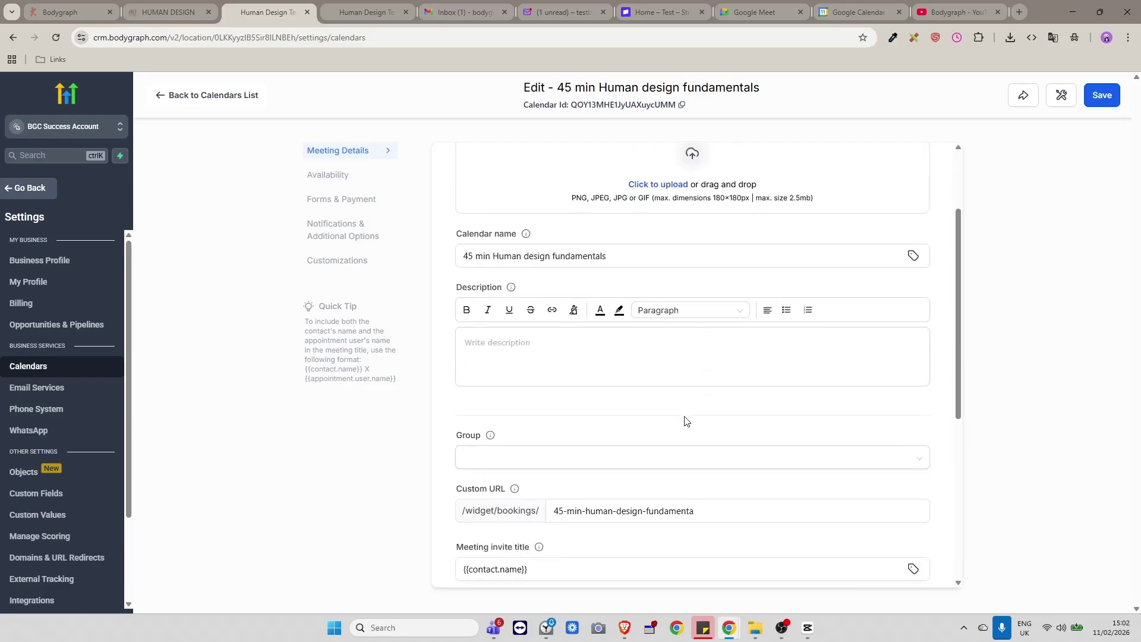
scroll(683, 421, "up", 2)
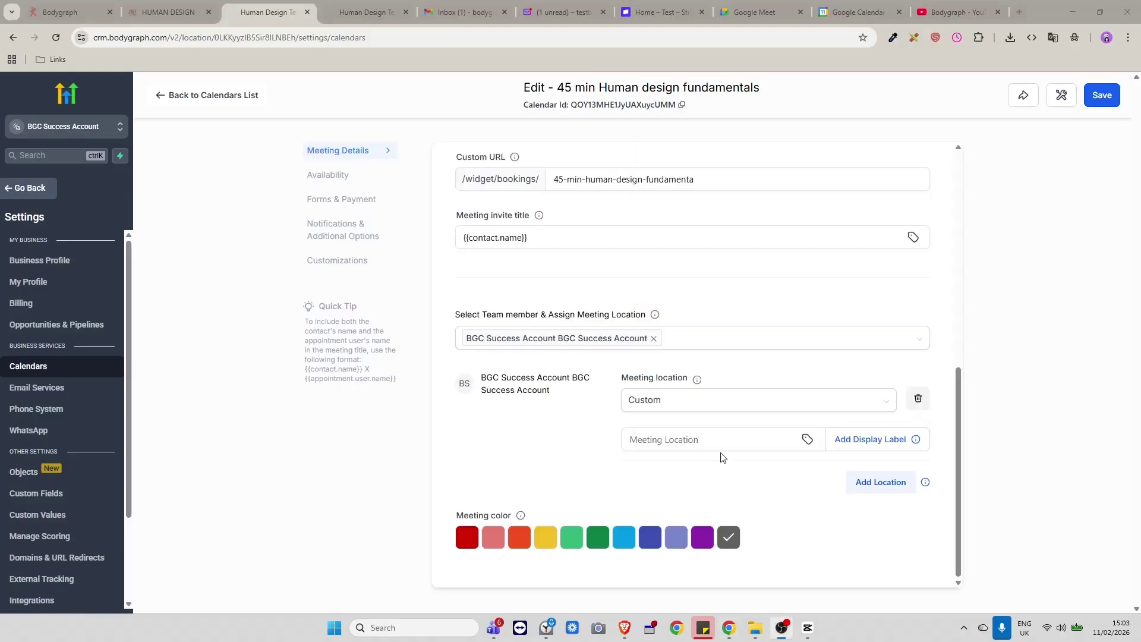
scroll(711, 449, "up", 8)
scroll(701, 431, "down", 3)
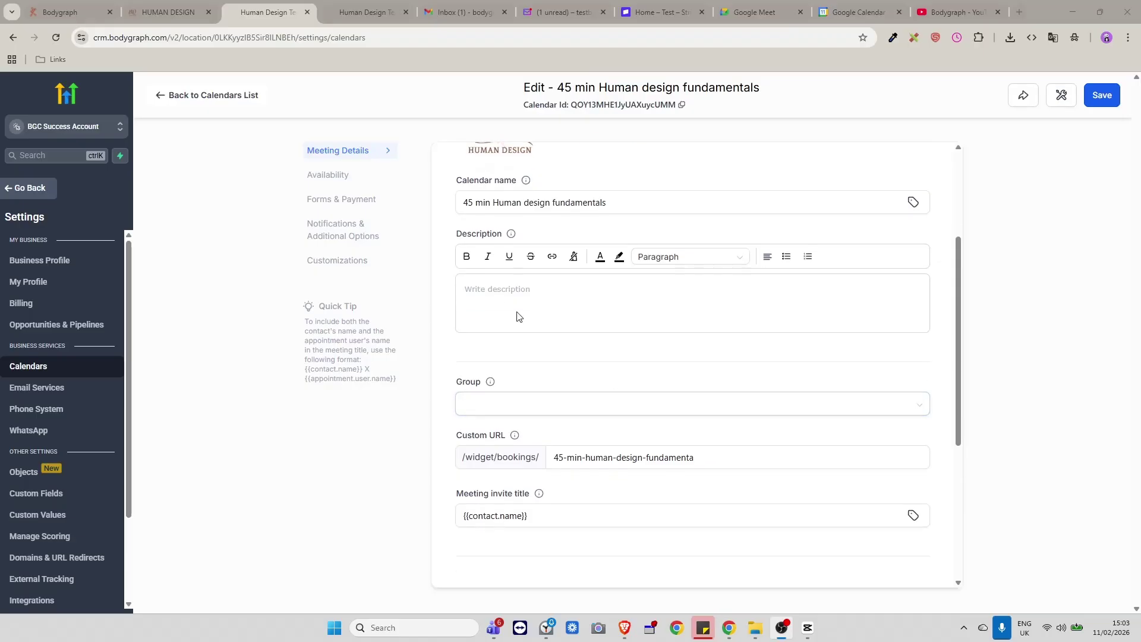
type("test")
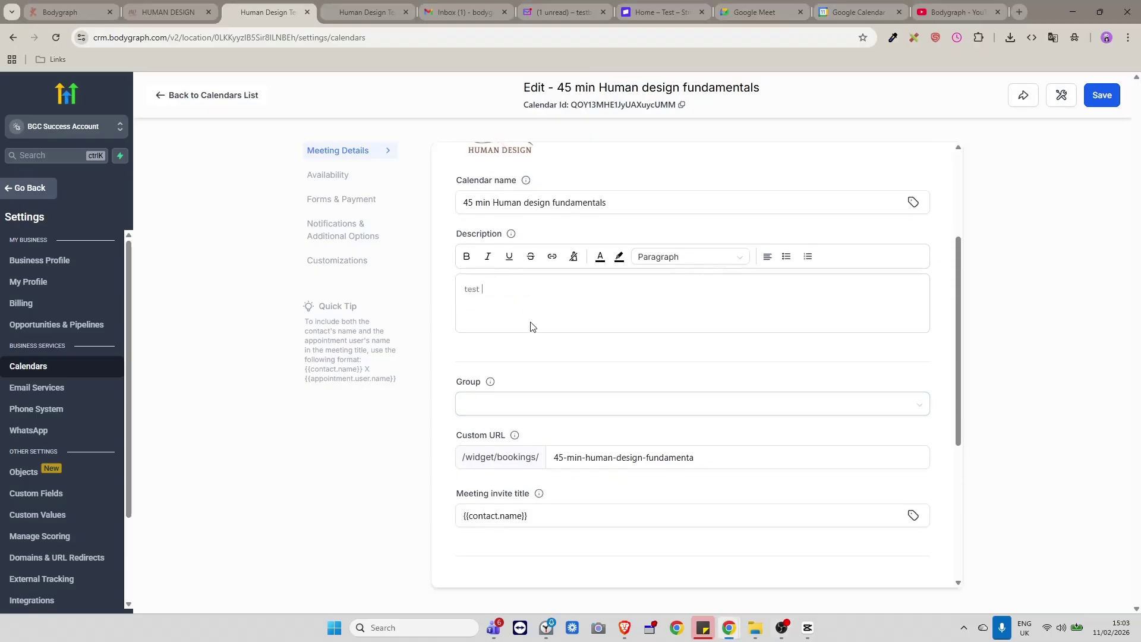
scroll(530, 326, "down", 2)
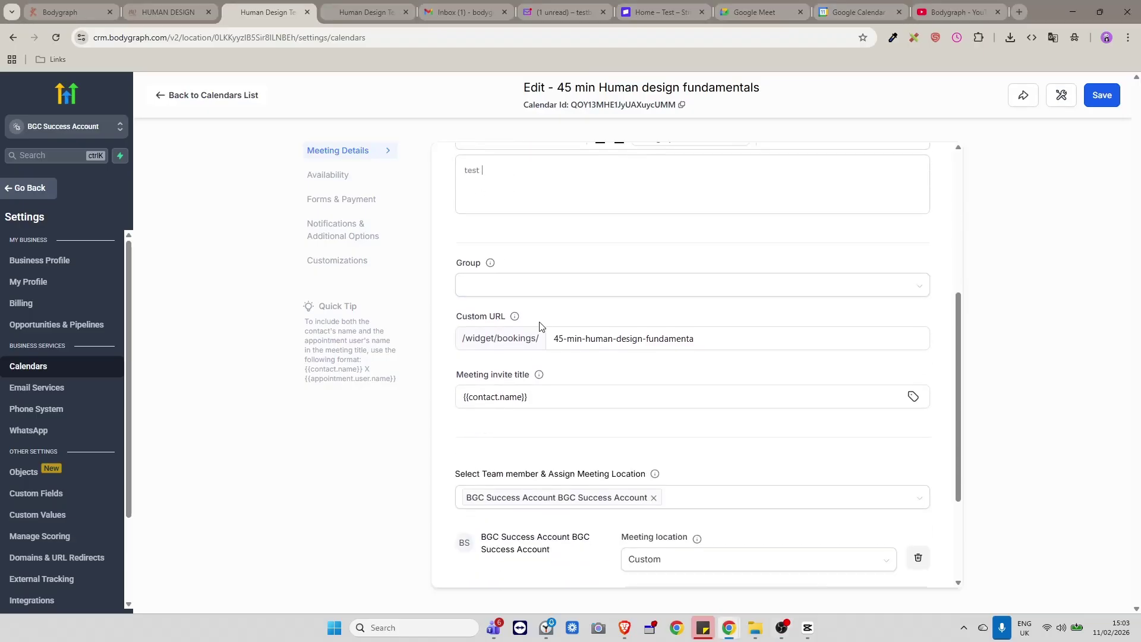
scroll(797, 331, "down", 3)
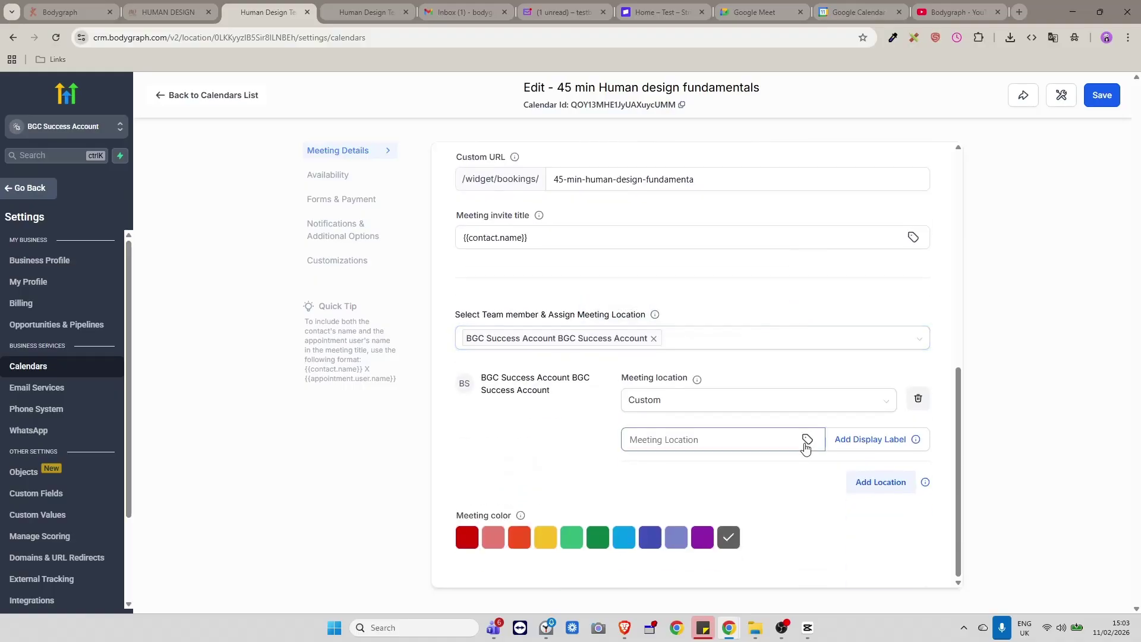
left_click(717, 438)
left_click(829, 401)
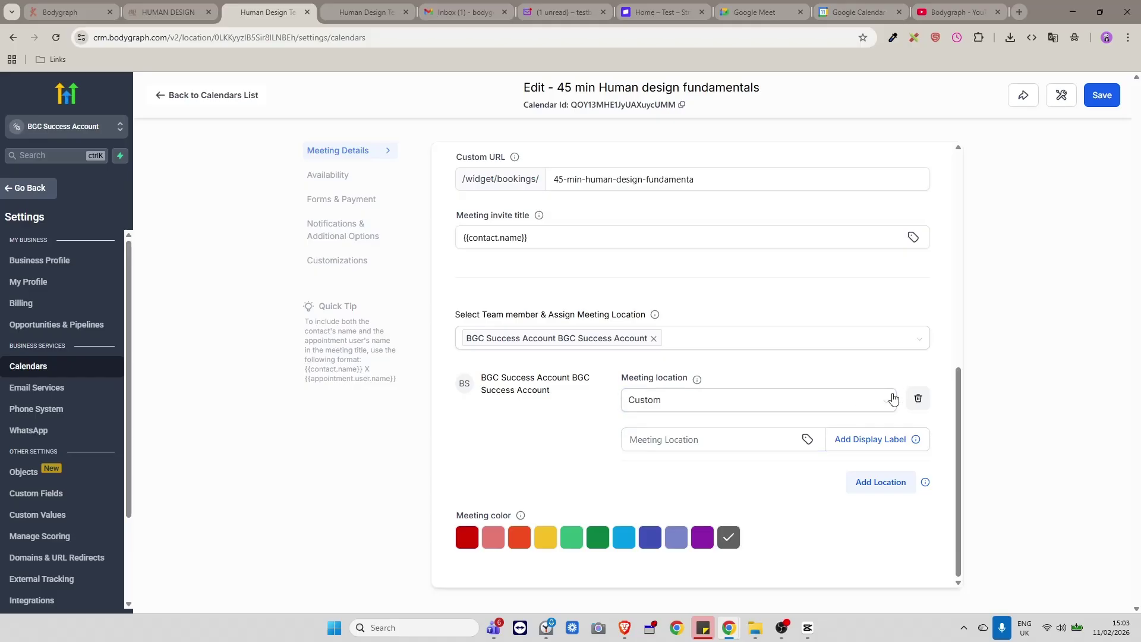
Set the calendar's meeting location to Google Meet.
left_click(762, 402)
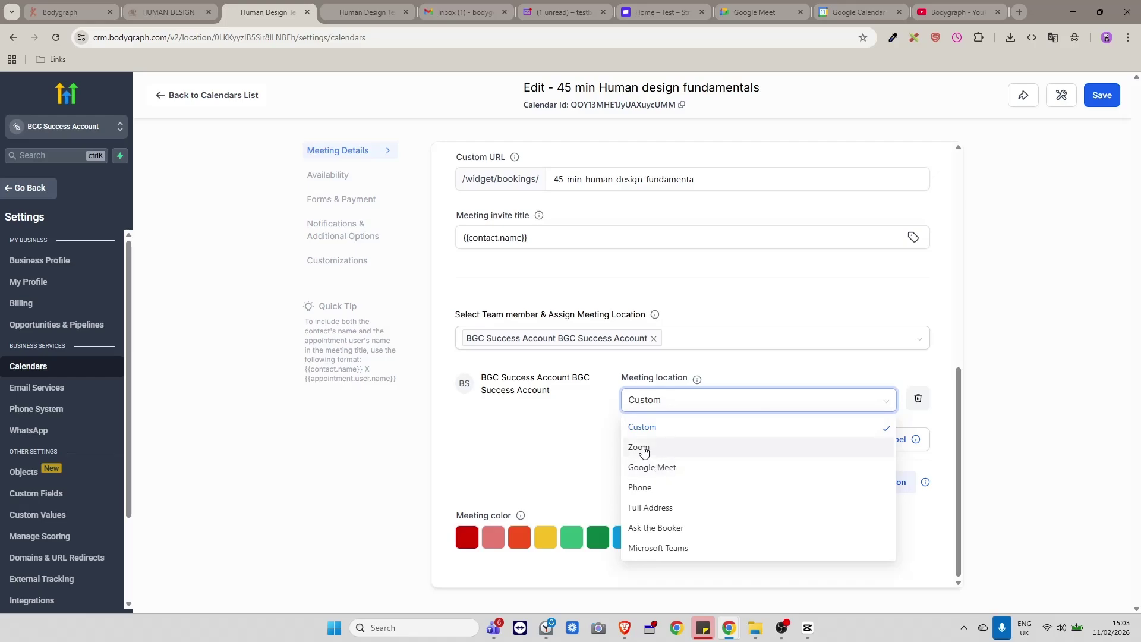
left_click(662, 470)
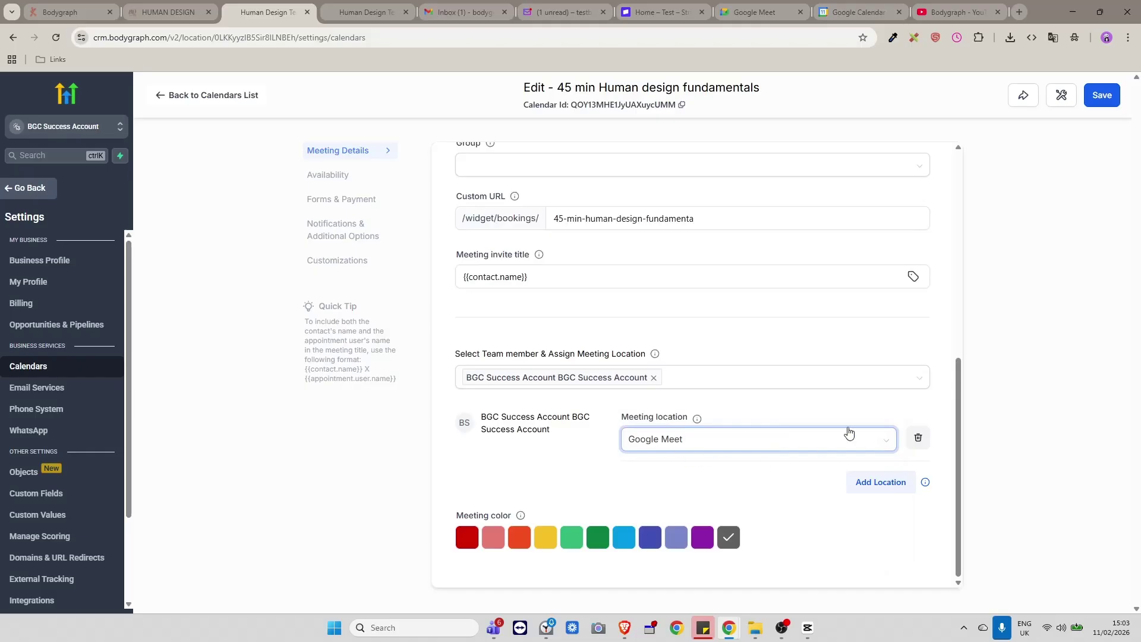
scroll(749, 341, "up", 1)
scroll(749, 340, "down", 1)
scroll(800, 440, "up", 1)
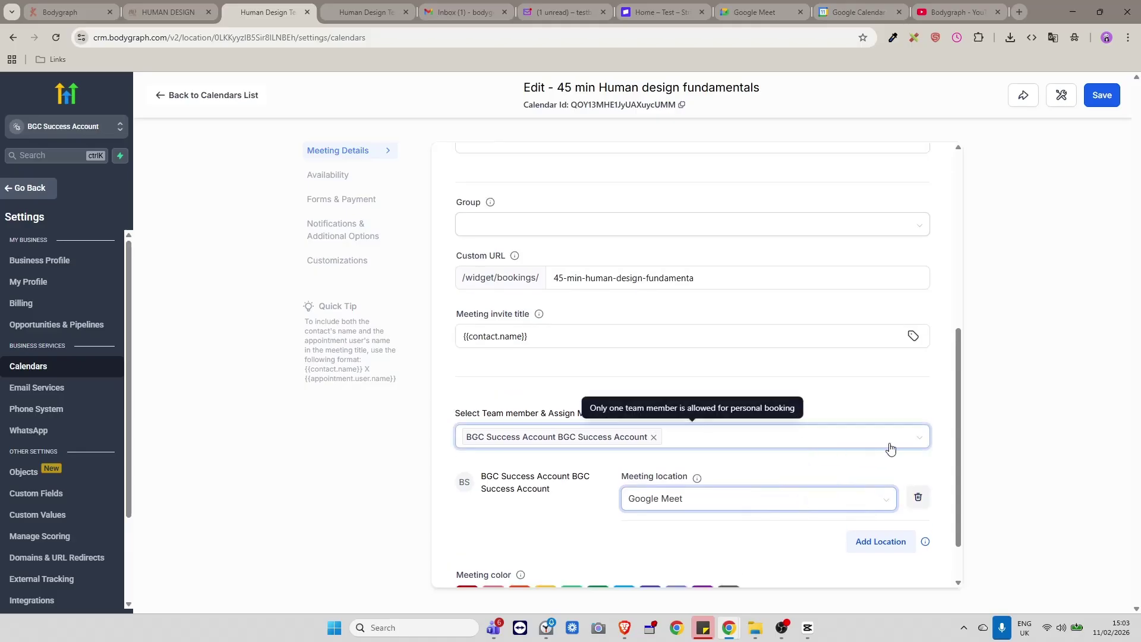
scroll(930, 455, "down", 1)
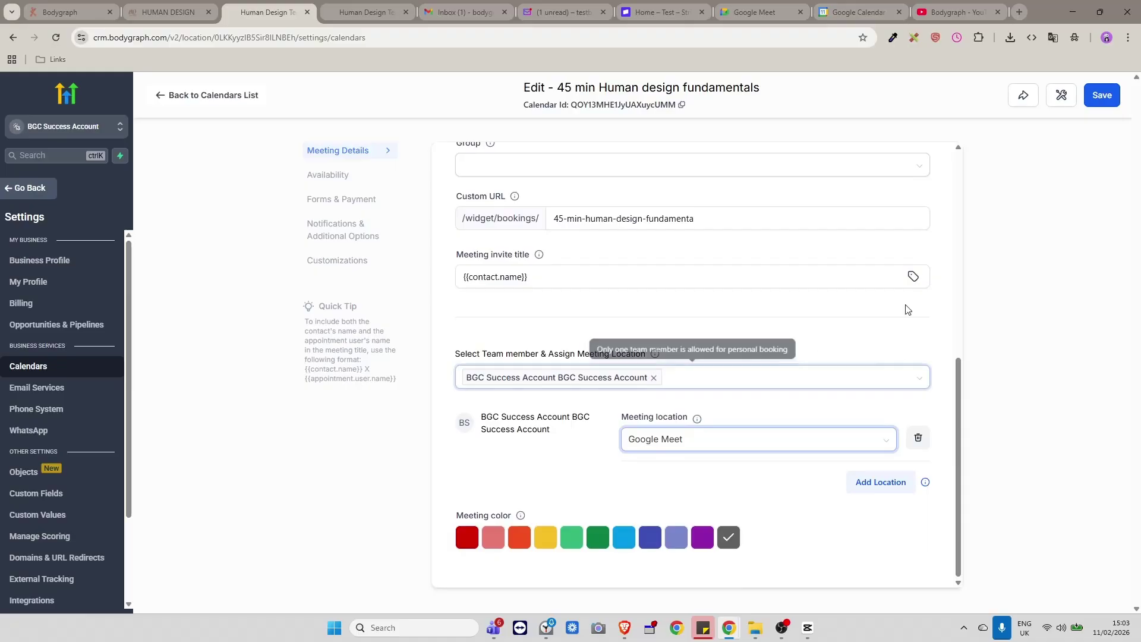
Save the calendar and review its Availability settings showing 45-minute meetings.
left_click(1100, 95)
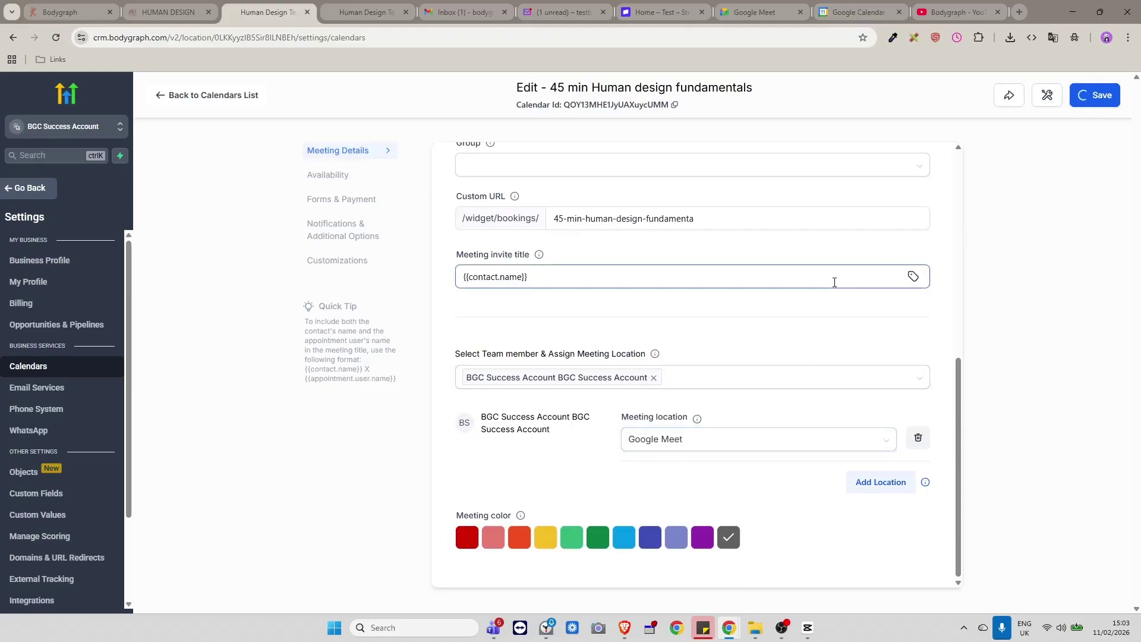
scroll(856, 303, "up", 2)
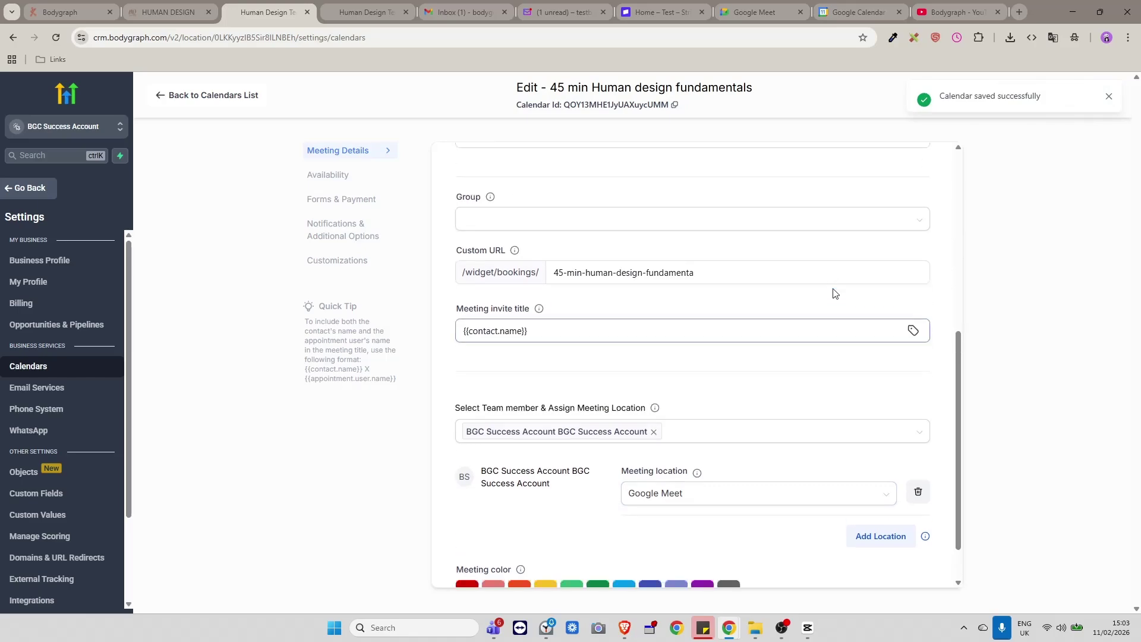
scroll(868, 321, "up", 5)
scroll(848, 317, "down", 3)
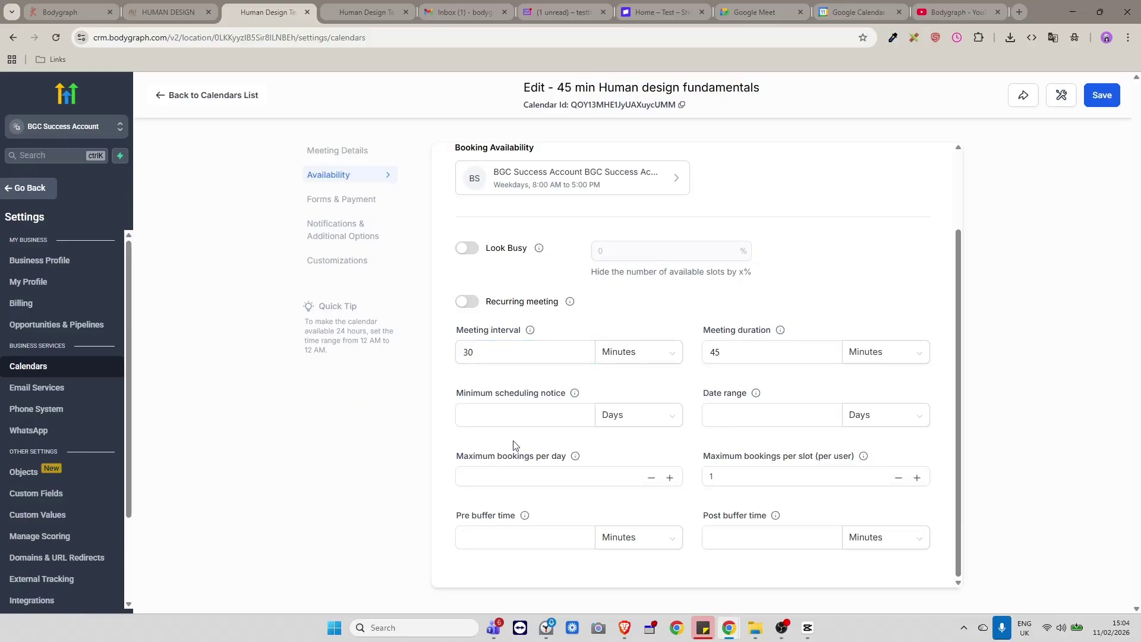
left_click(505, 352)
left_click(696, 375)
left_click(789, 546)
left_click(601, 478)
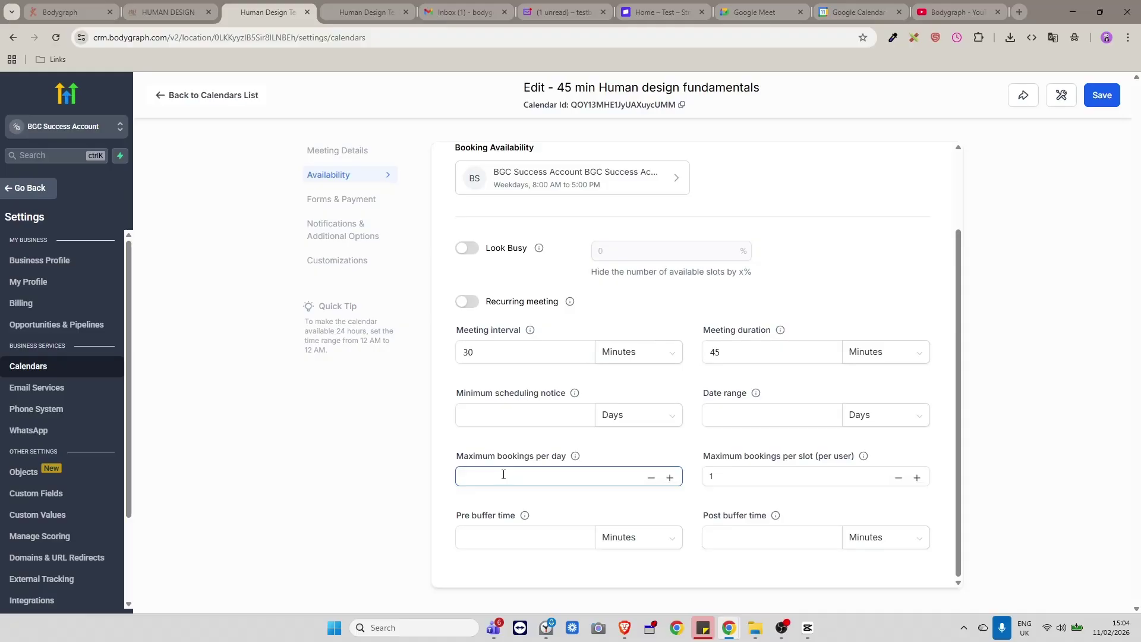
left_click(795, 475)
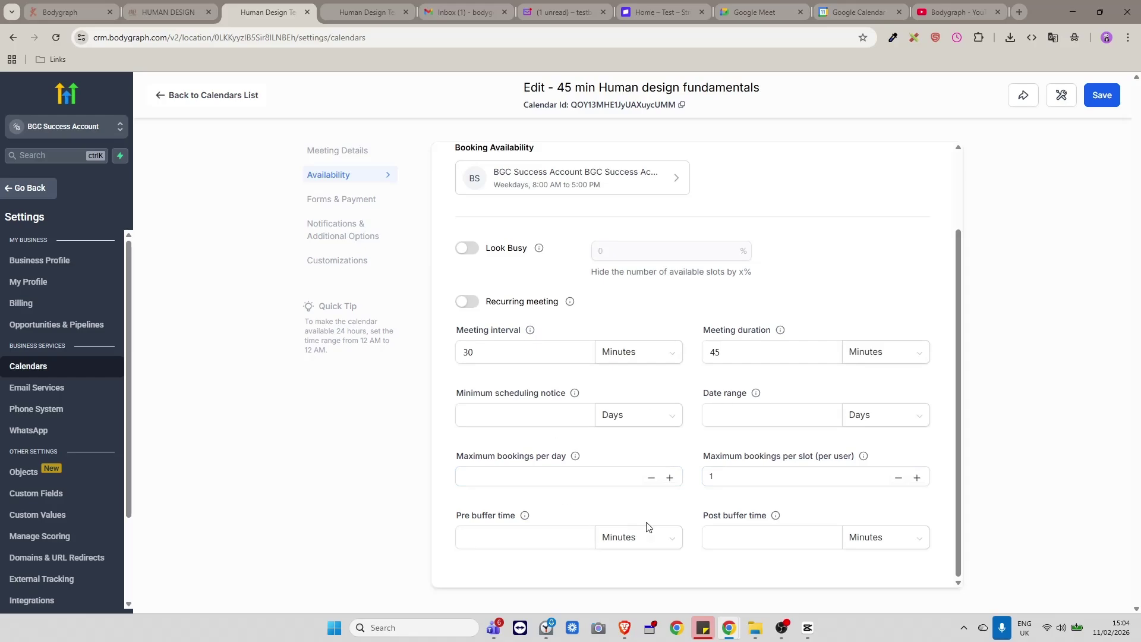
scroll(618, 392, "up", 2)
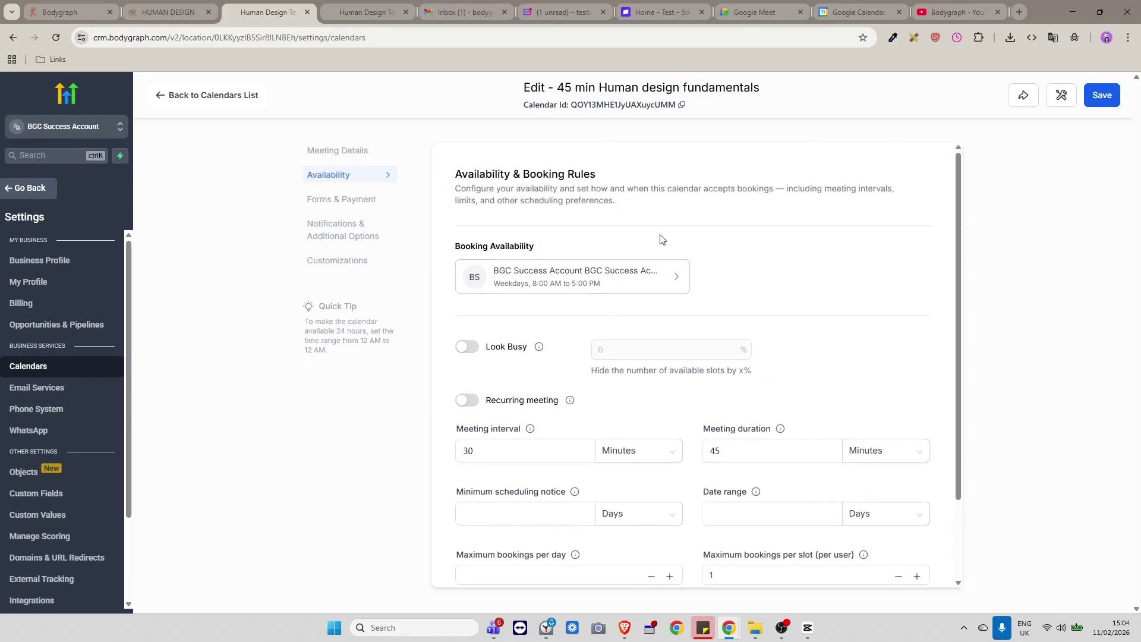
Attach the 45 min Fundamentals reading form under Forms & Payment and review the settings.
left_click(367, 201)
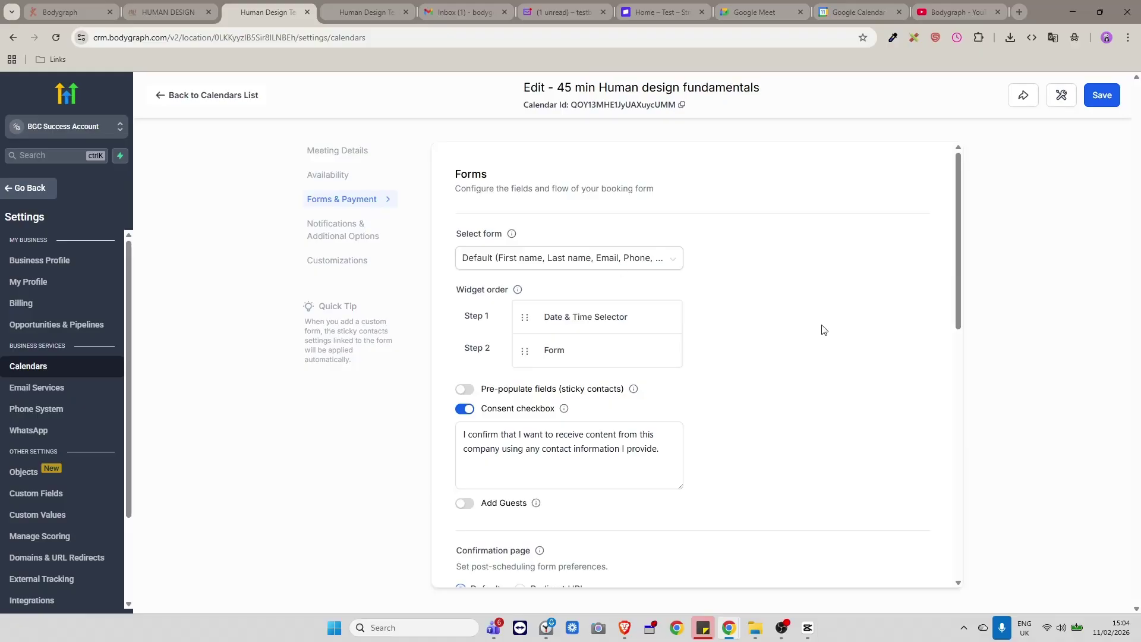
left_click(672, 257)
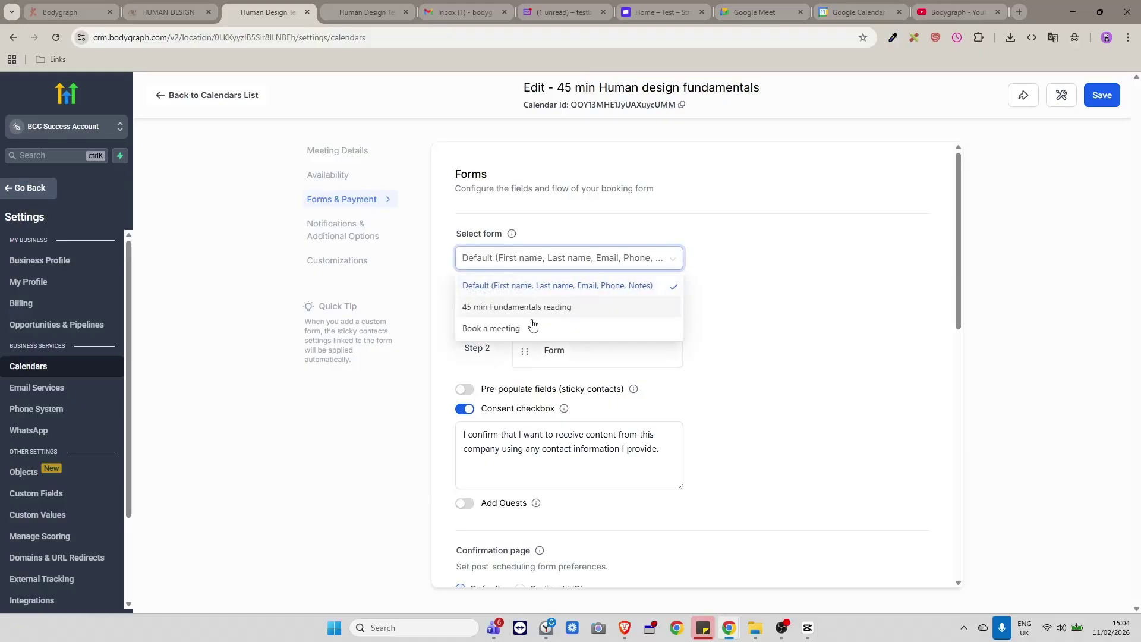
left_click(482, 307)
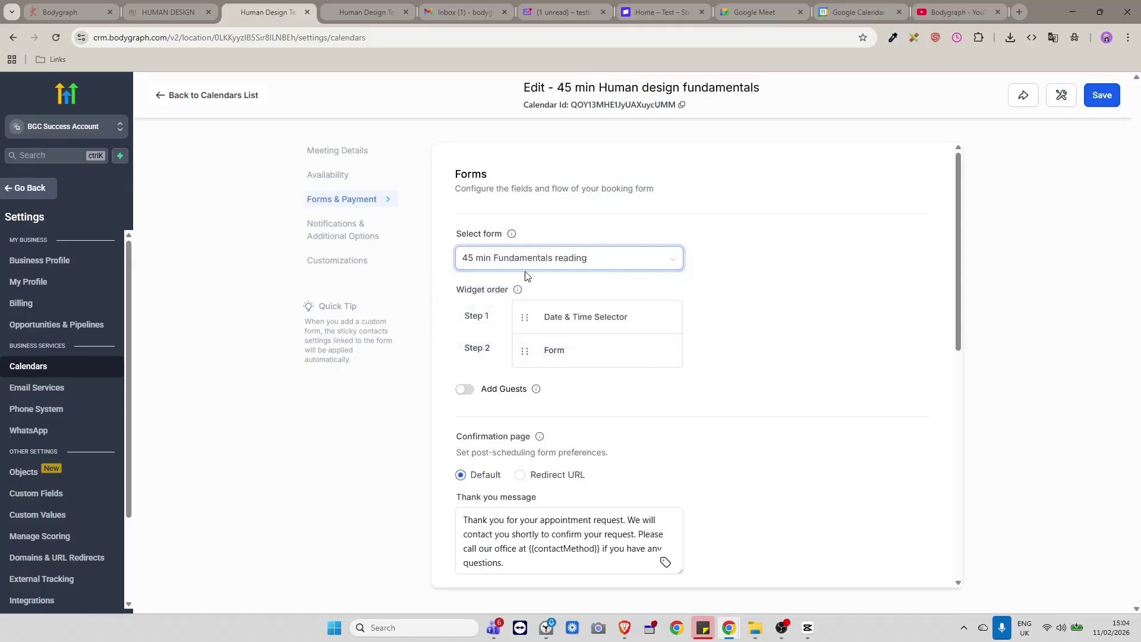
left_click(808, 269)
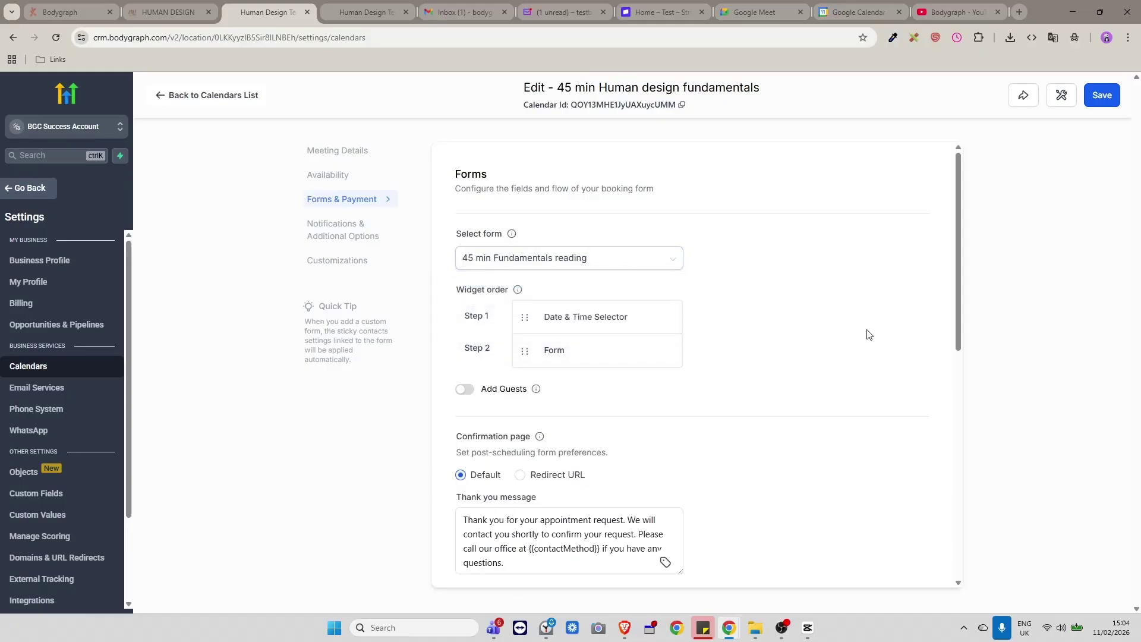
scroll(867, 334, "down", 2)
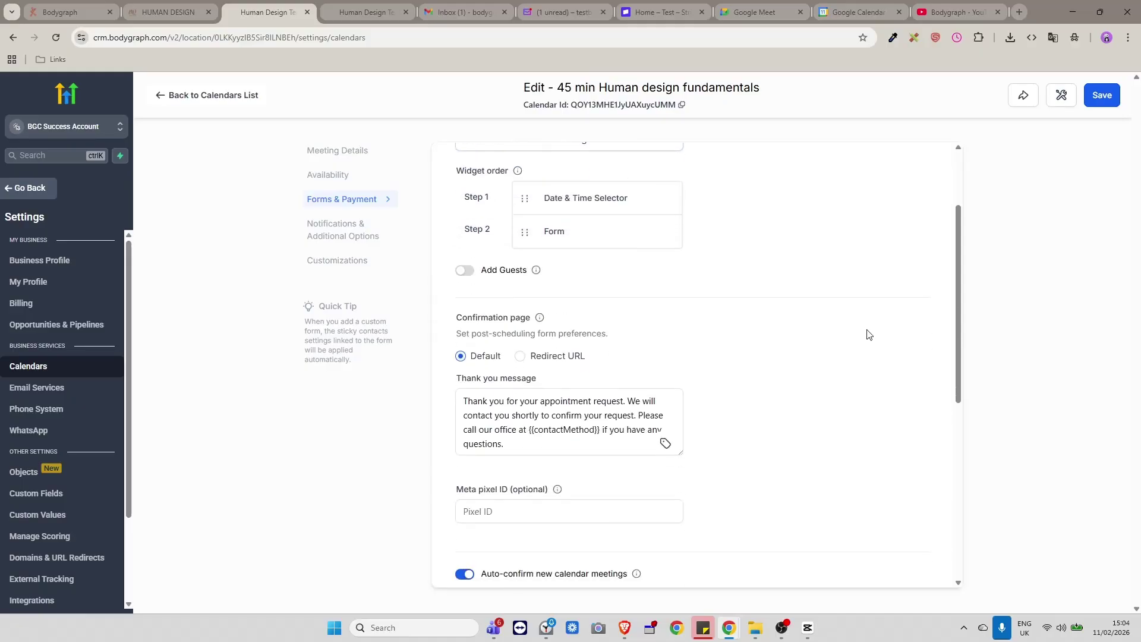
scroll(863, 333, "up", 2)
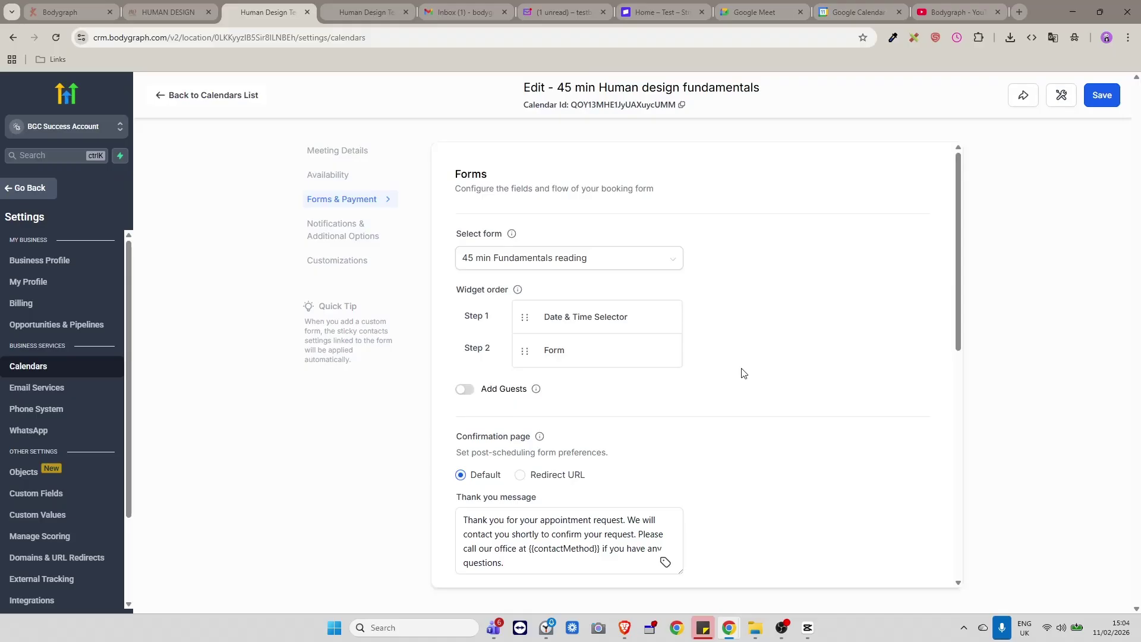
scroll(743, 372, "down", 1)
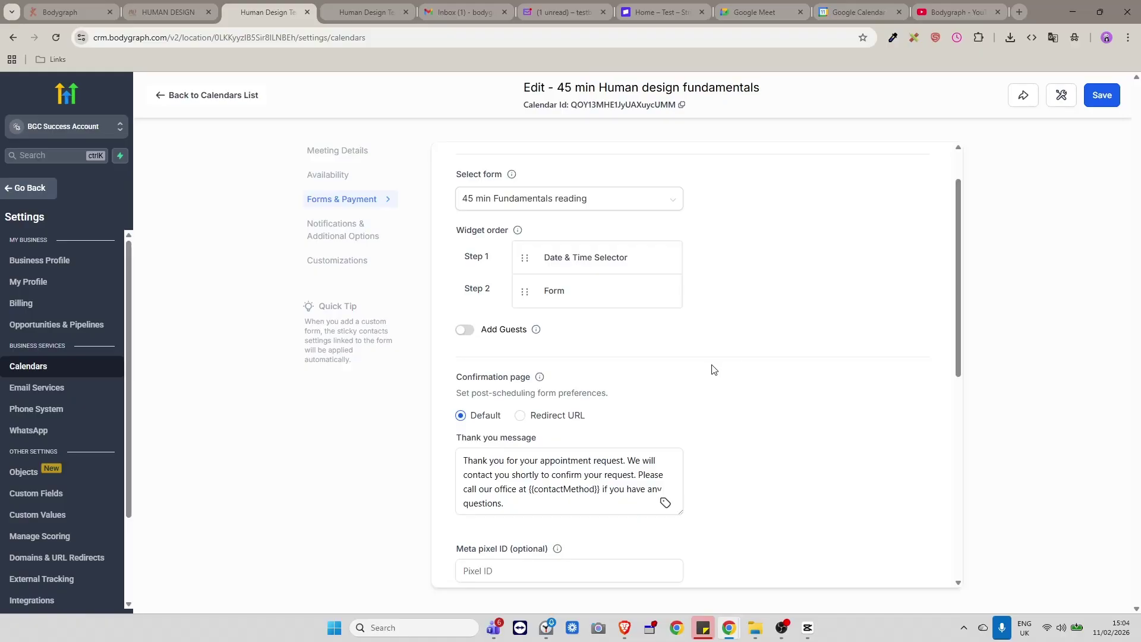
scroll(779, 400, "down", 1)
scroll(782, 400, "down", 1)
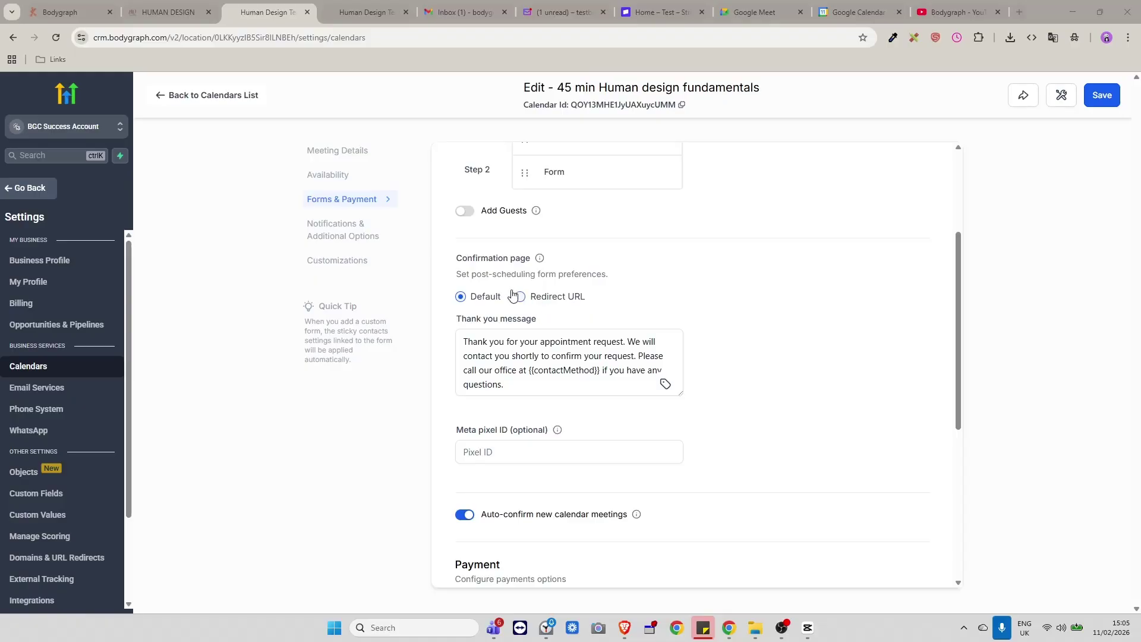
left_click(348, 12)
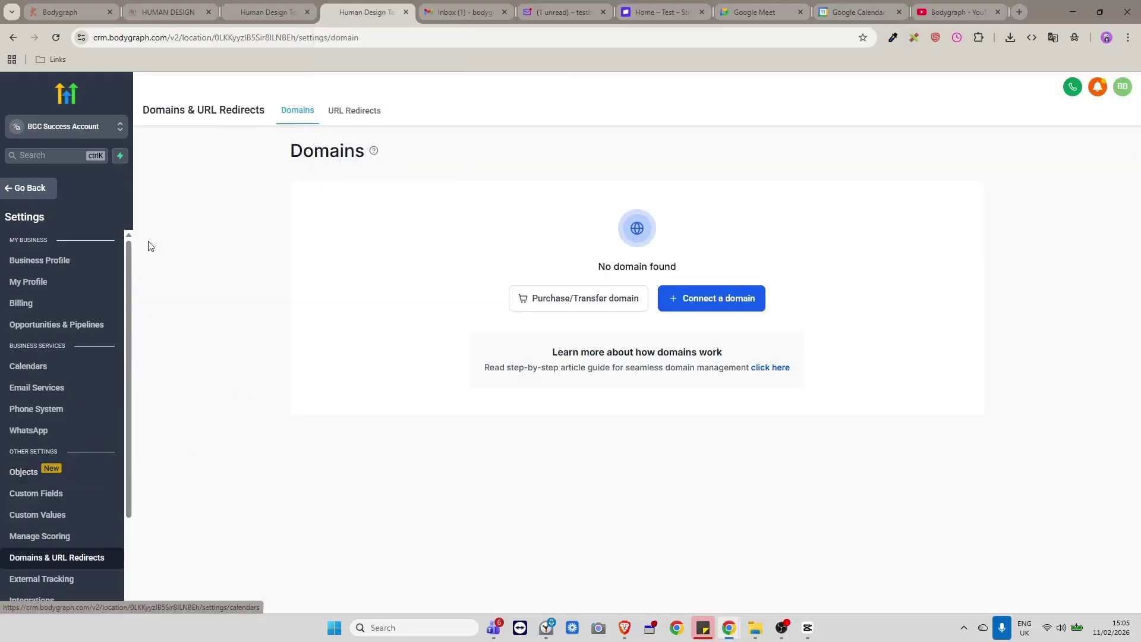
mouse_move(262, 13)
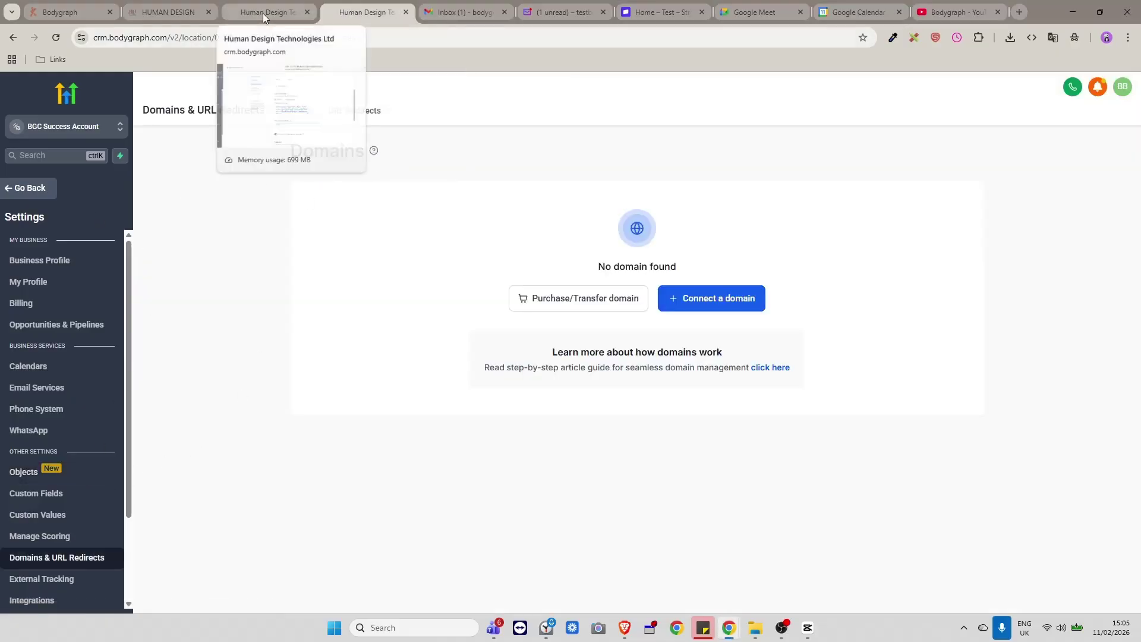
left_click(45, 189)
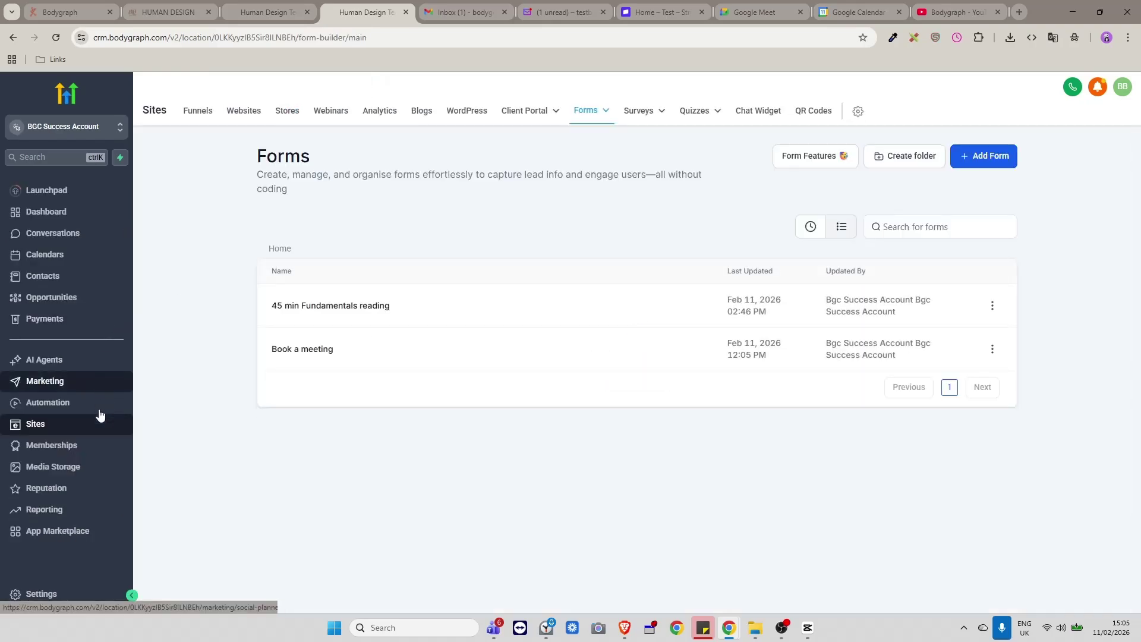
left_click(243, 111)
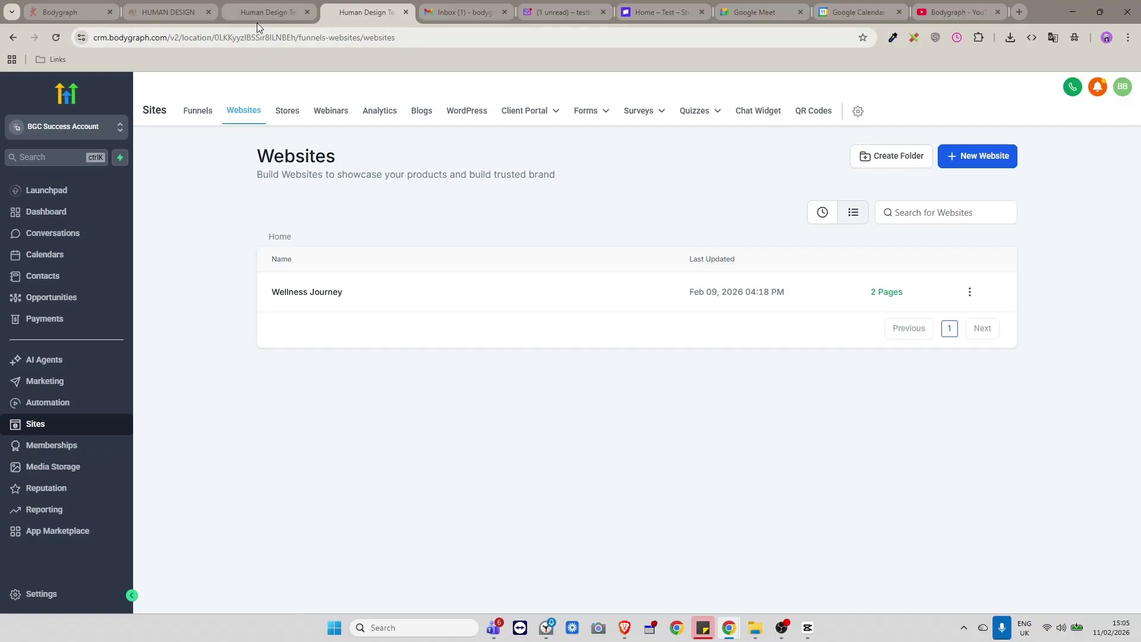
left_click(245, 12)
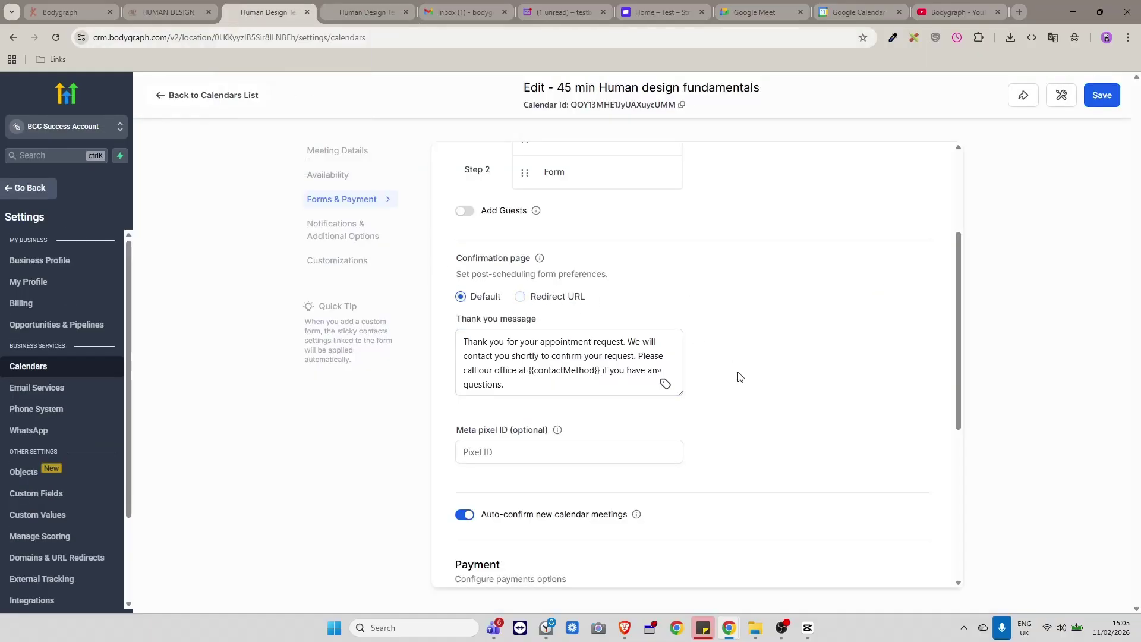
Review the 1 USD Stripe payment settings and save the calendar.
scroll(740, 377, "down", 1)
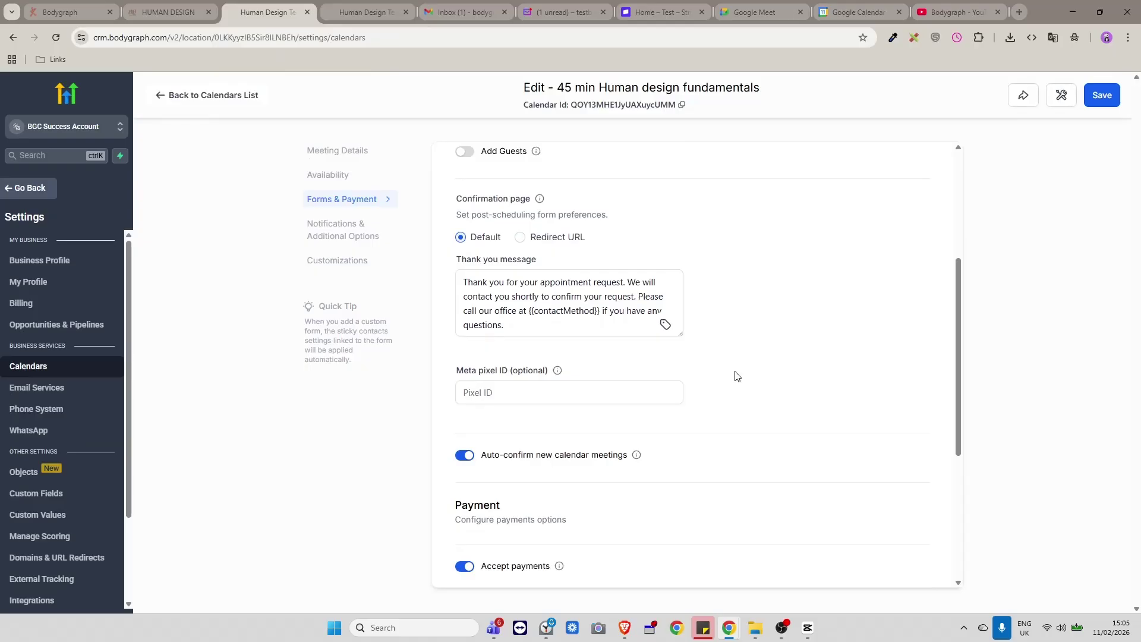
scroll(675, 356, "down", 2)
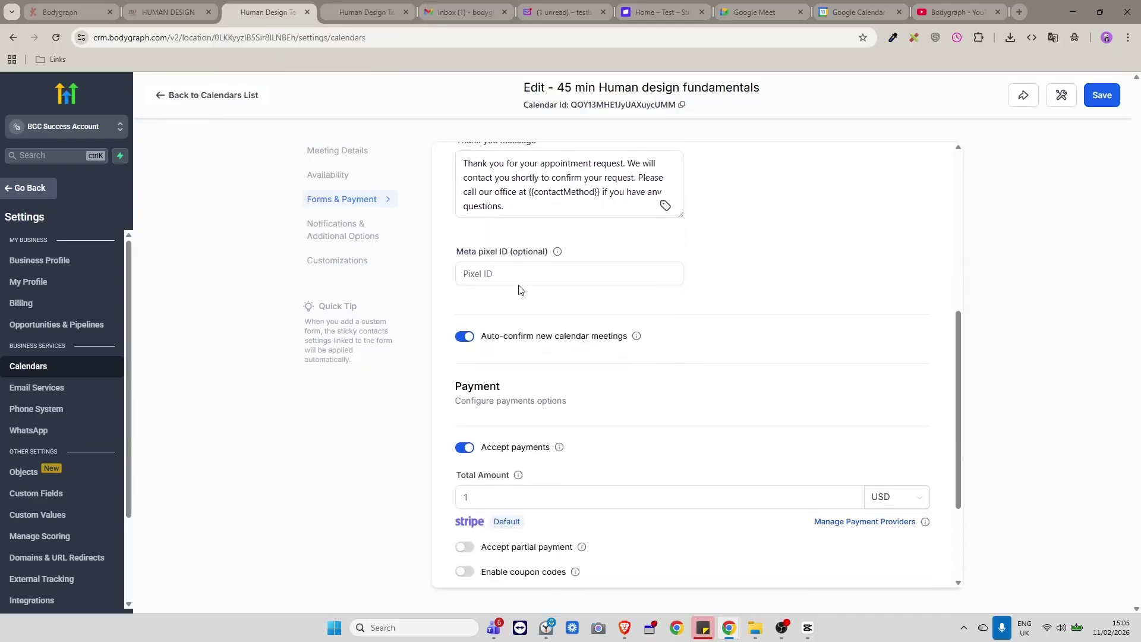
left_click(467, 273)
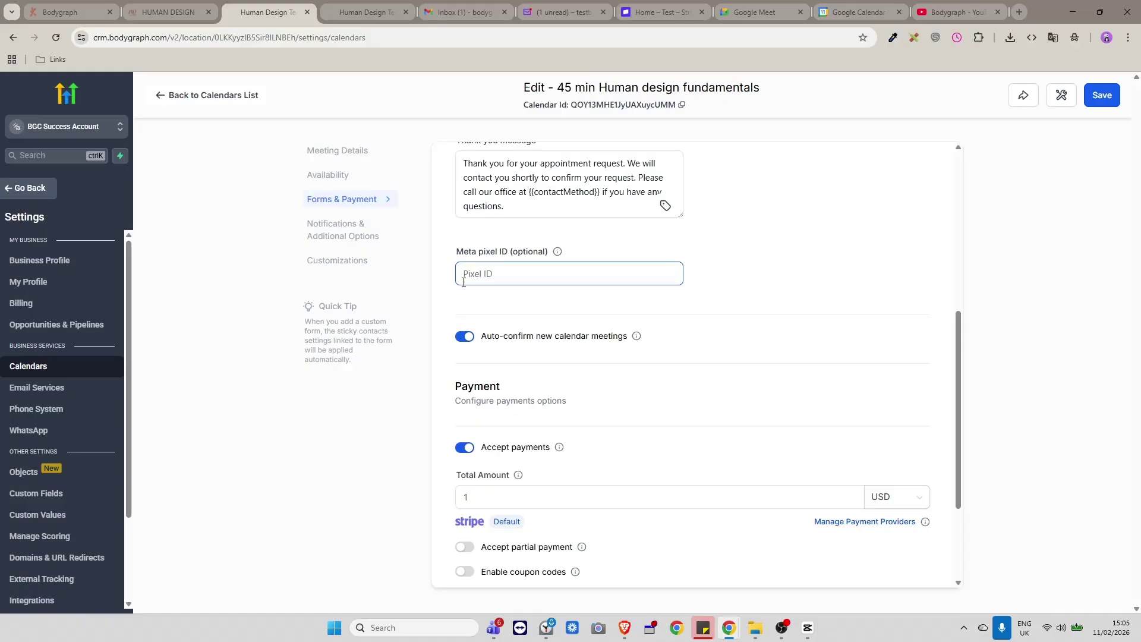
scroll(684, 333, "down", 2)
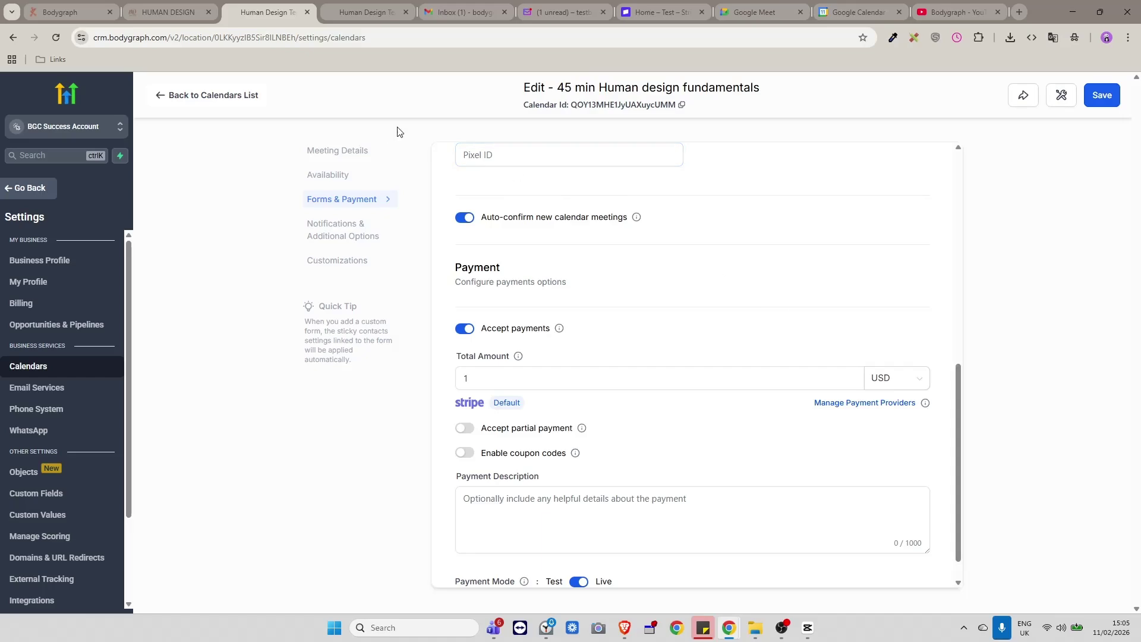
scroll(674, 275, "up", 1)
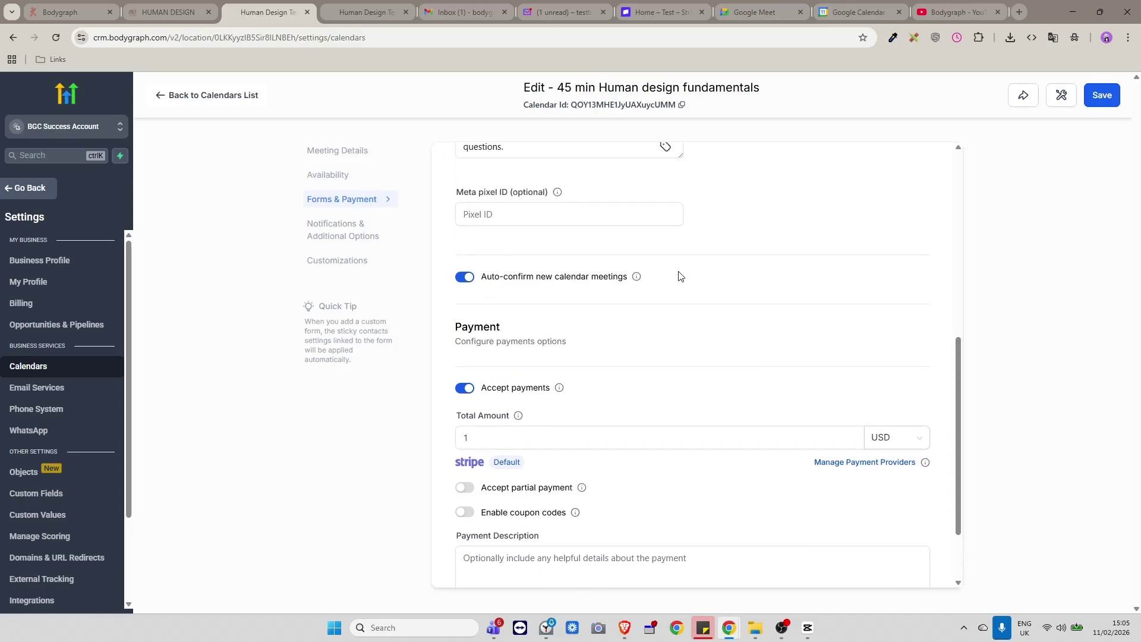
scroll(683, 275, "down", 1)
scroll(670, 273, "down", 1)
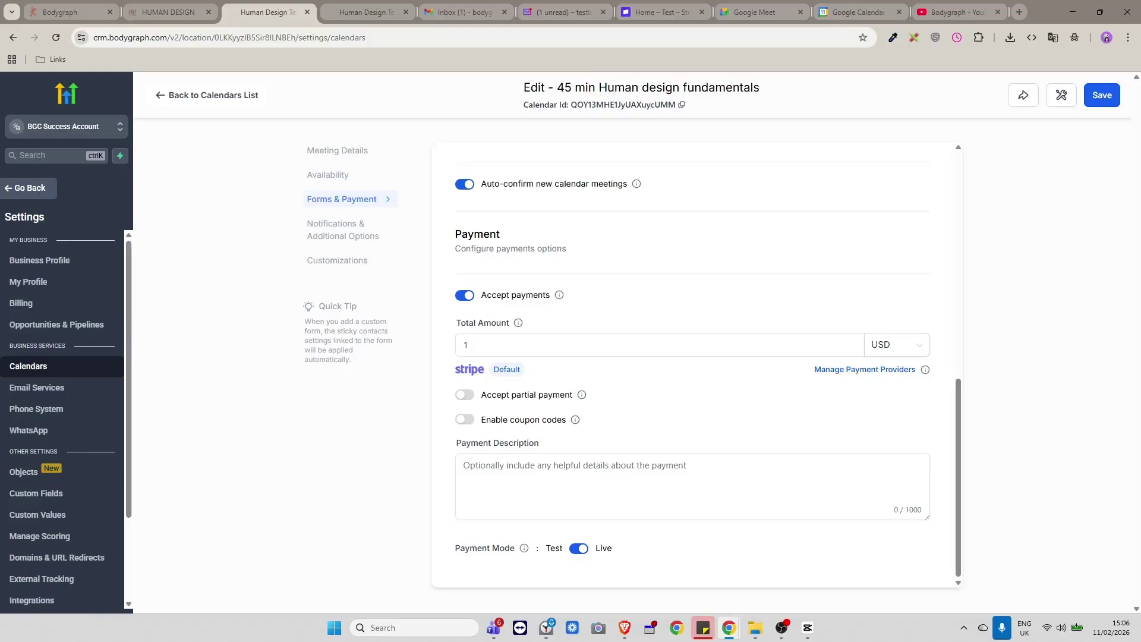
key("alt+Tab")
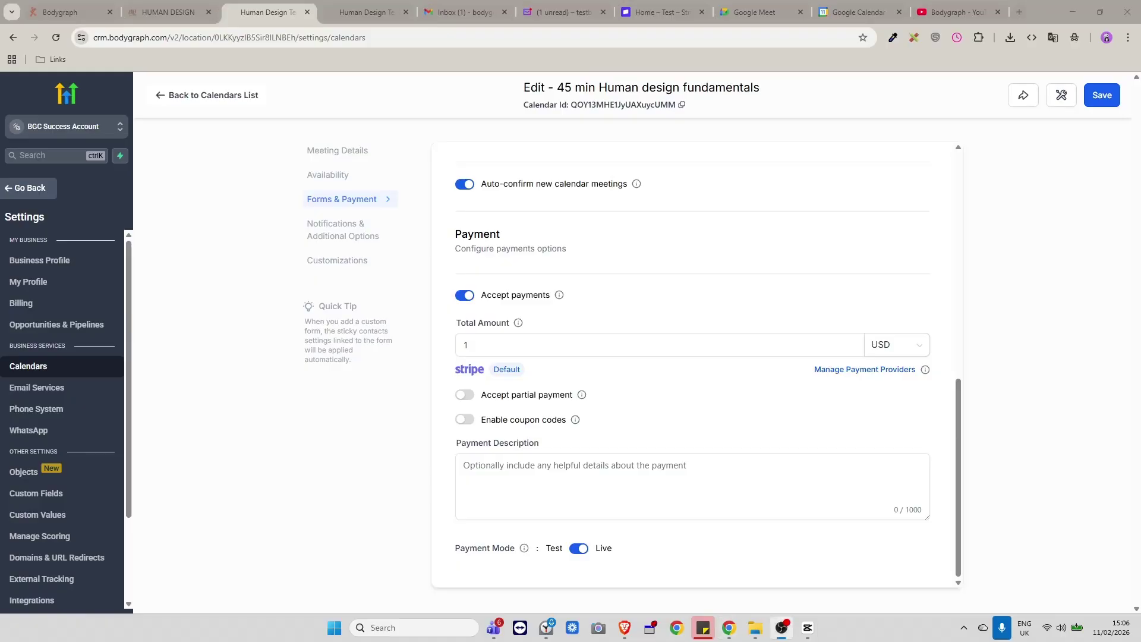
left_click(1097, 101)
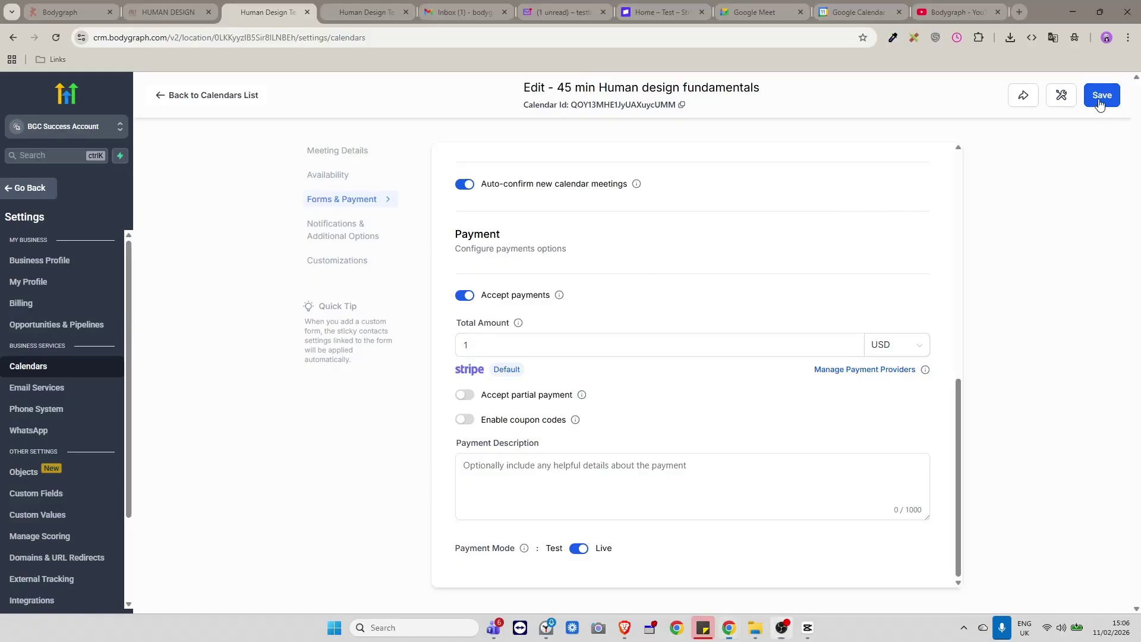
Show the Notifications & Additional Options section with its appointment notification list.
left_click(338, 232)
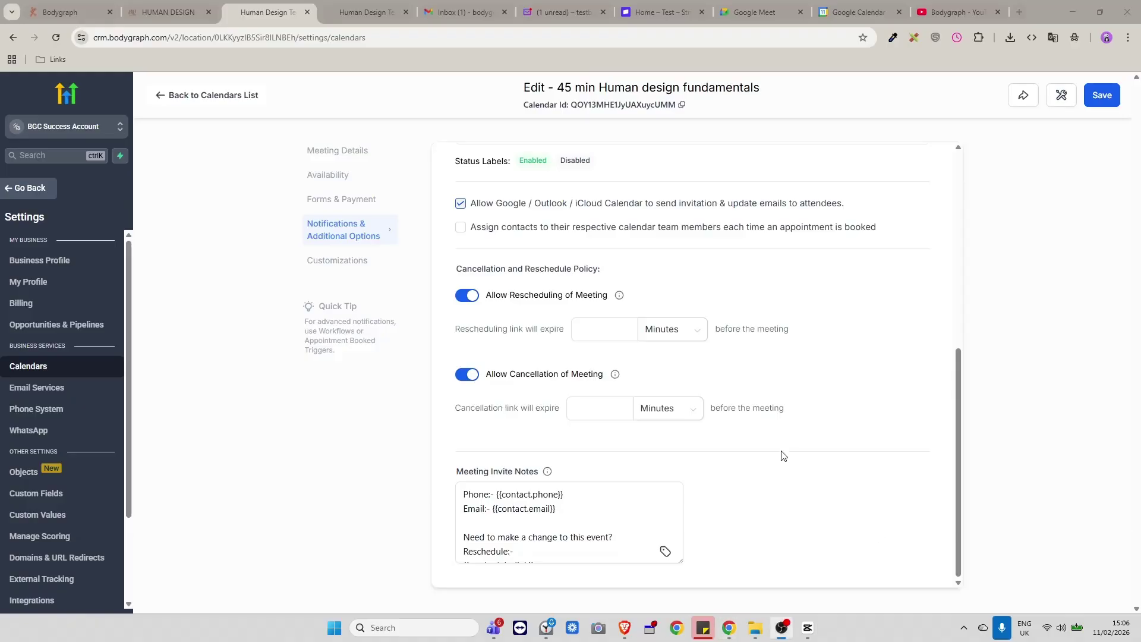
scroll(743, 404, "up", 6)
scroll(671, 351, "up", 1)
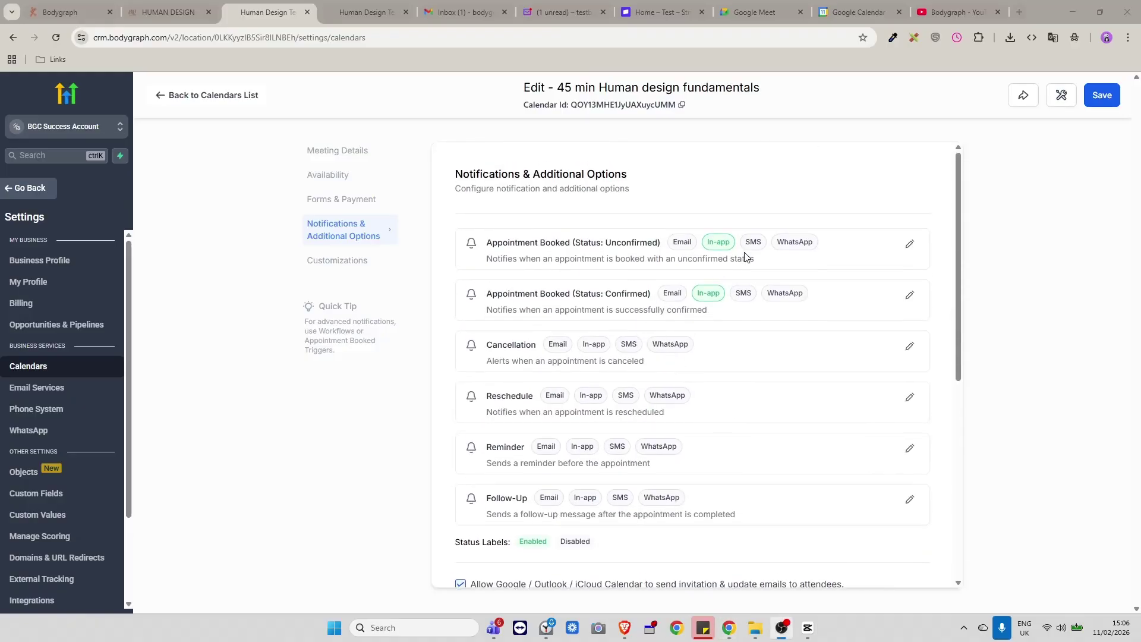
scroll(741, 250, "down", 1)
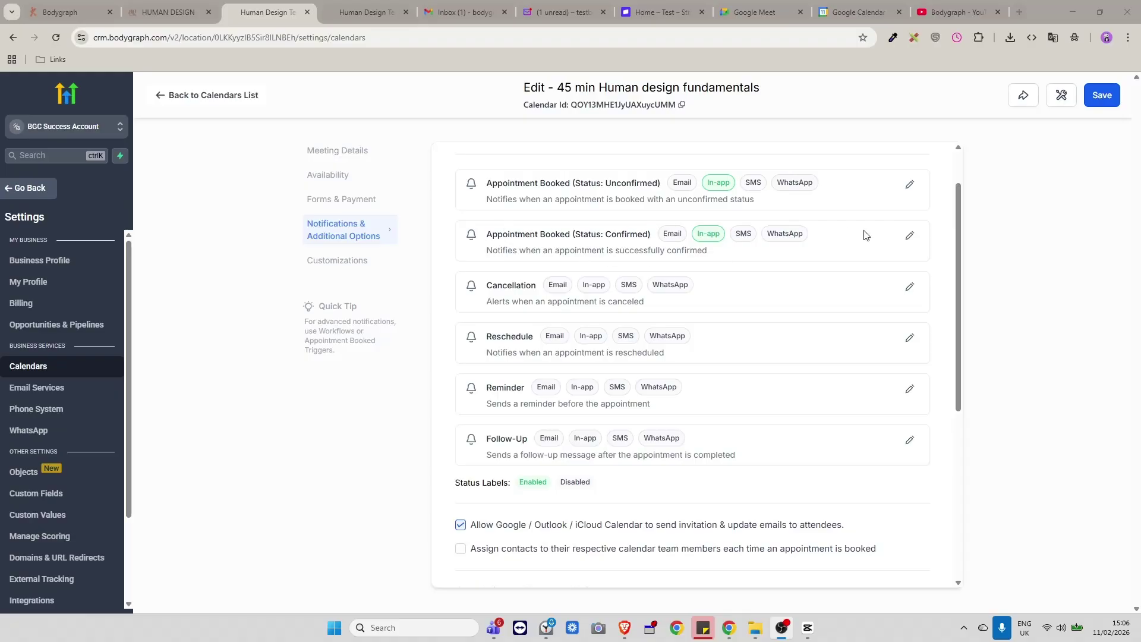
Enable Email alongside In-app for the Appointment Booked (Confirmed) notification and save it.
left_click(908, 236)
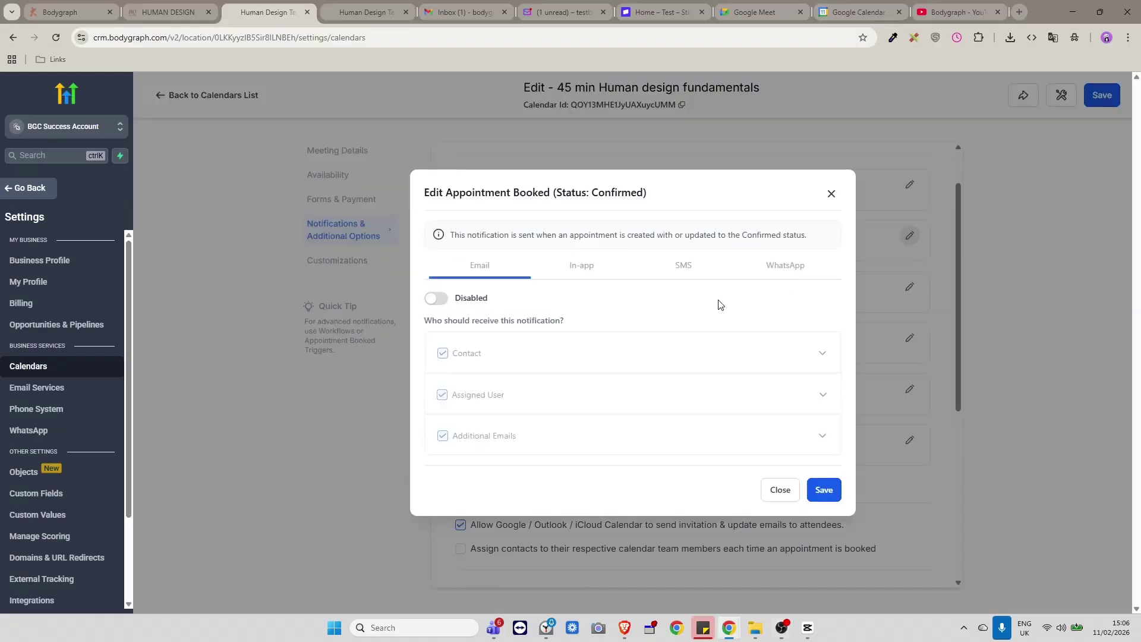
left_click(437, 298)
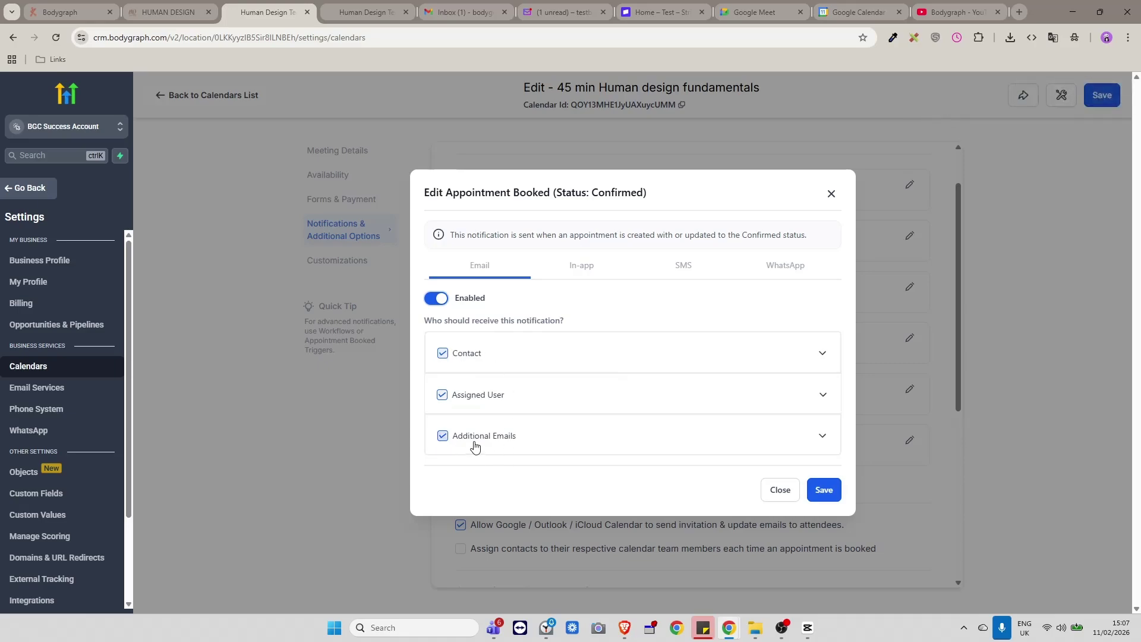
left_click(574, 272)
left_click(447, 316)
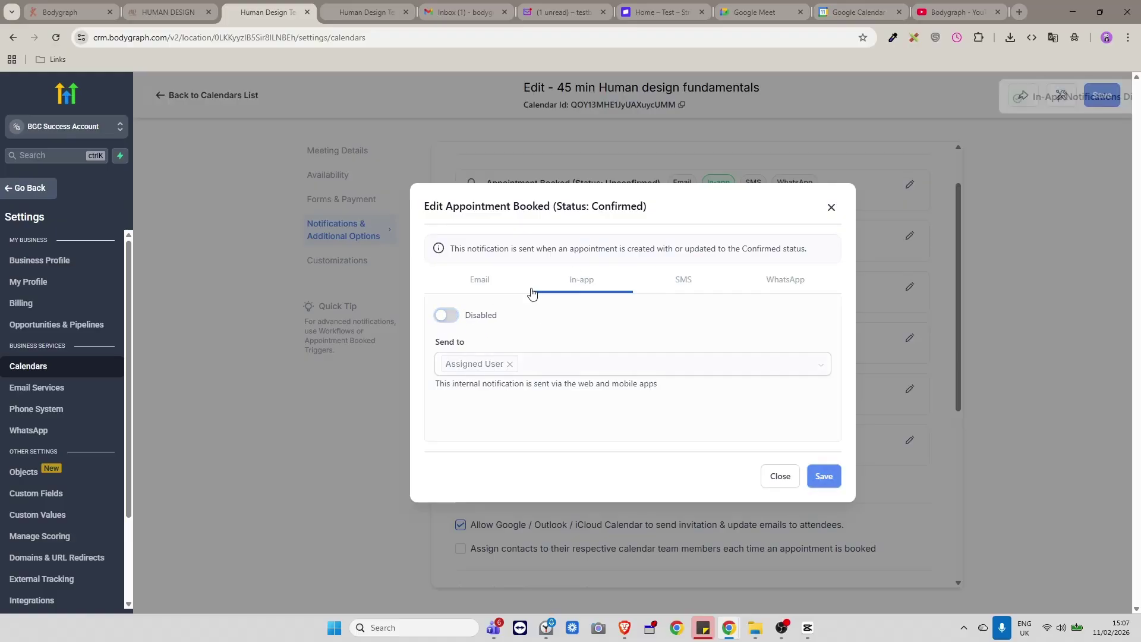
left_click(447, 316)
left_click(482, 282)
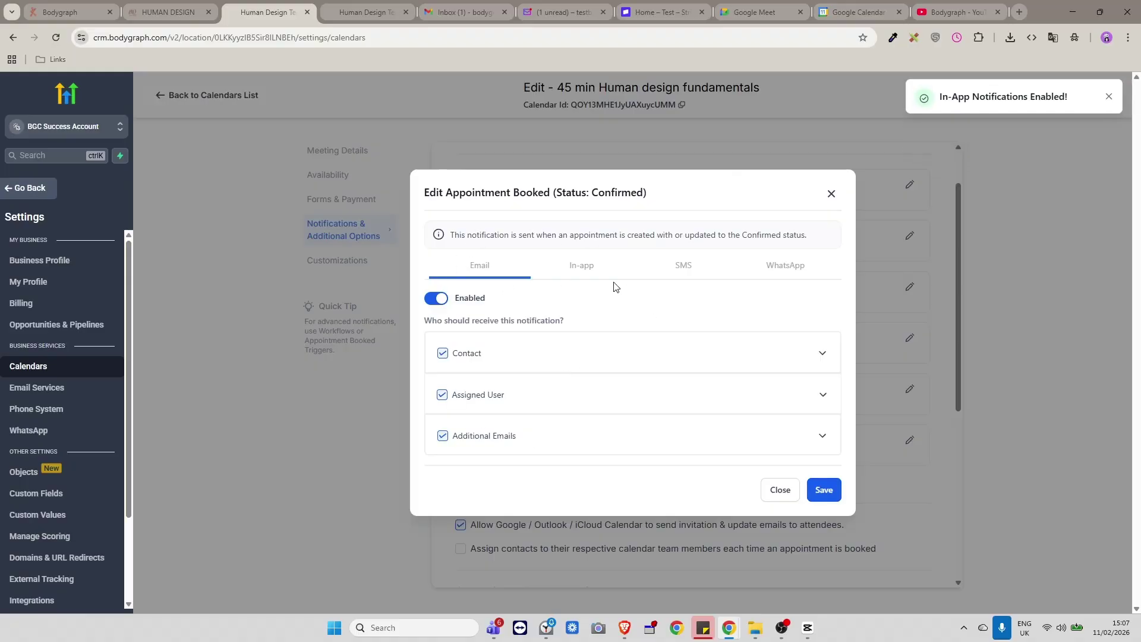
left_click(823, 482)
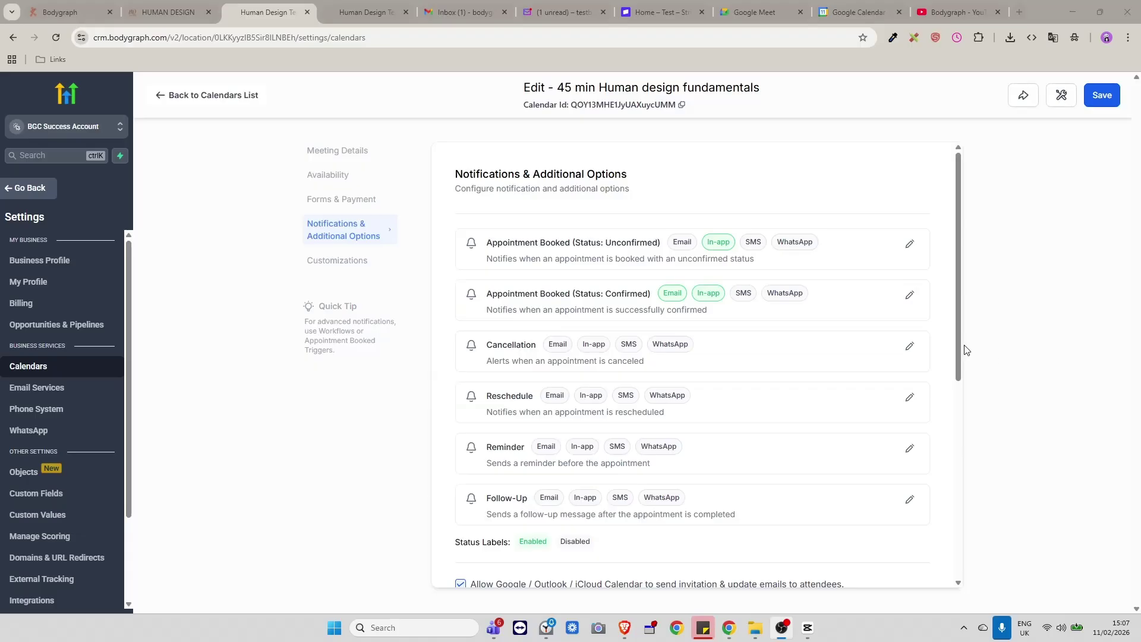
Turn on Email for the Cancellation notification and save it.
left_click(910, 346)
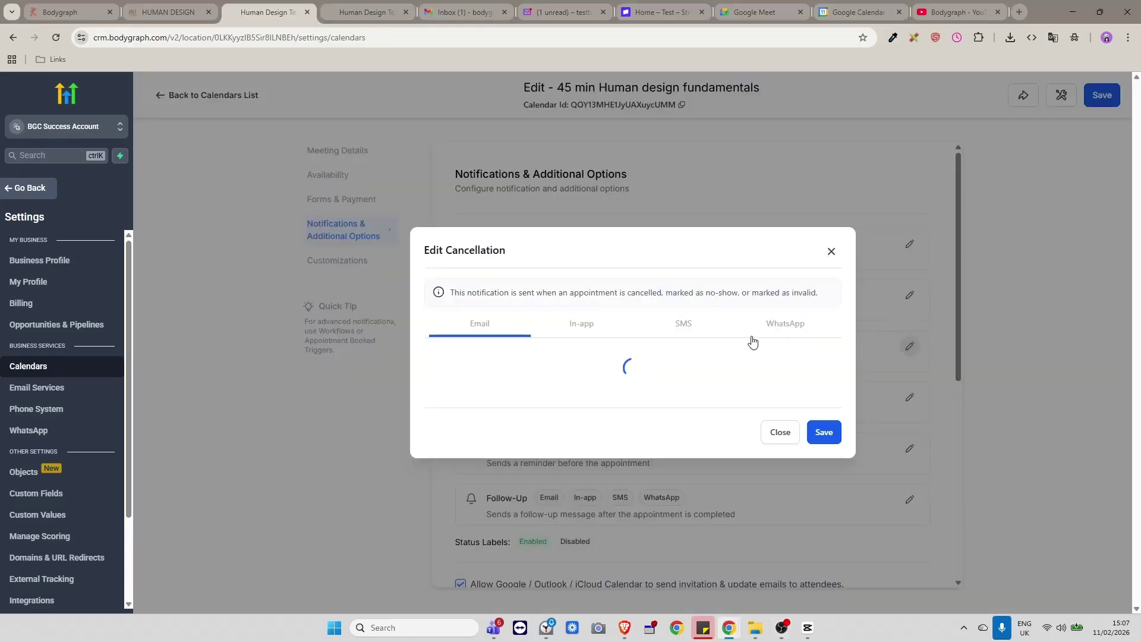
left_click(435, 298)
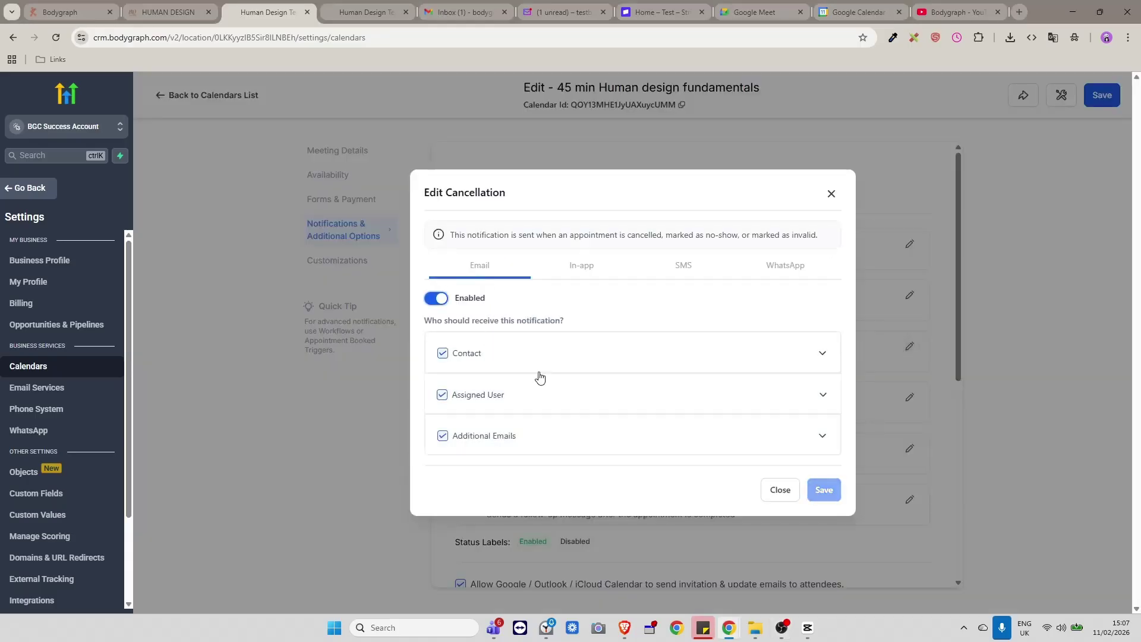
left_click(812, 496)
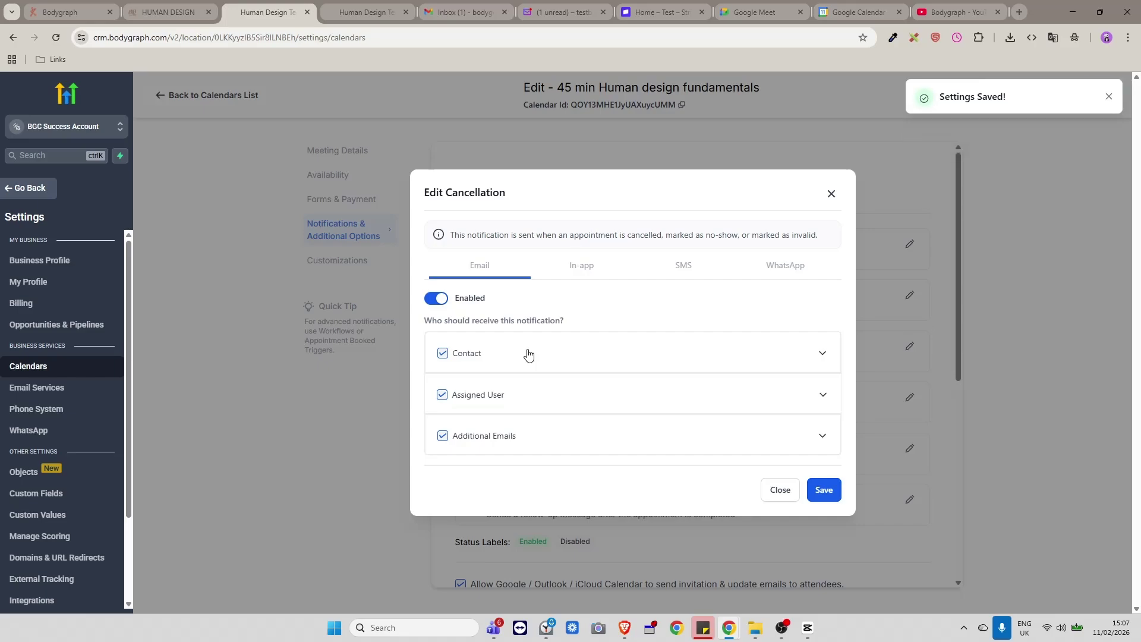
Use the Booking Cancelation email template for the contact, then close the cancellation editor.
left_click(772, 356)
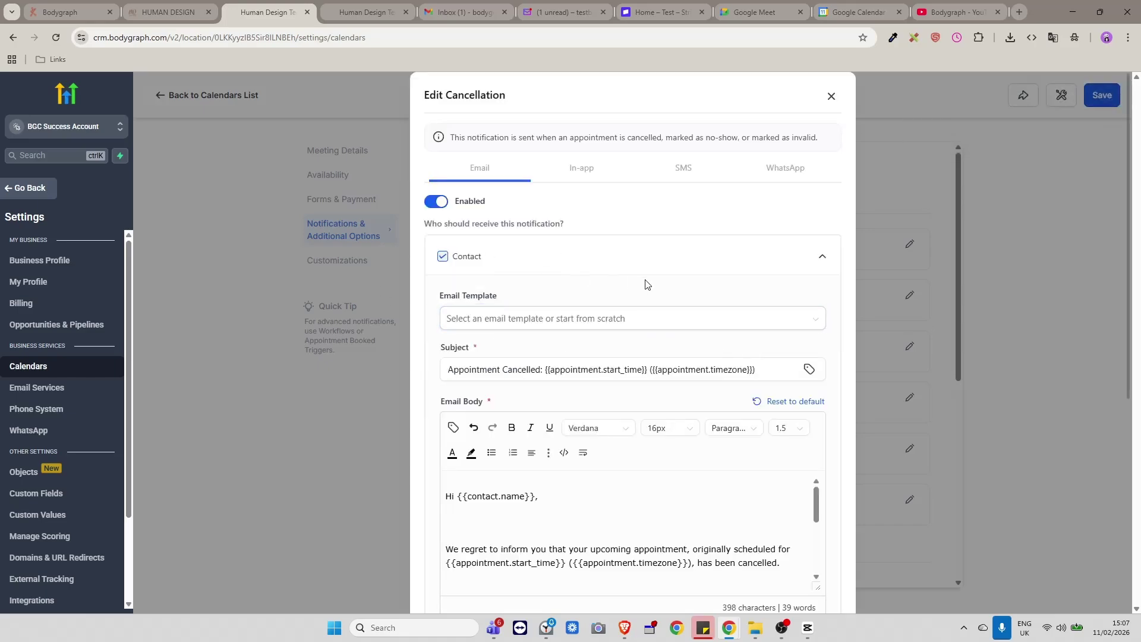
scroll(645, 284, "down", 2)
left_click(574, 202)
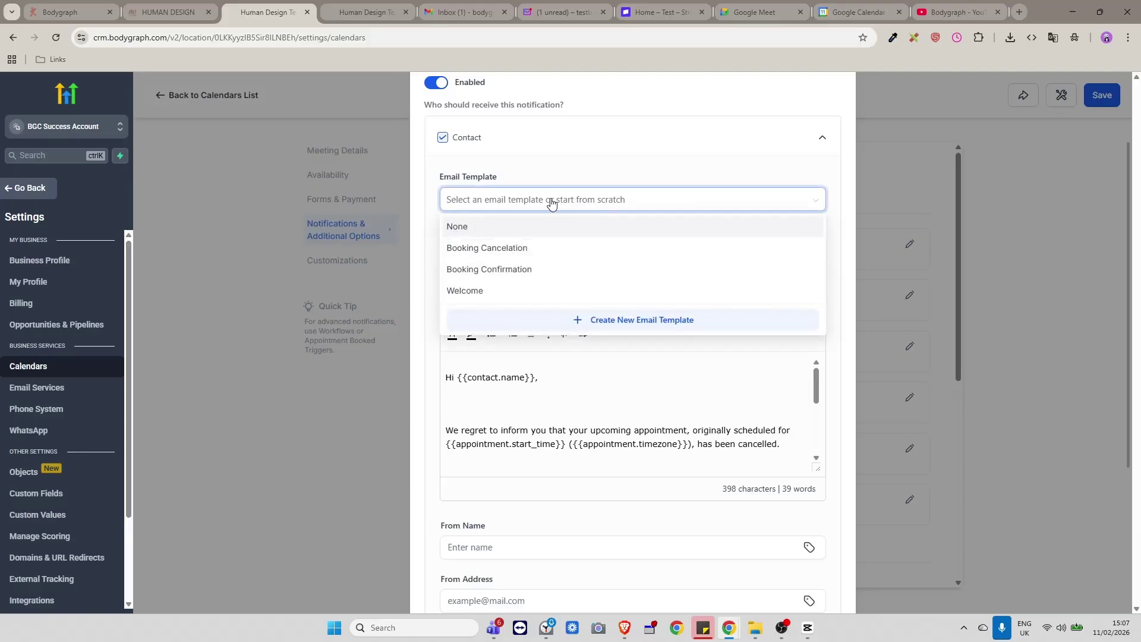
left_click(505, 248)
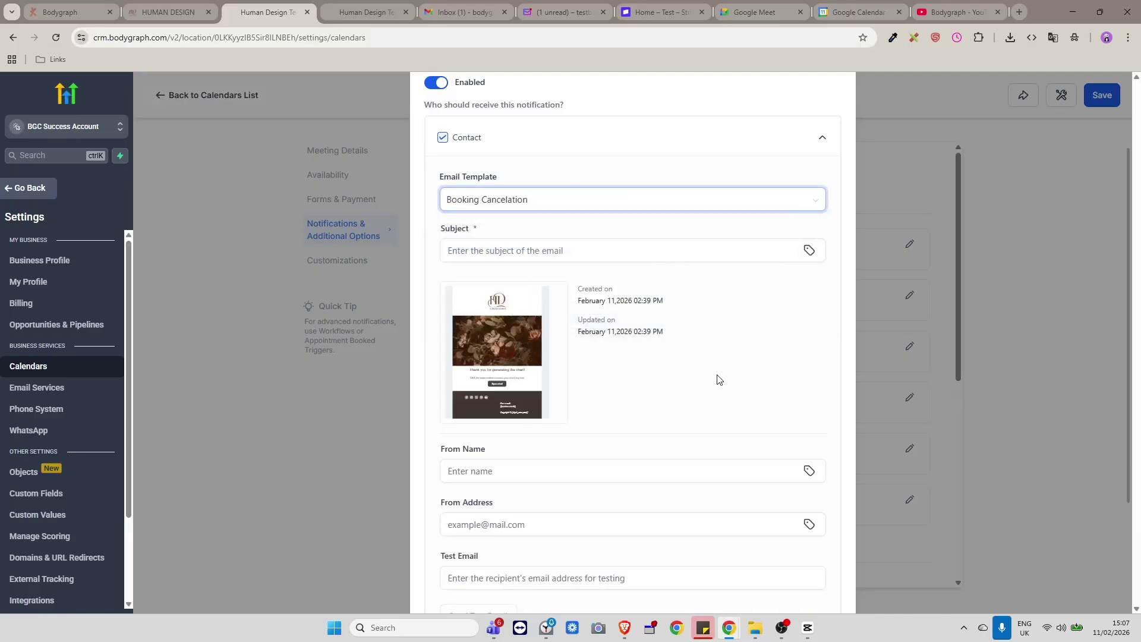
scroll(719, 379, "down", 3)
left_click(444, 293)
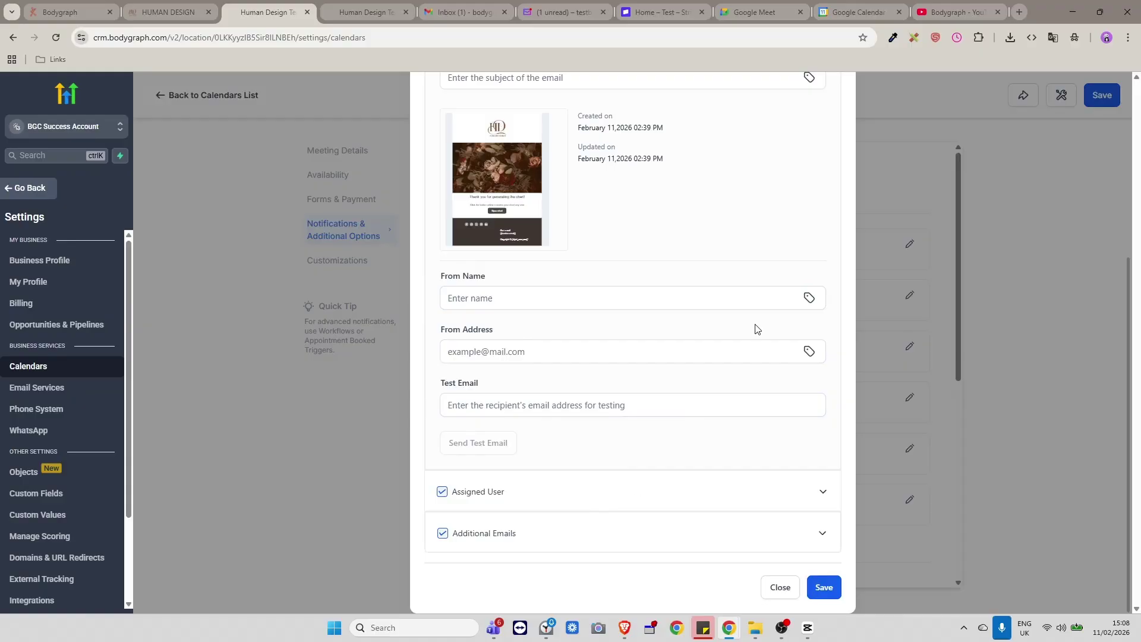
scroll(754, 326, "up", 5)
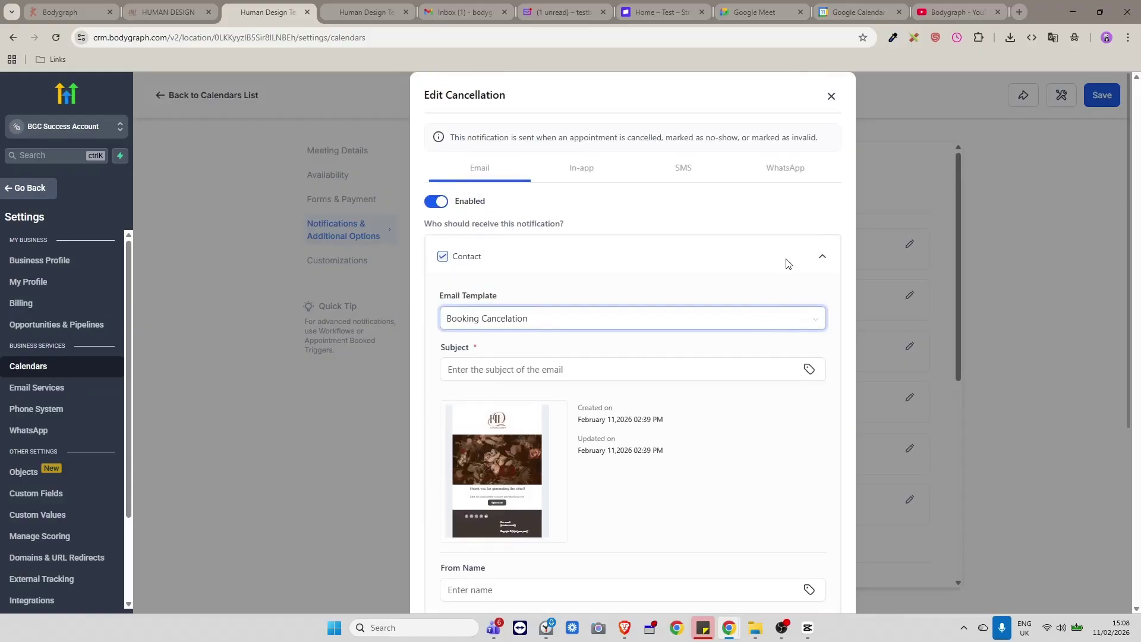
left_click(830, 97)
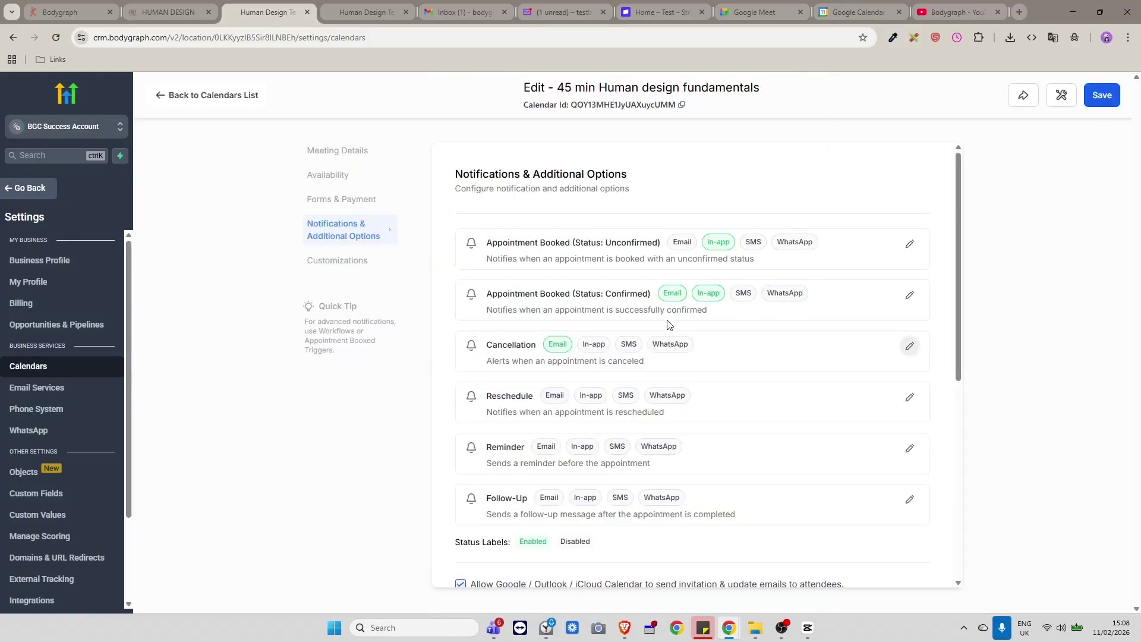
Choose the Booking Confirmation email template for the contact in the Confirmed notification.
left_click(909, 295)
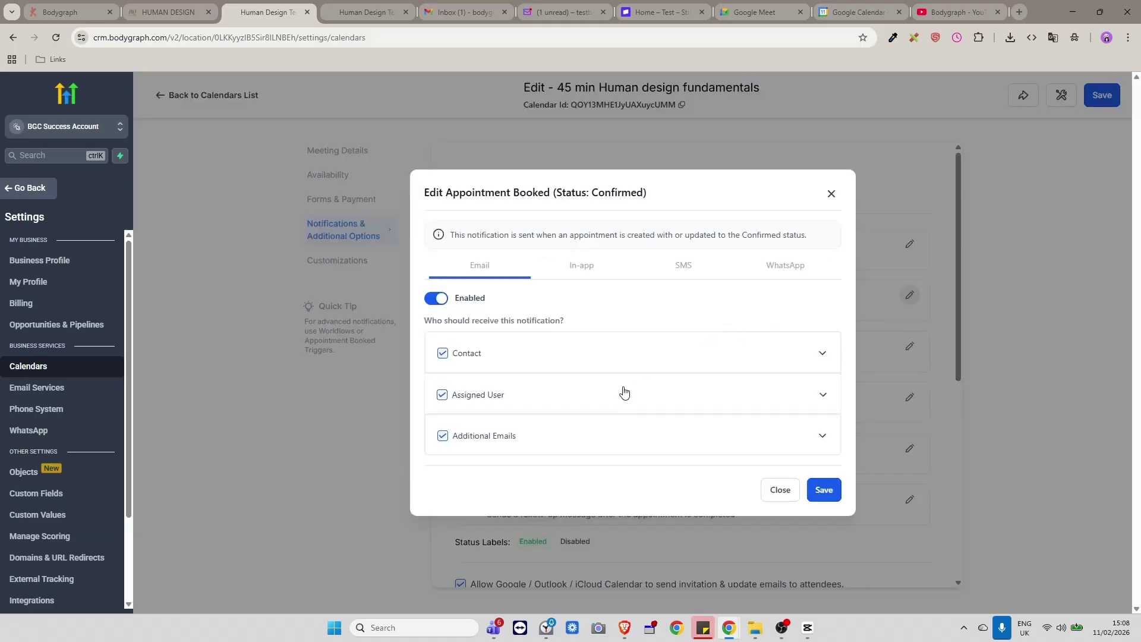
left_click(468, 351)
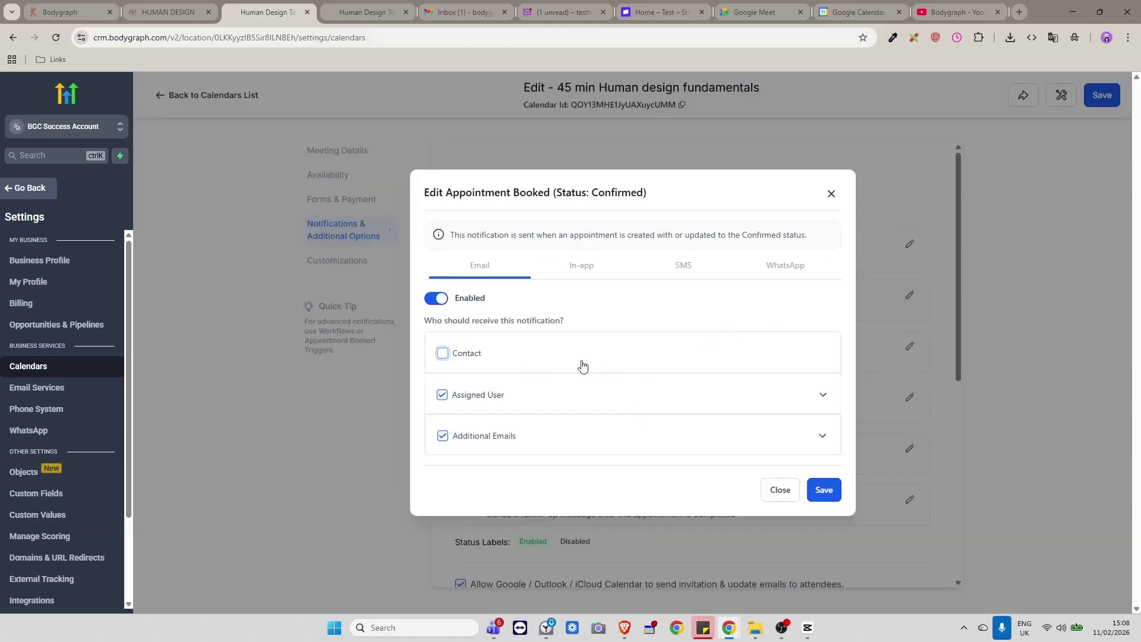
left_click(442, 354)
scroll(590, 404, "down", 2)
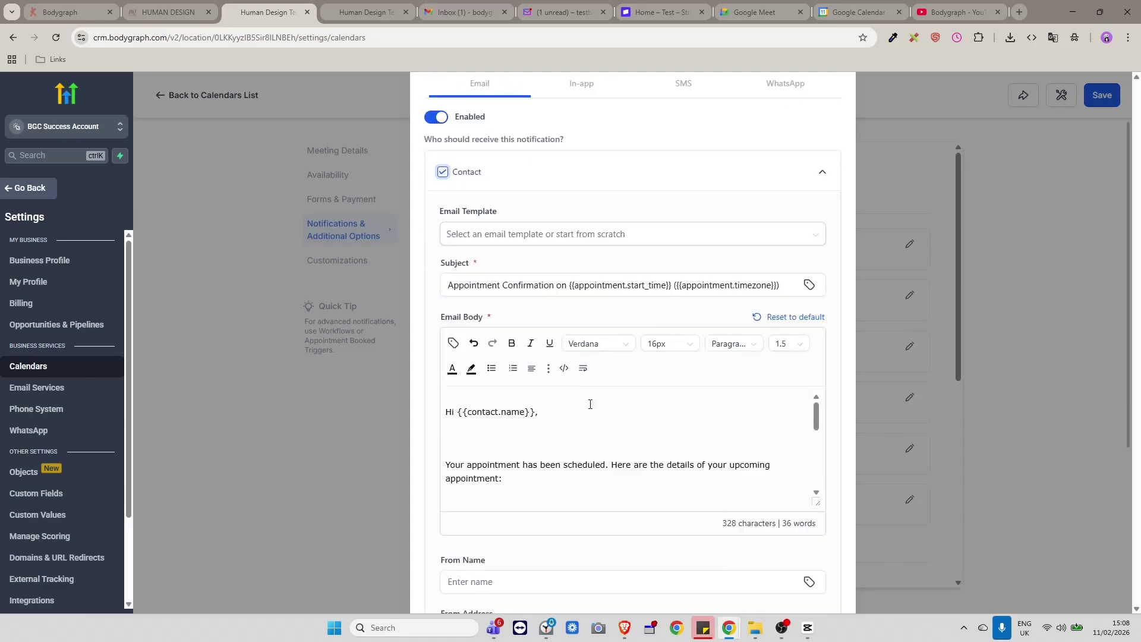
scroll(590, 404, "down", 2)
scroll(644, 273, "up", 2)
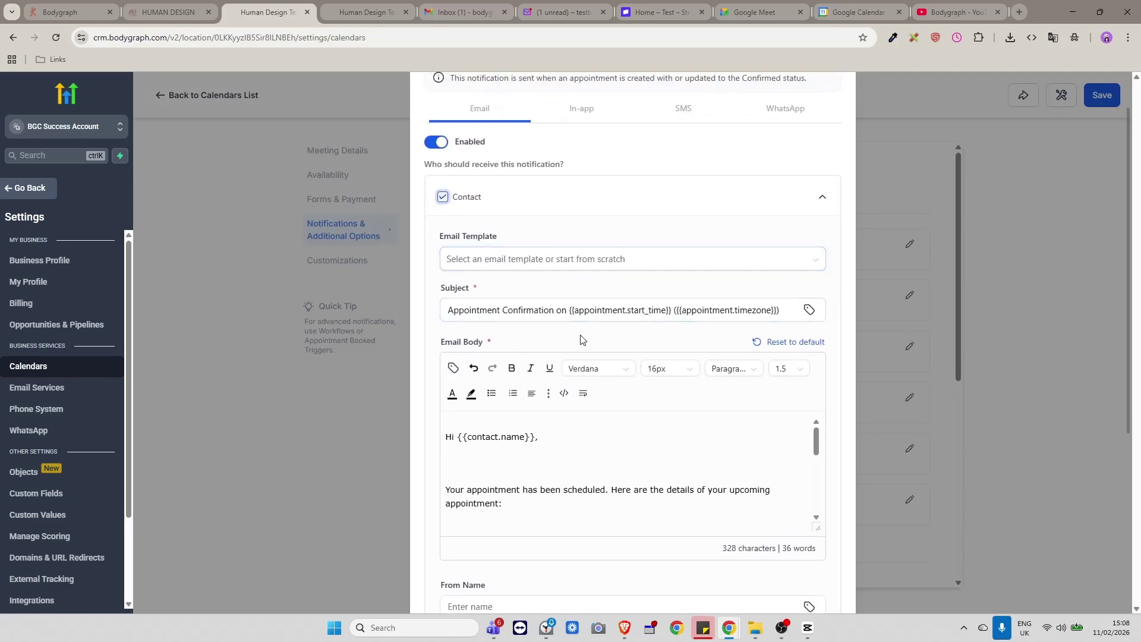
left_click(553, 262)
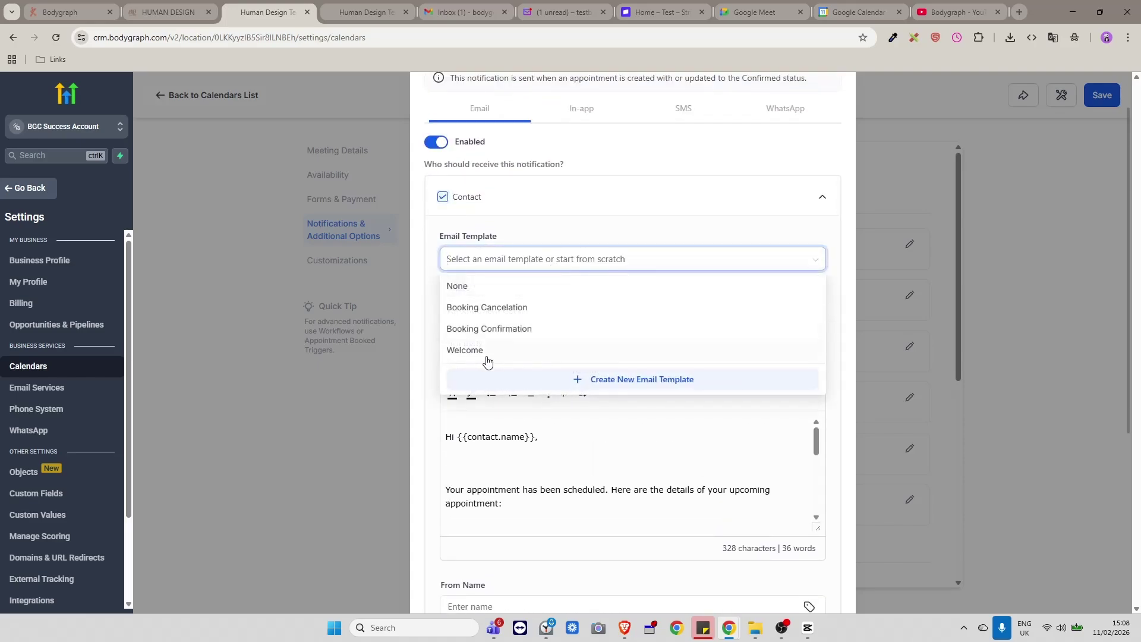
left_click(497, 330)
Save the confirmed-booking email notification and return to the notifications list.
scroll(722, 370, "down", 4)
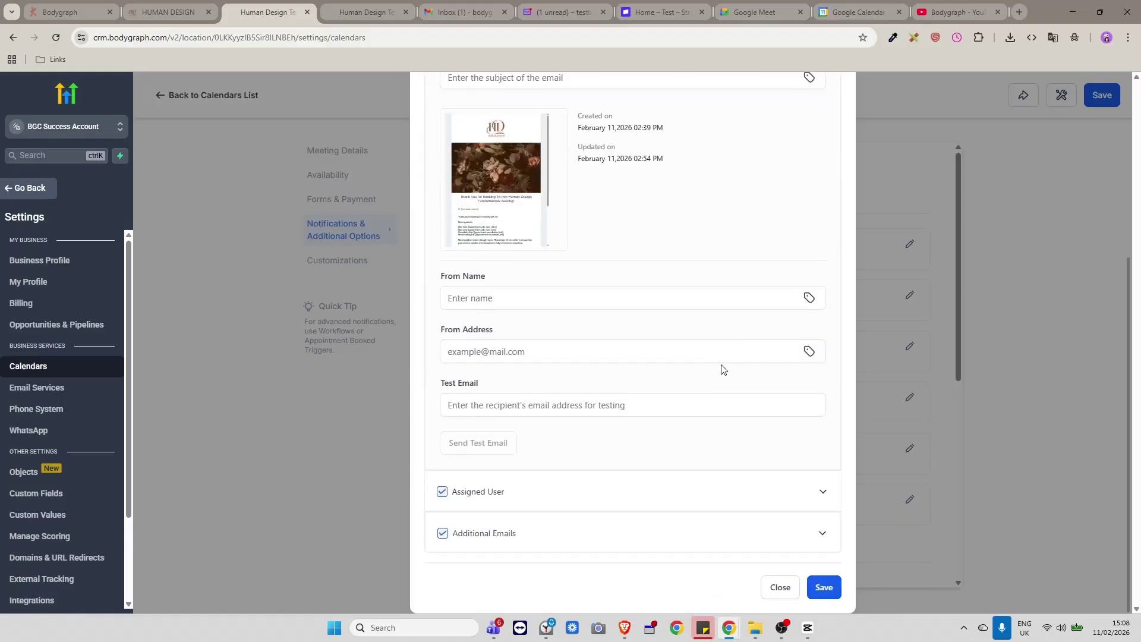
scroll(621, 327, "up", 3)
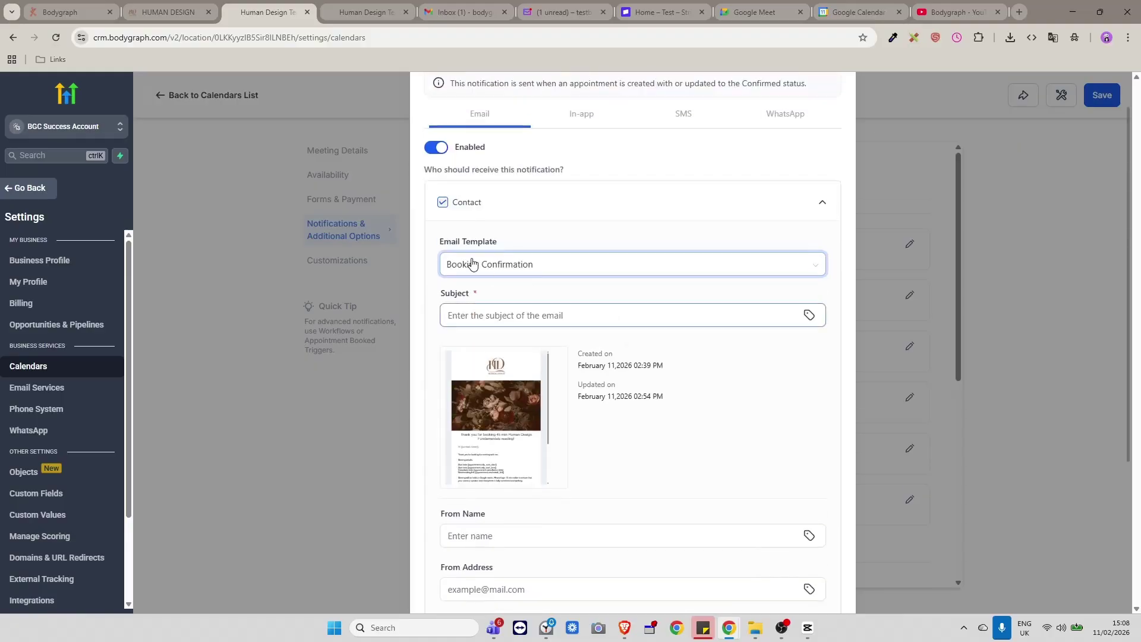
scroll(683, 488, "down", 3)
left_click(821, 583)
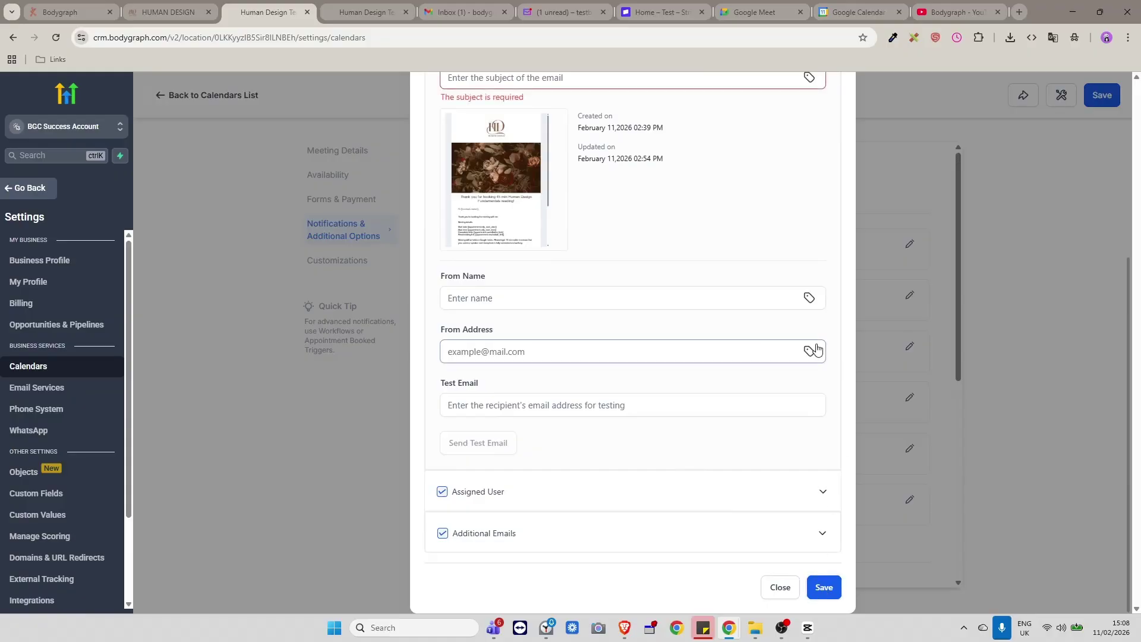
scroll(641, 336, "up", 2)
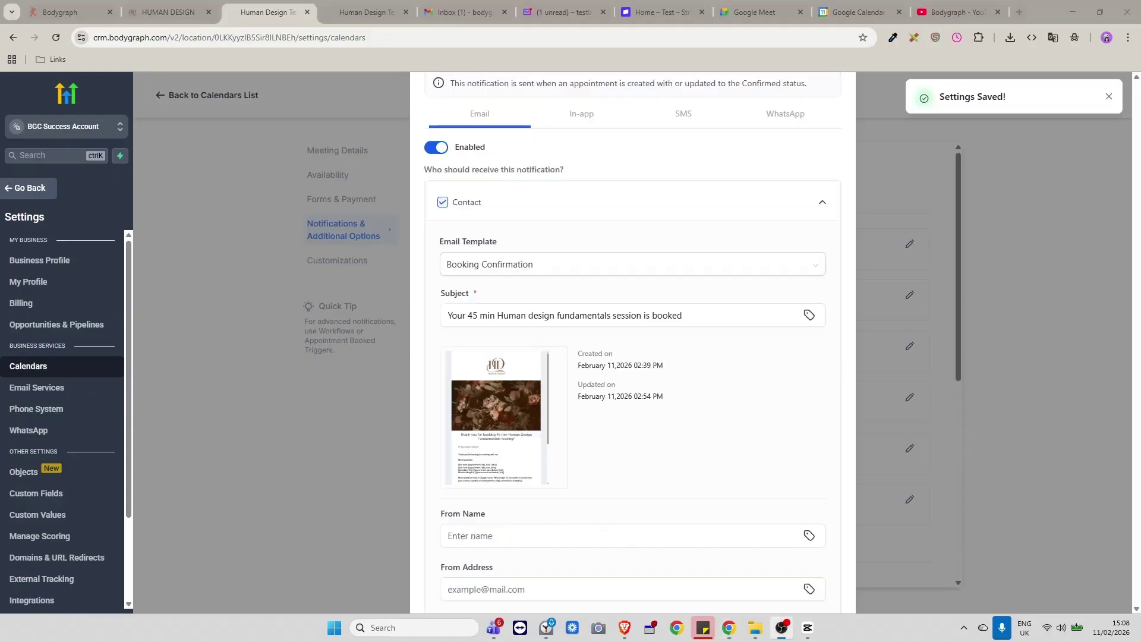
scroll(601, 186, "down", 4)
scroll(624, 246, "up", 2)
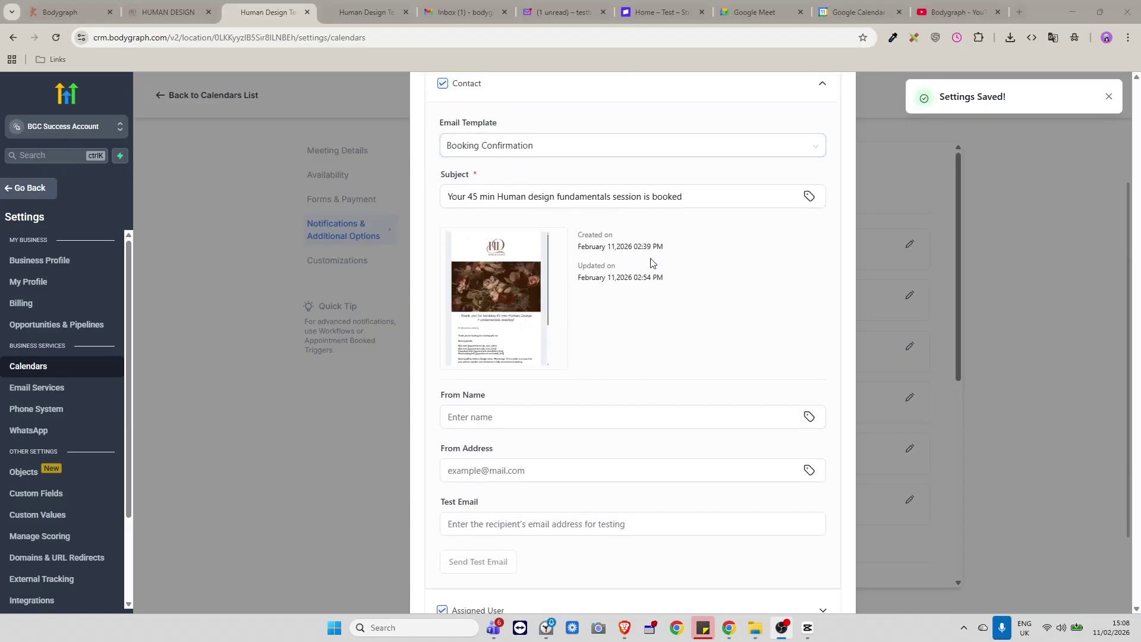
scroll(652, 263, "down", 3)
left_click(823, 585)
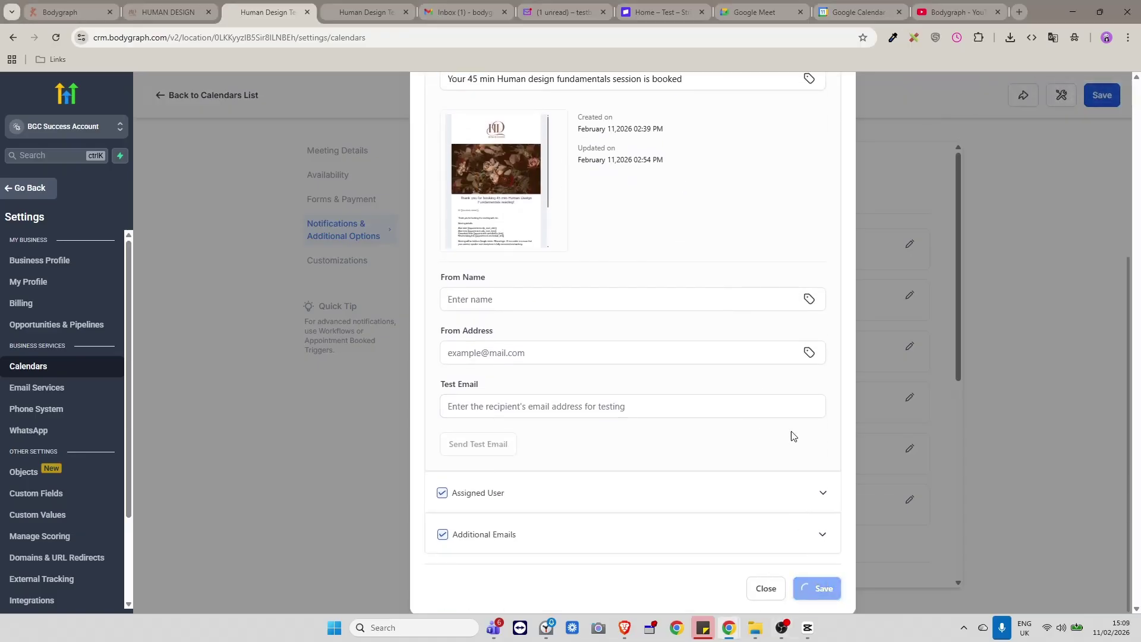
left_click(828, 95)
scroll(750, 336, "down", 3)
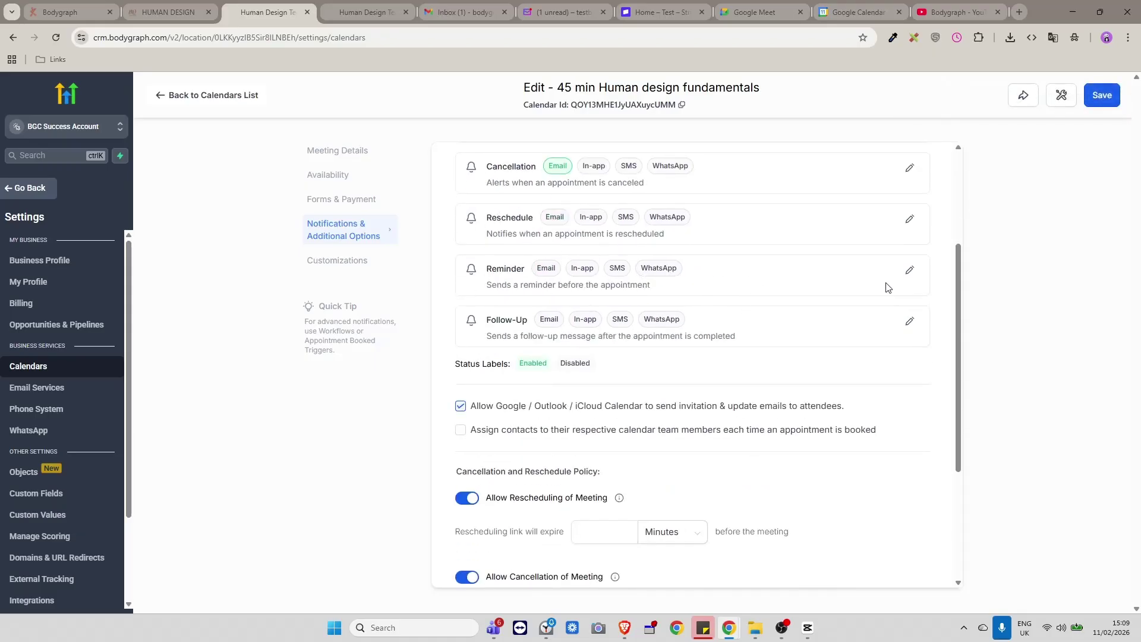
Enable the Reminder email to the contact, sent 10 minutes before the appointment.
left_click(909, 269)
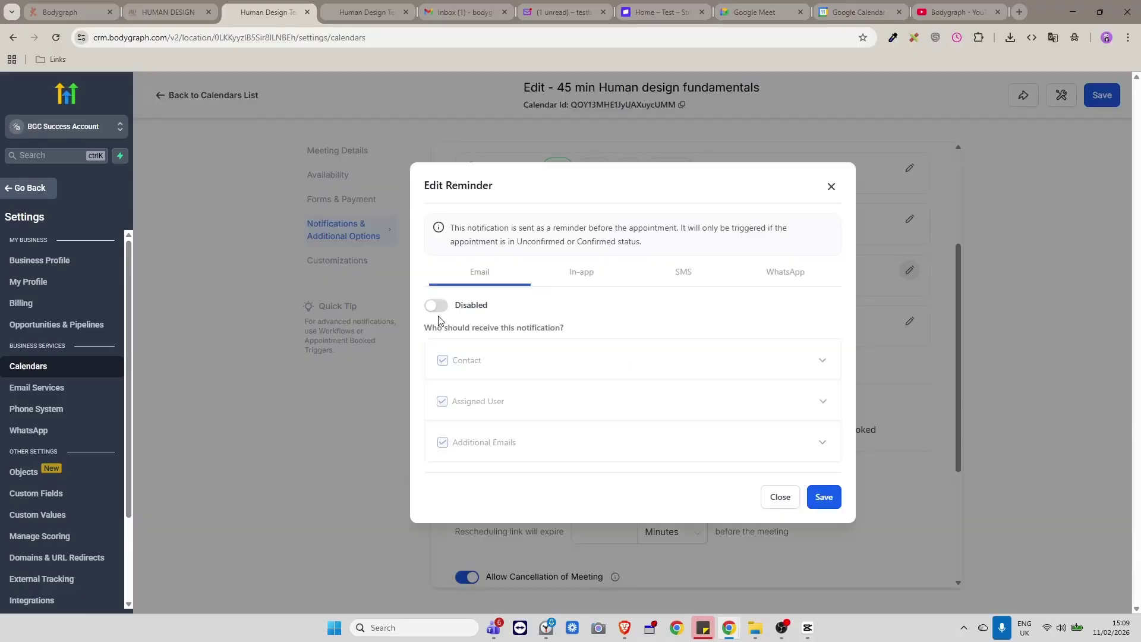
left_click(436, 305)
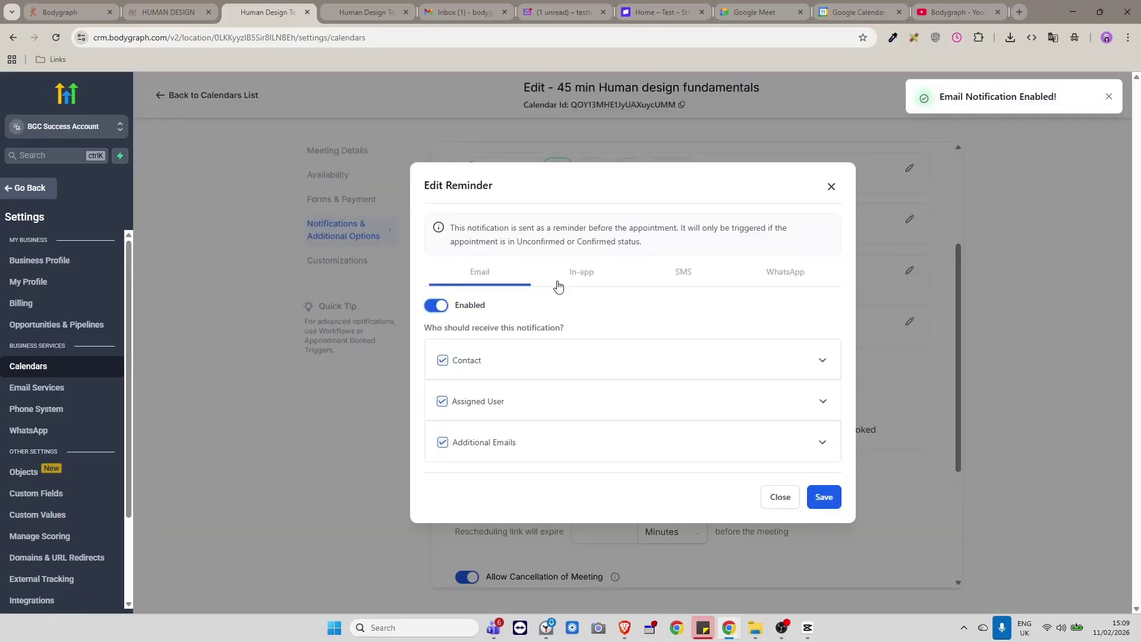
left_click(813, 362)
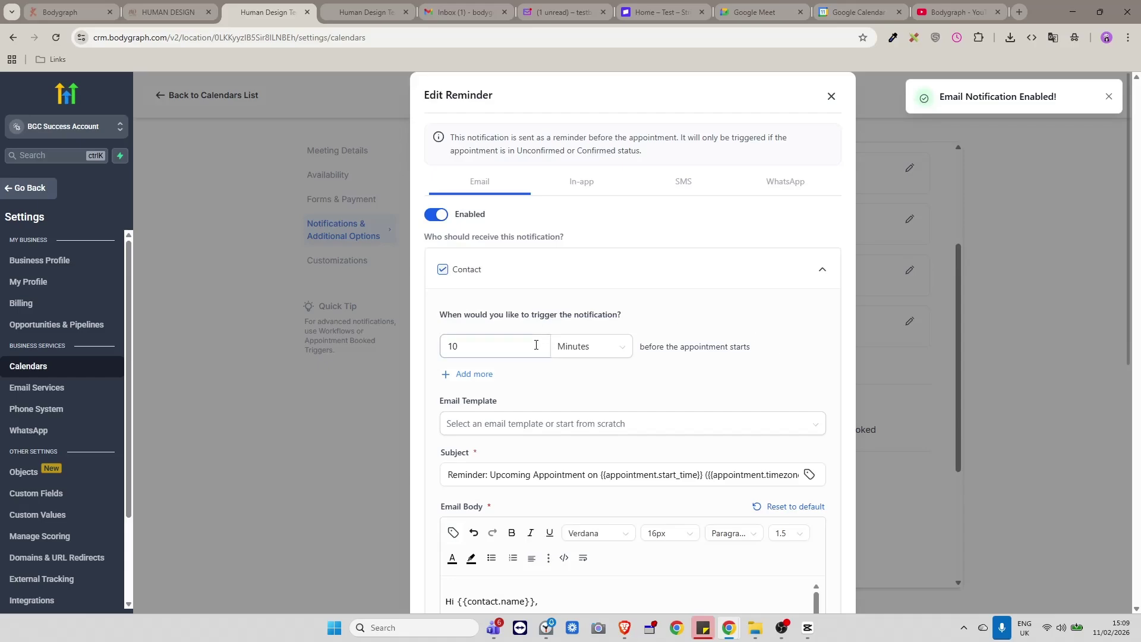
left_click(480, 341)
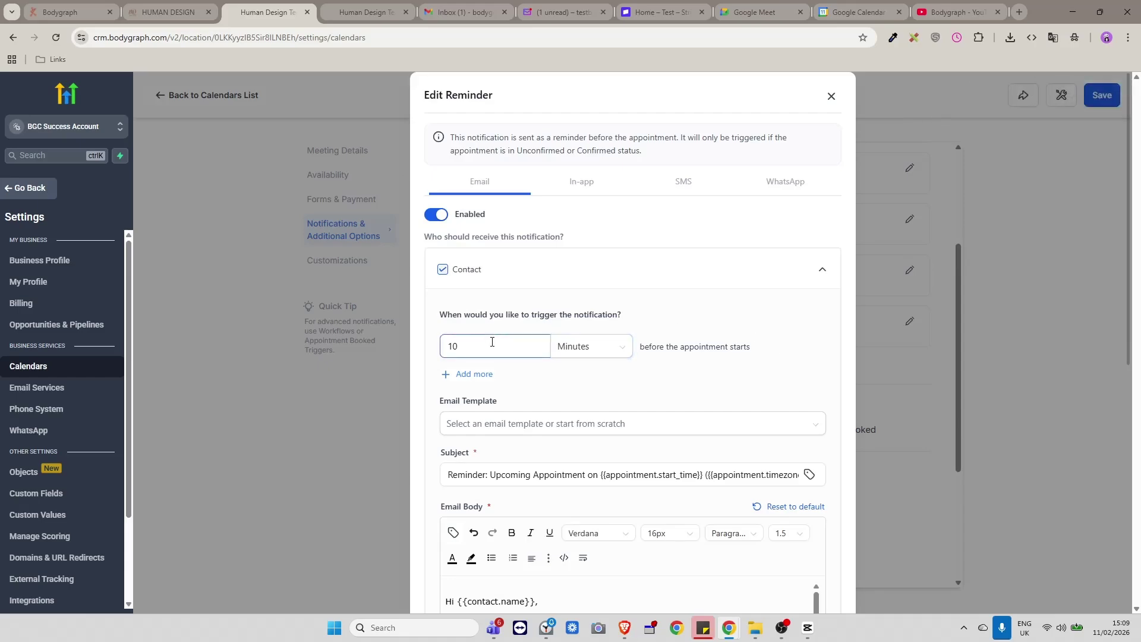
scroll(492, 342, "down", 2)
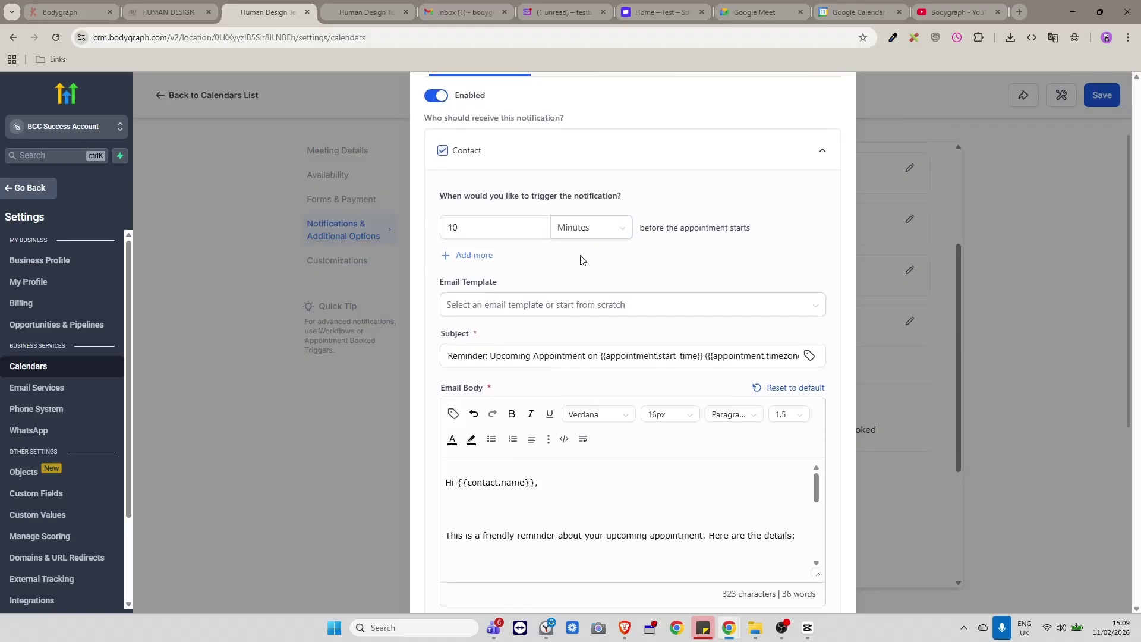
scroll(581, 259, "up", 2)
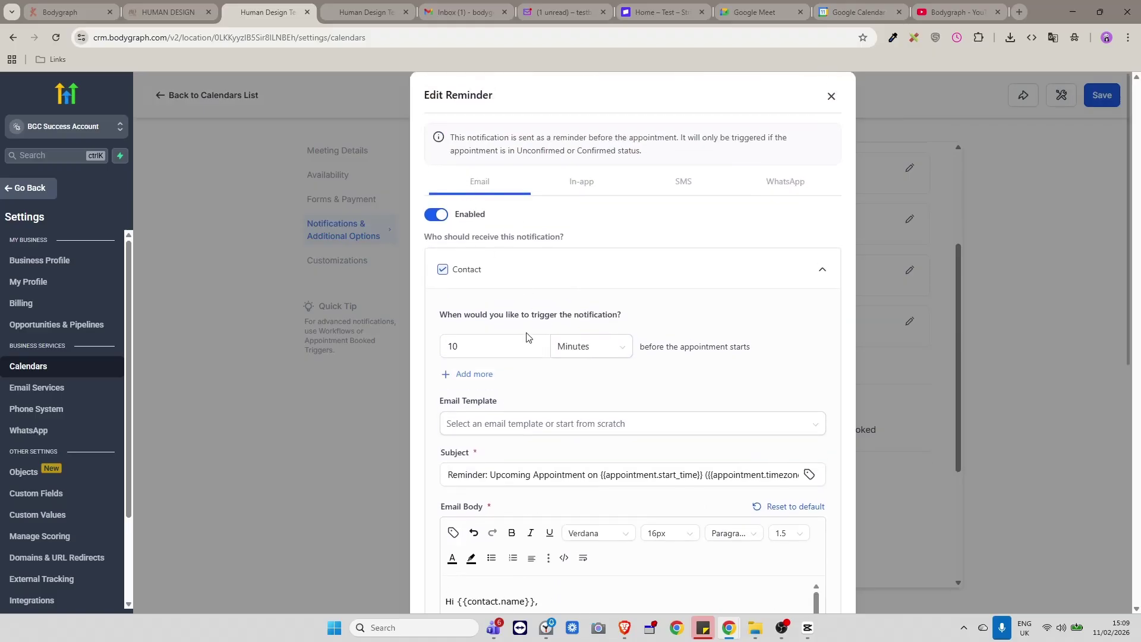
scroll(564, 345, "down", 1)
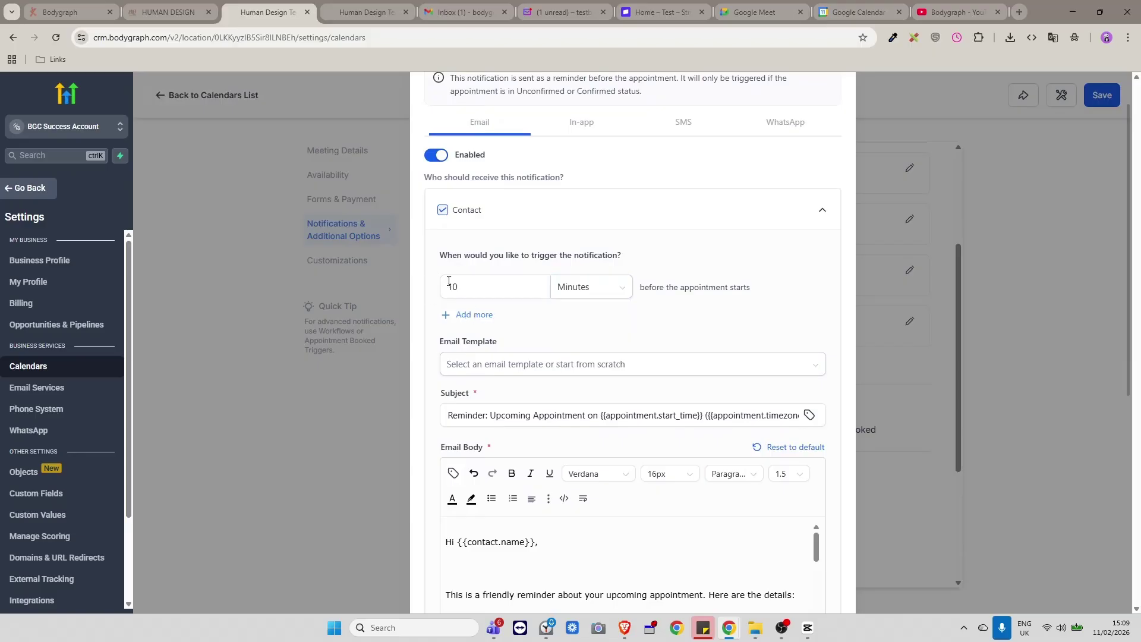
scroll(586, 416, "down", 5)
scroll(582, 416, "up", 10)
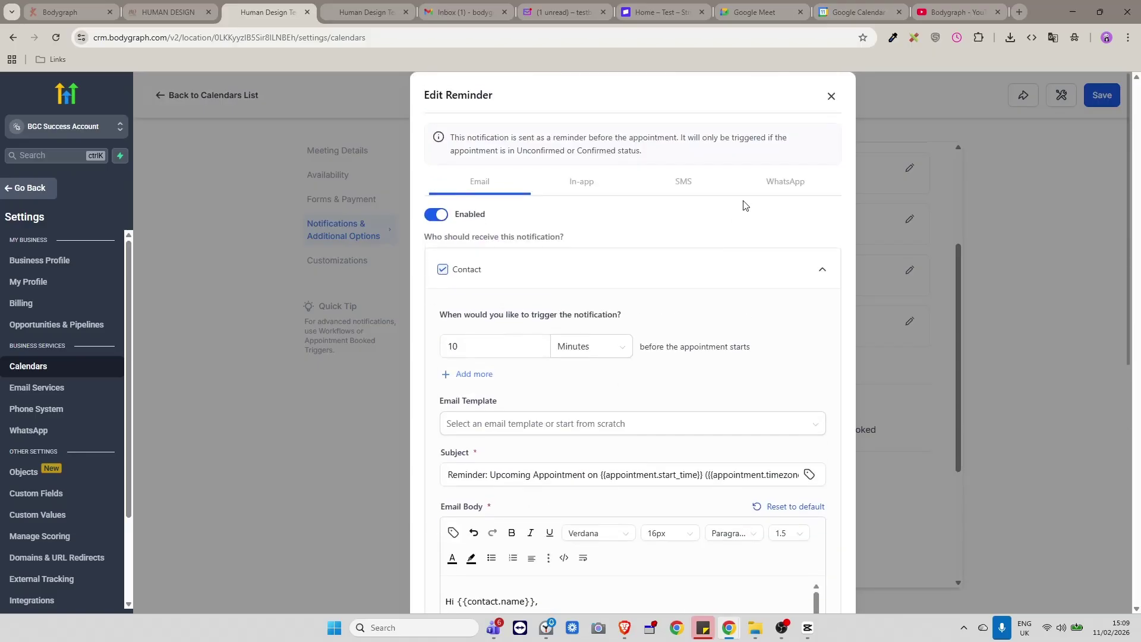
left_click(832, 95)
scroll(752, 379, "up", 2)
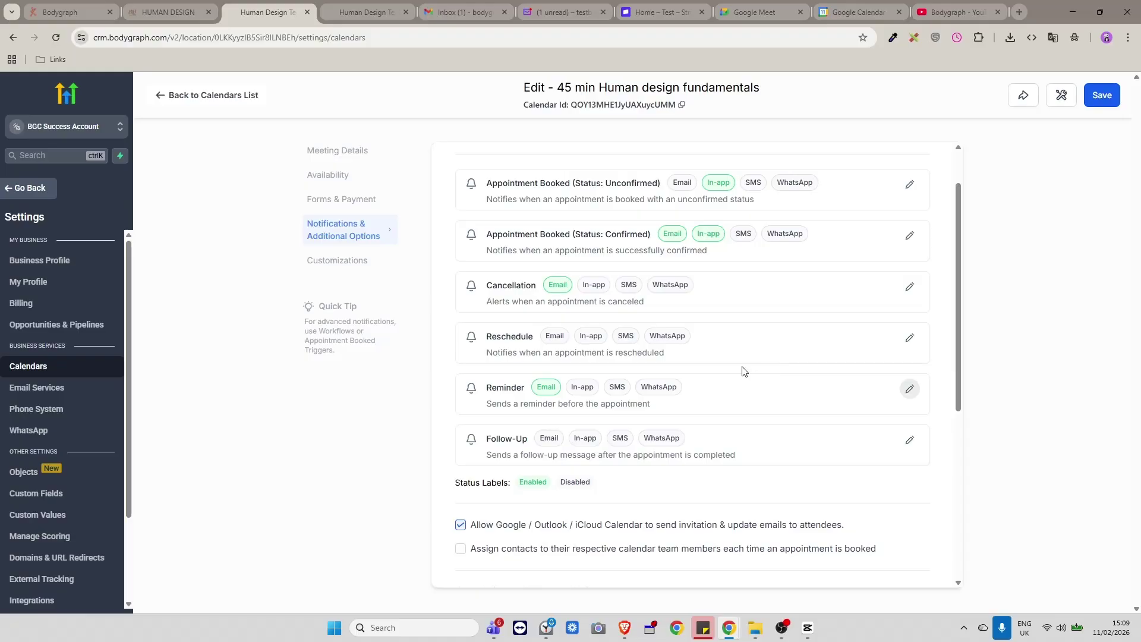
Review the cancellation and rescheduling link expiry fields, then save the calendar.
scroll(856, 440, "down", 1)
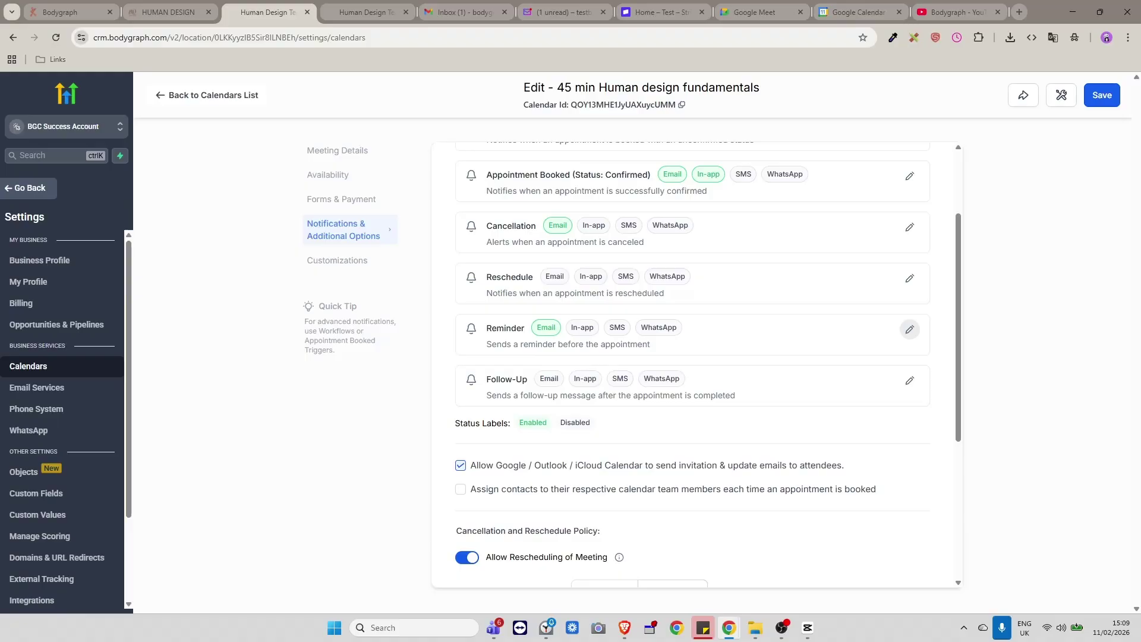
scroll(632, 440, "down", 4)
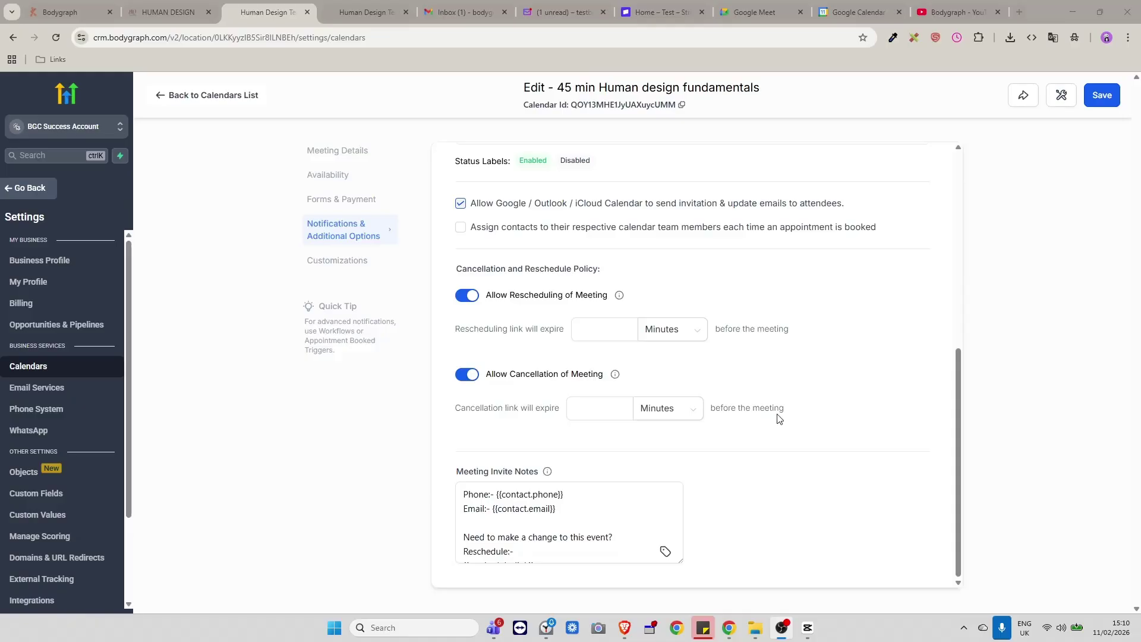
left_click(605, 417)
key("Tab")
scroll(703, 377, "up", 5)
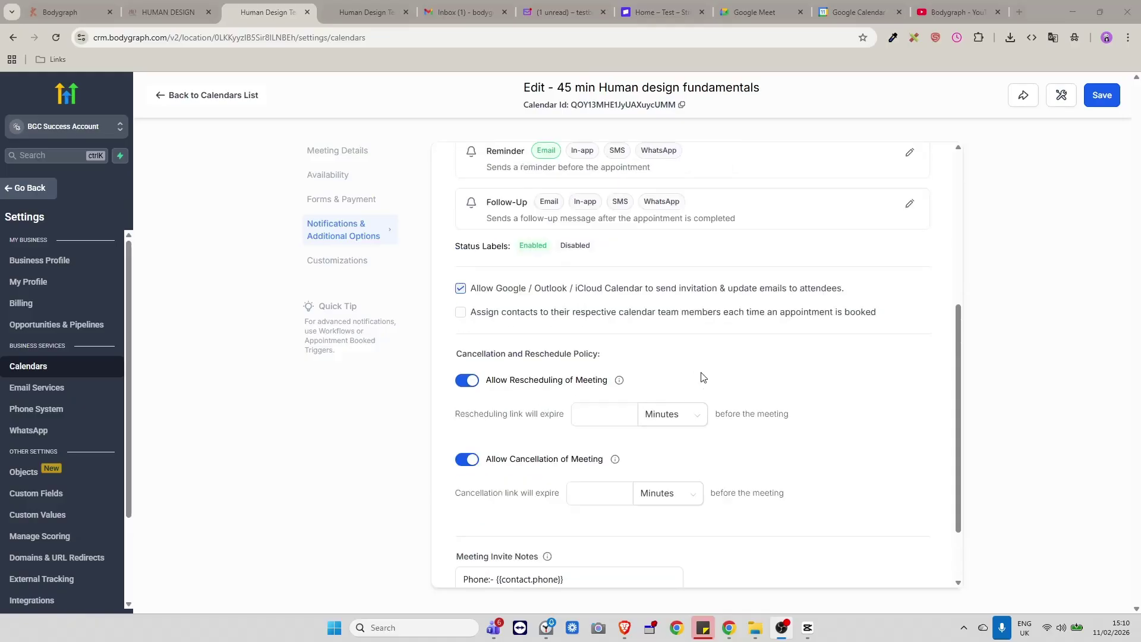
scroll(702, 376, "up", 2)
scroll(683, 377, "down", 6)
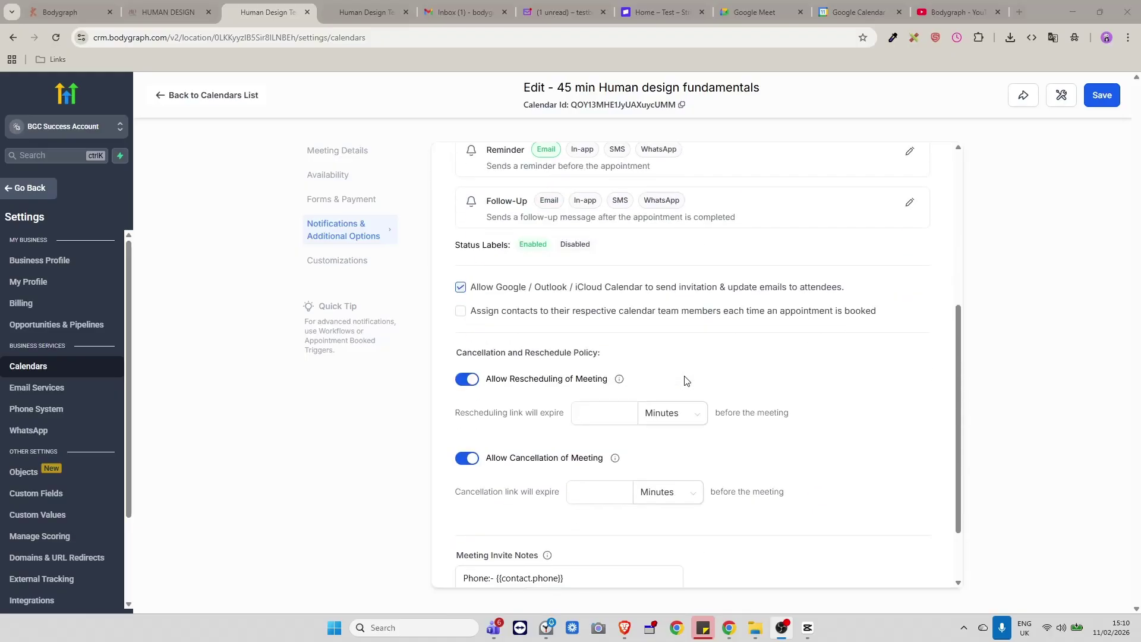
left_click(618, 328)
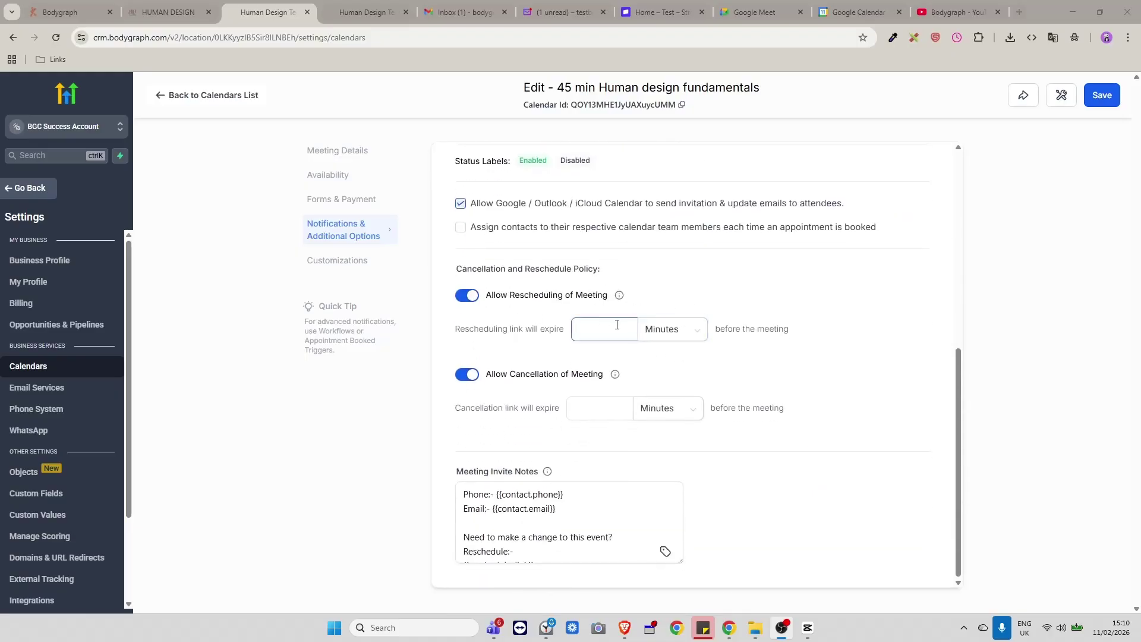
left_click(506, 324)
left_click(1102, 98)
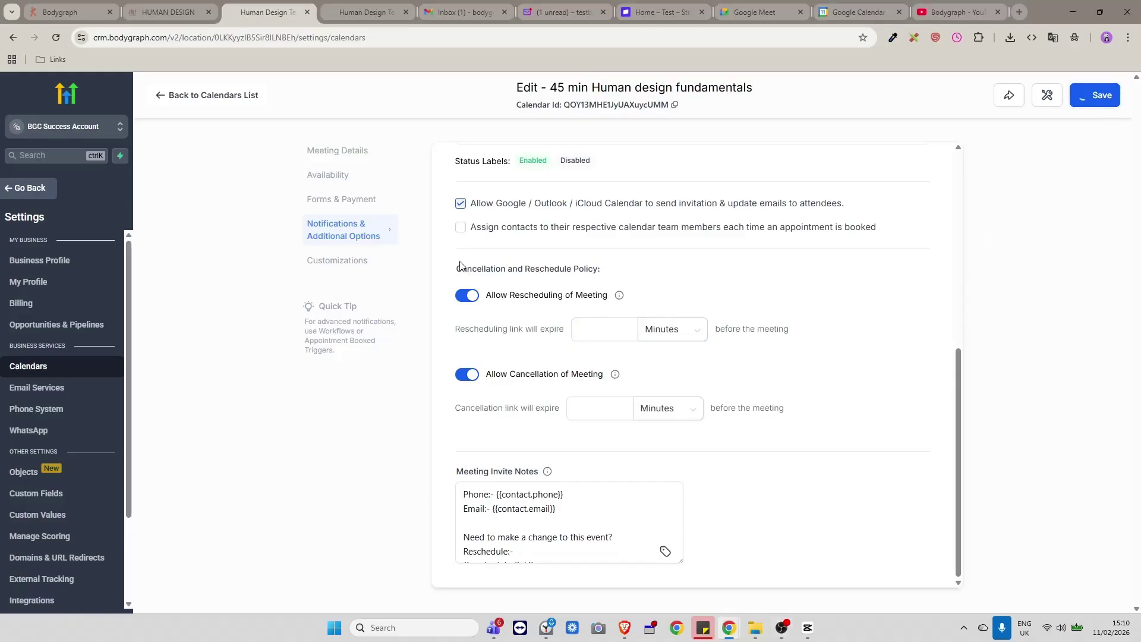
Bring up the Customizations settings of the 45 min Human design fundamentals calendar.
left_click(352, 261)
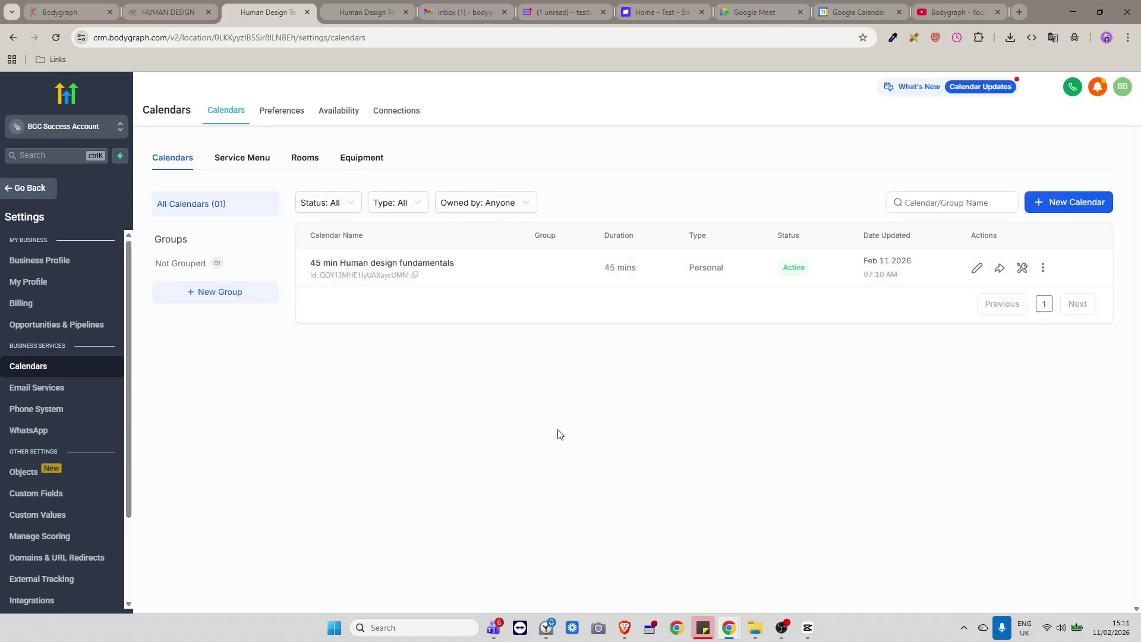
left_click(972, 281)
left_click(333, 265)
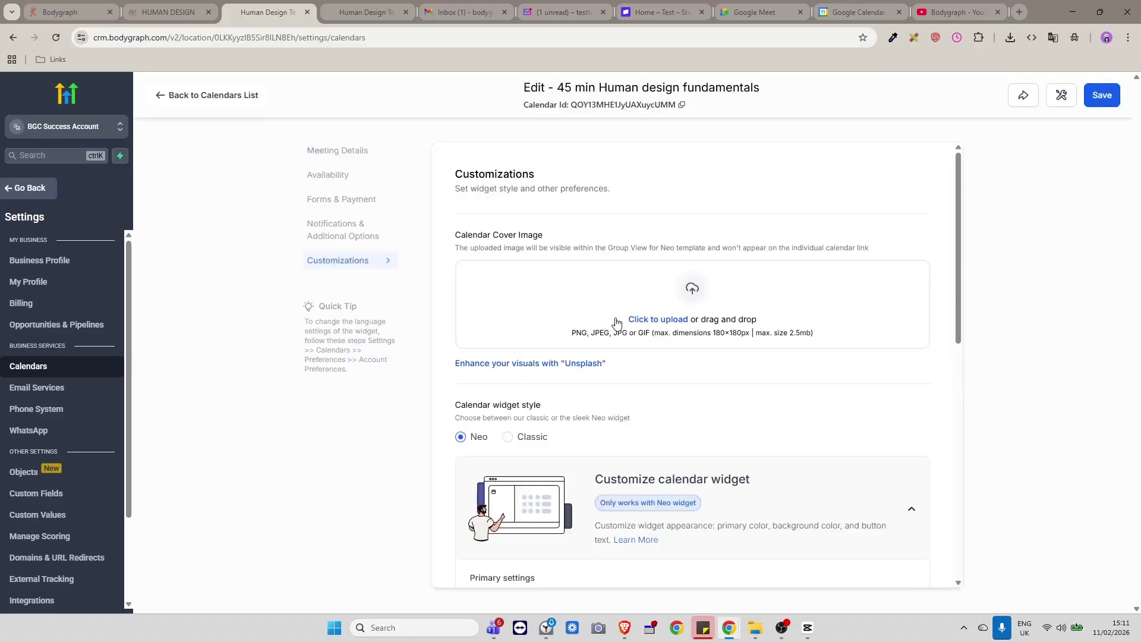
scroll(824, 364, "down", 2)
scroll(826, 363, "down", 6)
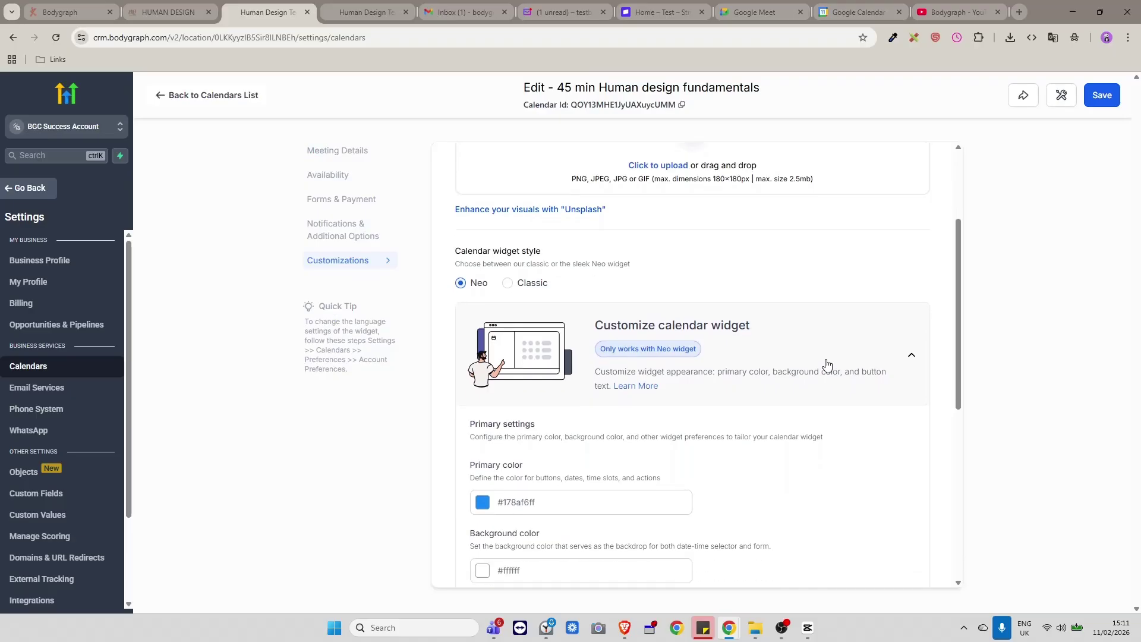
scroll(825, 361, "up", 1)
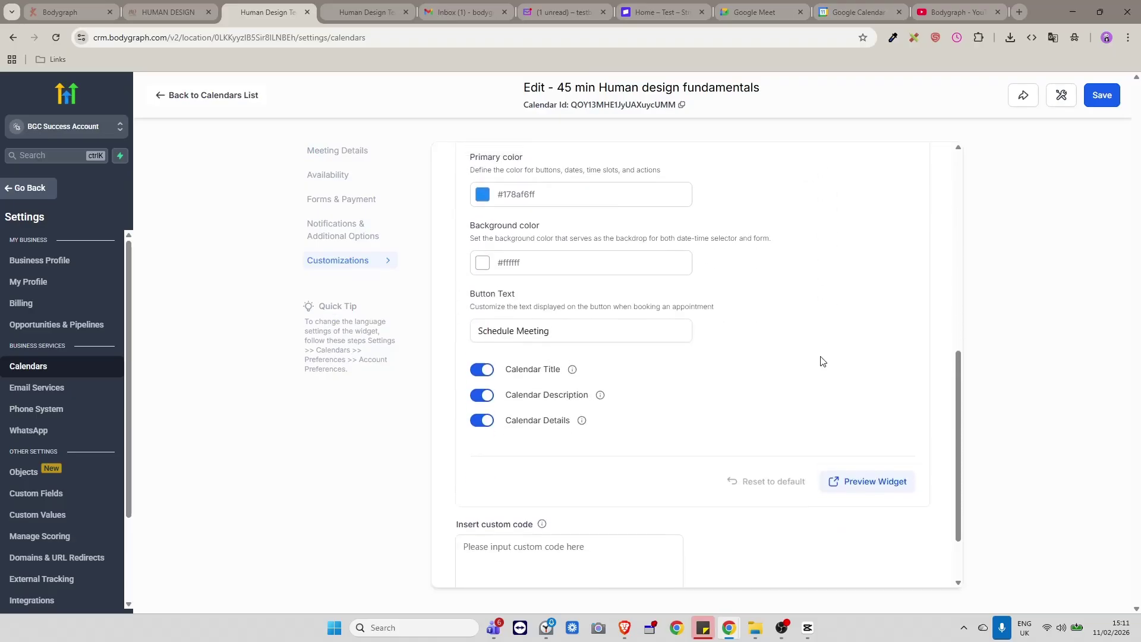
scroll(742, 369, "up", 1)
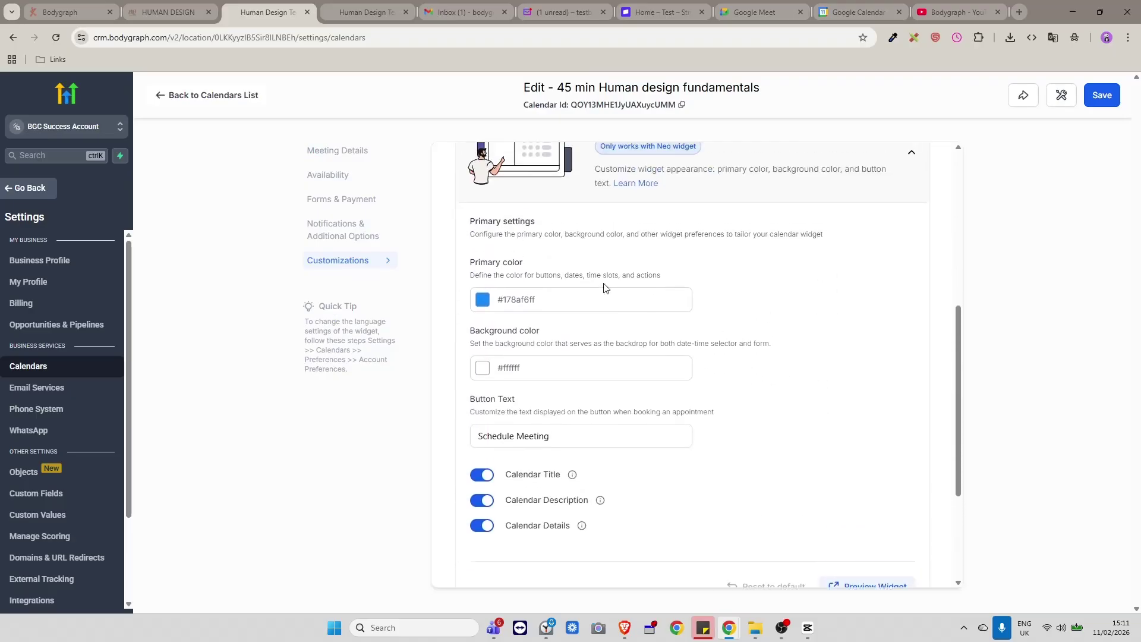
Change the widget's primary color to terracotta #CF8766FF.
left_click(490, 303)
left_click(420, 436)
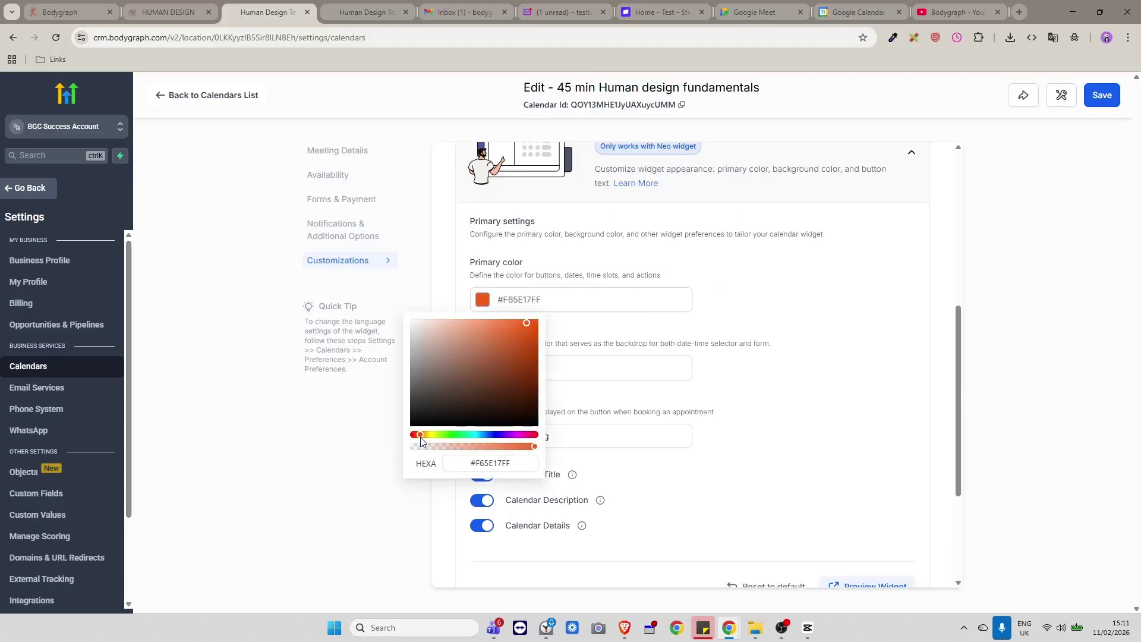
left_click(476, 339)
left_click(745, 355)
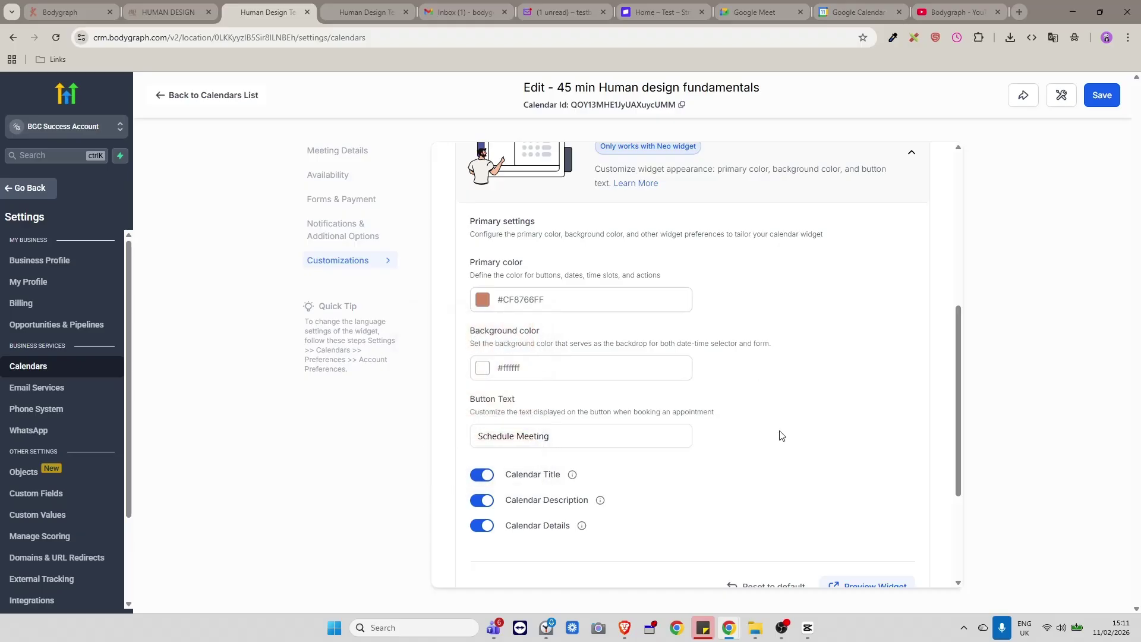
scroll(773, 427, "up", 3)
scroll(772, 428, "down", 6)
scroll(759, 409, "up", 10)
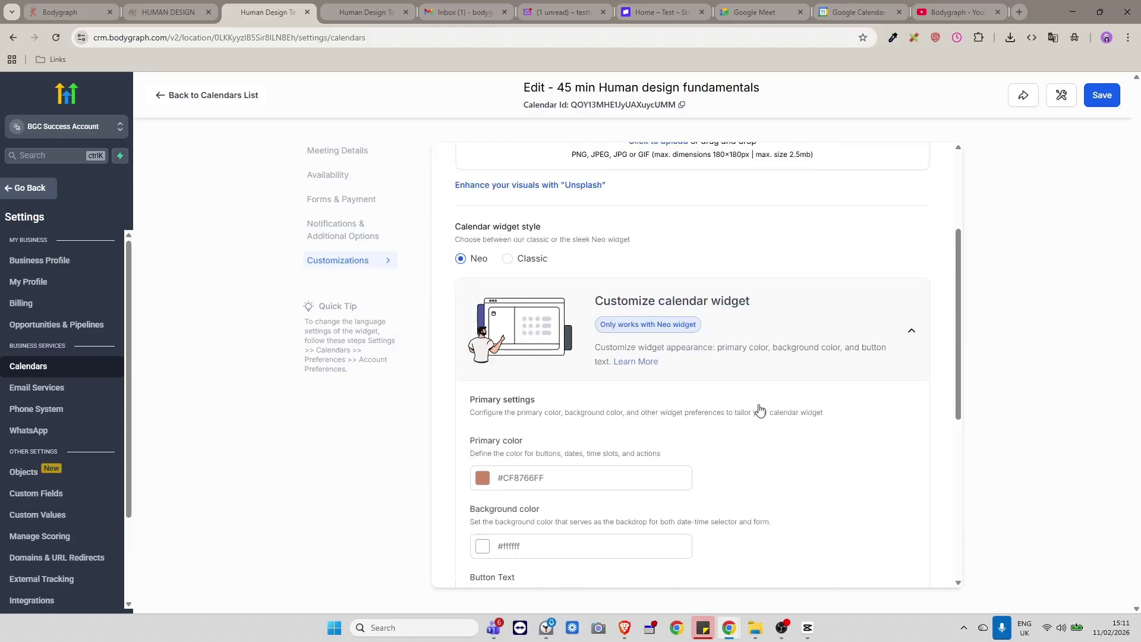
scroll(606, 348, "down", 7)
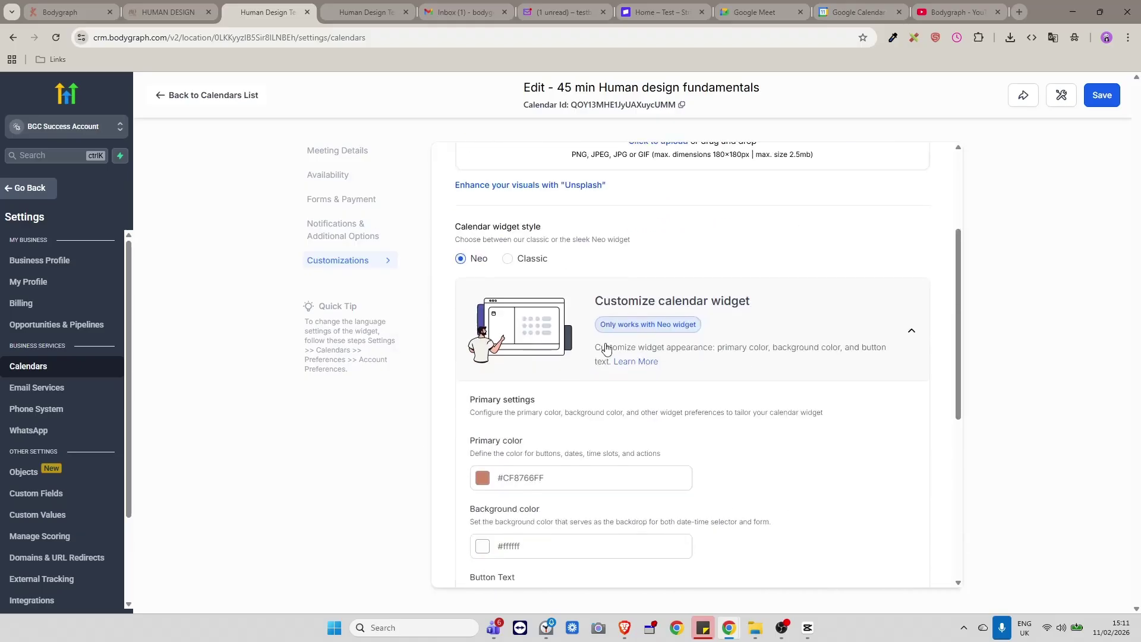
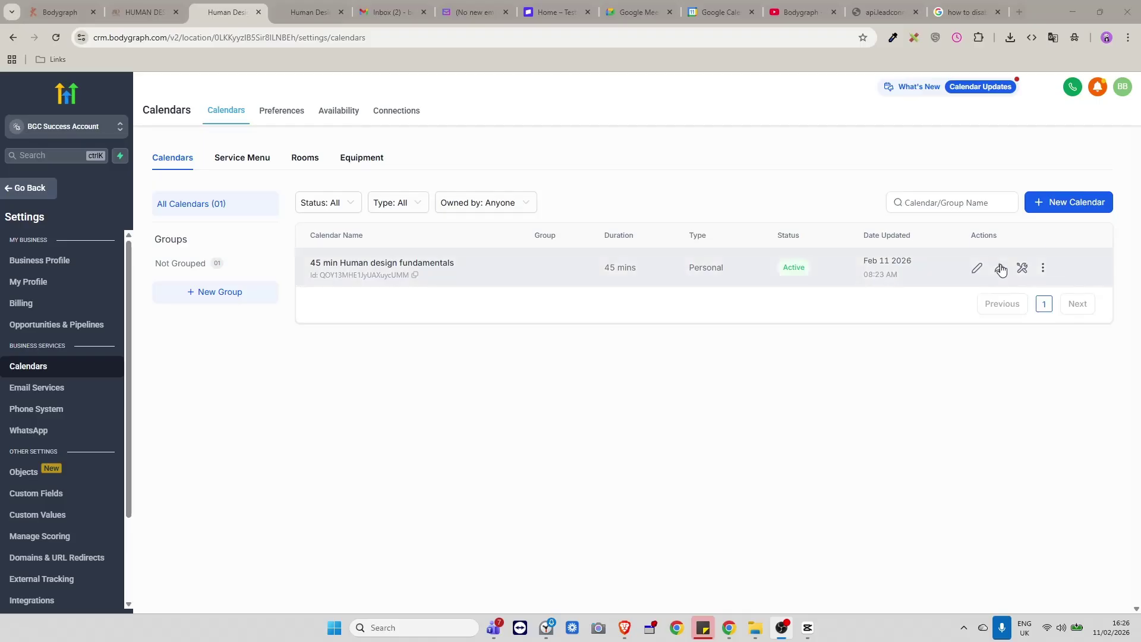
Copy the 45 min Human design fundamentals scheduling link and load it in a new browser tab.
left_click(999, 270)
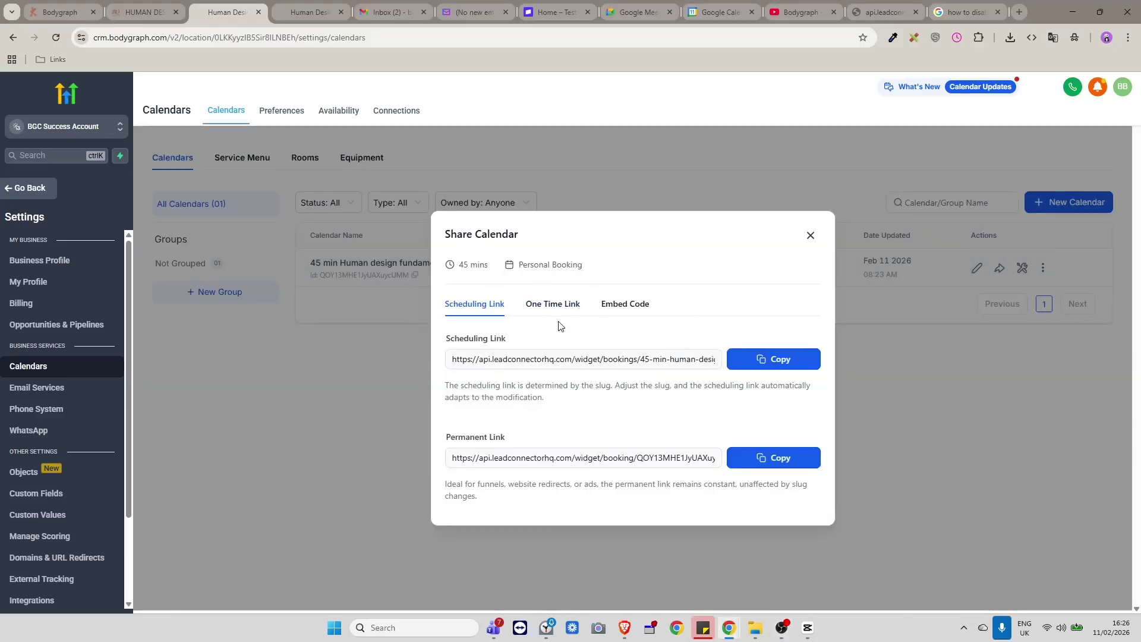
left_click(771, 360)
key("ctrl+t")
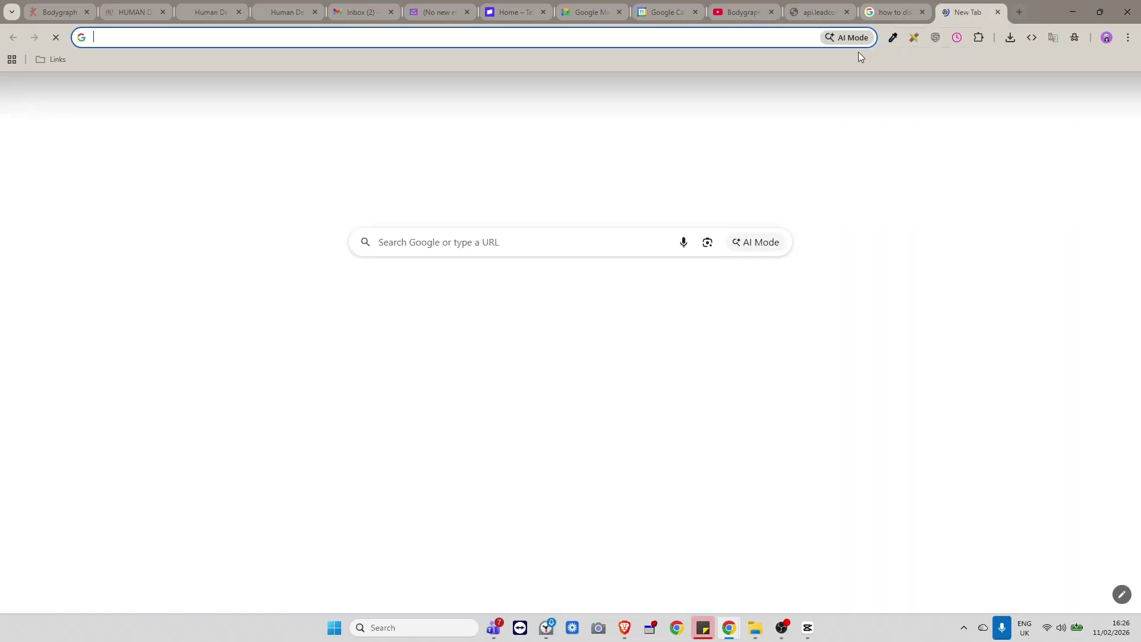
key("ctrl+v")
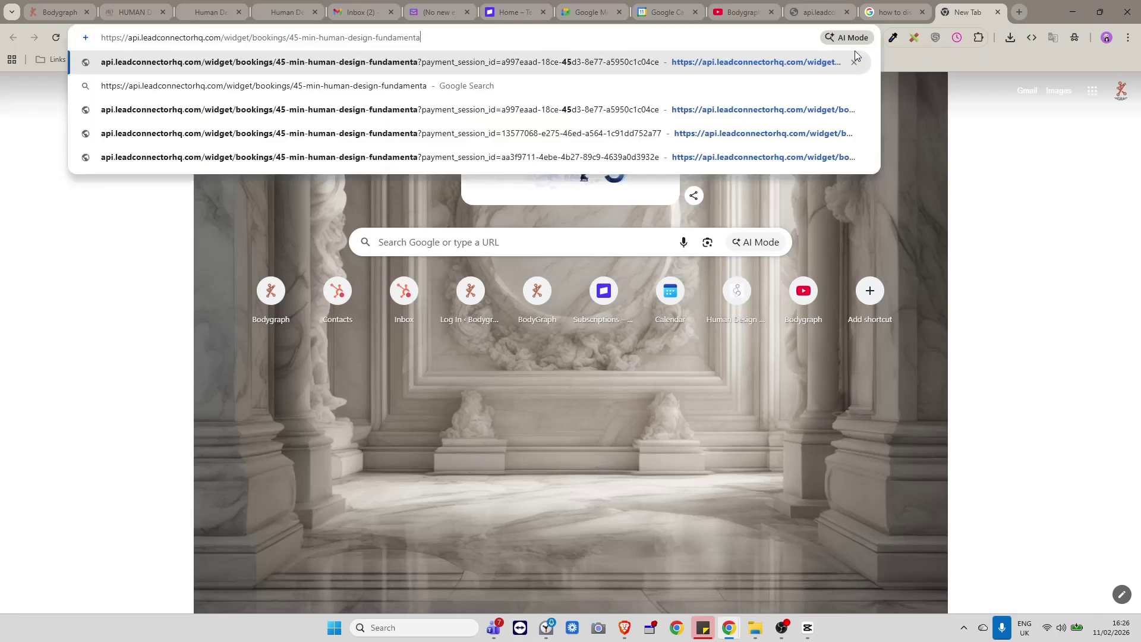
key("Return")
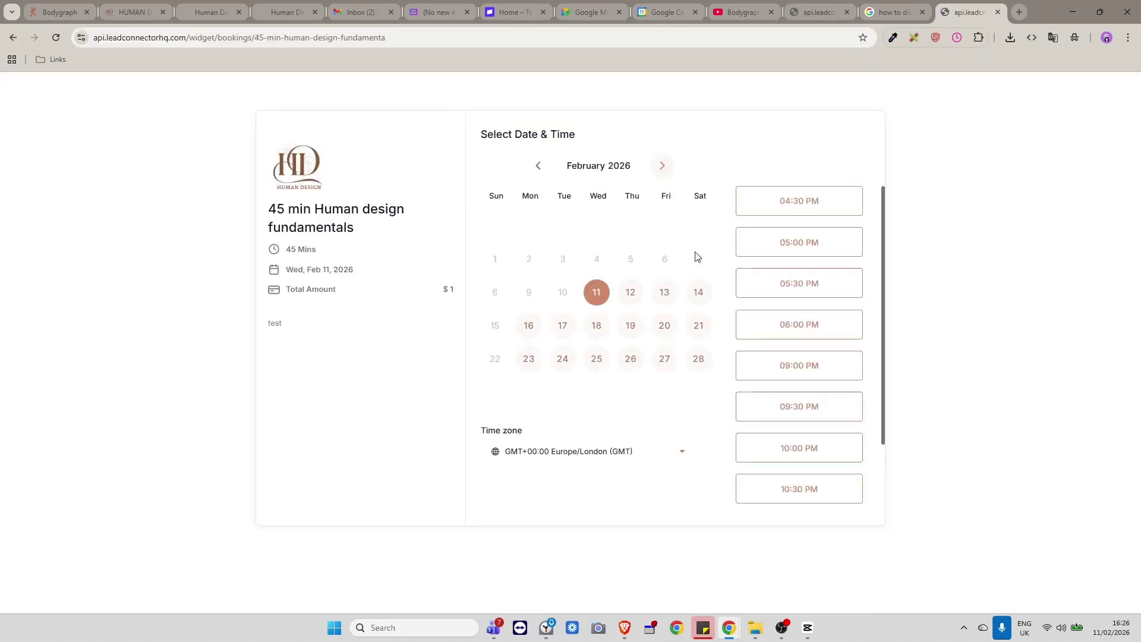
Choose Friday 13 February 2026 and confirm the 05:00 PM time slot.
left_click(667, 303)
scroll(796, 359, "down", 7)
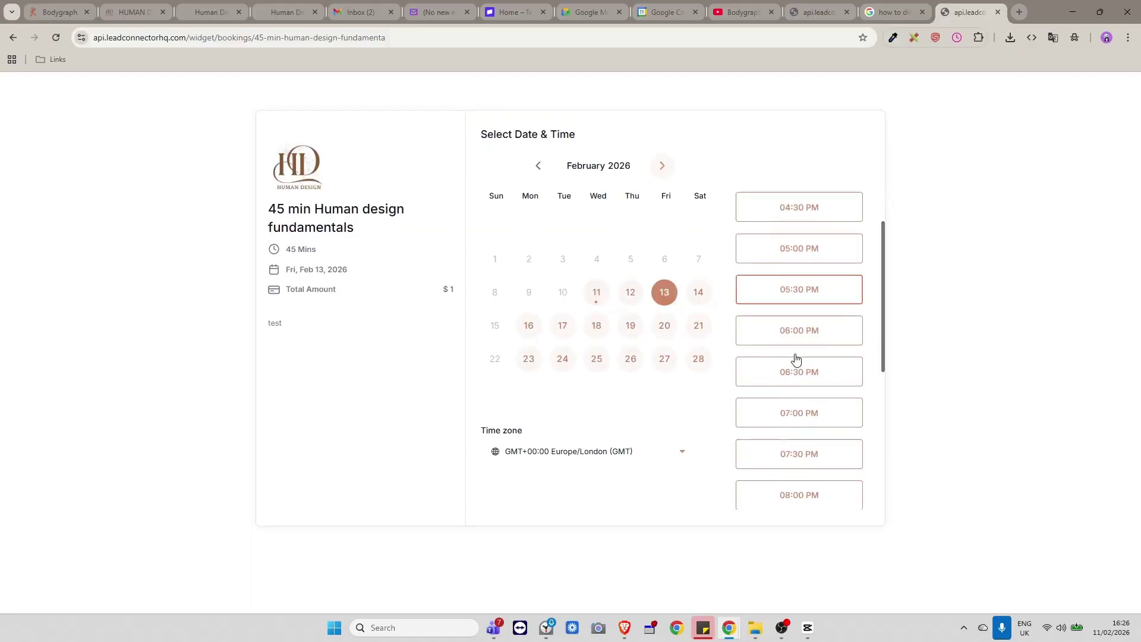
scroll(793, 367, "up", 6)
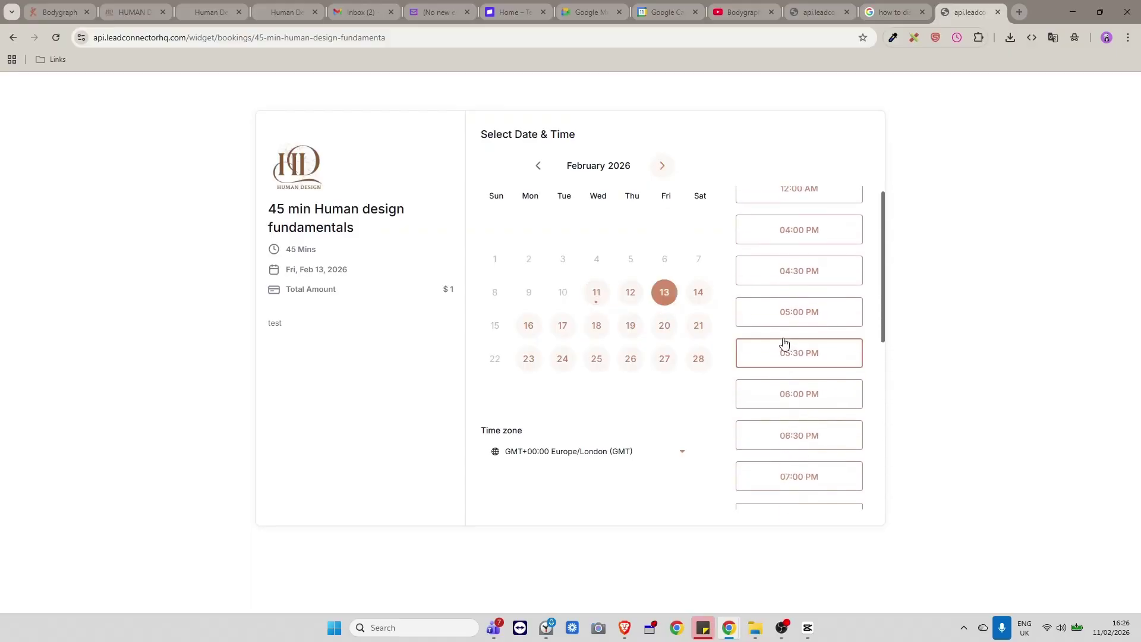
scroll(832, 360, "up", 1)
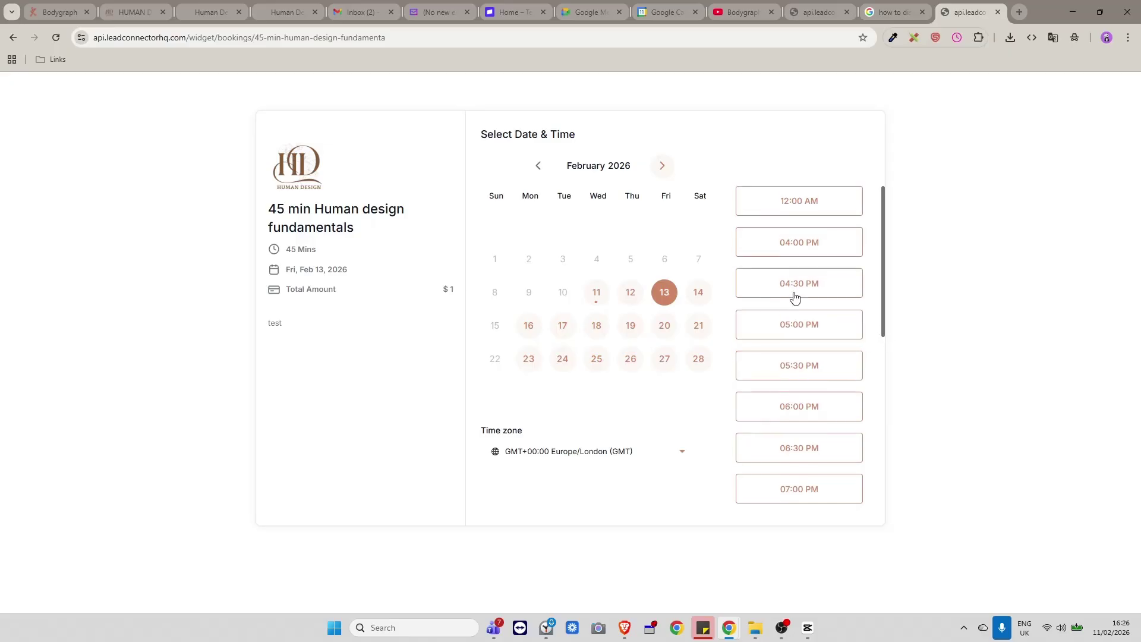
left_click(797, 323)
left_click(832, 326)
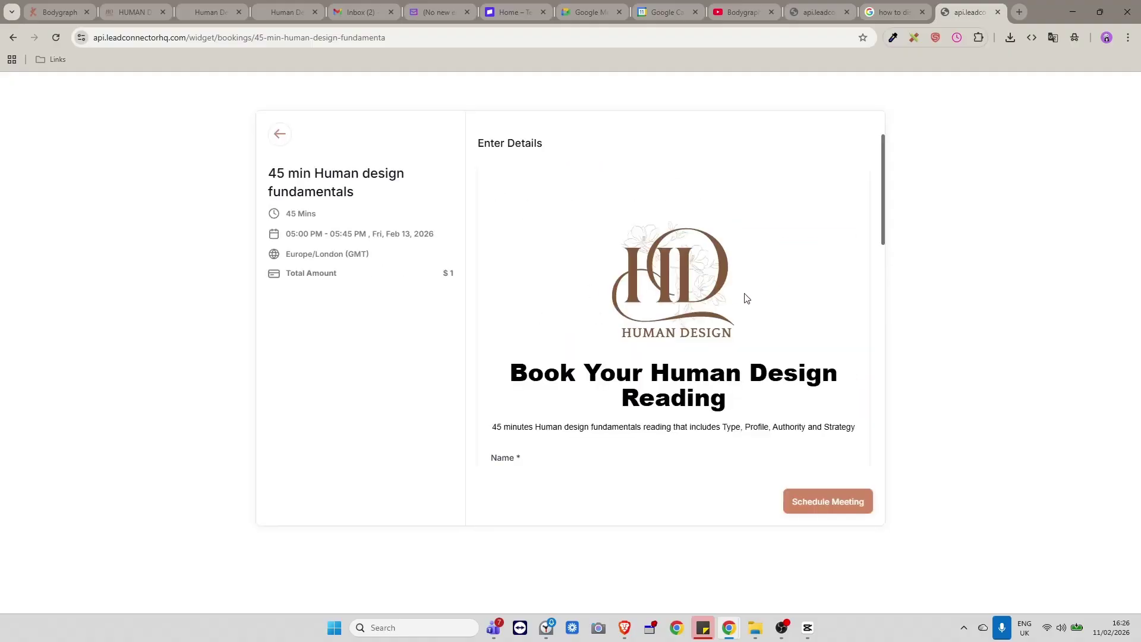
Enter 'test' as the name and fill the email from the saved suggestion.
scroll(746, 297, "down", 5)
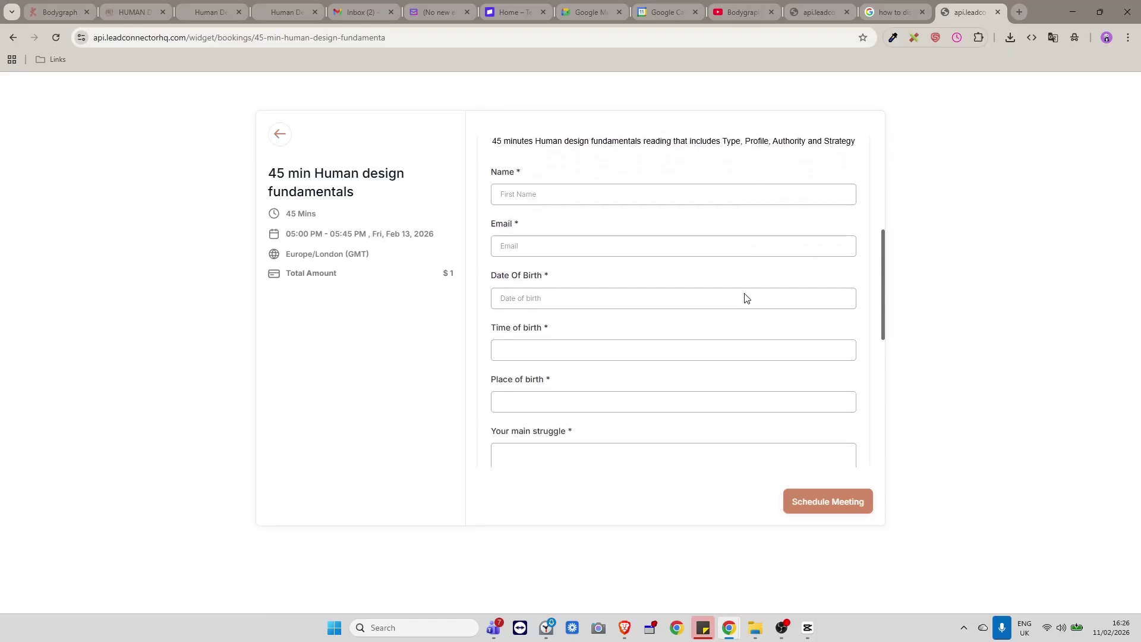
scroll(747, 298, "down", 3)
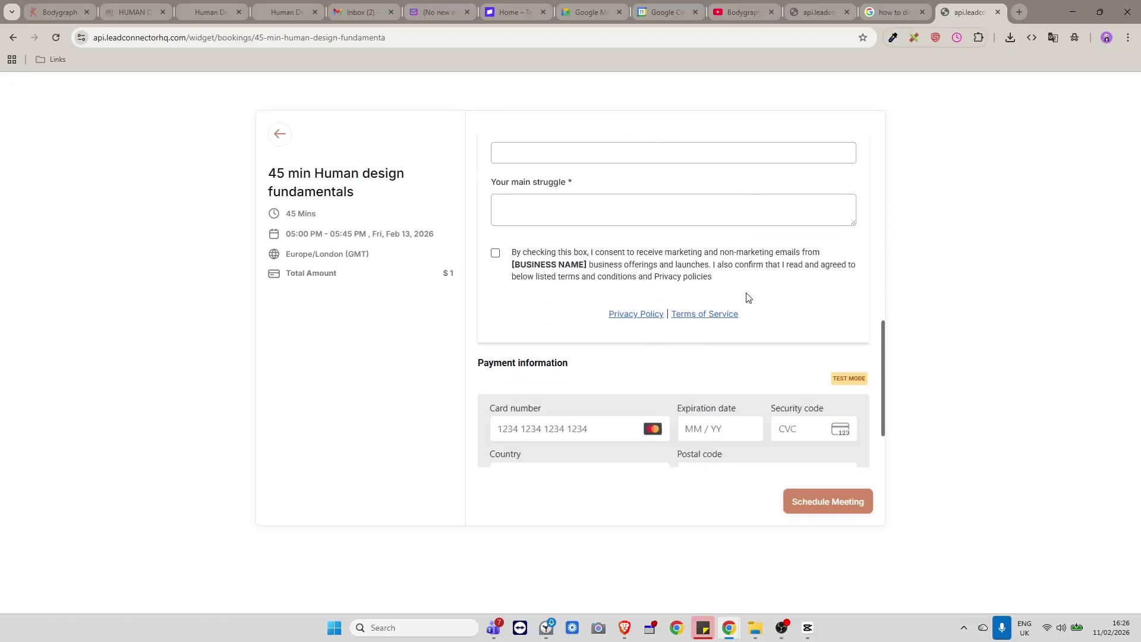
scroll(747, 297, "up", 3)
scroll(746, 298, "up", 3)
left_click(547, 301)
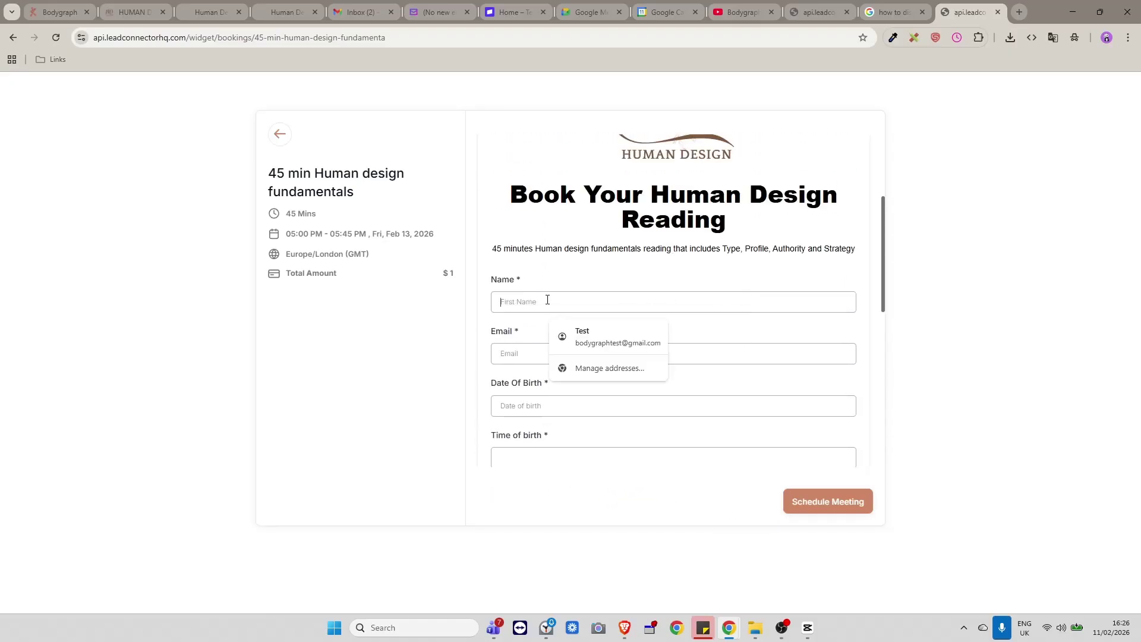
type("test")
left_click(508, 353)
type("t")
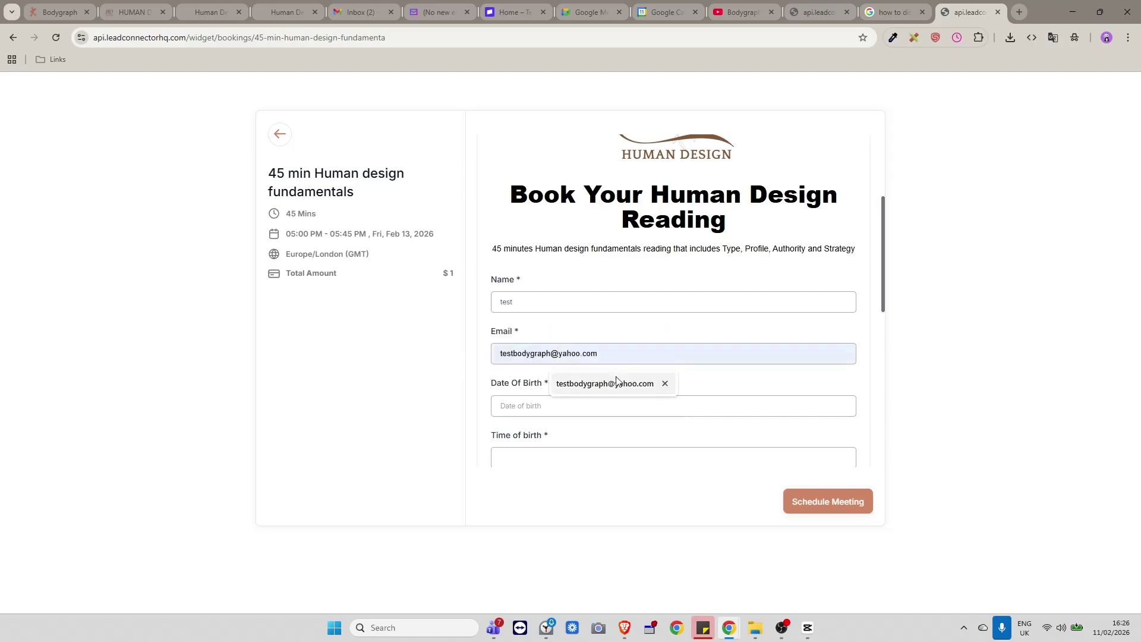
left_click(565, 383)
Set date of birth 5 February 2014, time of birth 5:22 and place of birth London.
scroll(544, 368, "down", 1)
left_click(541, 348)
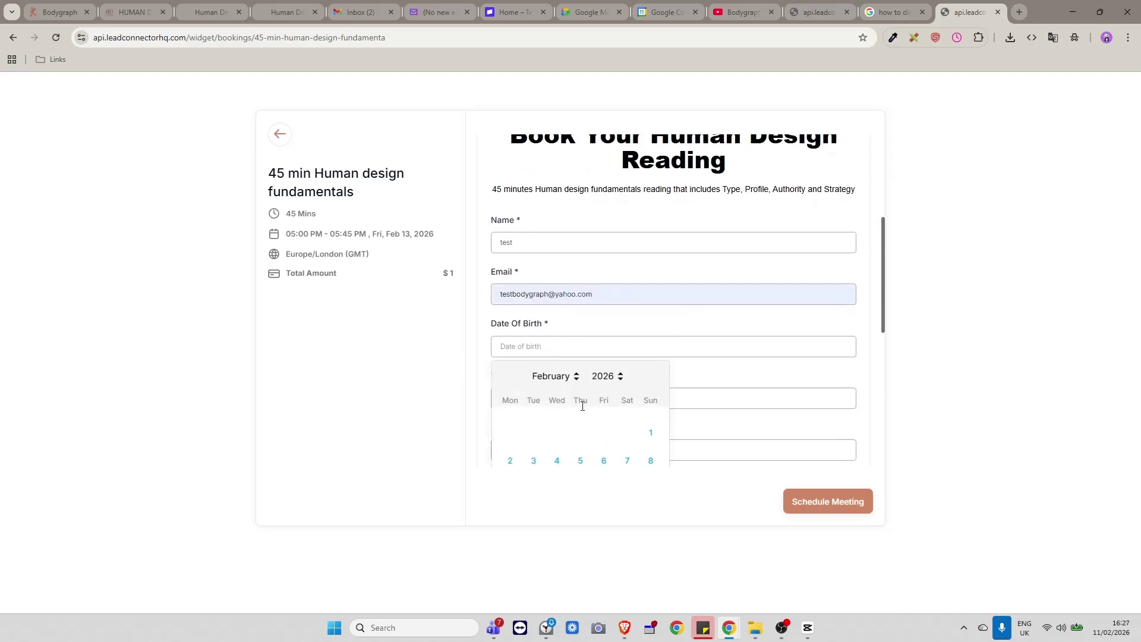
scroll(581, 406, "down", 2)
left_click(606, 257)
left_click(604, 389)
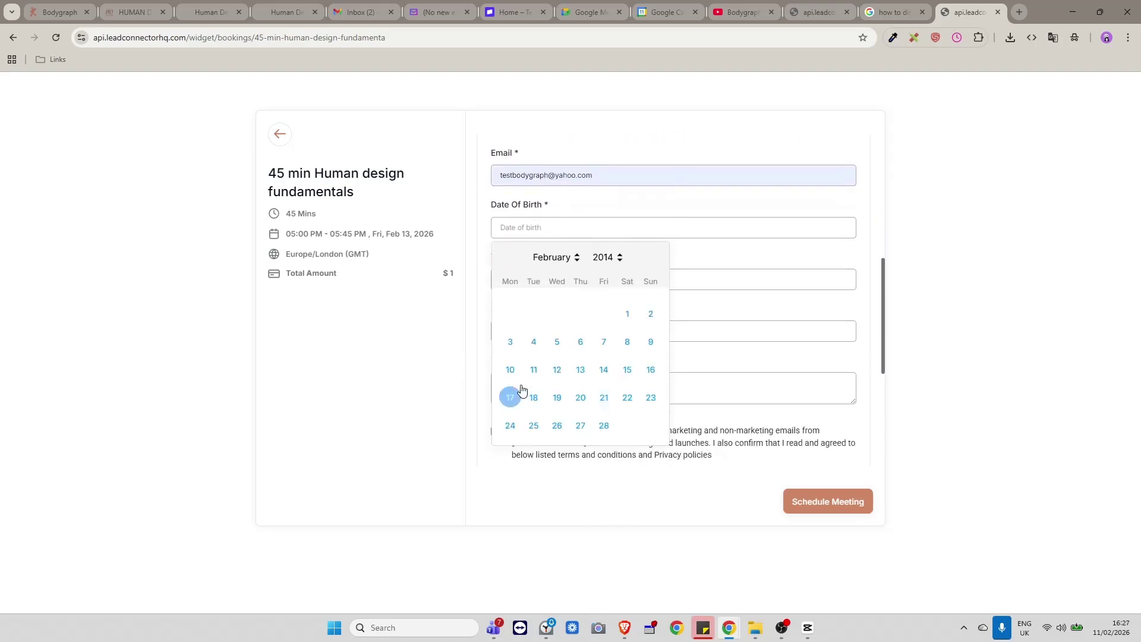
left_click(557, 341)
scroll(571, 351, "up", 1)
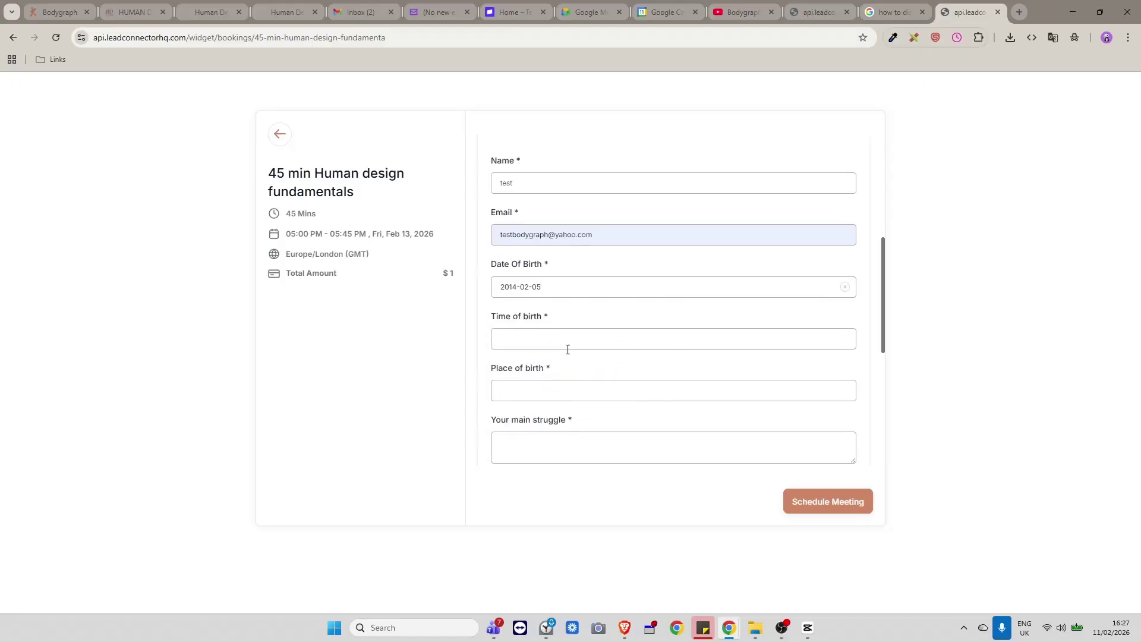
left_click(548, 337)
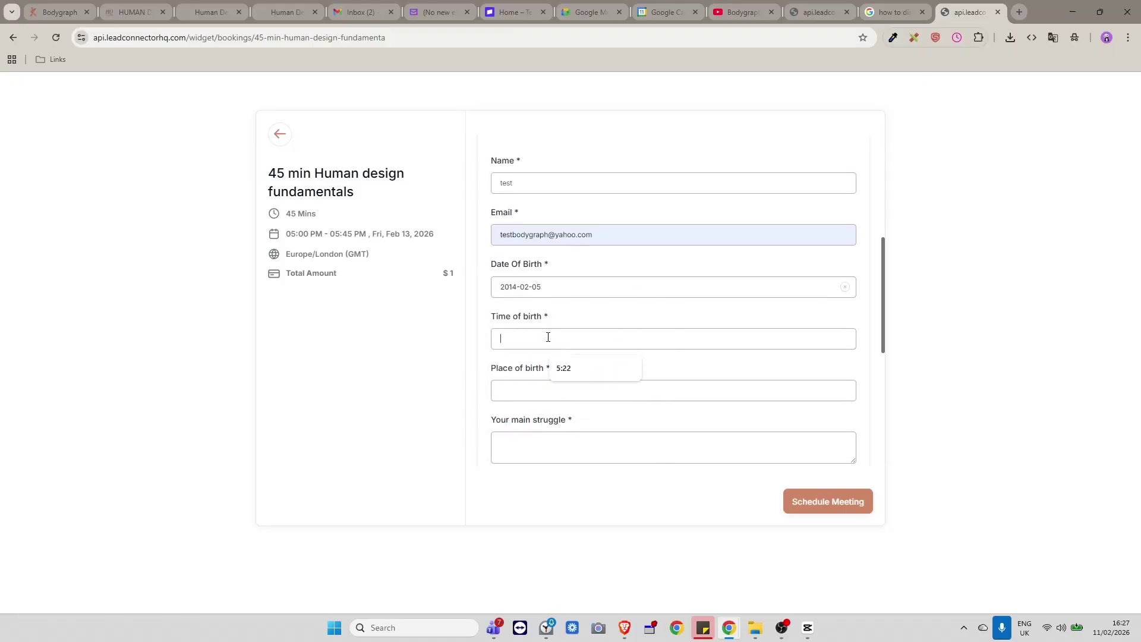
left_click(574, 363)
left_click(537, 391)
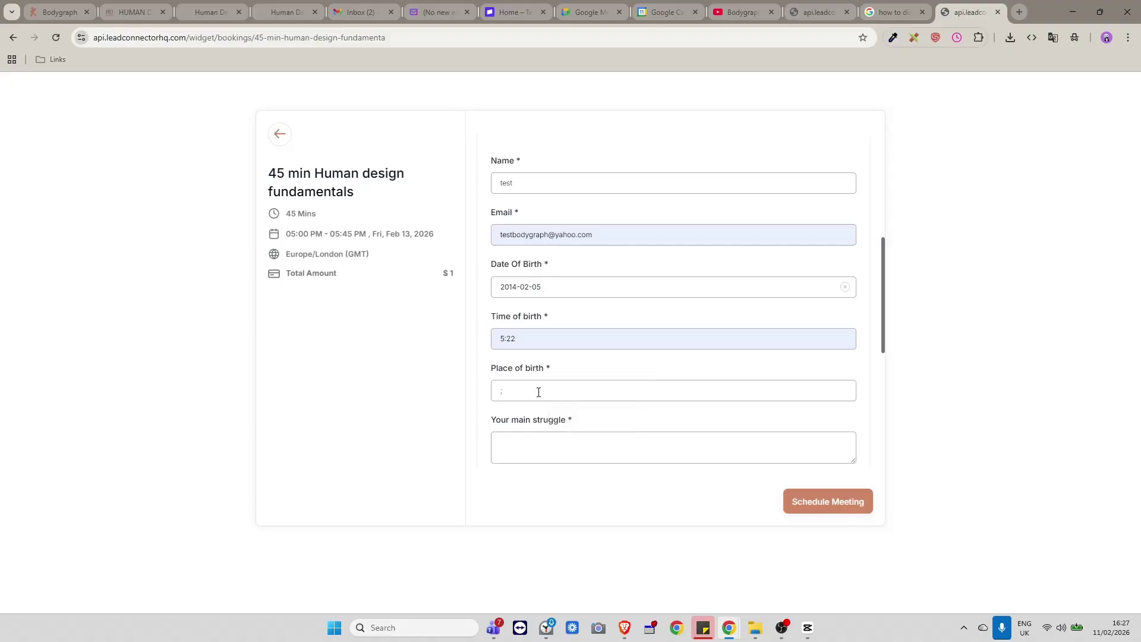
type("lon")
left_click(586, 414)
Accept the marketing consent statement and move to the card number field.
scroll(586, 356, "down", 2)
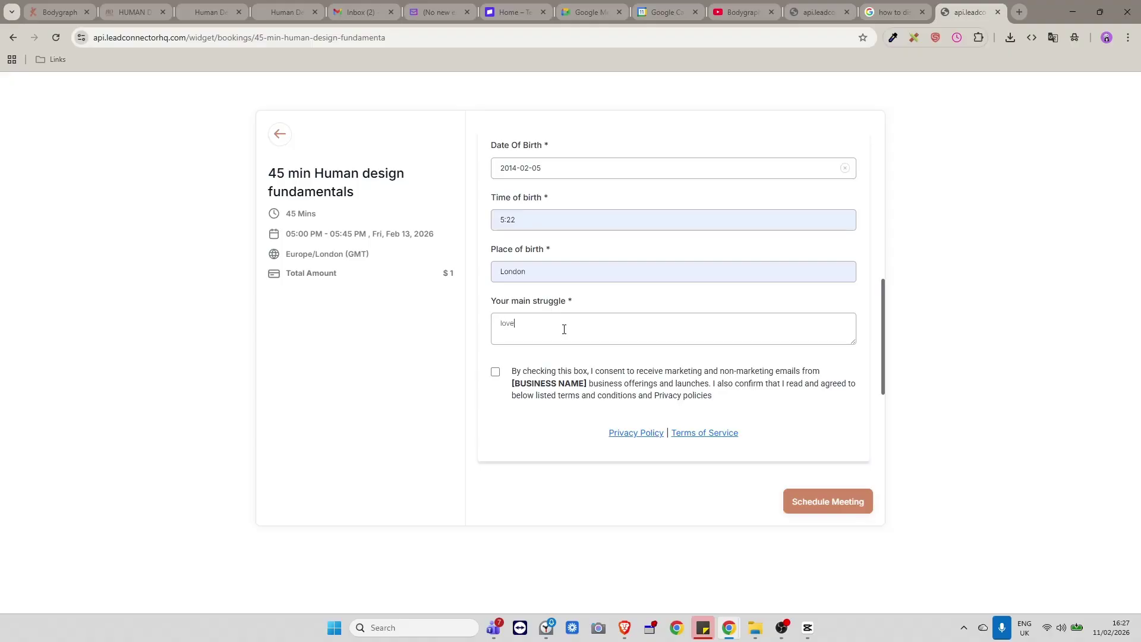
scroll(565, 397, "down", 2)
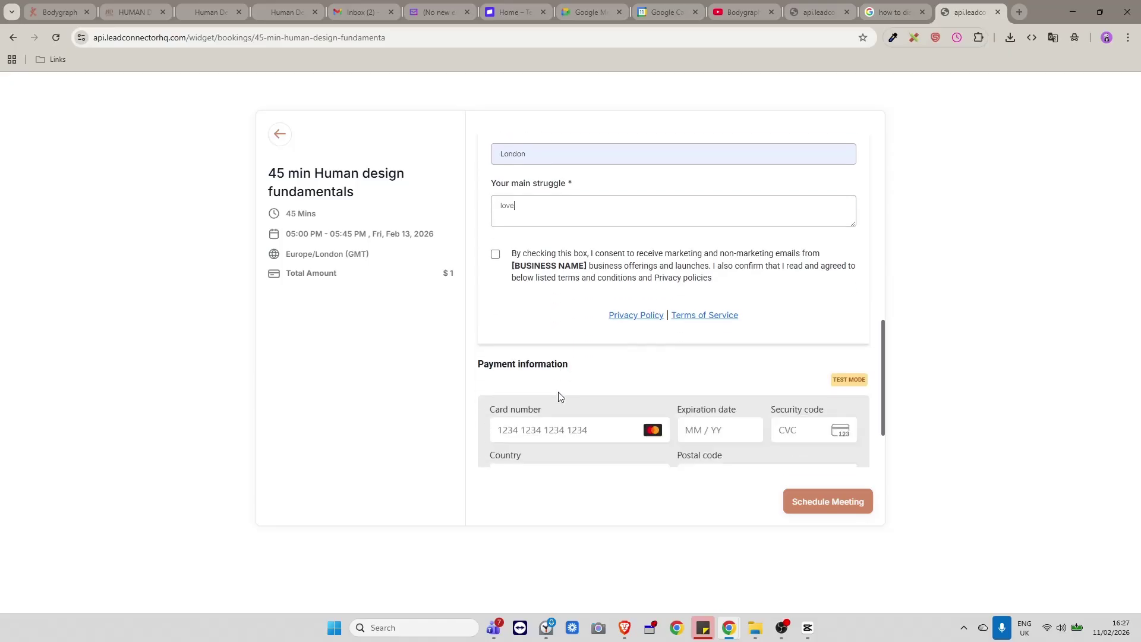
left_click(495, 252)
scroll(797, 334, "down", 2)
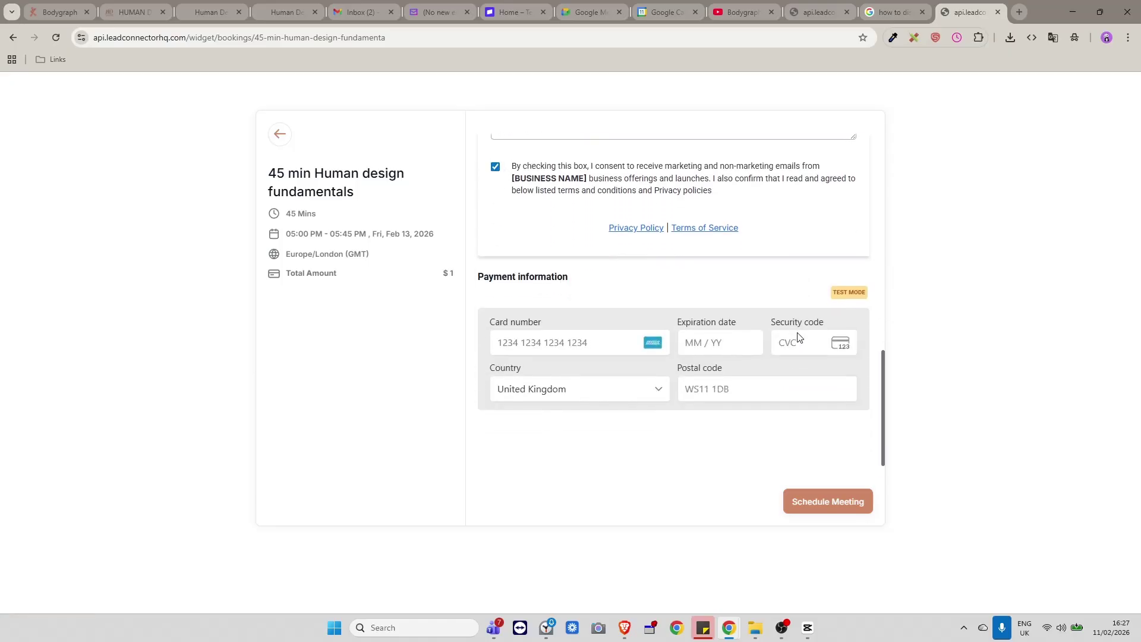
left_click(563, 343)
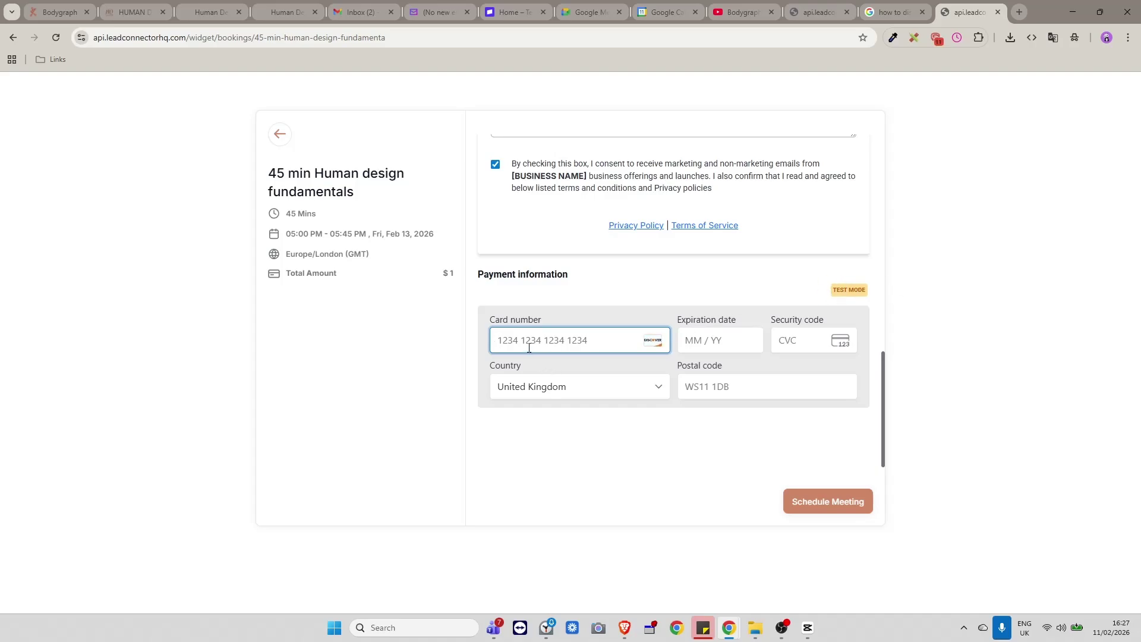
Enter the 4242 test card with expiry 02/36, CVC and postal code, then schedule the meeting.
type("424242424242424202")
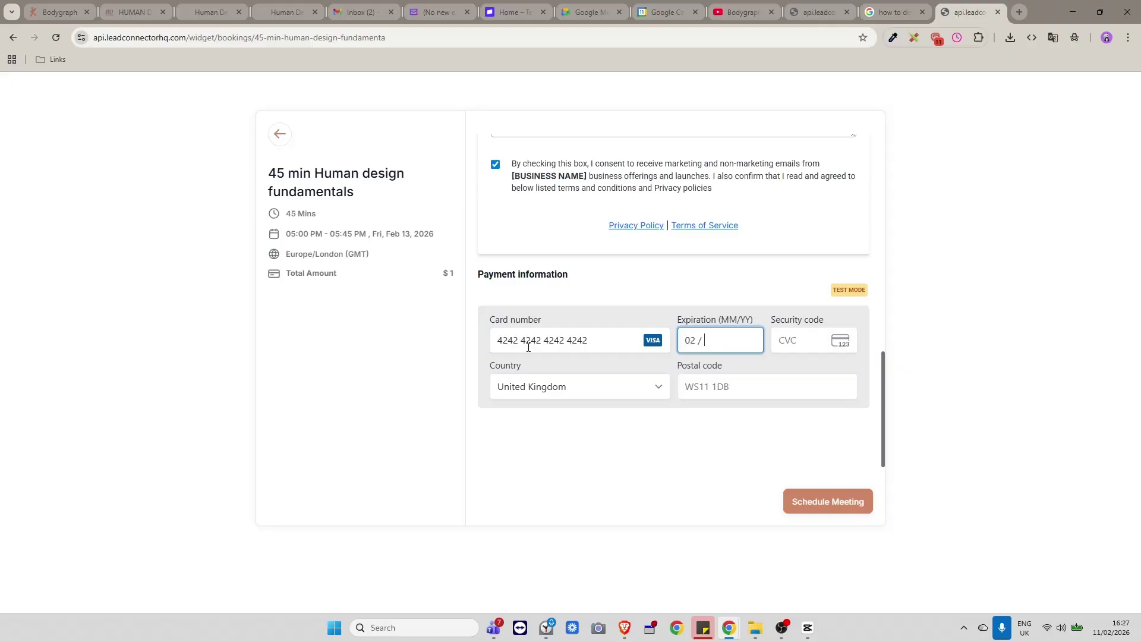
type("36")
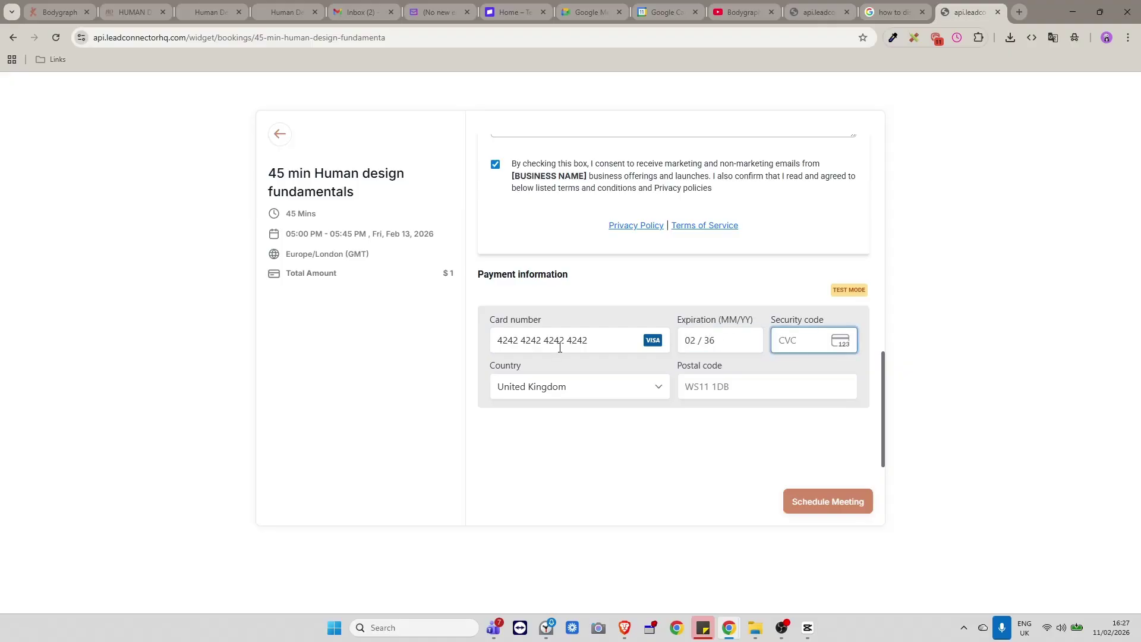
type("222L")
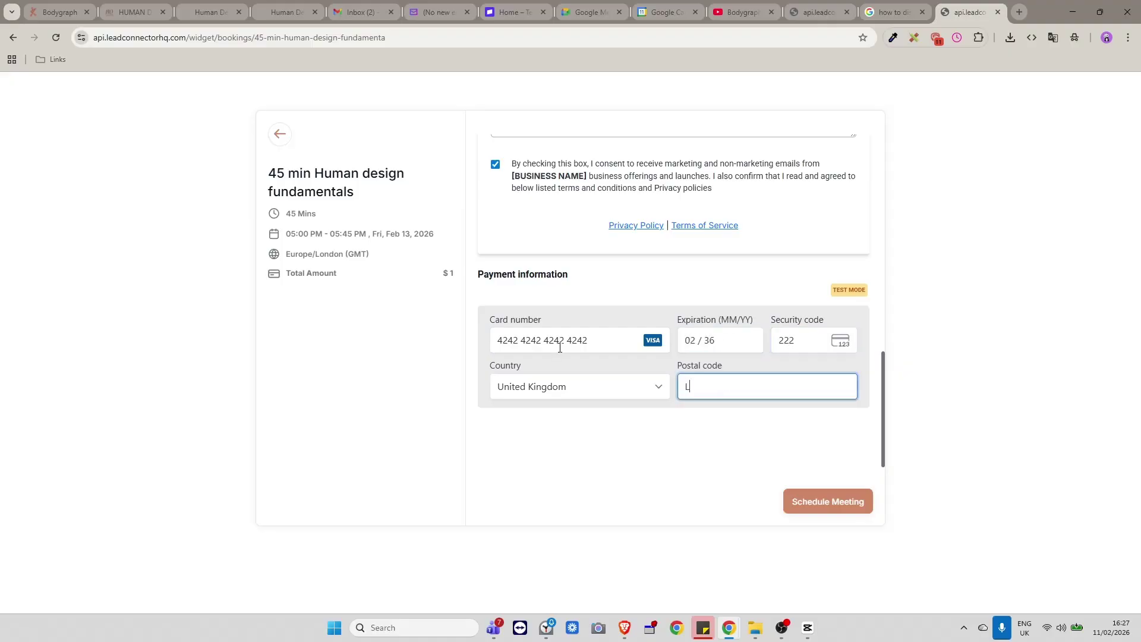
type("U54SSS")
left_click(821, 504)
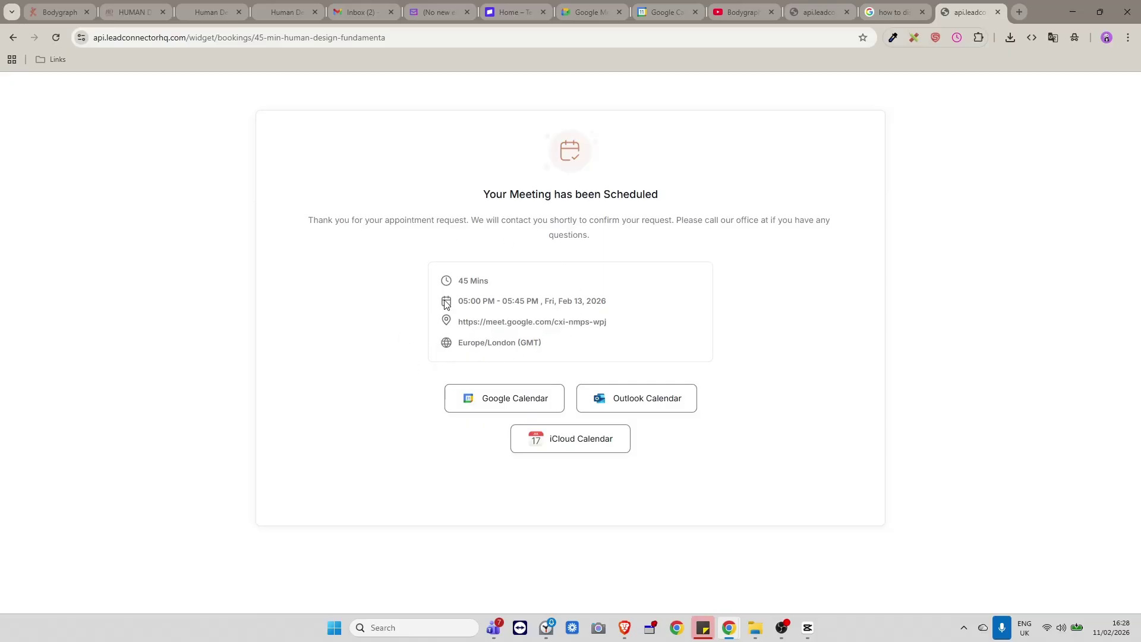
In Yahoo Mail, read the '[BGC Success Account] Thank you for your recent purchase' receipt email.
left_click(426, 10)
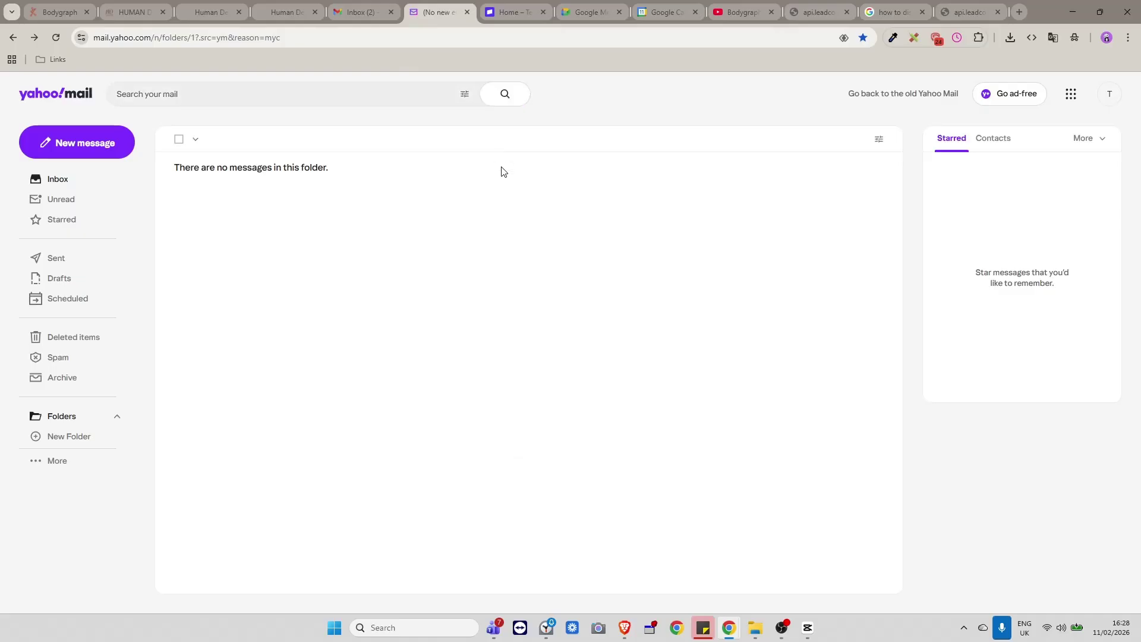
left_click(84, 180)
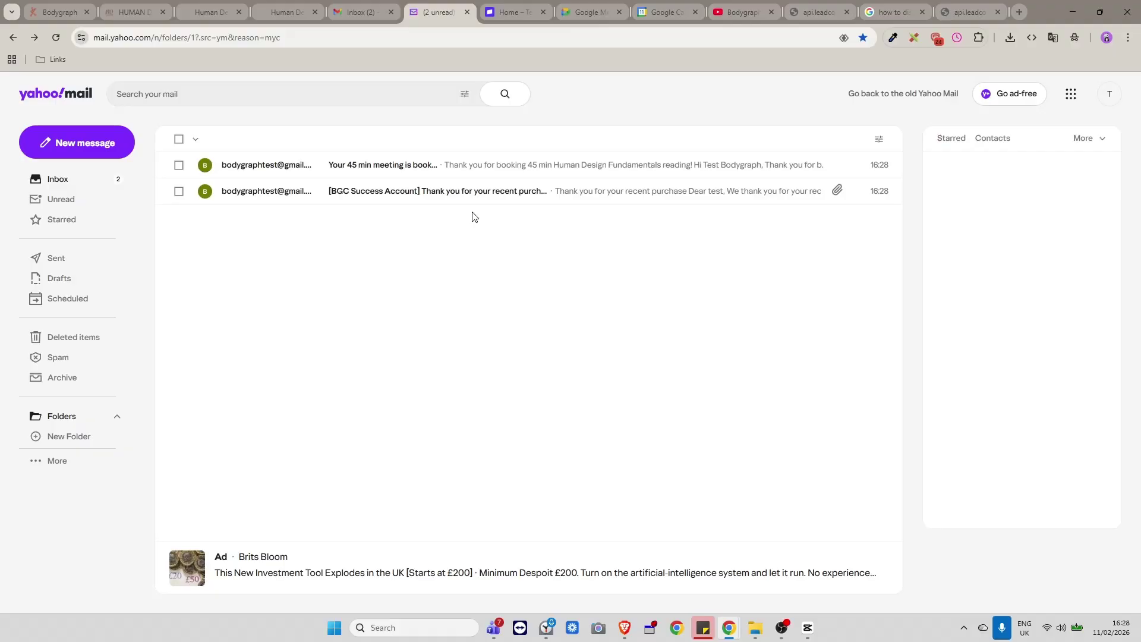
left_click(556, 194)
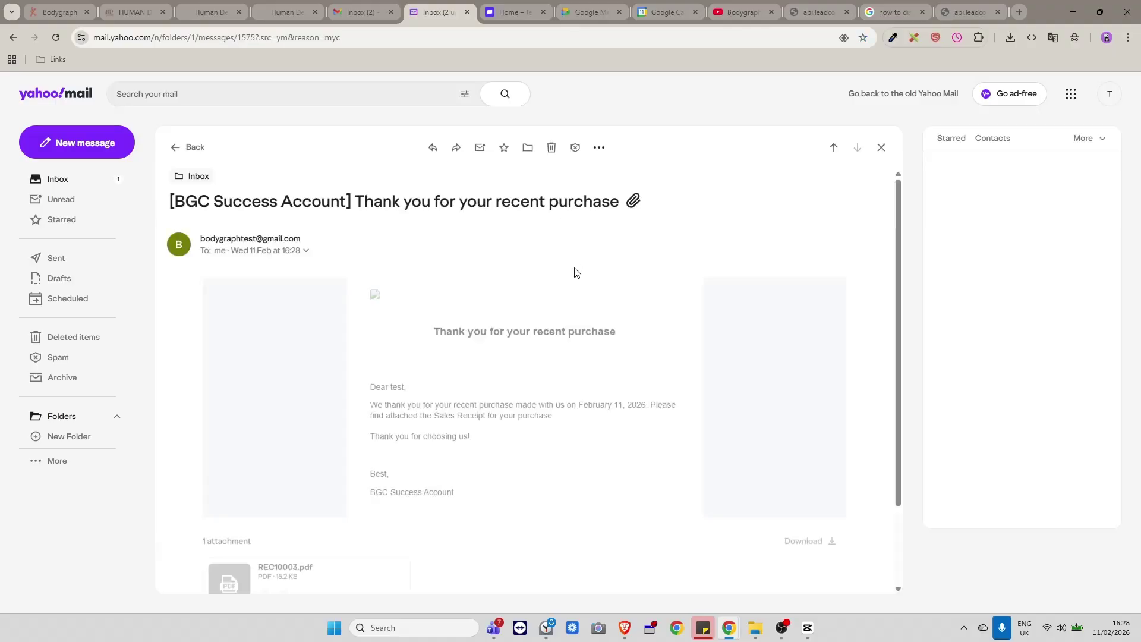
scroll(563, 280, "down", 2)
scroll(612, 384, "up", 2)
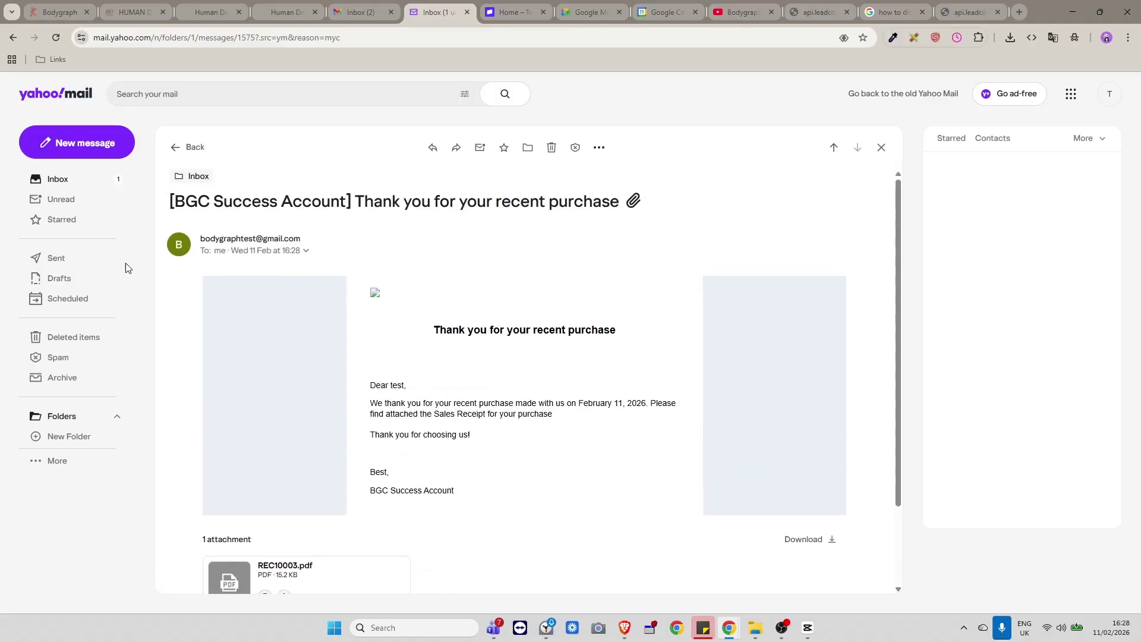
left_click(67, 180)
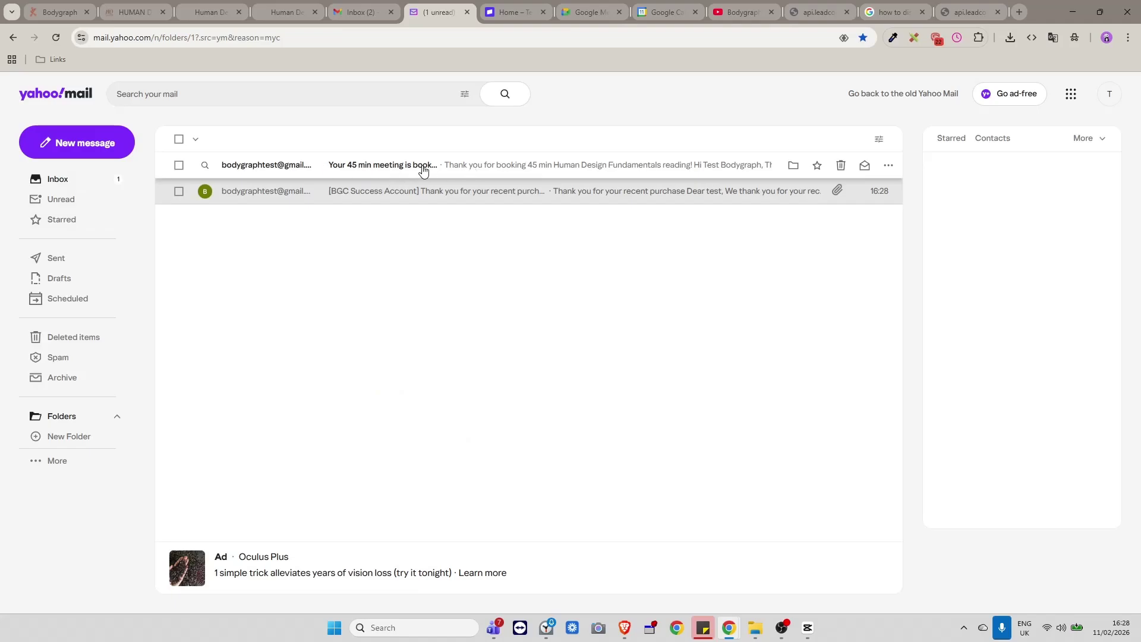
Open the 'Your 45 min meeting is booked' email and select its cancellation link.
left_click(404, 167)
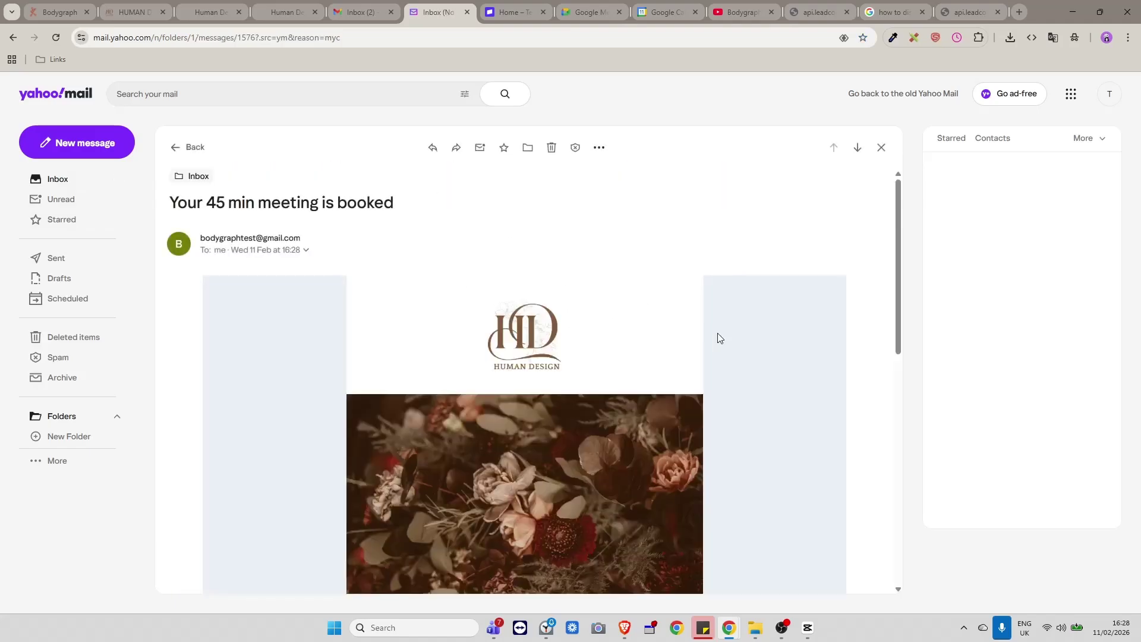
scroll(707, 331, "down", 6)
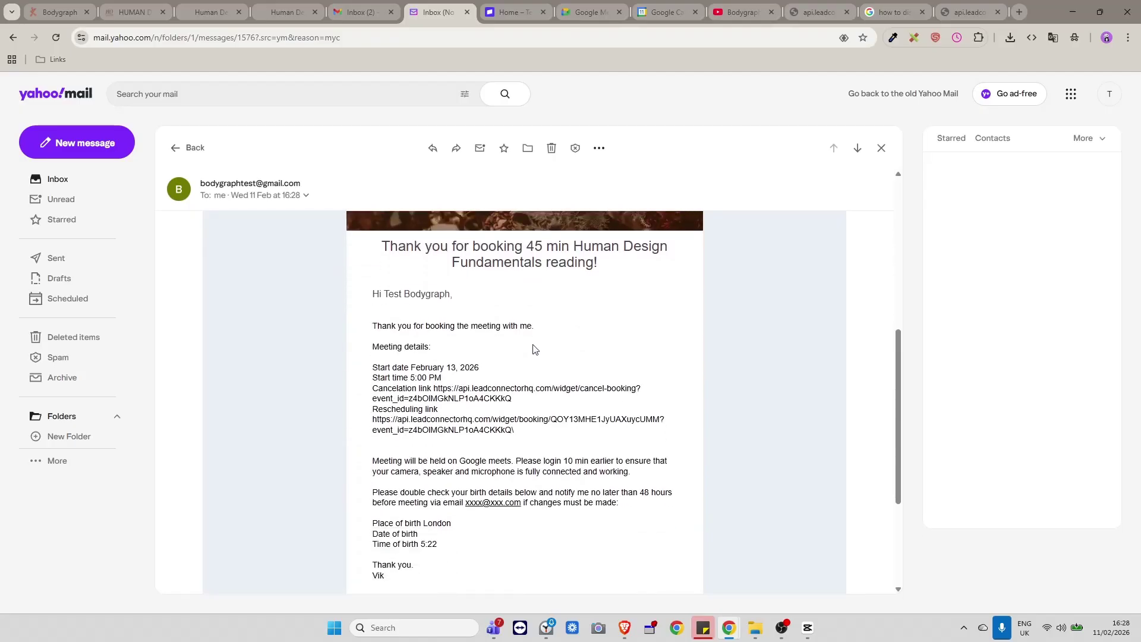
scroll(452, 303, "down", 2)
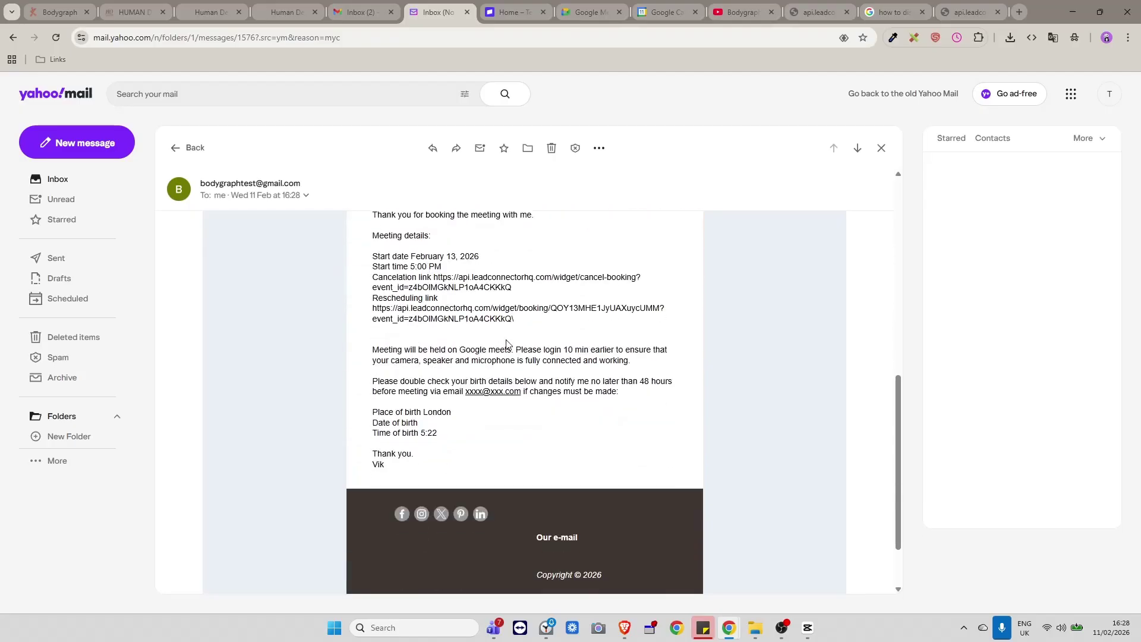
scroll(508, 345, "up", 1)
left_click_drag(520, 351, 436, 340)
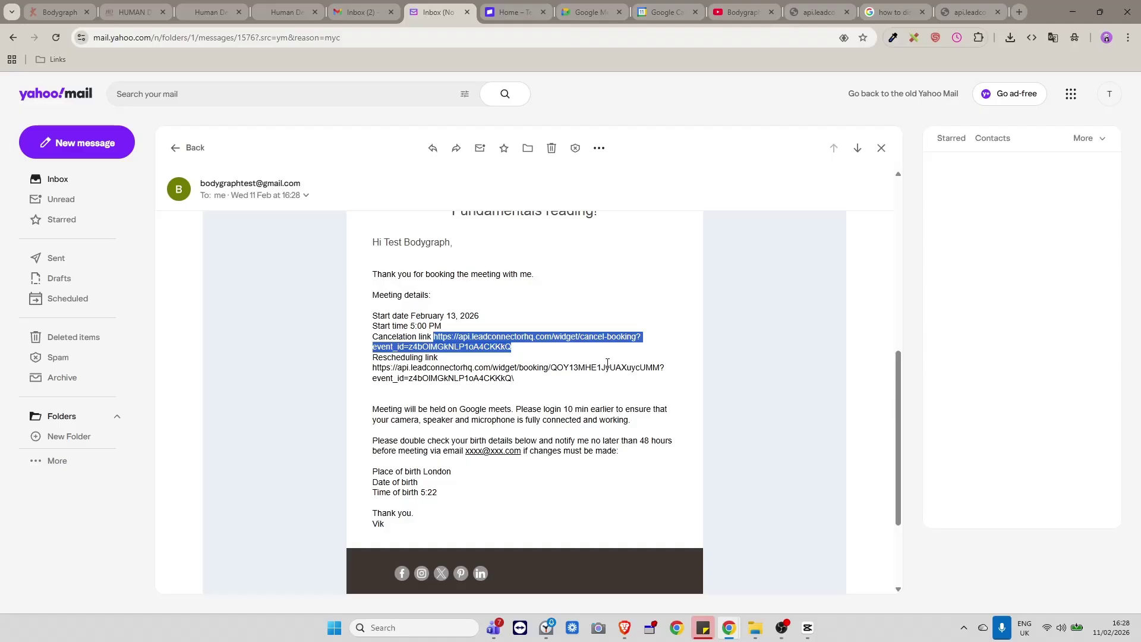
scroll(606, 364, "up", 1)
scroll(606, 364, "down", 1)
left_click(444, 357)
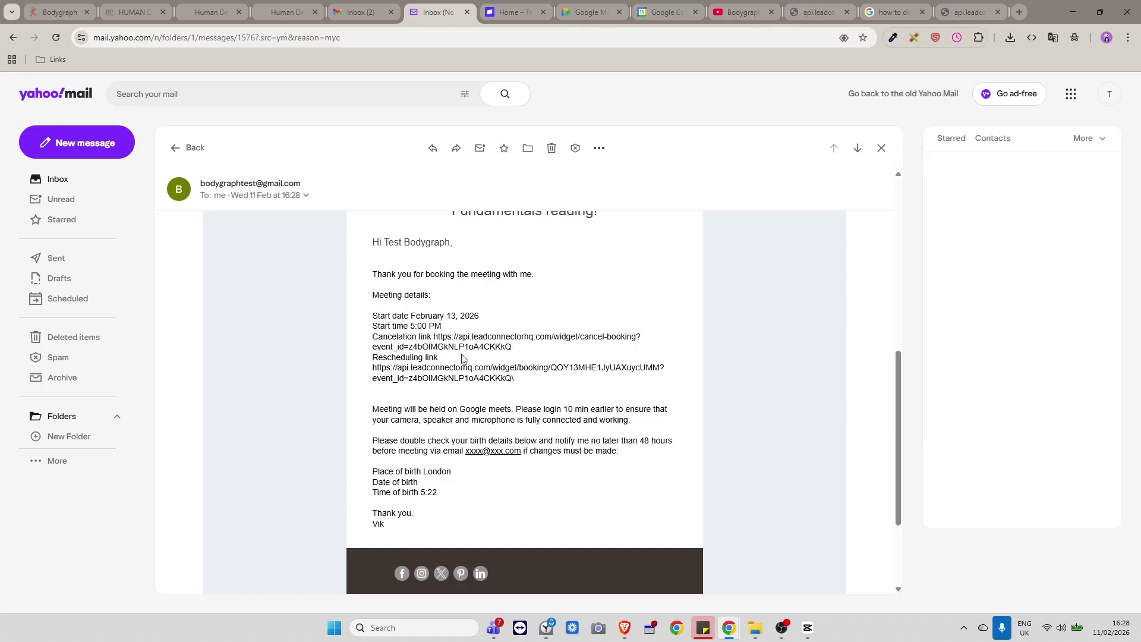
left_click_drag(528, 351, 434, 337)
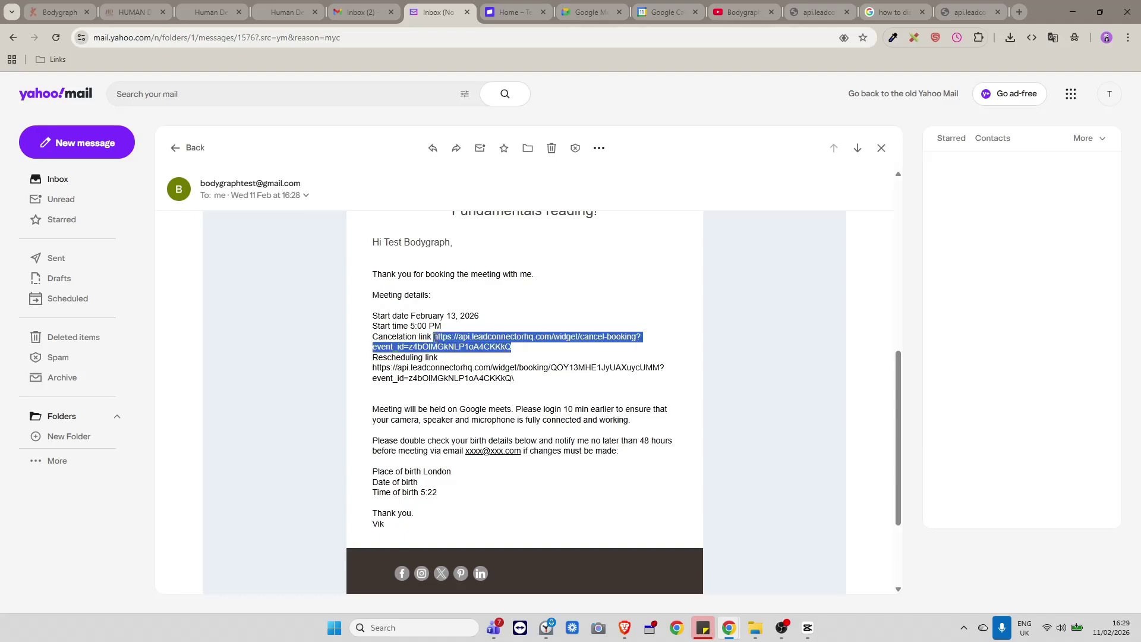
left_click(483, 381)
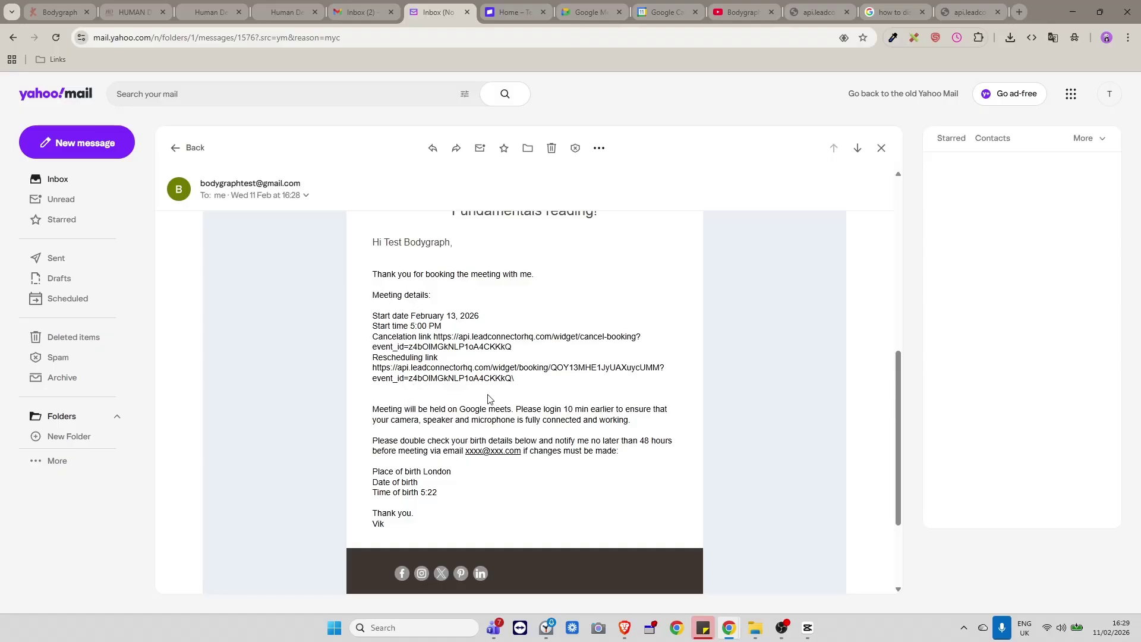
Highlight the meeting details, date, time and link lines and the 5:22 birth time, then return to Inbox.
scroll(491, 399, "up", 2)
scroll(489, 398, "down", 2)
scroll(467, 380, "up", 1)
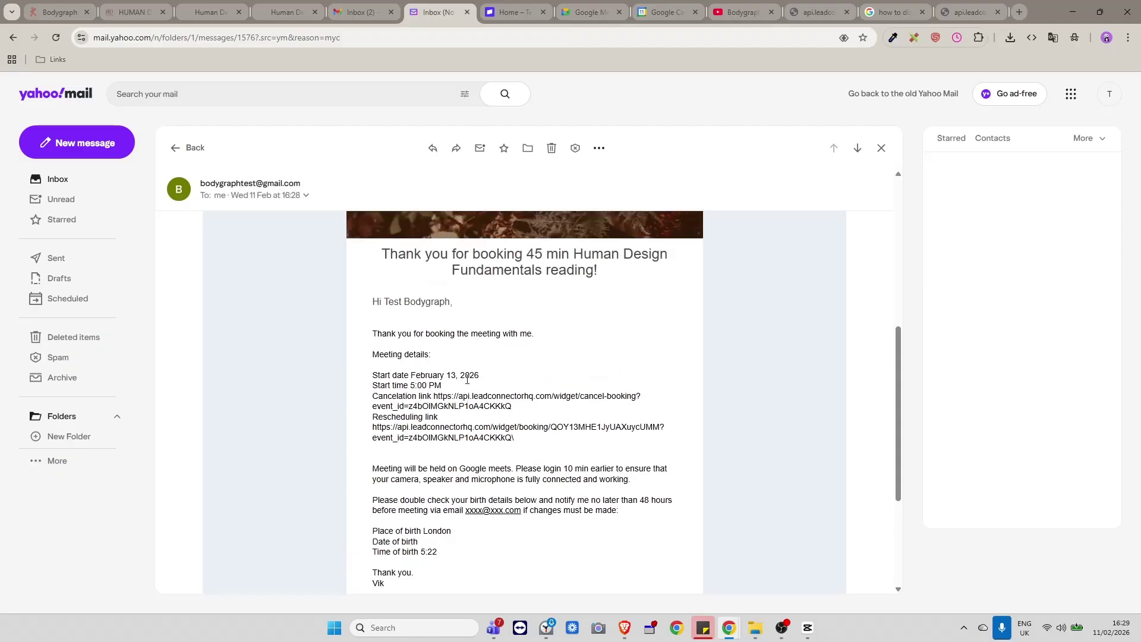
scroll(467, 380, "down", 1)
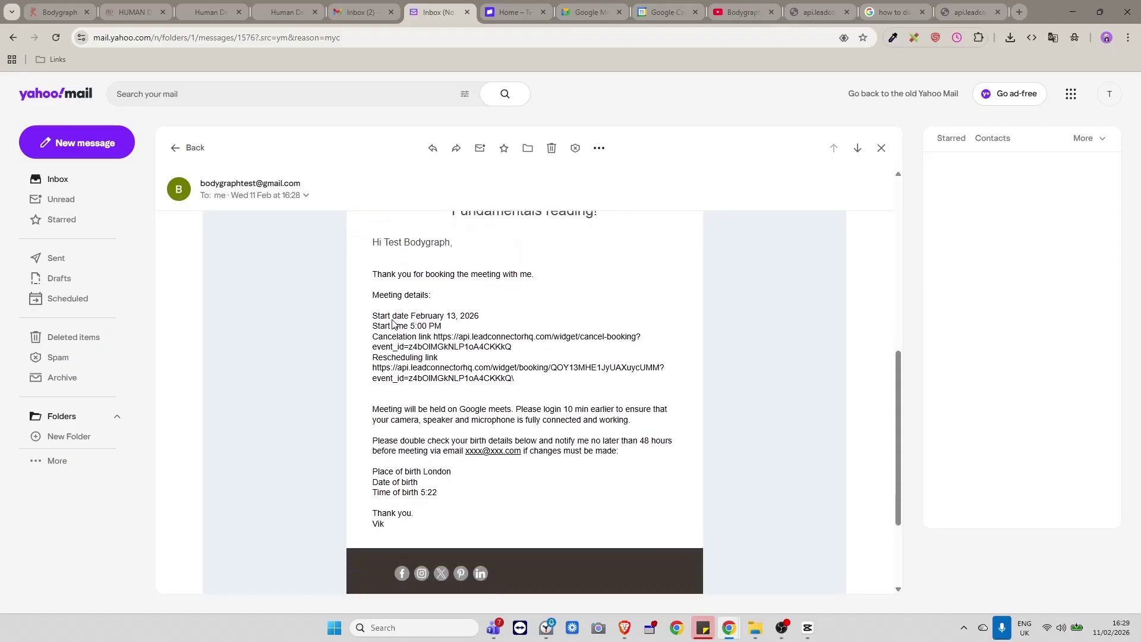
left_click_drag(374, 293, 432, 296)
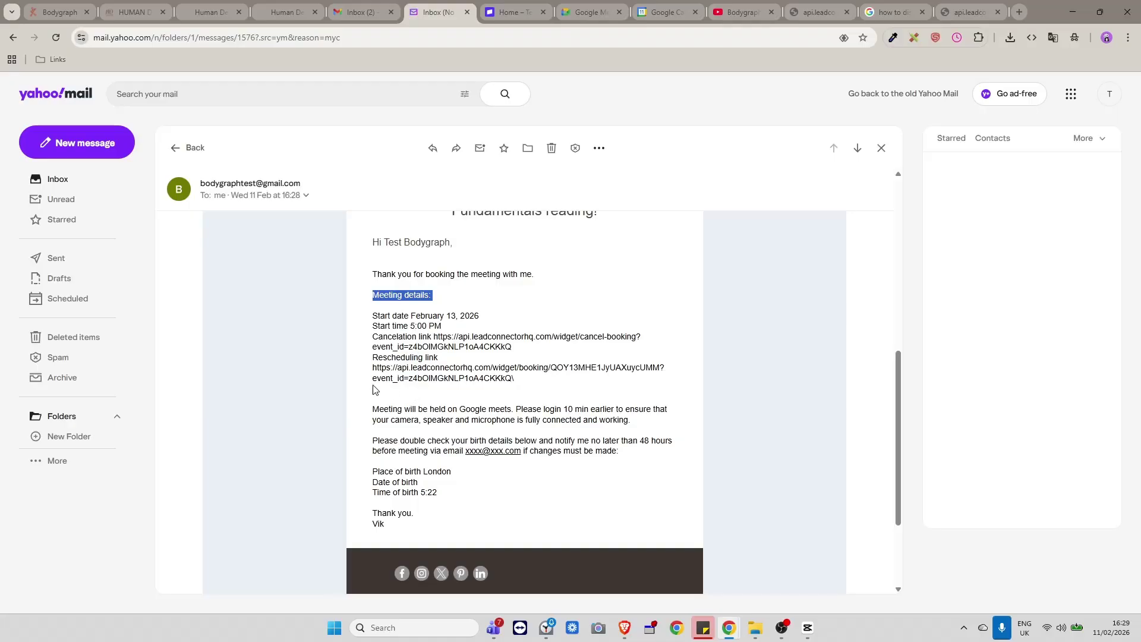
left_click_drag(515, 378, 366, 318)
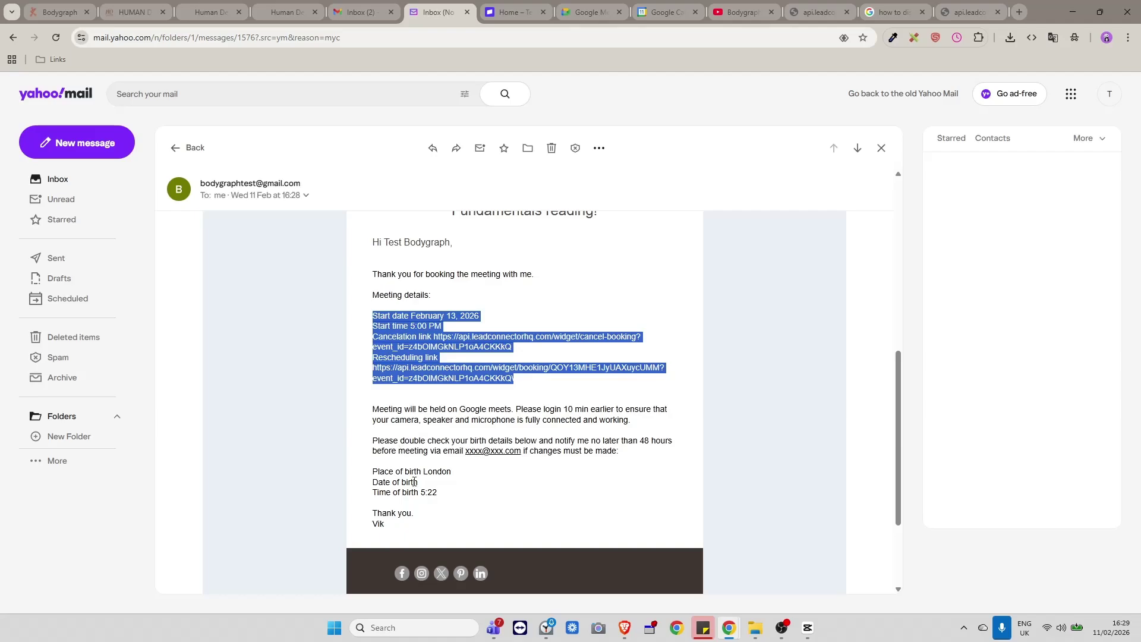
left_click_drag(454, 473, 411, 493)
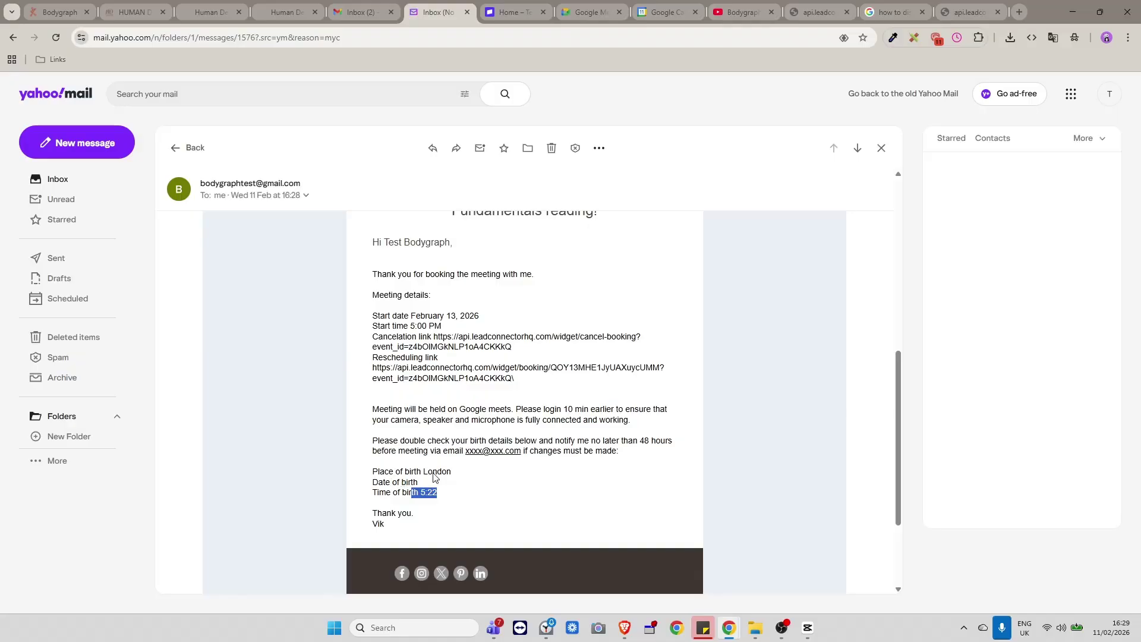
scroll(409, 392, "up", 8)
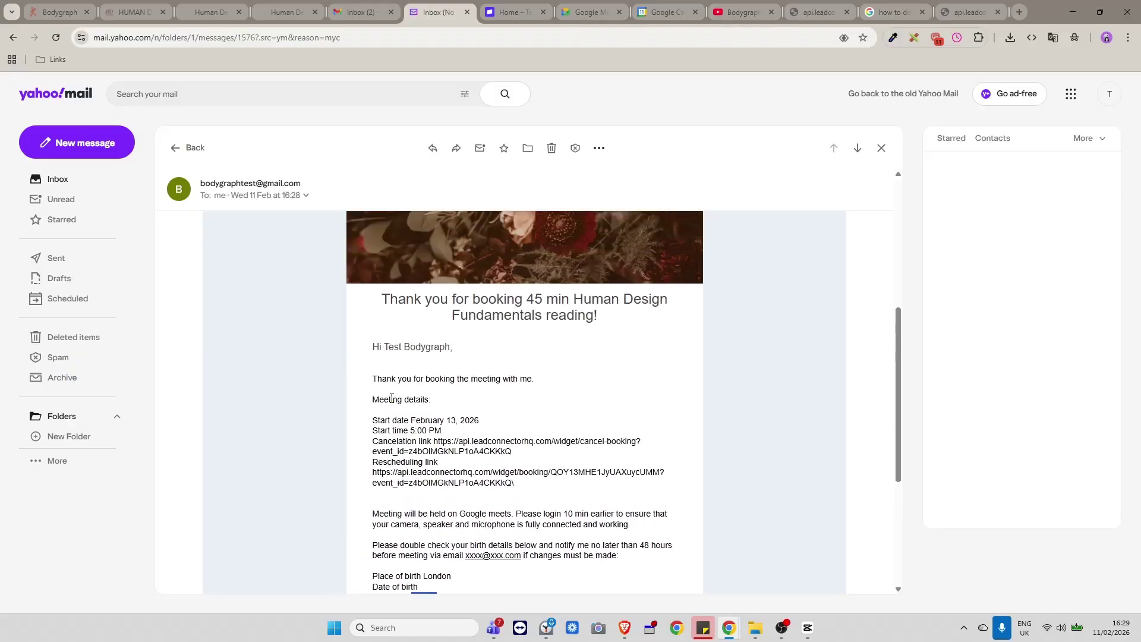
scroll(424, 411, "down", 8)
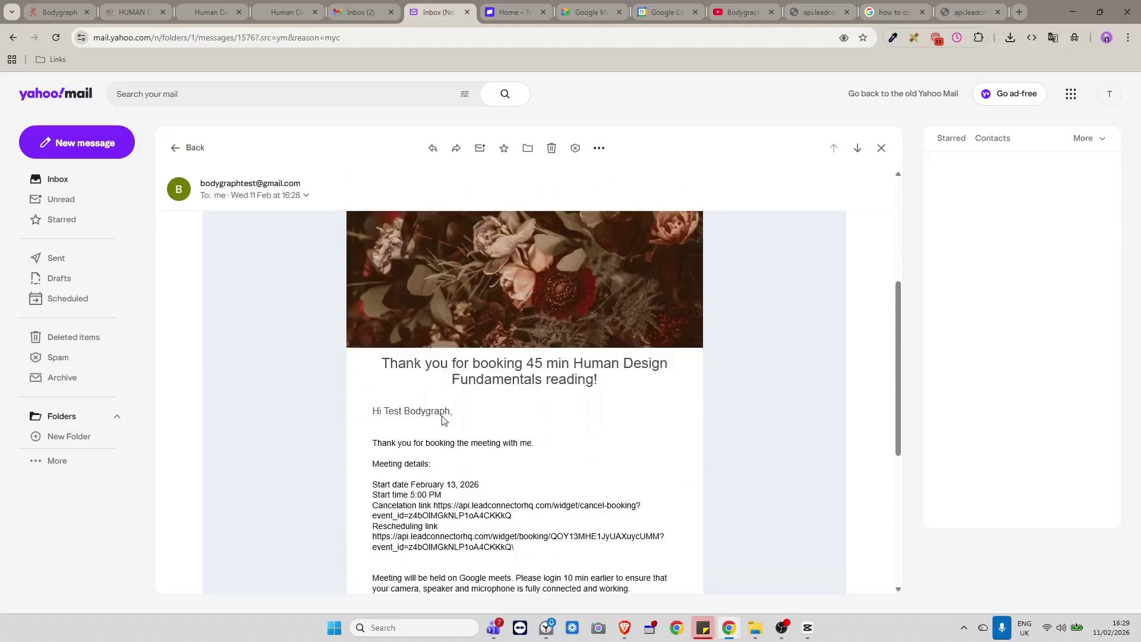
scroll(416, 392, "up", 2)
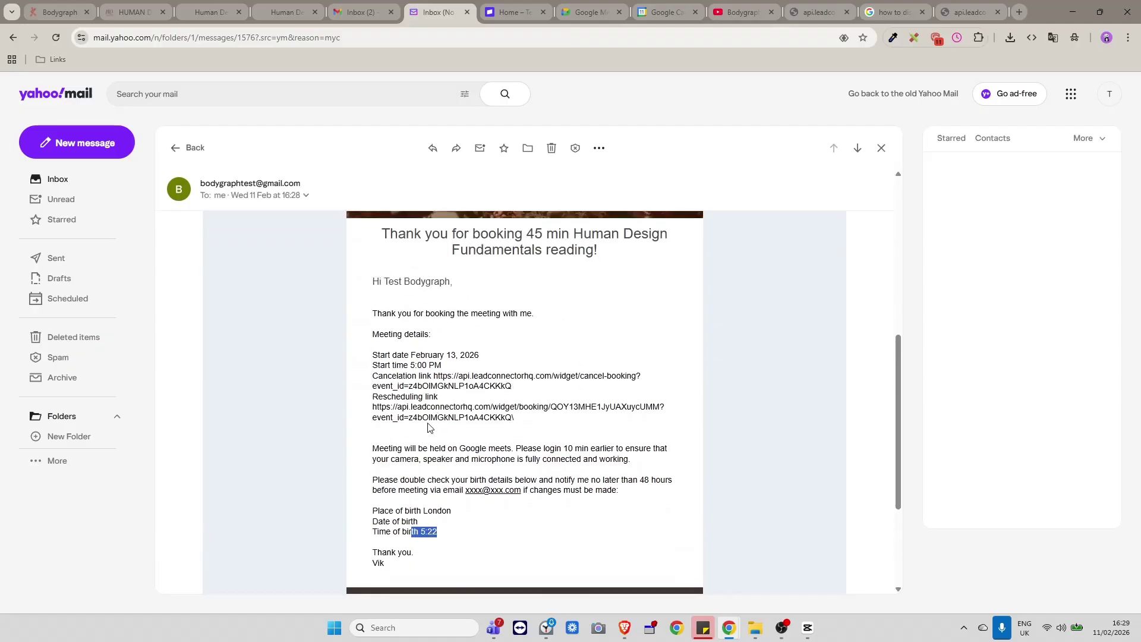
scroll(391, 369, "down", 1)
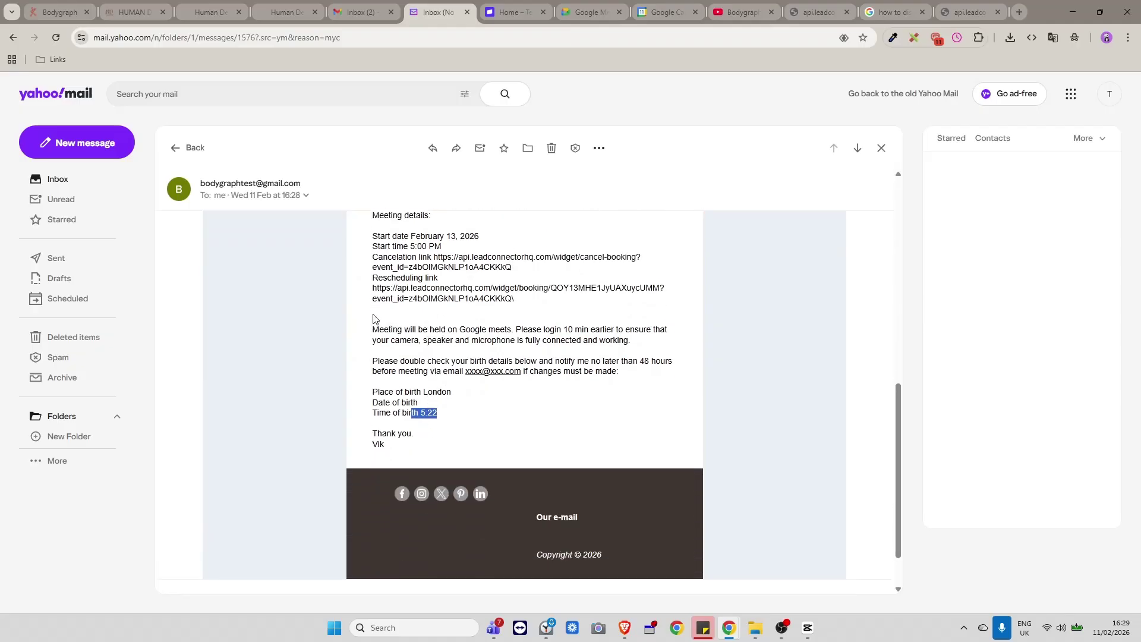
scroll(540, 416, "up", 1)
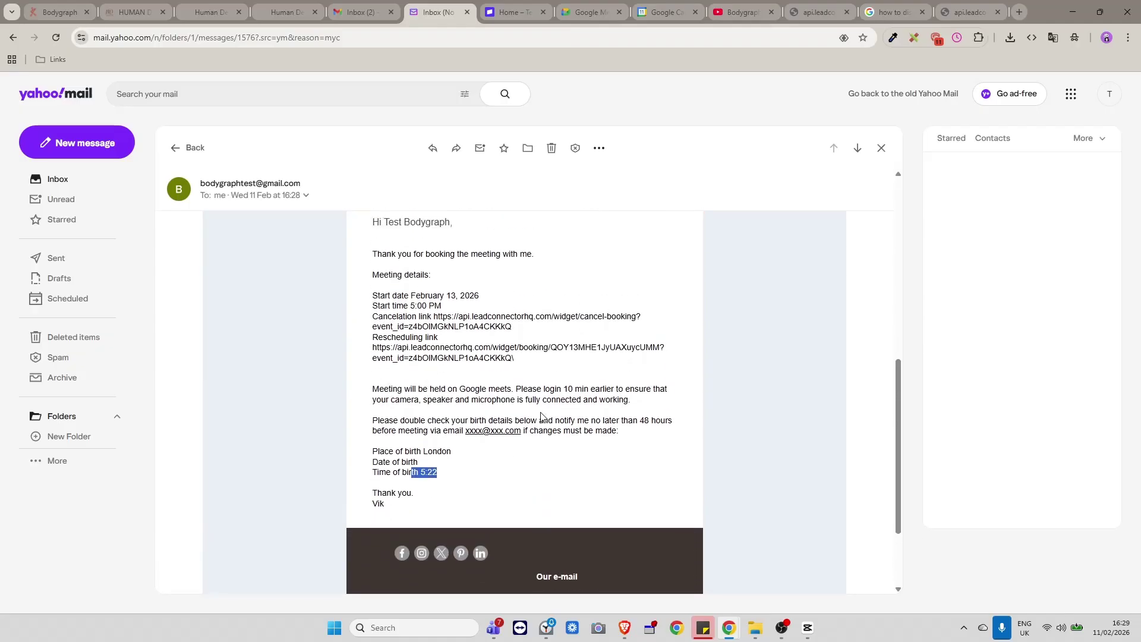
scroll(540, 416, "up", 1)
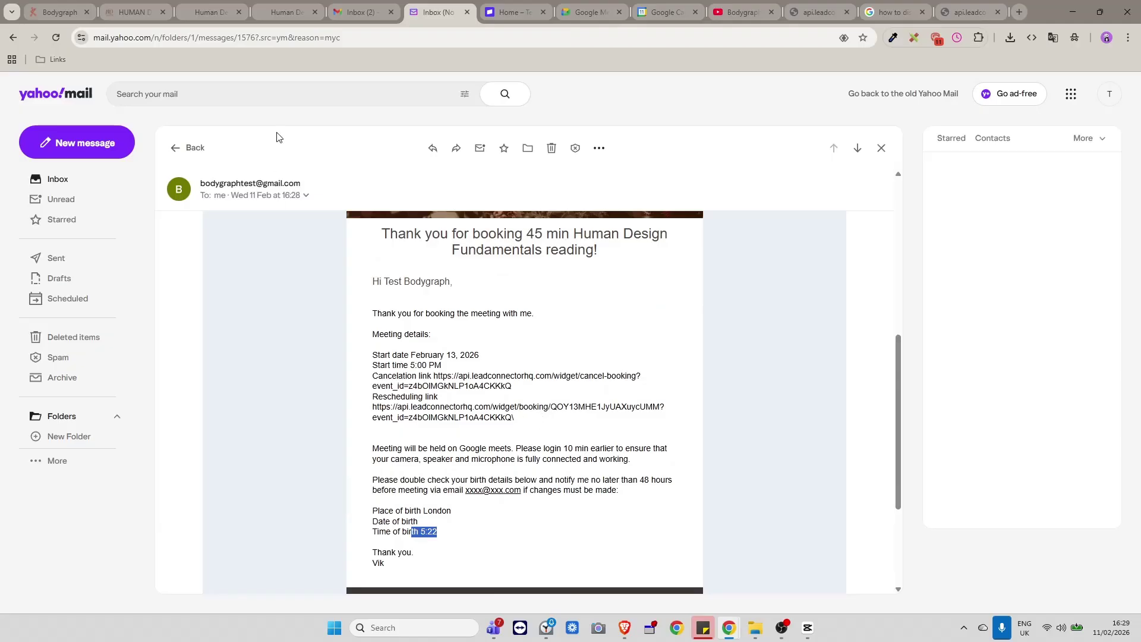
left_click(57, 179)
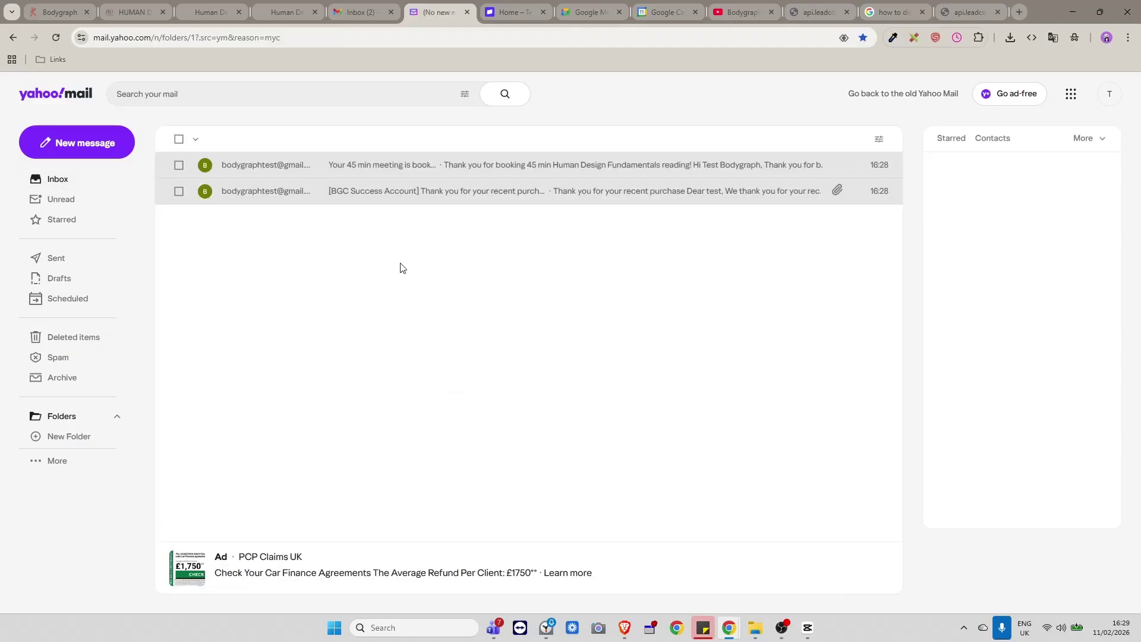
In the CRM, close Share Calendar and open Marketing > Emails > Templates > Booking Confirmation.
left_click(195, 12)
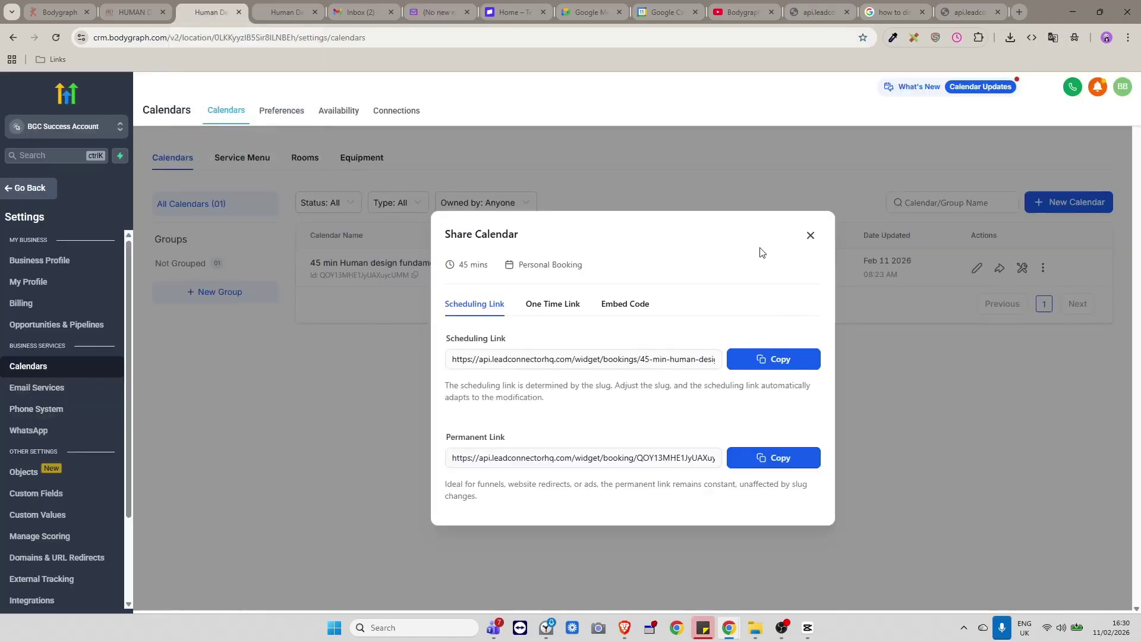
left_click(809, 235)
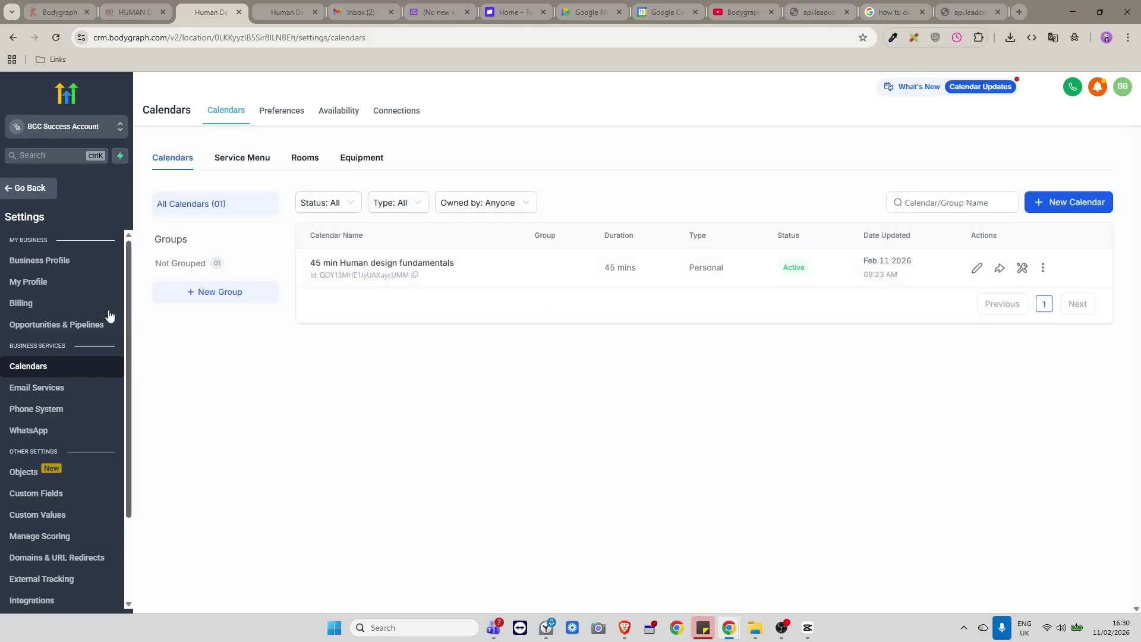
left_click(26, 190)
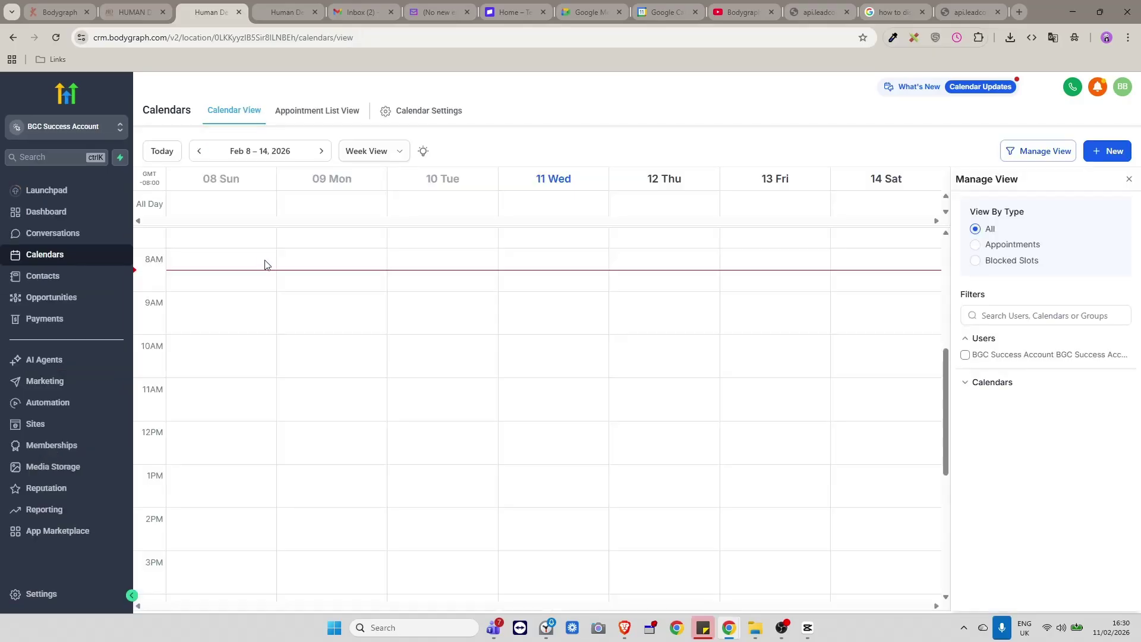
left_click(52, 382)
left_click(289, 112)
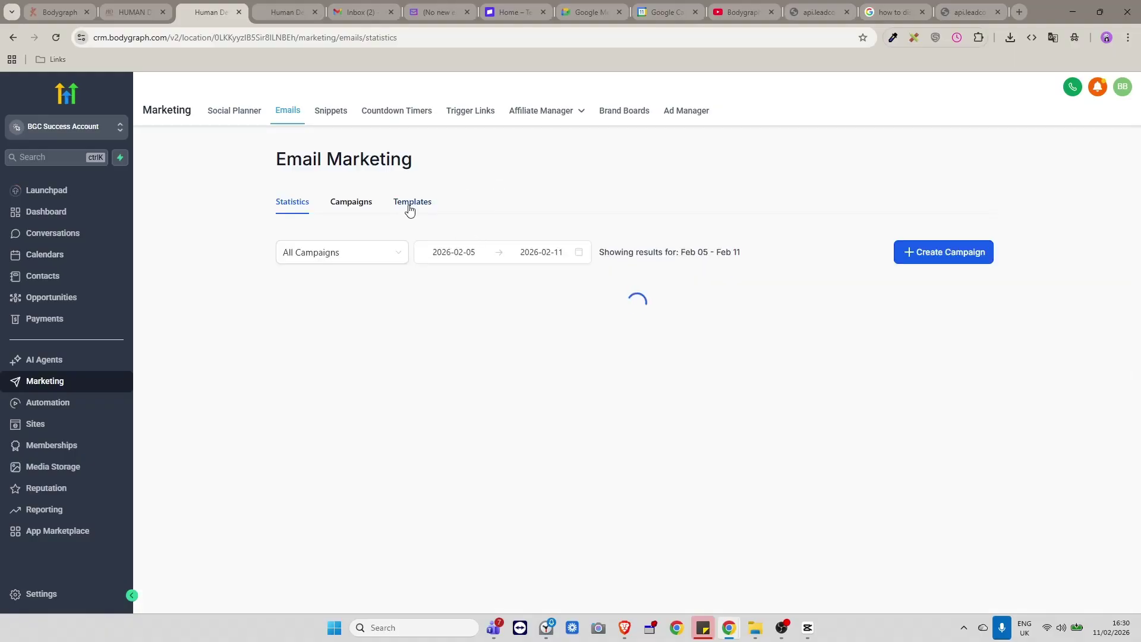
left_click(409, 203)
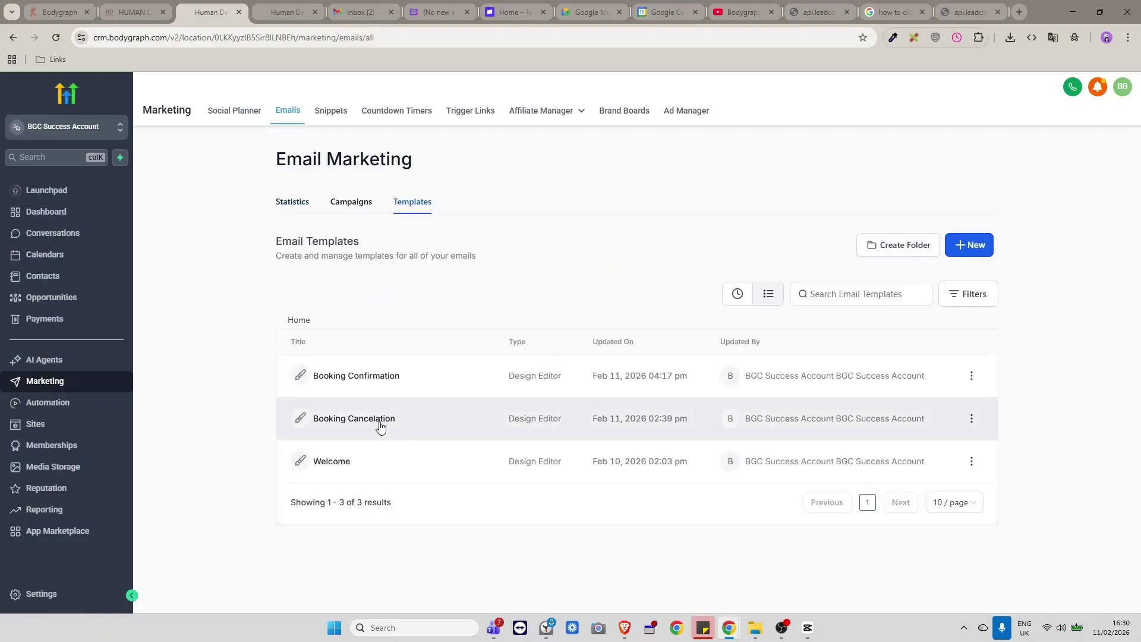
left_click(374, 379)
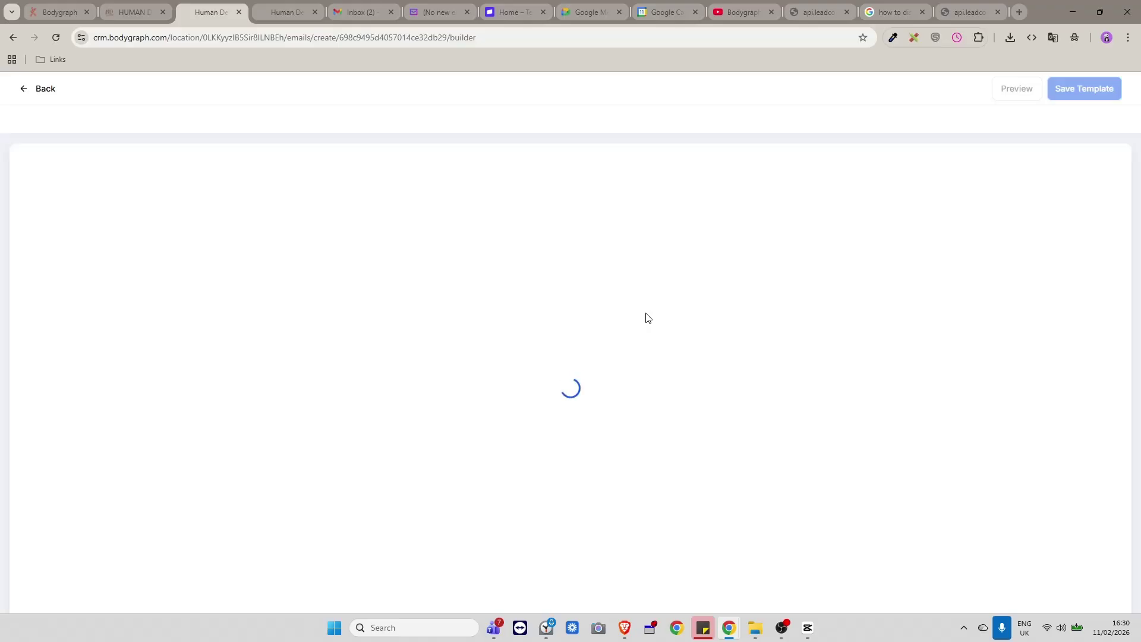
Type 'Join meeting here' on a new line after the Rescheduling link and insert Appointment > Meeting Location.
scroll(730, 331, "down", 5)
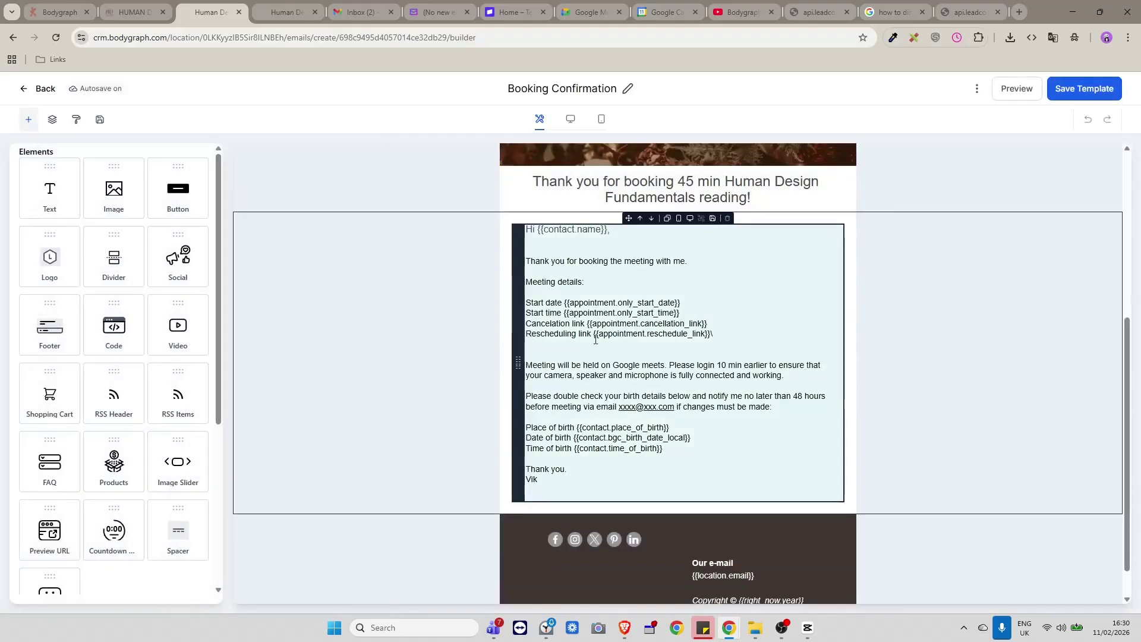
left_click(620, 355)
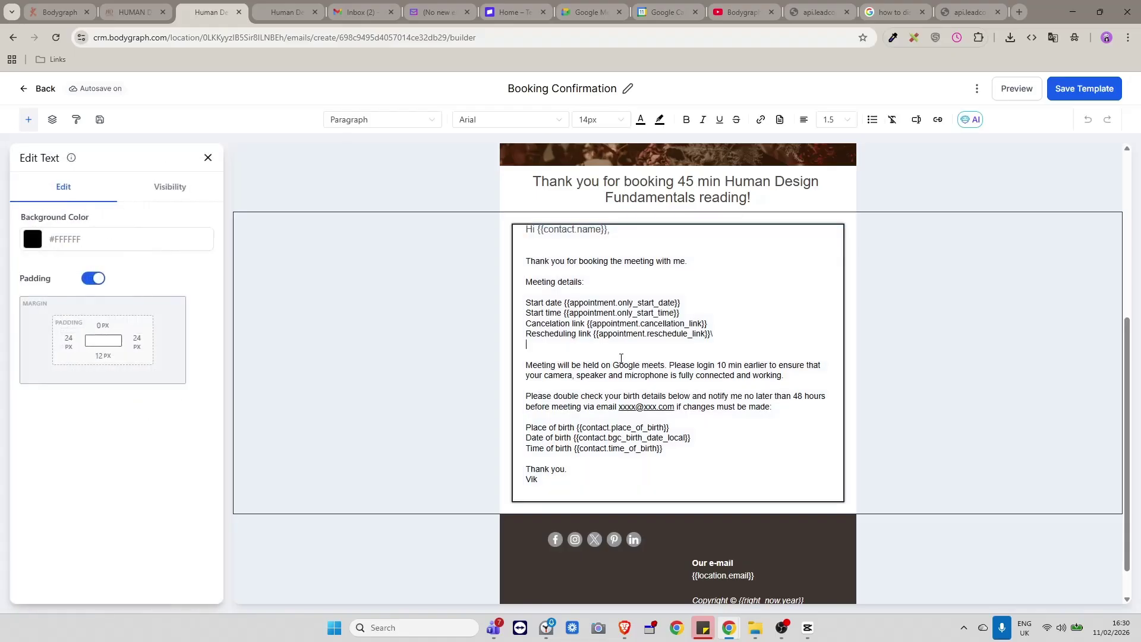
key("Return")
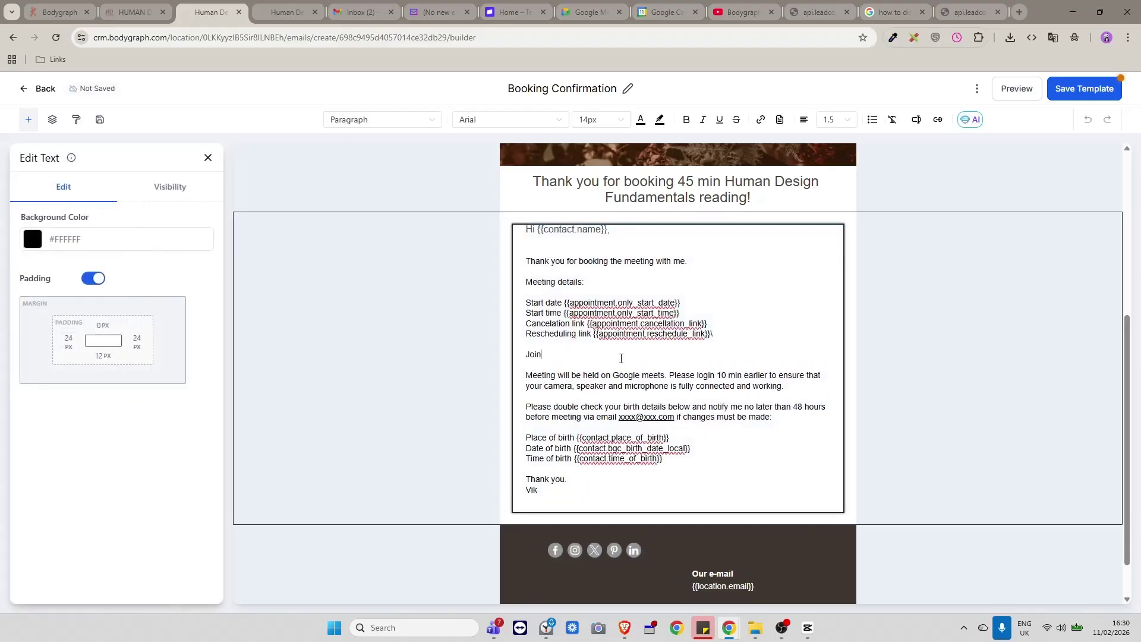
type("Join meetin he")
key("BackSpace")
key("BackSpace")
key("BackSpace")
type("g here")
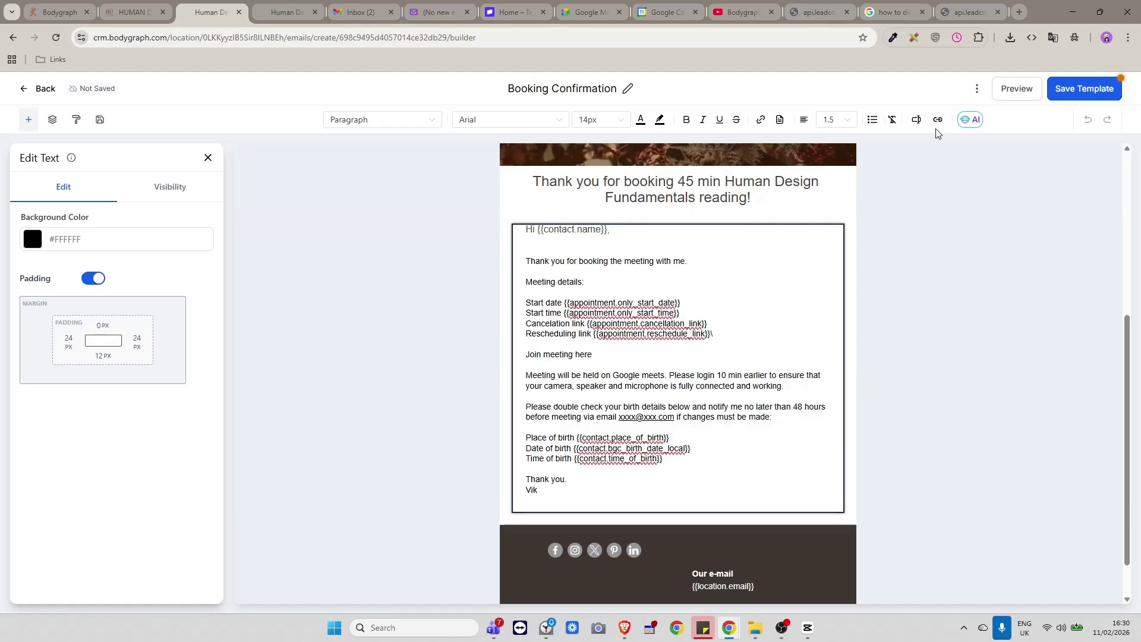
left_click(916, 119)
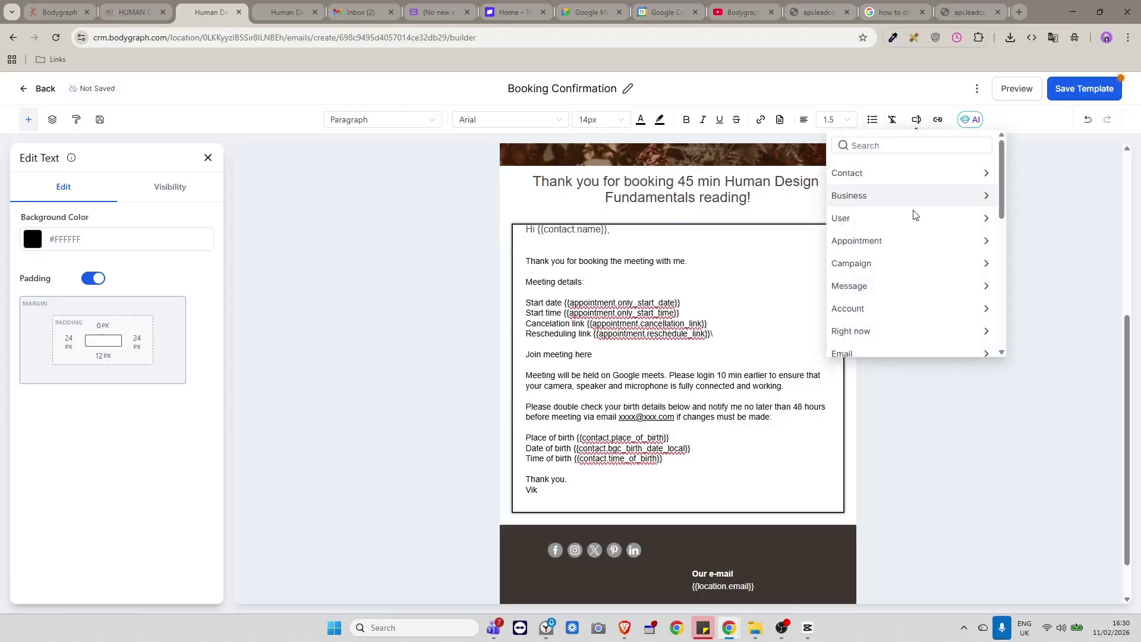
left_click(922, 243)
scroll(910, 327, "down", 2)
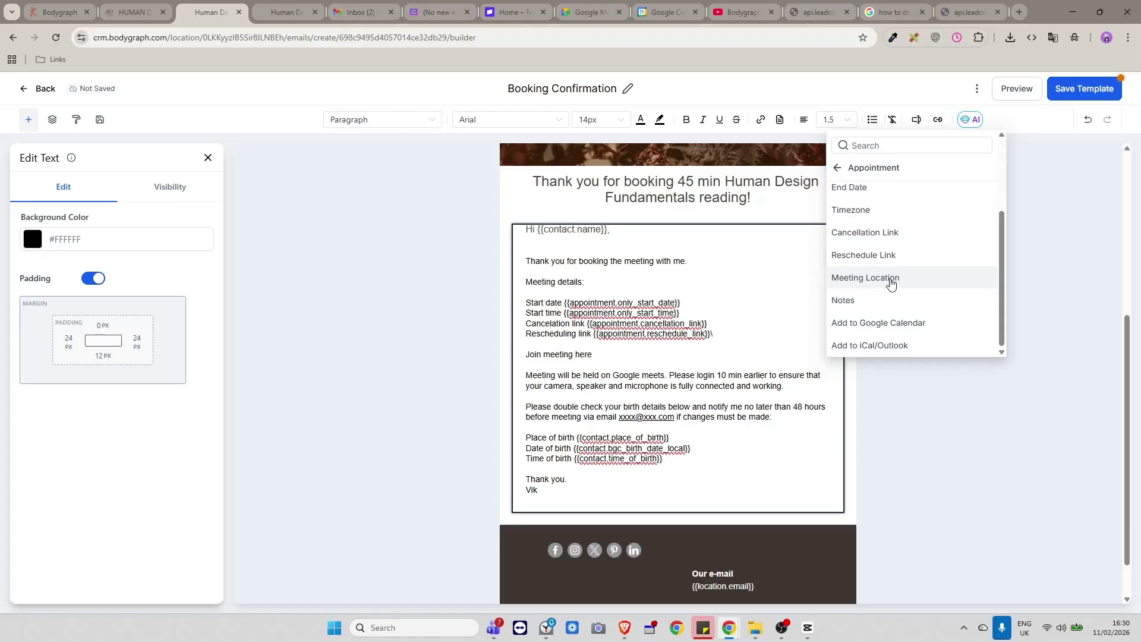
left_click(889, 280)
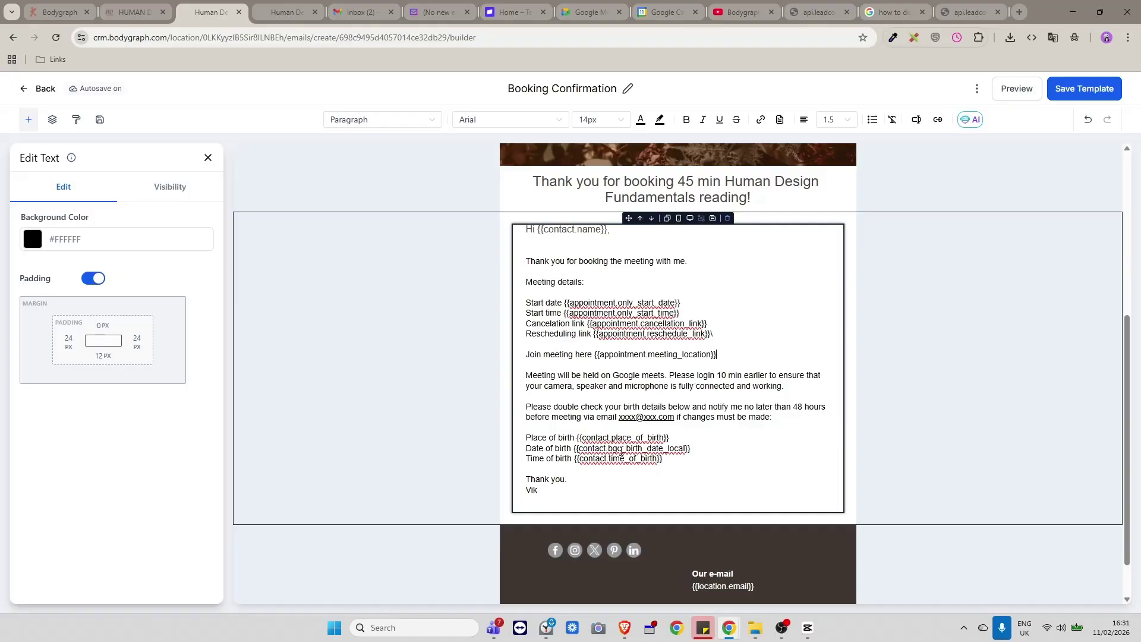
left_click_drag(699, 450, 574, 449)
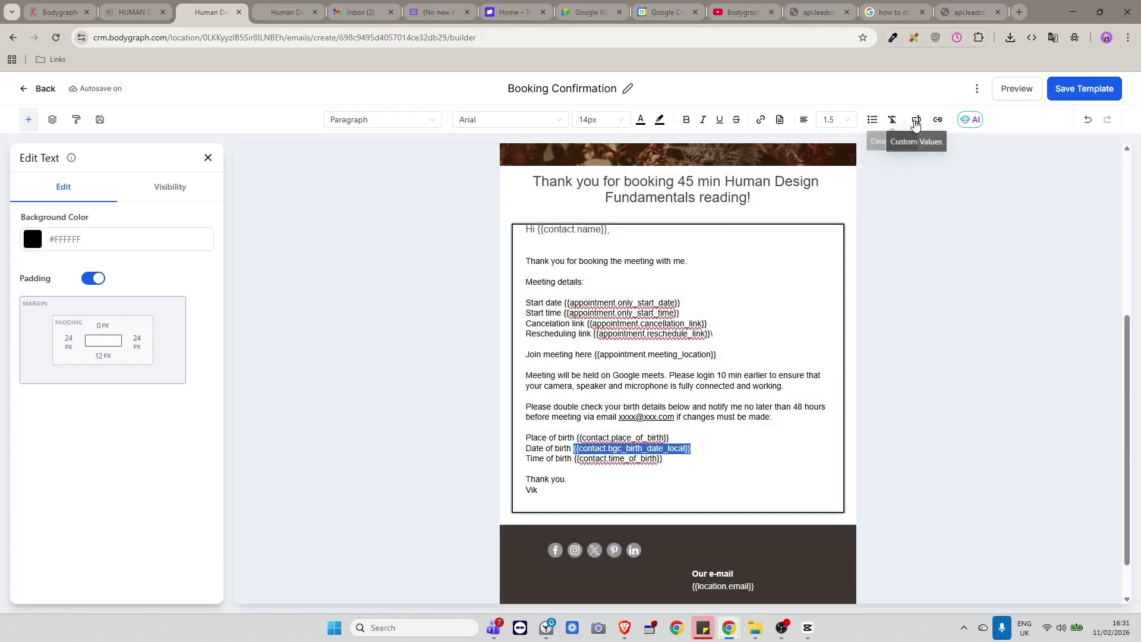
Look through the merge fields list, close it, and save the Booking Confirmation template.
left_click(916, 122)
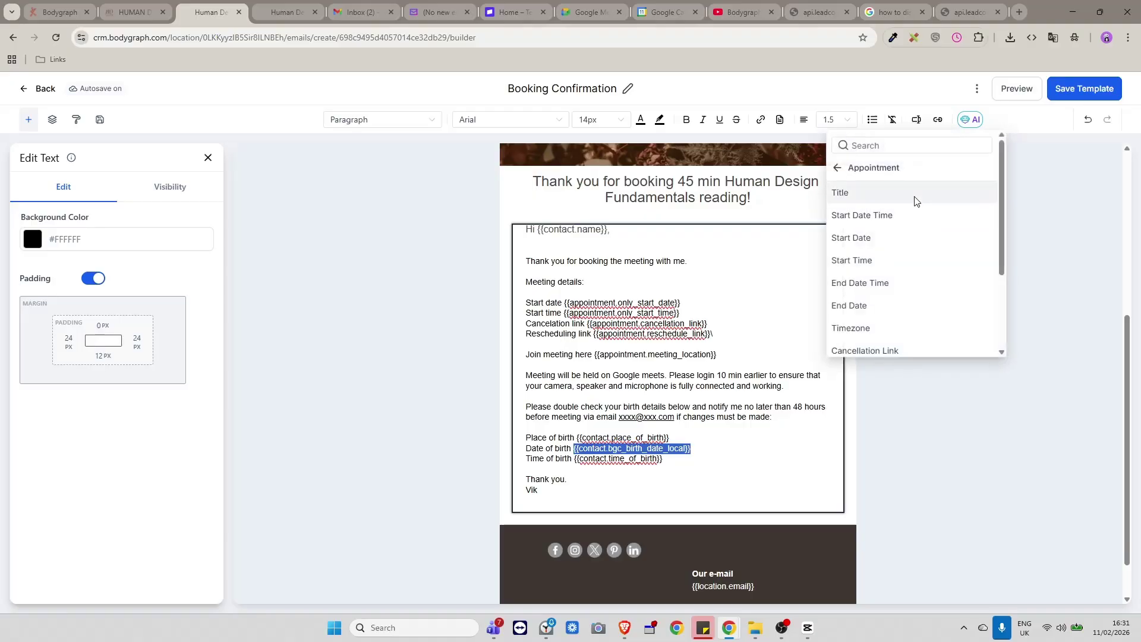
scroll(913, 203, "down", 3)
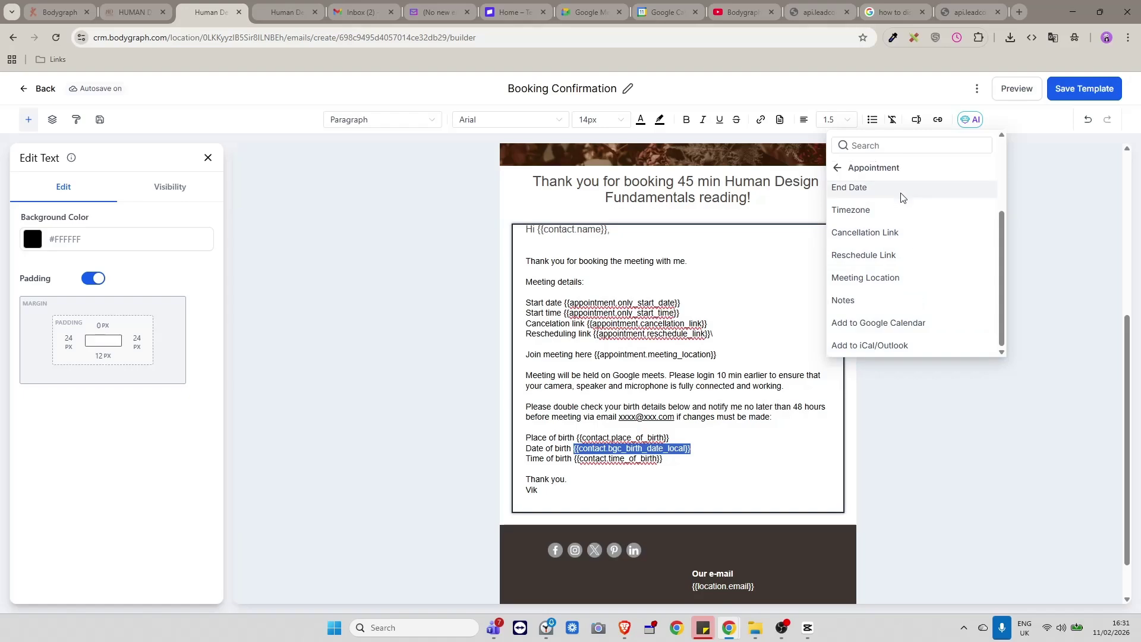
scroll(910, 268, "up", 3)
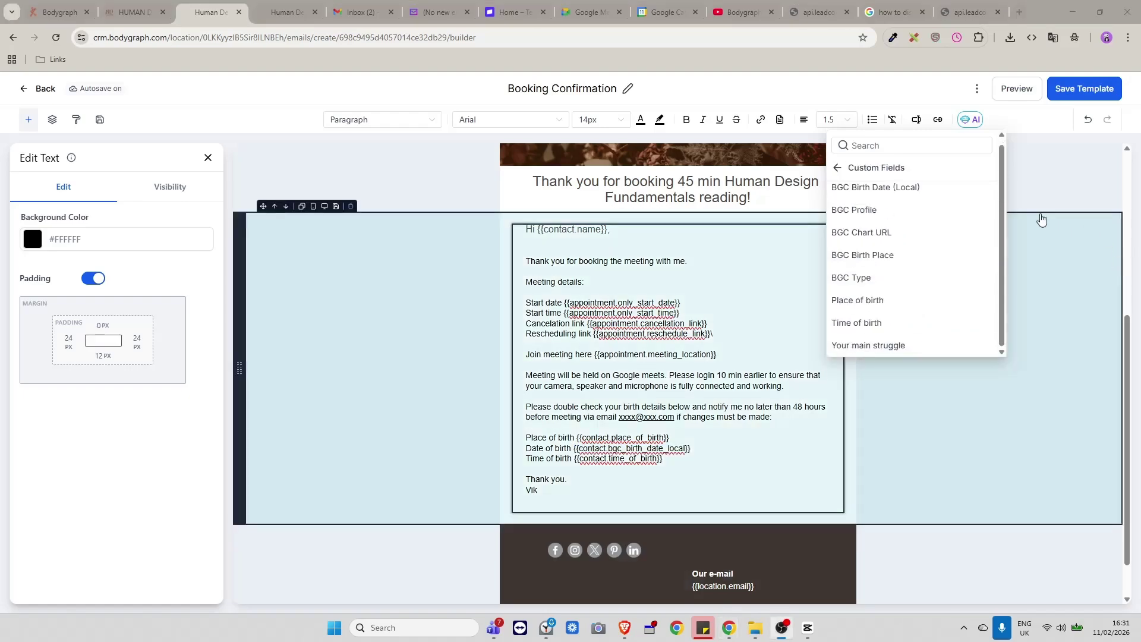
scroll(880, 240, "up", 1)
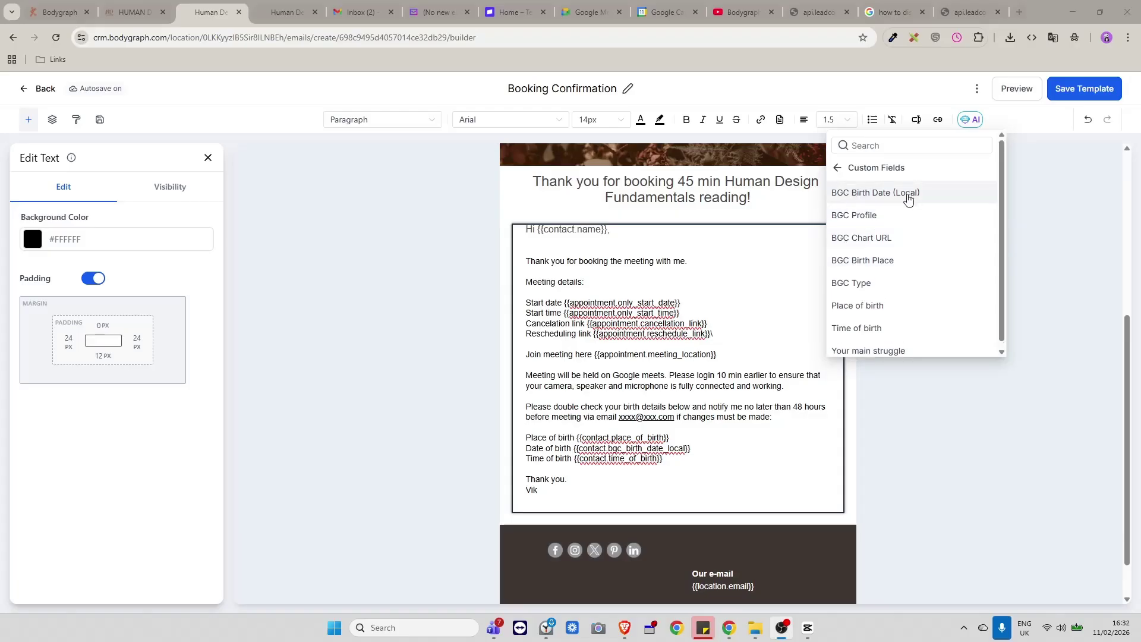
scroll(784, 356, "down", 1)
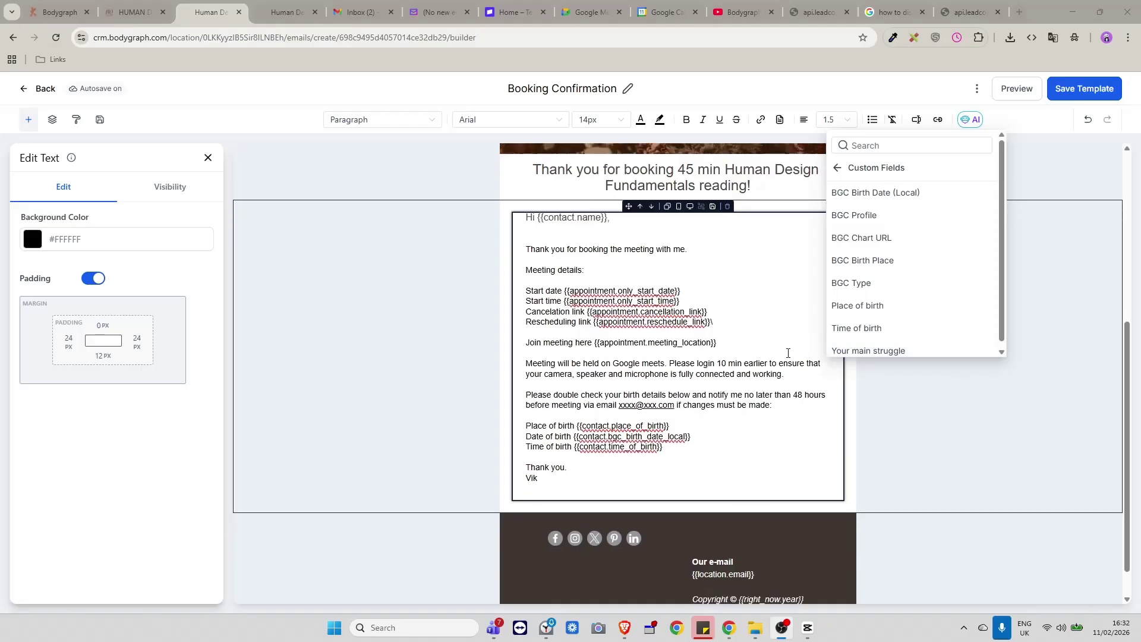
left_click(709, 426)
scroll(709, 426, "up", 1)
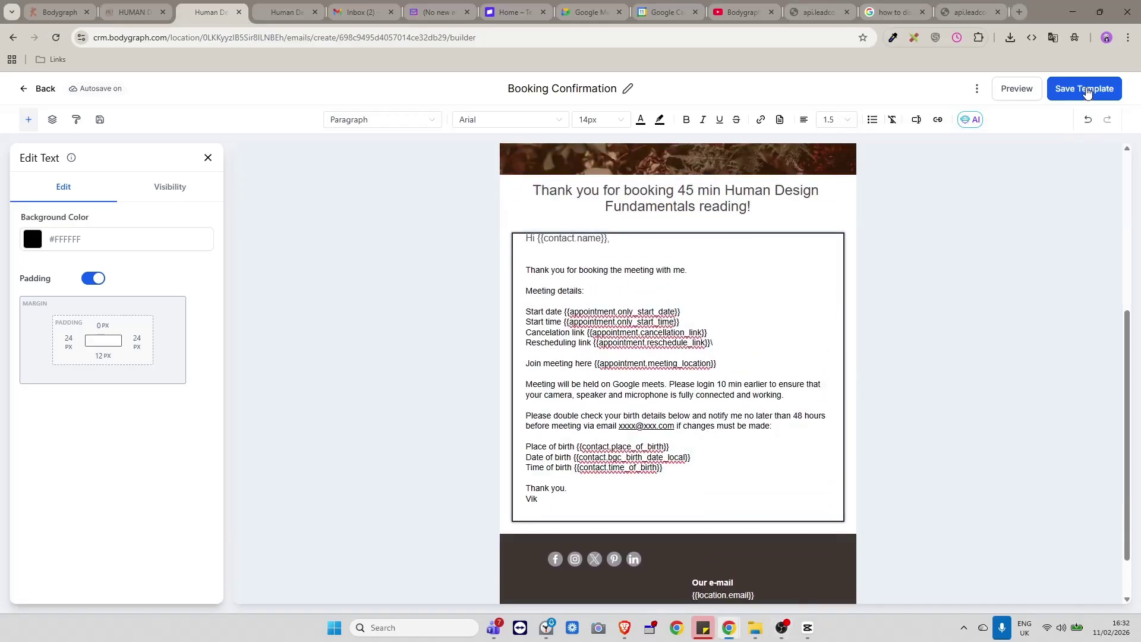
left_click(1099, 88)
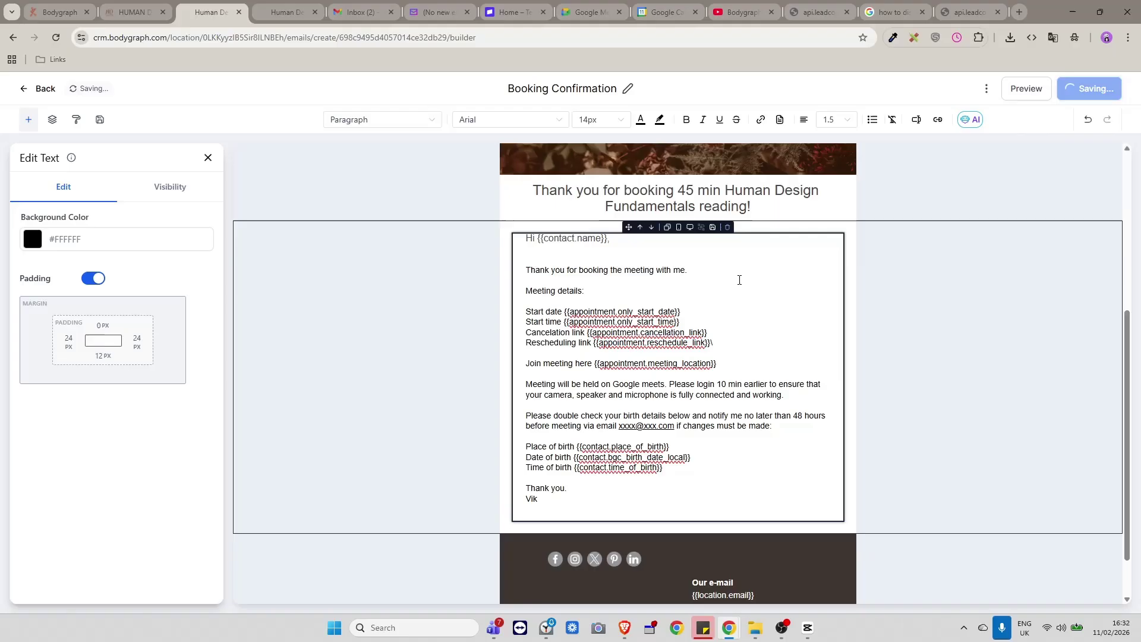
left_click(291, 12)
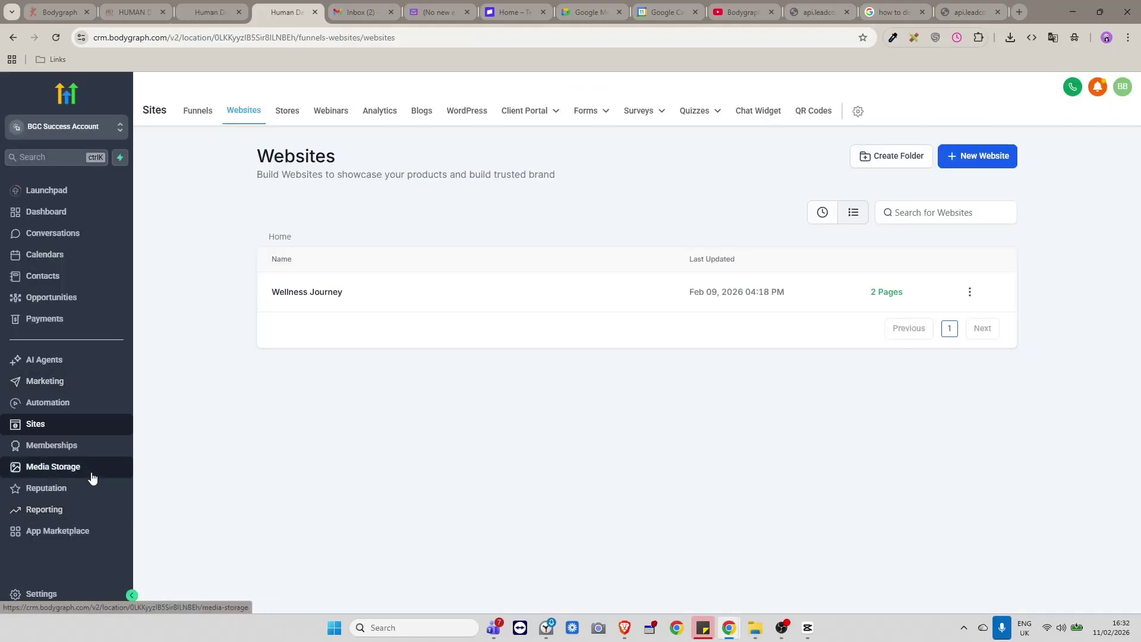
left_click(47, 602)
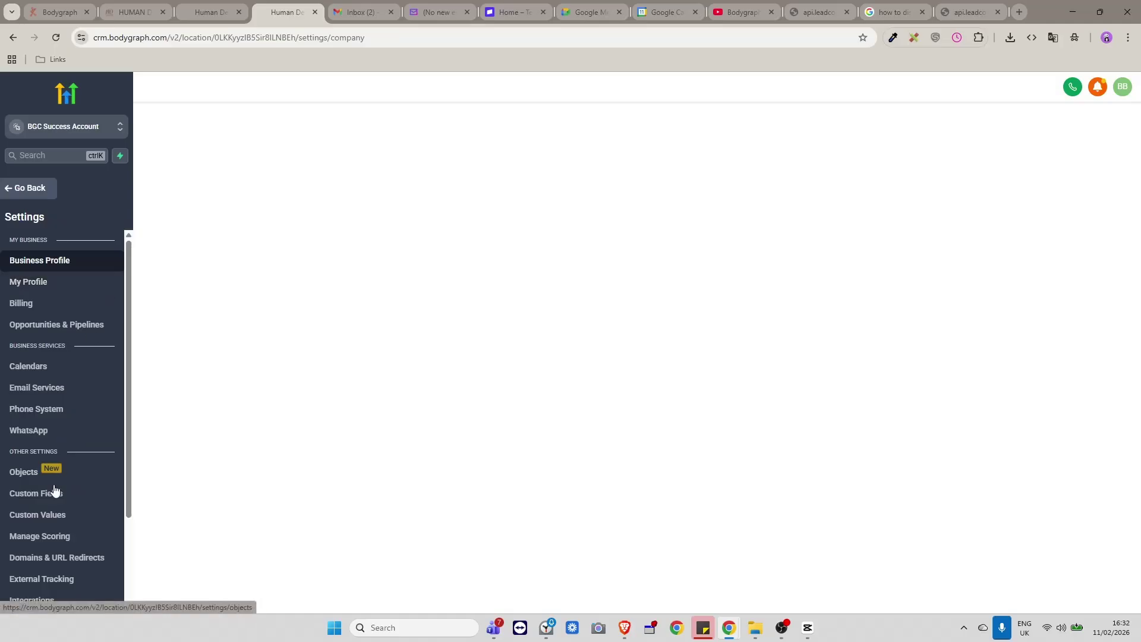
left_click(46, 523)
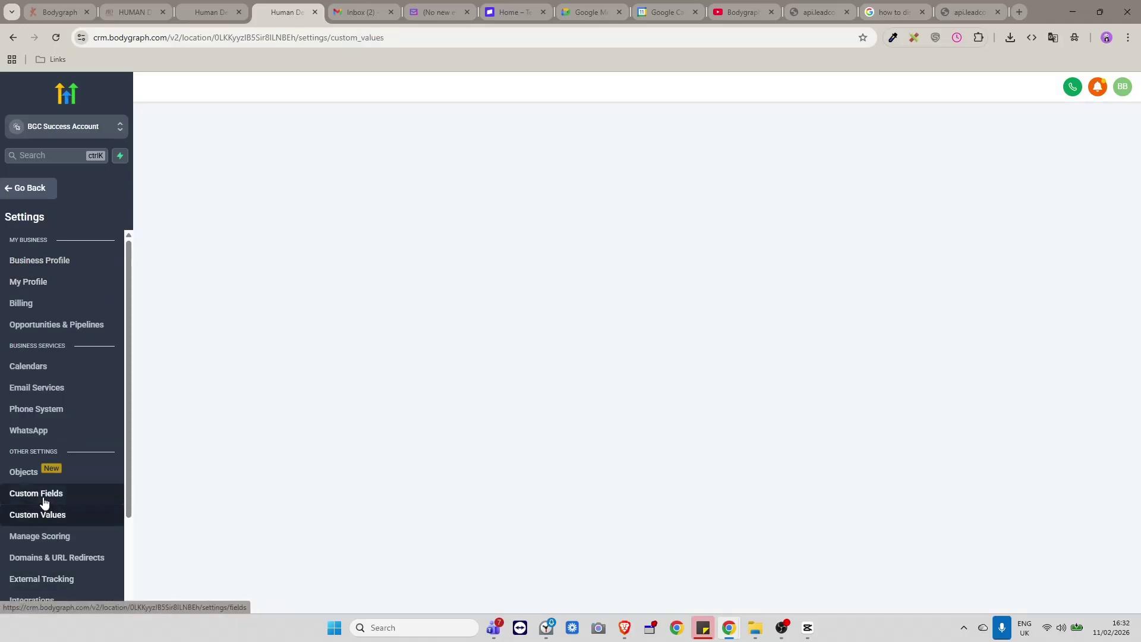
left_click(65, 494)
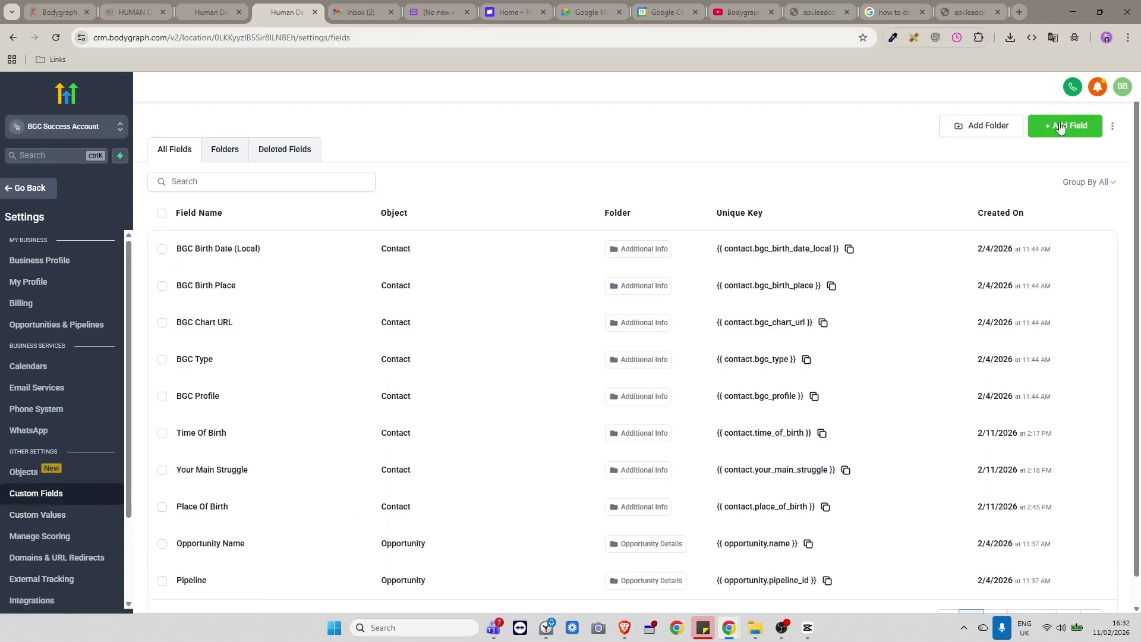
left_click(1061, 126)
left_click(347, 256)
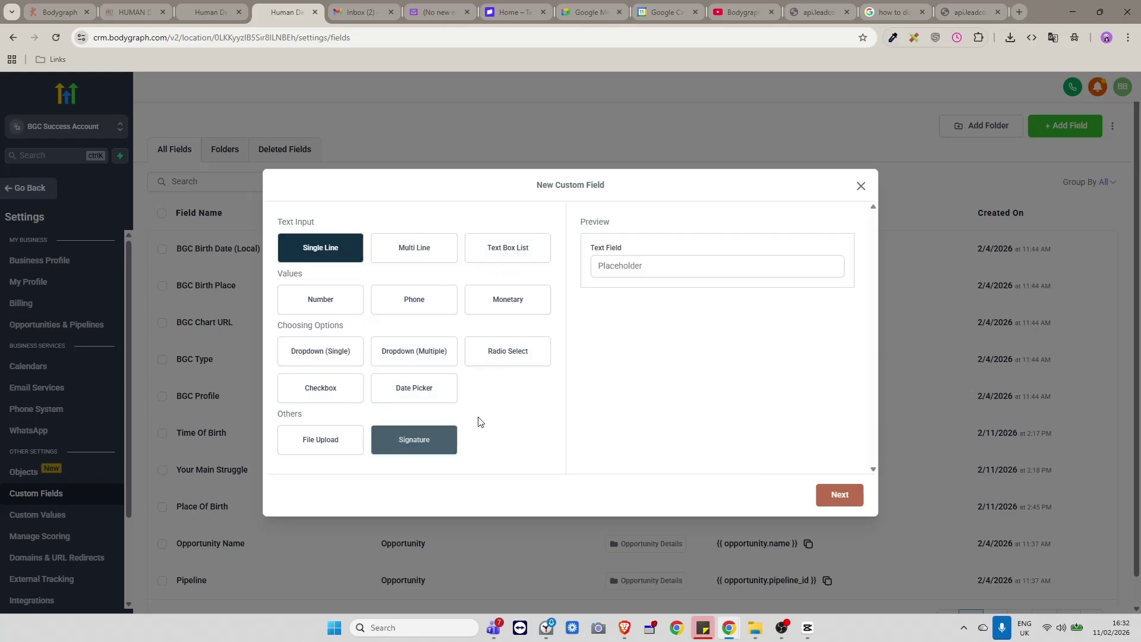
left_click(444, 393)
left_click(851, 496)
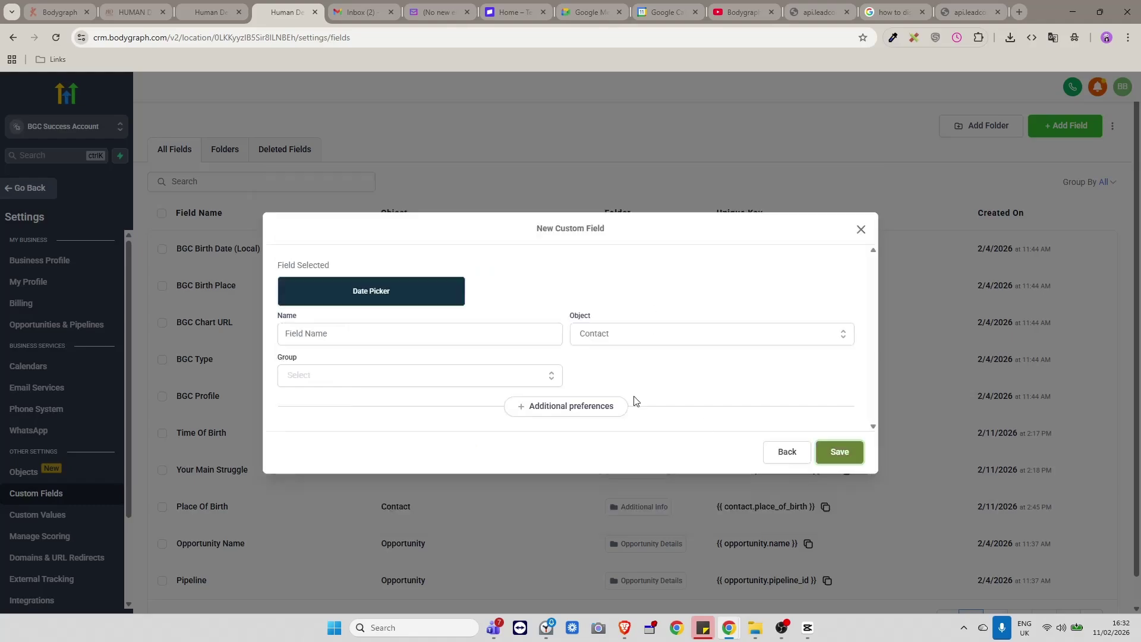
left_click(362, 335)
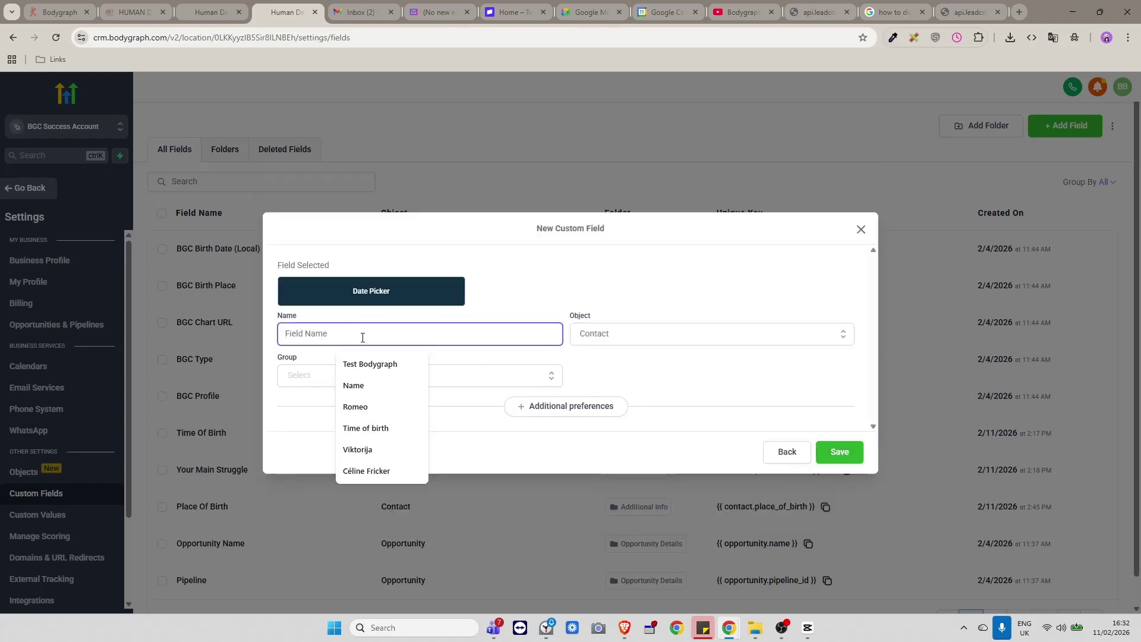
type("Date of birth")
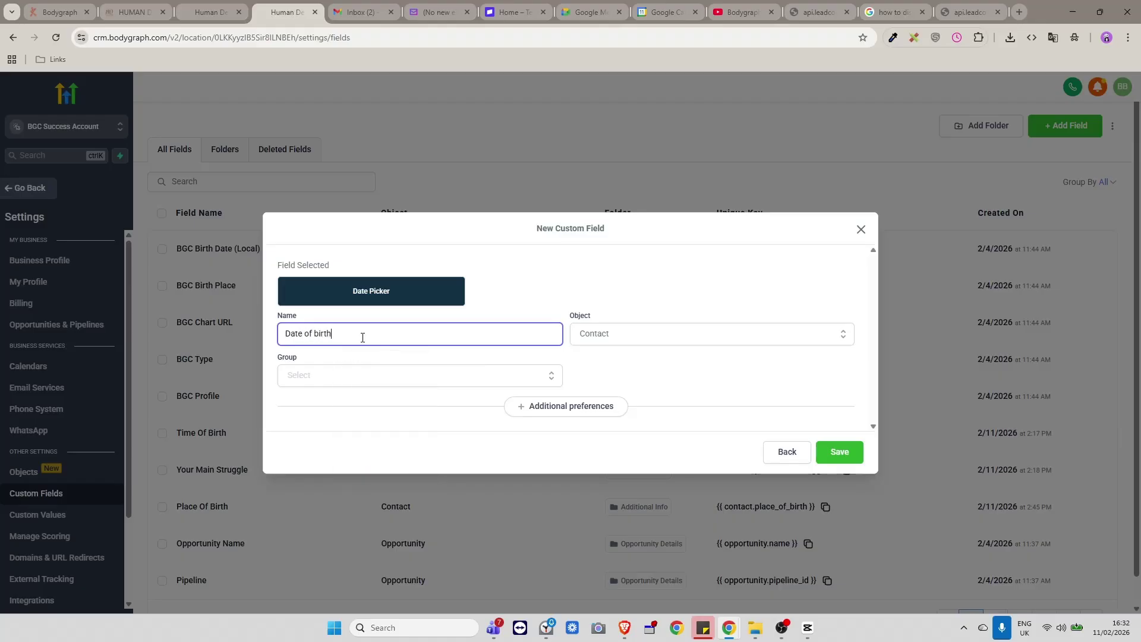
left_click(330, 375)
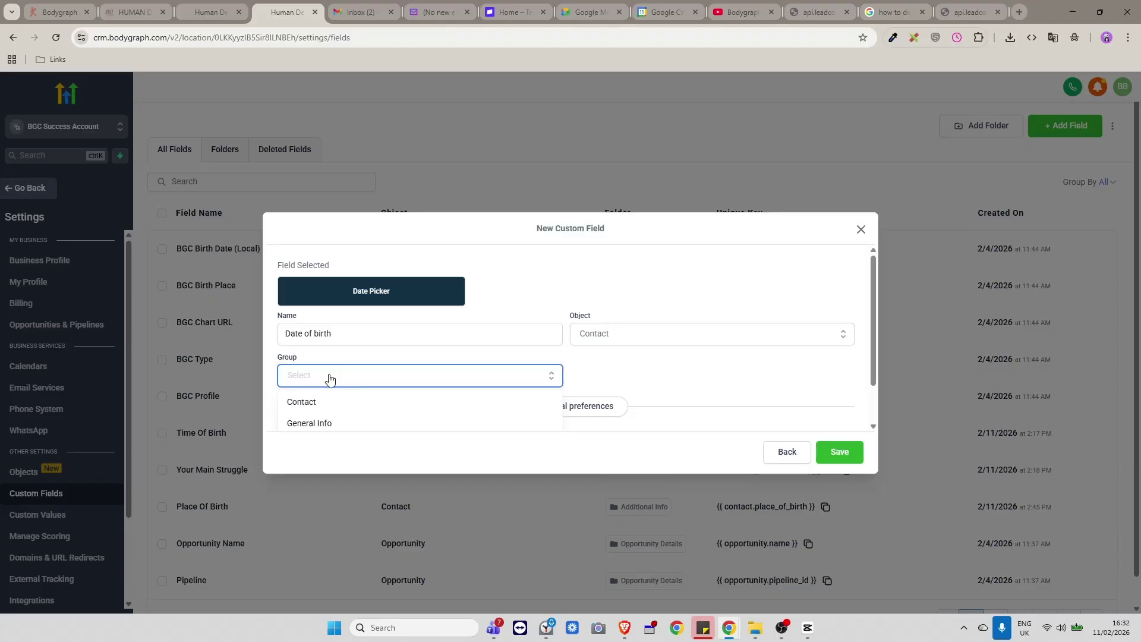
left_click(624, 374)
left_click(359, 377)
scroll(353, 402, "down", 1)
left_click(327, 397)
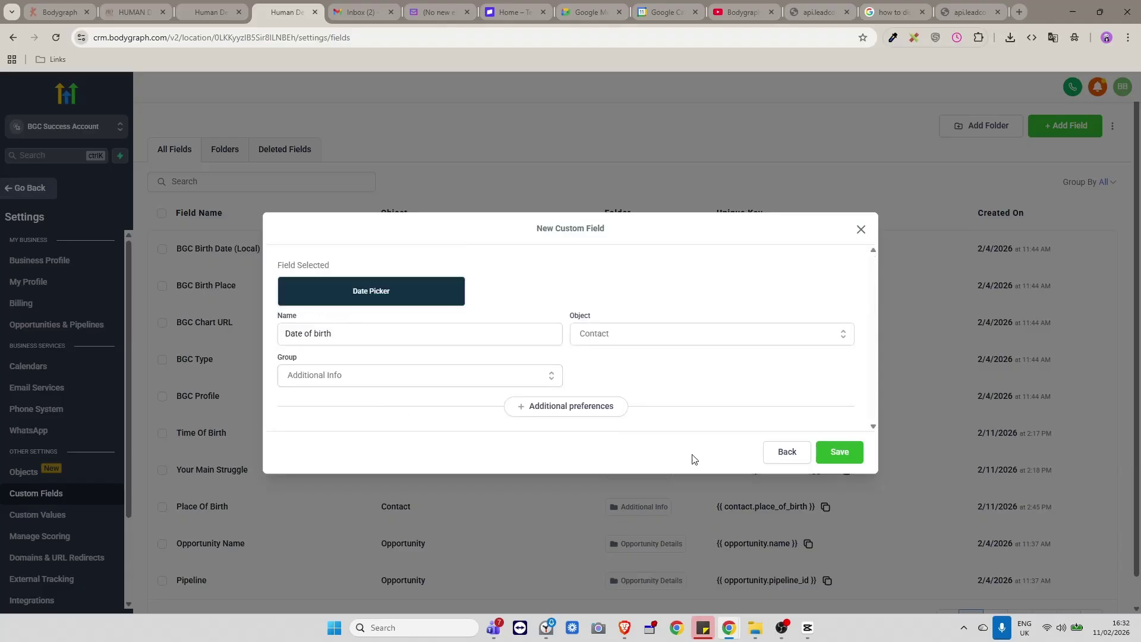
left_click(839, 452)
key("Escape")
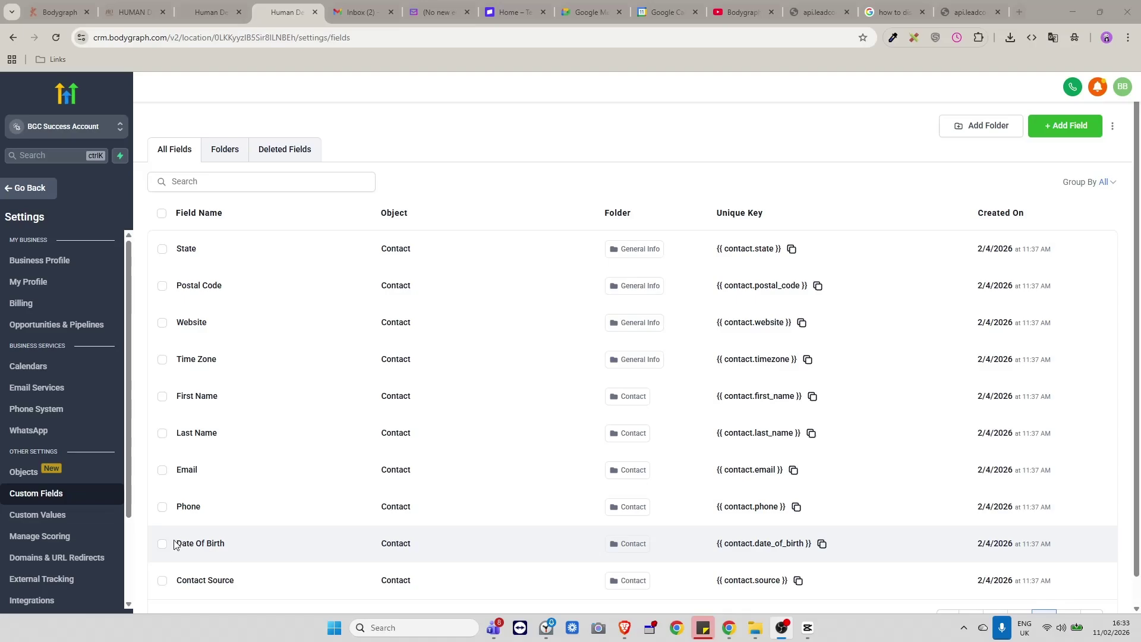
left_click_drag(176, 541, 852, 551)
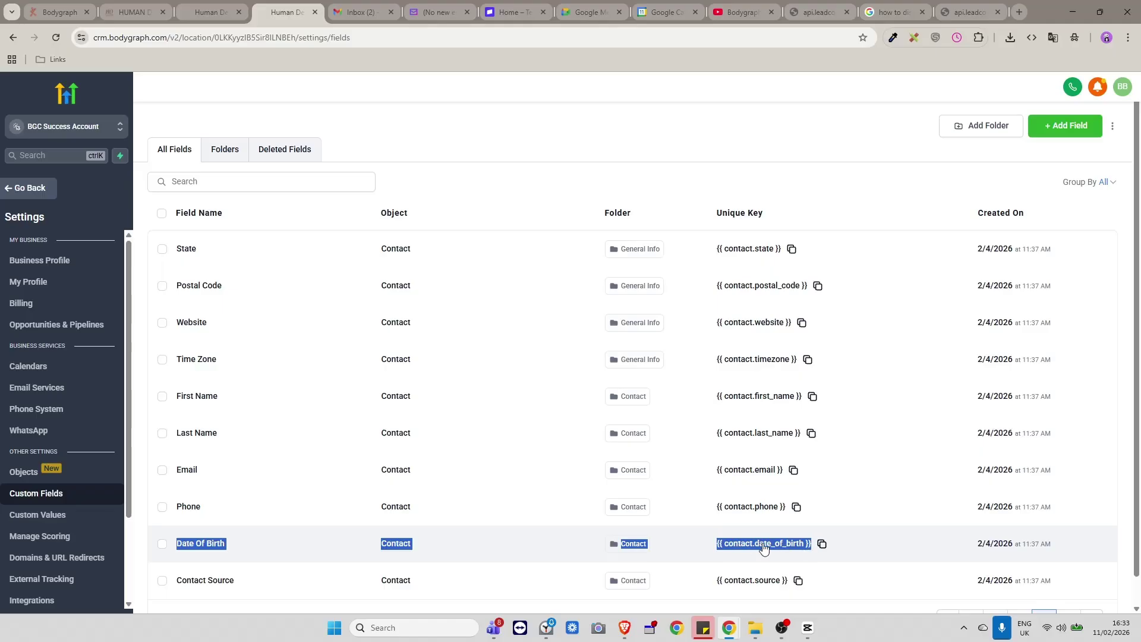
left_click(34, 189)
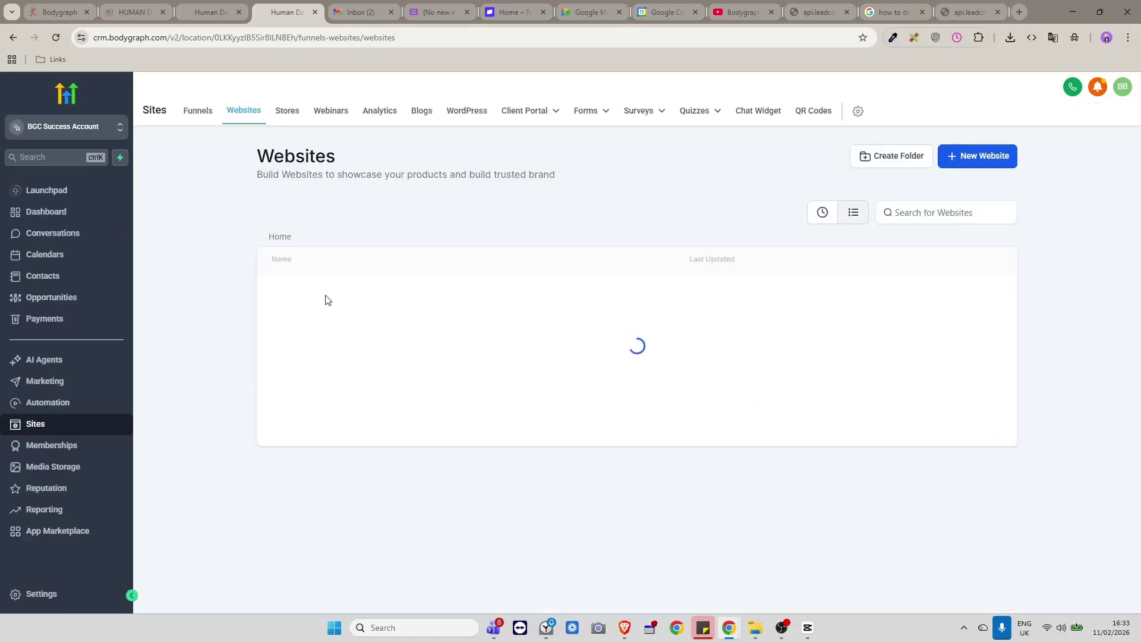
Open the 45 min Fundamentals reading form and delete its Date Of Birth field.
mouse_move(603, 110)
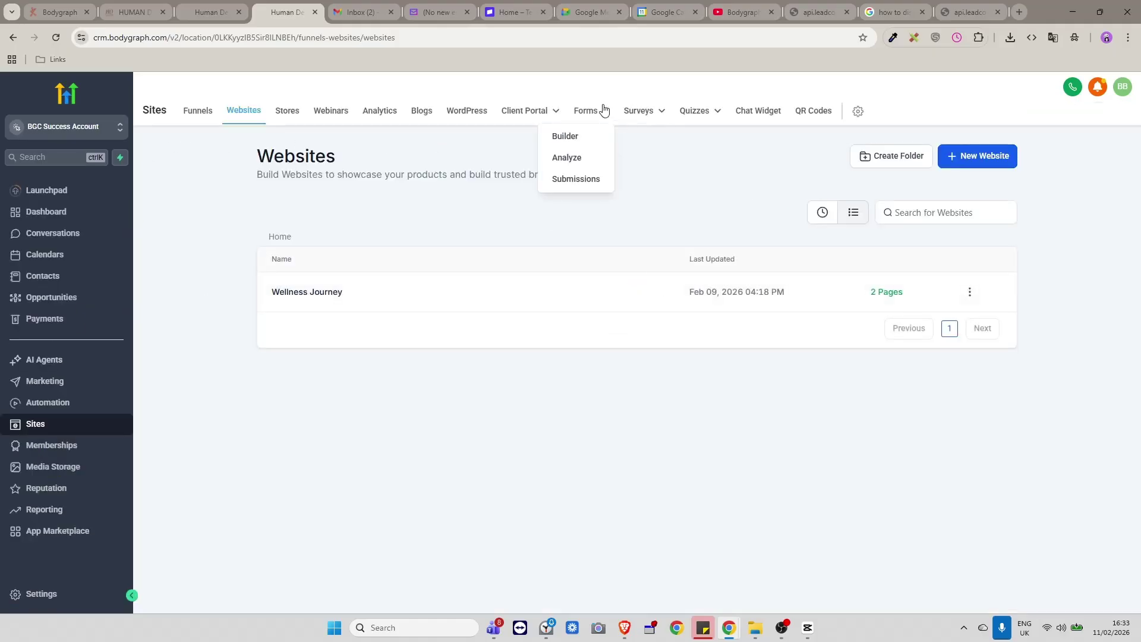
left_click(565, 136)
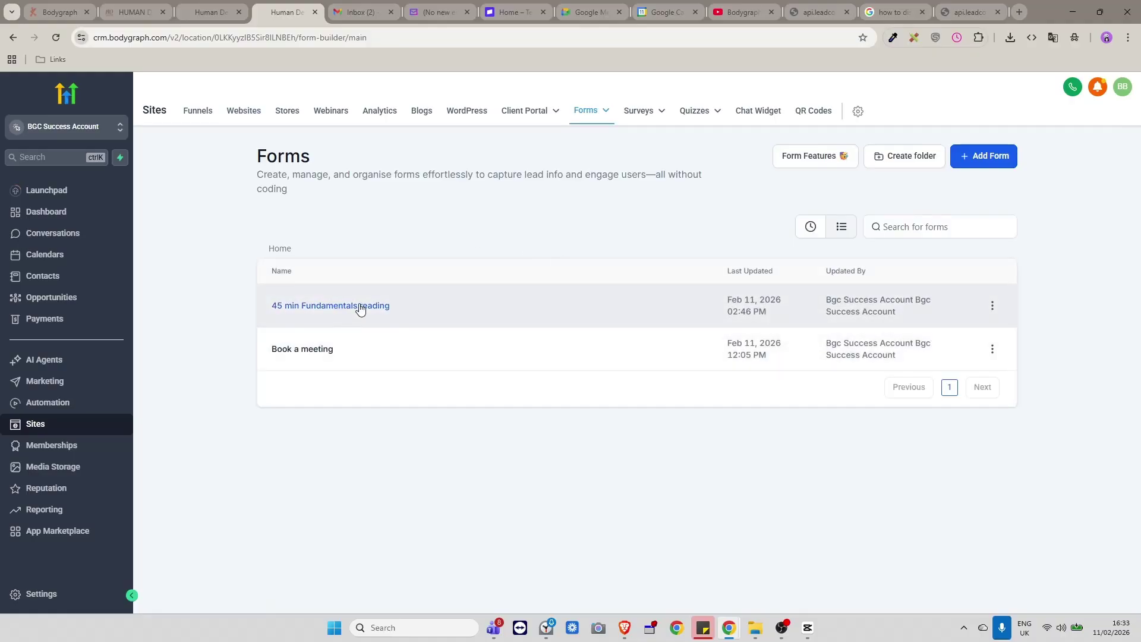
left_click(359, 306)
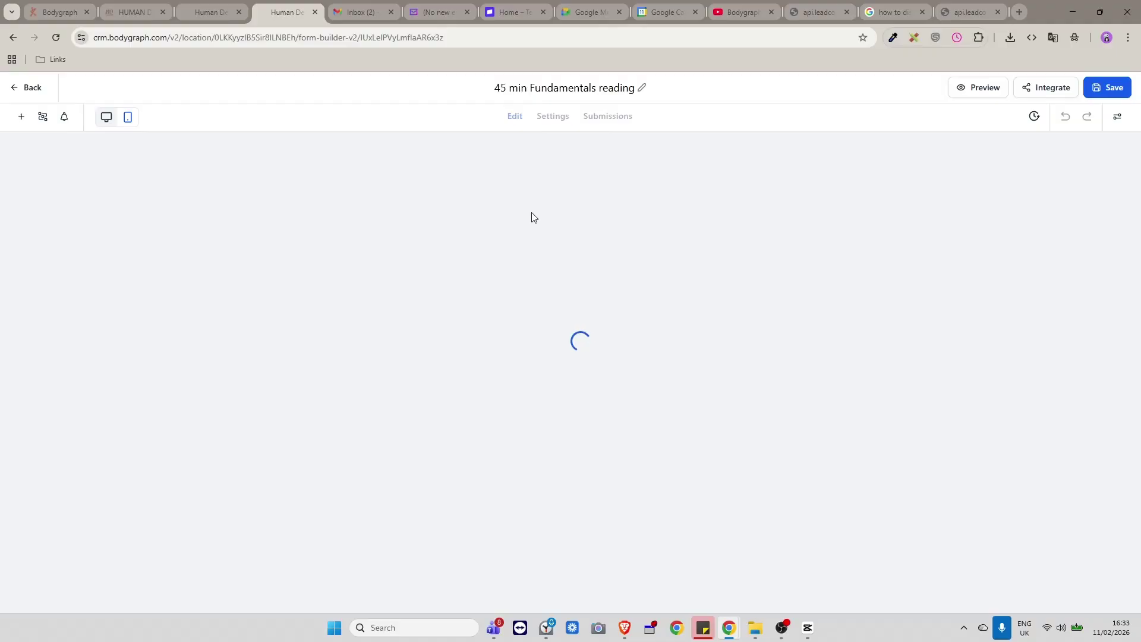
scroll(616, 327, "down", 4)
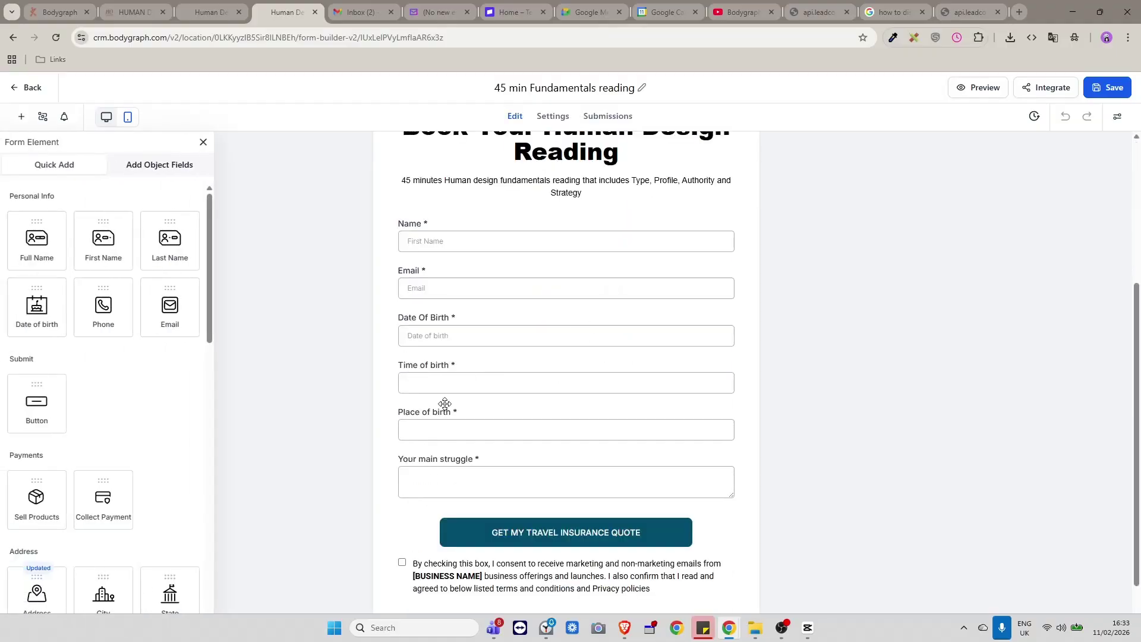
left_click(471, 324)
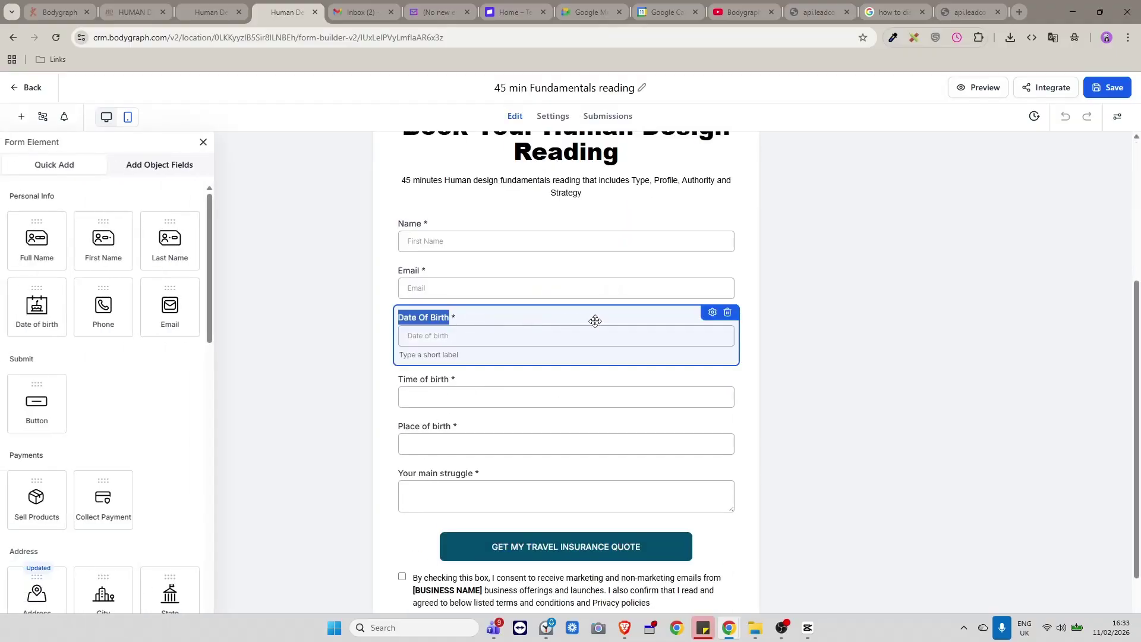
left_click(726, 313)
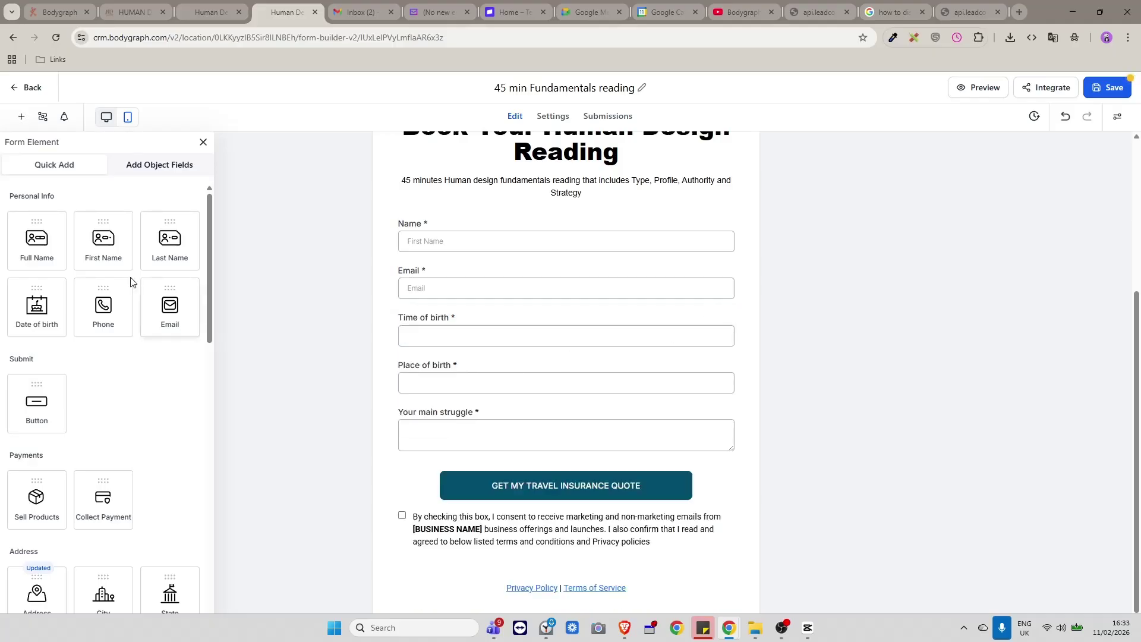
Add the contact Date Of Birth field below Time of birth, make it required, and save the form.
scroll(153, 324, "down", 6)
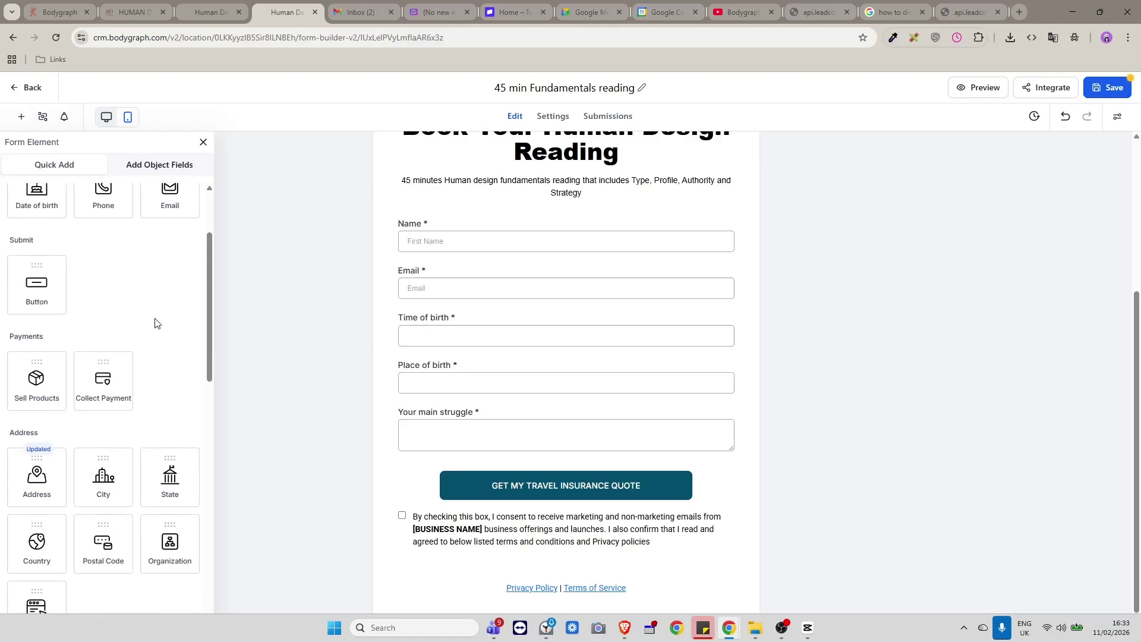
scroll(144, 360, "down", 4)
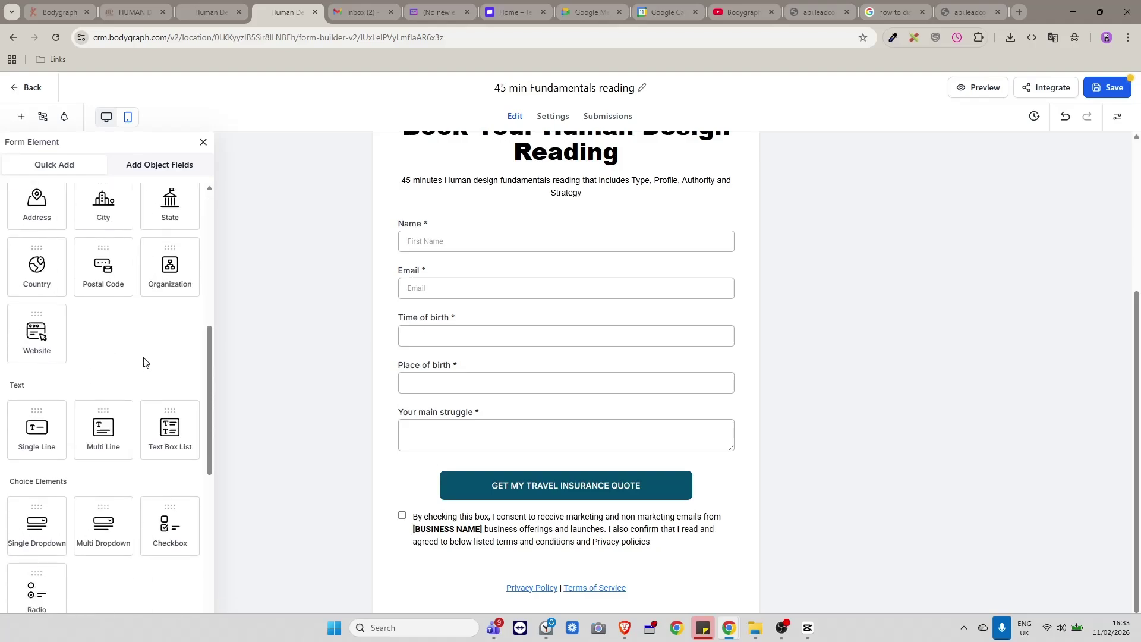
scroll(145, 474, "down", 2)
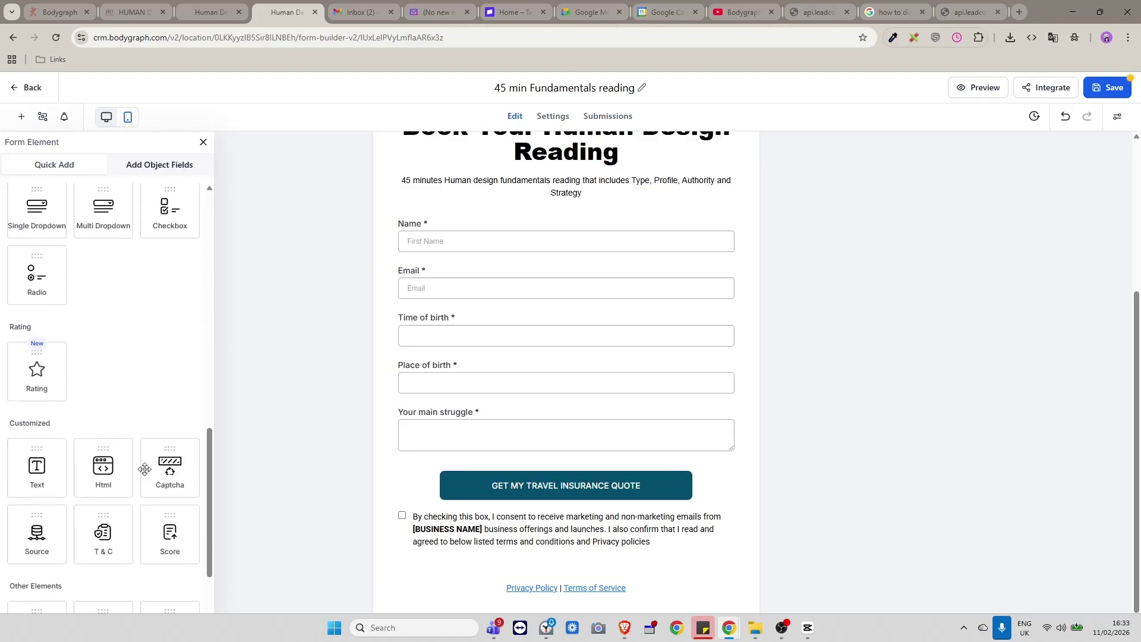
scroll(148, 422, "down", 3)
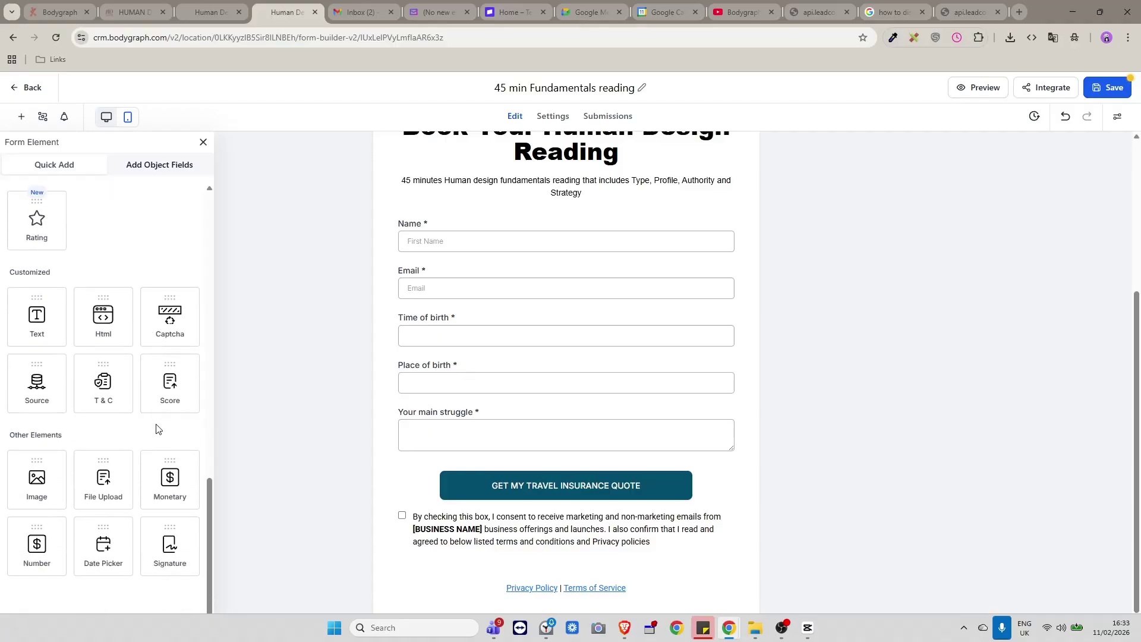
left_click(153, 164)
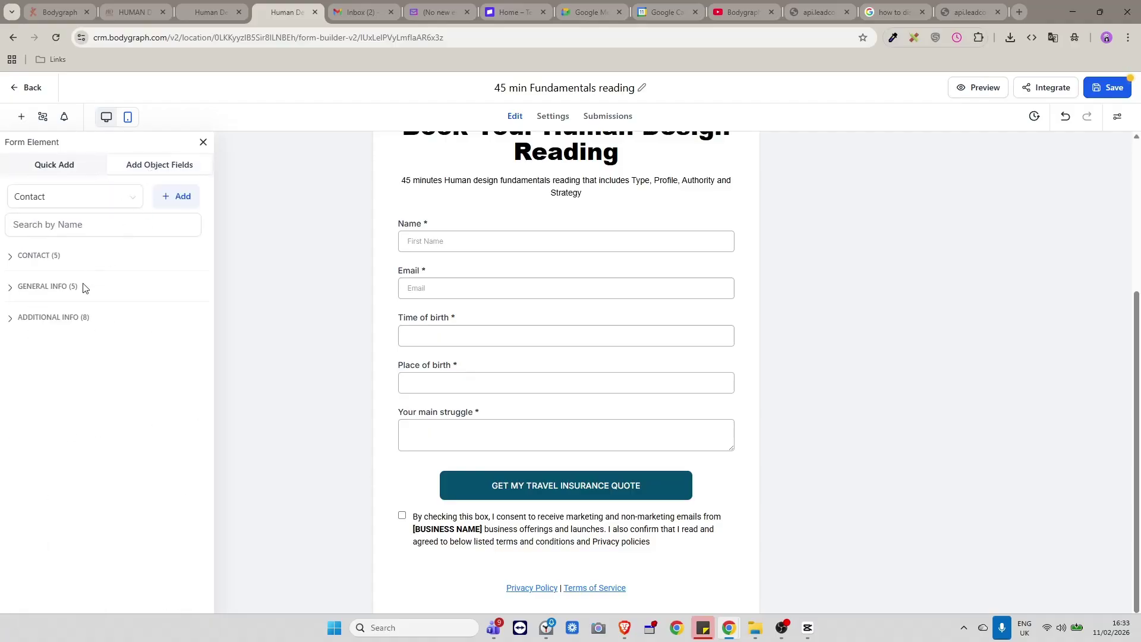
left_click(13, 259)
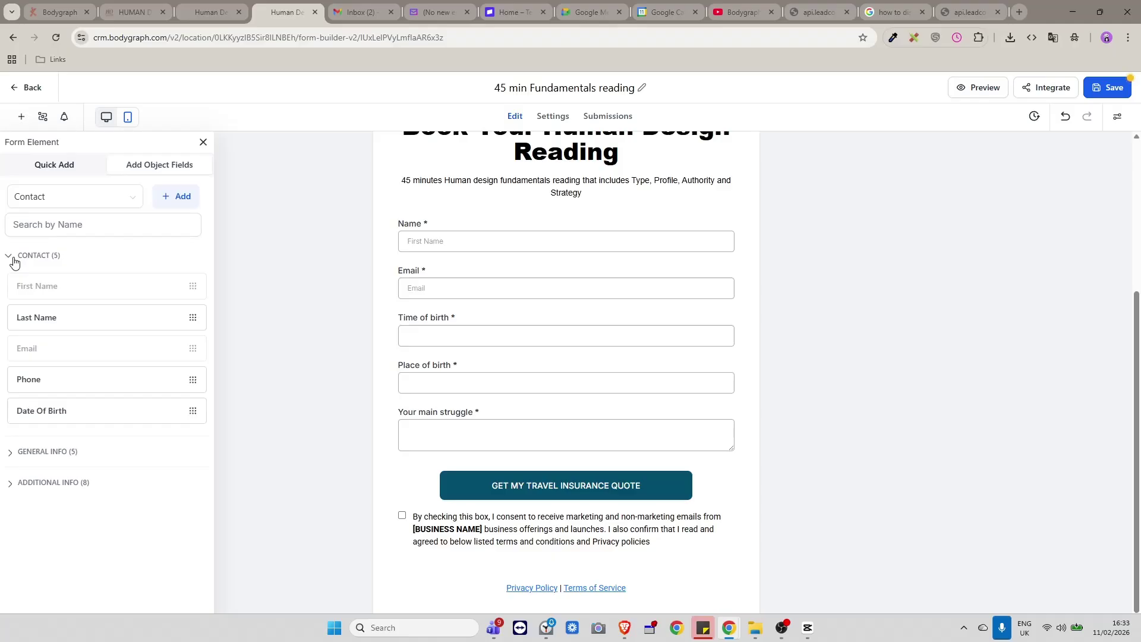
left_click_drag(57, 410, 478, 323)
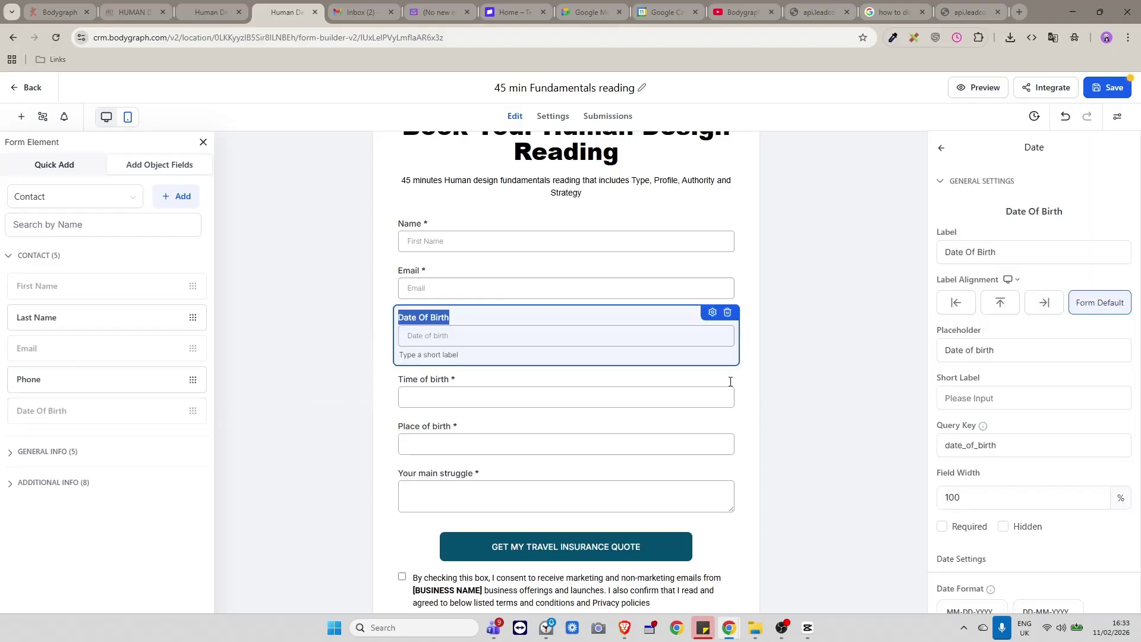
left_click(941, 527)
left_click(1101, 89)
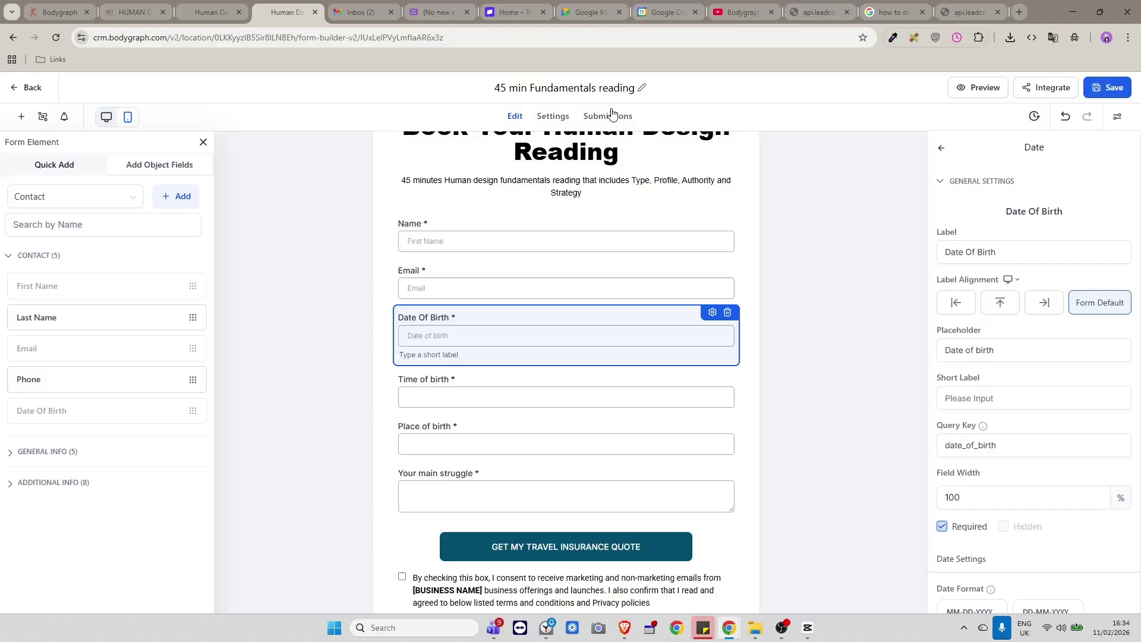
left_click(15, 89)
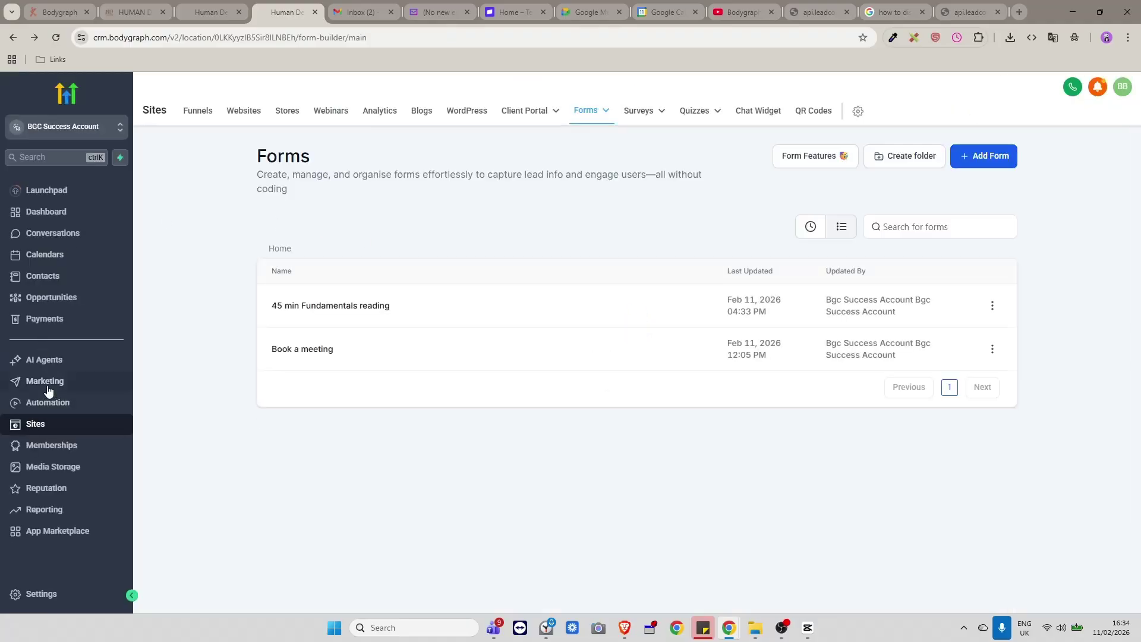
Open the Booking Confirmation template under Marketing > Emails > Templates.
left_click(47, 382)
left_click(287, 113)
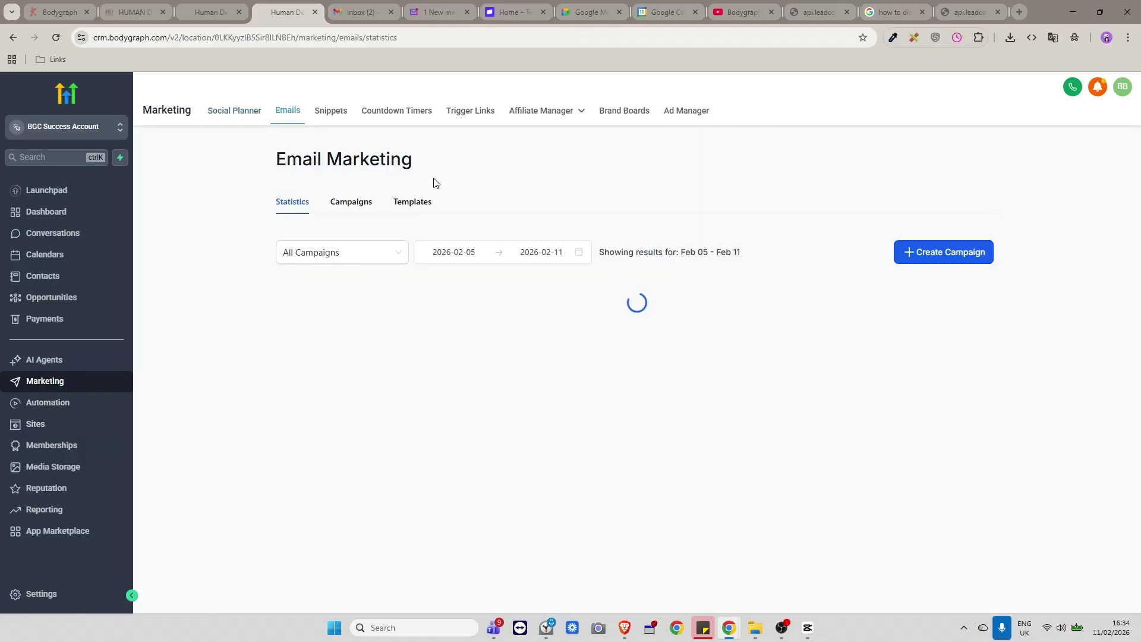
left_click(418, 207)
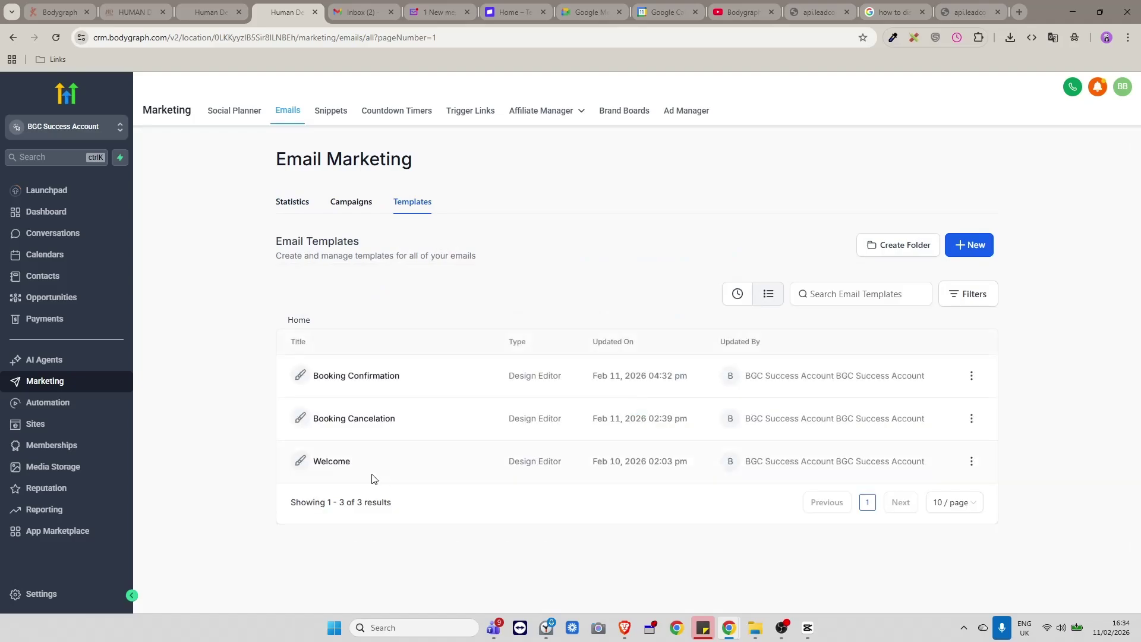
left_click(365, 380)
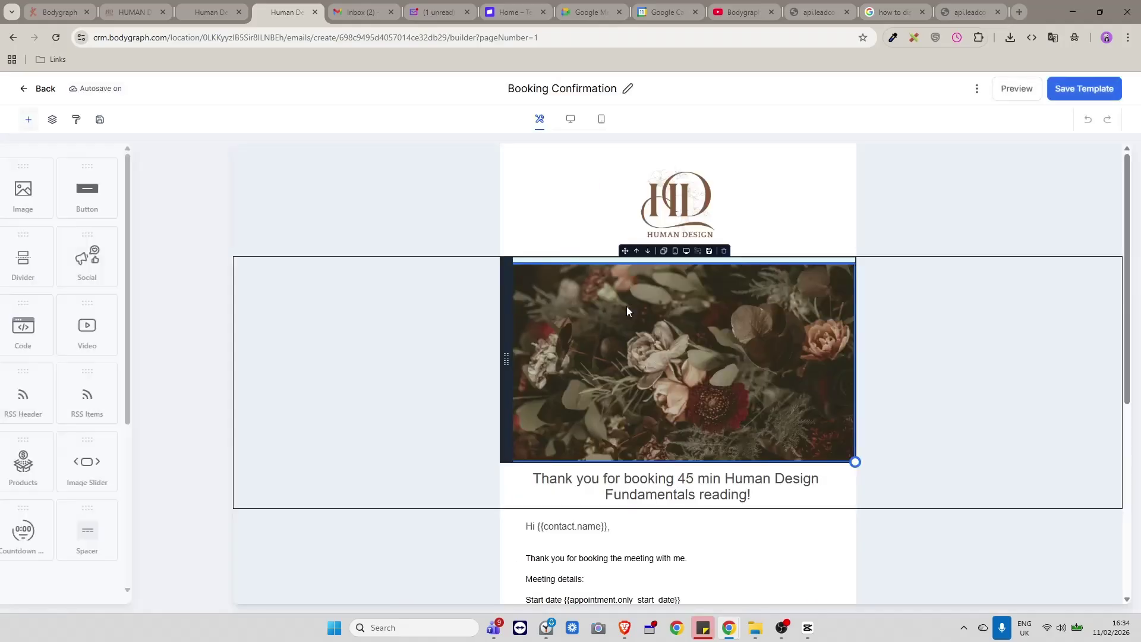
Replace the old birth date tag with the Contact > Date of Birth merge field and save the template.
scroll(630, 406, "down", 3)
scroll(649, 519, "down", 2)
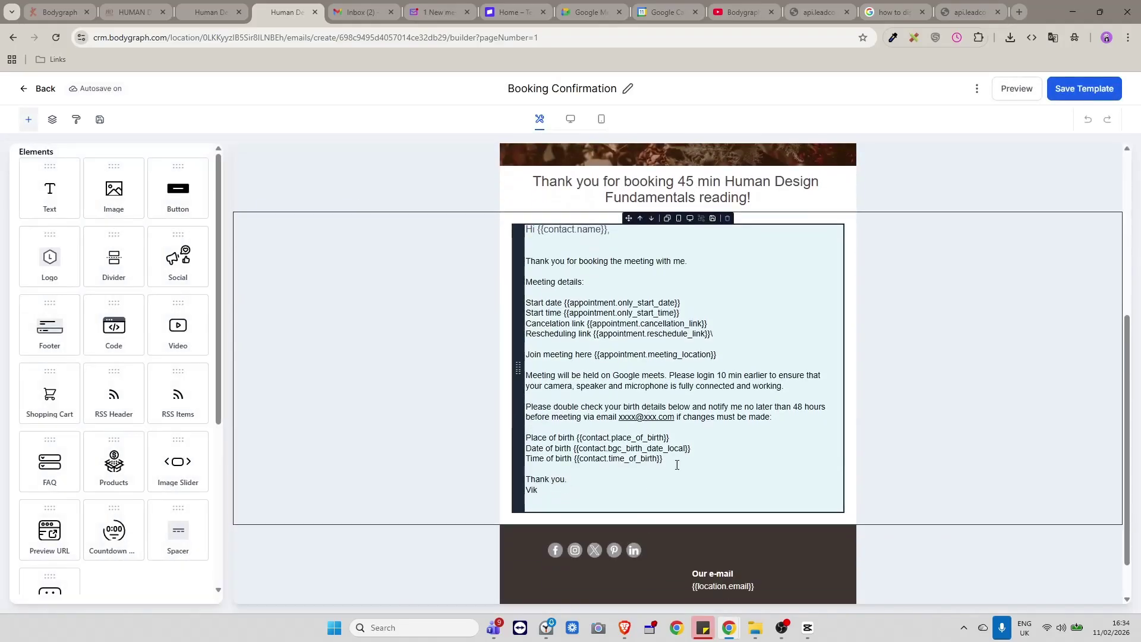
left_click_drag(693, 450, 587, 449)
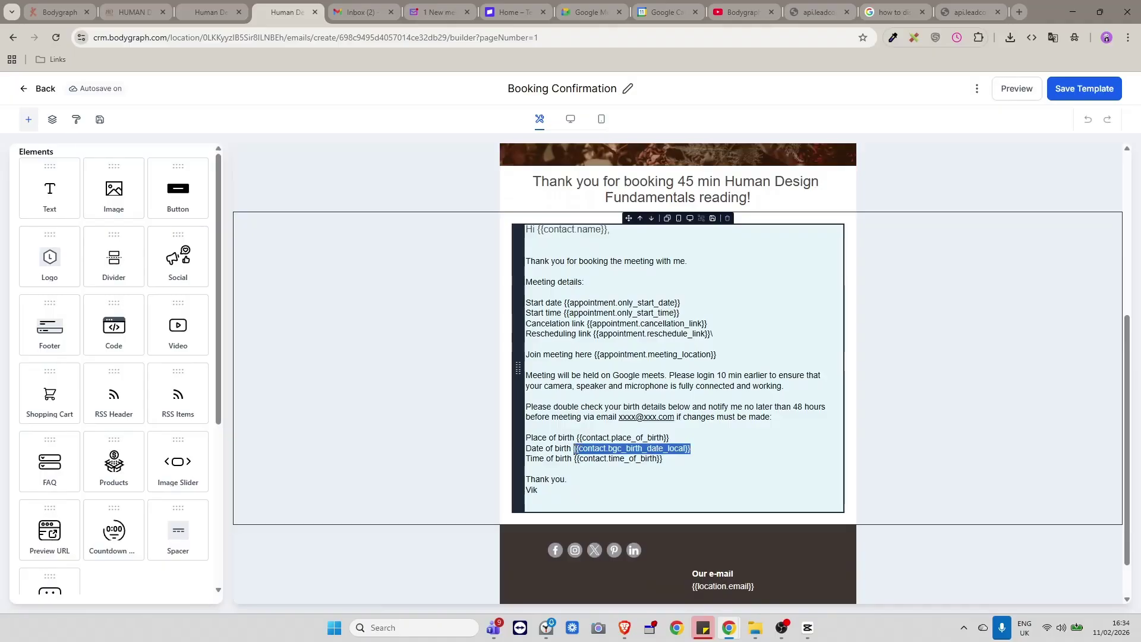
key("Delete")
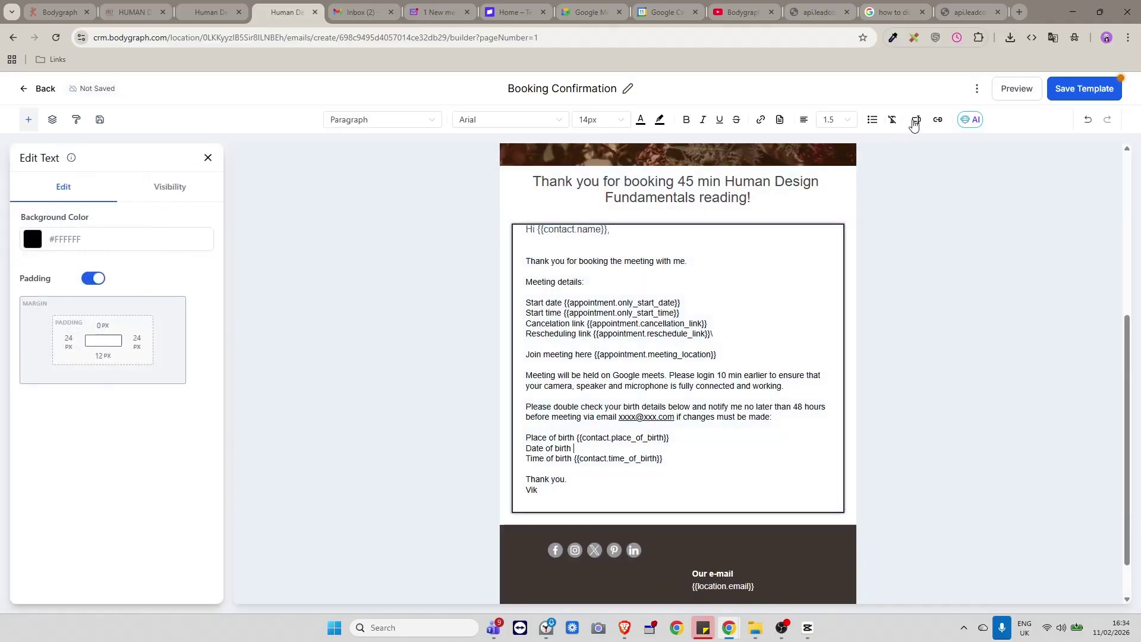
left_click(915, 121)
left_click(919, 173)
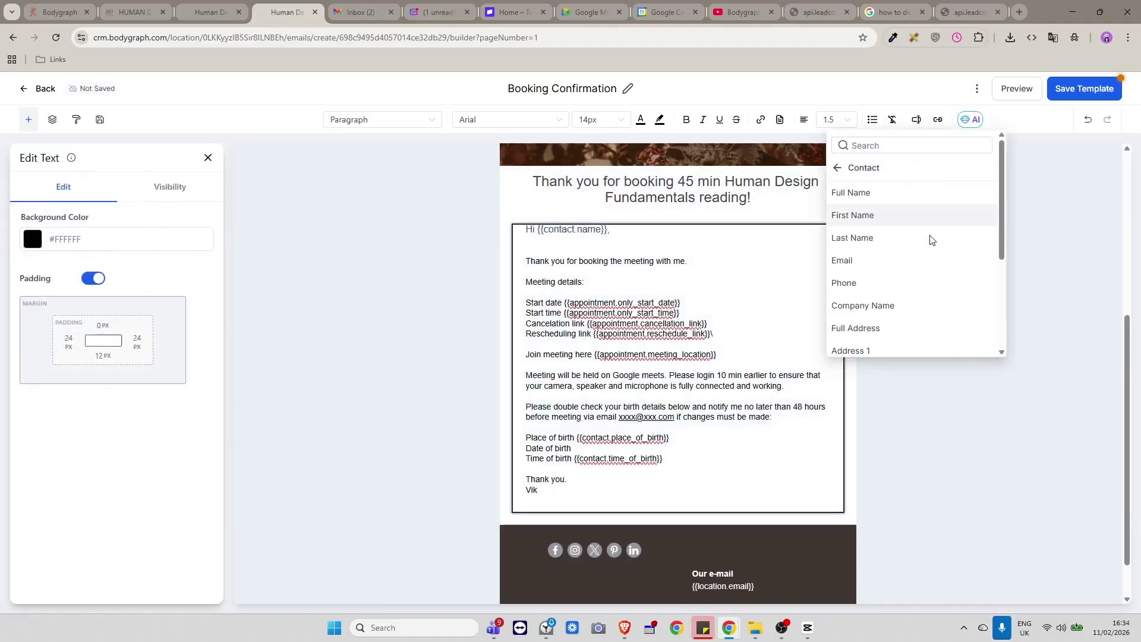
scroll(924, 287, "down", 2)
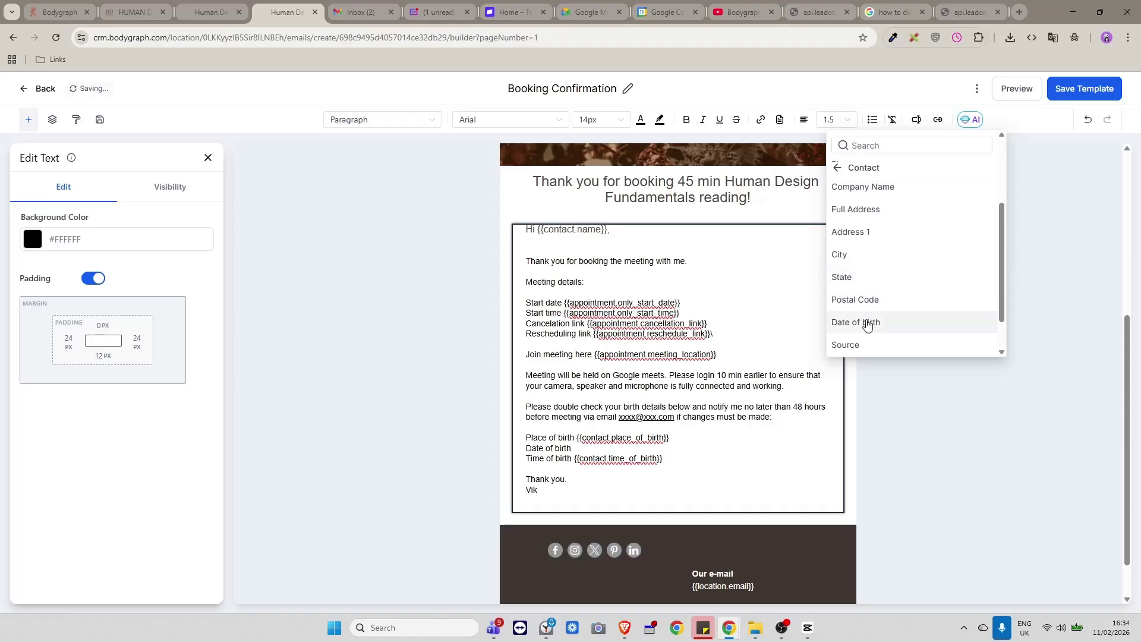
left_click(867, 323)
left_click(1084, 88)
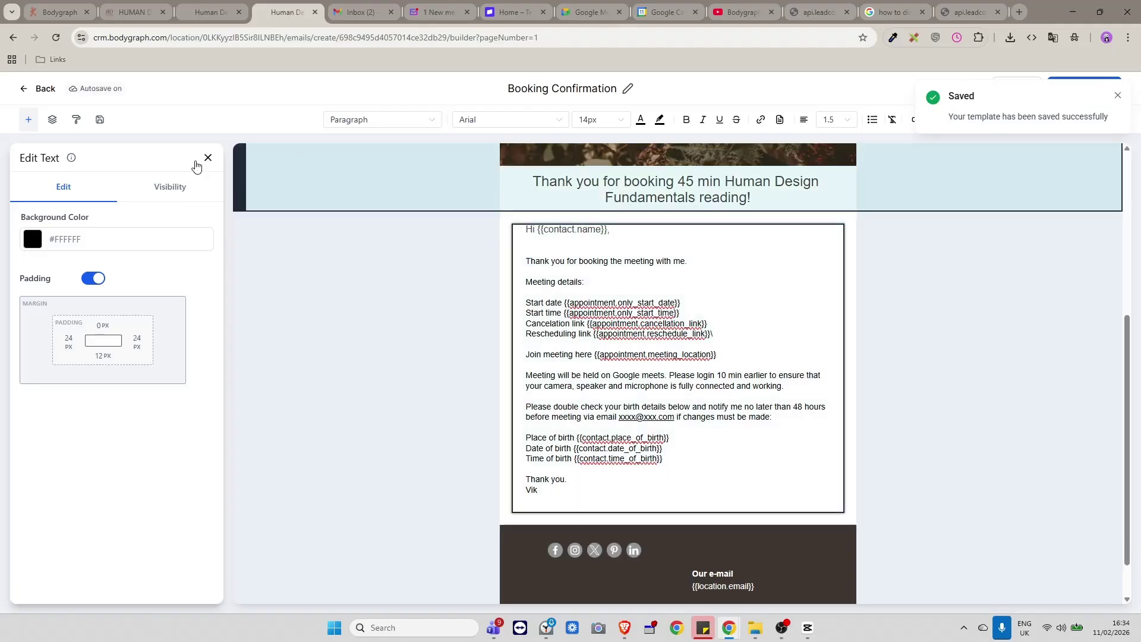
left_click(956, 17)
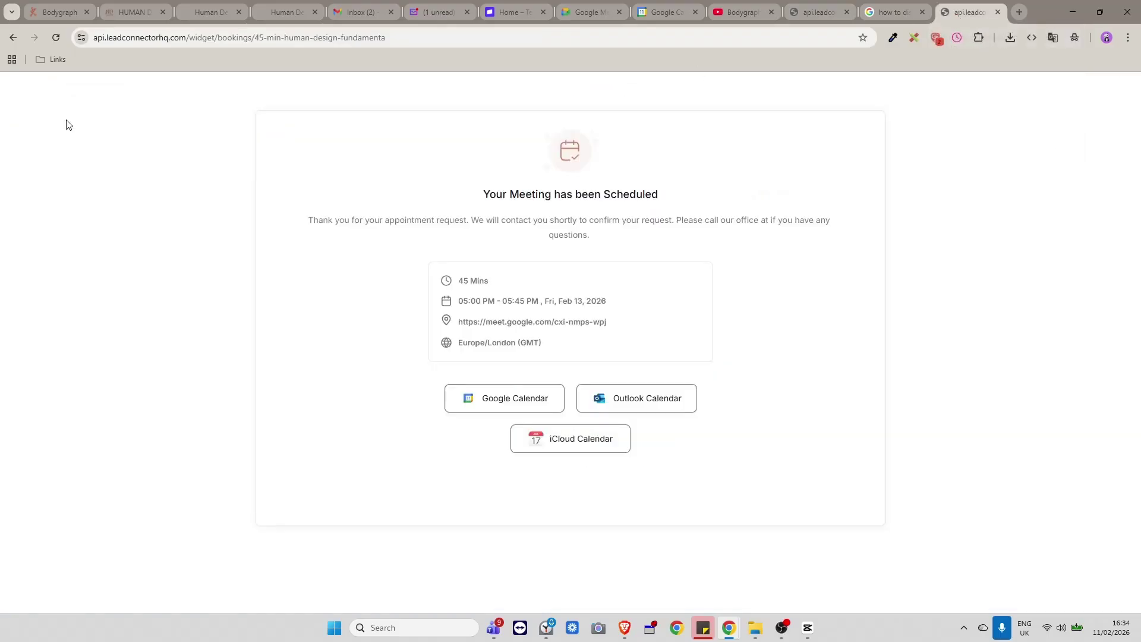
Rebook the 45 min meeting for Wed Feb 11, 2026, 9:00 PM with a corrected postal code.
left_click(56, 40)
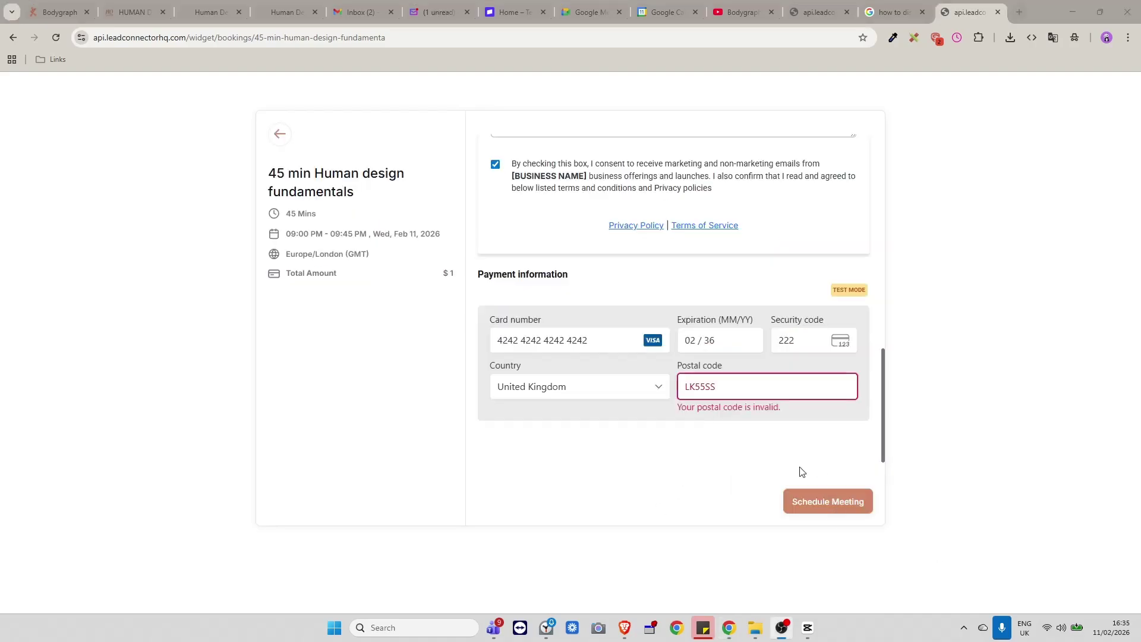
left_click(735, 390)
key("BackSpace")
type("E")
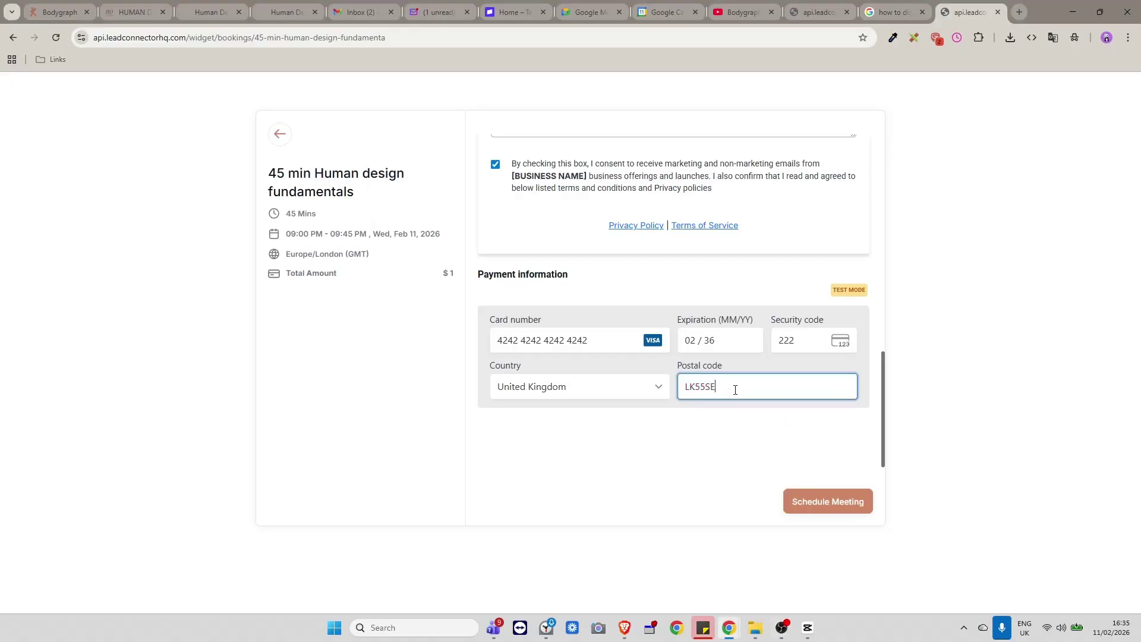
left_click(810, 424)
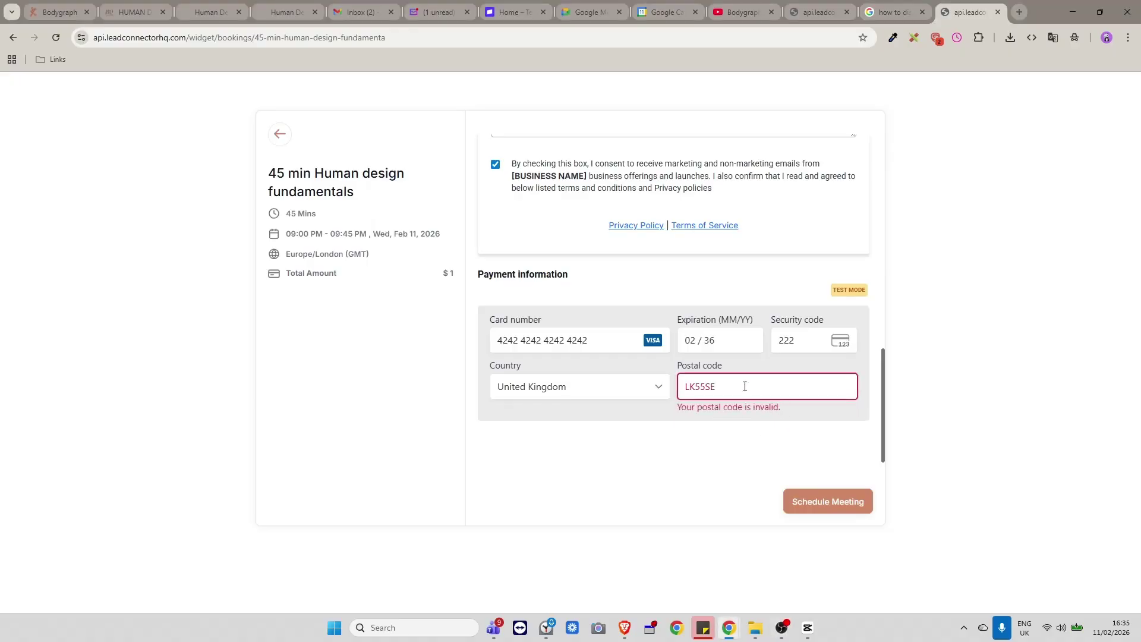
left_click_drag(744, 386, 653, 388)
type("LU54Q")
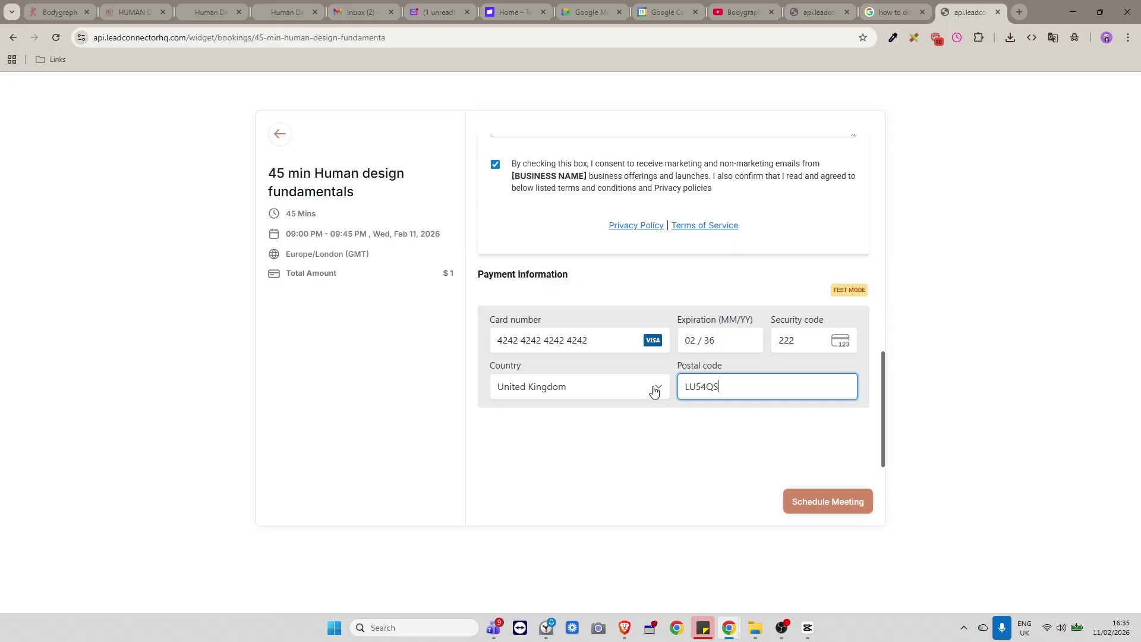
left_click(832, 501)
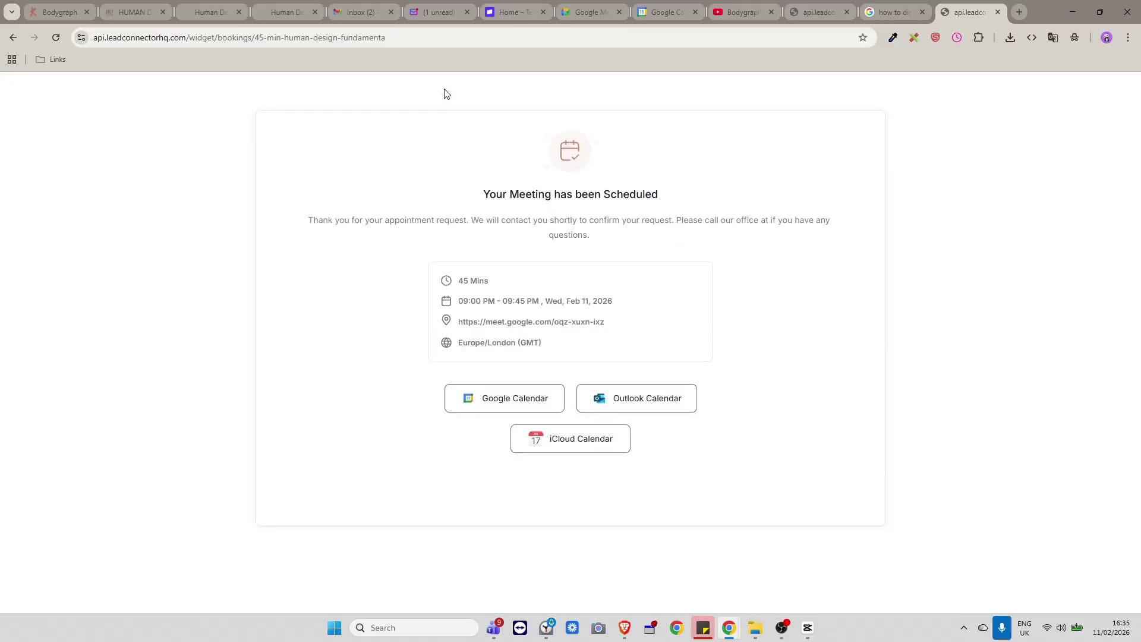
left_click(447, 12)
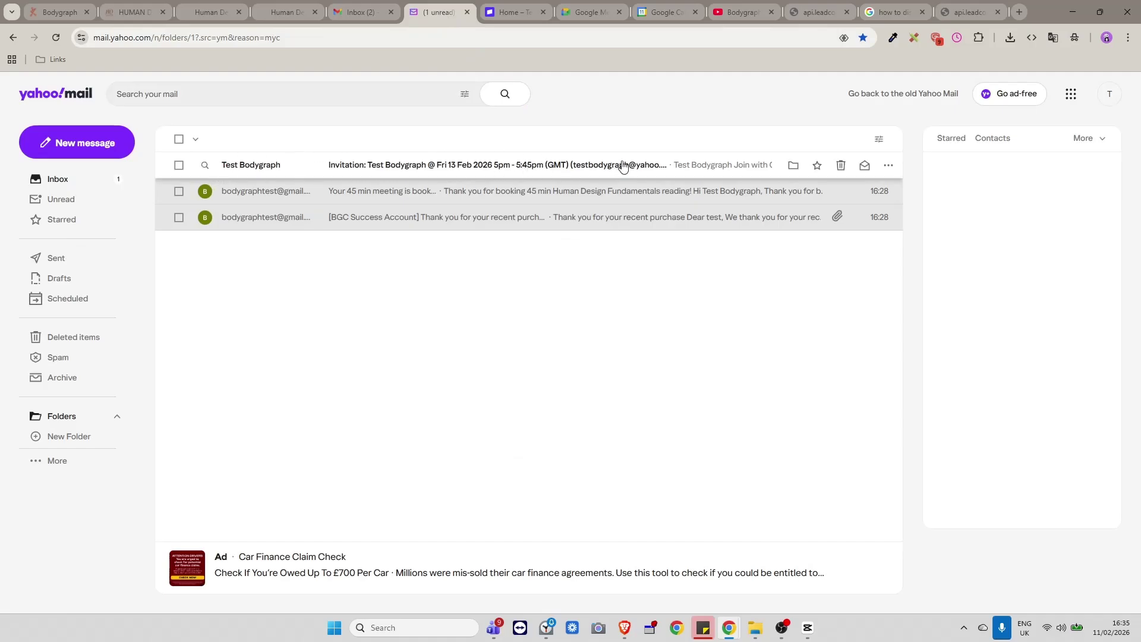
Read through the Fri 13 Feb 2026 5pm Google Meet invitation email's event details.
mouse_move(661, 12)
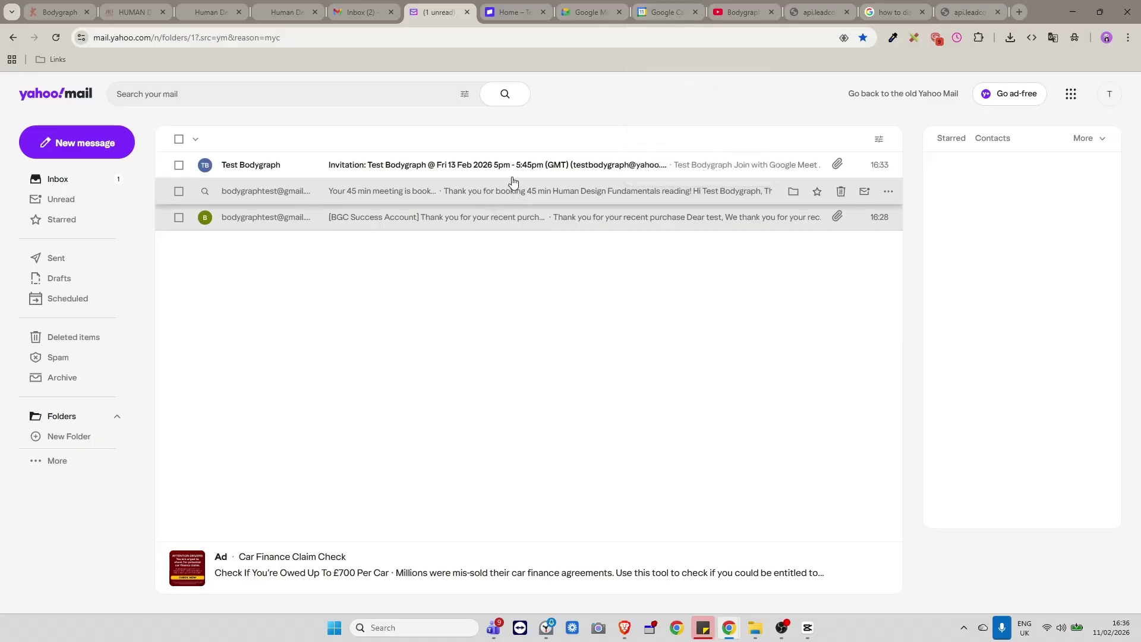
left_click(391, 168)
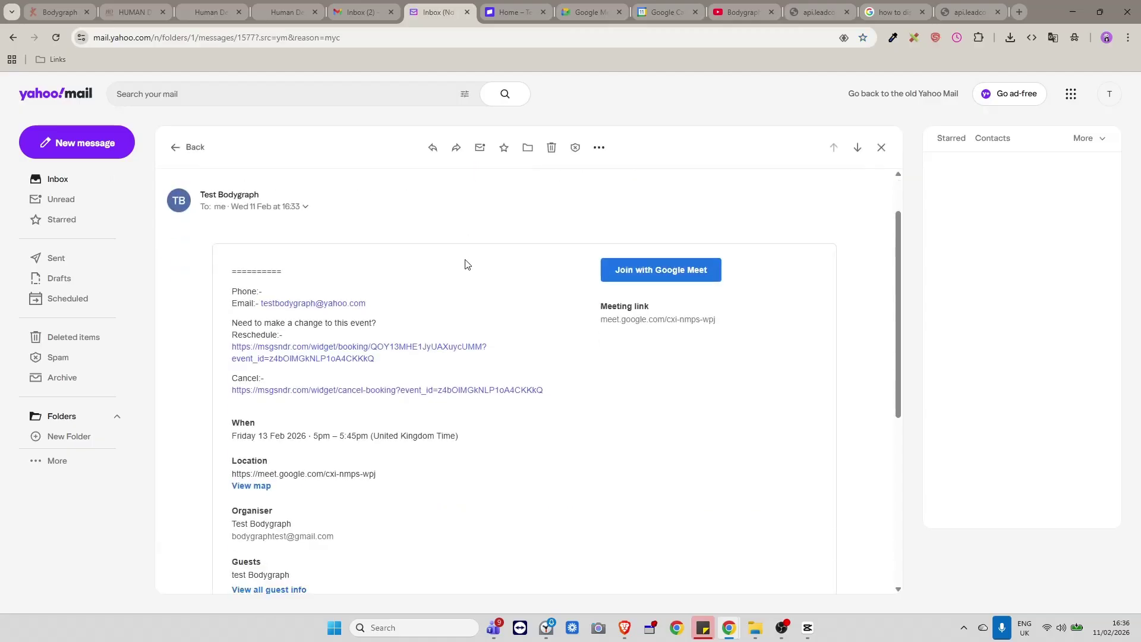
scroll(466, 263, "down", 3)
scroll(572, 422, "up", 4)
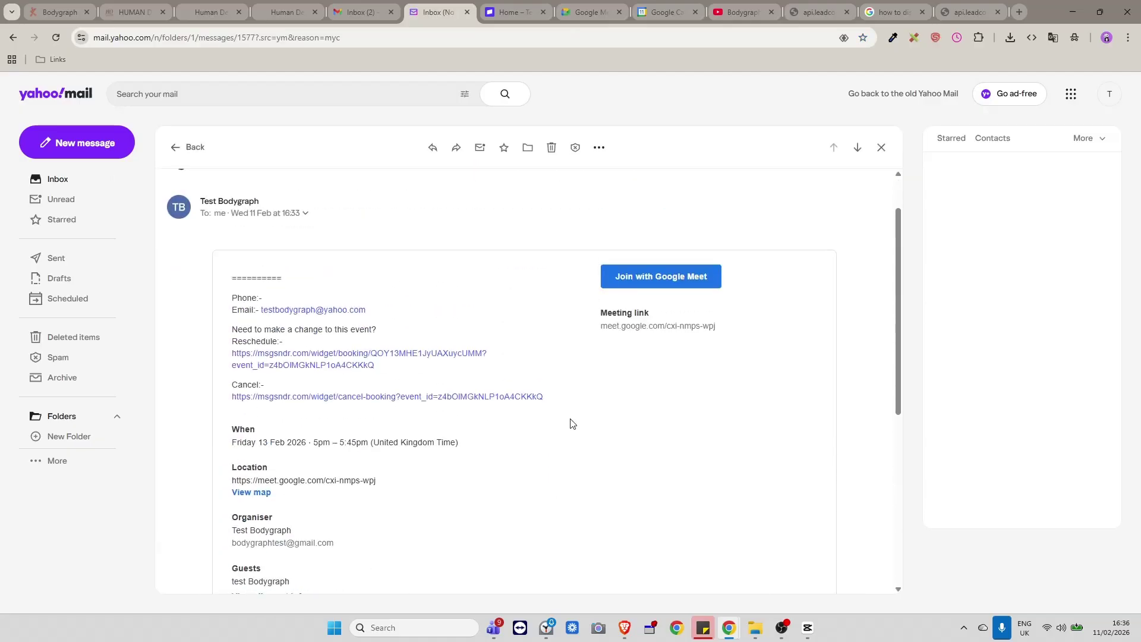
scroll(572, 423, "up", 1)
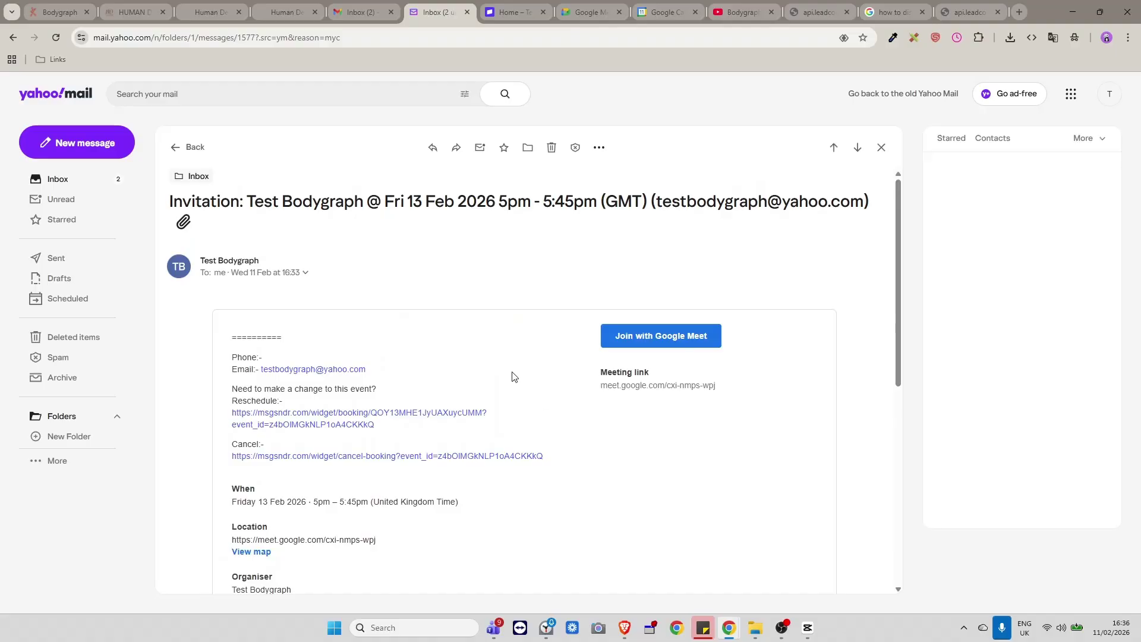
scroll(511, 377, "down", 1)
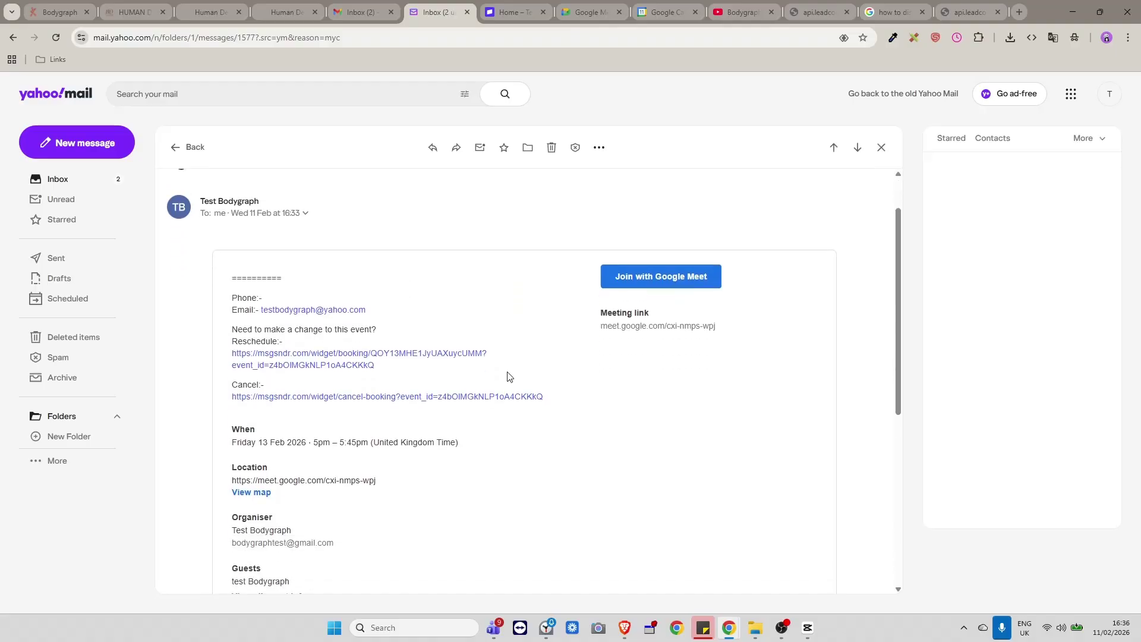
scroll(509, 376, "down", 1)
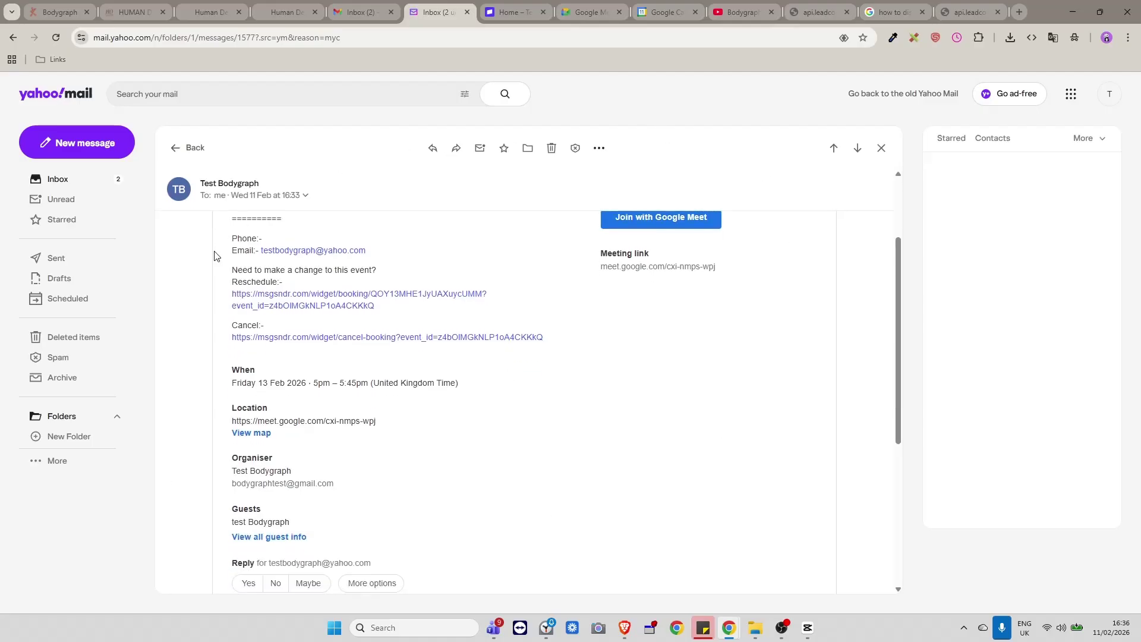
scroll(743, 395, "up", 1)
scroll(743, 395, "up", 1)
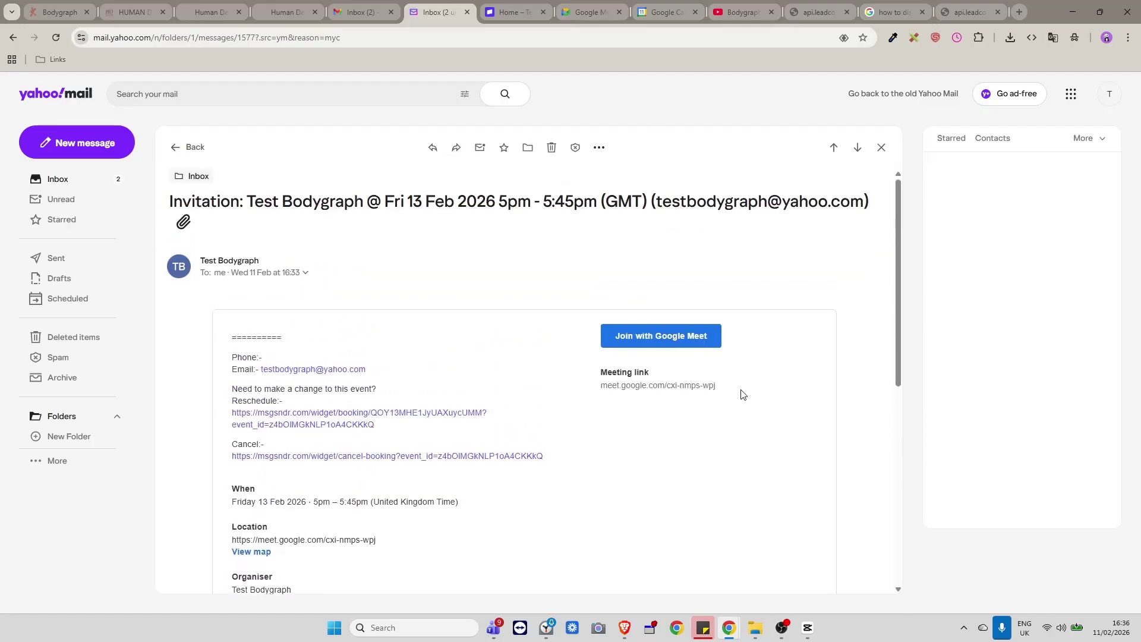
scroll(740, 395, "down", 1)
scroll(739, 396, "up", 1)
Open the 'Your 45 min meeting is booked' email and highlight its meeting link and date of birth.
left_click(180, 147)
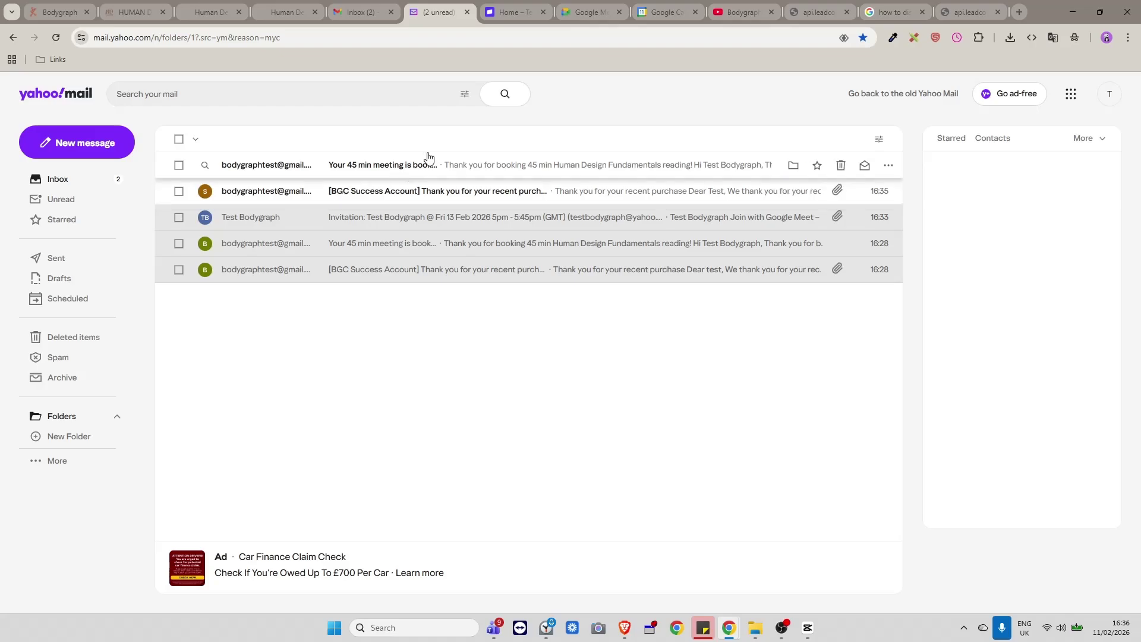
left_click(476, 164)
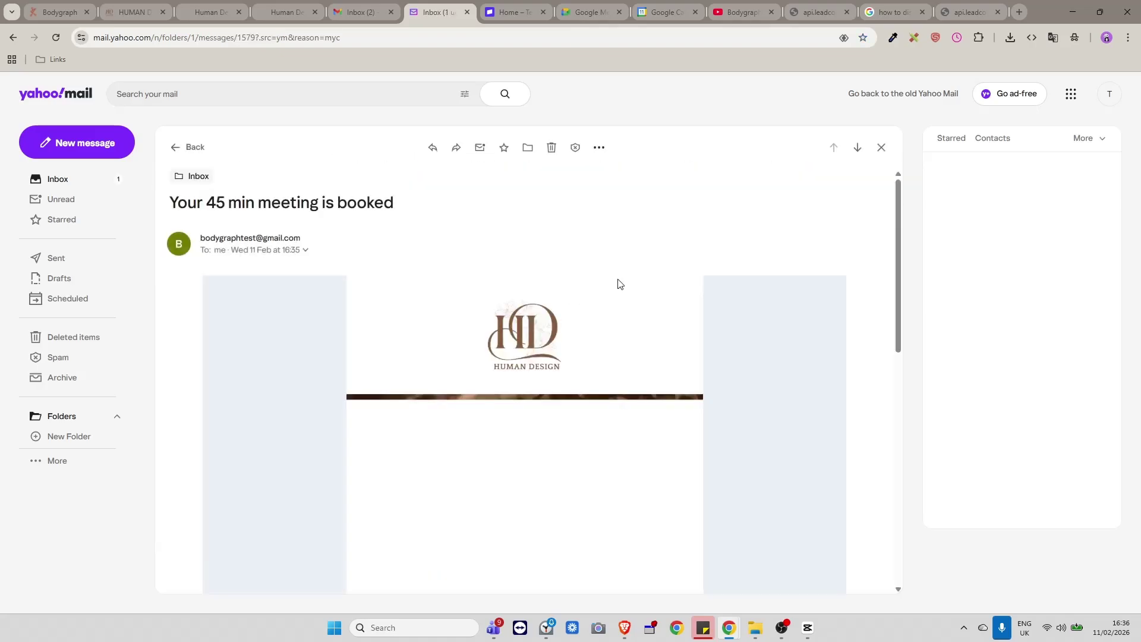
scroll(702, 343, "down", 2)
scroll(704, 344, "down", 5)
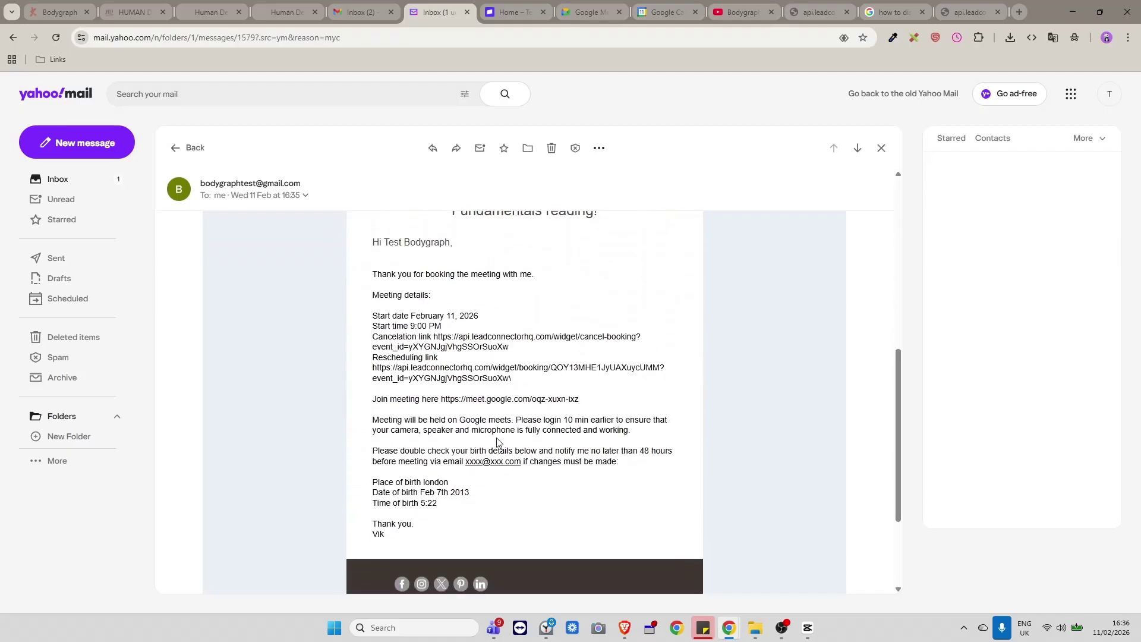
left_click_drag(594, 402, 439, 401)
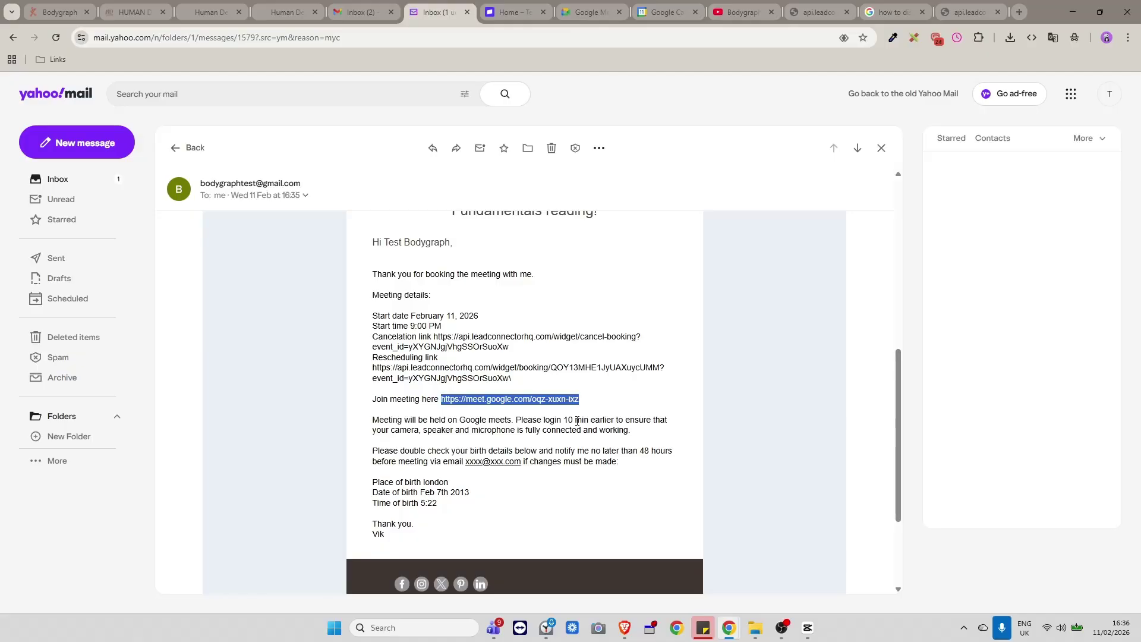
left_click_drag(470, 496, 420, 496)
Reopen the booking email and select its whole body from greeting to sign-off.
scroll(600, 561, "up", 1)
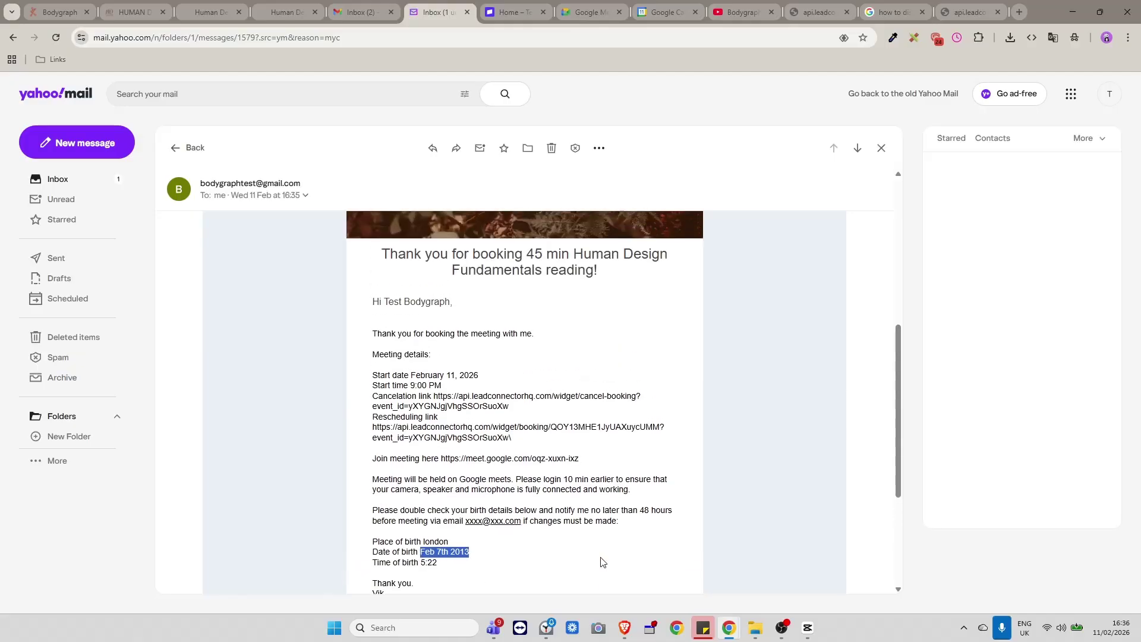
scroll(525, 419, "down", 3)
scroll(536, 413, "up", 10)
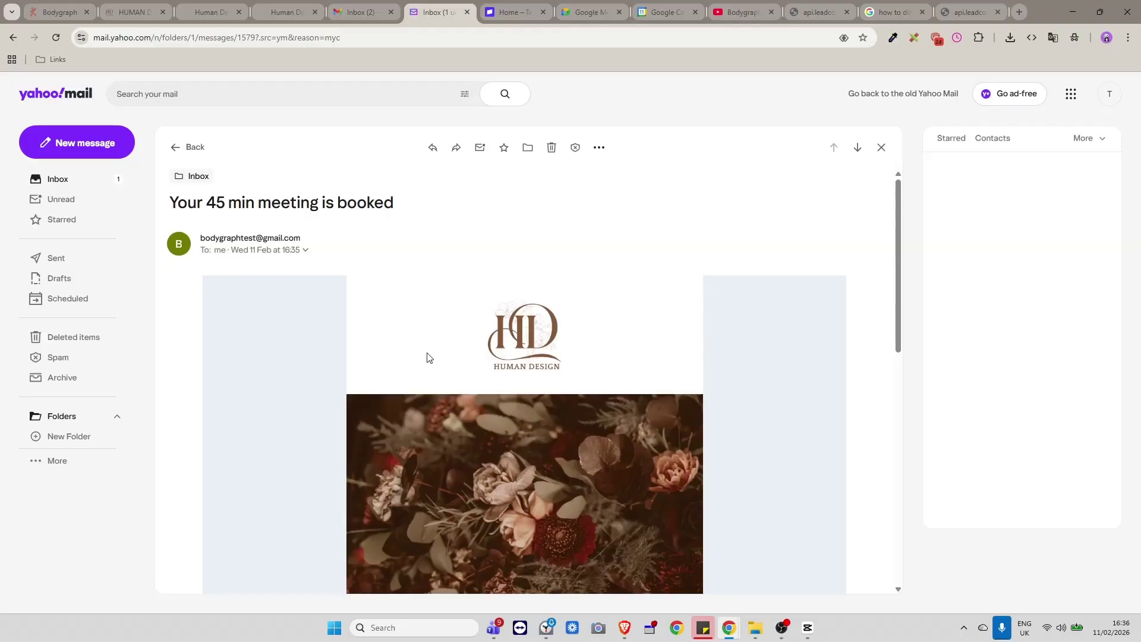
scroll(433, 365, "down", 1)
left_click(91, 180)
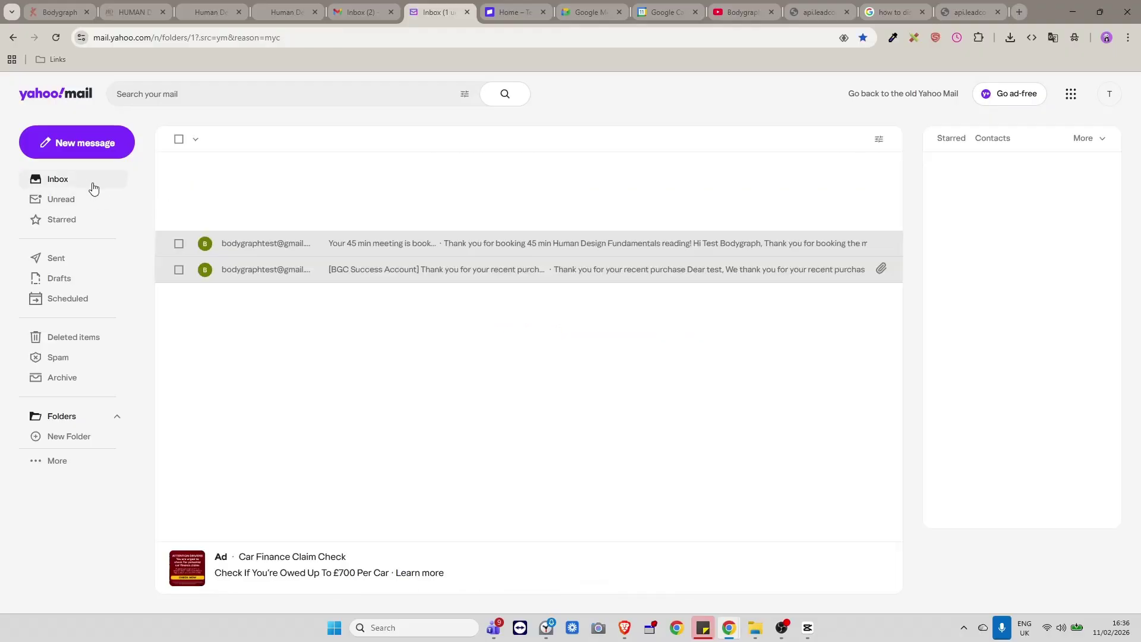
left_click(377, 168)
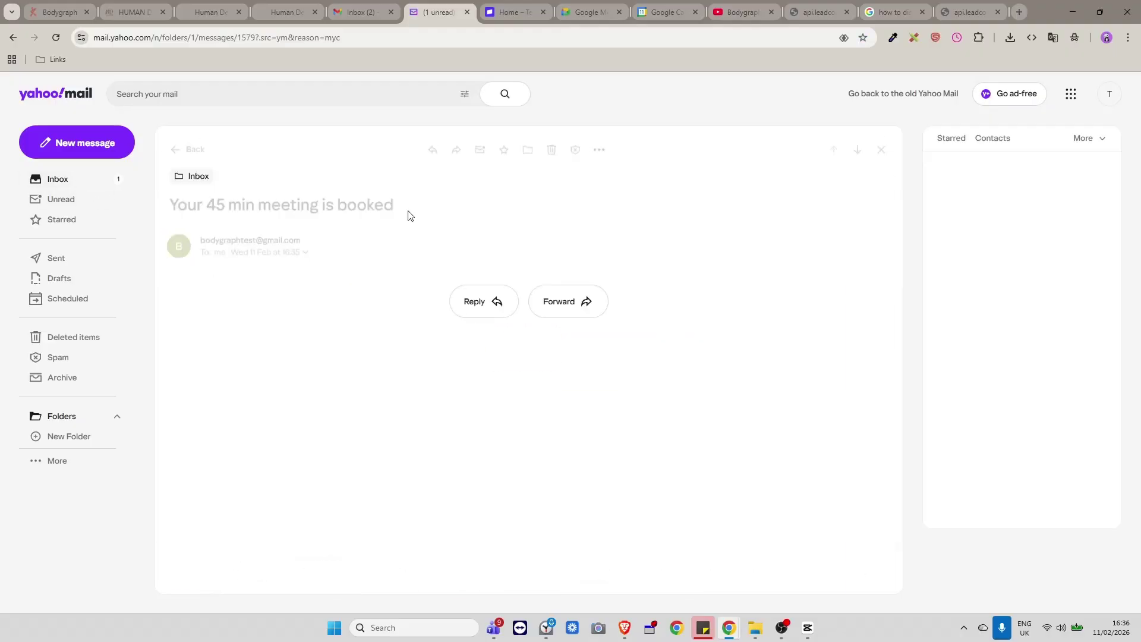
scroll(537, 356, "down", 8)
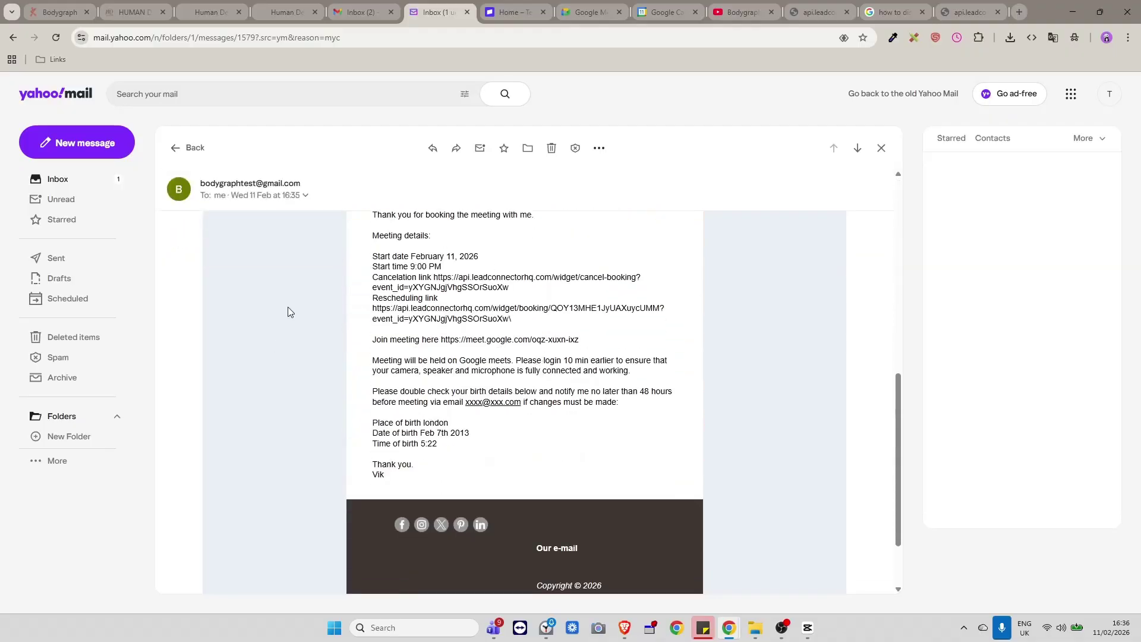
scroll(456, 382, "up", 2)
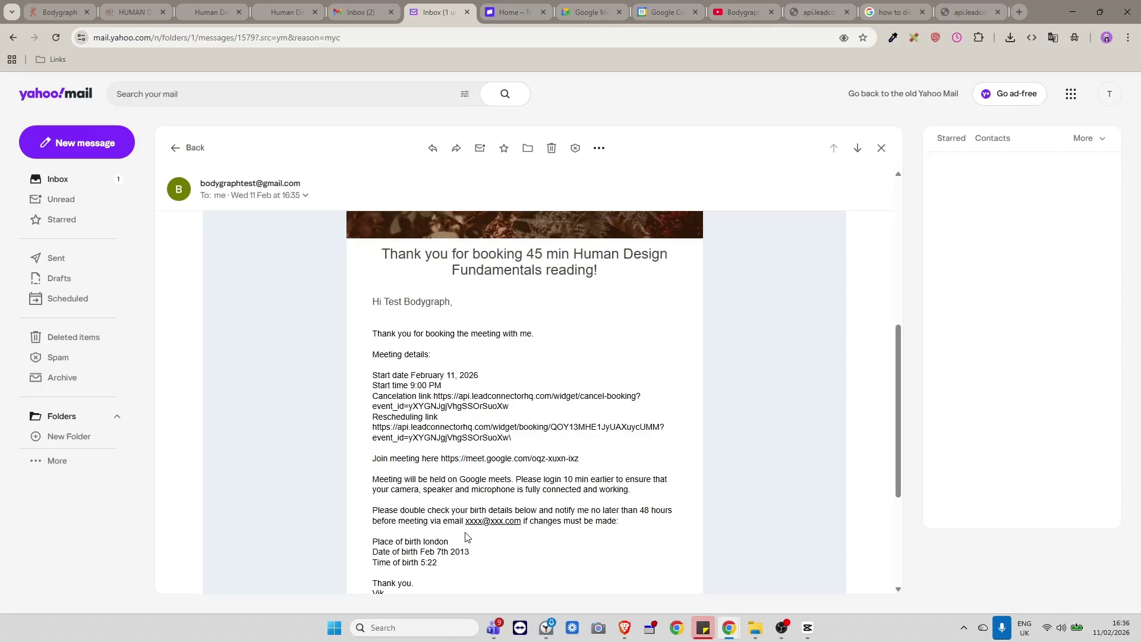
scroll(466, 537, "down", 1)
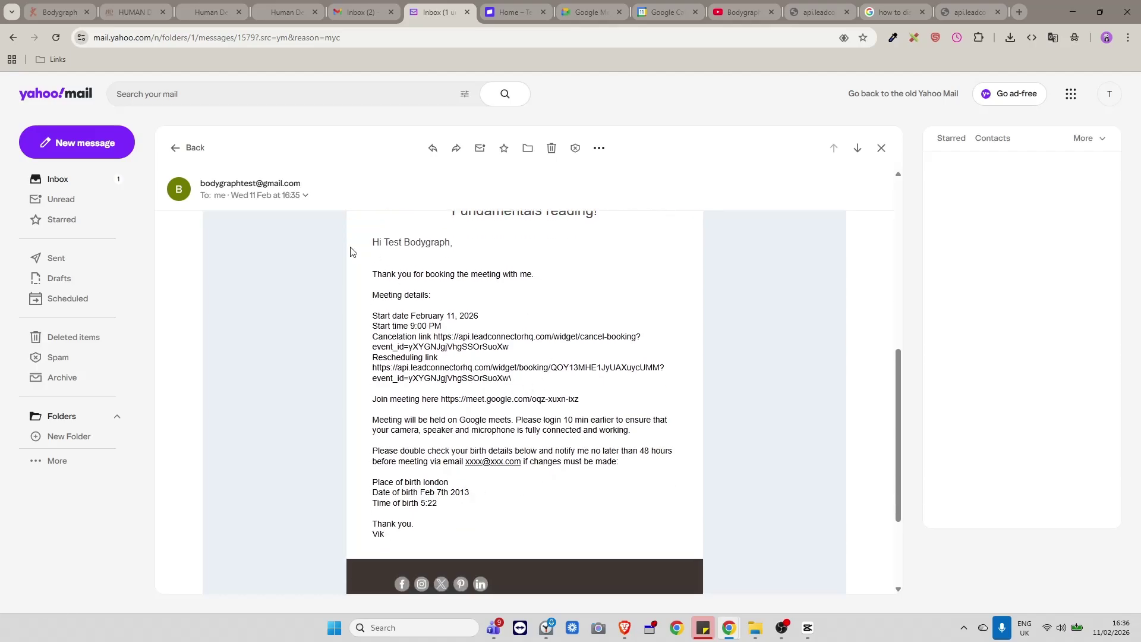
left_click_drag(350, 251, 533, 546)
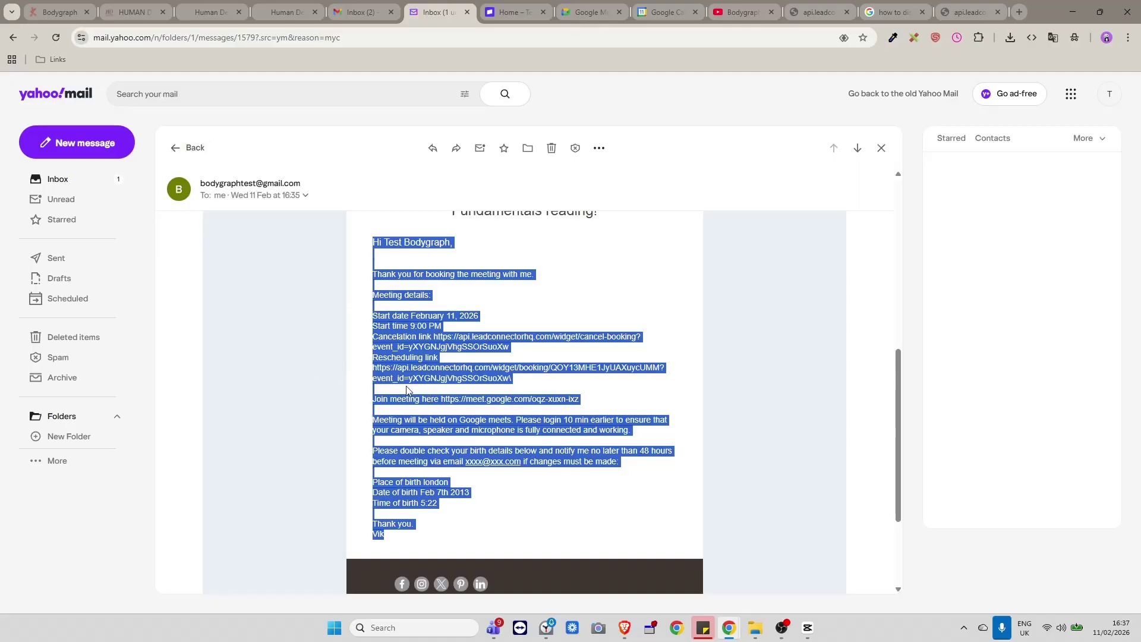
scroll(476, 487, "up", 4)
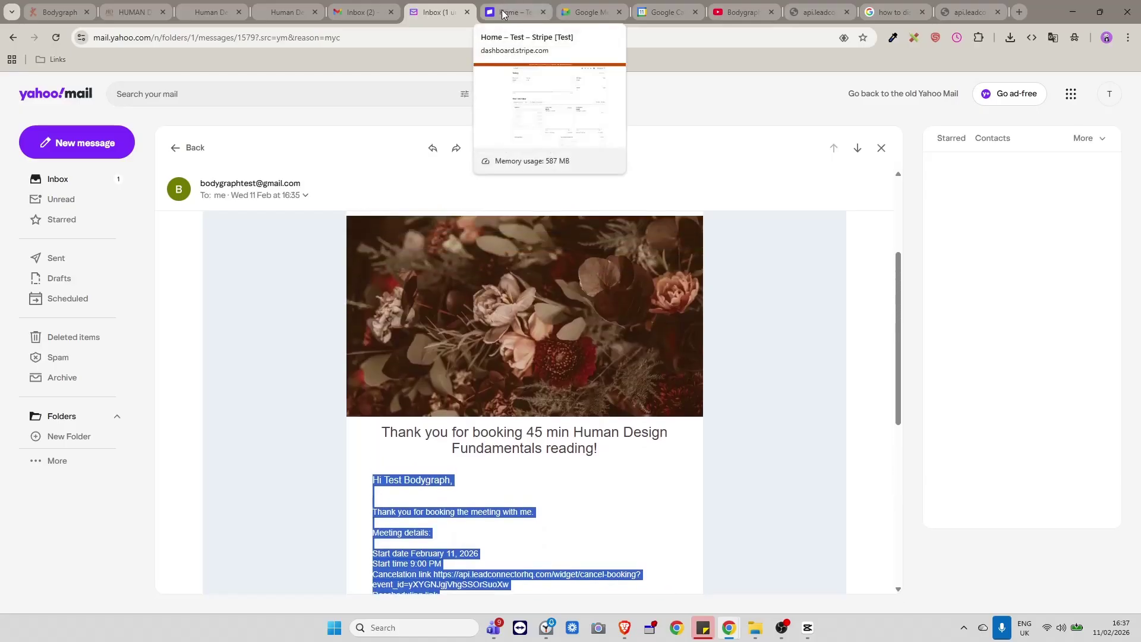
scroll(641, 385, "down", 4)
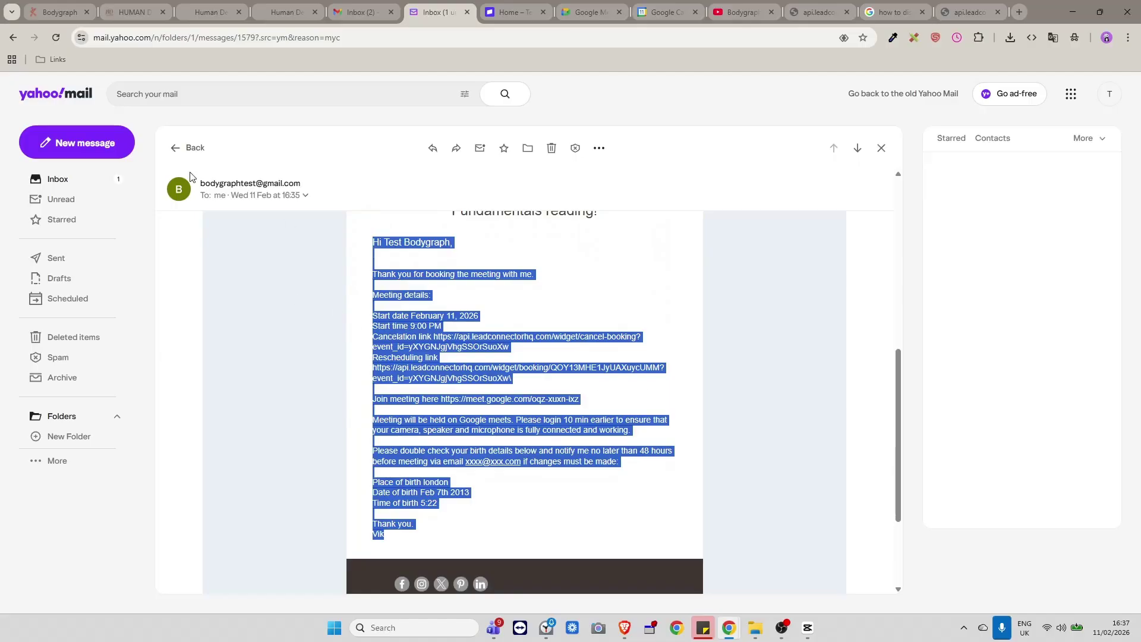
Leave the email builder and go to the Calendars page.
left_click(198, 12)
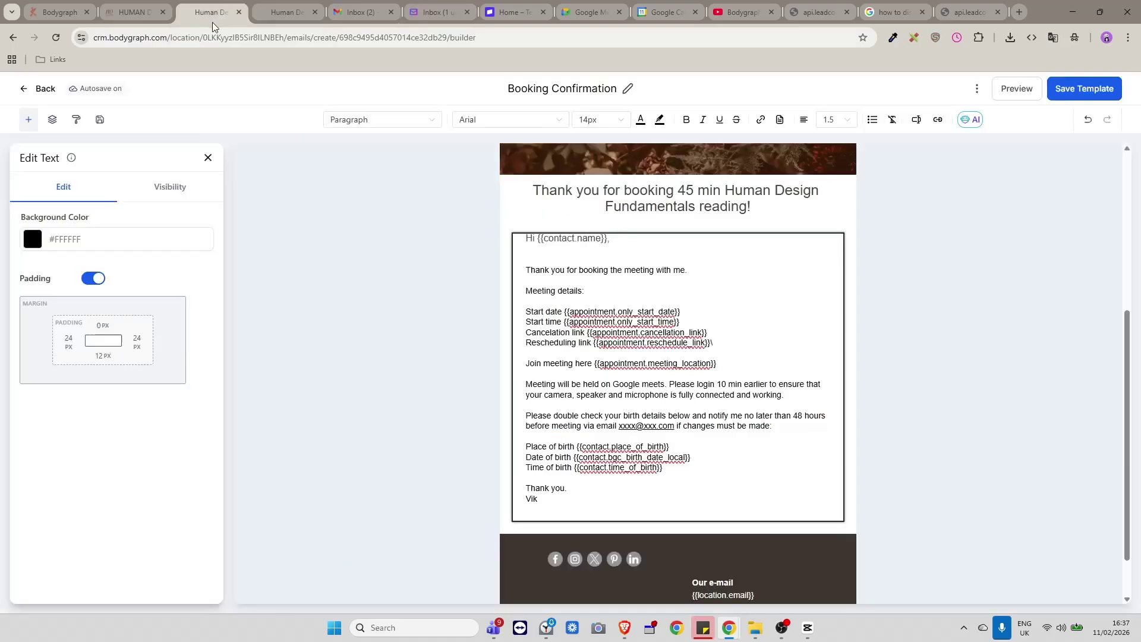
left_click(414, 341)
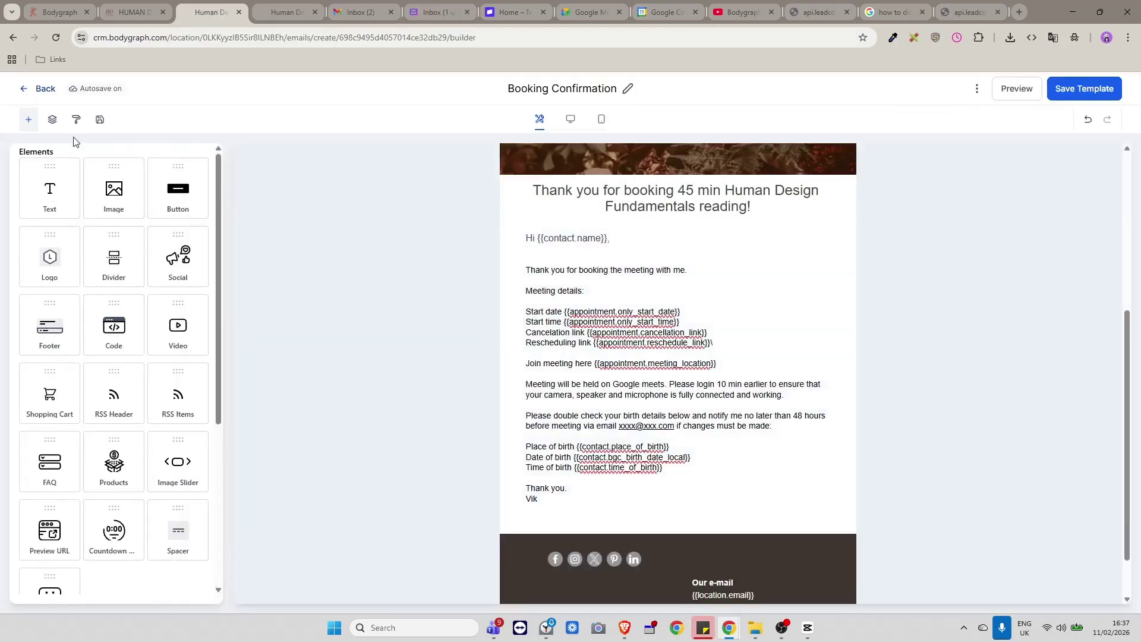
left_click(21, 89)
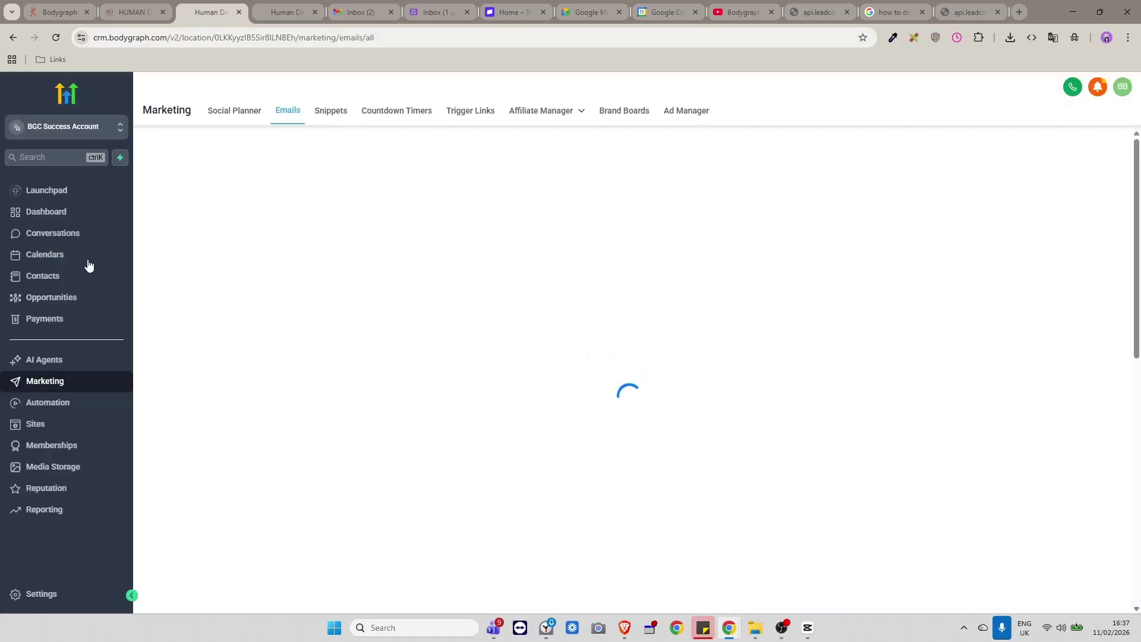
left_click(56, 256)
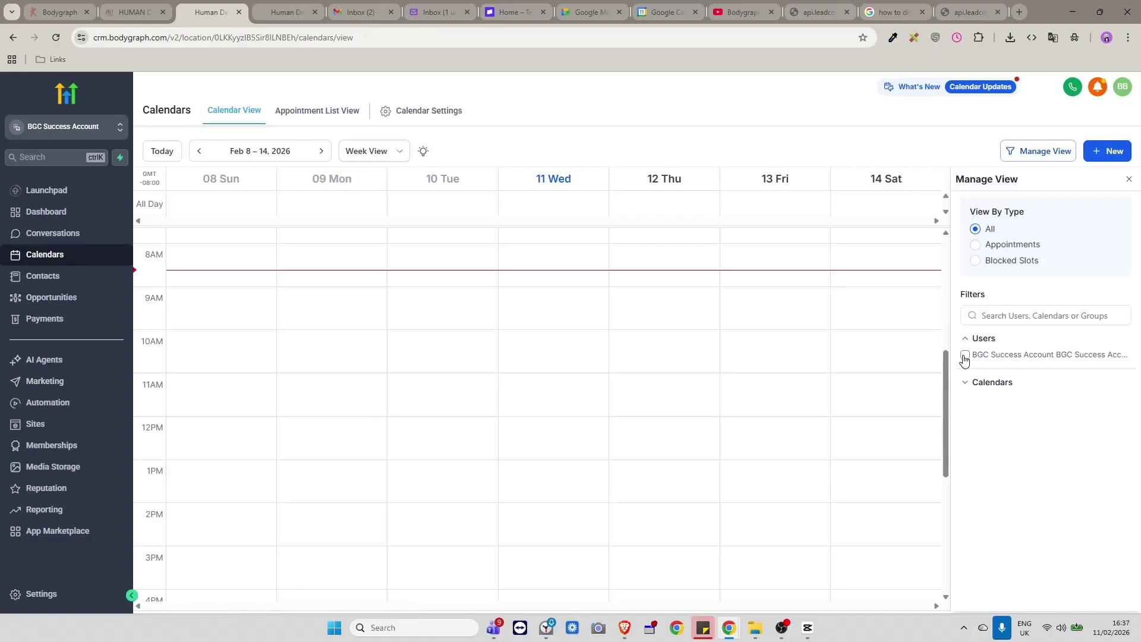
Show the user's appointments, review the Friday 9AM Test Bodygraph booking, then open Calendar Settings.
left_click(964, 356)
scroll(889, 420, "down", 2)
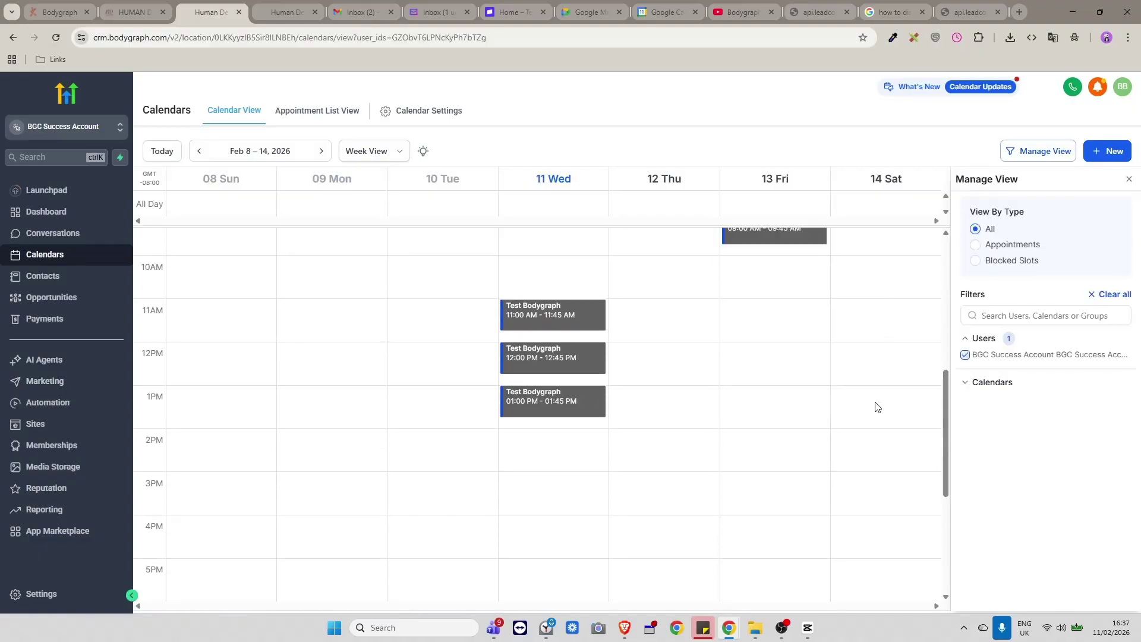
scroll(635, 260, "up", 3)
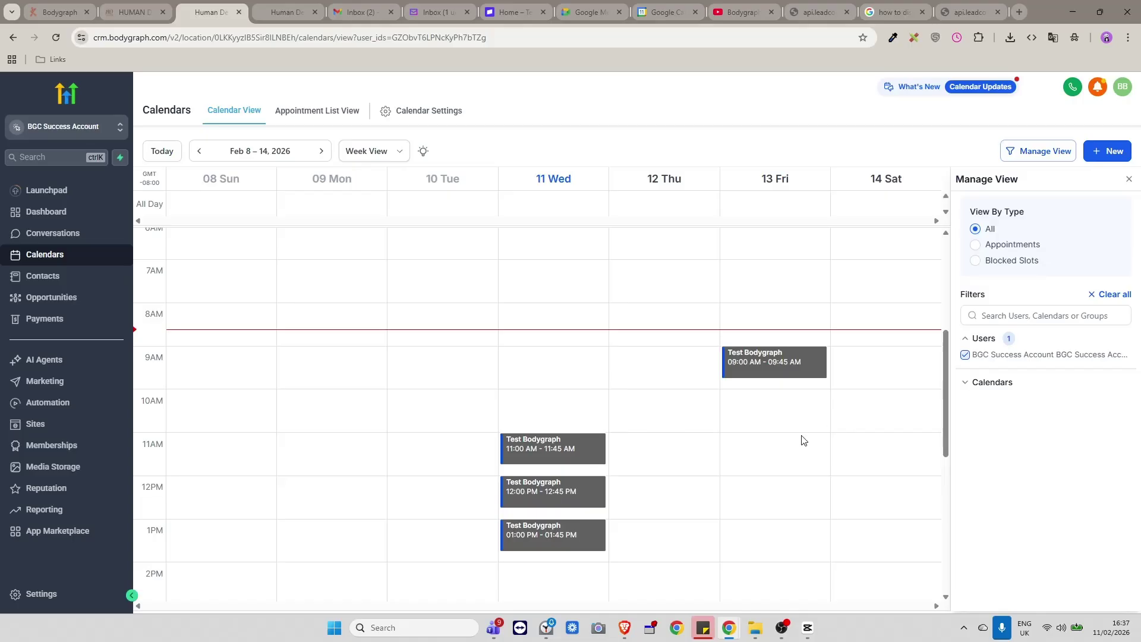
scroll(803, 439, "down", 2)
scroll(796, 396, "up", 2)
left_click(803, 365)
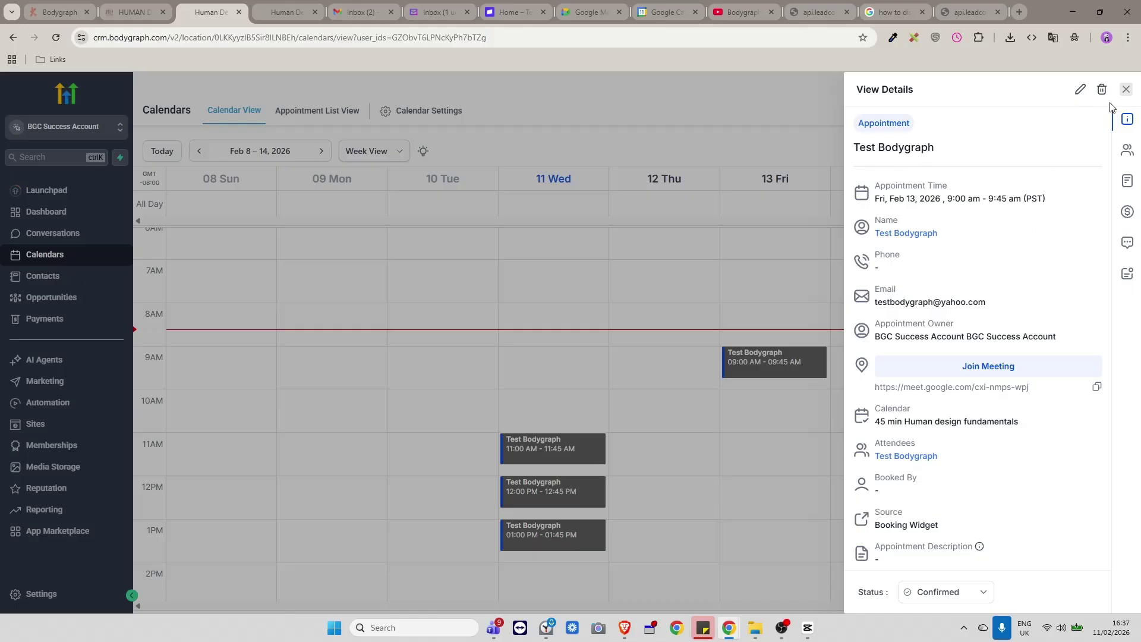
left_click(1128, 95)
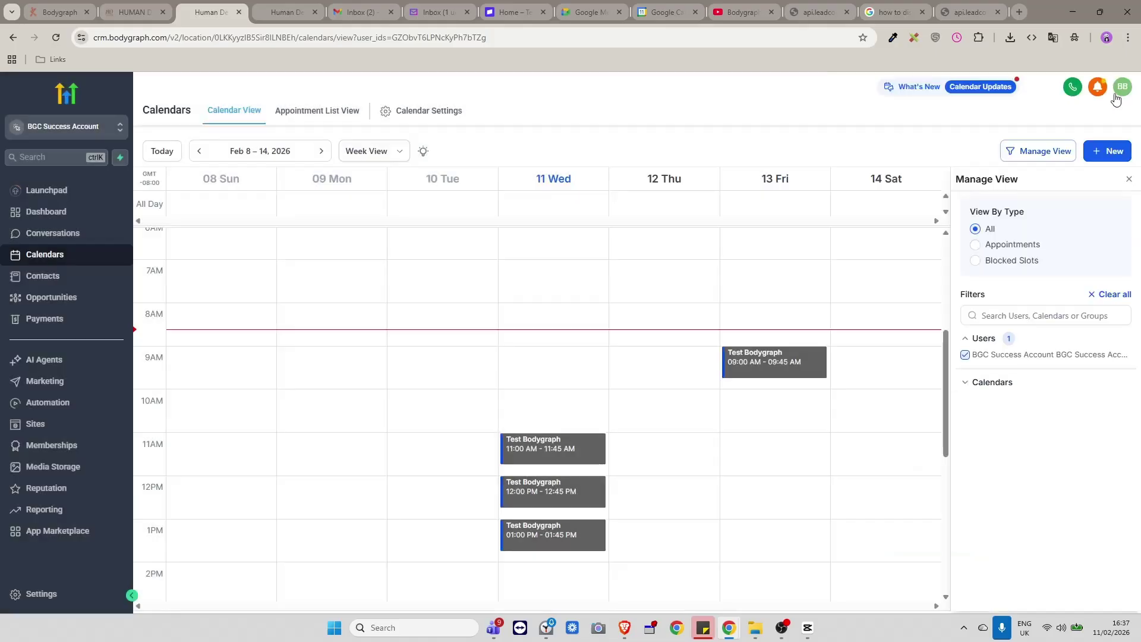
left_click(423, 110)
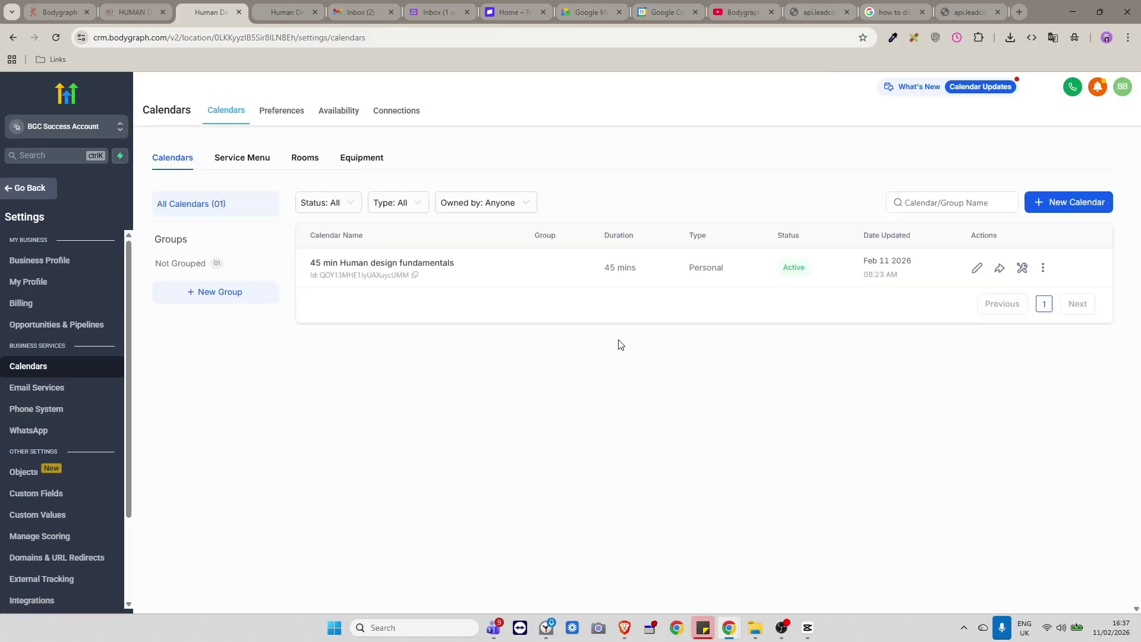
Edit the 45 min Human design fundamentals calendar at its Notifications & Additional Options section.
left_click(974, 271)
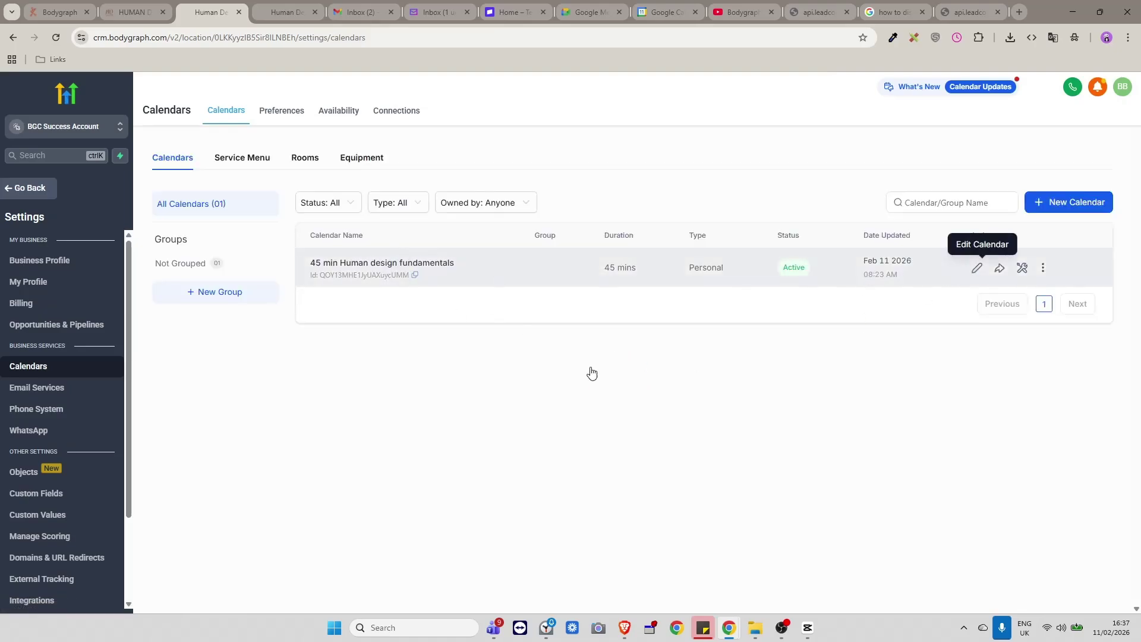
scroll(569, 414, "down", 5)
scroll(569, 414, "down", 2)
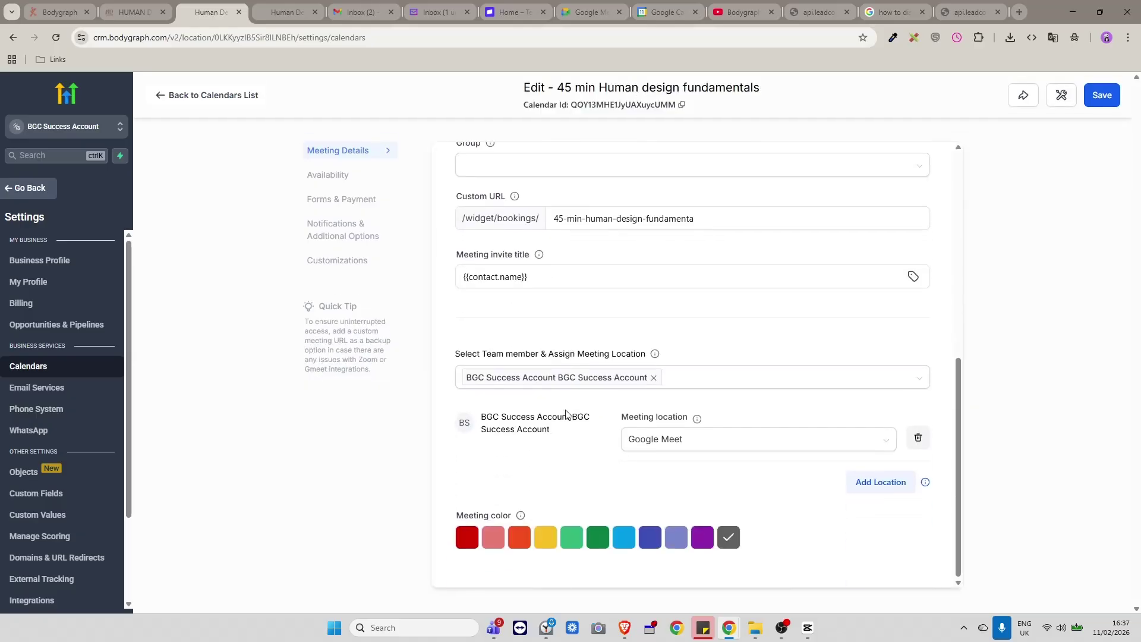
left_click(322, 261)
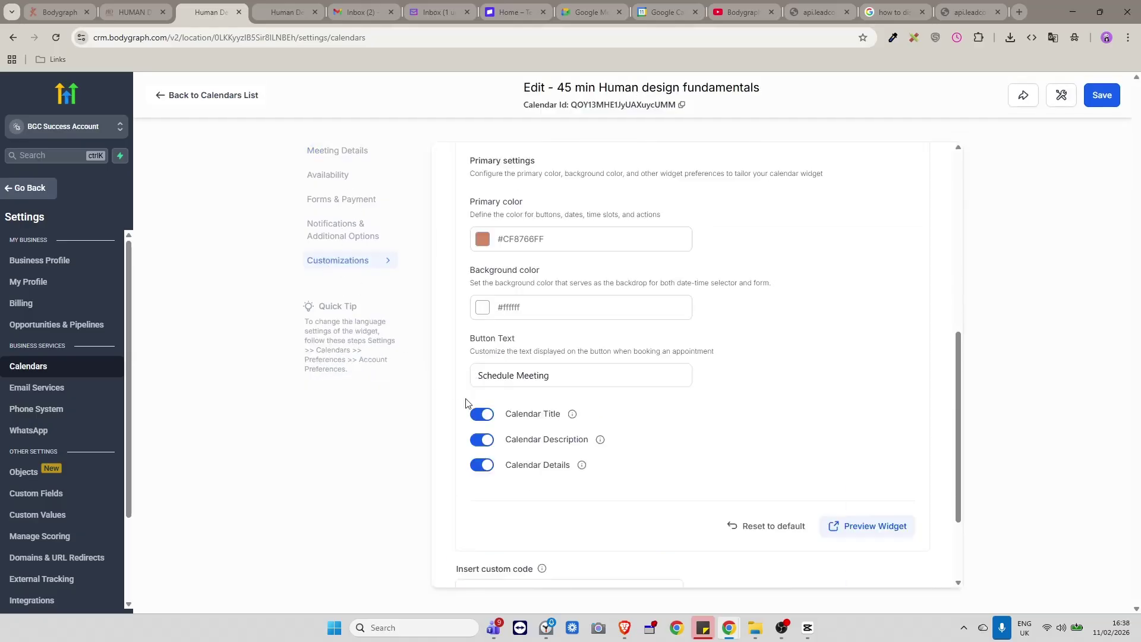
scroll(554, 423, "down", 2)
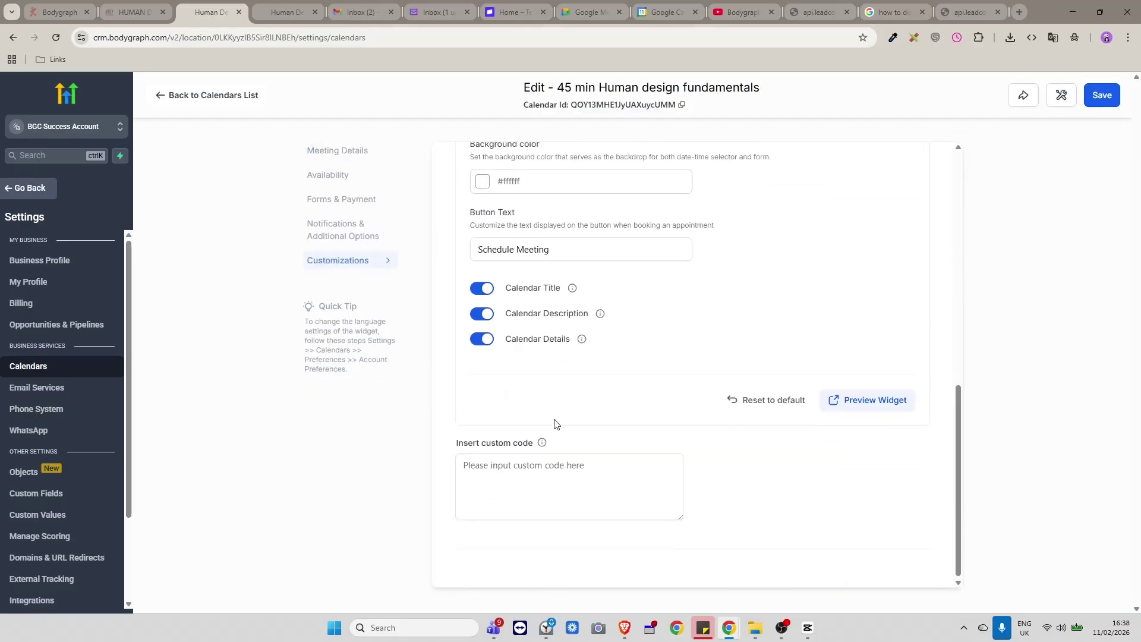
left_click(328, 174)
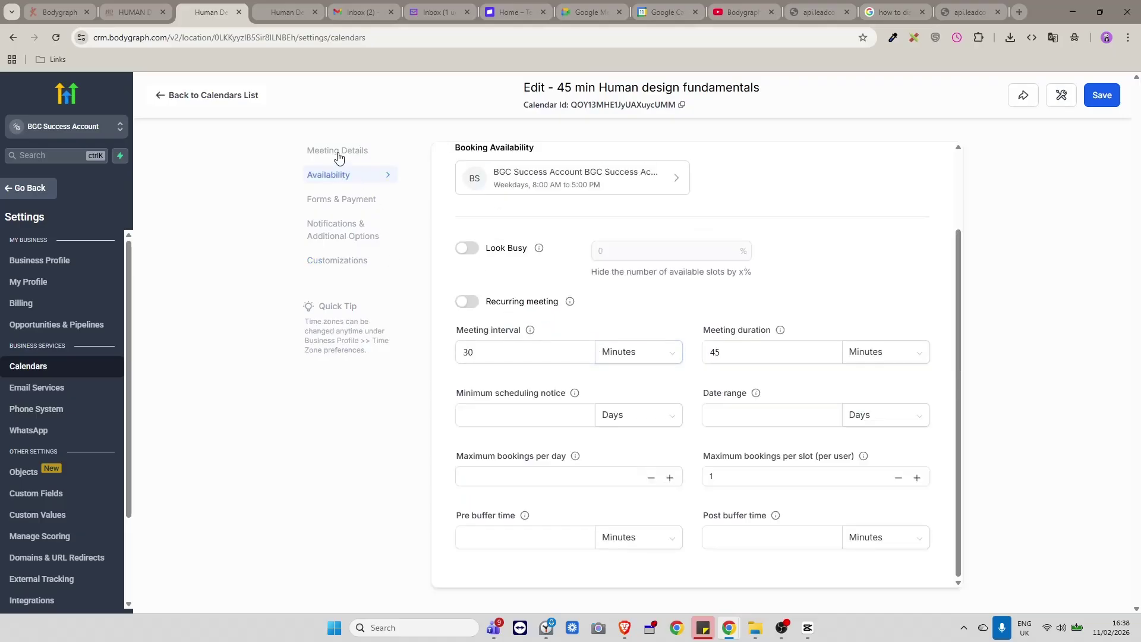
left_click(337, 152)
scroll(432, 464, "down", 5)
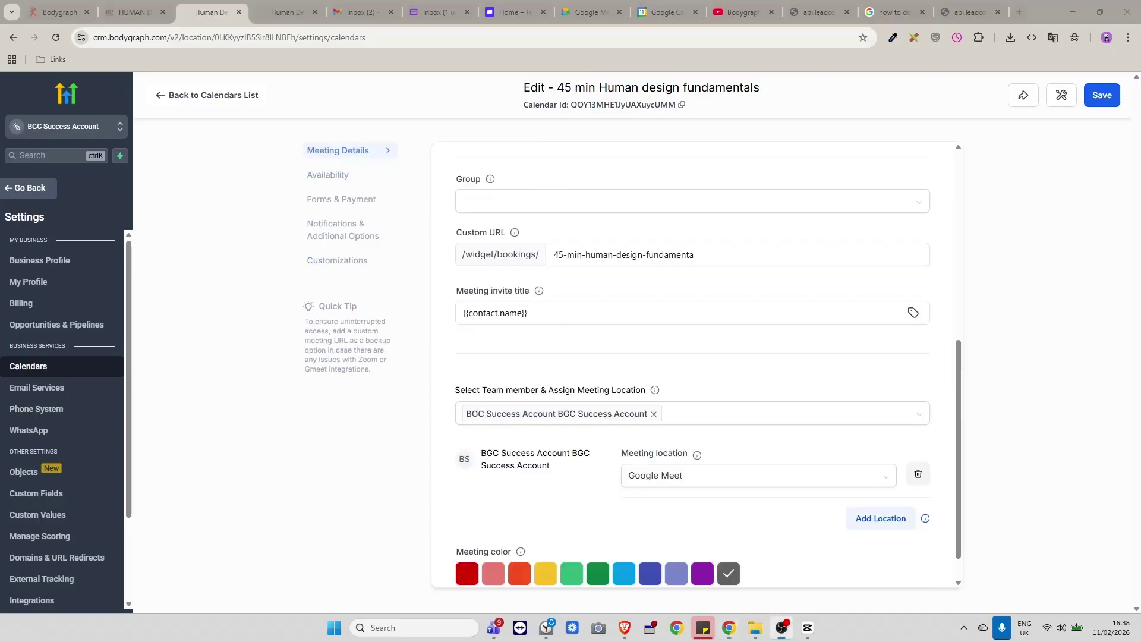
left_click(355, 238)
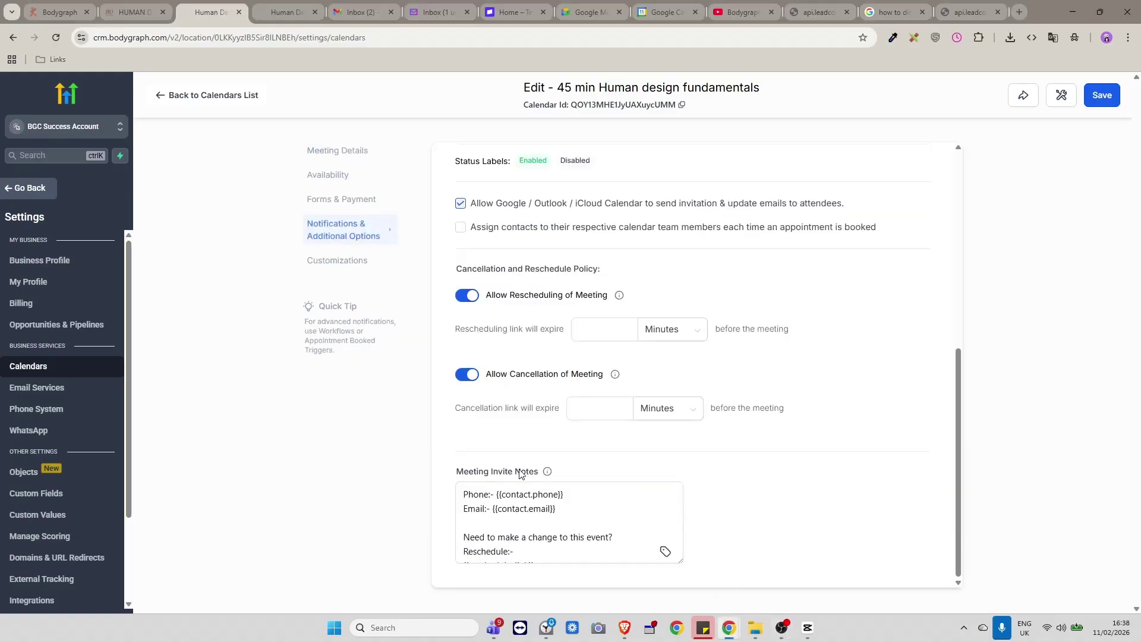
Delete the Phone line from the Meeting Invite Notes.
left_click(528, 507)
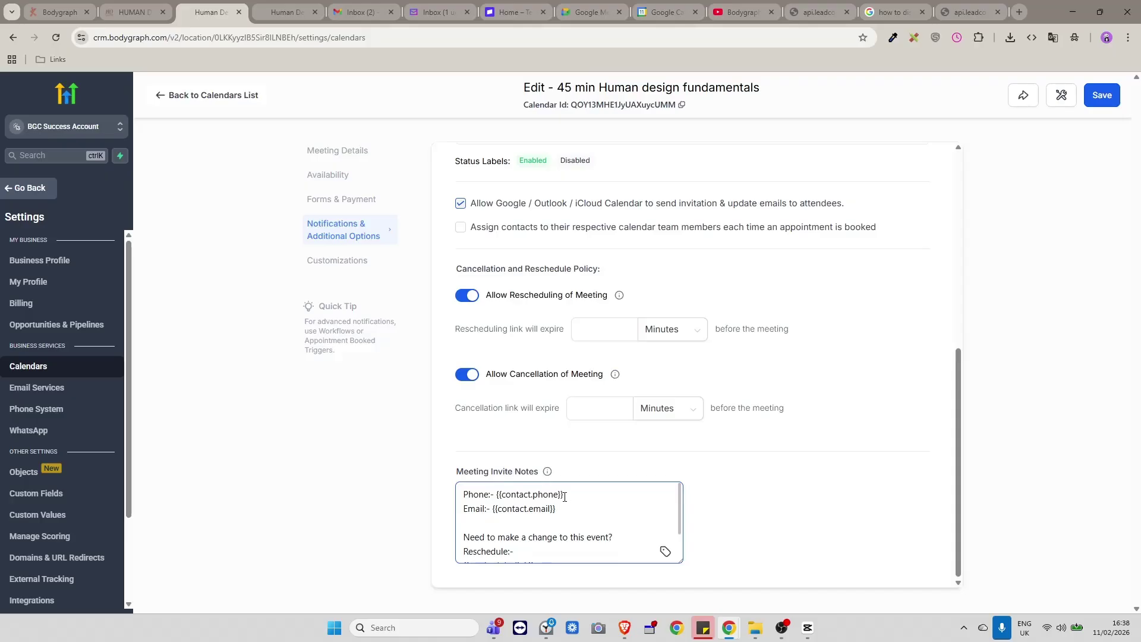
left_click_drag(565, 496, 452, 498)
key("BackSpace")
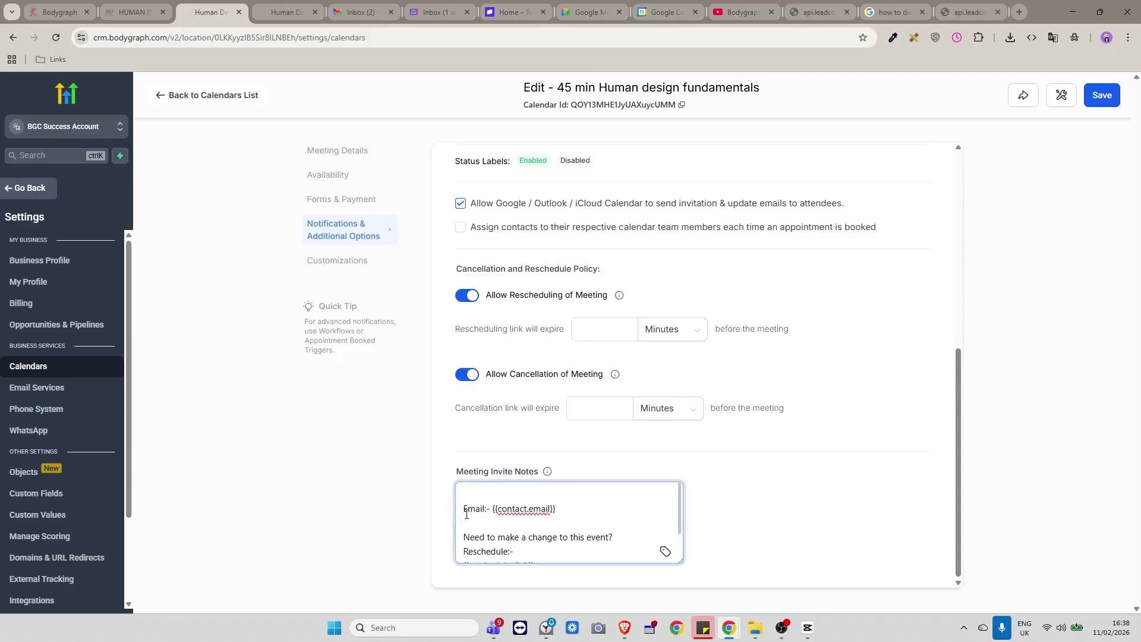
key("Delete")
scroll(492, 518, "down", 1)
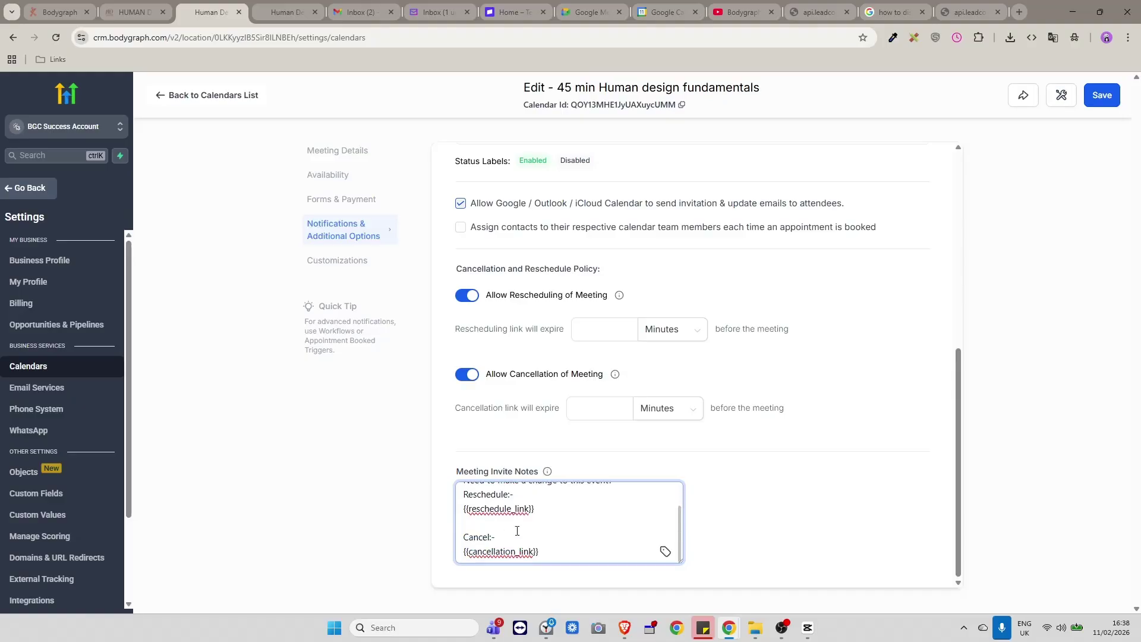
scroll(564, 554, "up", 1)
Copy the Your Main Struggle custom field's unique key from Settings > Custom Fields.
key("ctrl+Tab")
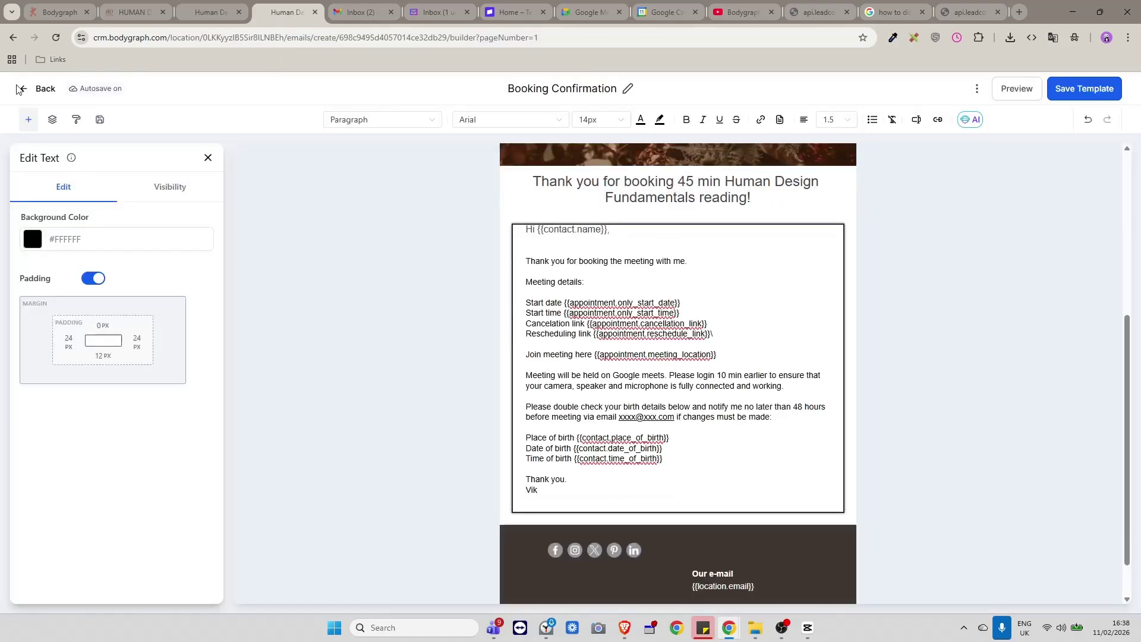
left_click(28, 119)
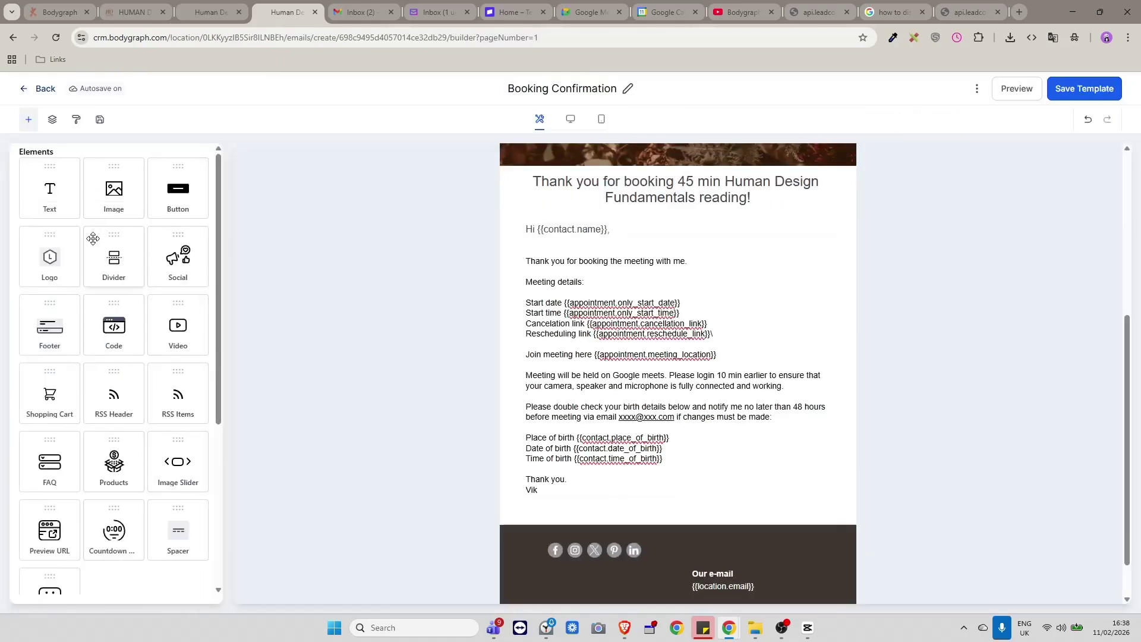
left_click(25, 89)
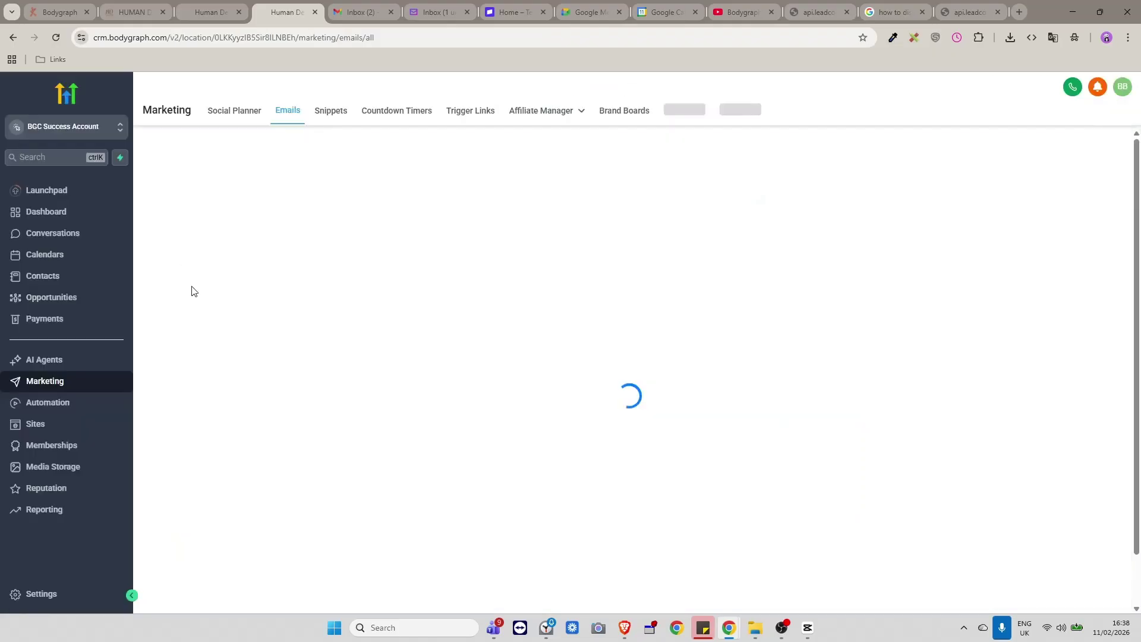
left_click(50, 594)
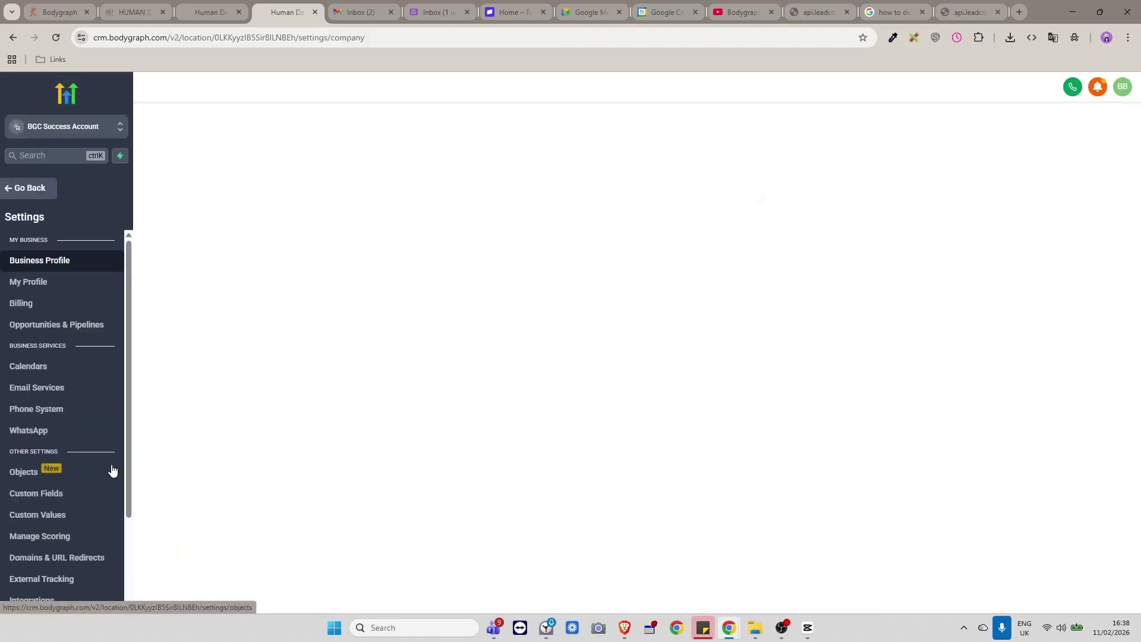
left_click(45, 496)
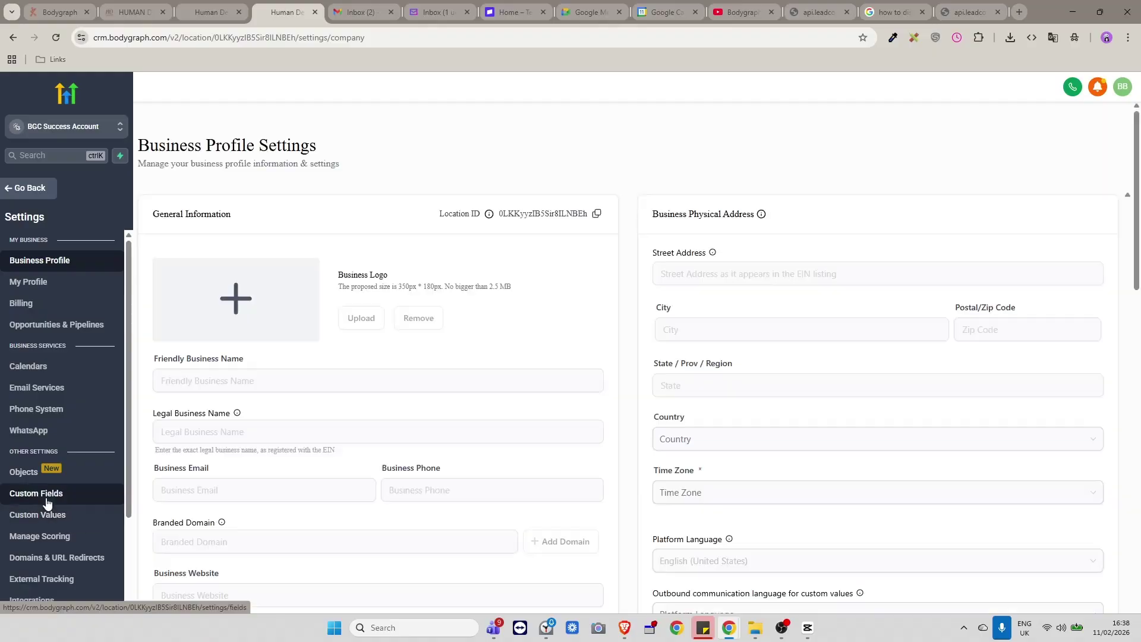
scroll(657, 450, "down", 1)
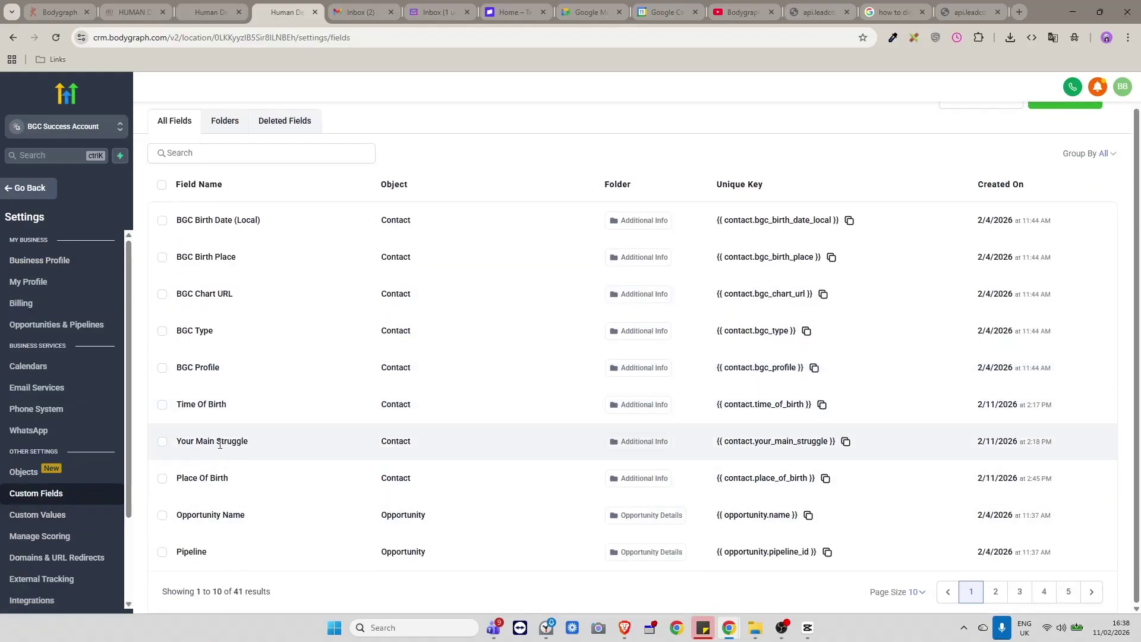
left_click(846, 441)
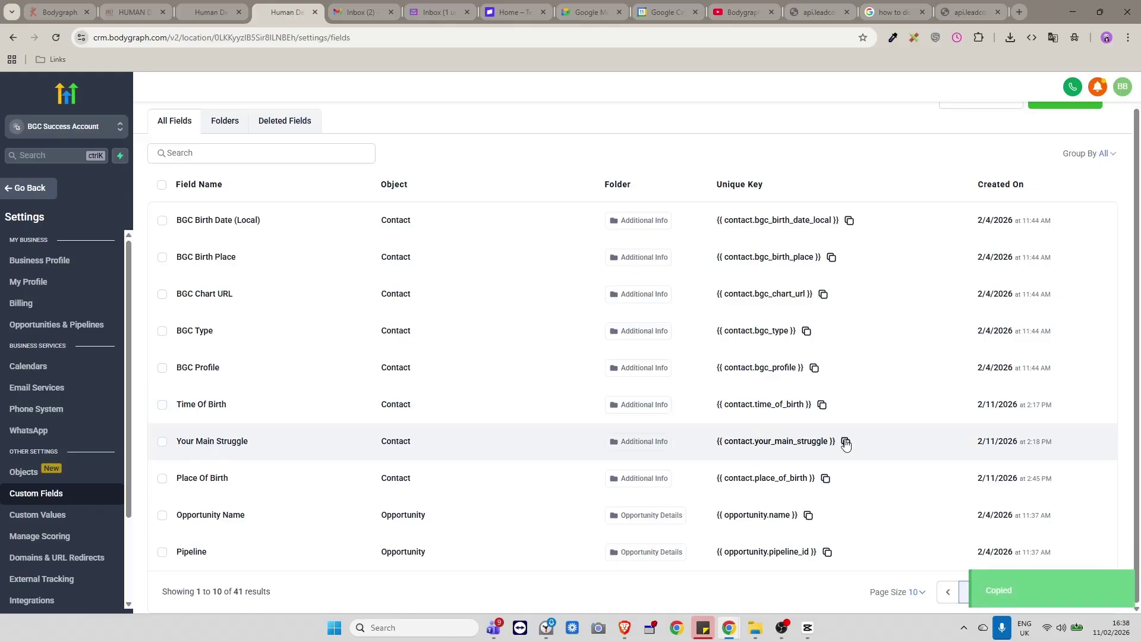
Paste {{ contact.your_main_struggle }} on a new line below the cancellation link, then go back to Calendars.
left_click(196, 11)
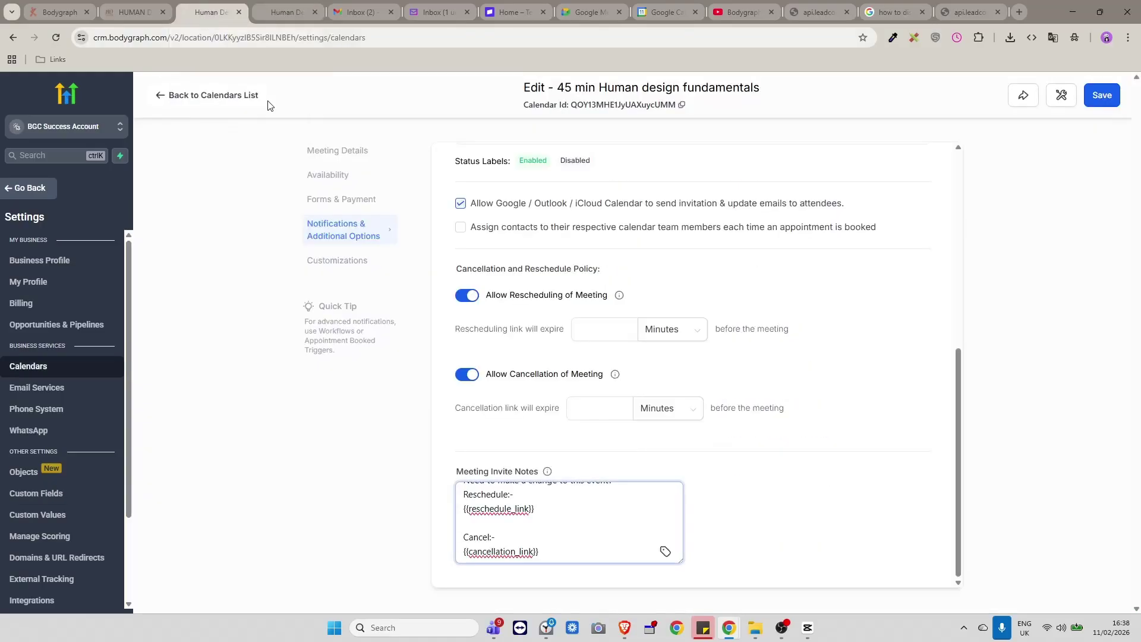
key("Return")
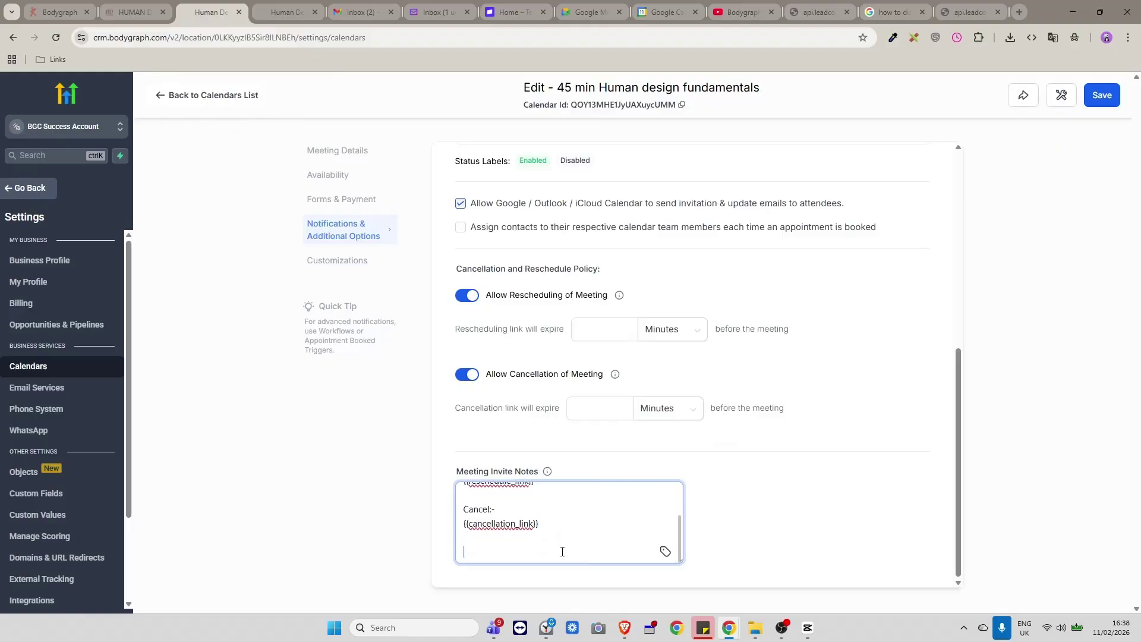
key("ctrl+v")
key("ctrl+z")
key("ctrl+z")
key("Return")
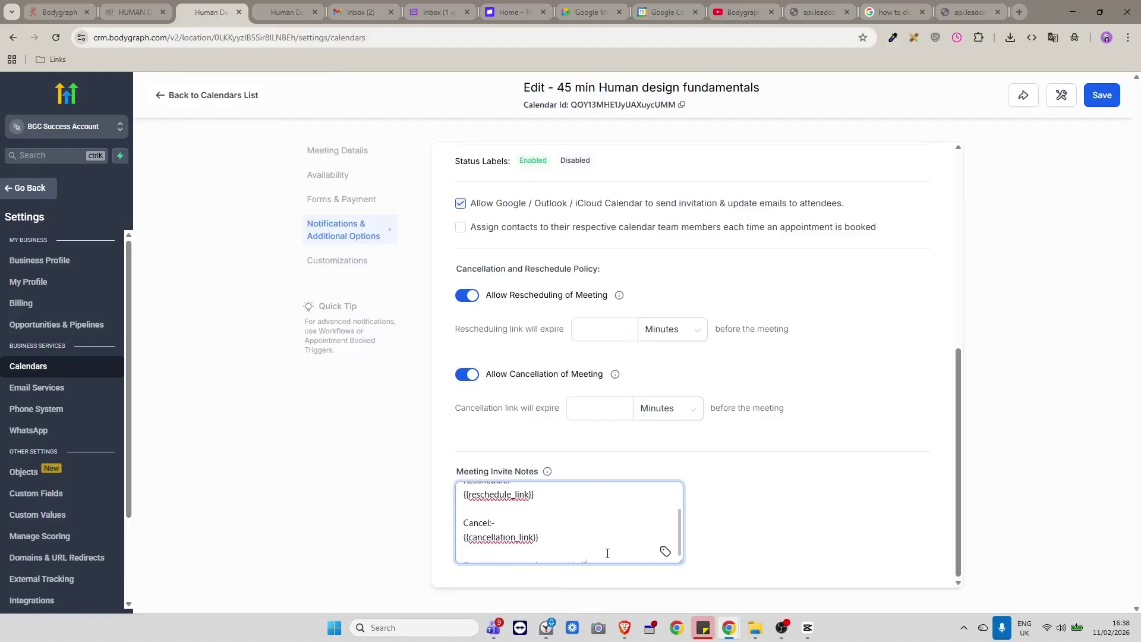
key("ctrl+v")
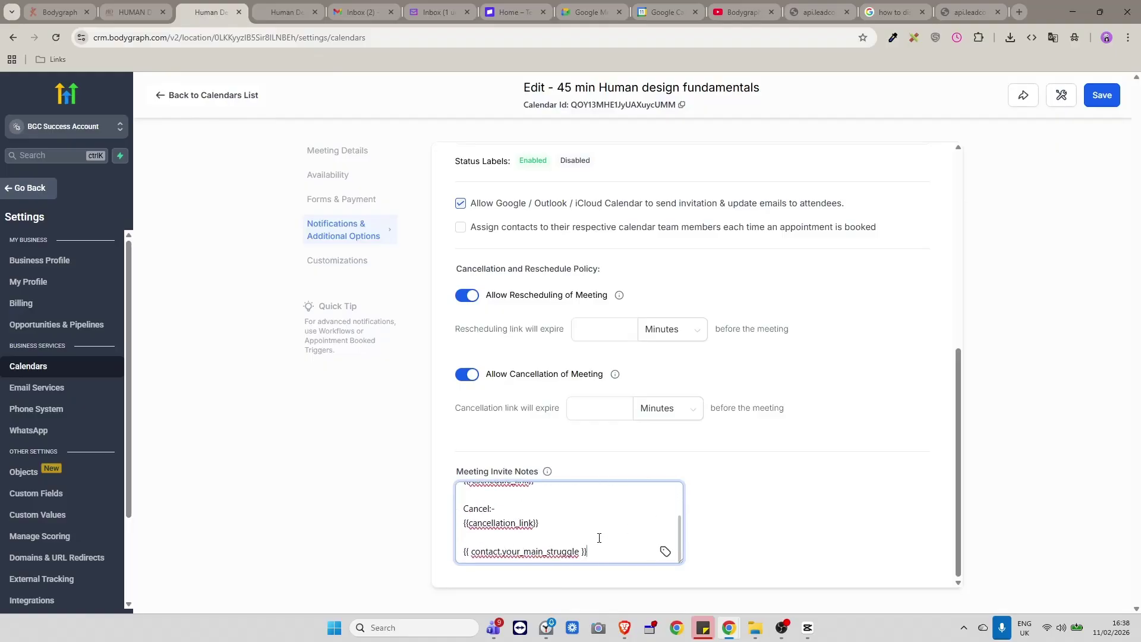
scroll(612, 548, "up", 3)
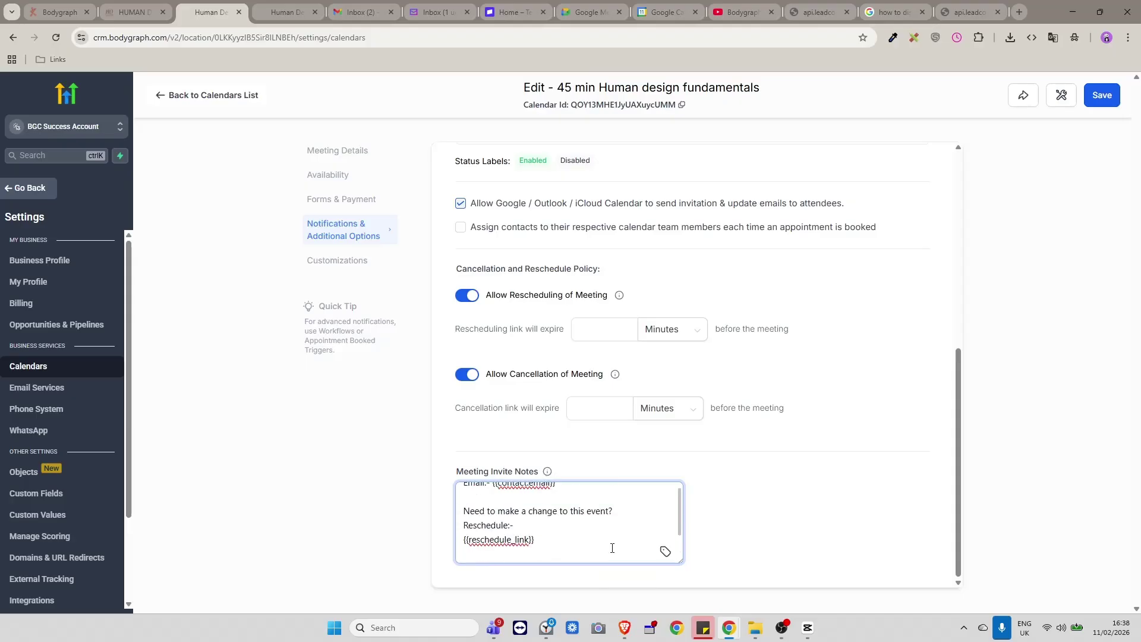
scroll(611, 546, "down", 3)
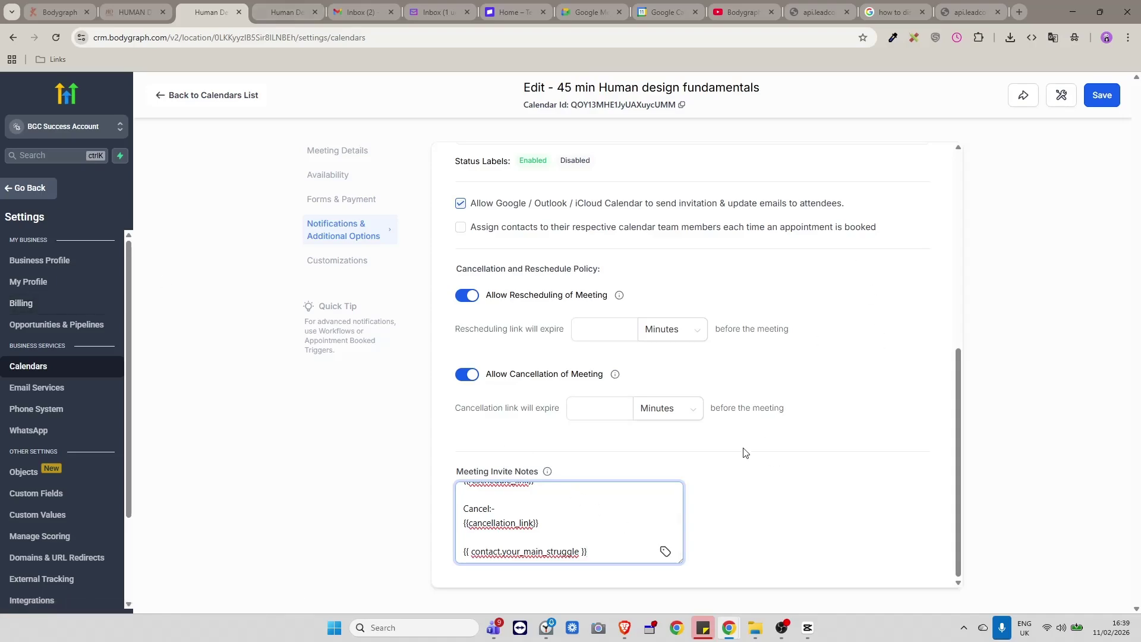
scroll(747, 452, "up", 3)
scroll(707, 413, "up", 3)
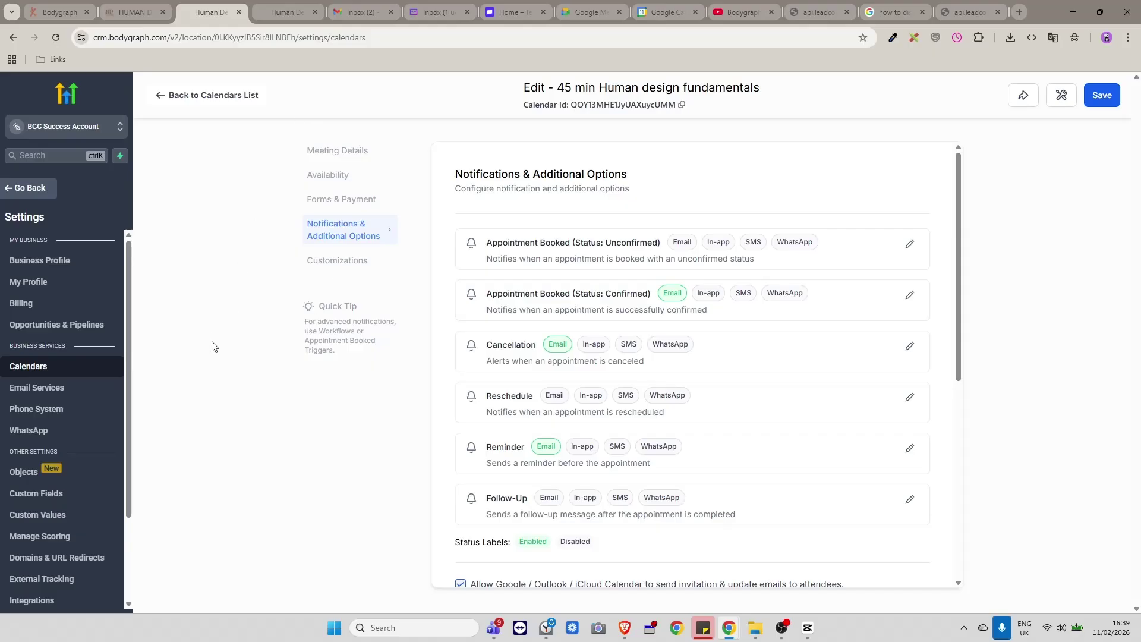
scroll(36, 591, "down", 2)
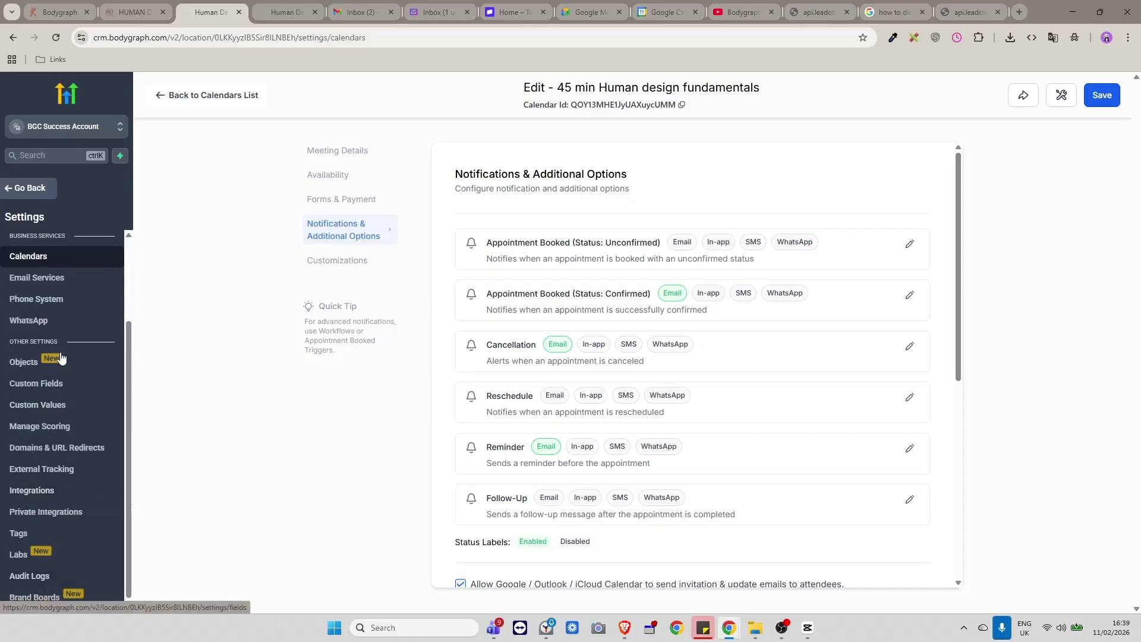
left_click(45, 189)
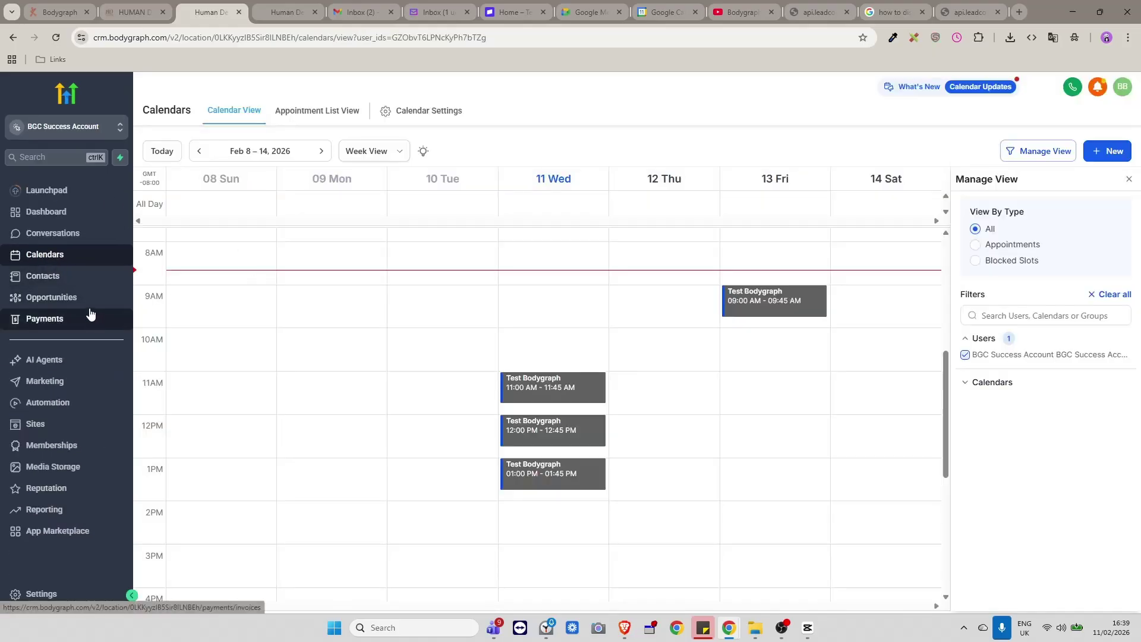
Glance at the Yahoo inbox, check the CRM Contacts list, then go to Automation workflows.
left_click(439, 11)
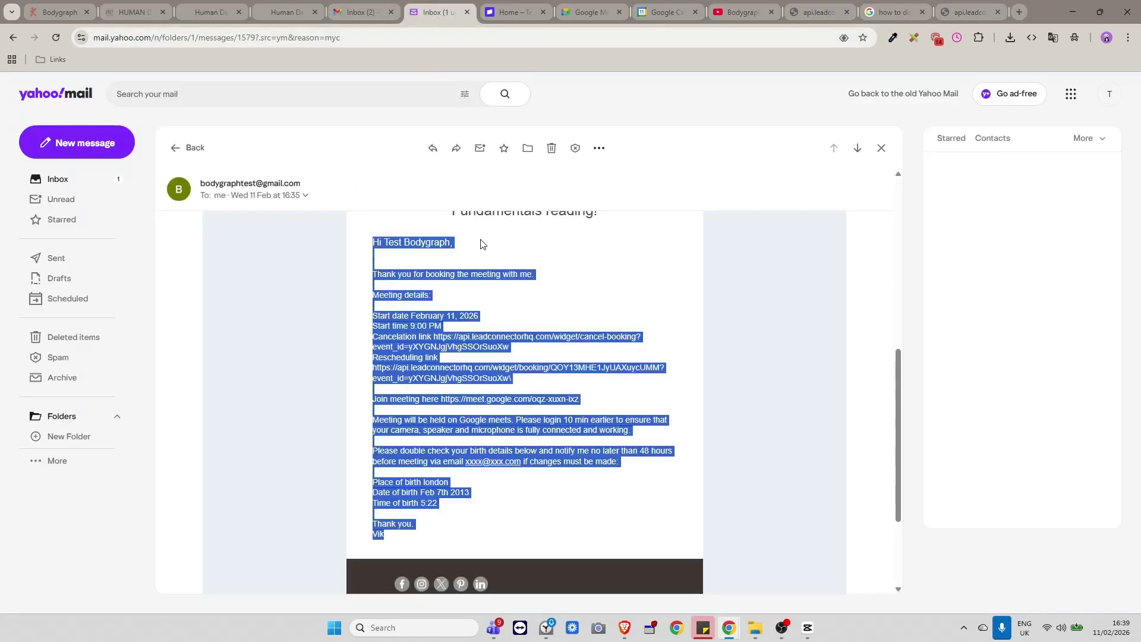
left_click(199, 12)
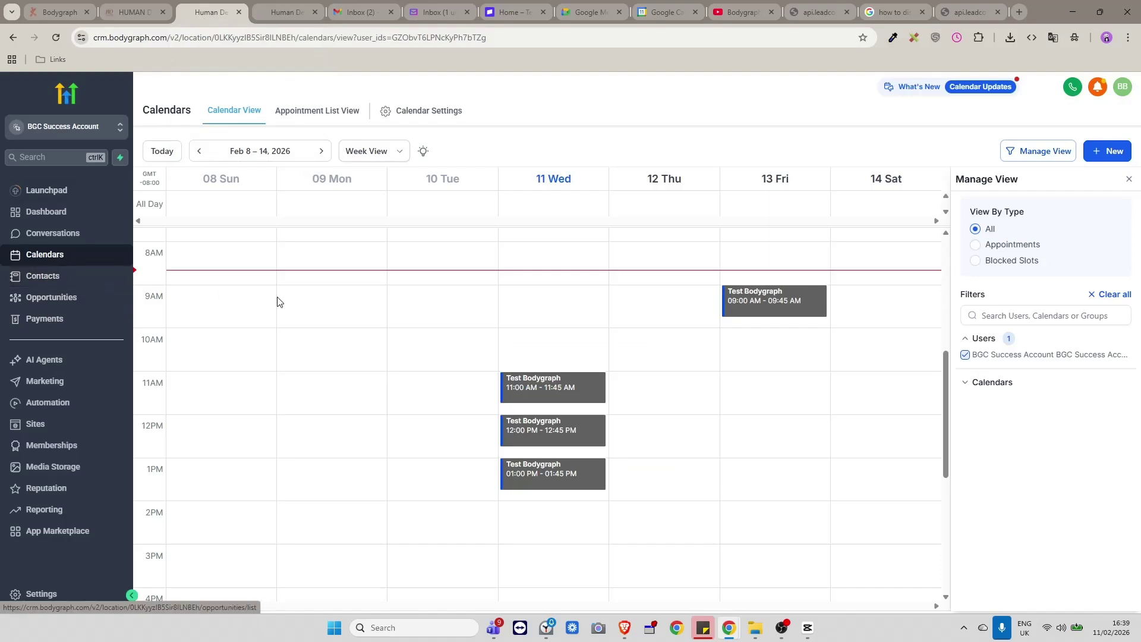
left_click(51, 277)
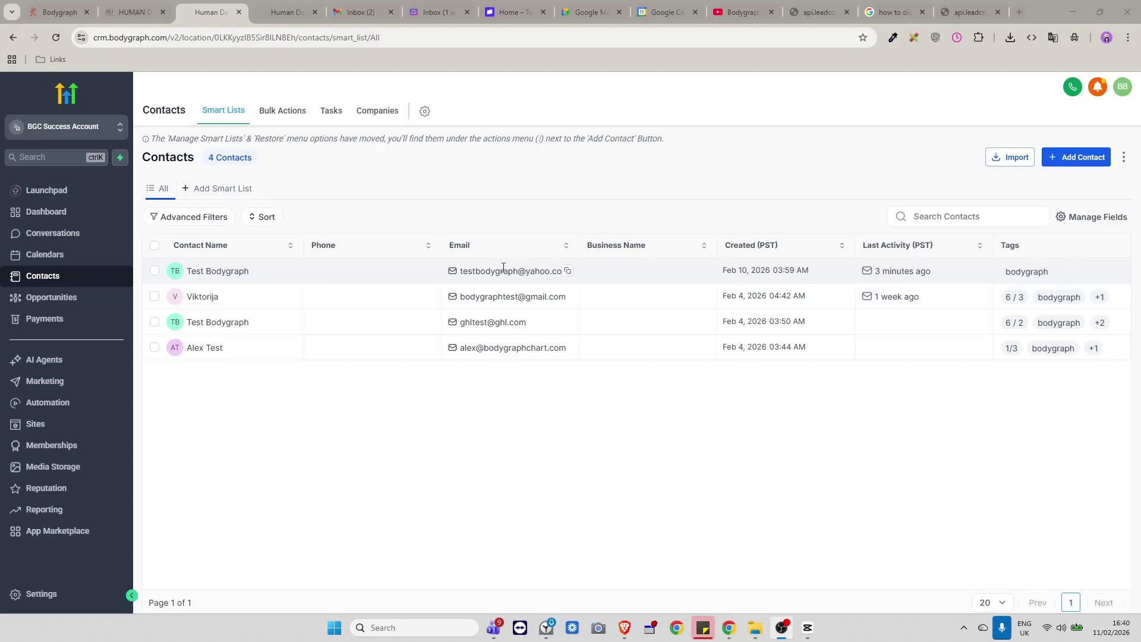
left_click_drag(441, 271, 385, 265)
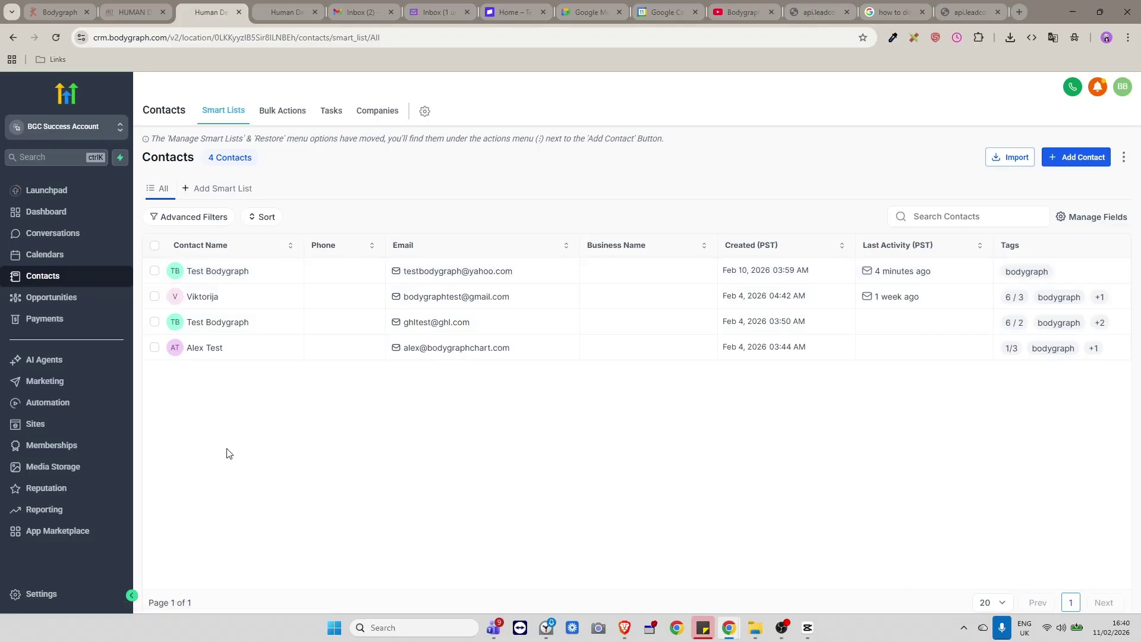
left_click(49, 404)
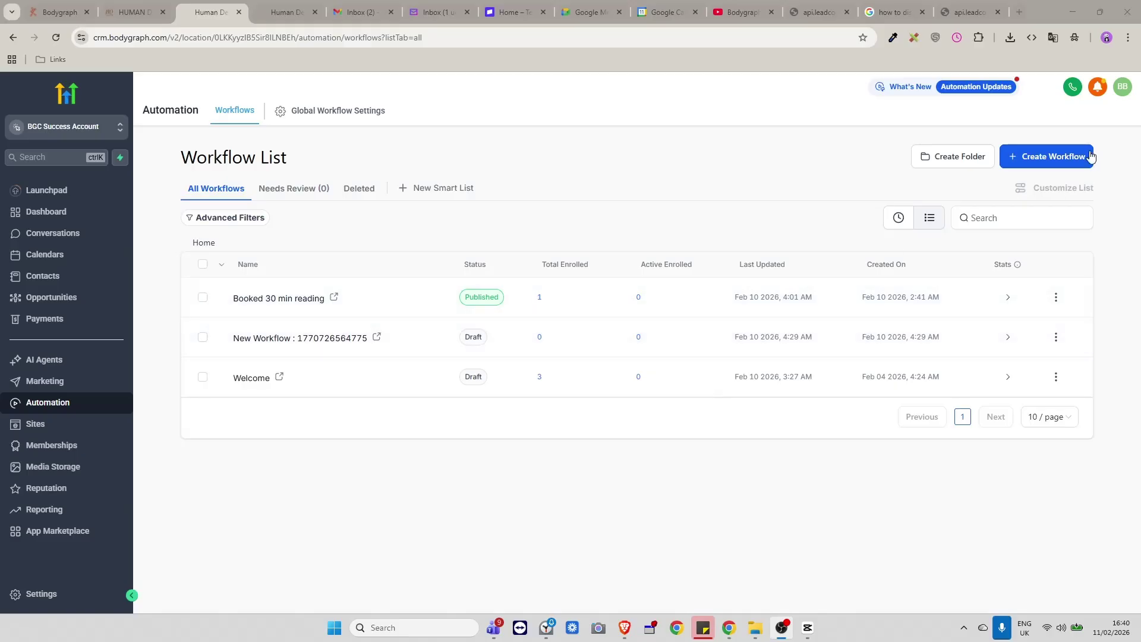
Create a workflow from scratch with a Customer Booked Appointment trigger.
left_click(1091, 156)
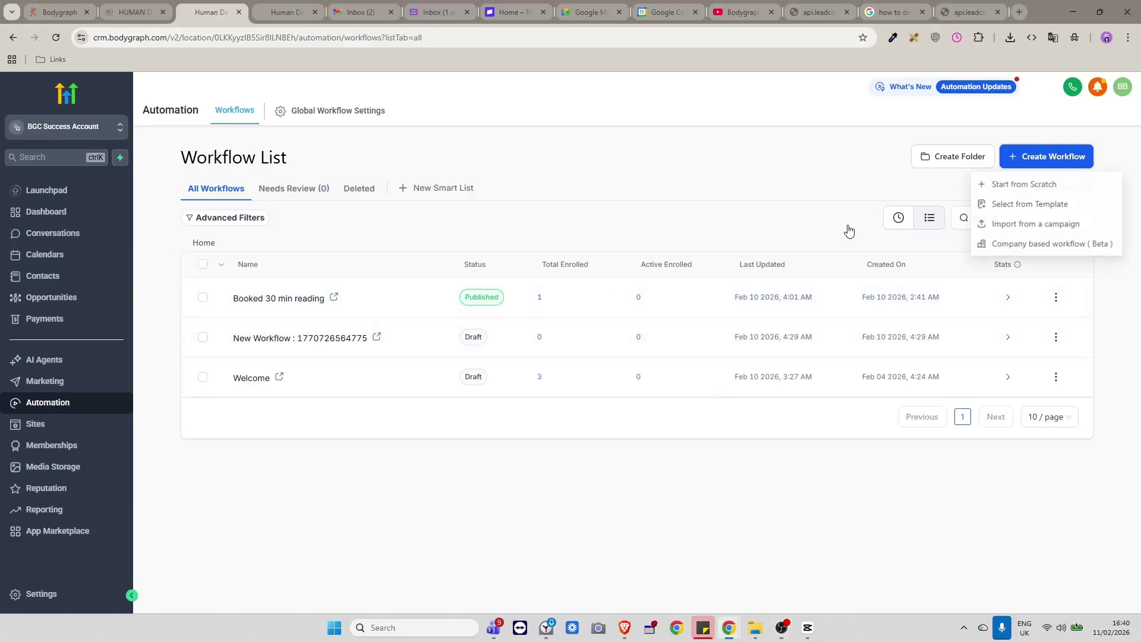
left_click(1011, 186)
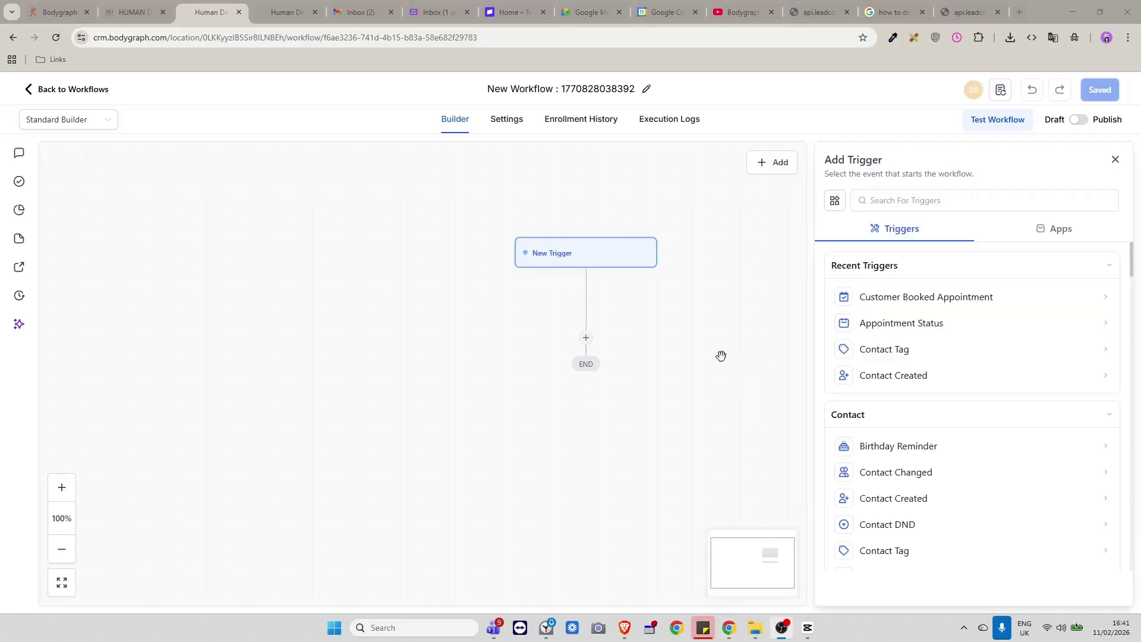
left_click(929, 298)
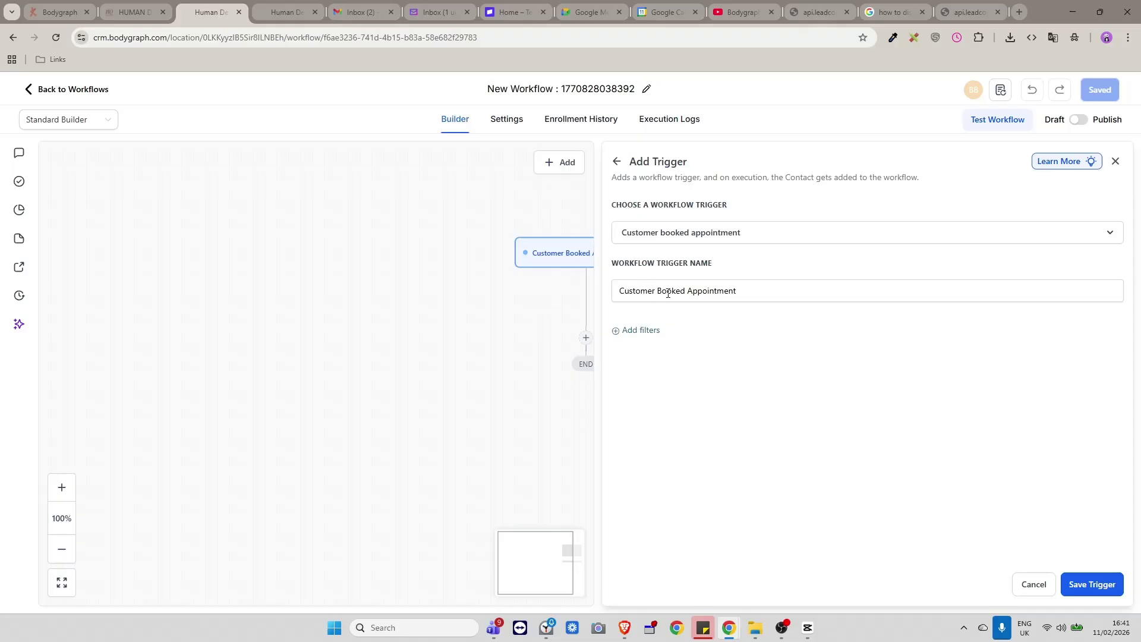
Filter the trigger to In calendar = 45 min Human design fundamentals and save it.
left_click(630, 332)
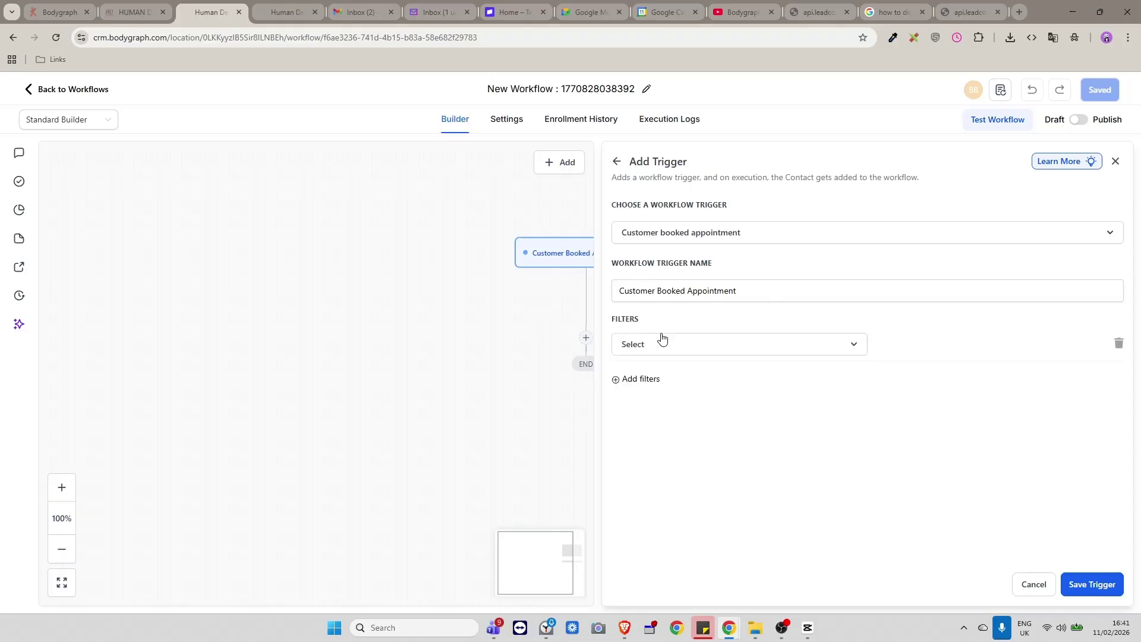
left_click(696, 351)
scroll(732, 443, "down", 2)
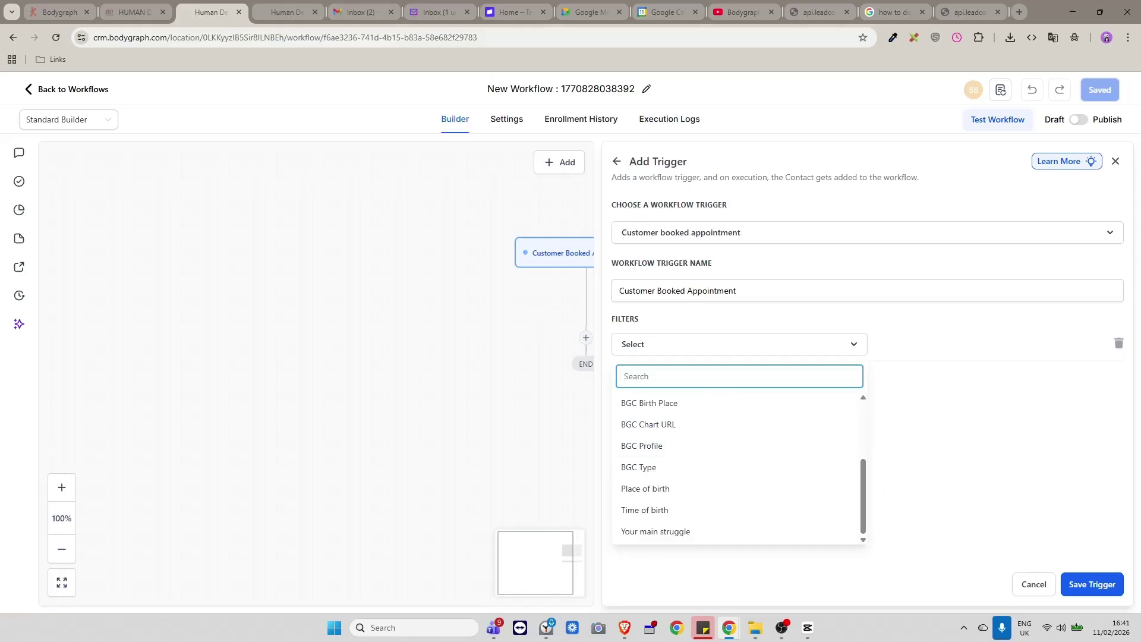
scroll(685, 530, "up", 4)
left_click(624, 446)
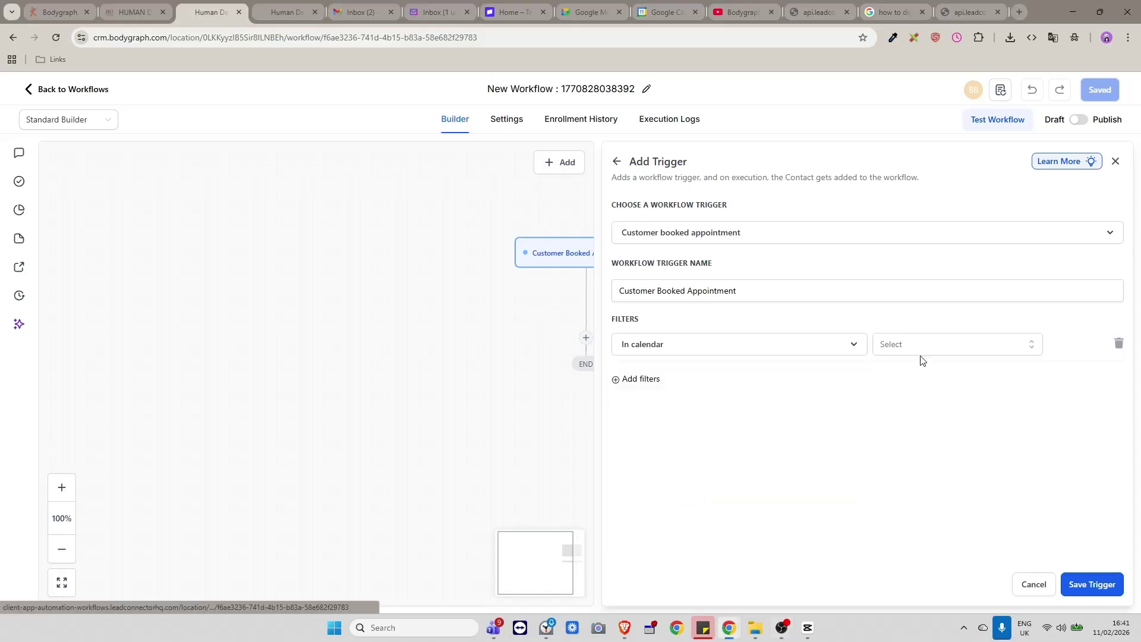
left_click(955, 341)
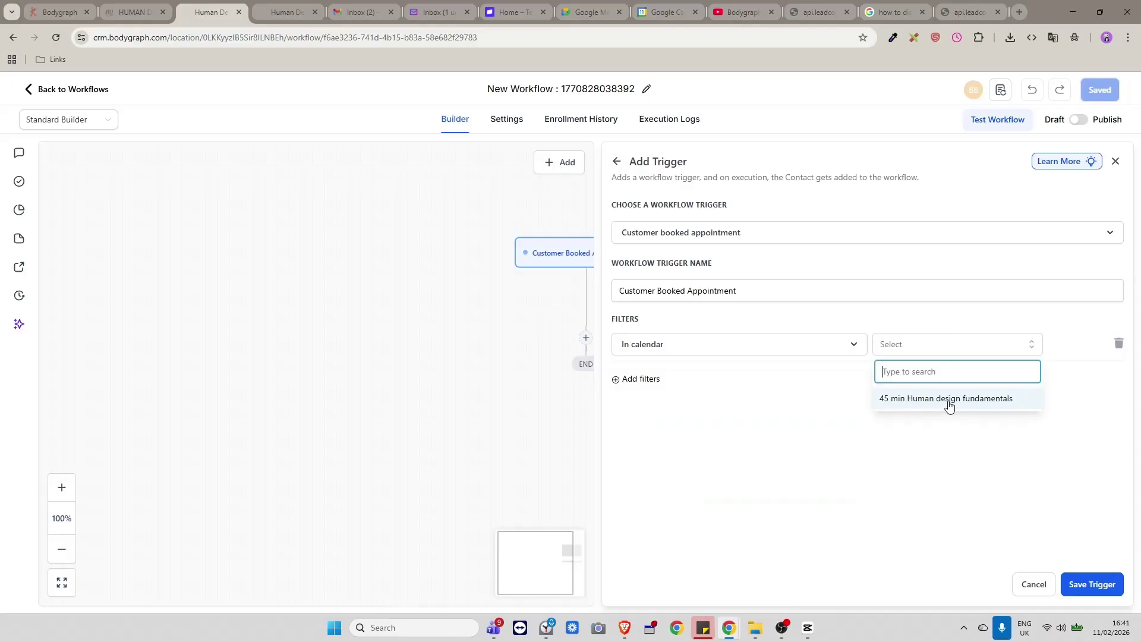
left_click(914, 402)
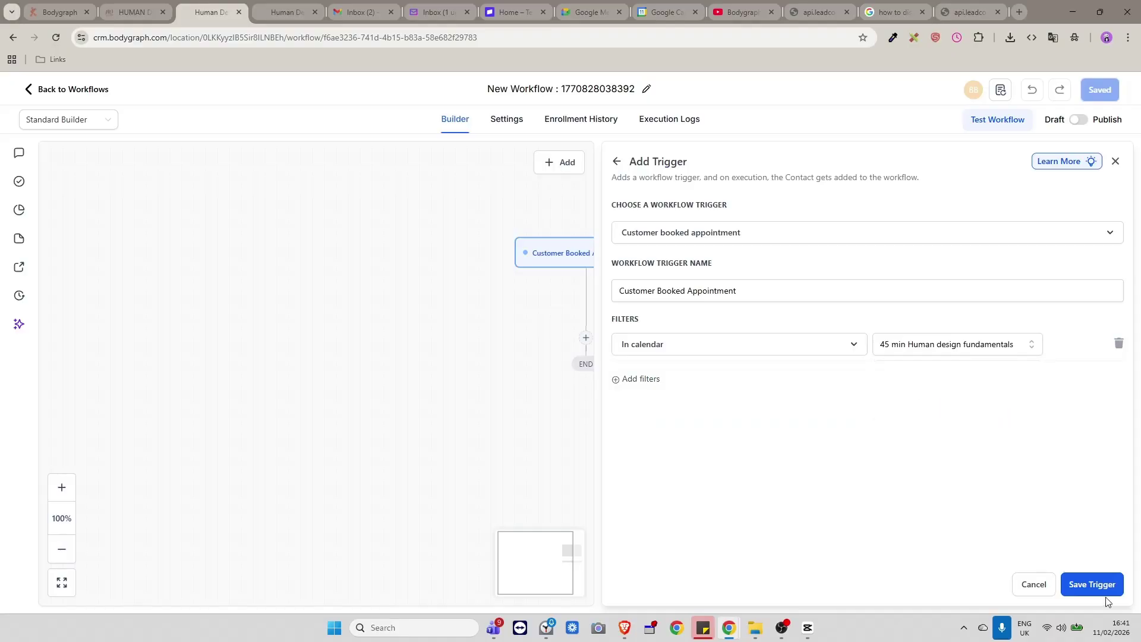
left_click(1093, 584)
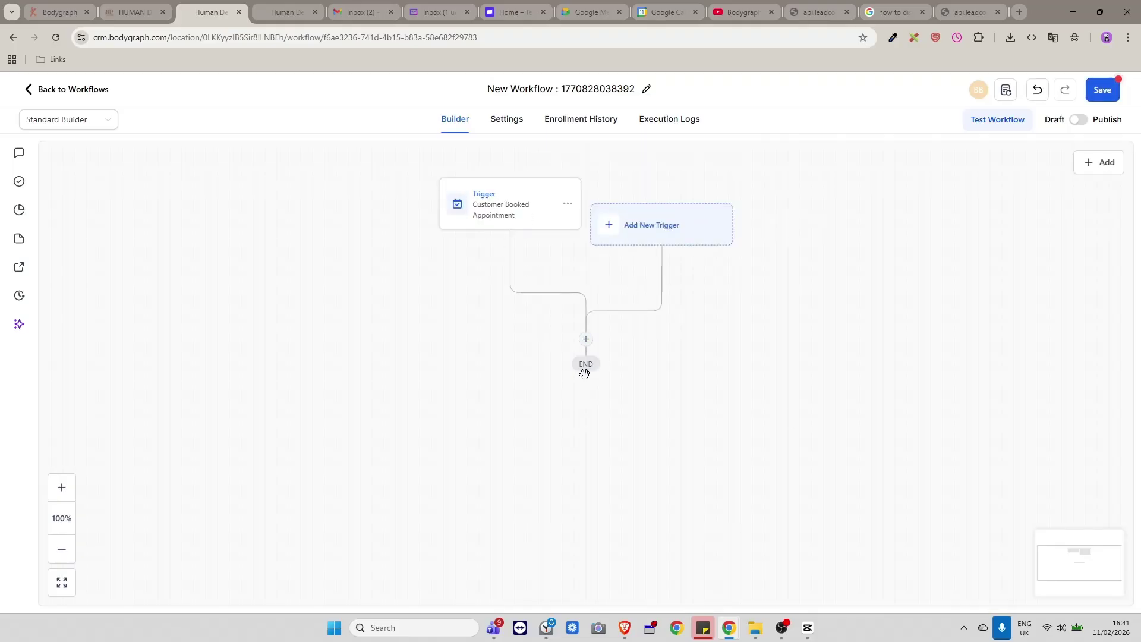
Add an Add Contact Tag action applying the 45 min hd fundamentals tag after the trigger.
left_click(586, 341)
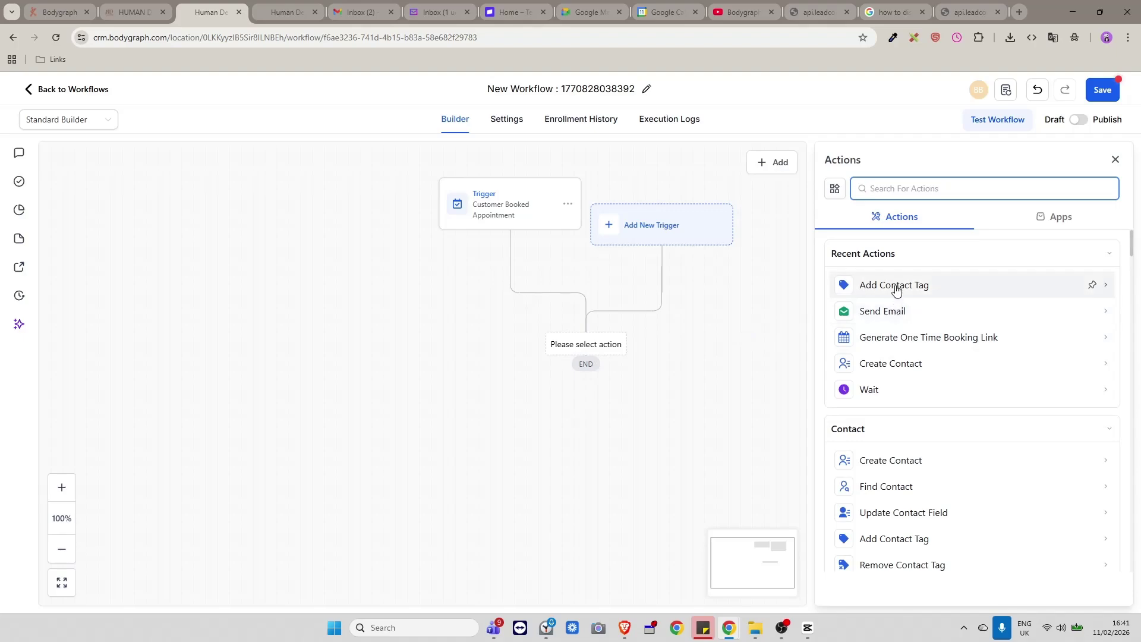
left_click(895, 287)
left_click(856, 280)
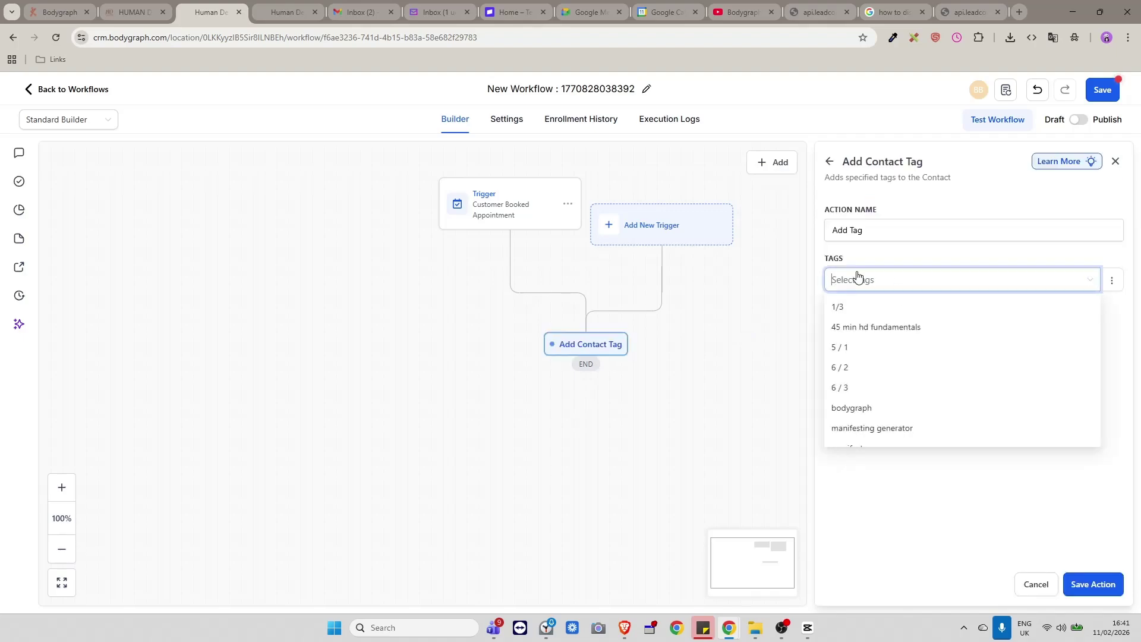
scroll(915, 395, "down", 1)
scroll(911, 399, "down", 1)
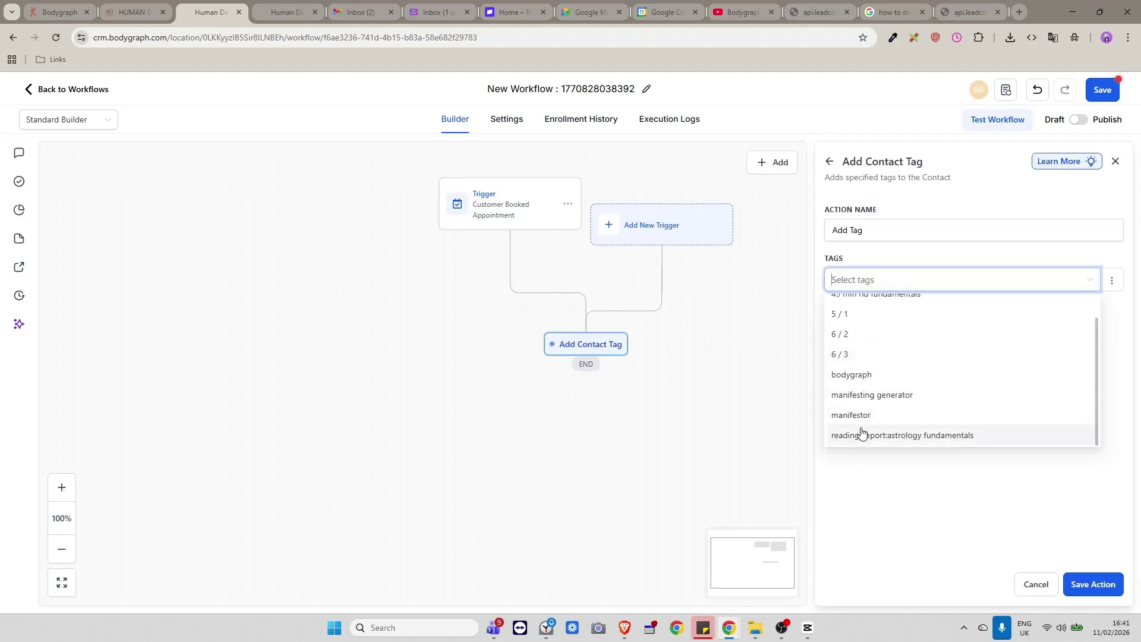
scroll(895, 381, "up", 2)
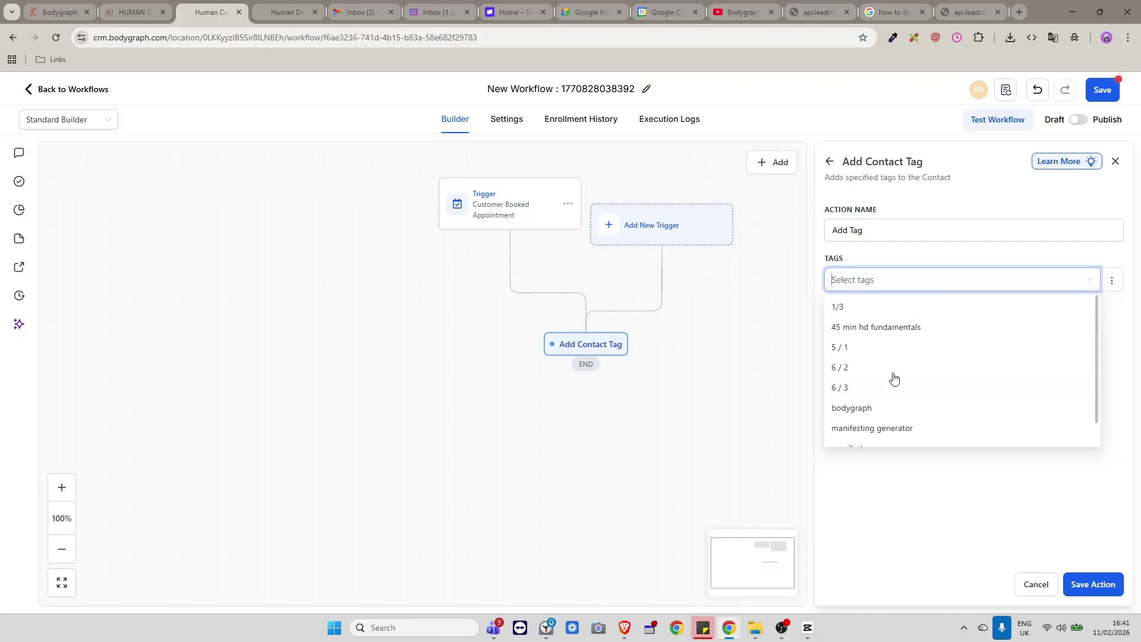
left_click(881, 327)
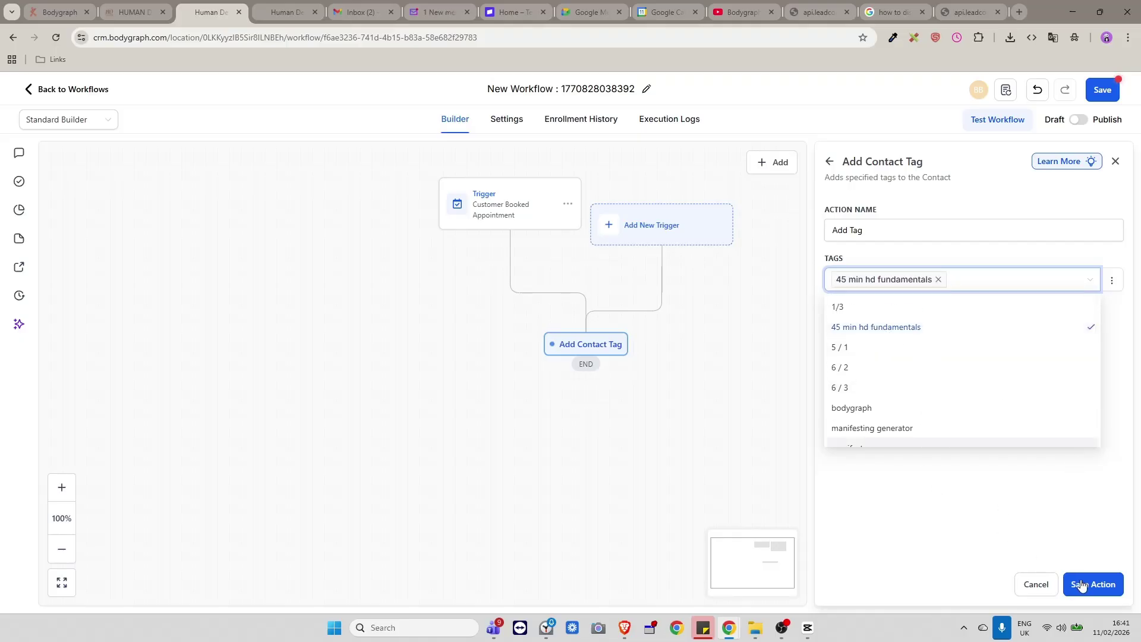
left_click(1093, 584)
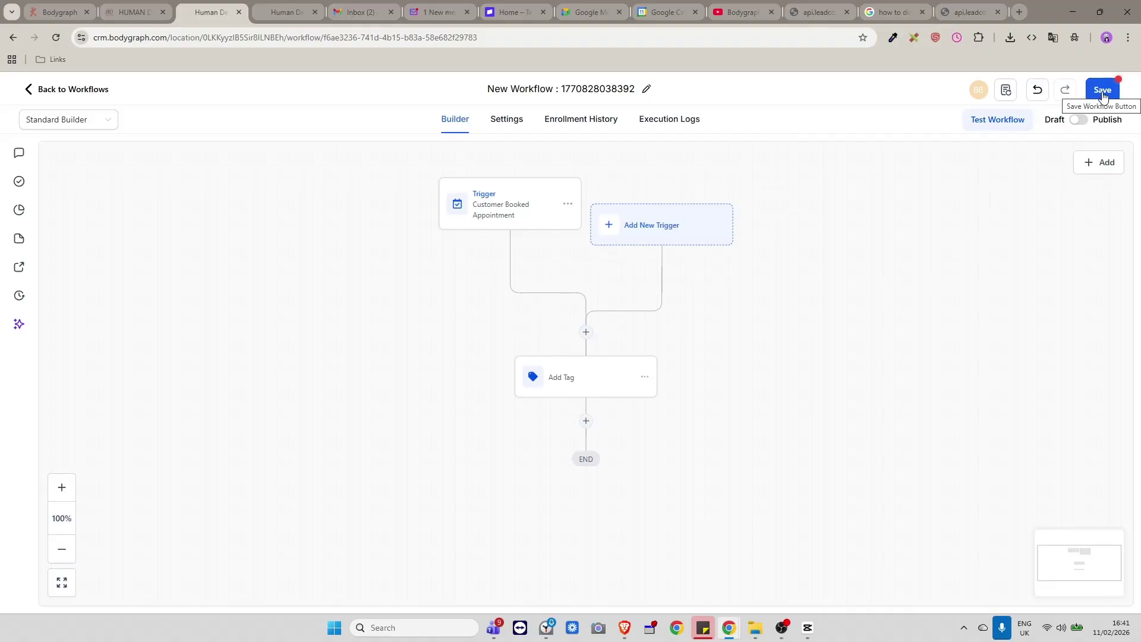
Save and publish the workflow, then select its title for renaming.
left_click(1103, 94)
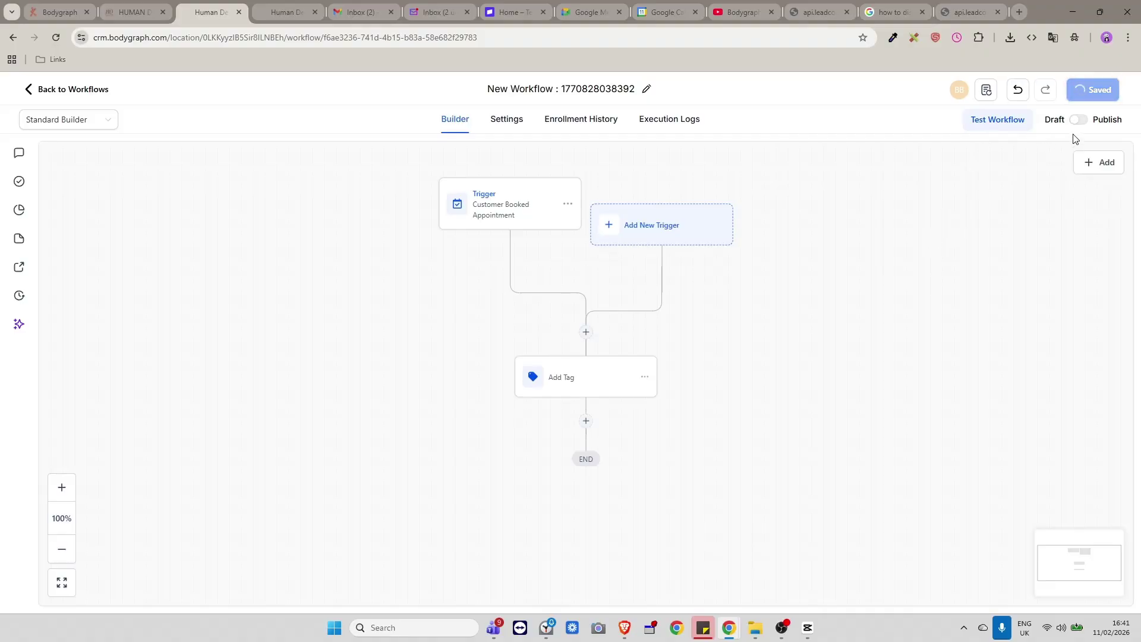
left_click(1118, 97)
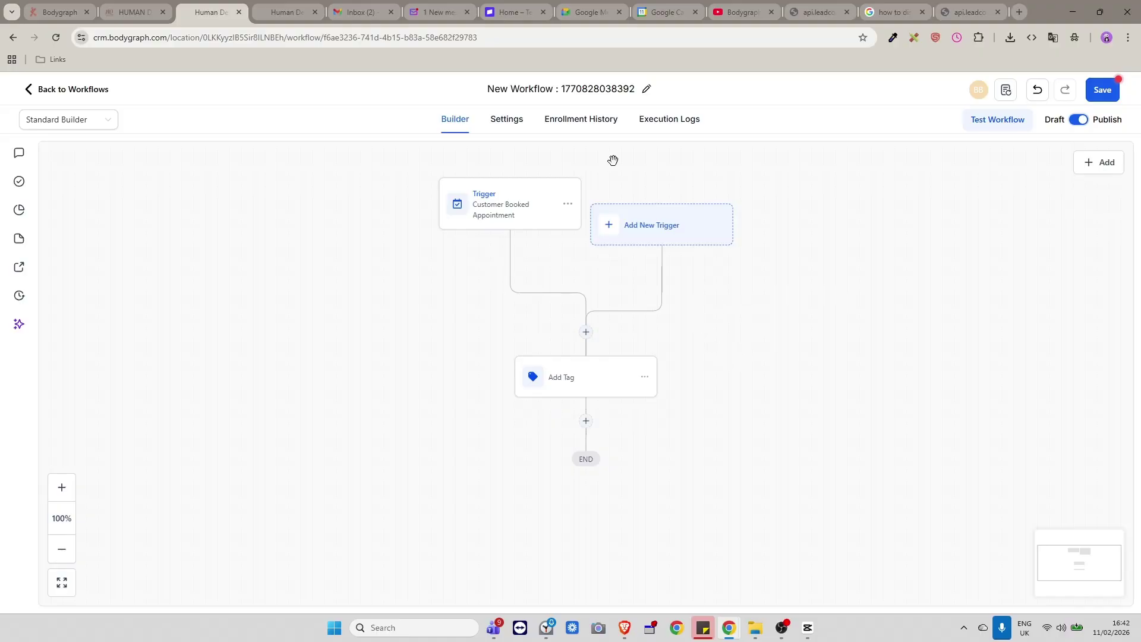
left_click(646, 89)
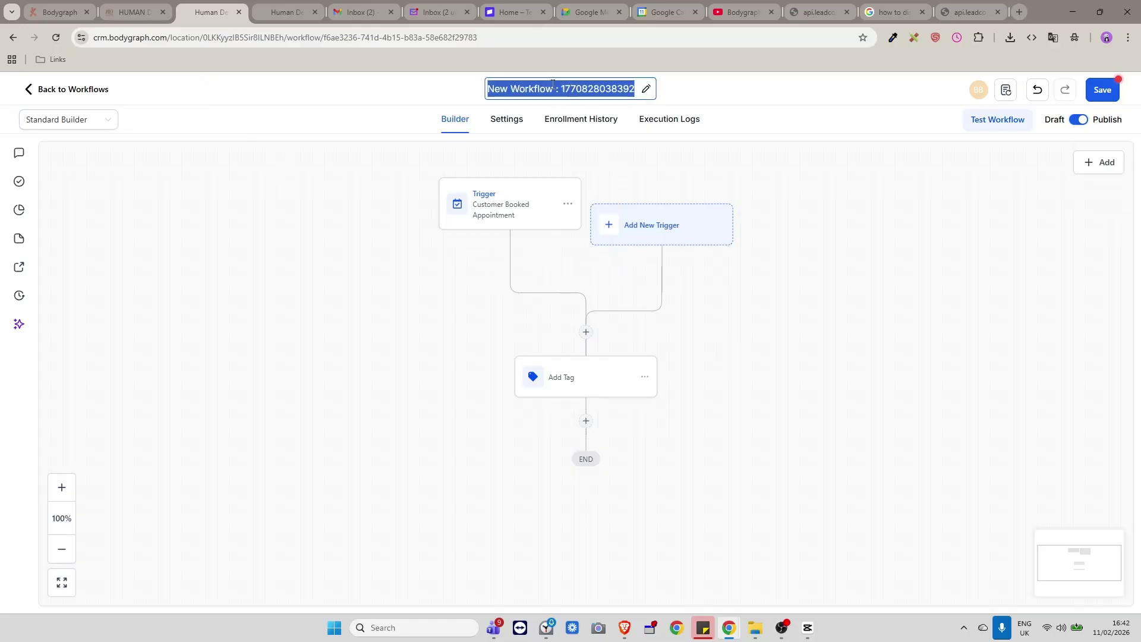
left_click(548, 88)
left_click_drag(488, 88, 643, 95)
Discard the unsaved booking-workflow edits, visit Contacts, and return to the Workflows list.
left_click(28, 89)
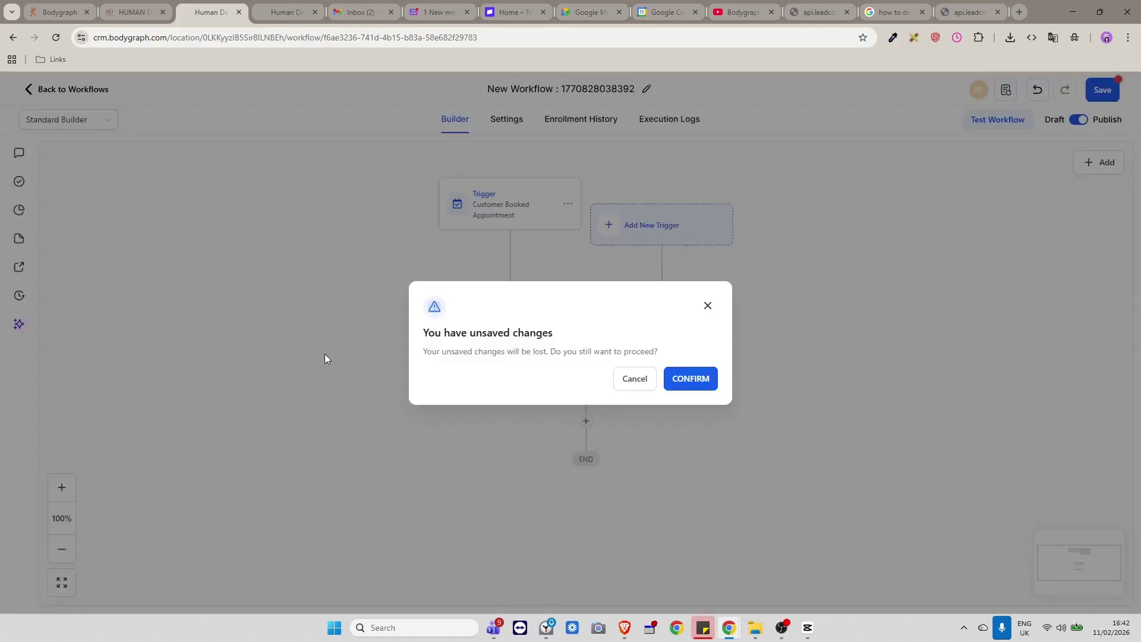
left_click(703, 380)
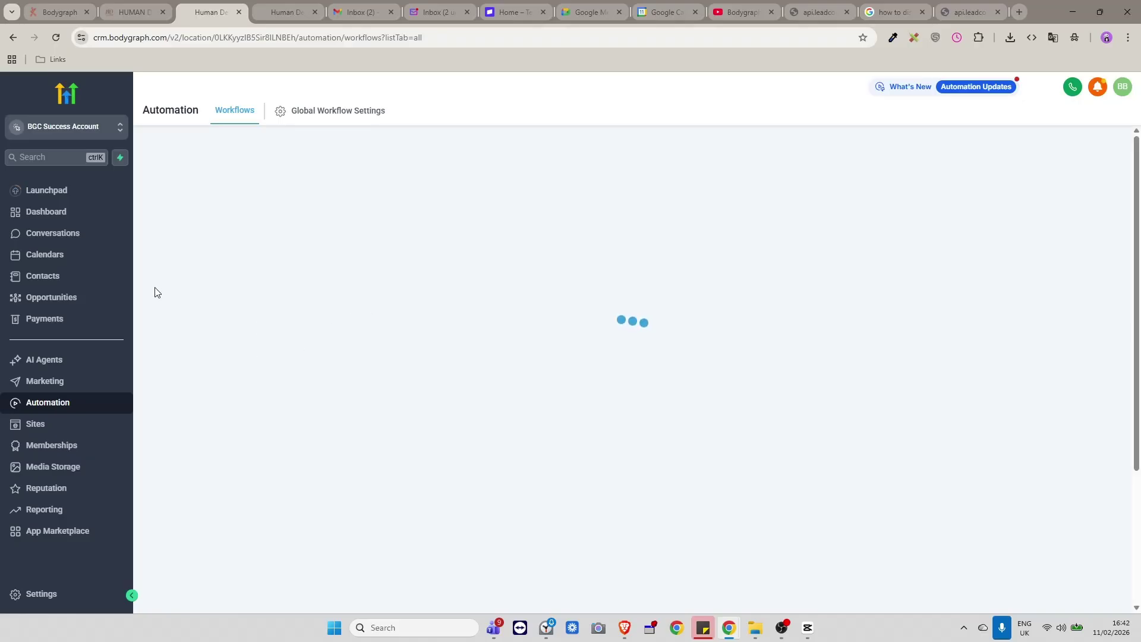
left_click(109, 279)
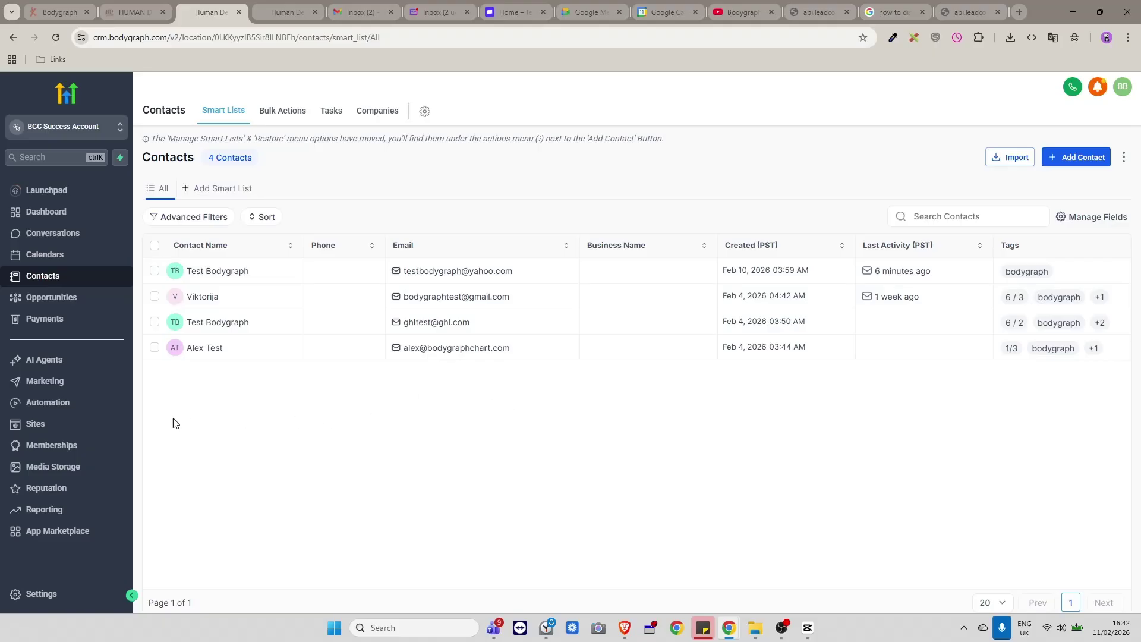
left_click(48, 407)
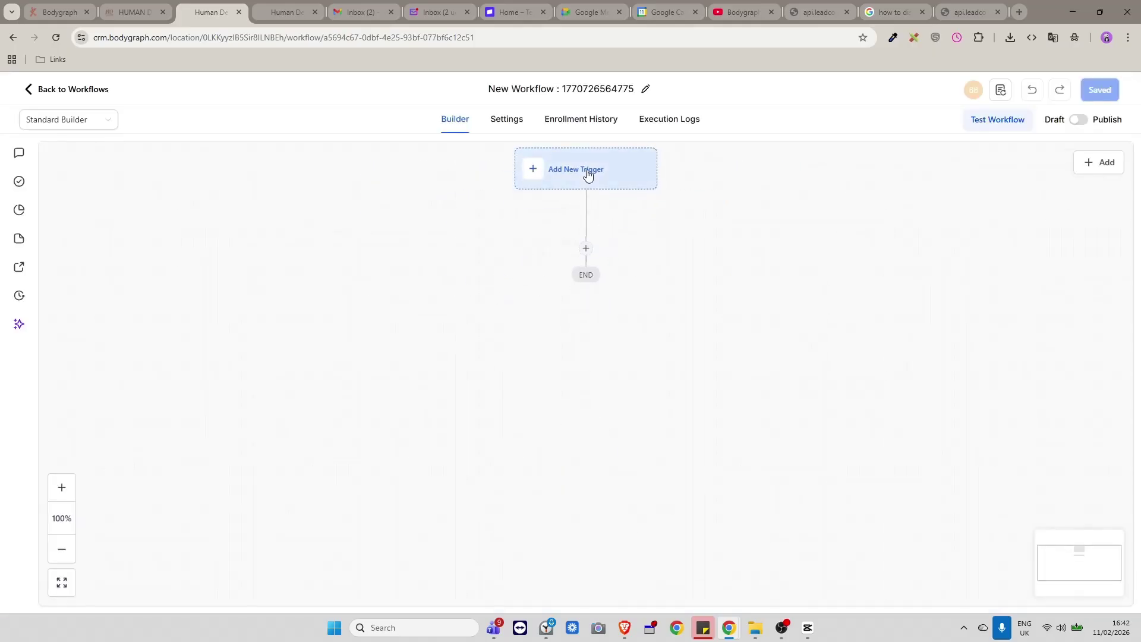
Add a Contact Tag trigger with a Tag Added filter.
left_click(588, 173)
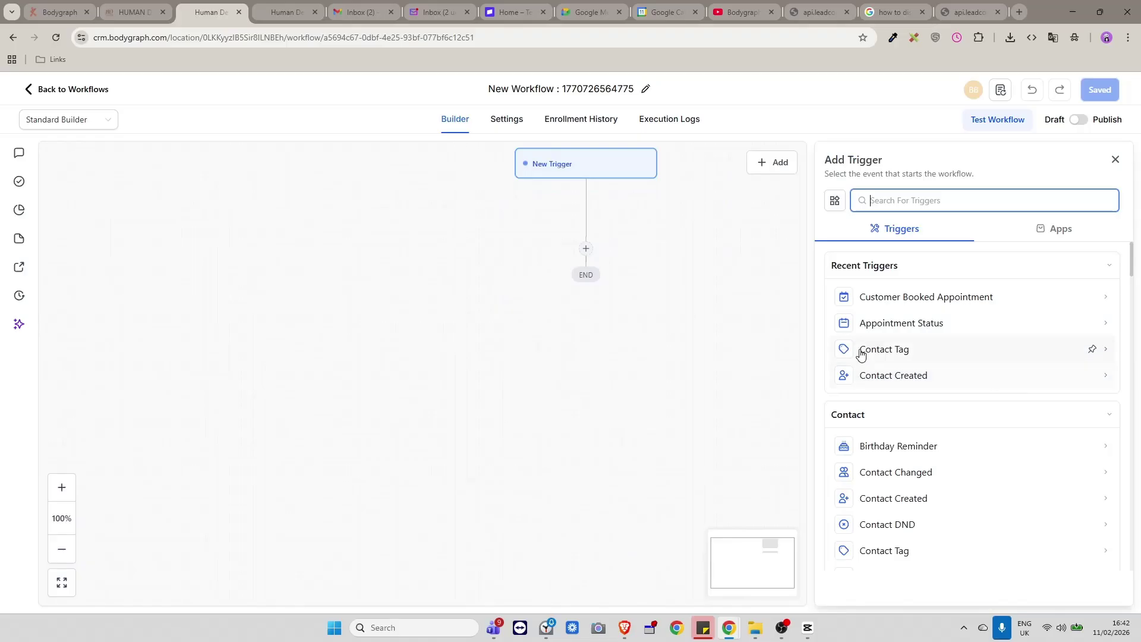
left_click(896, 351)
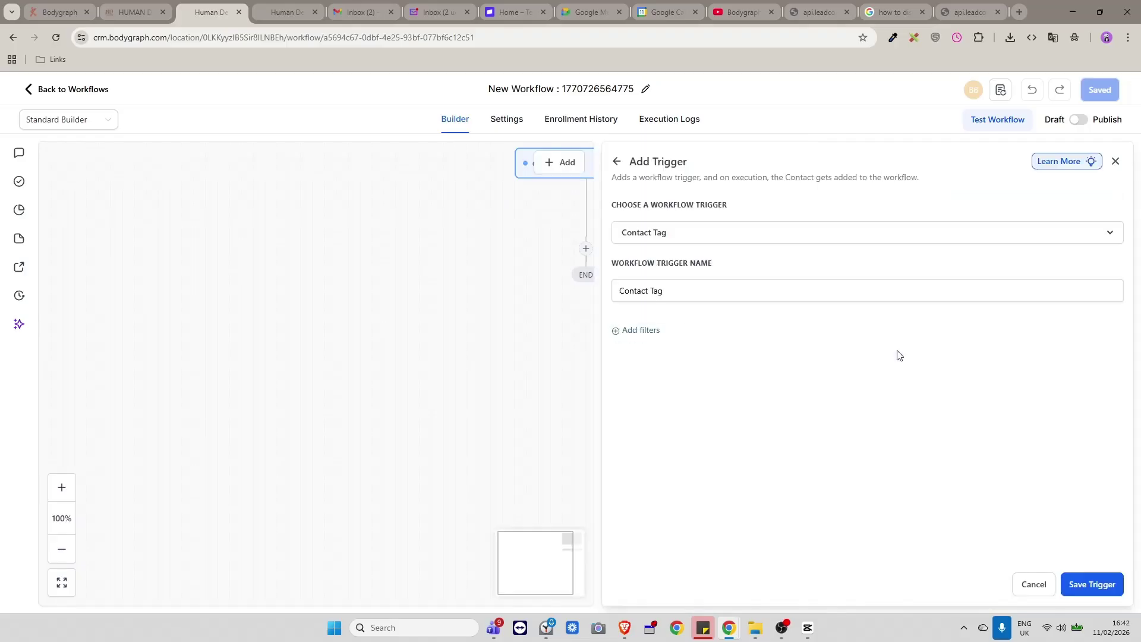
left_click(642, 332)
left_click(677, 350)
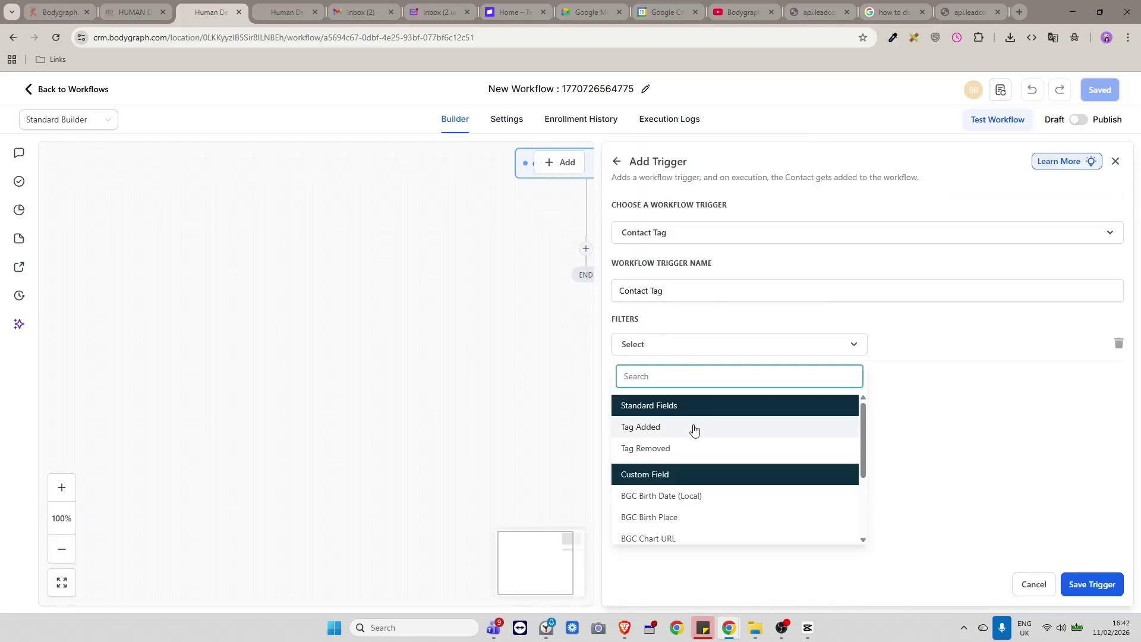
scroll(731, 465, "down", 5)
scroll(735, 487, "up", 5)
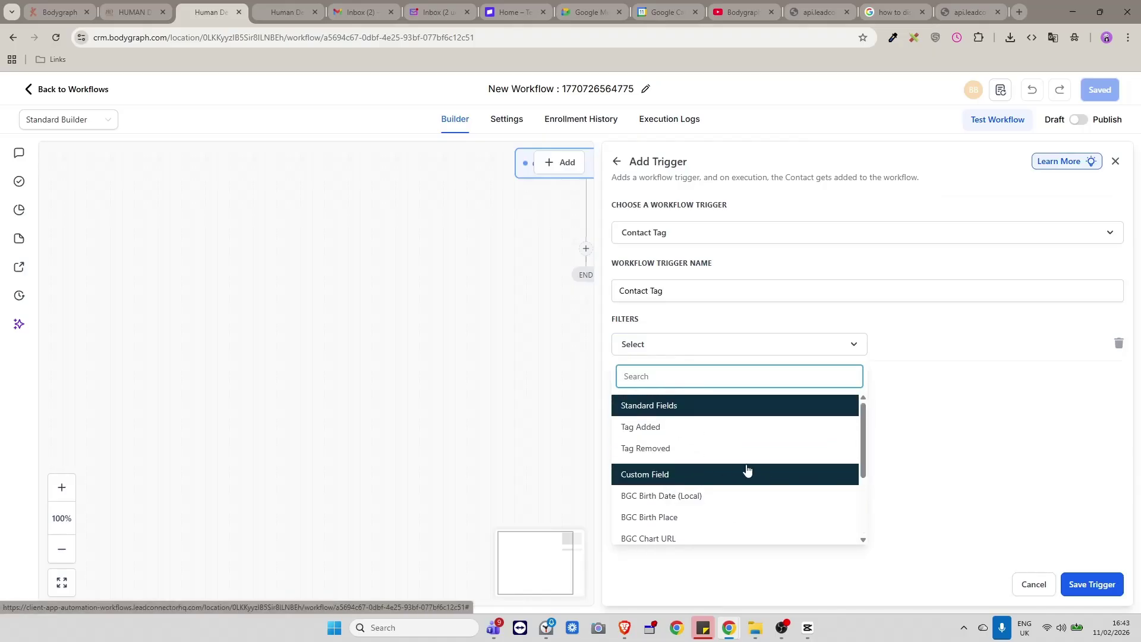
key("alt+Tab")
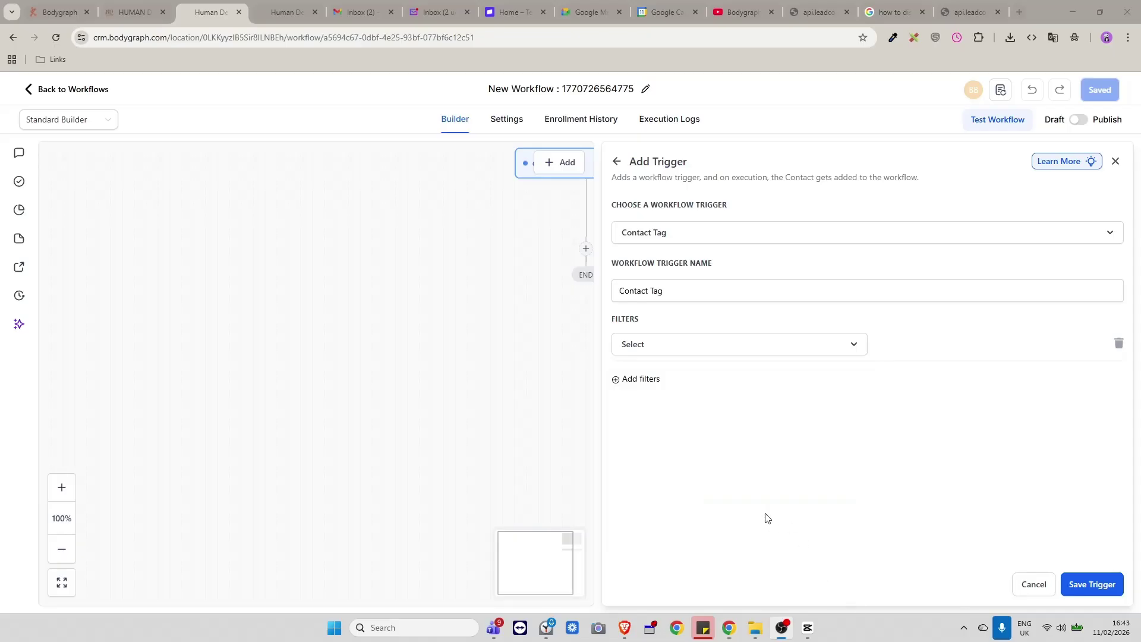
left_click(713, 354)
left_click(648, 428)
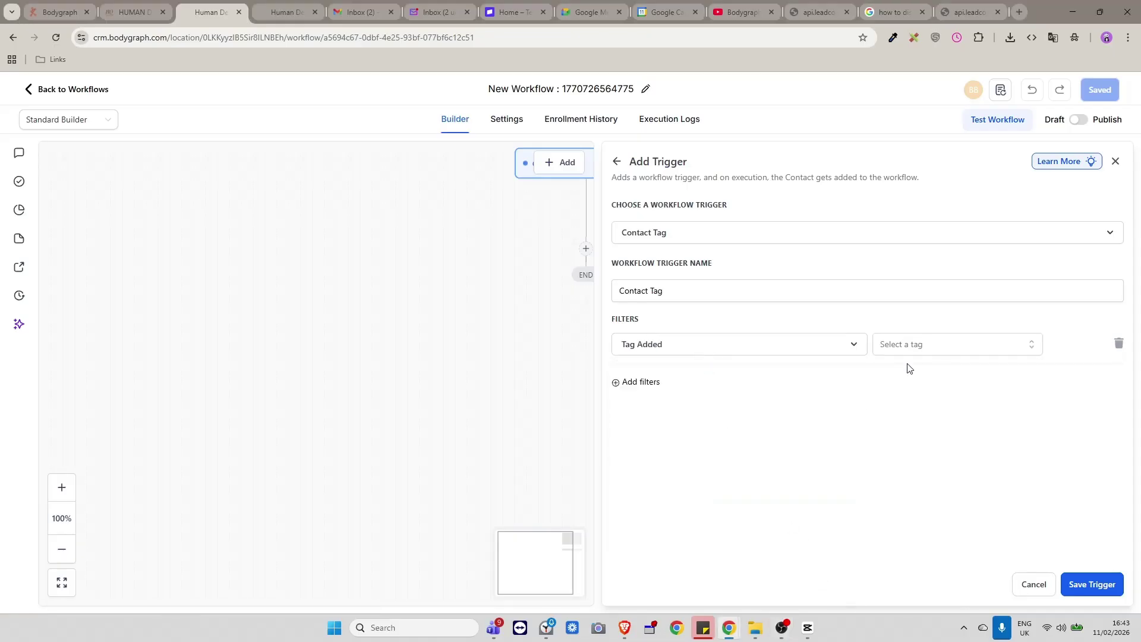
Choose the 45 min hd fundamentals tag, save the trigger, and begin adding an action.
left_click(937, 350)
scroll(950, 489, "down", 2)
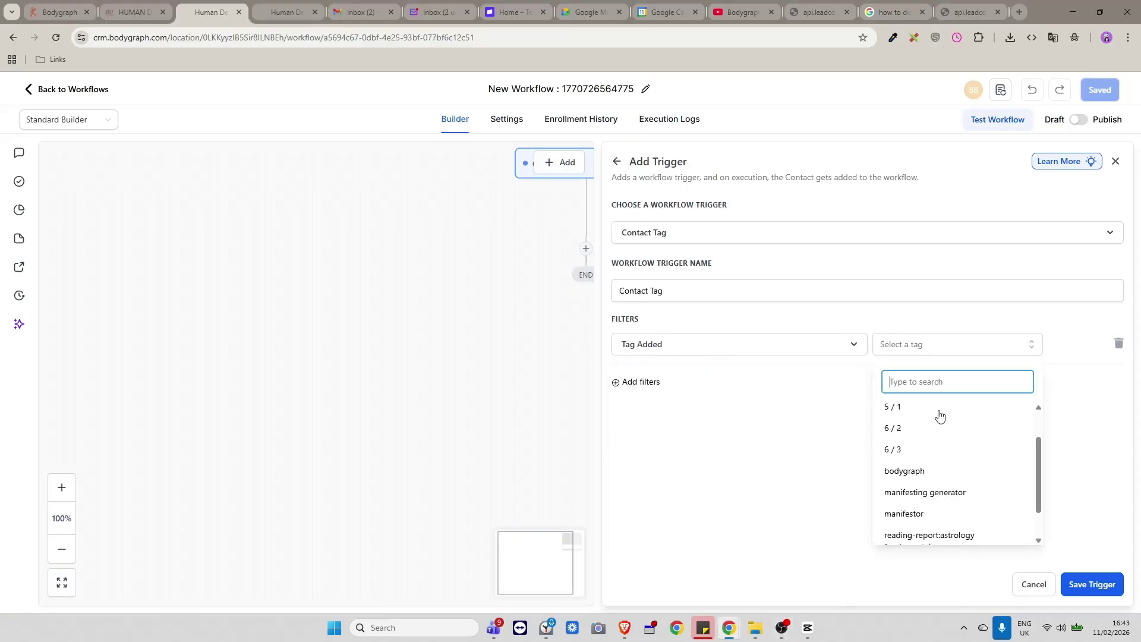
scroll(939, 412, "up", 2)
left_click(926, 437)
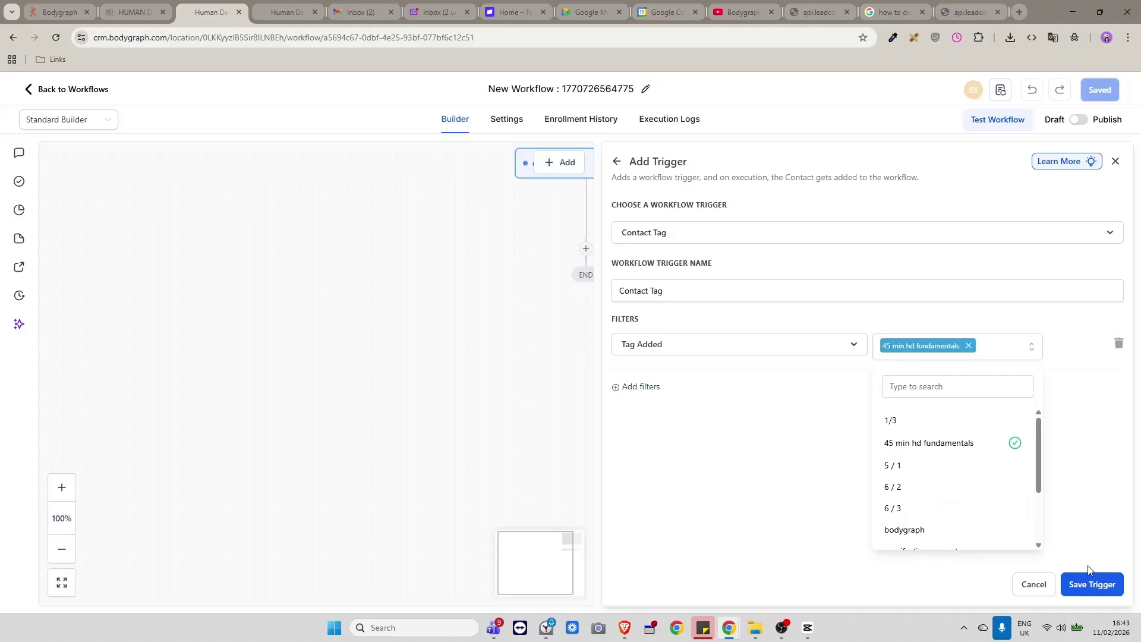
left_click(1092, 581)
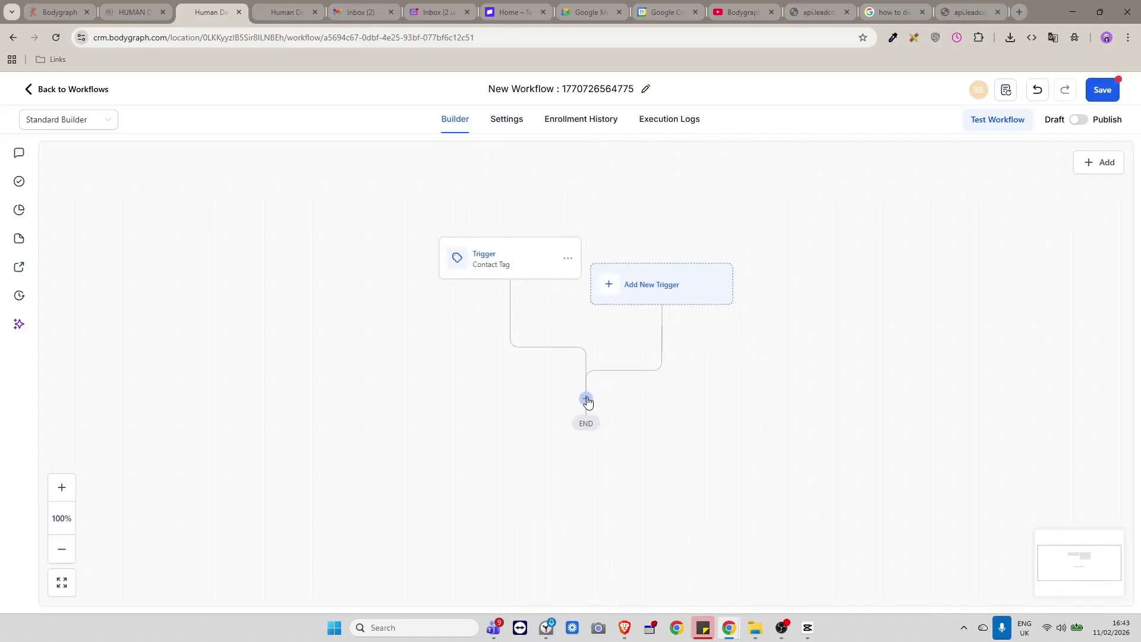
left_click(586, 398)
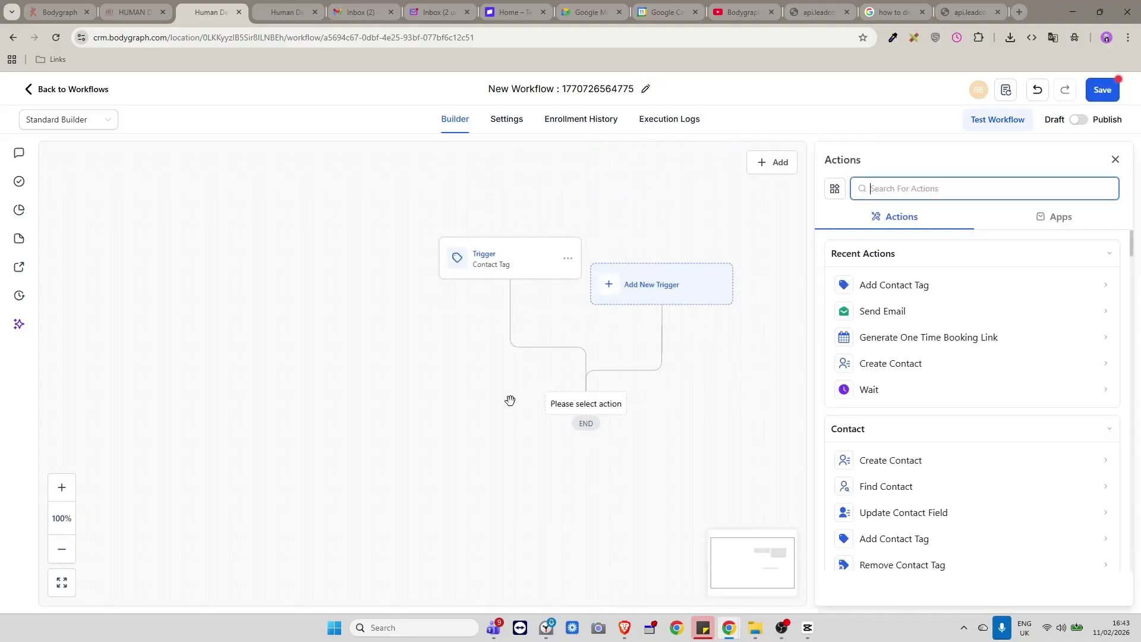
left_click(884, 311)
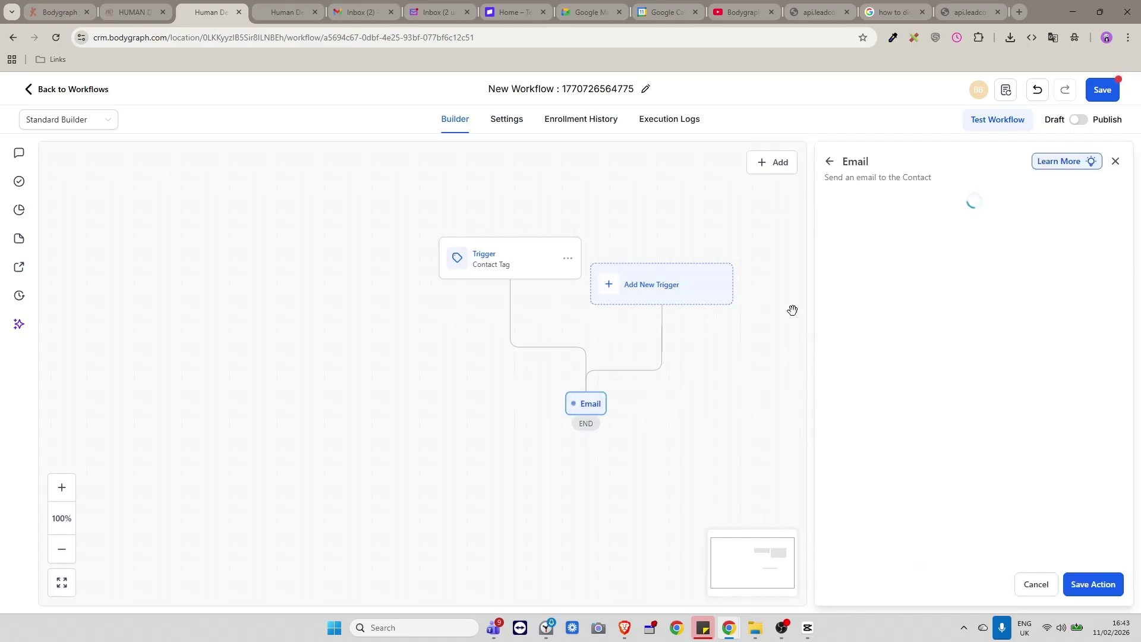
scroll(1020, 355, "down", 2)
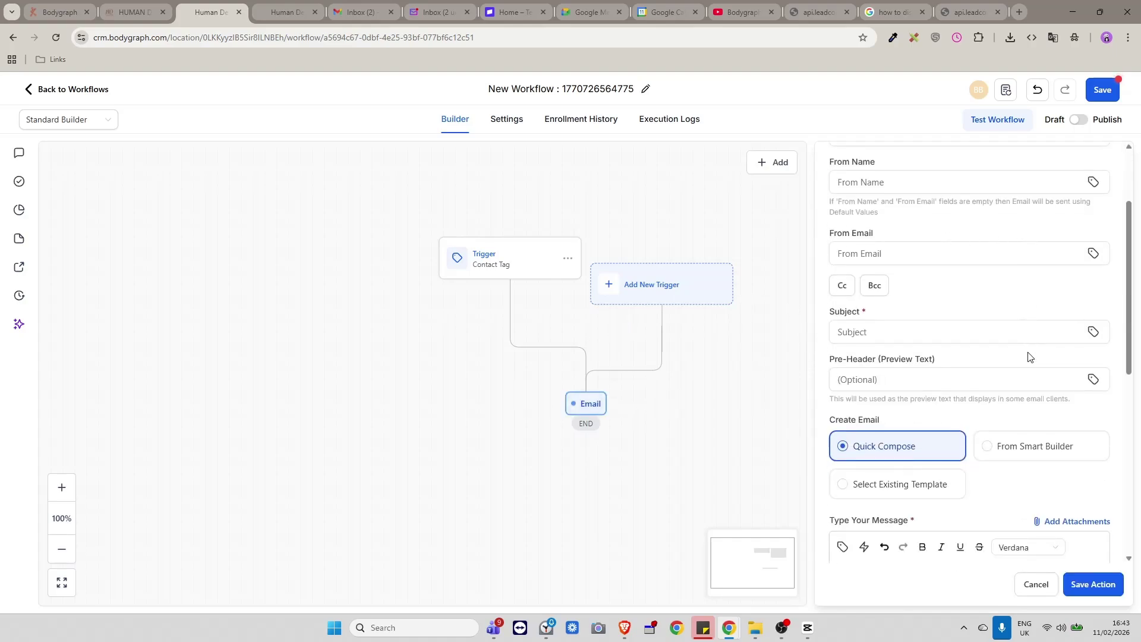
scroll(1028, 355, "down", 1)
scroll(1000, 454, "up", 1)
scroll(989, 451, "up", 1)
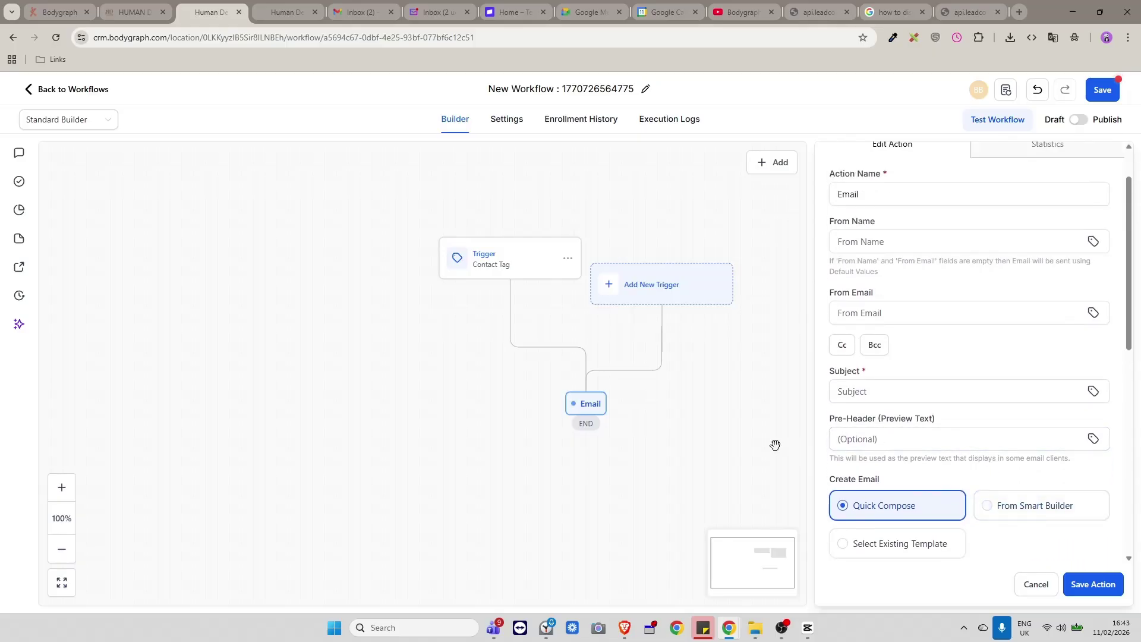
scroll(877, 469, "down", 2)
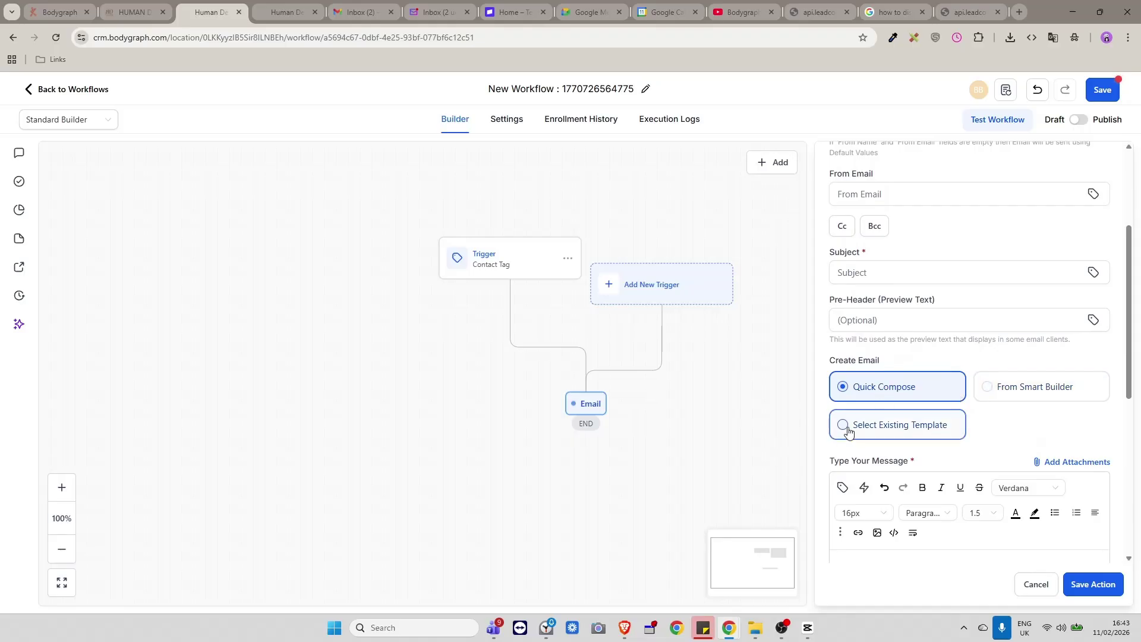
scroll(870, 300, "up", 2)
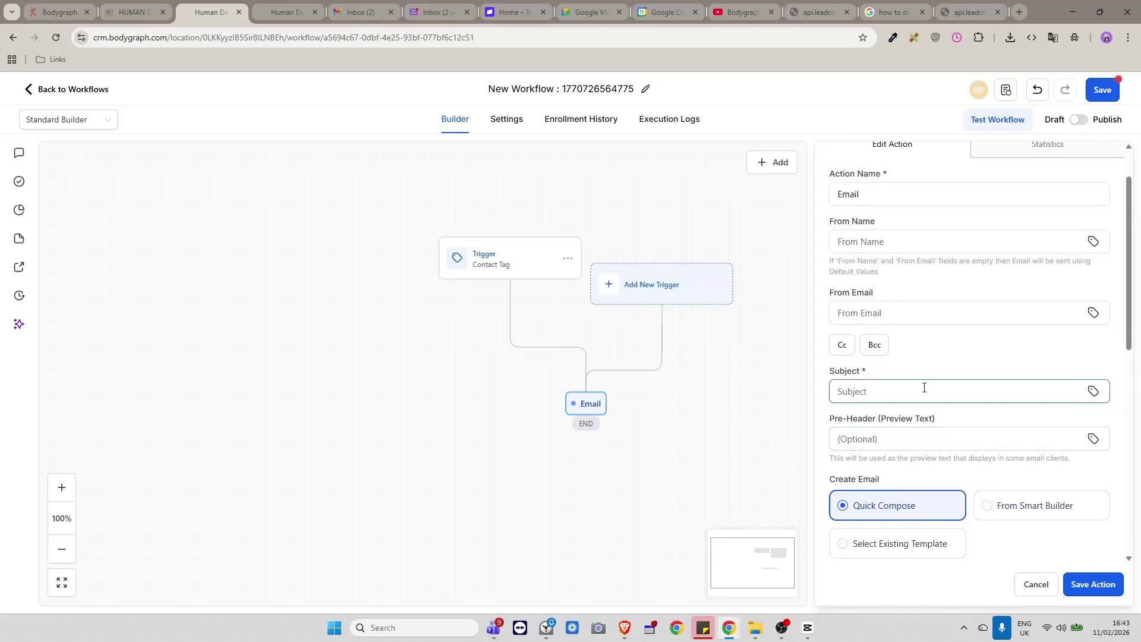
scroll(924, 388, "up", 1)
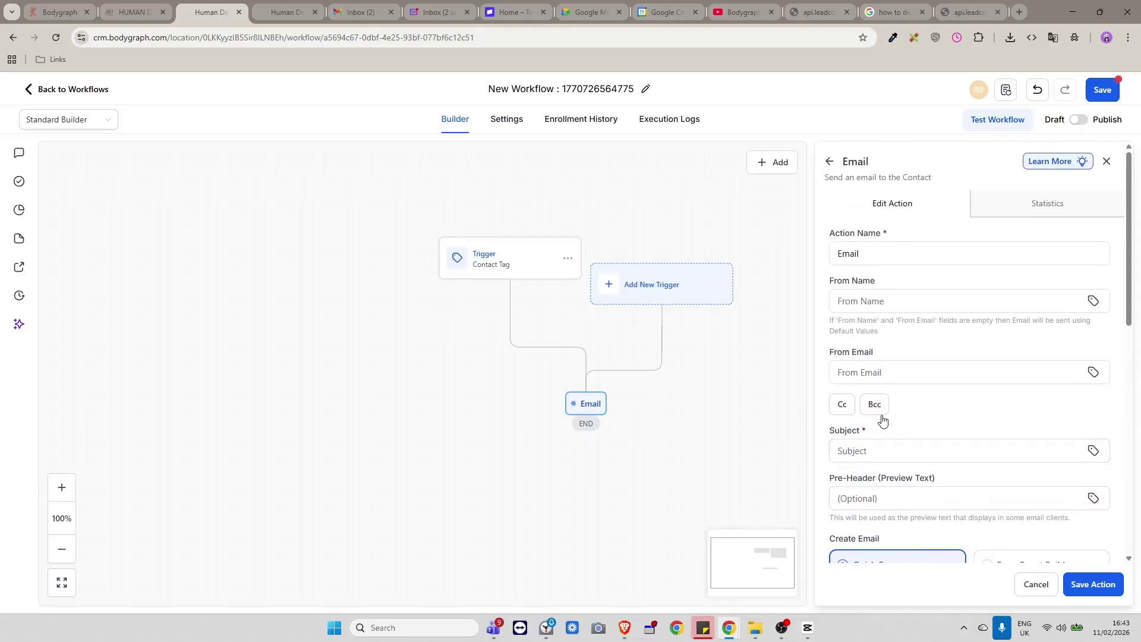
scroll(951, 436, "down", 1)
scroll(950, 437, "down", 6)
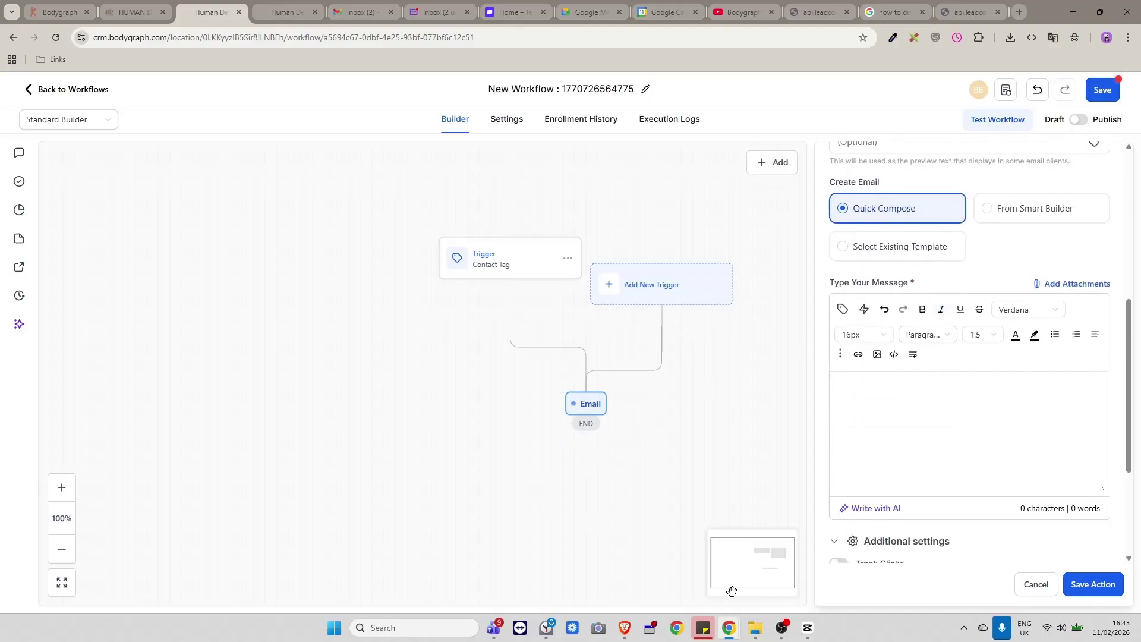
scroll(896, 234, "up", 4)
scroll(907, 233, "up", 2)
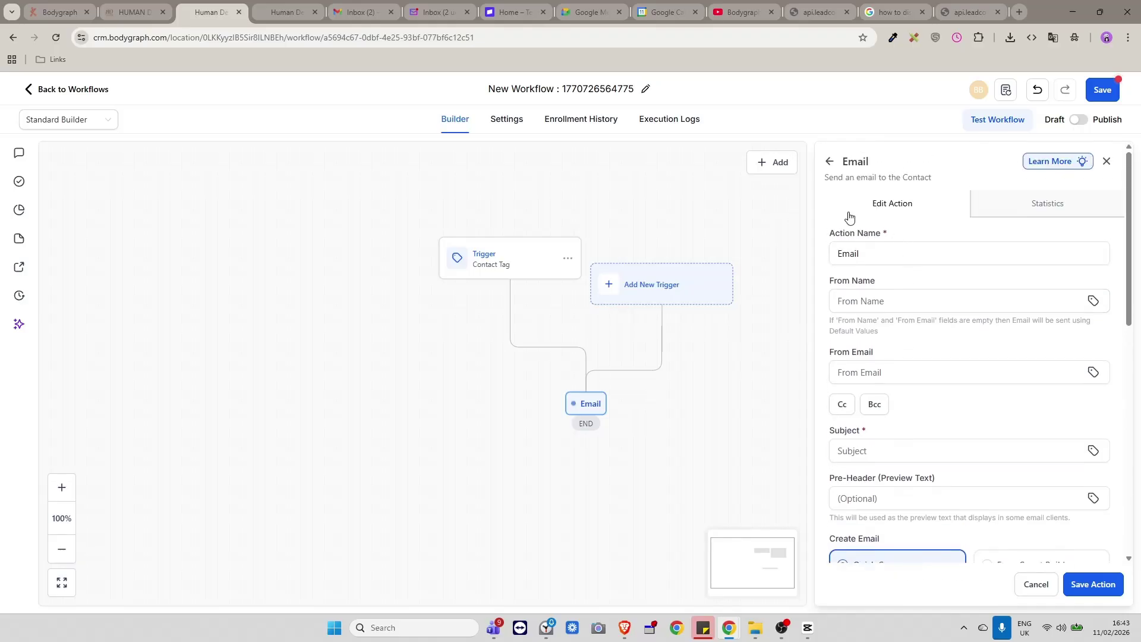
key("ctrl+z")
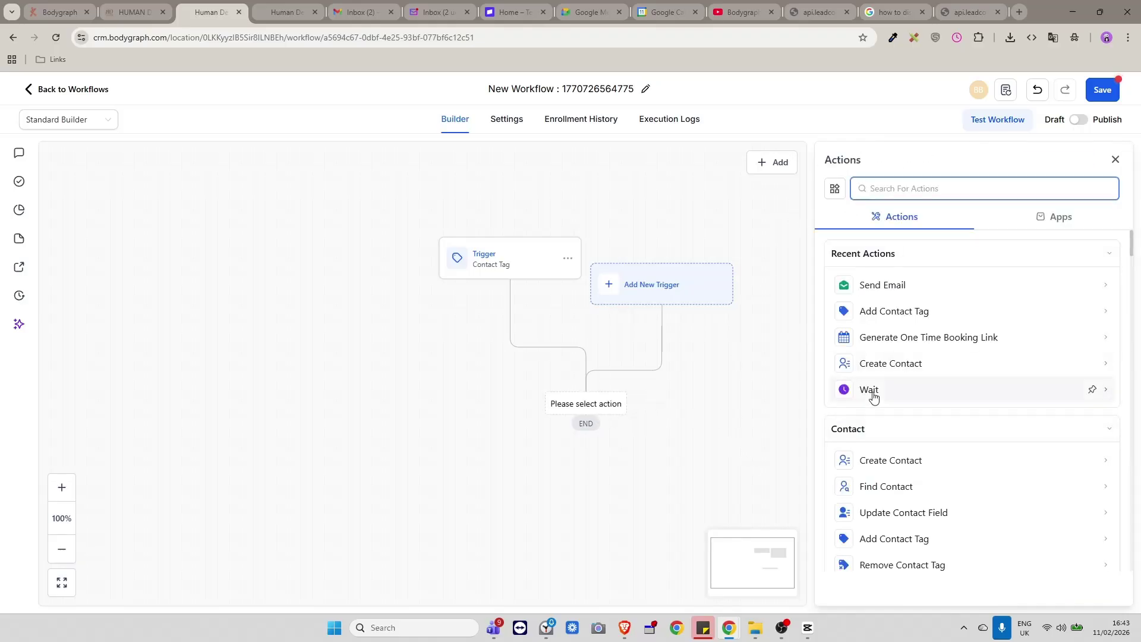
Back out of the Wait action and reload the LeadConnector booking page for a fresh booking.
left_click(865, 395)
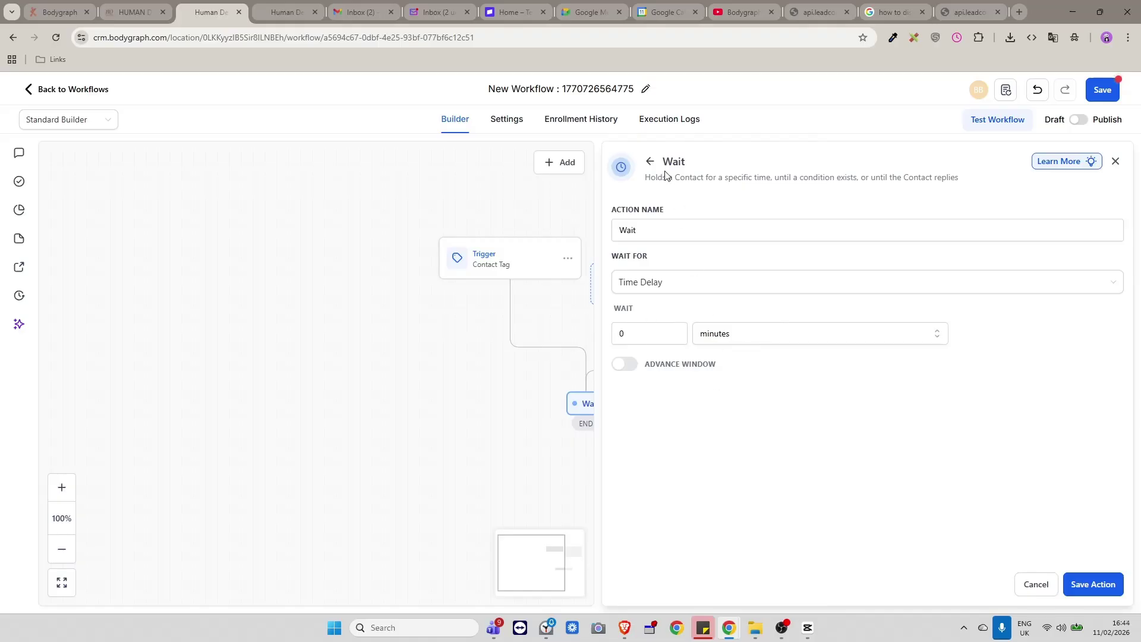
left_click(649, 162)
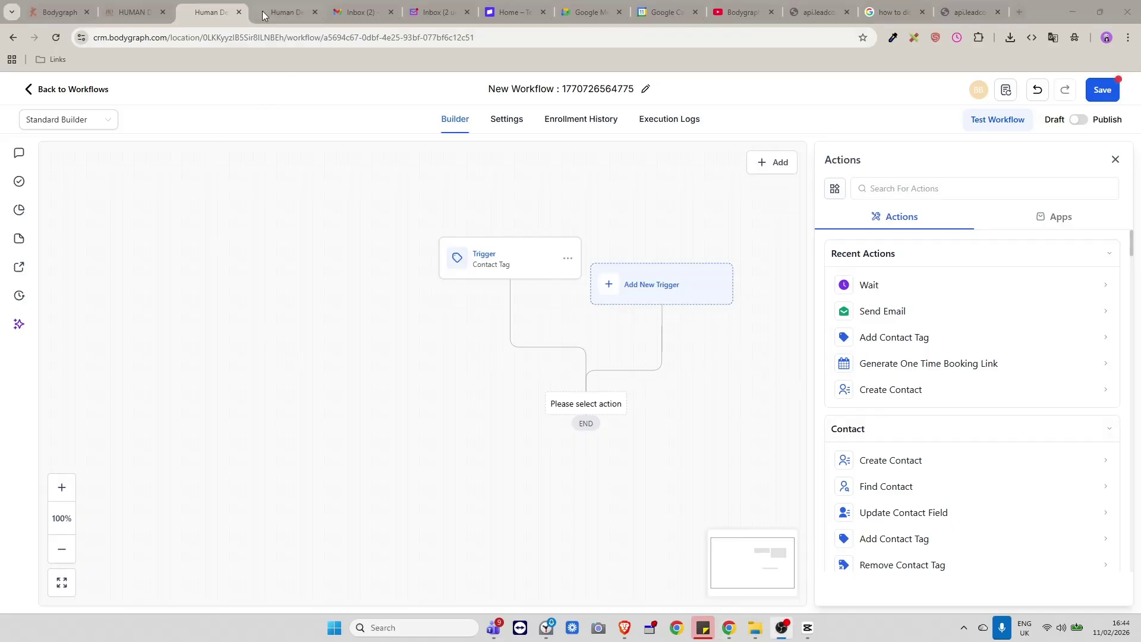
left_click(957, 15)
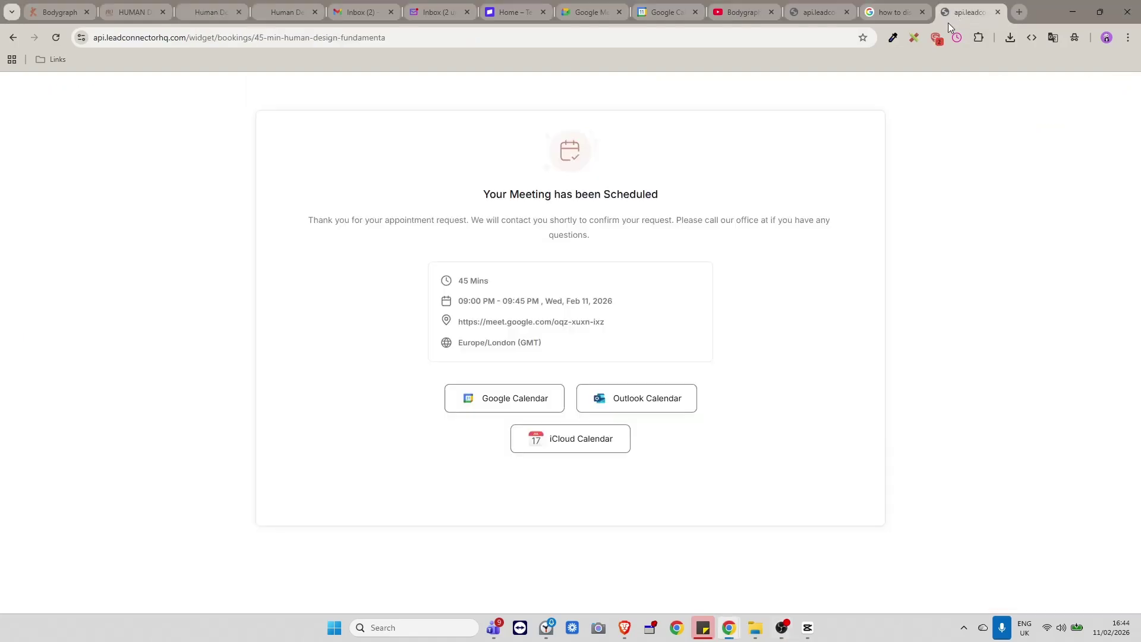
left_click(61, 34)
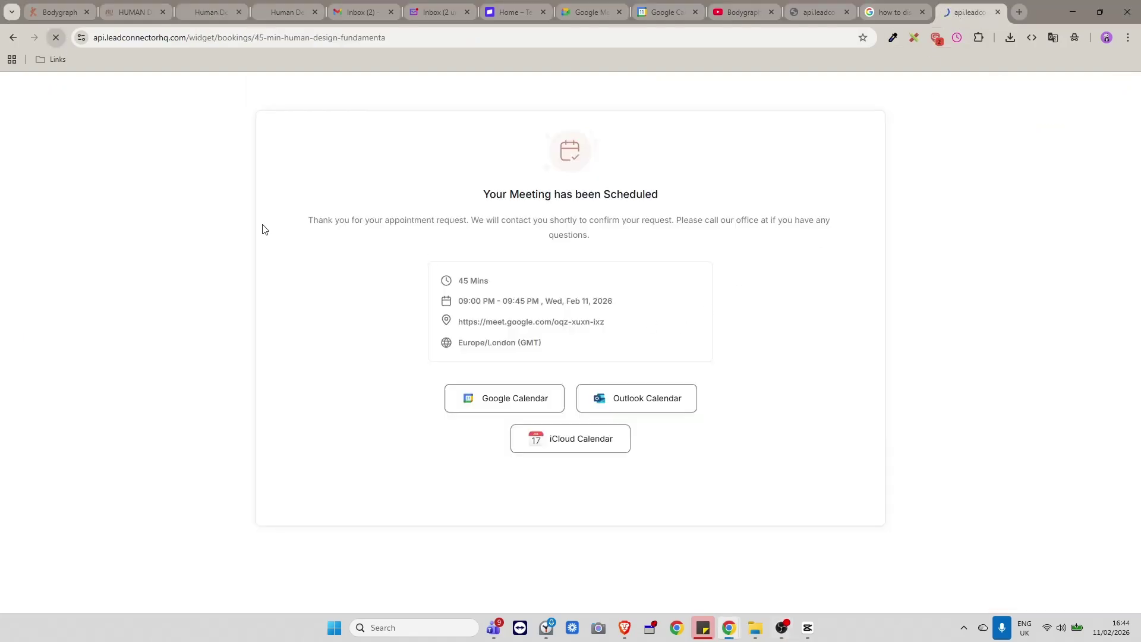